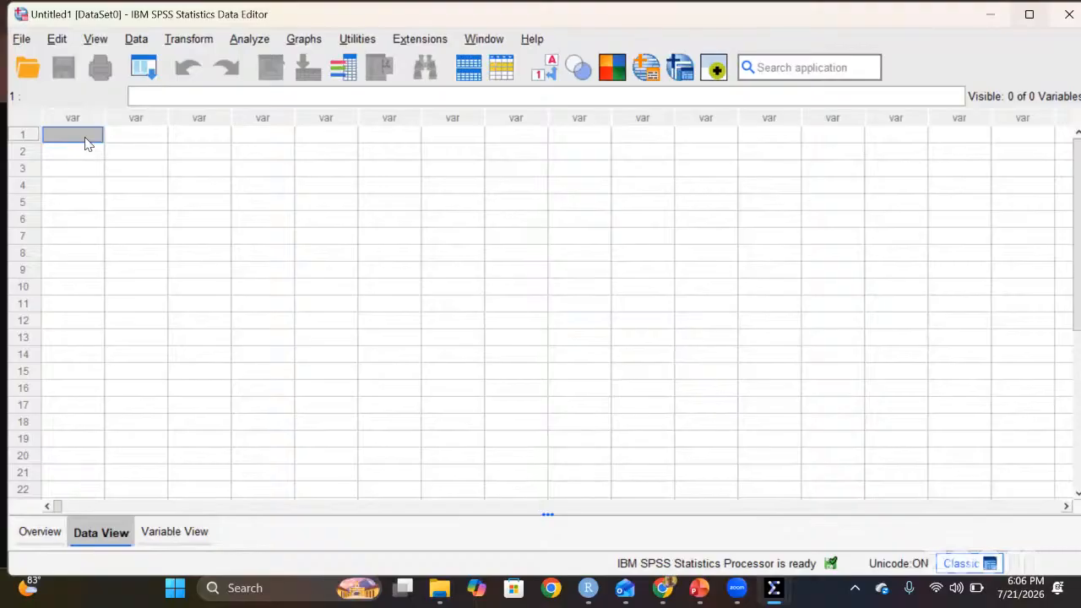
# - Start an Excel data import and open data.xlsx from the OneDrive_1_6-29-2026 folder
pyautogui.click(20, 39)
pyautogui.moveTo(64, 111)
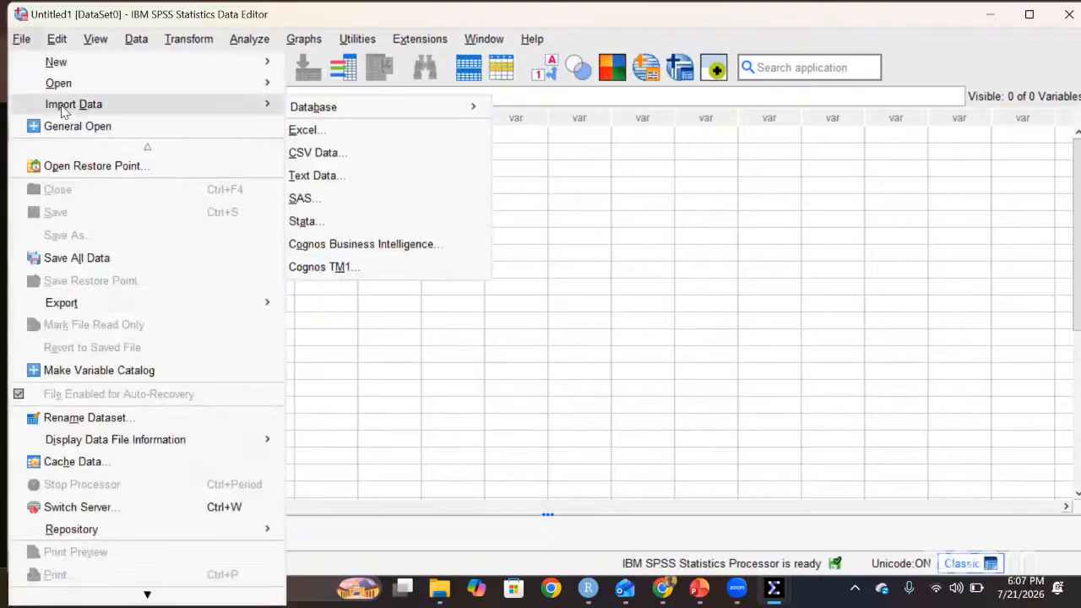
pyautogui.moveTo(104, 83)
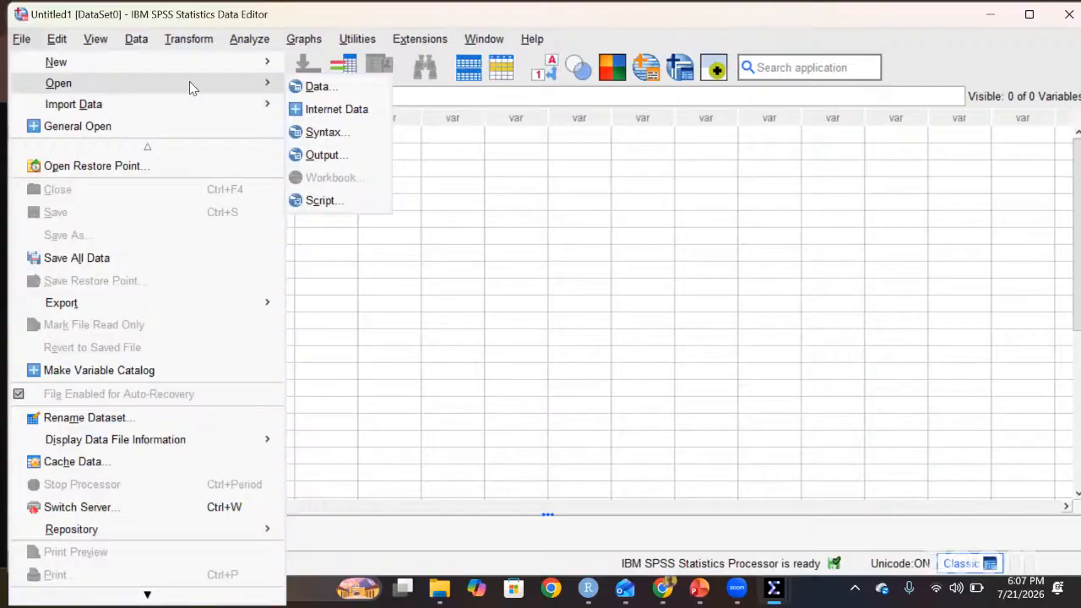
pyautogui.moveTo(186, 99)
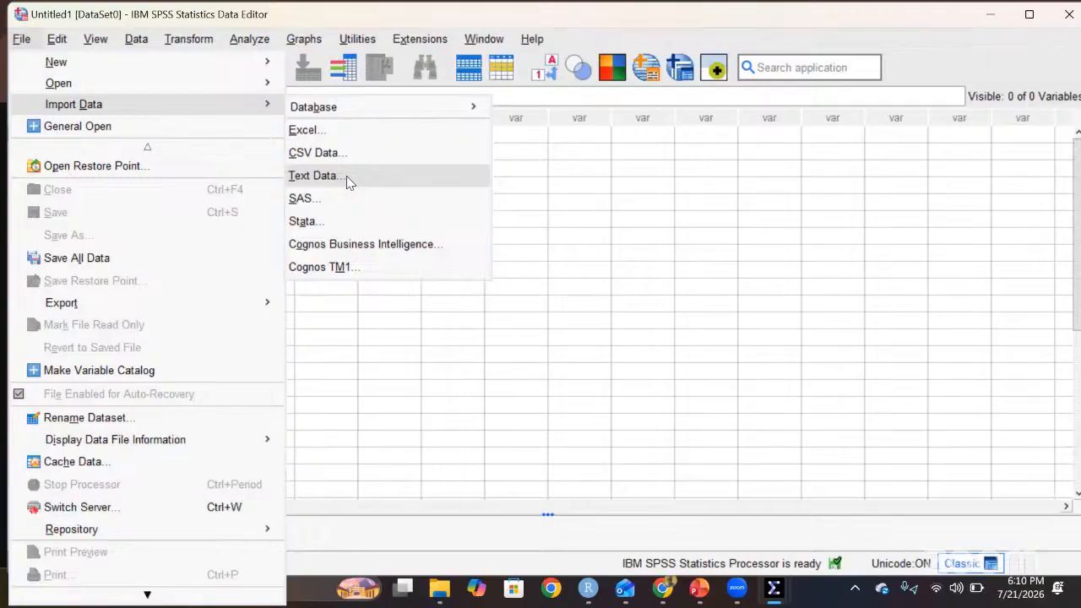
pyautogui.click(338, 126)
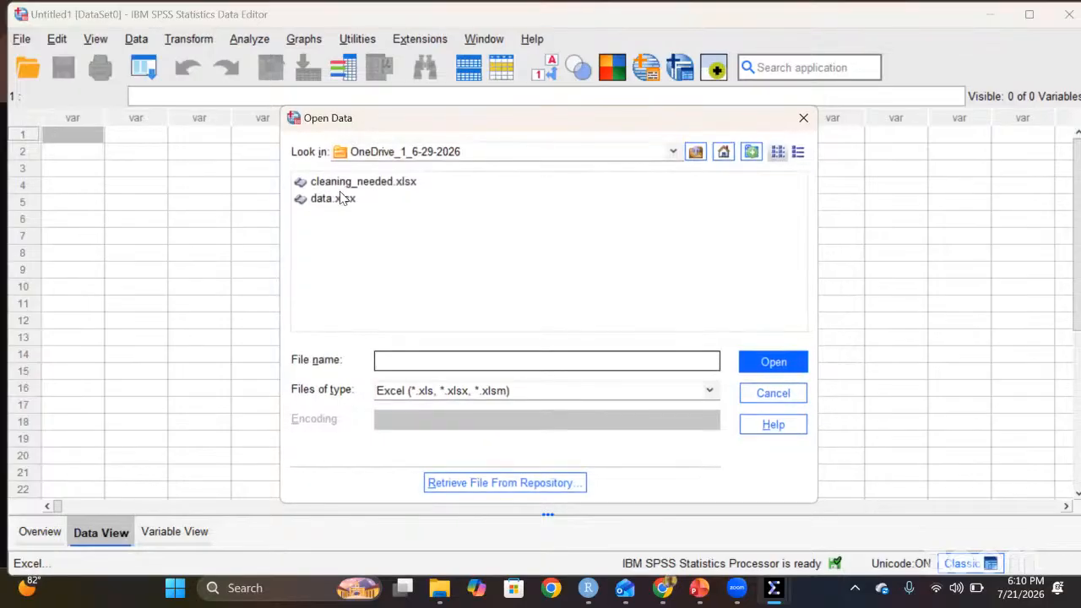
pyautogui.click(341, 201)
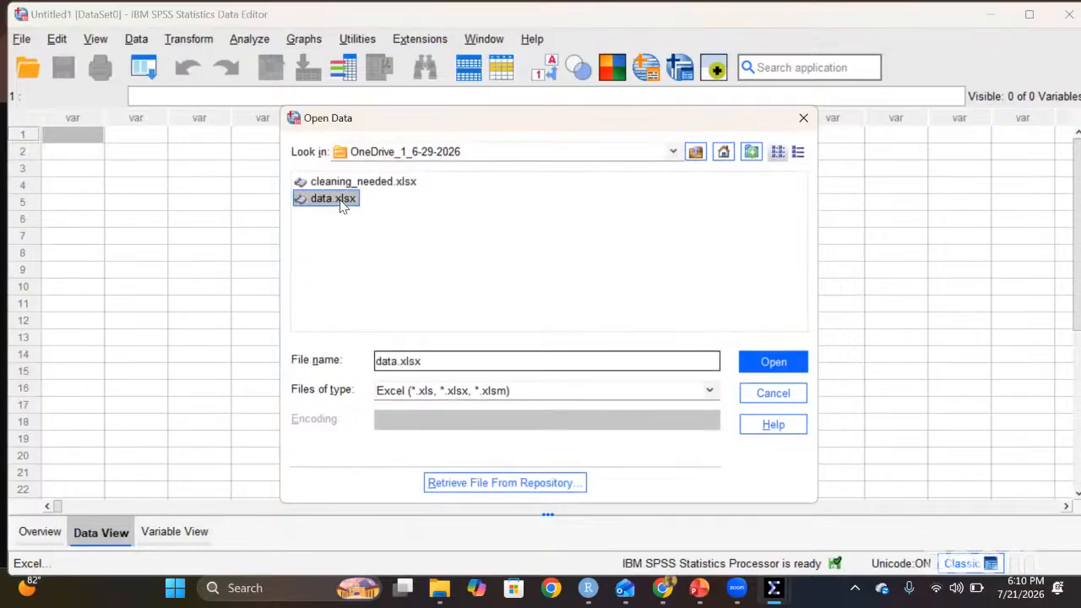
pyautogui.click(774, 363)
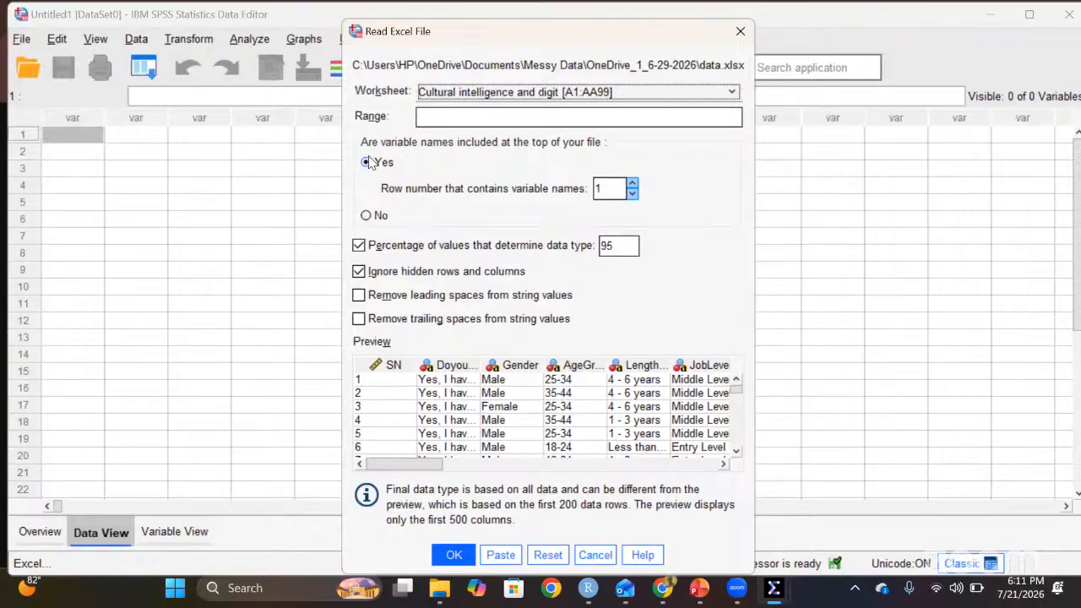
# - Compare the import preview with and without variable names read from row 1, leaving the variable names included
pyautogui.click(366, 218)
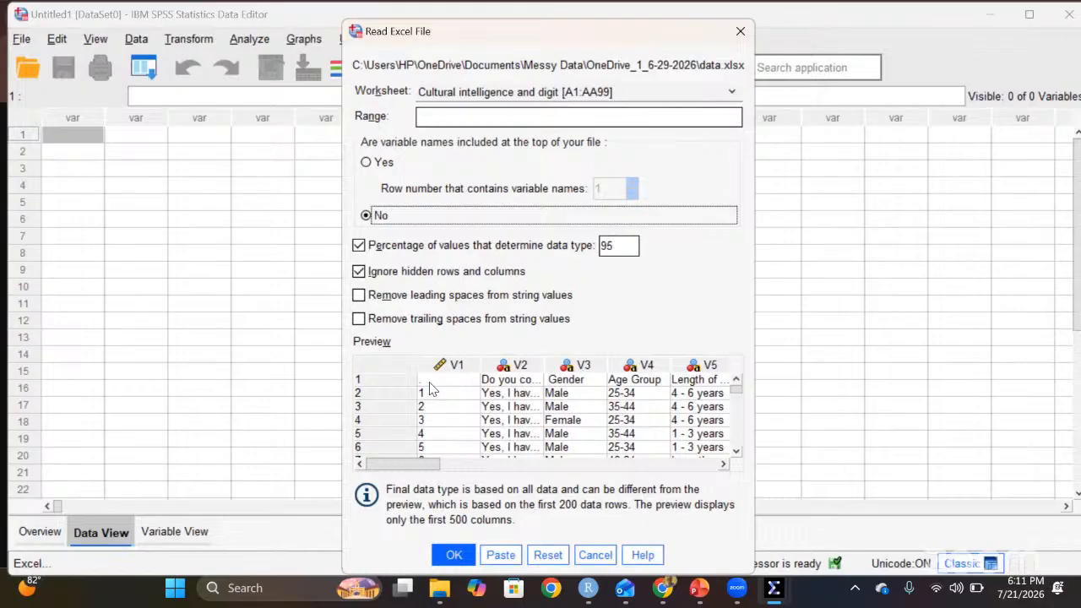
pyautogui.click(376, 164)
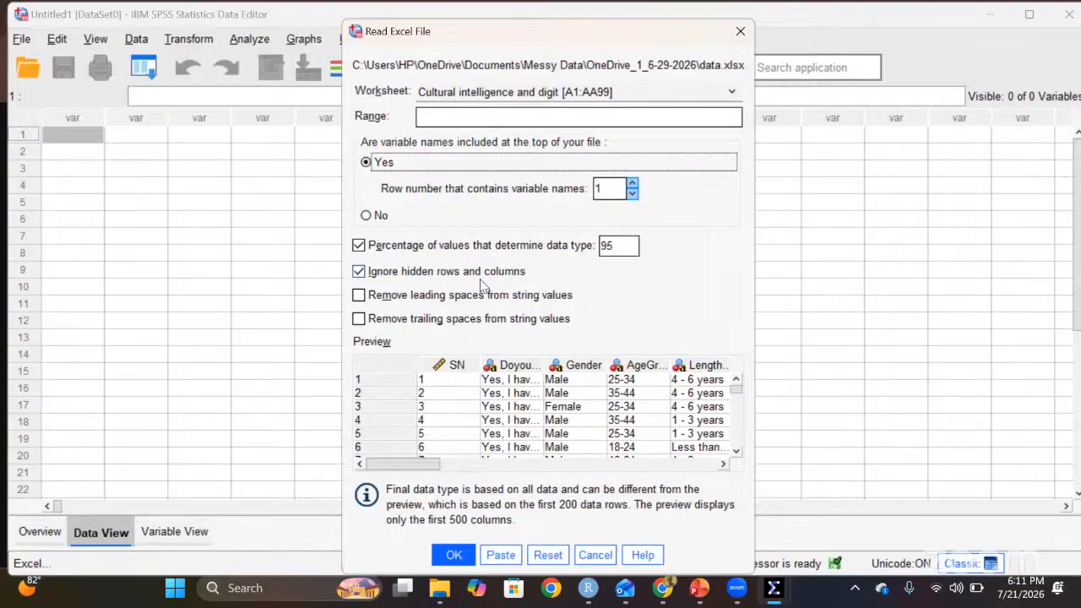
pyautogui.click(372, 218)
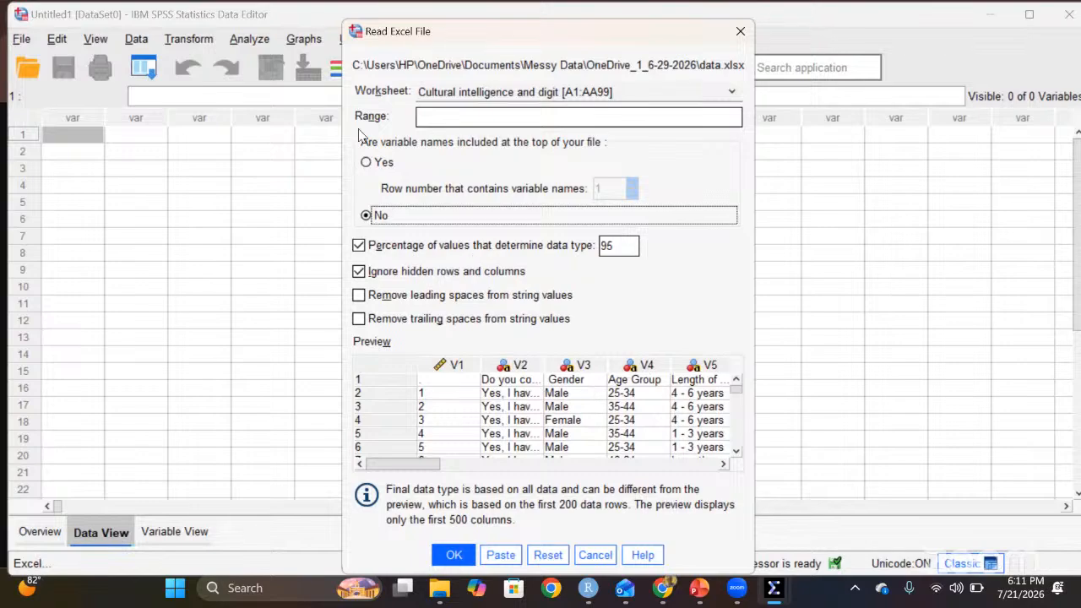
pyautogui.click(367, 166)
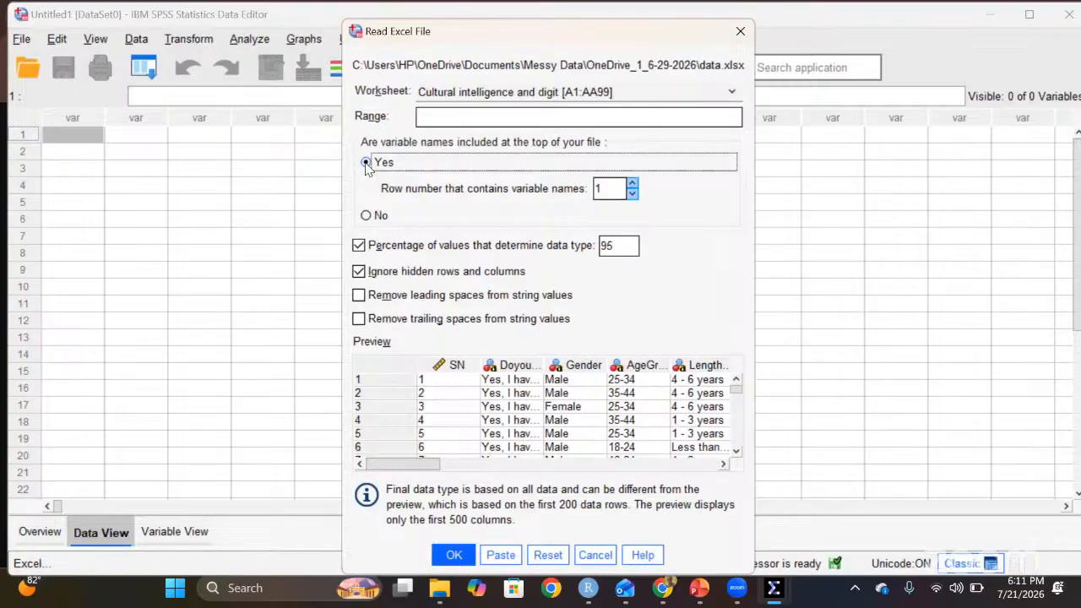
# - Enable removal of leading and trailing spaces from string values and import the worksheet
pyautogui.click(359, 297)
pyautogui.click(359, 320)
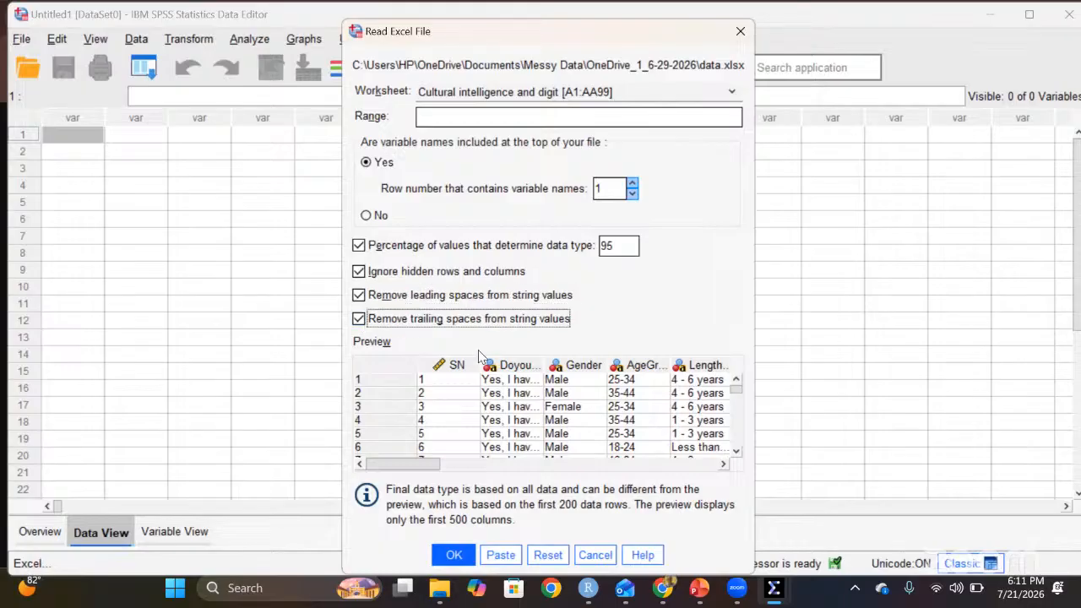
pyautogui.click(447, 561)
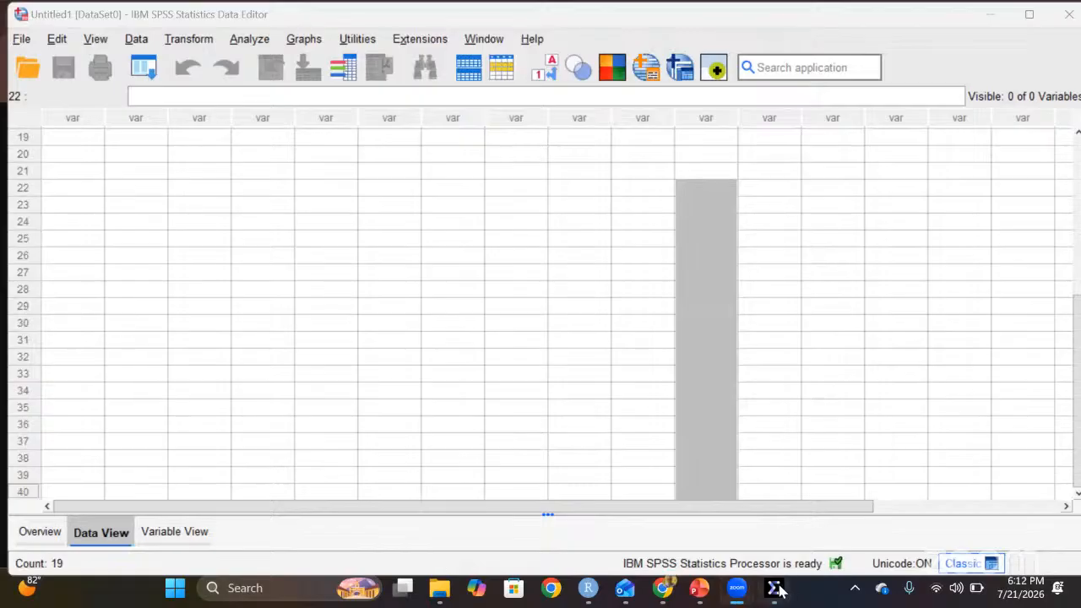
pyautogui.click(377, 245)
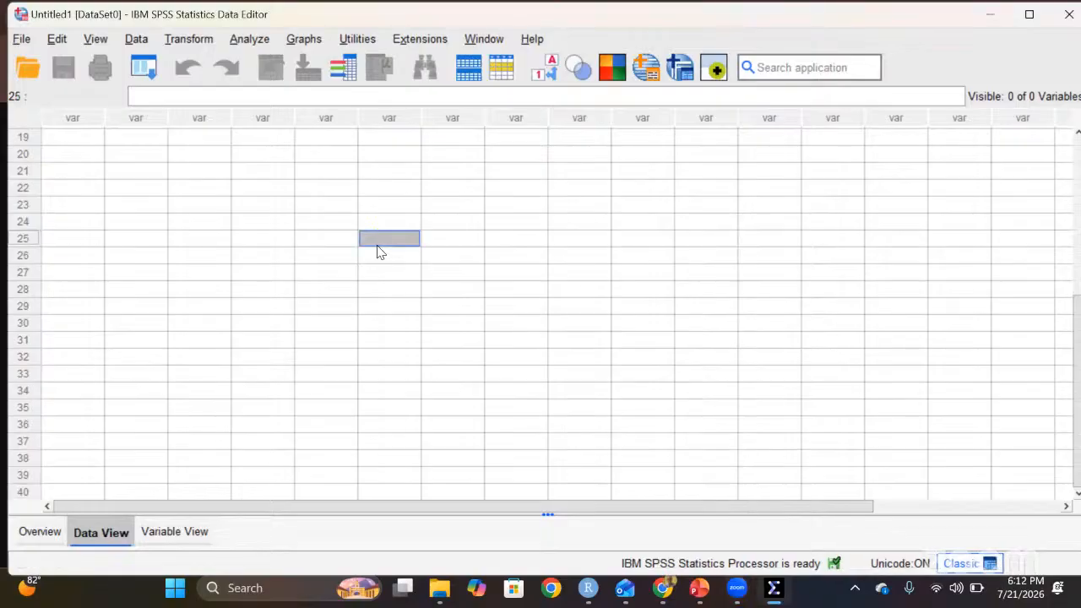
pyautogui.click(254, 171)
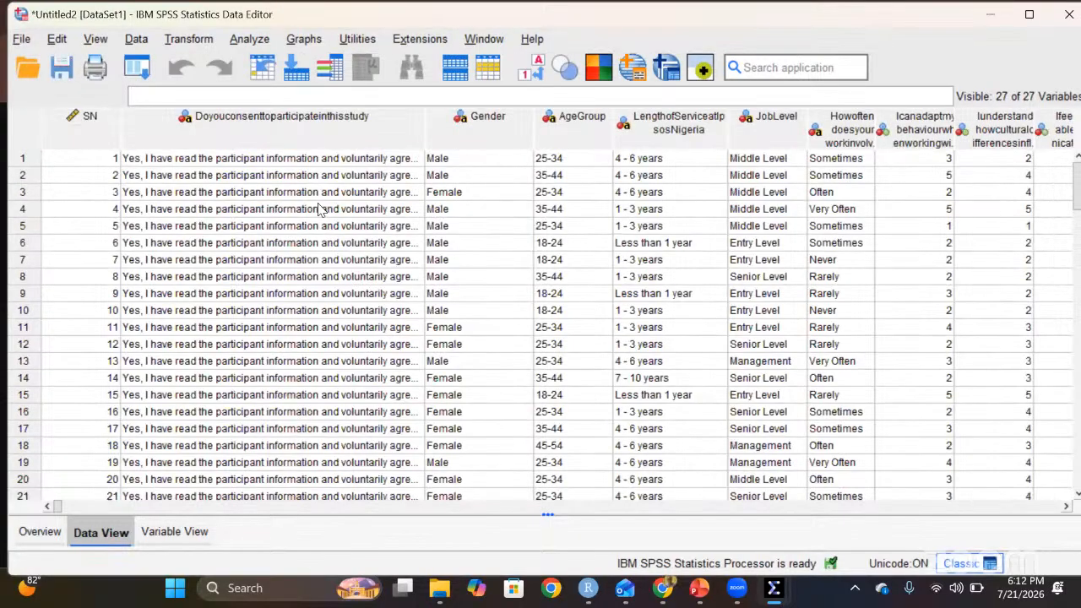
# - Look across the imported dataset's columns, from Gender and Age Group to the rating-scale items and back
pyautogui.click(515, 226)
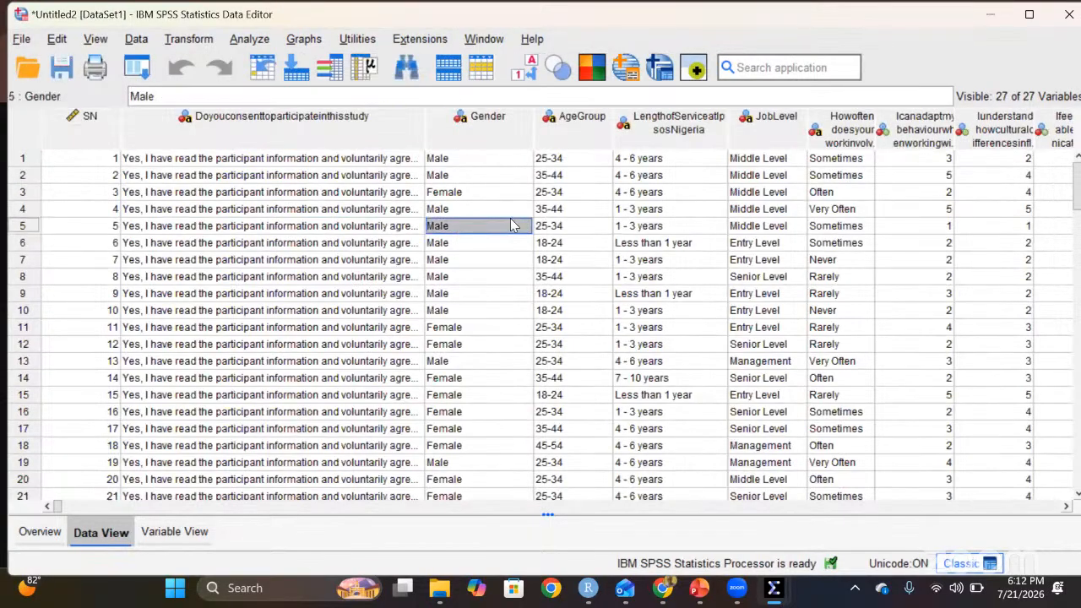
pyautogui.click(579, 227)
pyautogui.press('Right')
pyautogui.press('Right')
pyautogui.press('Right')
pyautogui.press('Right')
pyautogui.press('Right')
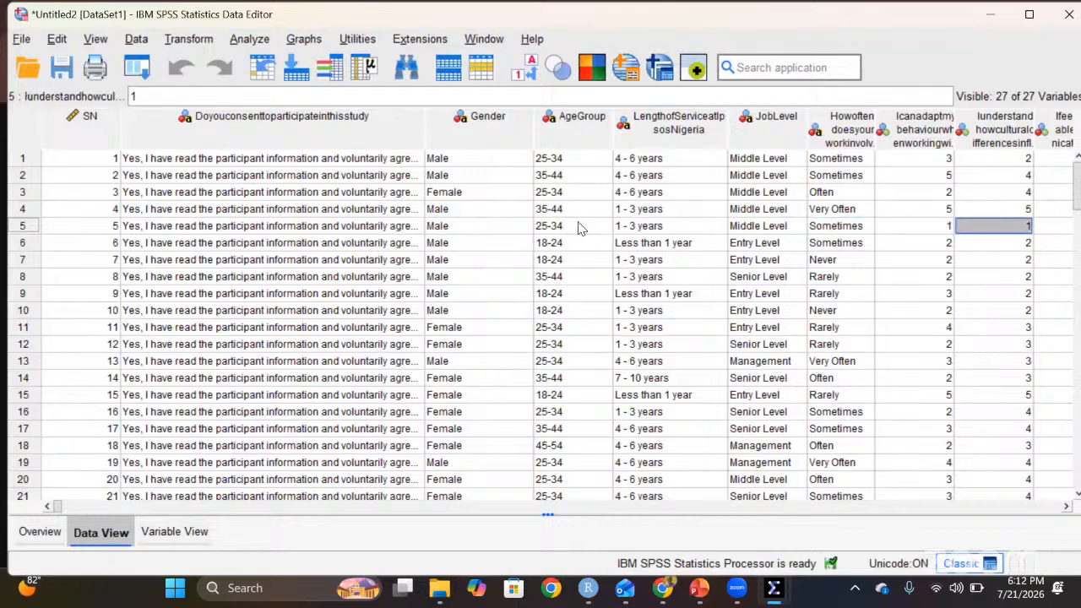
pyautogui.press('Right')
pyautogui.press('Right')
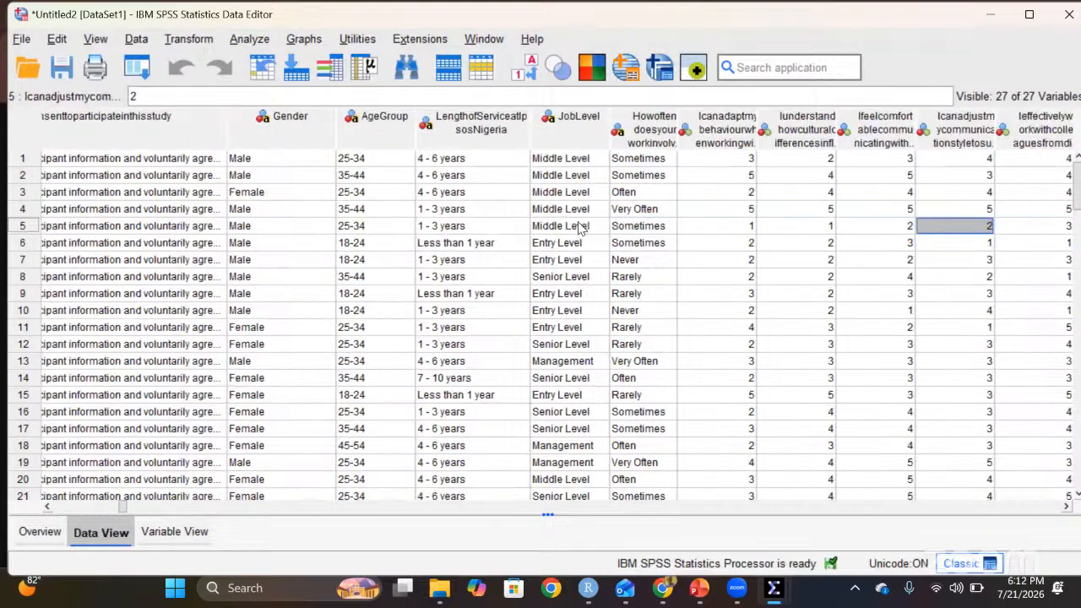
pyautogui.press('Left')
pyautogui.press('Left')
pyautogui.press('Left')
pyautogui.press('Left')
pyautogui.press('Left')
pyautogui.press('Left')
pyautogui.press('Left')
pyautogui.press('Left')
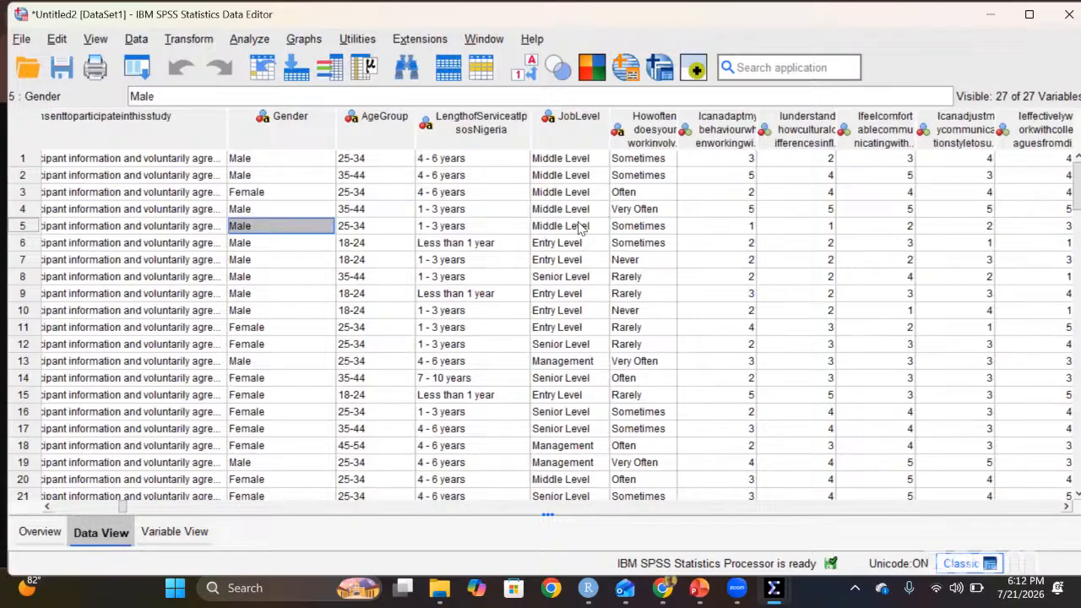
# - Run a Frequencies analysis with frequency tables for Gender, Age Group and Length of Service
pyautogui.click(251, 40)
pyautogui.moveTo(269, 95)
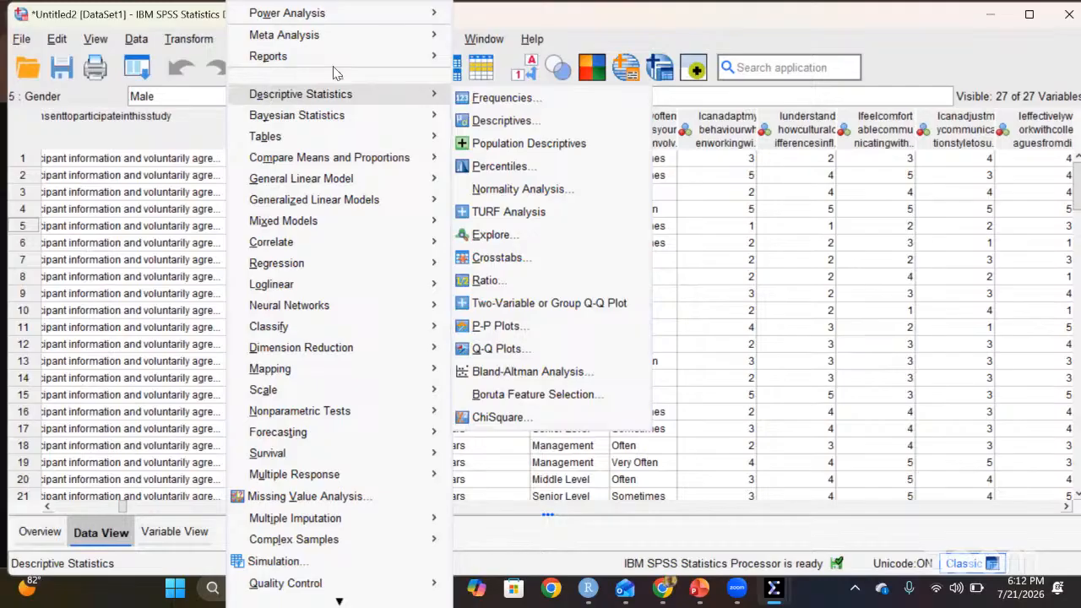
pyautogui.click(465, 98)
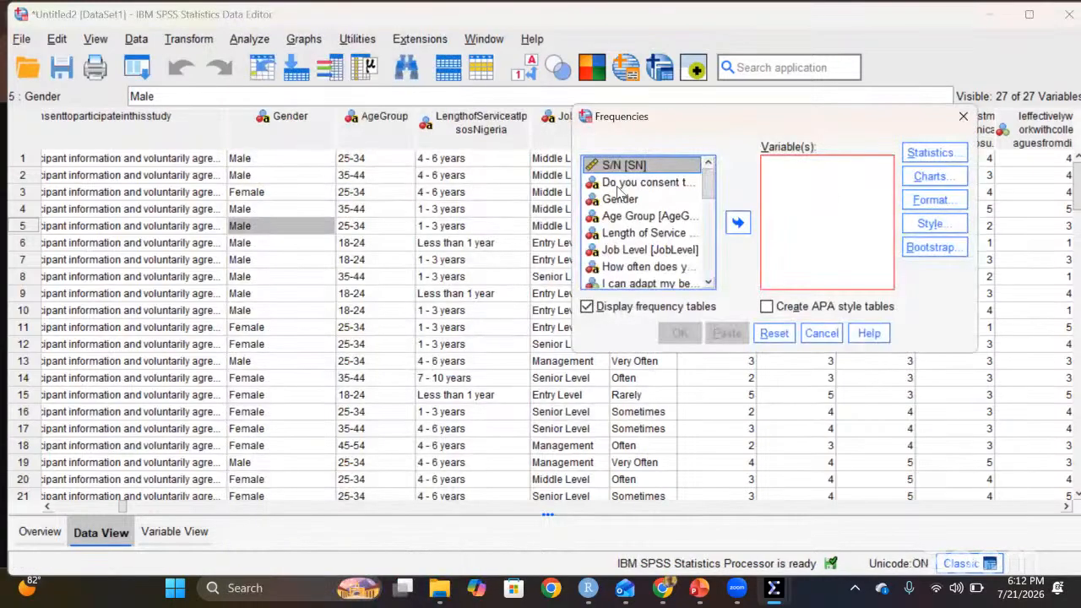
pyautogui.click(619, 201)
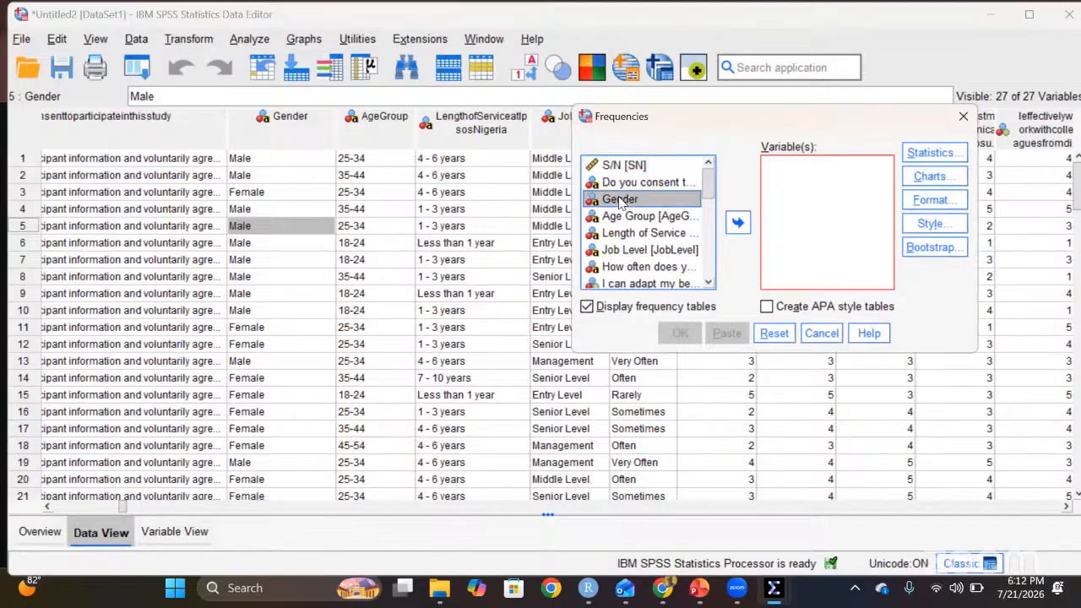
pyautogui.click(736, 224)
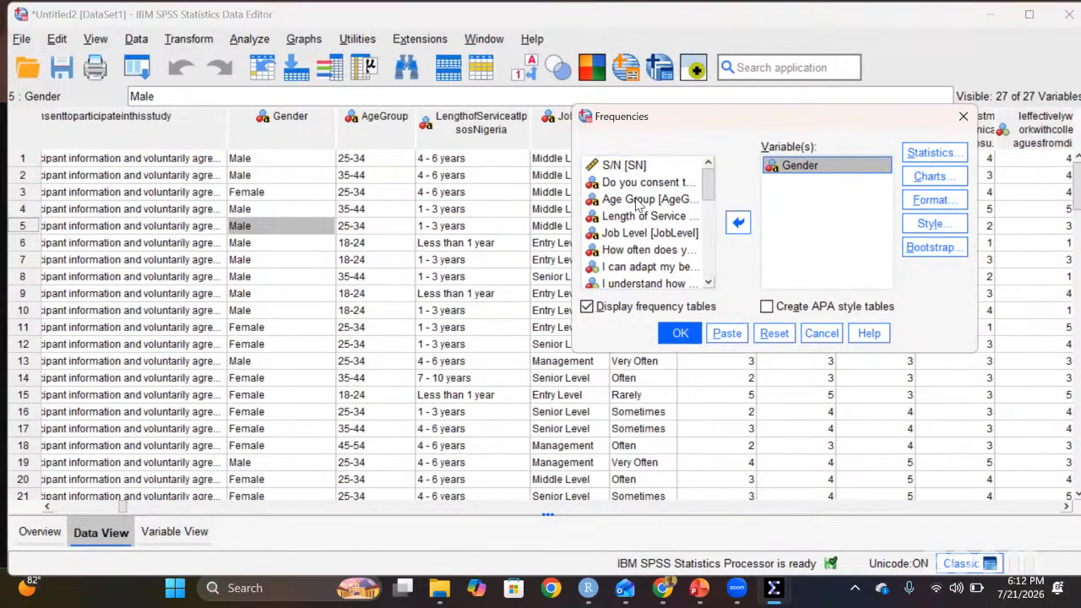
pyautogui.click(639, 200)
pyautogui.click(737, 223)
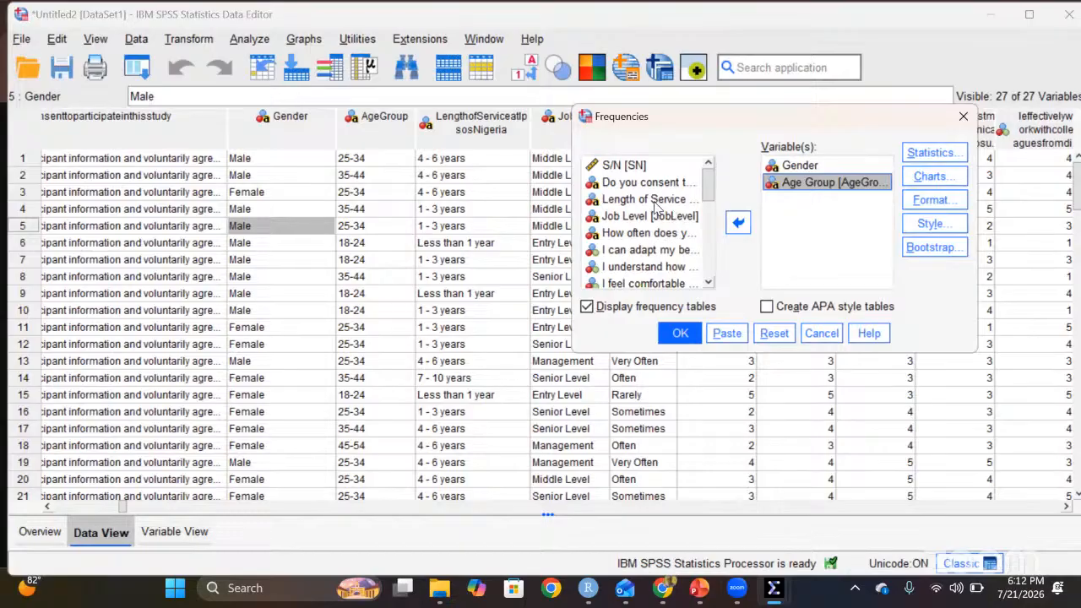
pyautogui.click(655, 203)
pyautogui.click(738, 223)
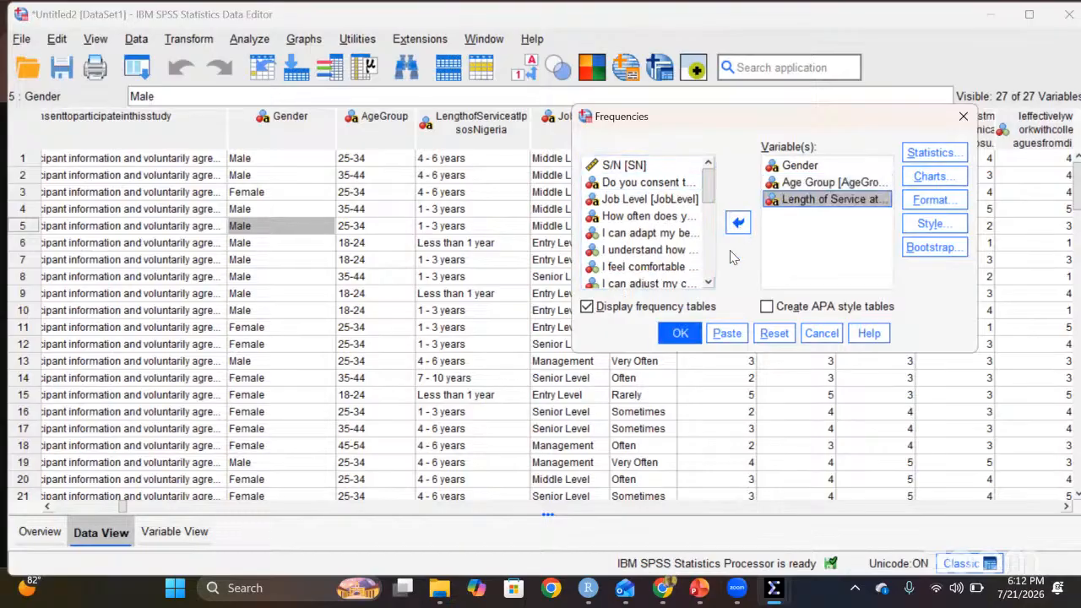
pyautogui.click(683, 331)
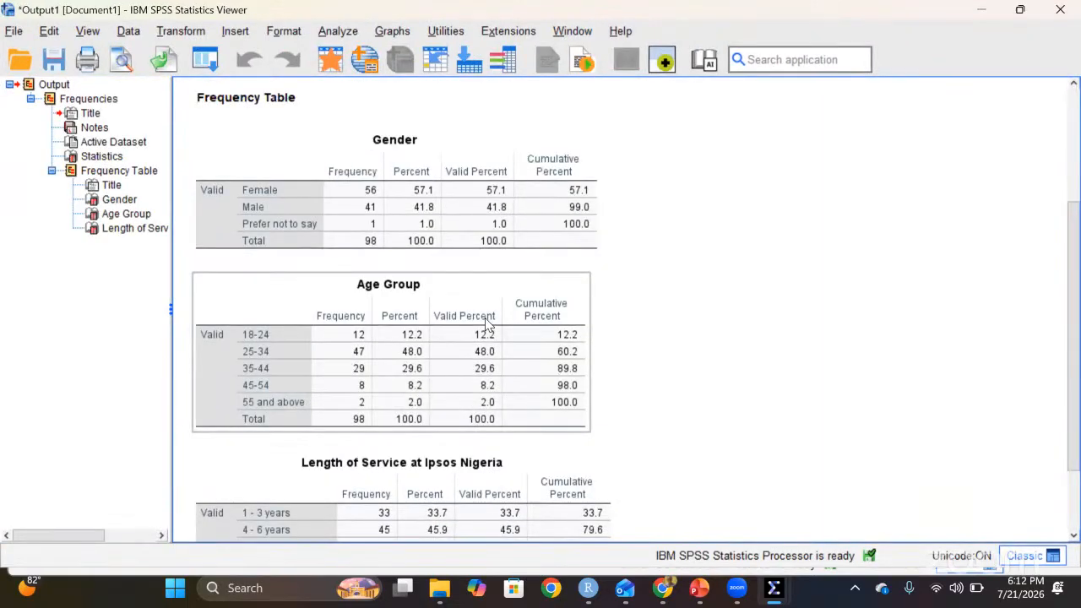
# - Examine the Gender, Age Group and Length of Service frequency tables in the output
pyautogui.click(444, 258)
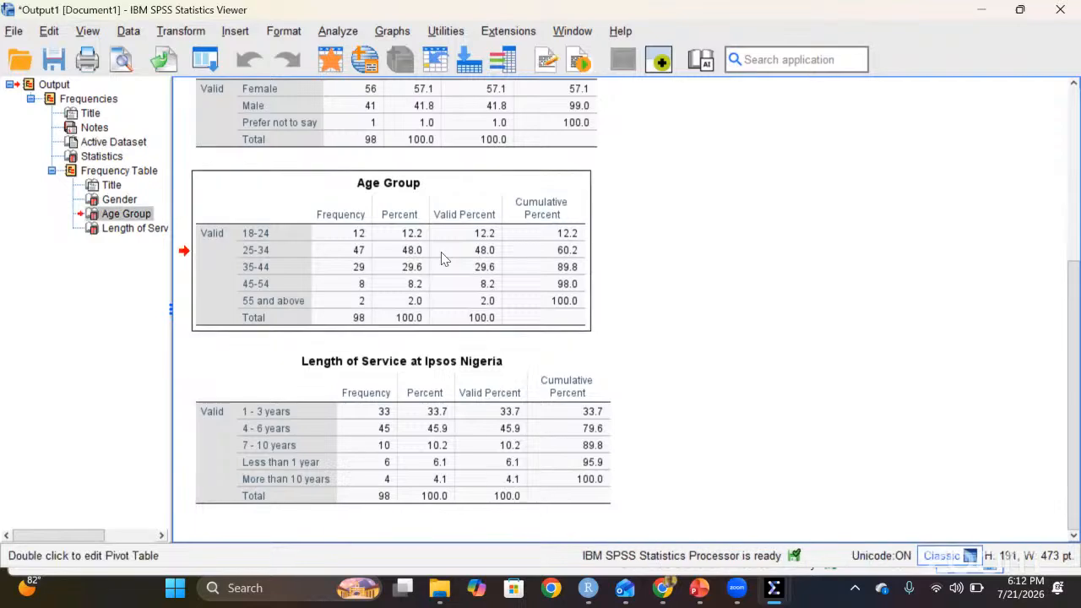
pyautogui.scroll(3, 441, 258)
pyautogui.click(415, 214)
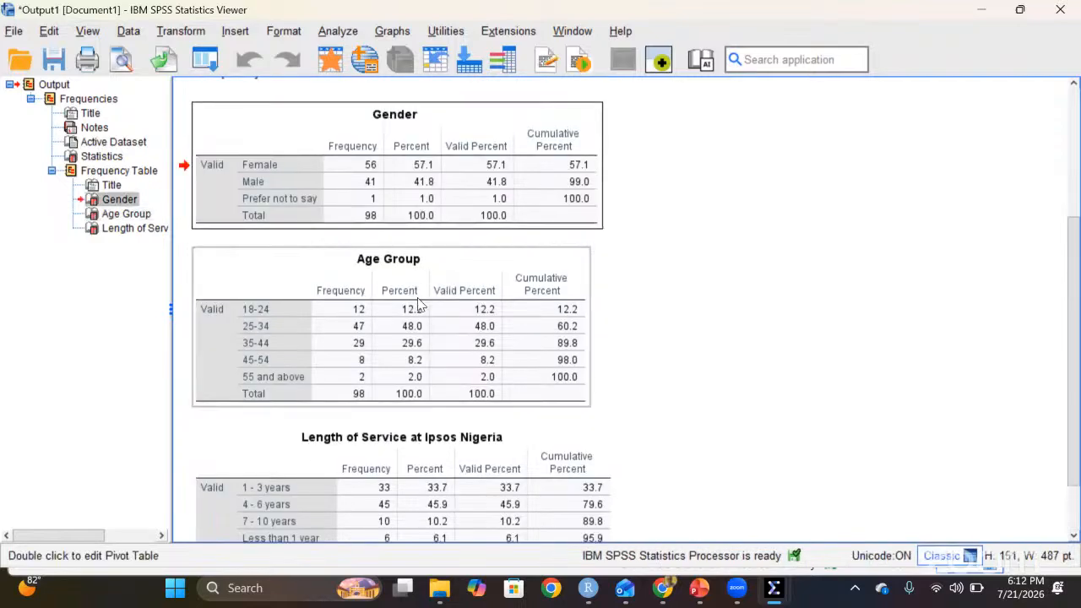
pyautogui.click(420, 306)
pyautogui.scroll(-2, 410, 380)
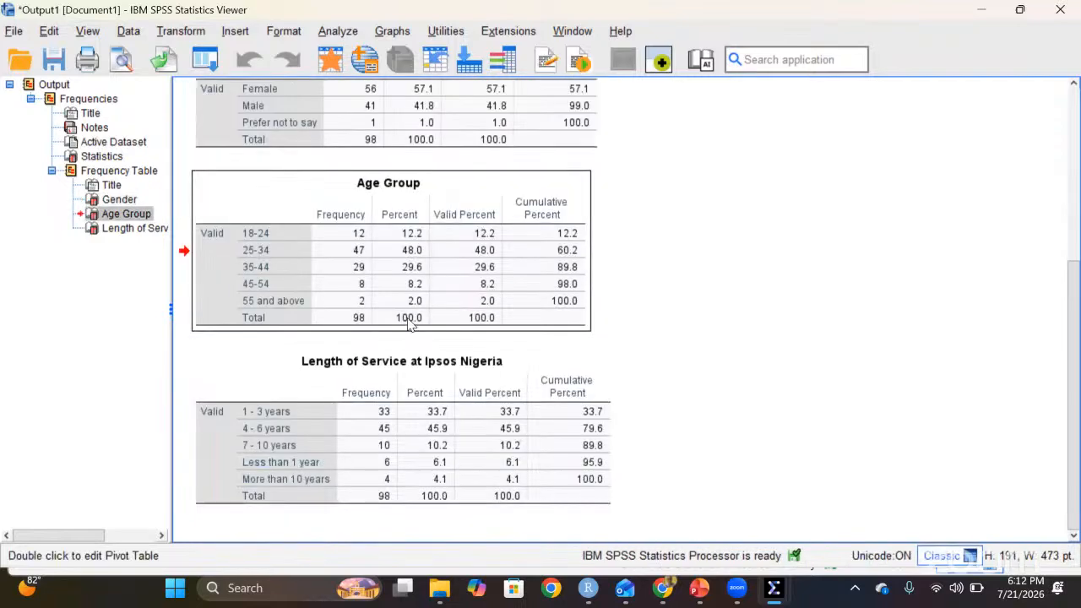
pyautogui.click(387, 395)
pyautogui.click(411, 278)
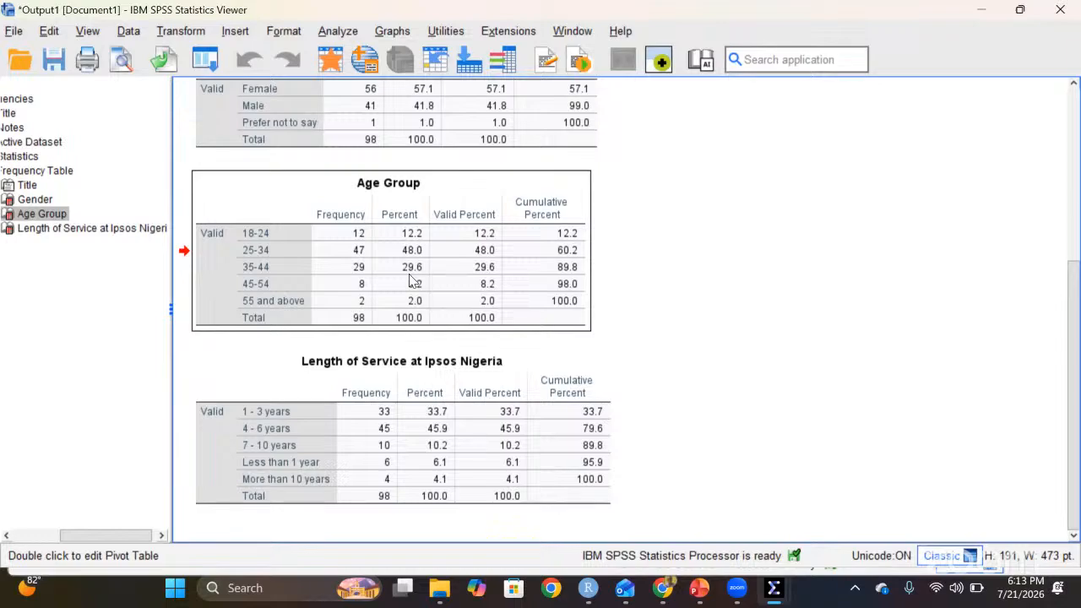
pyautogui.doubleClick(452, 209)
pyautogui.scroll(3, 662, 346)
pyautogui.scroll(-3, 661, 346)
# - Rerun the Frequencies analysis on the same three variables with bar charts added
pyautogui.click(340, 34)
pyautogui.moveTo(393, 103)
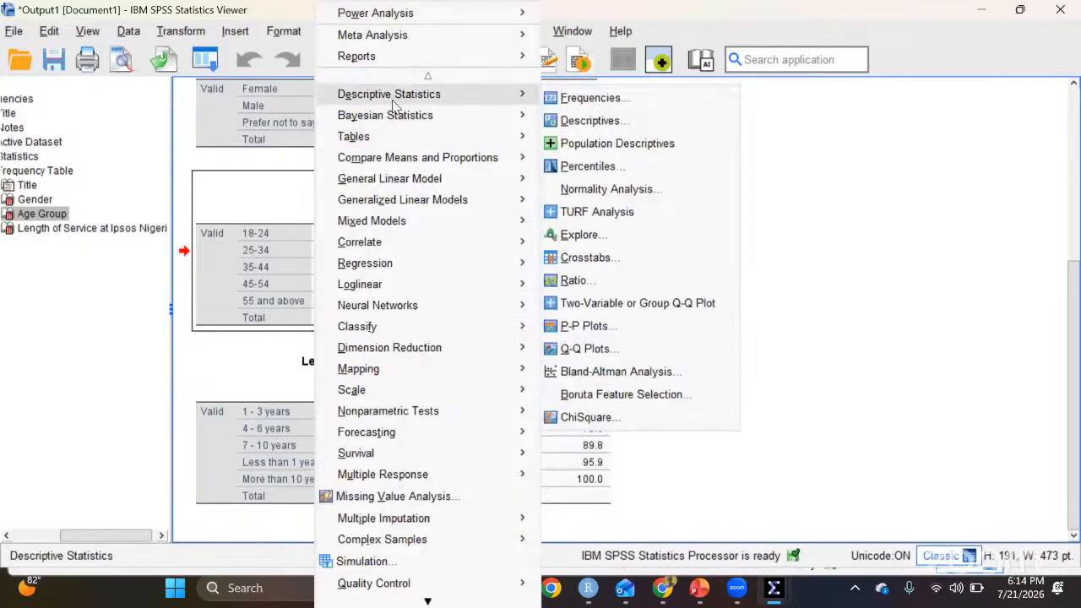
pyautogui.click(591, 99)
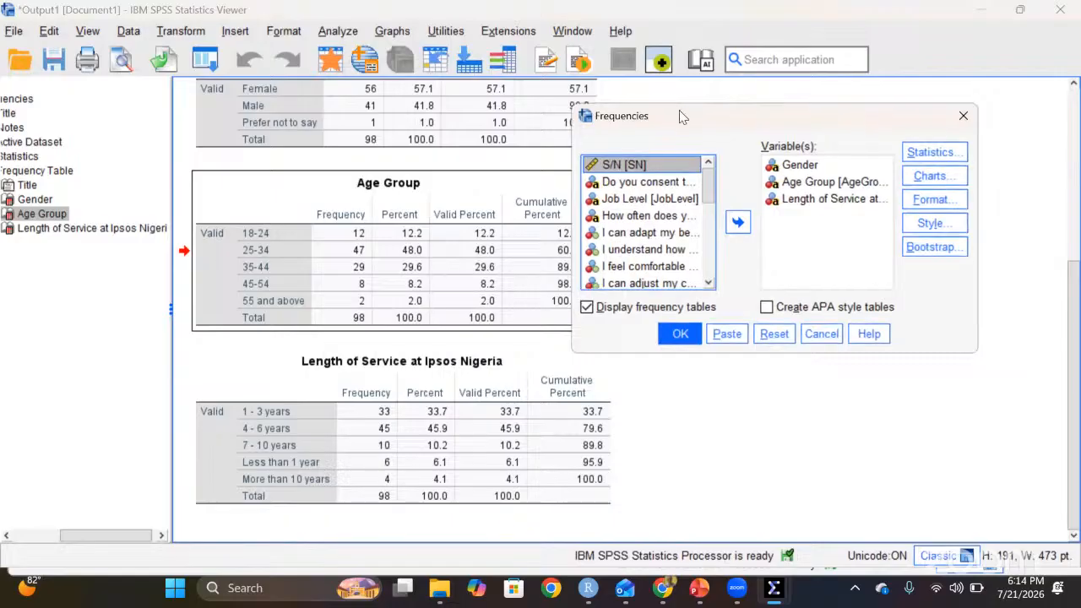
pyautogui.moveTo(573, 127); pyautogui.dragTo(300, 156)
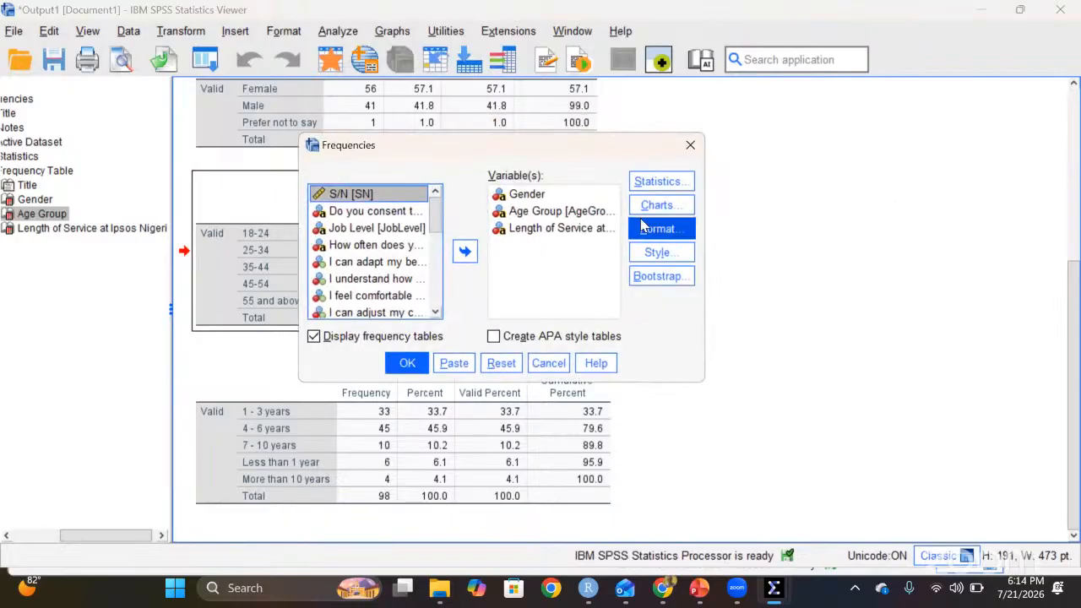
pyautogui.click(656, 206)
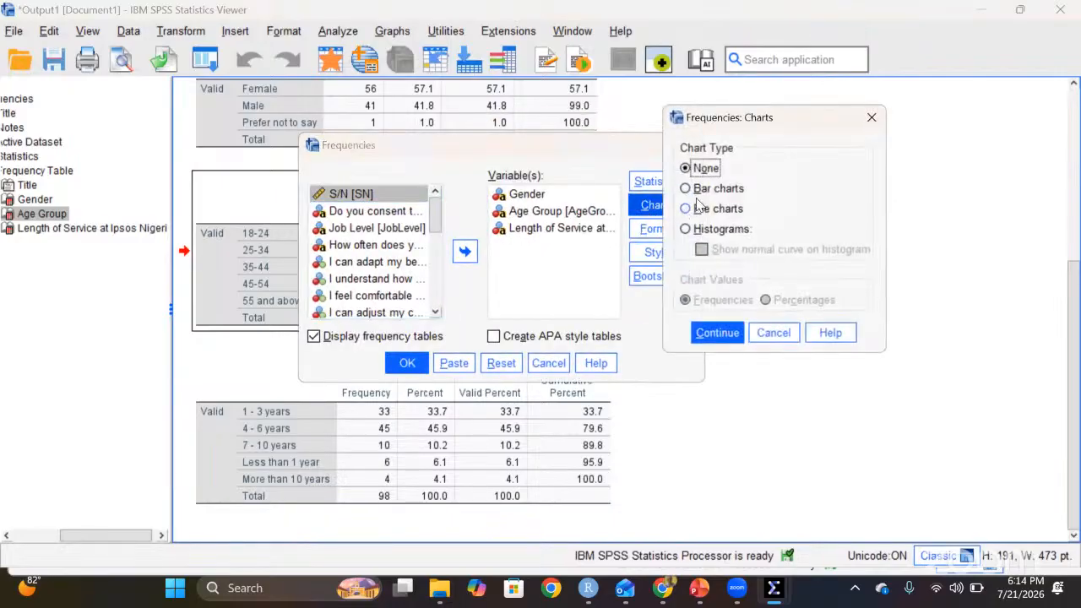
pyautogui.click(702, 190)
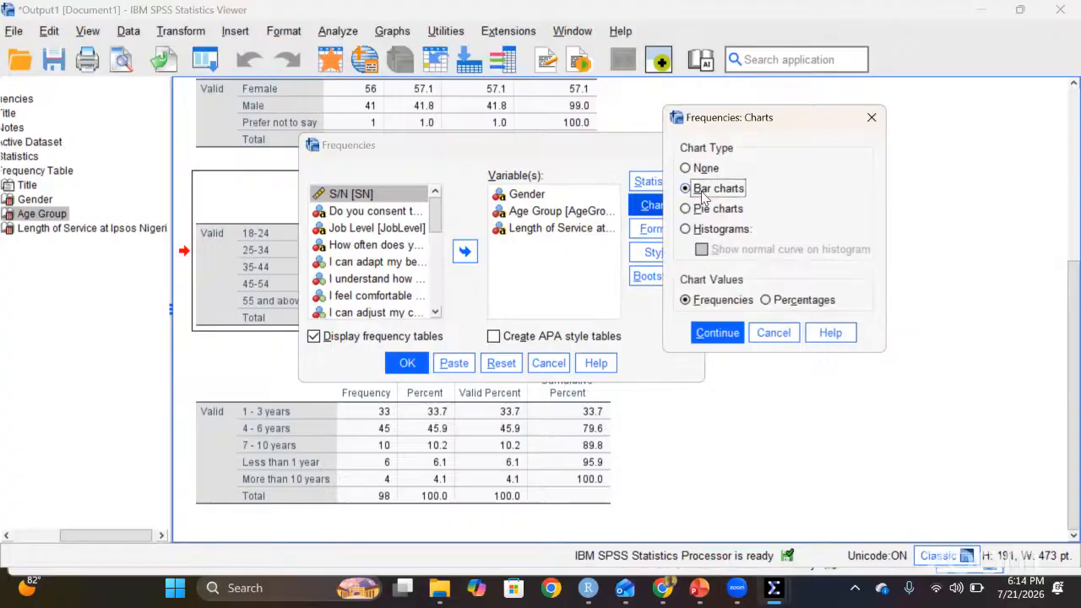
pyautogui.click(717, 333)
pyautogui.click(407, 363)
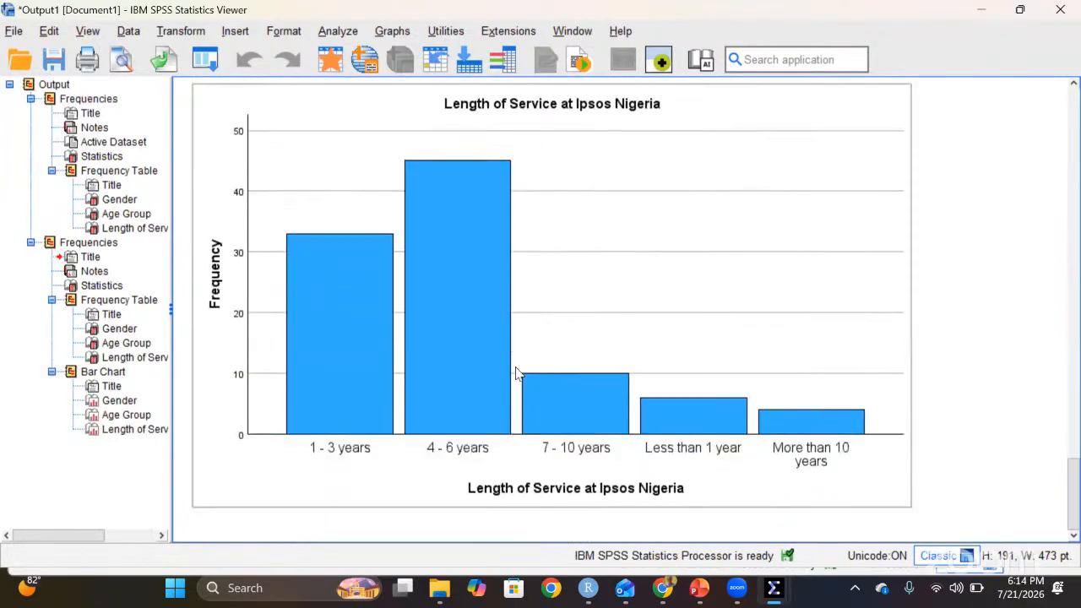
# - Open the Age Group bar chart in the Chart Editor and look through its editing options
pyautogui.click(560, 243)
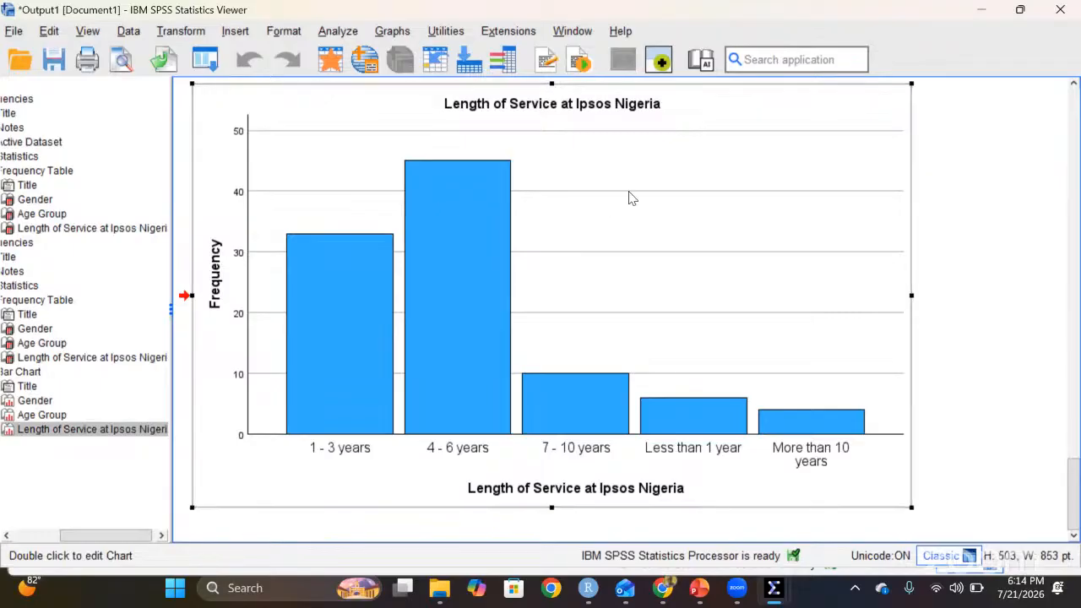
pyautogui.scroll(1, 627, 195)
pyautogui.click(391, 99)
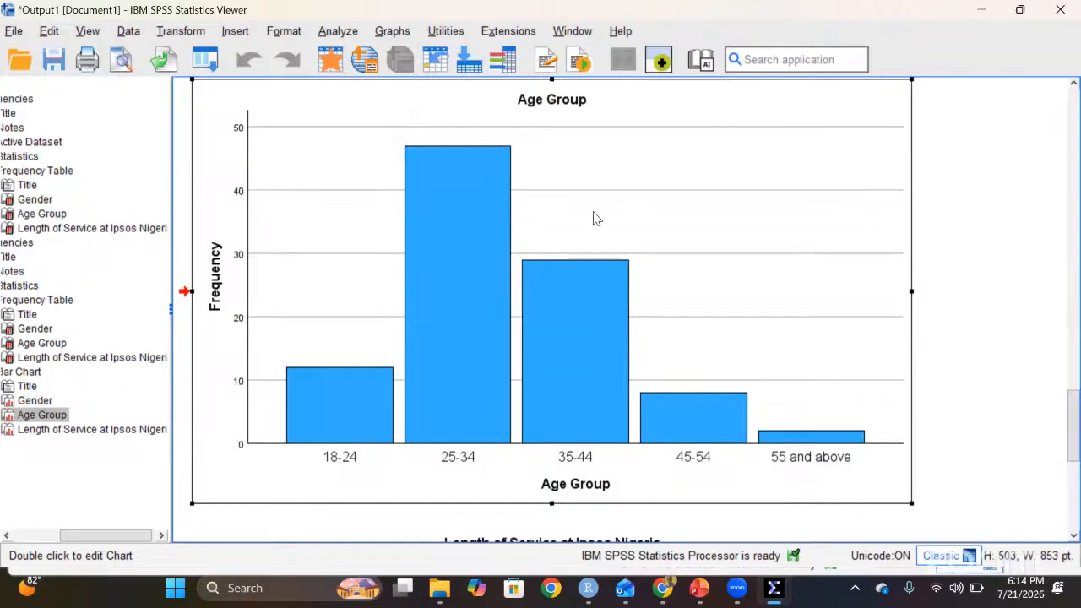
pyautogui.doubleClick(542, 138)
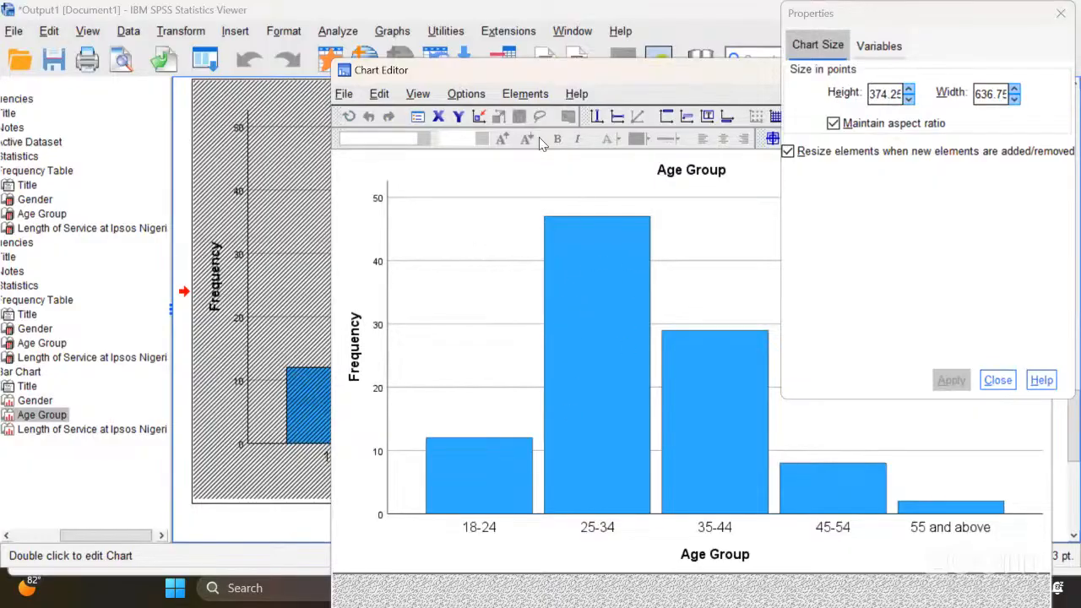
pyautogui.click(466, 95)
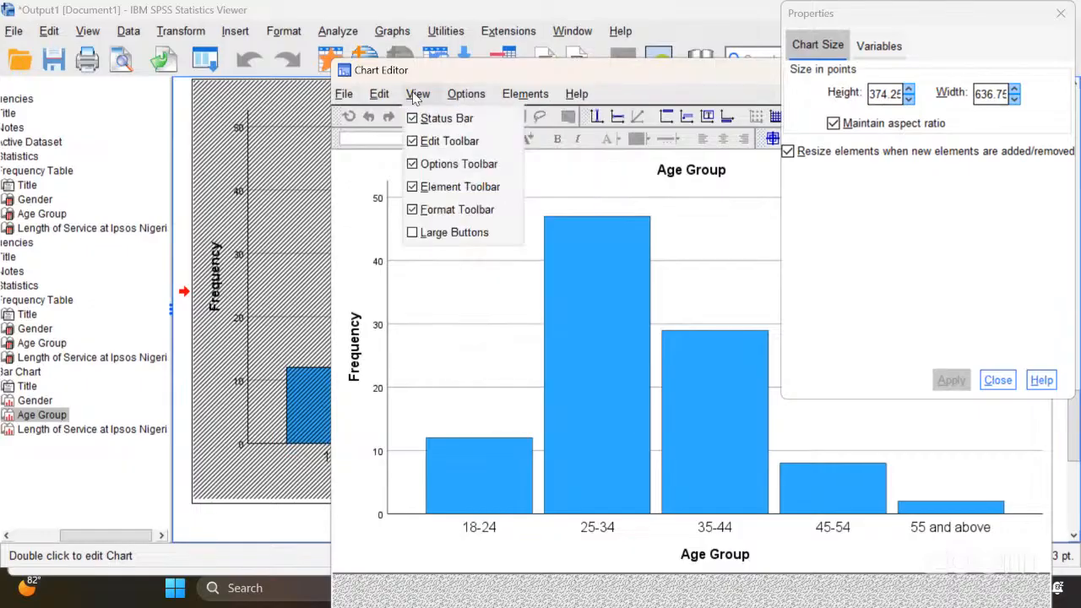
pyautogui.moveTo(379, 99)
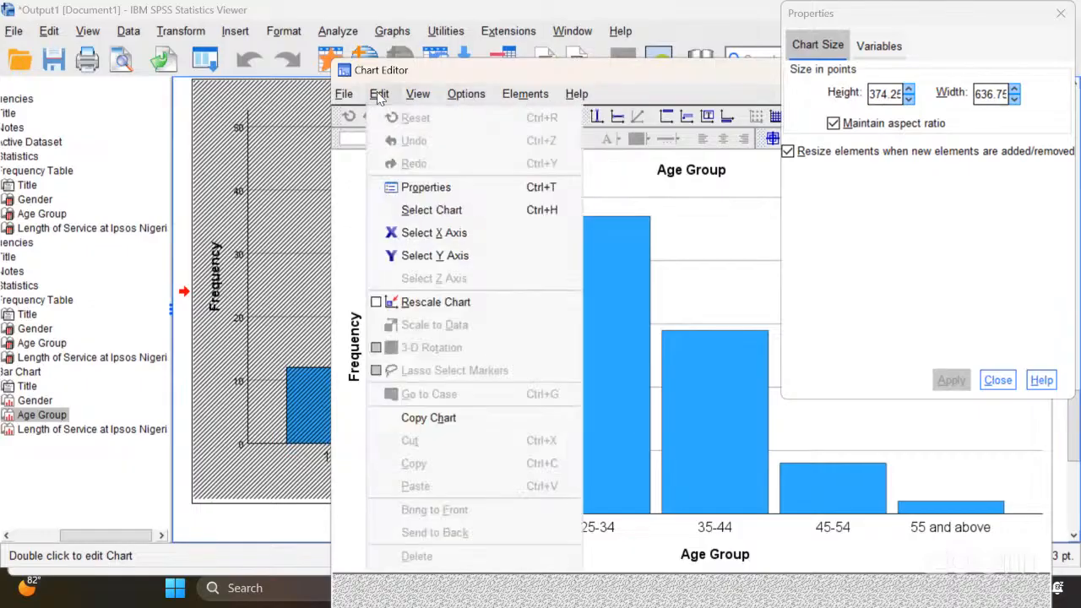
pyautogui.moveTo(466, 95)
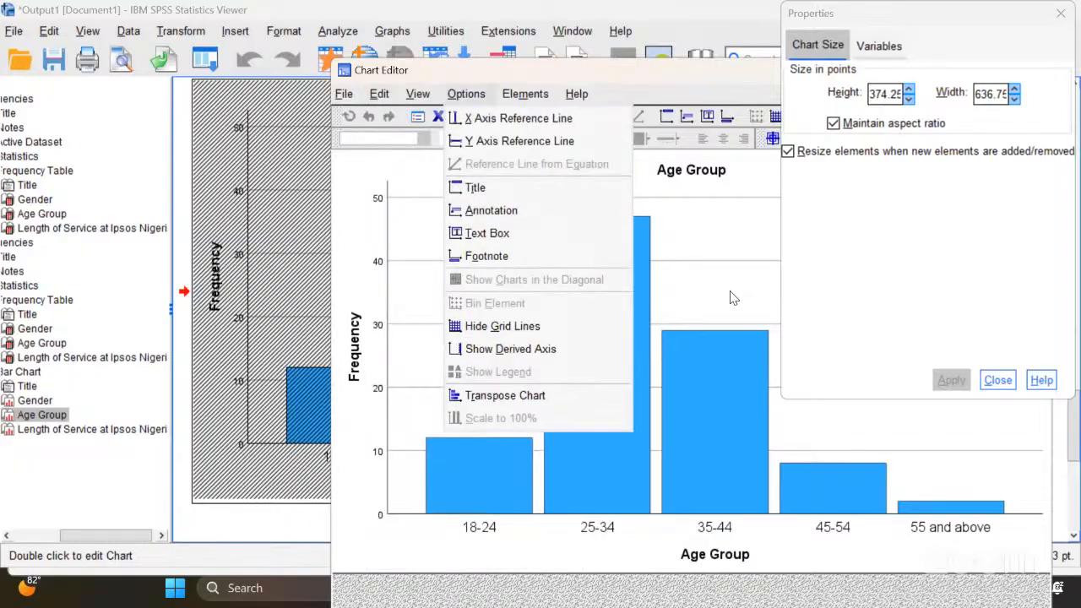
# - Add a text box with the default text near the title of the Age Group chart and close the Chart Editor
pyautogui.click(727, 245)
pyautogui.click(723, 241)
pyautogui.click(708, 118)
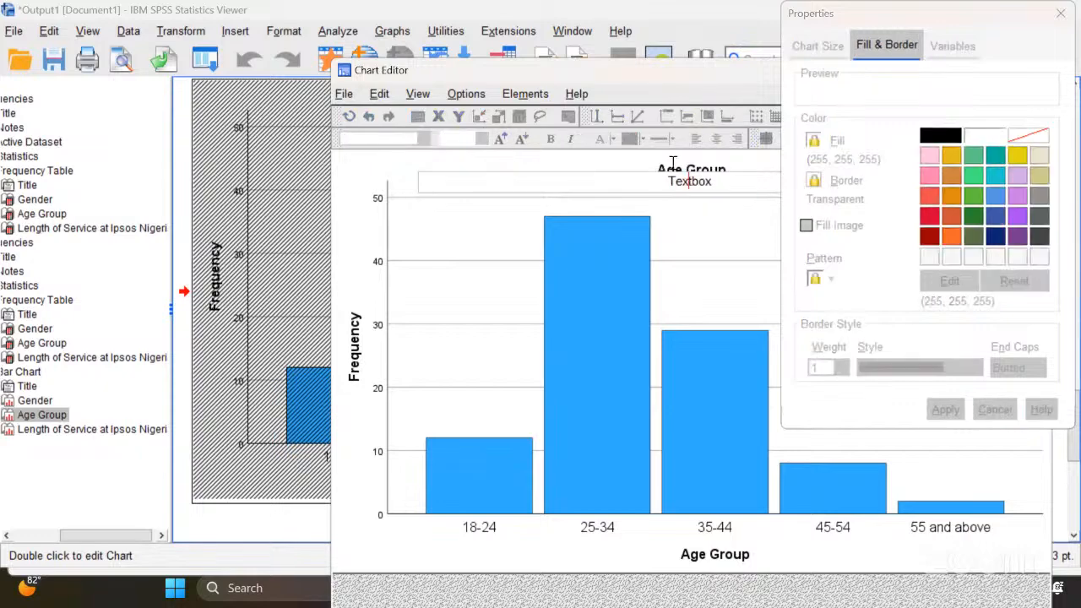
pyautogui.click(716, 192)
pyautogui.click(717, 193)
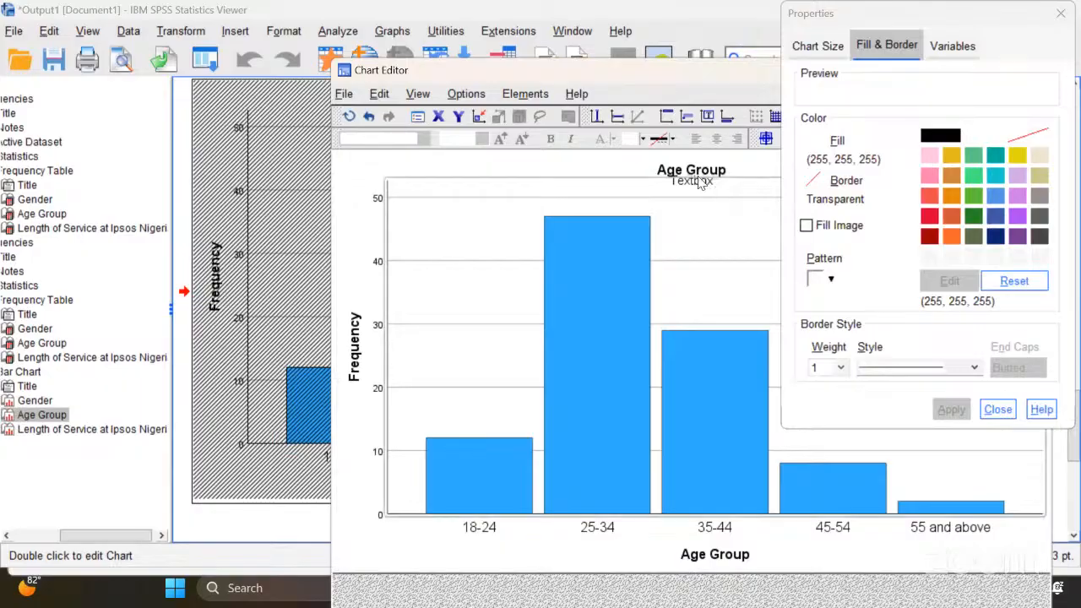
pyautogui.click(1060, 13)
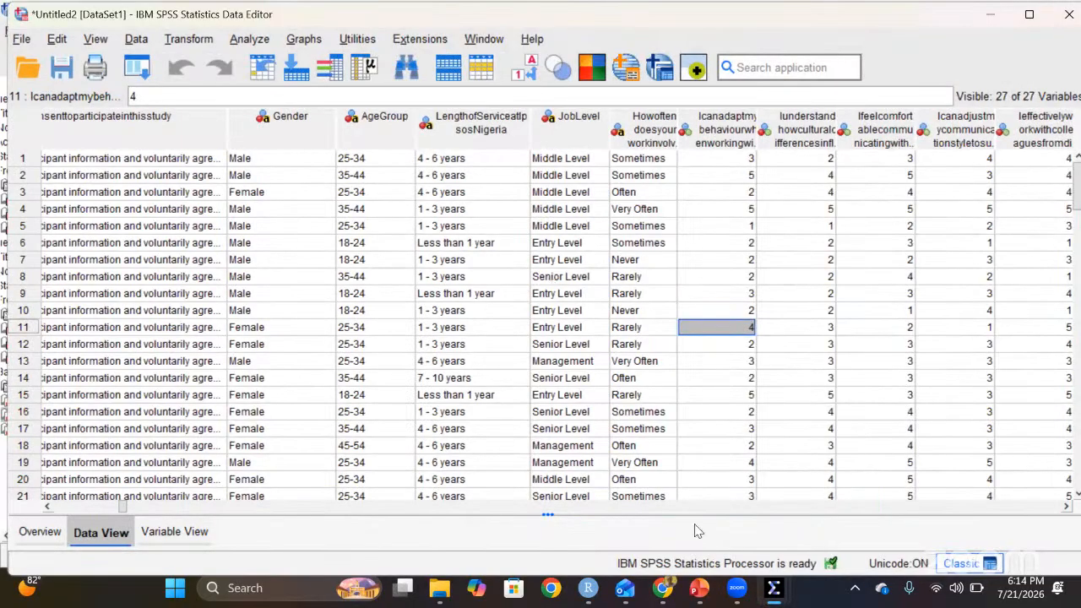
# - Check the edited Age Group chart in the output and examine the first rating-scale item's values in the dataset
pyautogui.click(777, 591)
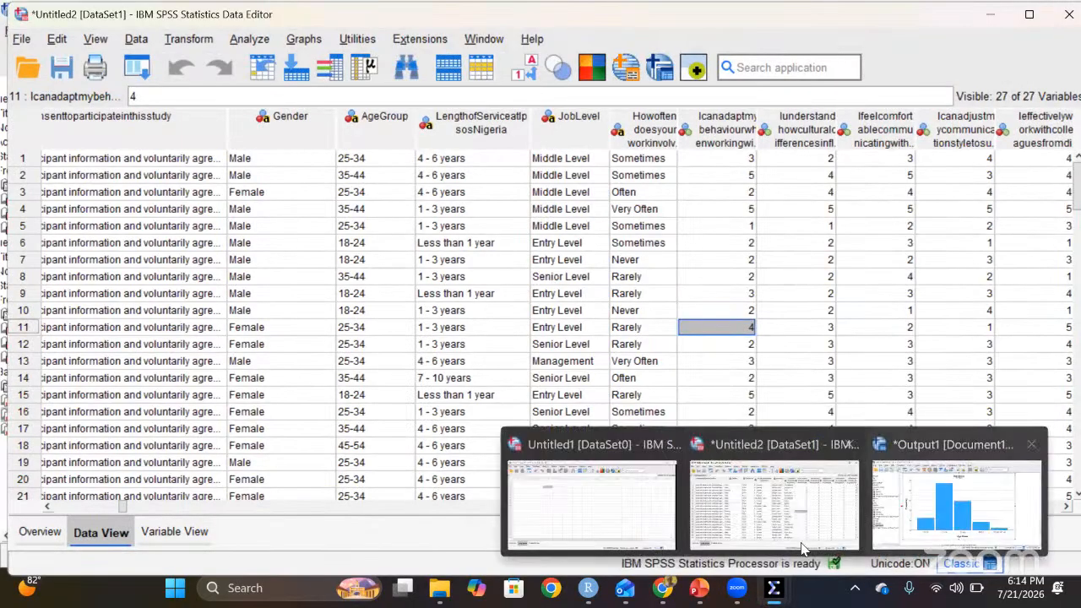
pyautogui.click(954, 505)
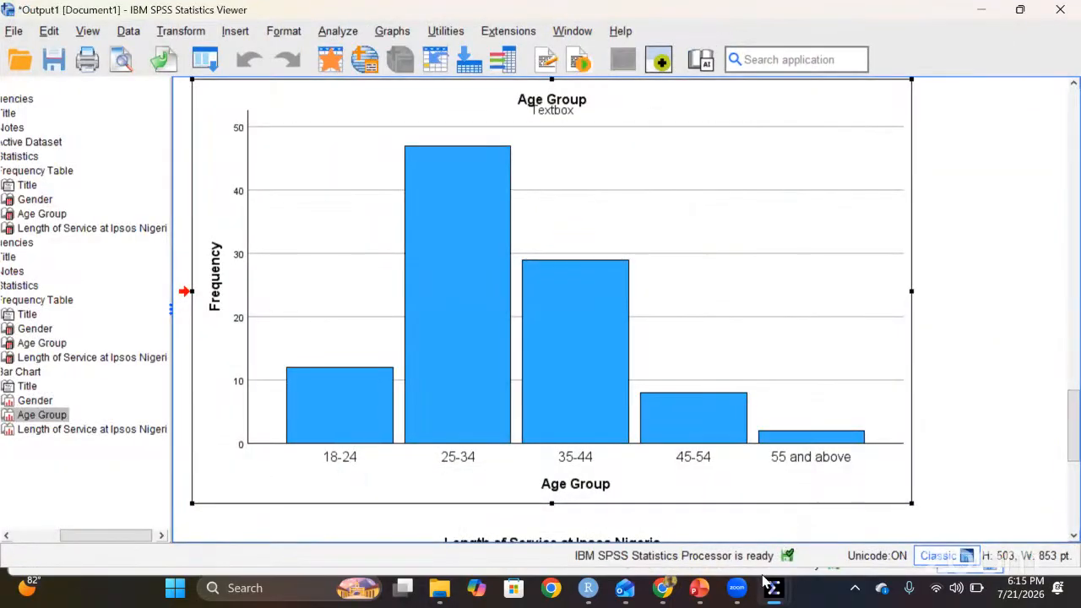
pyautogui.moveTo(774, 588)
pyautogui.click(722, 519)
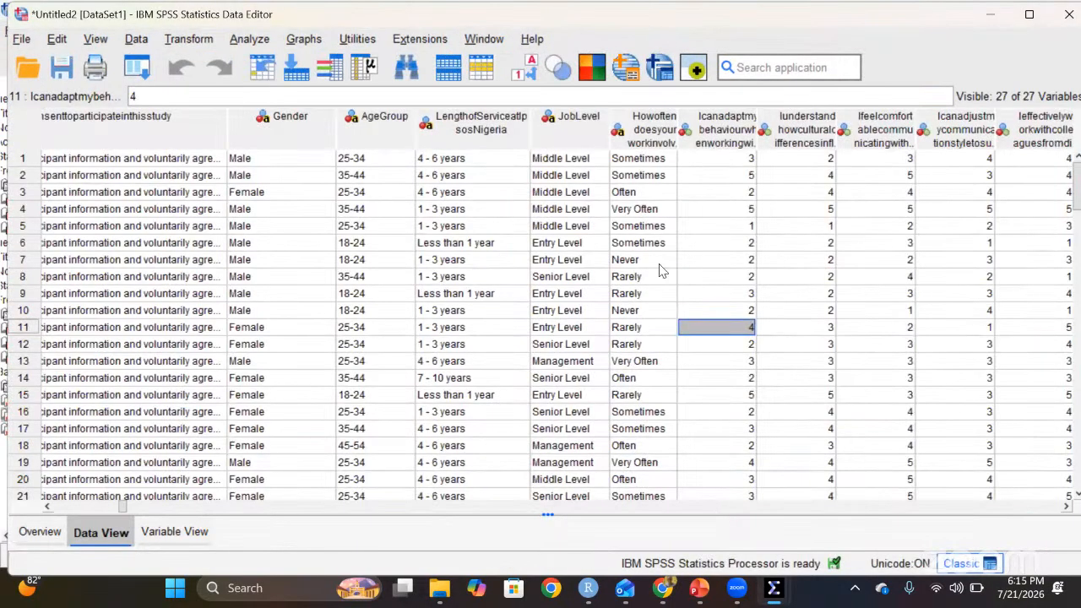
pyautogui.click(724, 245)
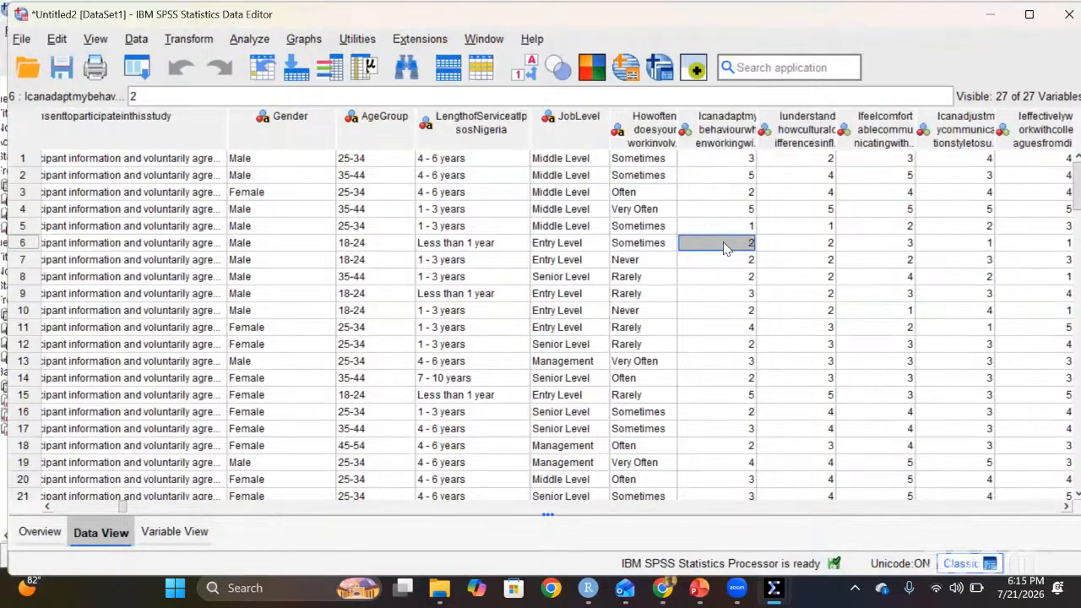
pyautogui.click(723, 165)
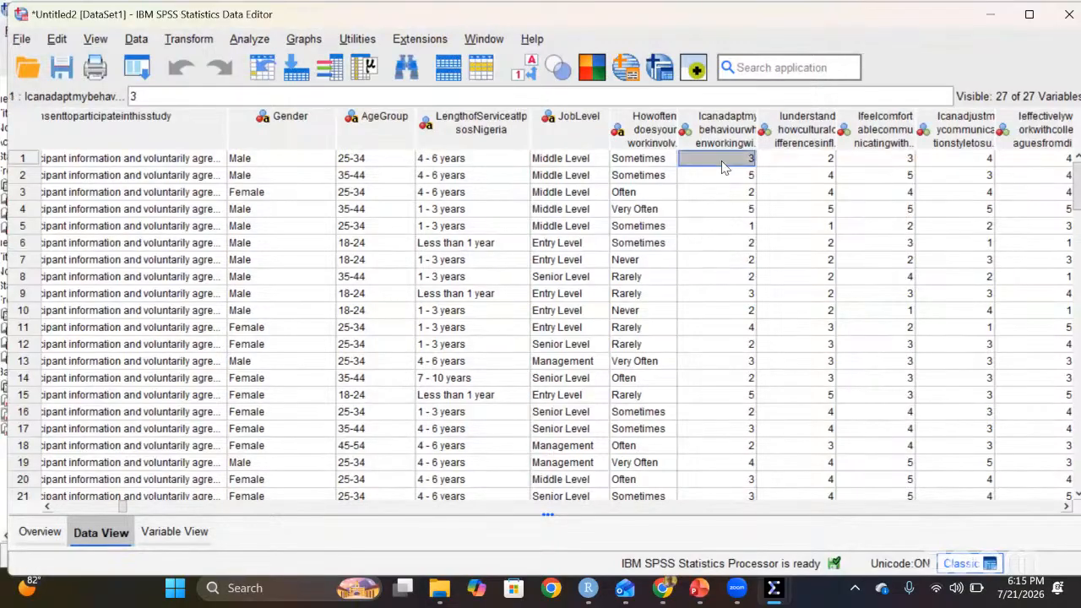
pyautogui.doubleClick(723, 167)
# - Switch to Word by opening the recent document SG7045 - Assessment Brief and create a new blank document
pyautogui.press('super')
pyautogui.write('word')
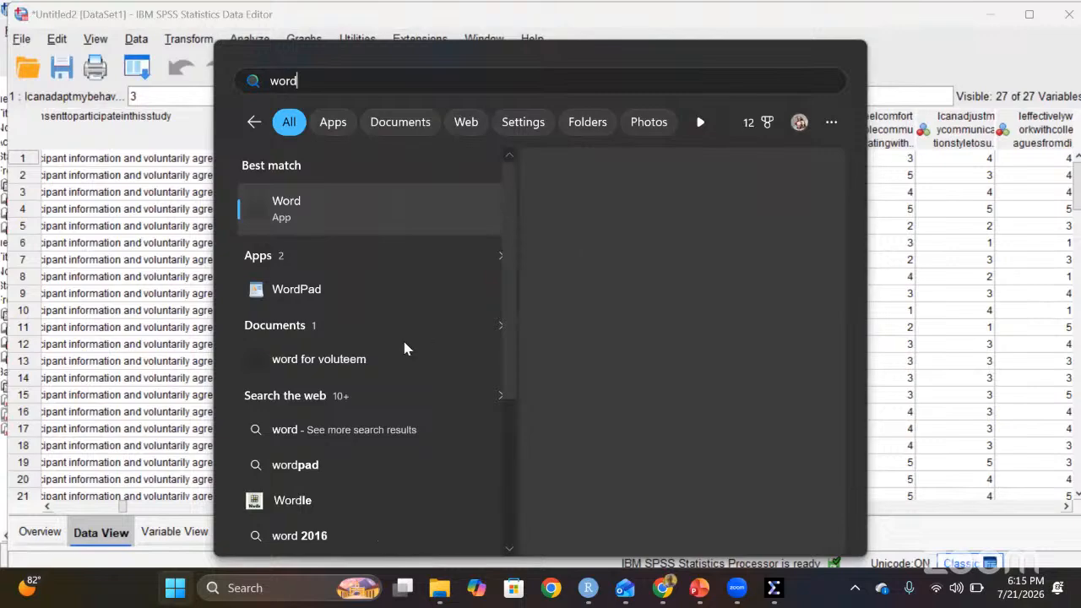
pyautogui.scroll(-2, 605, 406)
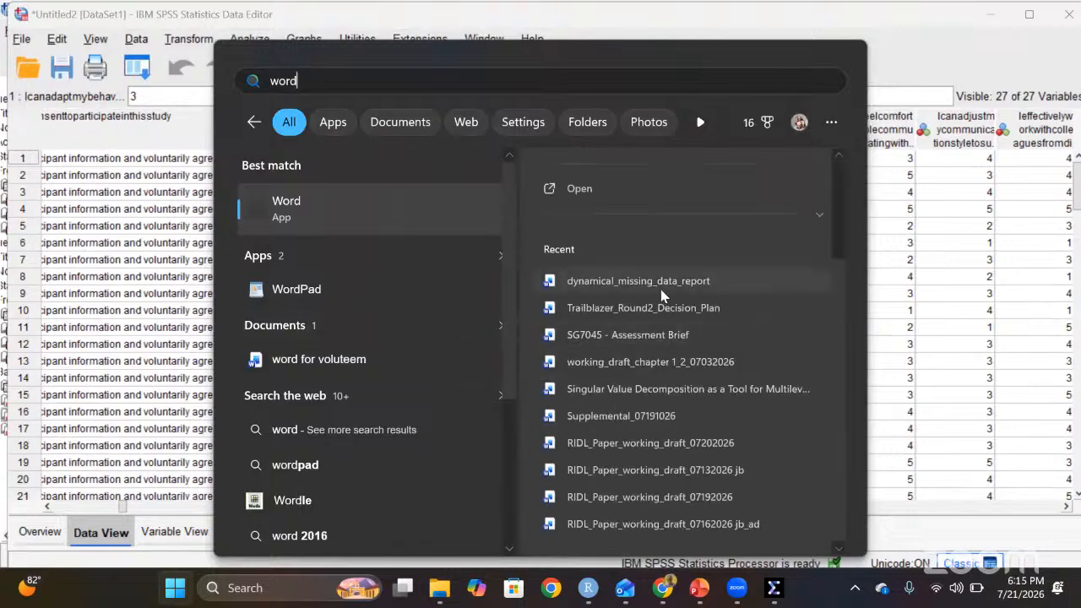
pyautogui.click(656, 338)
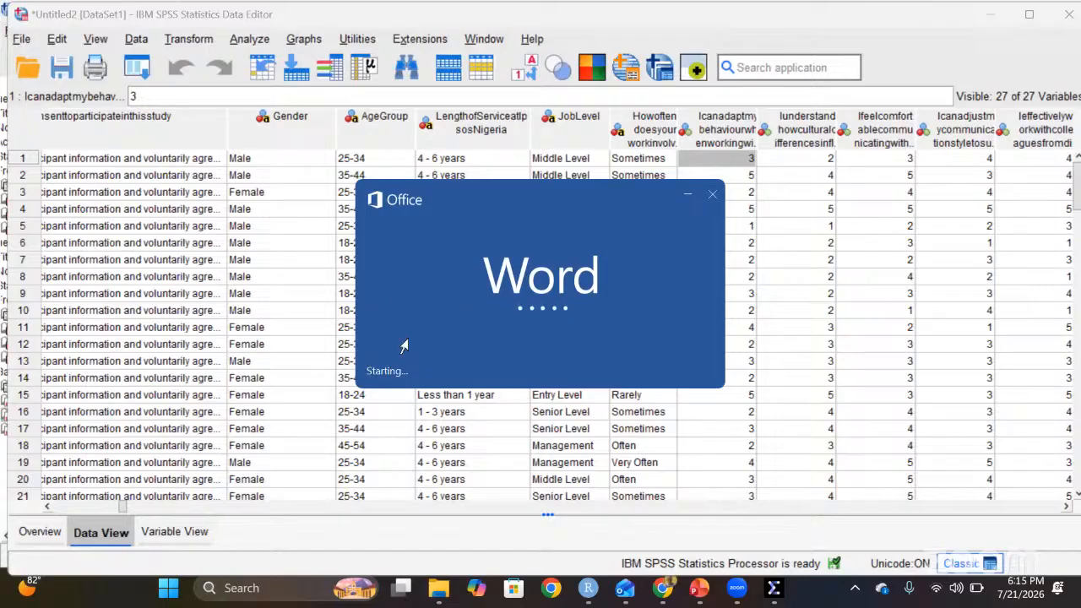
pyautogui.scroll(-6, 405, 344)
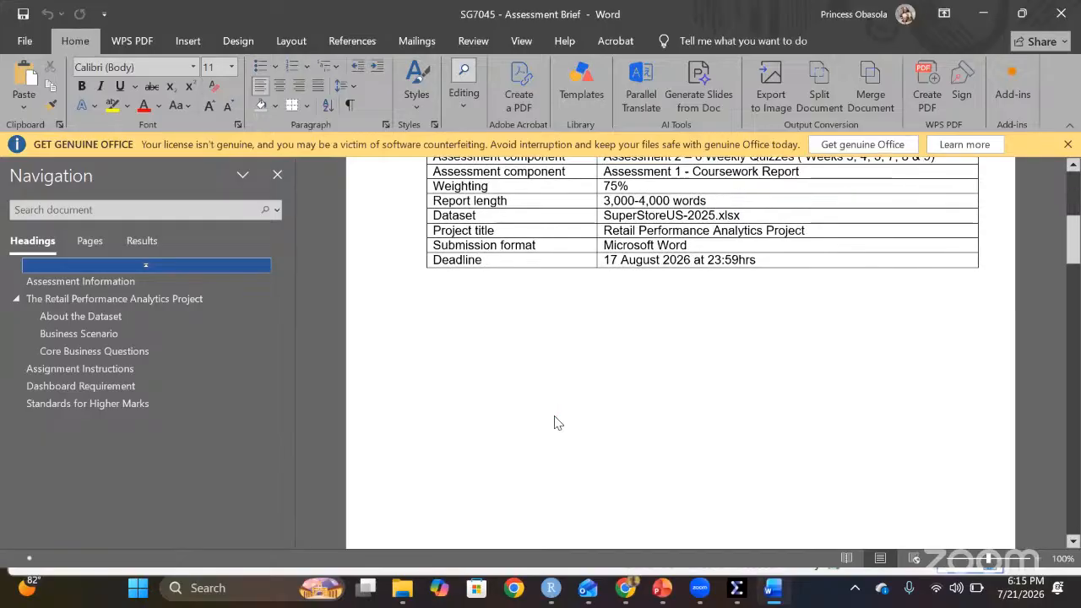
pyautogui.scroll(-5, 554, 422)
pyautogui.scroll(3, 555, 418)
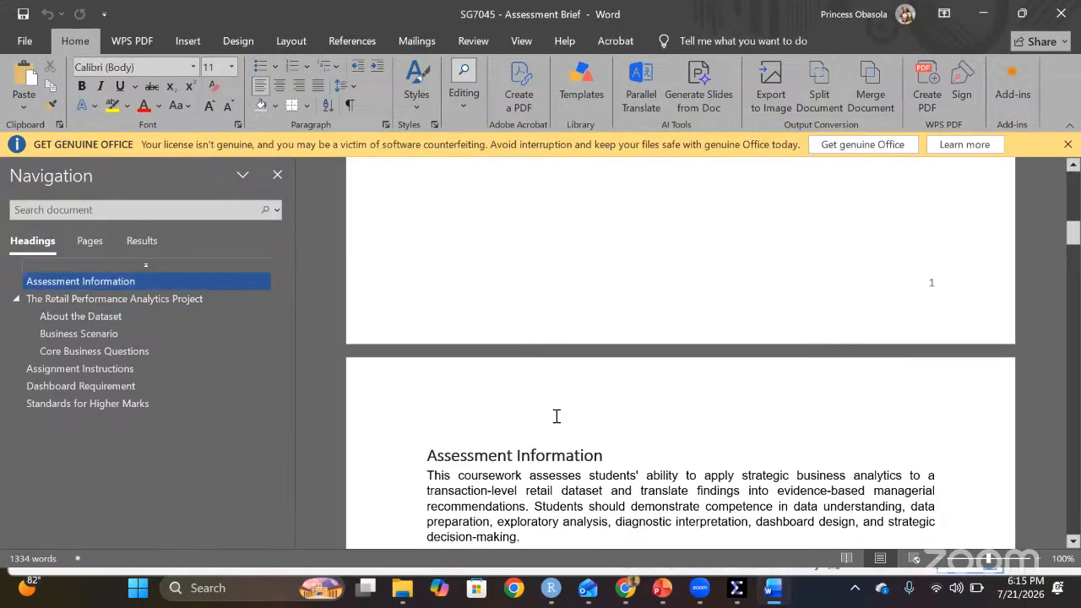
pyautogui.hotkey('ctrl', 'n')
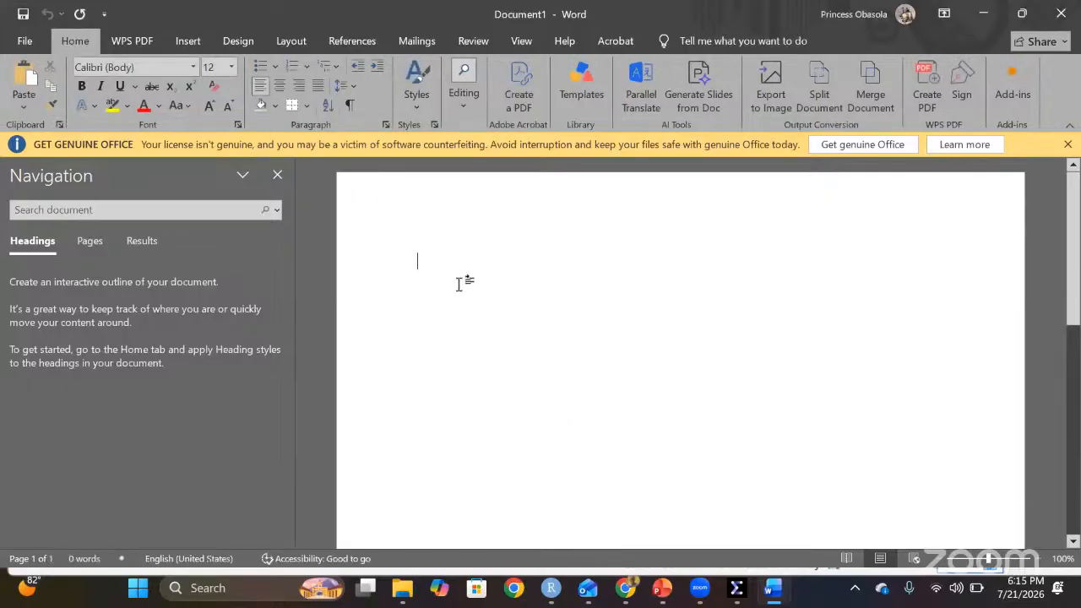
# - Write the first three rating-scale labels on separate lines: 1 Strongly Disagree, 2 Disagree, 3 Neutral
pyautogui.write('1 Str')
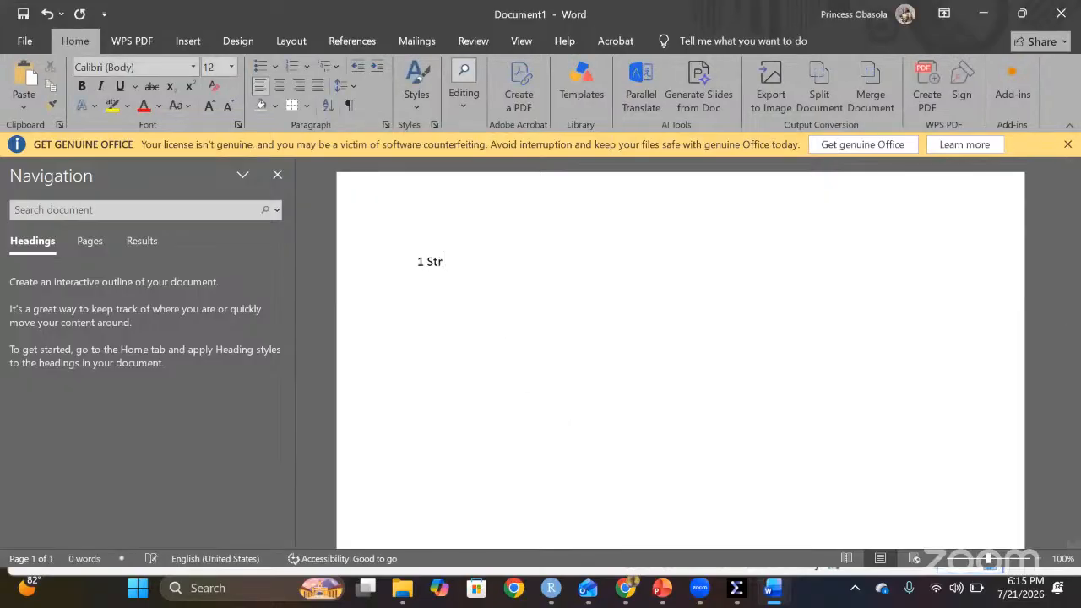
pyautogui.write('ongly Disa')
pyautogui.write('gree ')
pyautogui.write('2 Dis')
pyautogui.write('agree')
pyautogui.press('Return')
pyautogui.write("3 Neutral'")
pyautogui.press('Return')
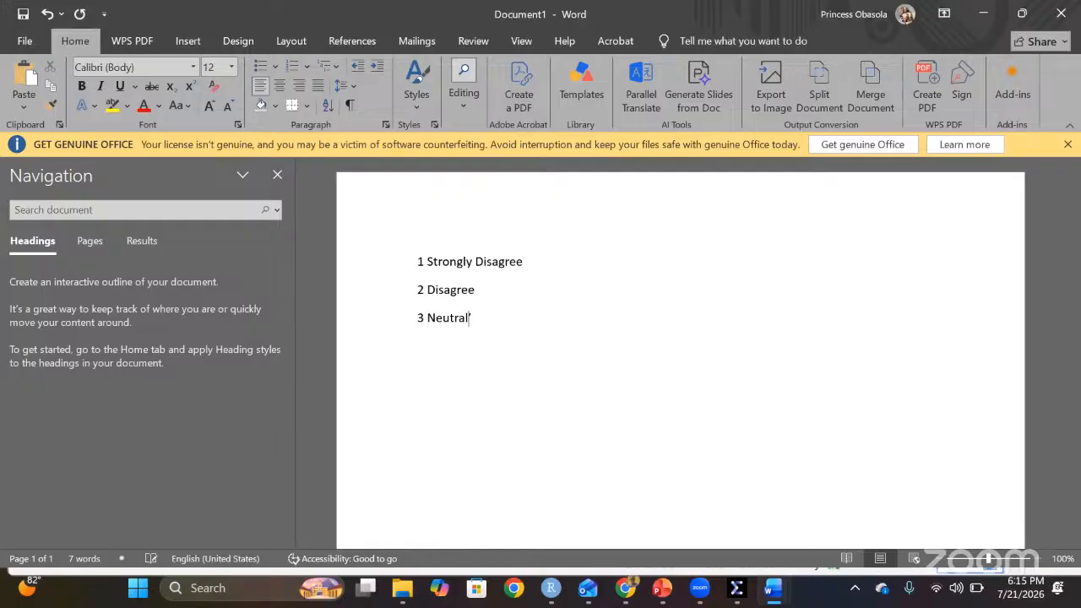
# - Complete the rating-scale list with the lines 4 Agree and 5 Strongly Agree
pyautogui.write('4 Agree')
pyautogui.press('Return')
pyautogui.write('5 Strongyl Agree')
pyautogui.press('Left')
pyautogui.press('Left')
pyautogui.press('Left')
pyautogui.press('Left')
pyautogui.press('Left')
pyautogui.press('Left')
pyautogui.press('BackSpace')
pyautogui.press('BackSpace')
pyautogui.write('ly')
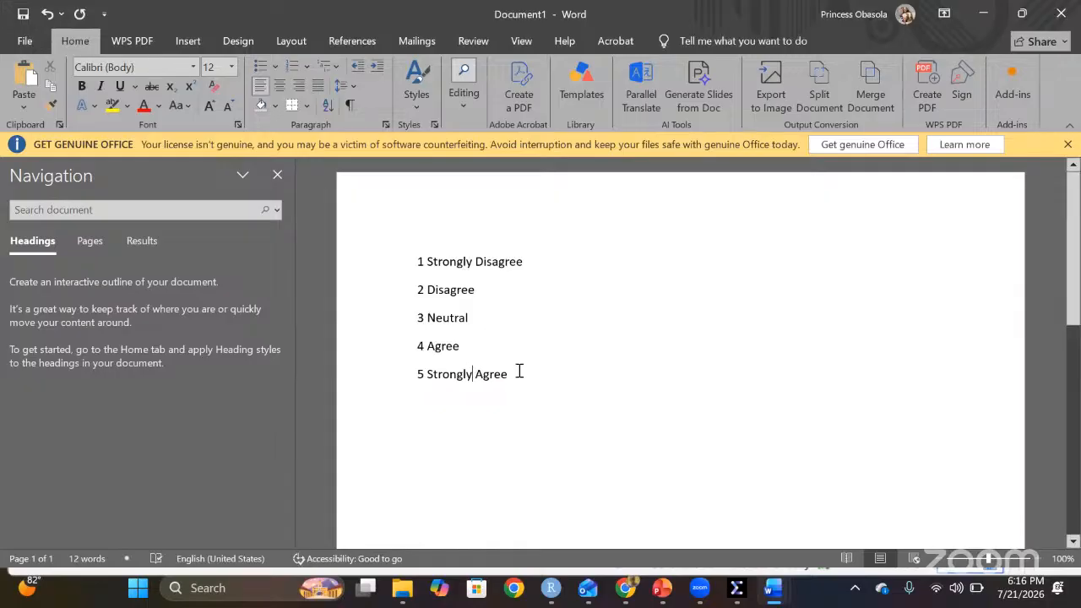
pyautogui.moveTo(518, 374); pyautogui.dragTo(393, 276)
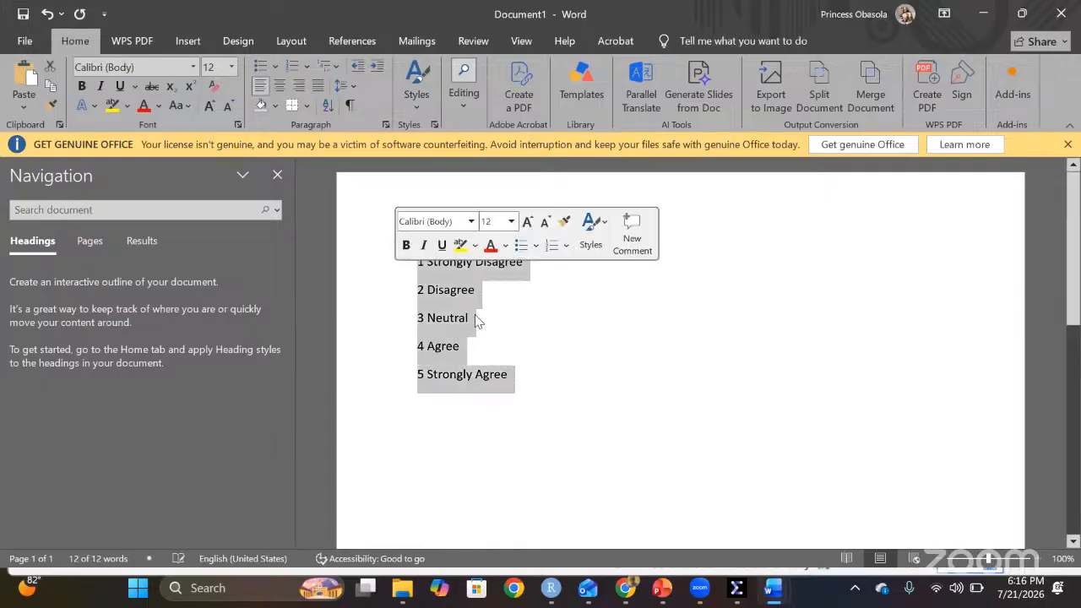
pyautogui.click(422, 265)
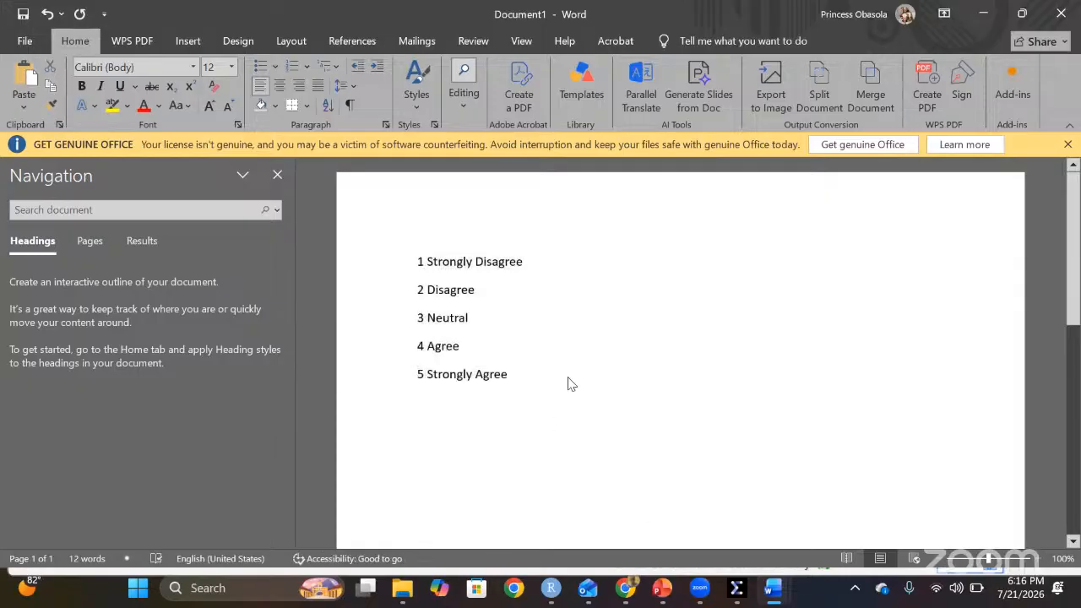
# - Add the line Digital Collaboration below the rating-scale list, separated from it by blank lines
pyautogui.click(462, 424)
pyautogui.click(549, 389)
pyautogui.press('Return')
pyautogui.press('Return')
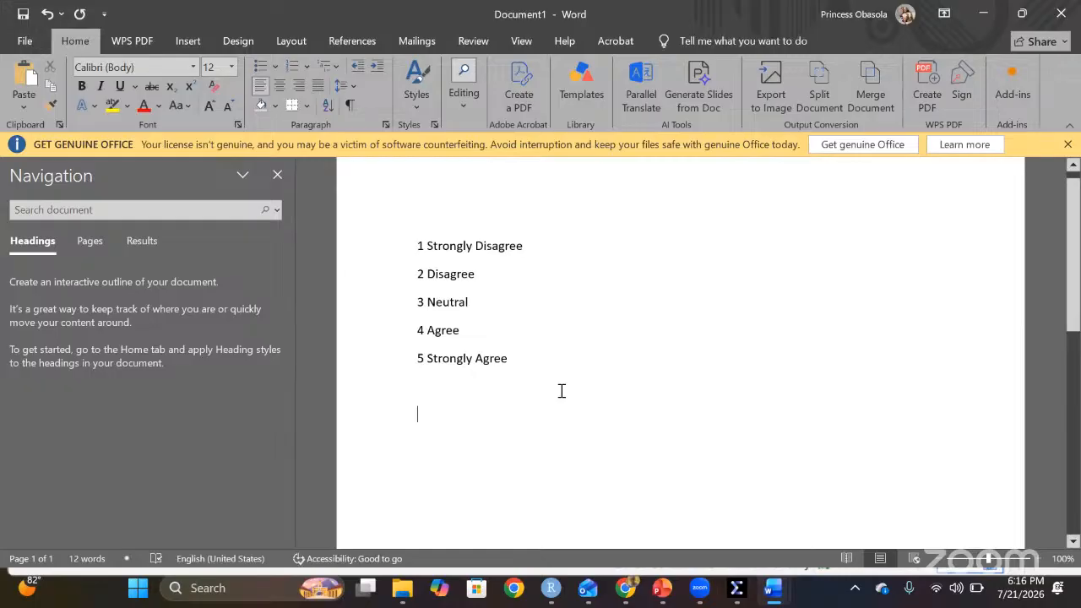
pyautogui.write('Dig')
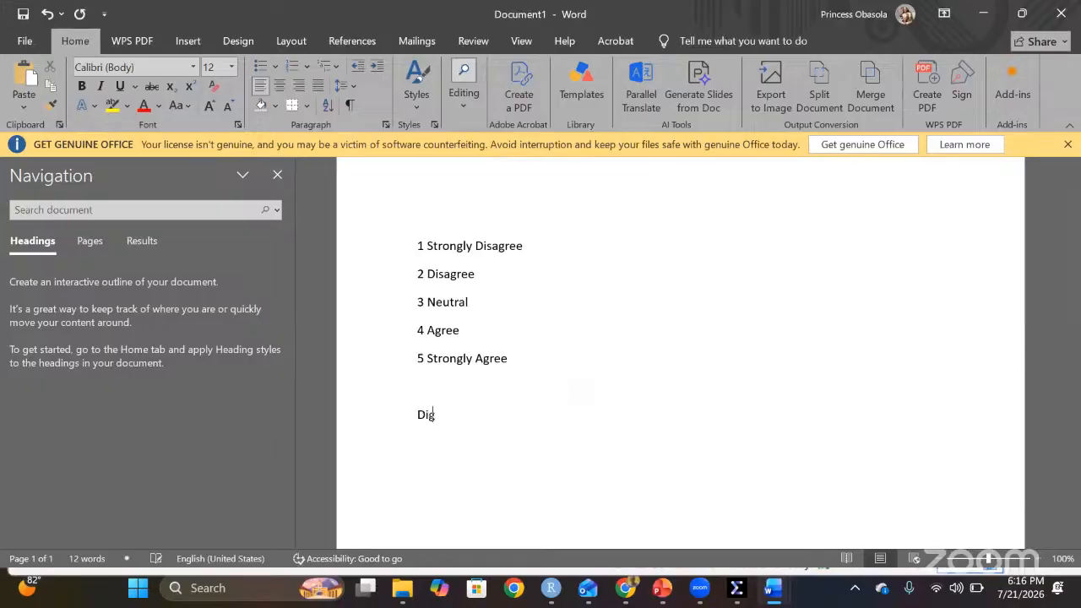
pyautogui.write('ital ollaborat')
pyautogui.write('ion')
pyautogui.write('C')
pyautogui.press('End')
pyautogui.press('Return')
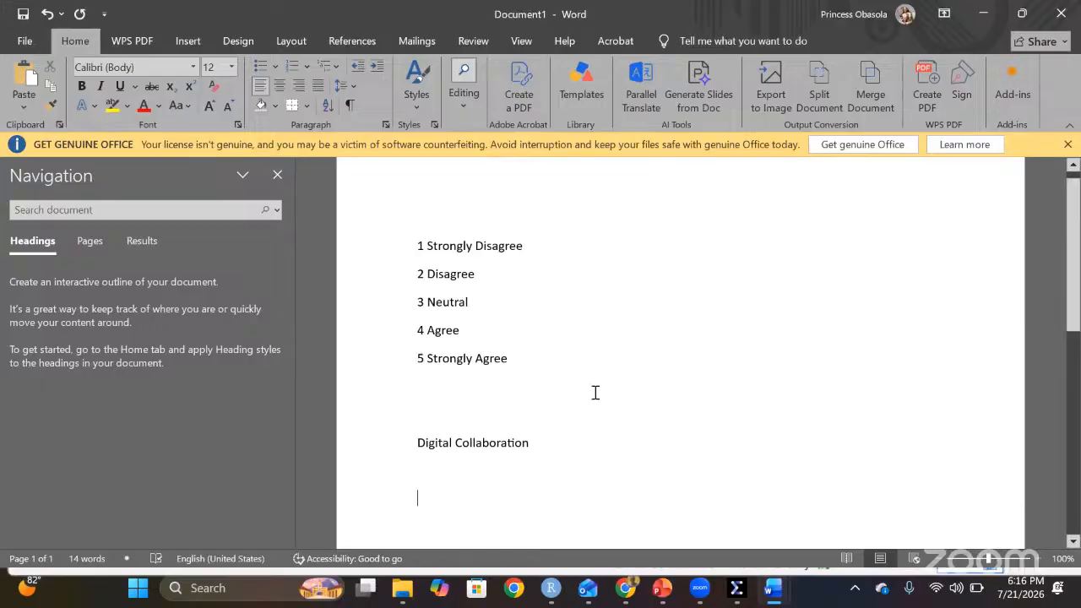
# - Insert the heading Latent Constructs above Digital Collaboration, with a blank line between them
pyautogui.scroll(-2, 593, 391)
pyautogui.click(476, 380)
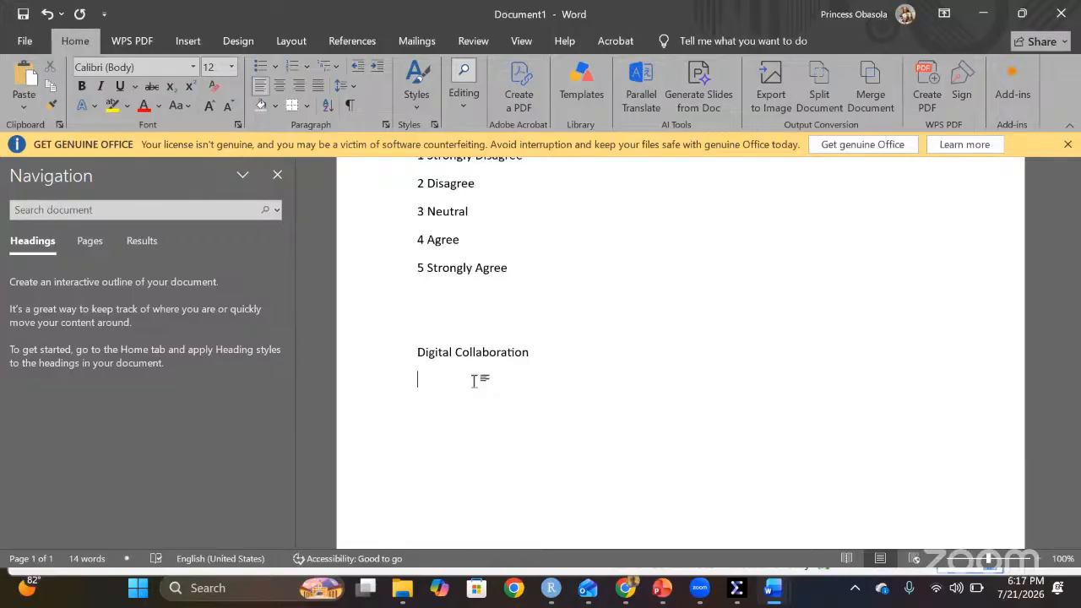
pyautogui.press('Up')
pyautogui.write('Ka')
pyautogui.press('BackSpace')
pyautogui.press('BackSpace')
pyautogui.write('Latent COnstructs')
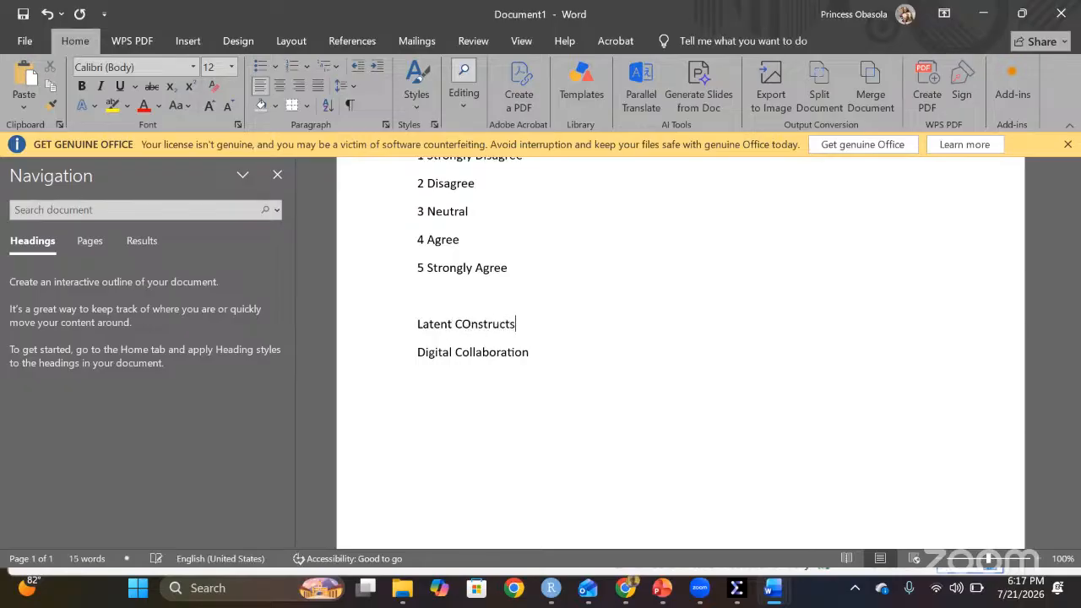
pyautogui.hotkey('shift', 'Home')
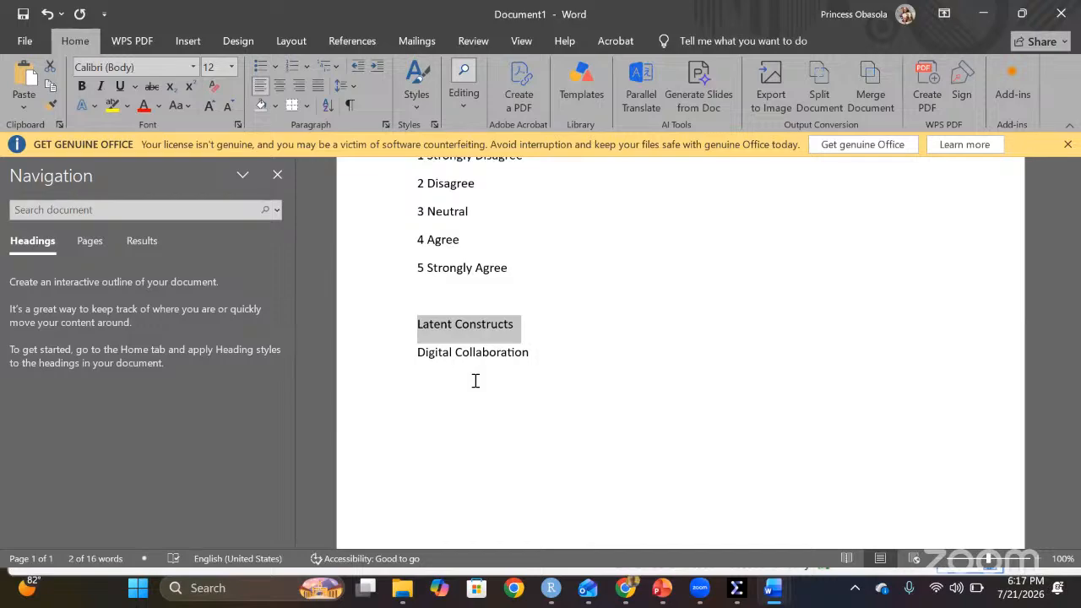
pyautogui.press('End')
pyautogui.press('Return')
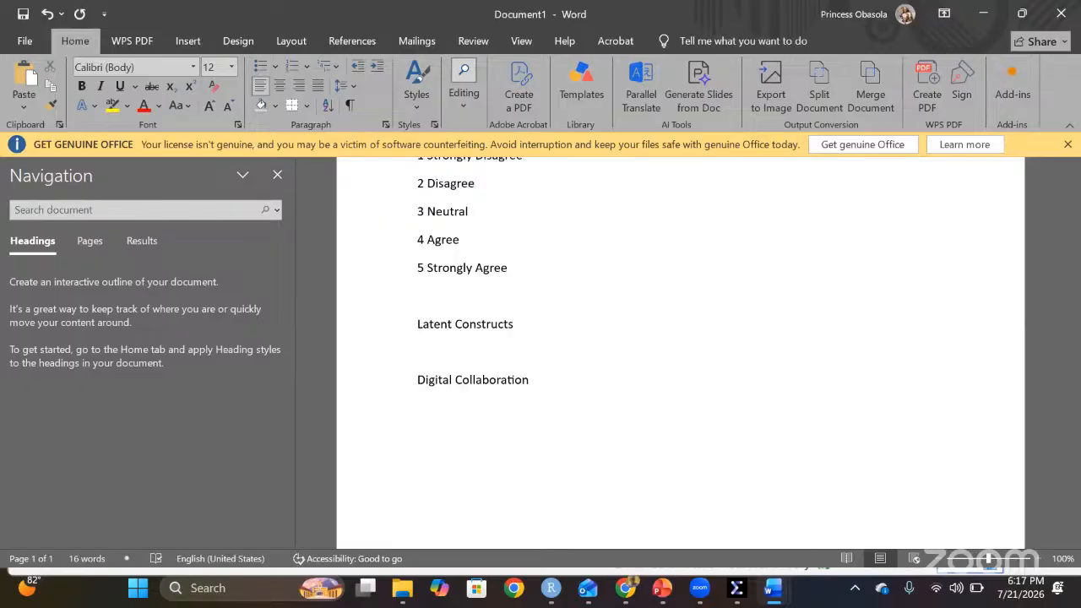
# - List the items Q1, Q2, Q3, Q4 and Q5 on separate lines under Digital Collaboration
pyautogui.moveTo(535, 380); pyautogui.dragTo(413, 377)
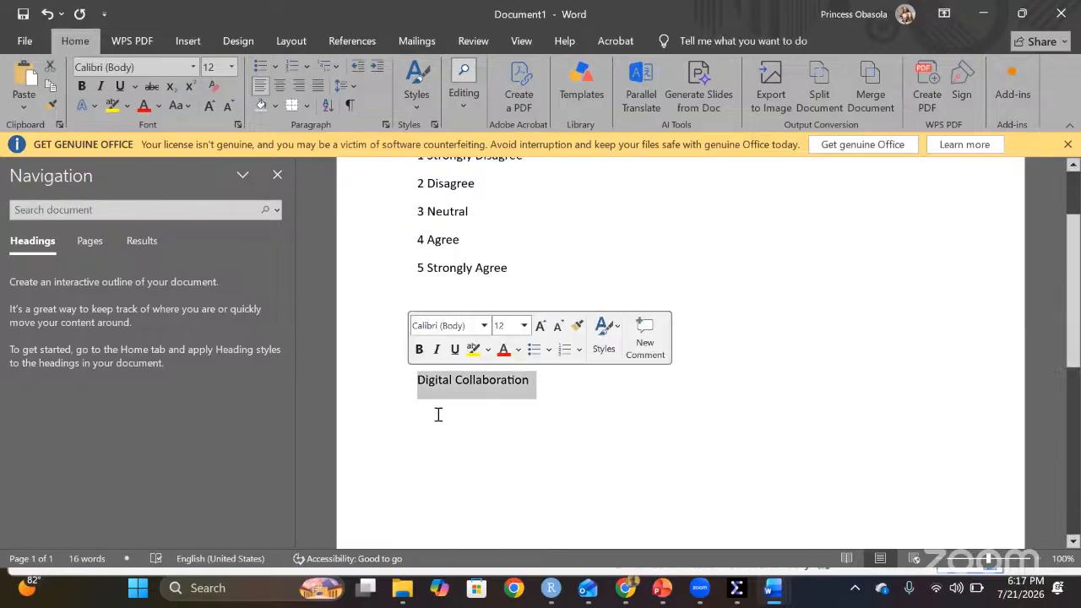
pyautogui.click(436, 416)
pyautogui.write('1')
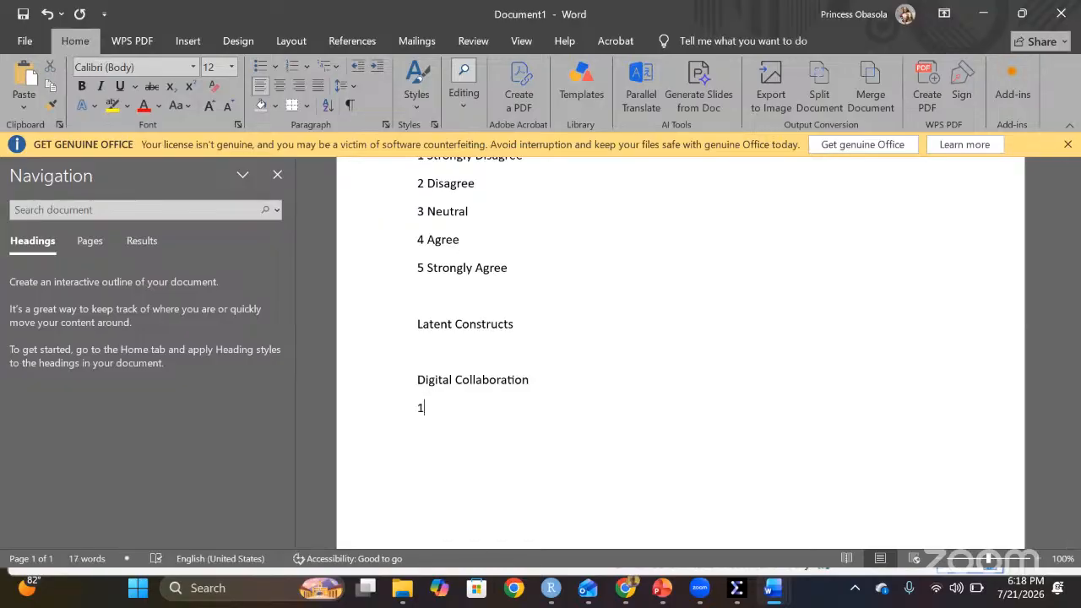
pyautogui.press('BackSpace')
pyautogui.write('Q1')
pyautogui.press('Return')
pyautogui.write('Q2')
pyautogui.press('Return')
pyautogui.write('Q3')
pyautogui.press('Return')
pyautogui.write('Q4')
pyautogui.press('Return')
pyautogui.write('Q5')
pyautogui.scroll(-1, 441, 410)
pyautogui.scroll(-1, 445, 426)
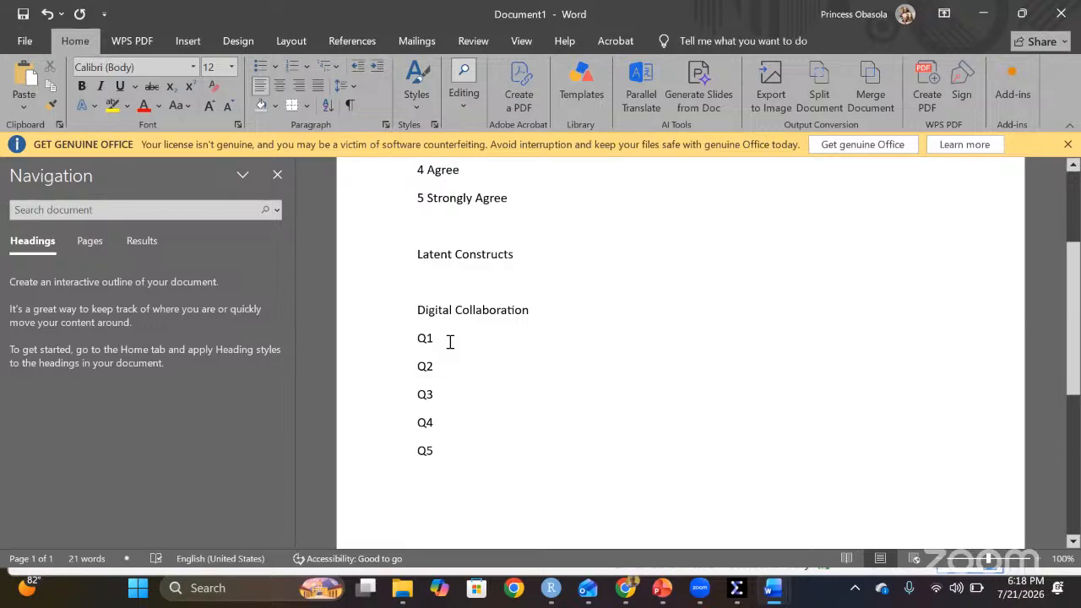
pyautogui.keyDown('shift'); pyautogui.click(414, 338); pyautogui.keyUp('shift')
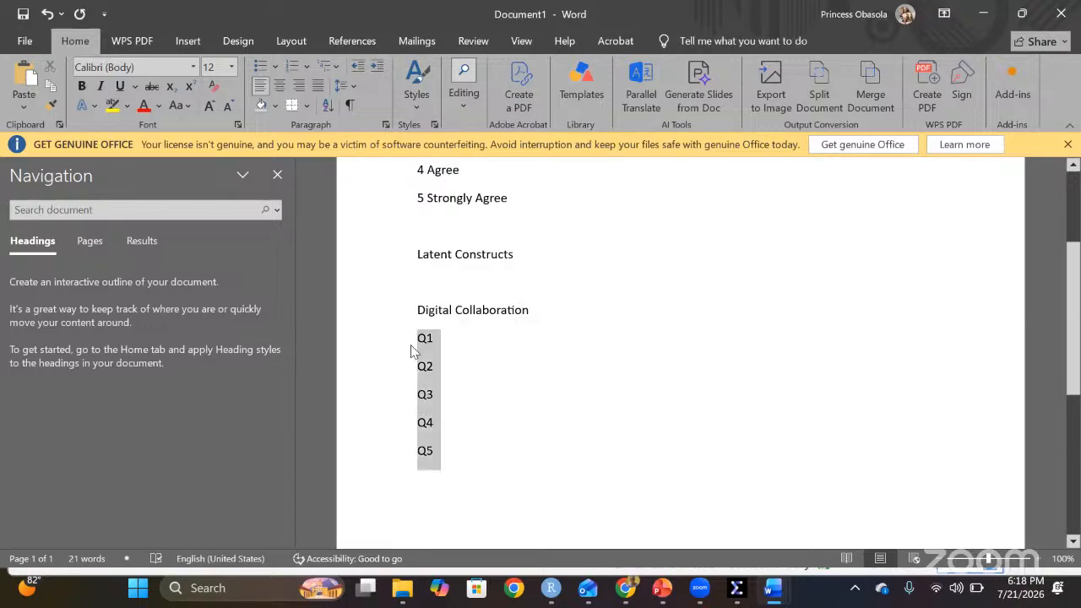
pyautogui.doubleClick(561, 429)
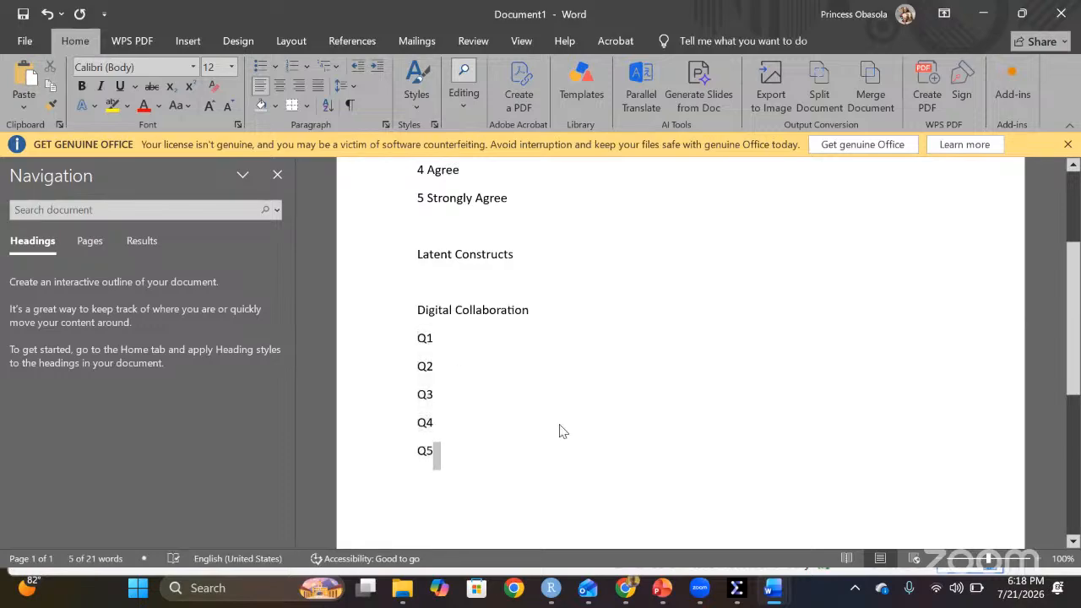
pyautogui.moveTo(561, 429); pyautogui.dragTo(424, 337)
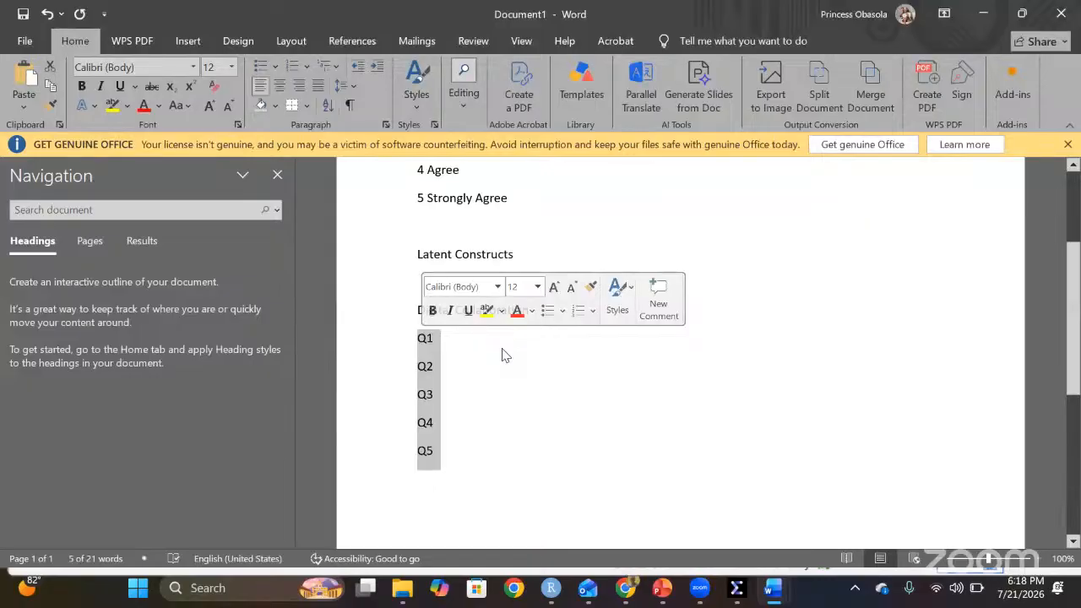
pyautogui.click(502, 354)
pyautogui.moveTo(528, 310); pyautogui.dragTo(435, 311)
pyautogui.click(435, 311)
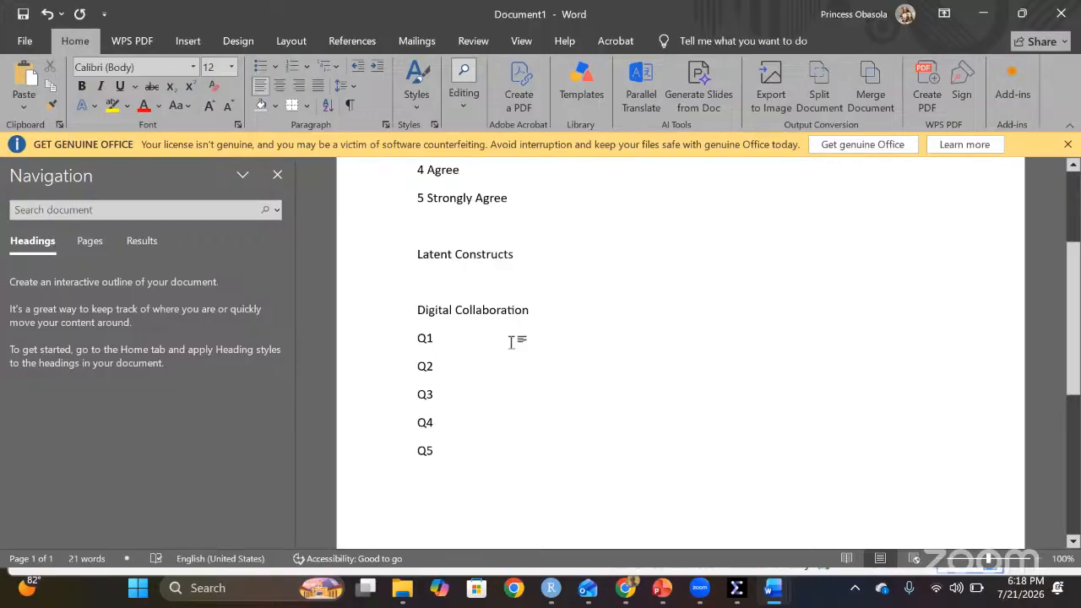
# - Insert the heading Likert Scale above the 1 Strongly Disagree line and make it bold
pyautogui.scroll(1, 513, 344)
pyautogui.scroll(3, 512, 343)
pyautogui.moveTo(521, 335); pyautogui.dragTo(412, 221)
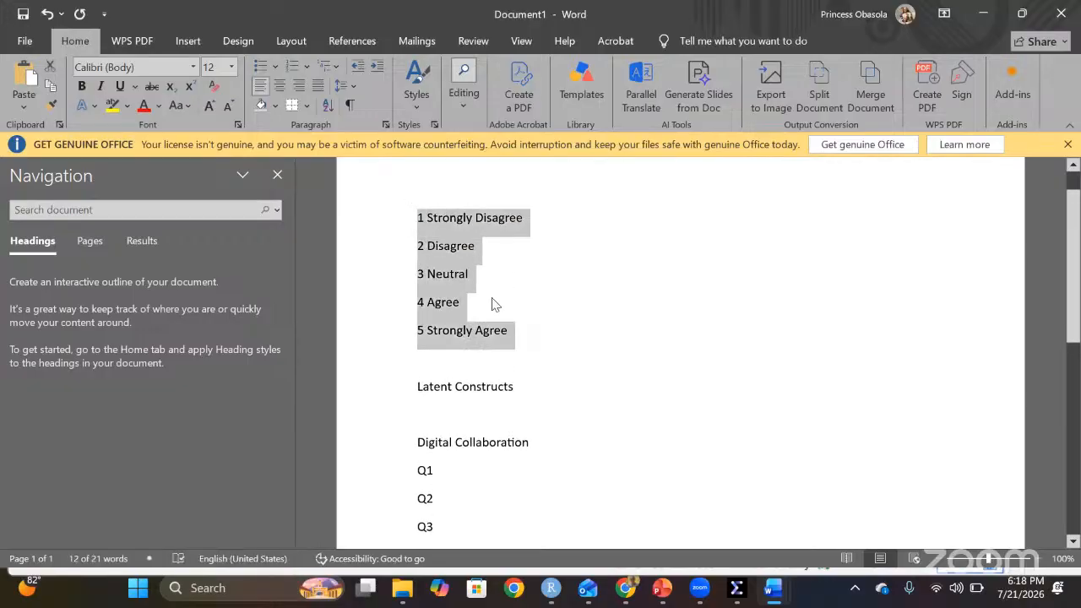
pyautogui.click(413, 219)
pyautogui.press('Return')
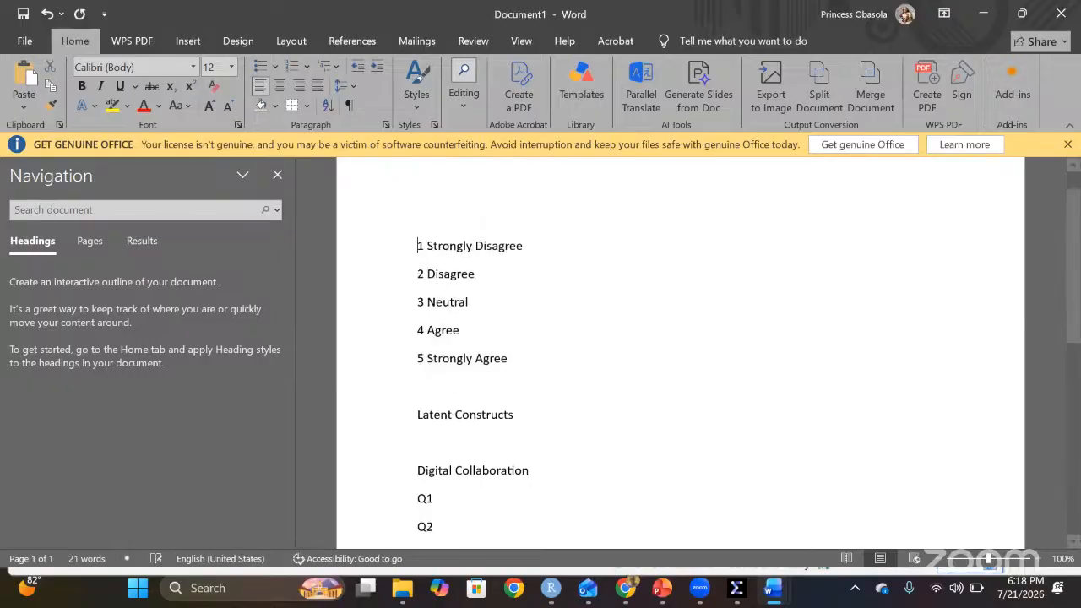
pyautogui.write('Likert ')
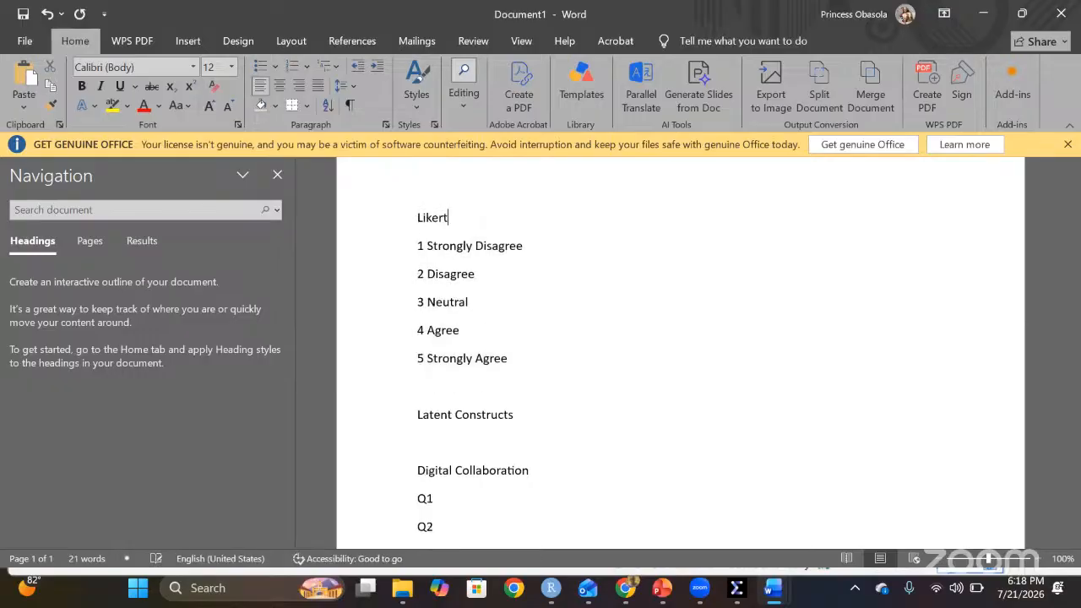
pyautogui.write('Scale')
pyautogui.click(414, 219)
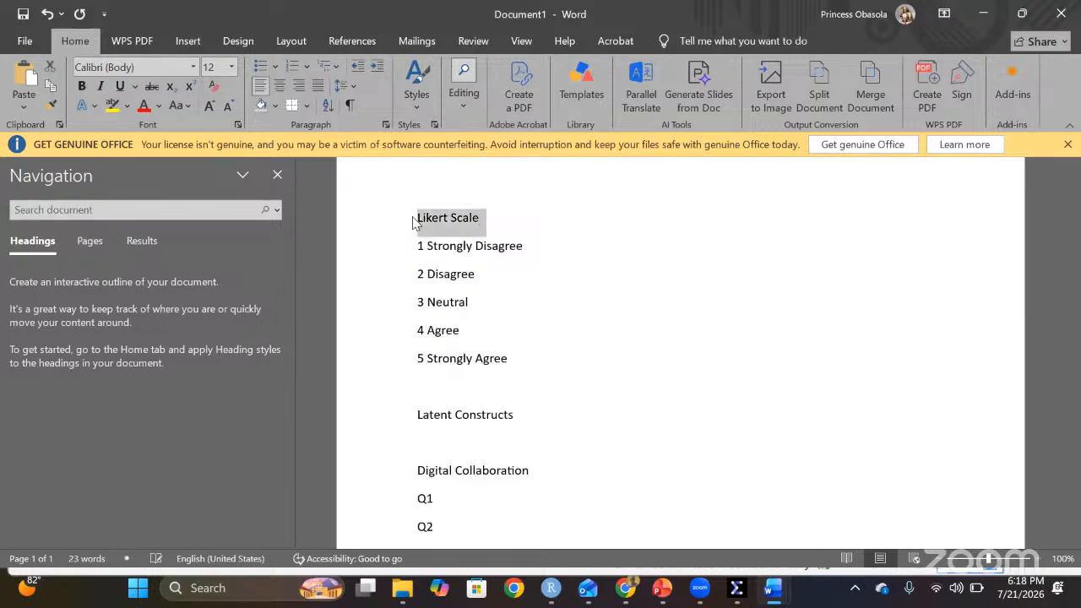
pyautogui.hotkey('ctrl', 'b')
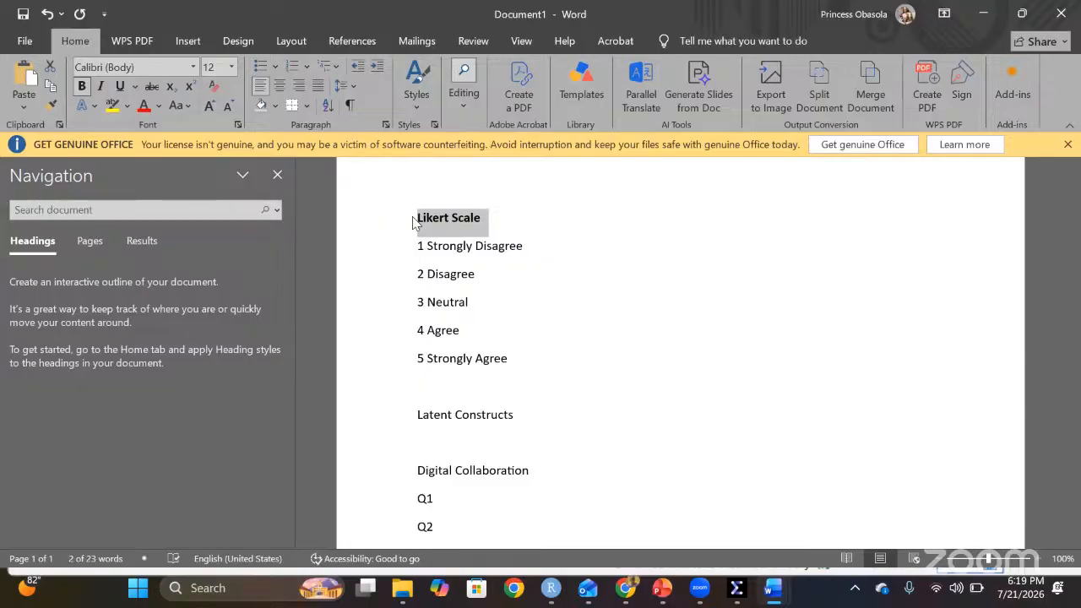
# - Add a first set of scores after the Digital Collaboration items: Q1 3, Q2 4, Q3 4, Q4 5 and Q5 2
pyautogui.scroll(-1, 516, 350)
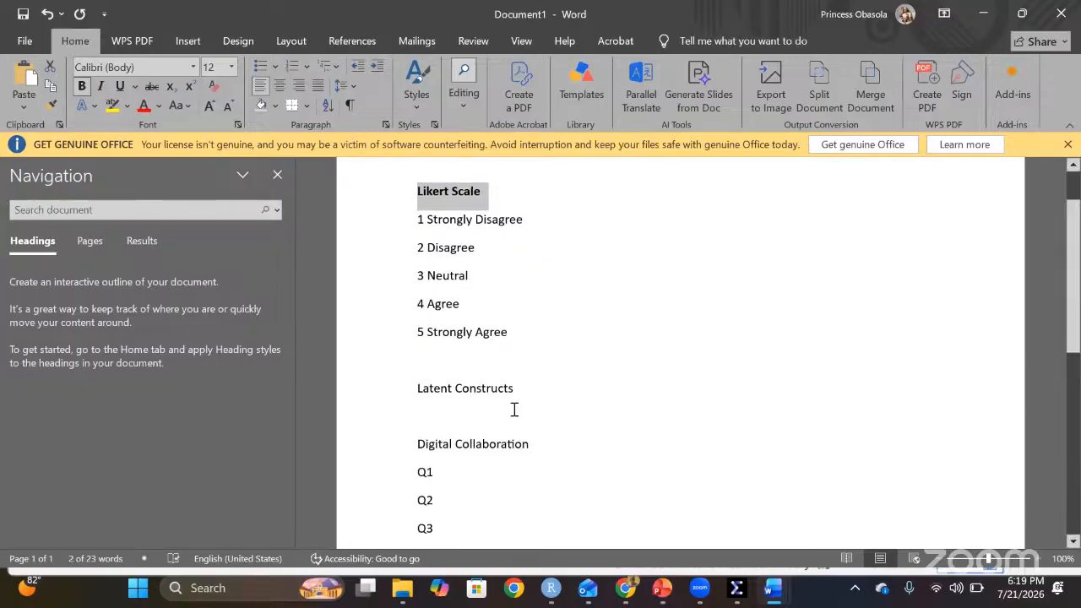
pyautogui.scroll(-2, 473, 414)
pyautogui.scroll(4, 564, 323)
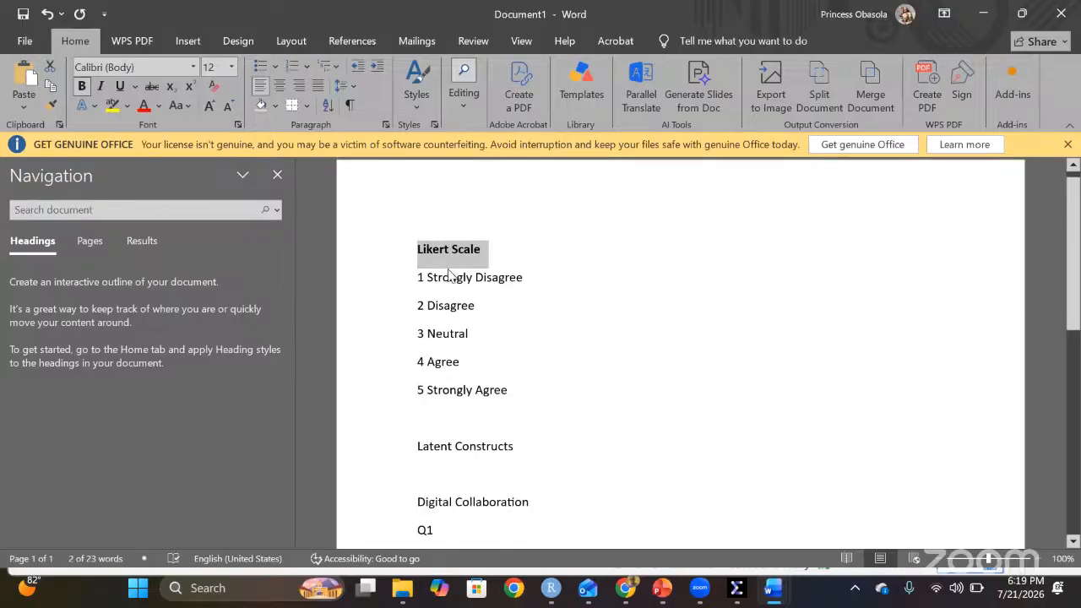
pyautogui.scroll(-1, 507, 381)
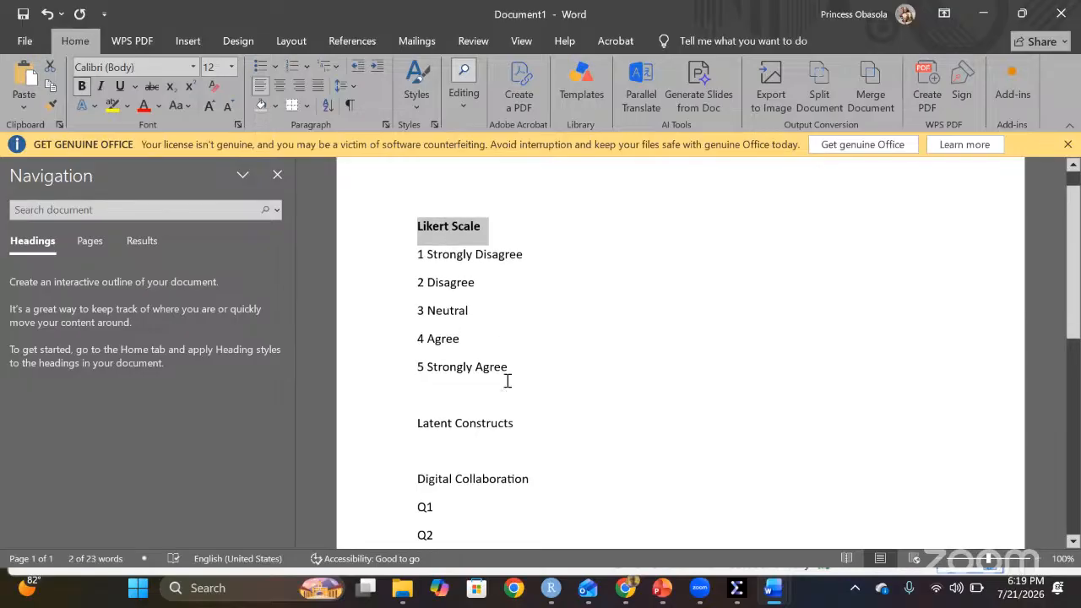
pyautogui.scroll(-4, 507, 381)
pyautogui.click(478, 390)
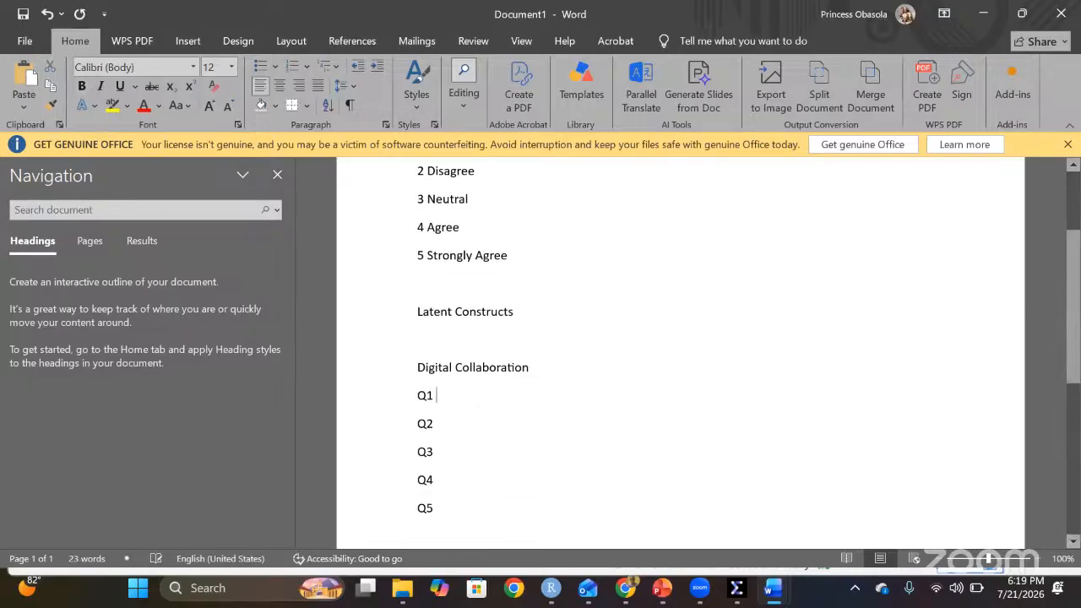
pyautogui.write('4 Q3')
pyautogui.write(' 4 Q')
pyautogui.write('4')
pyautogui.press('Down')
pyautogui.write('5')
pyautogui.press('Down')
pyautogui.write('2')
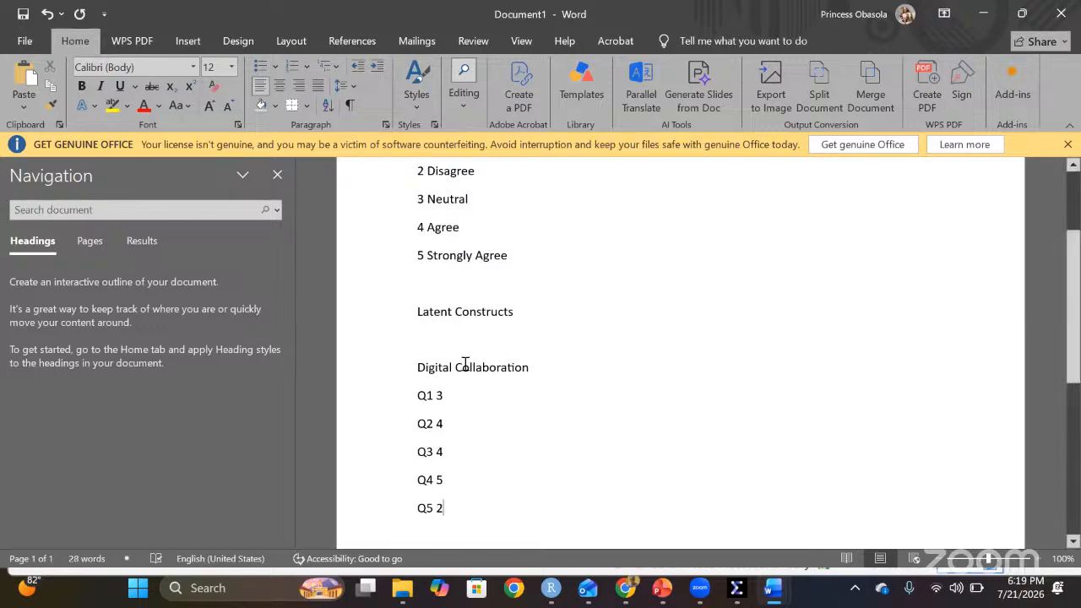
# - Compare the scores entered for Q1 to Q5 with the matching labels in the Likert Scale list
pyautogui.scroll(2, 465, 363)
pyautogui.scroll(-1, 464, 364)
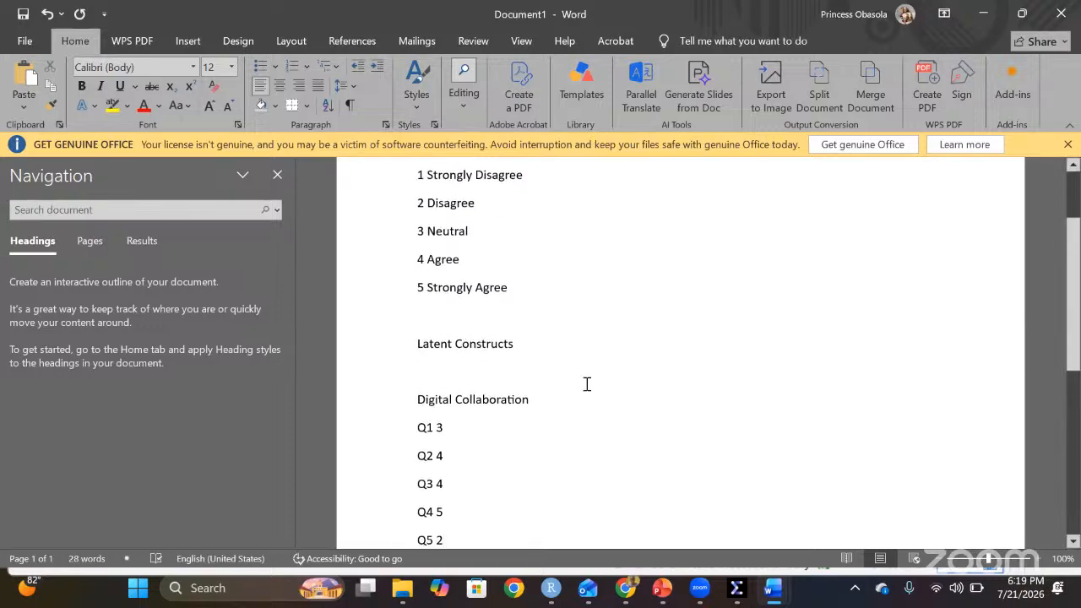
pyautogui.click(402, 236)
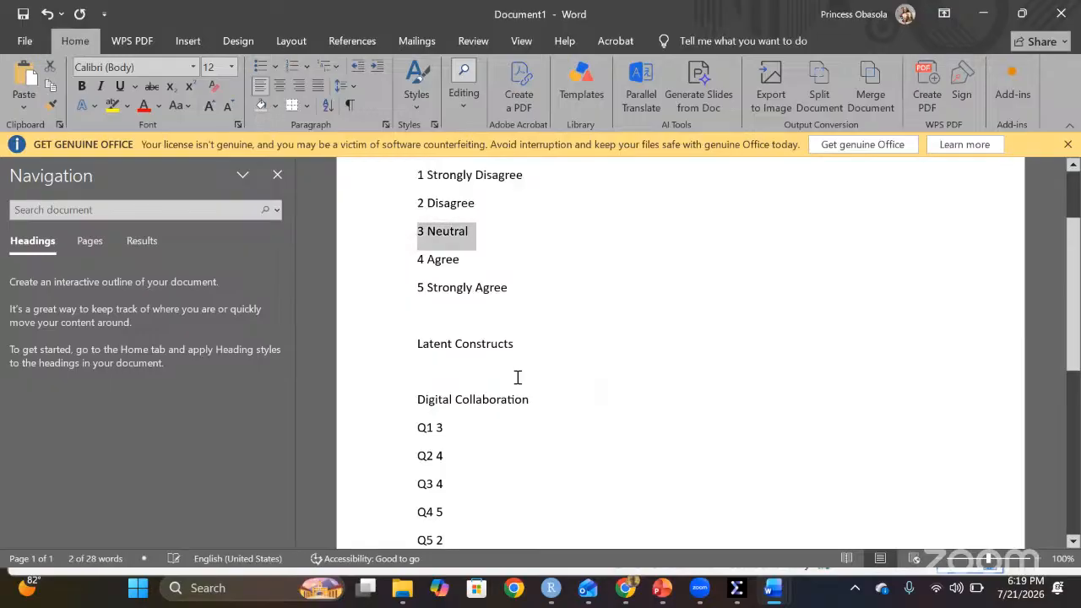
pyautogui.scroll(-1, 473, 397)
pyautogui.click(454, 420)
pyautogui.scroll(2, 524, 363)
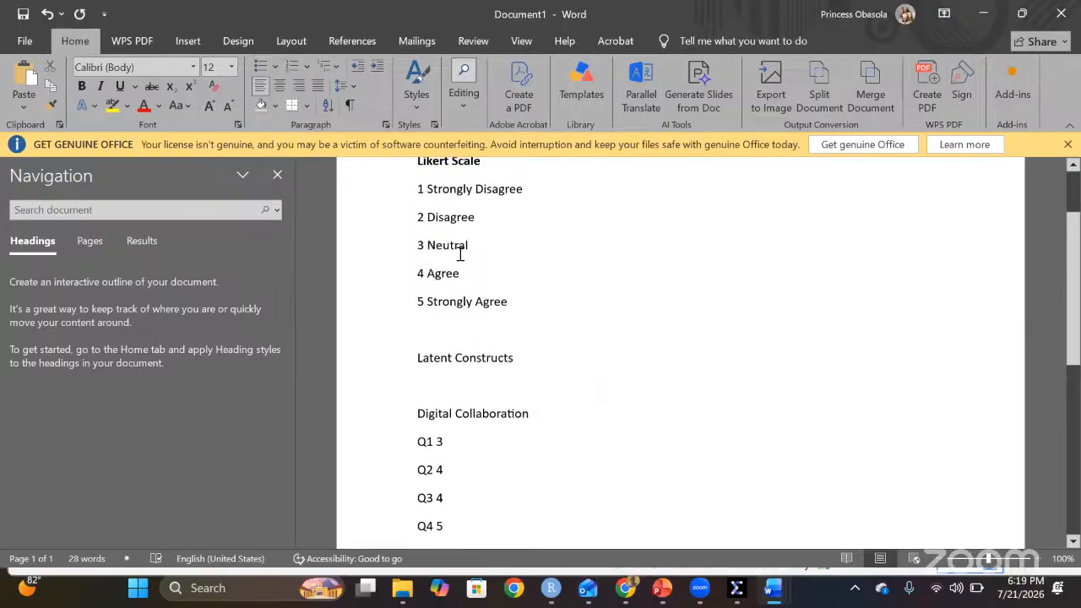
pyautogui.click(463, 280)
pyautogui.scroll(-1, 628, 364)
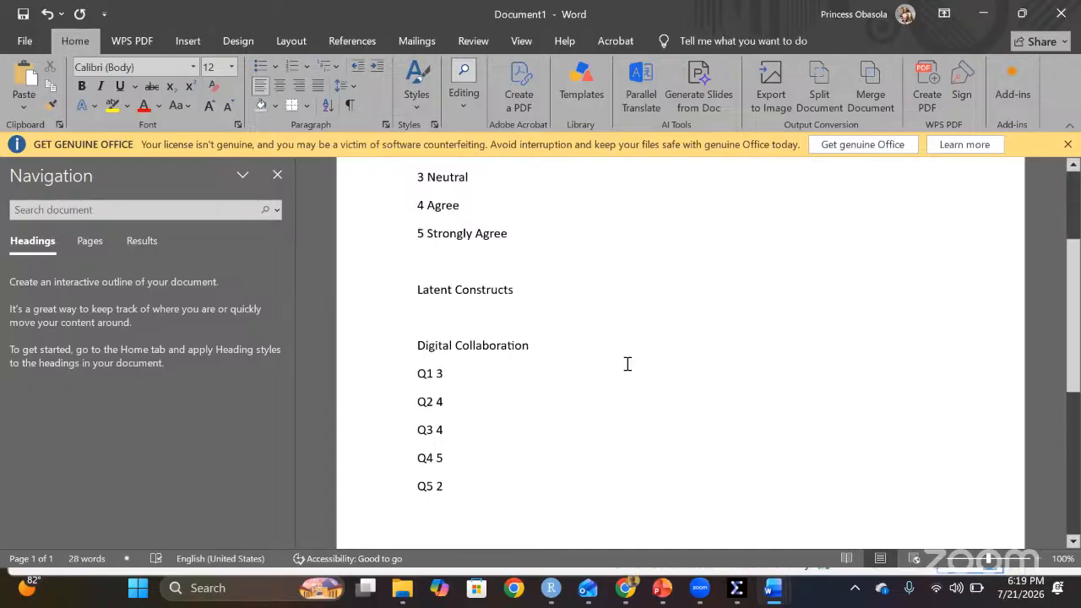
pyautogui.scroll(1, 495, 325)
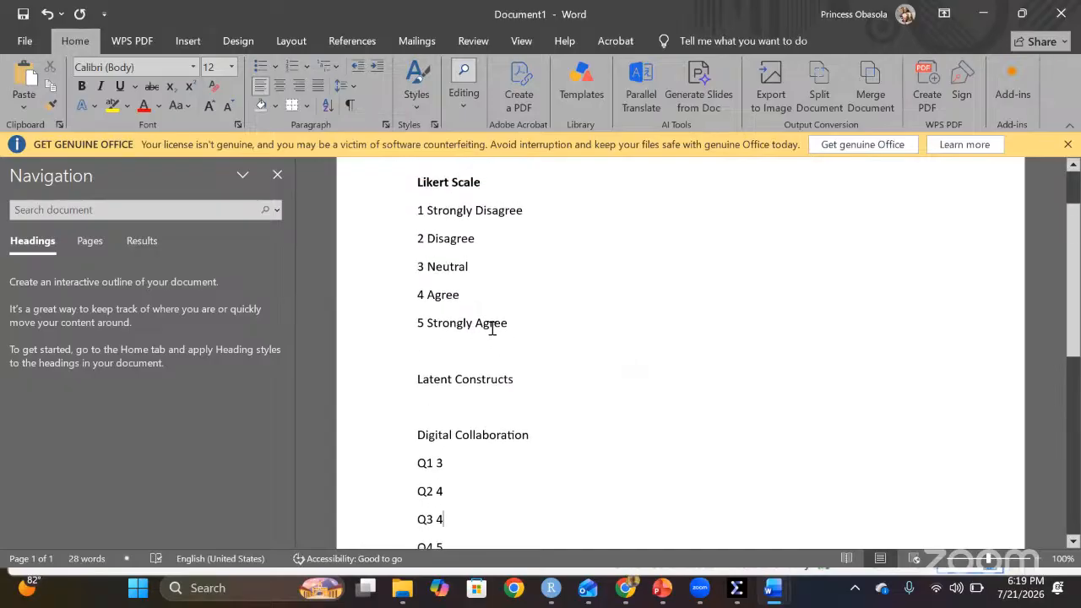
pyautogui.scroll(-1, 574, 413)
pyautogui.click(574, 413)
pyautogui.scroll(1, 583, 352)
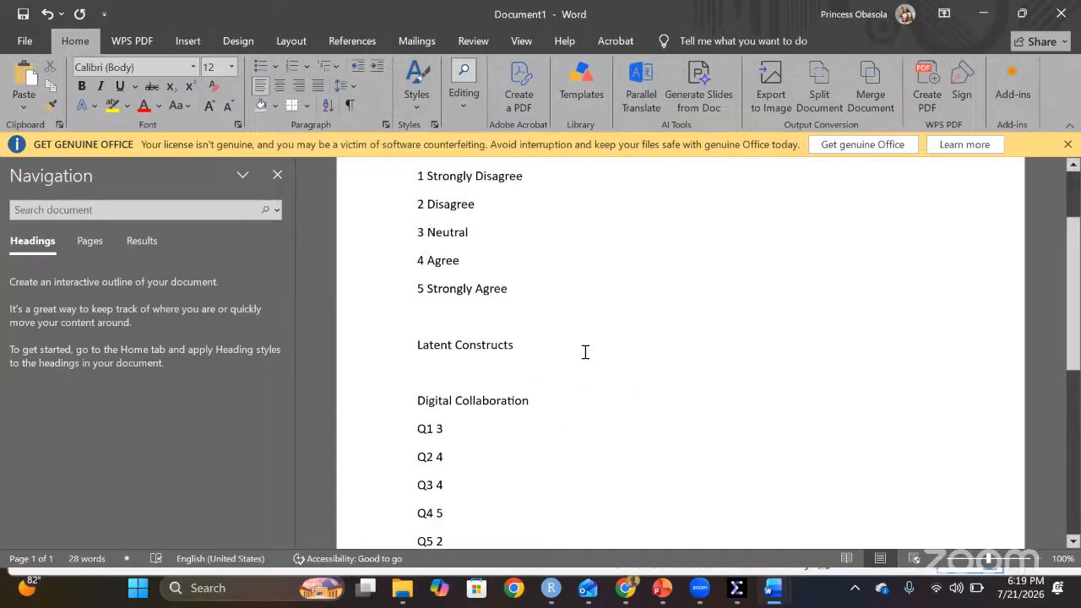
pyautogui.scroll(-2, 627, 362)
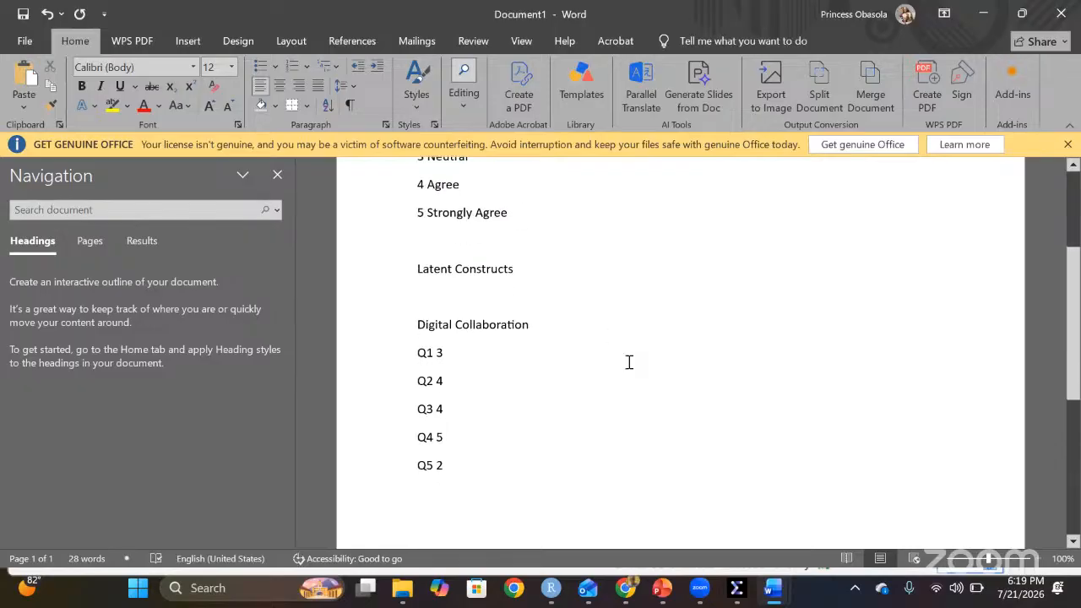
# - Add the lines Average and Sum below Q5, and complete the Average line with 18/5 = 3.6
pyautogui.click(499, 412)
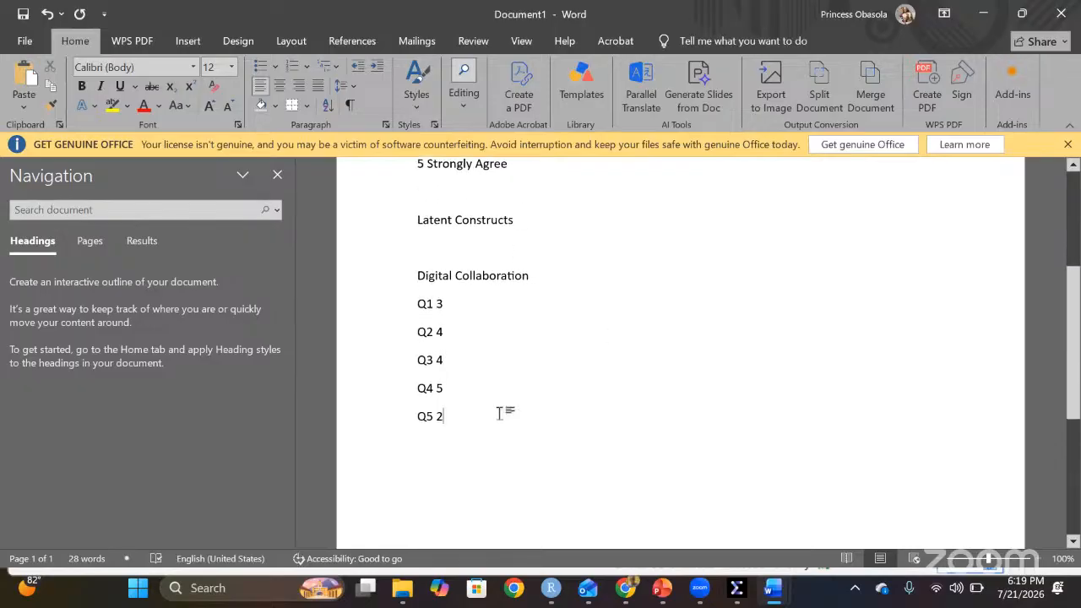
pyautogui.press('Return')
pyautogui.write('Average')
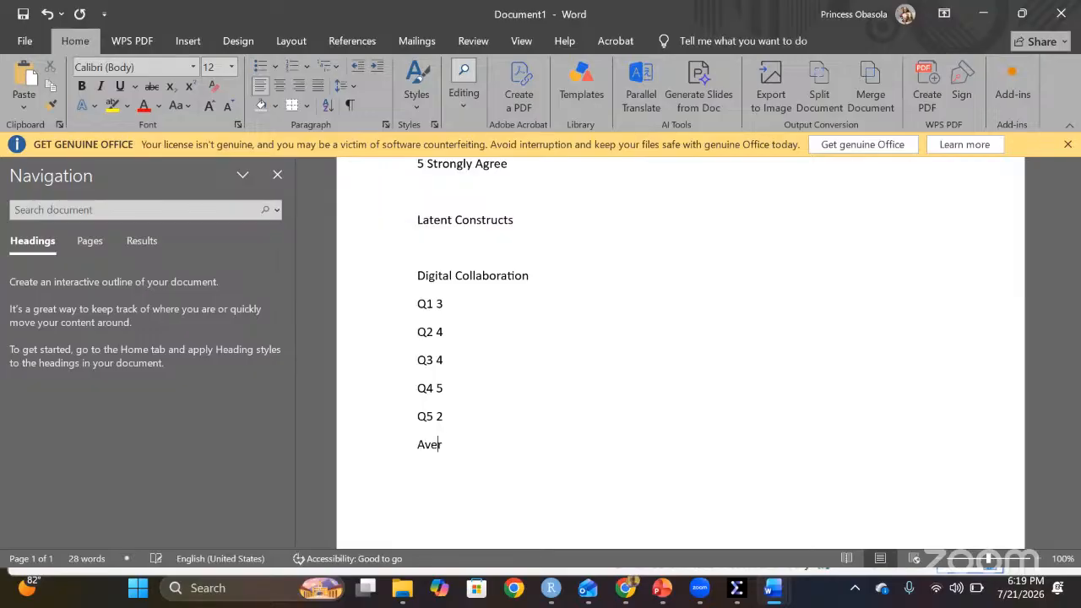
pyautogui.press('Return')
pyautogui.write('Sum')
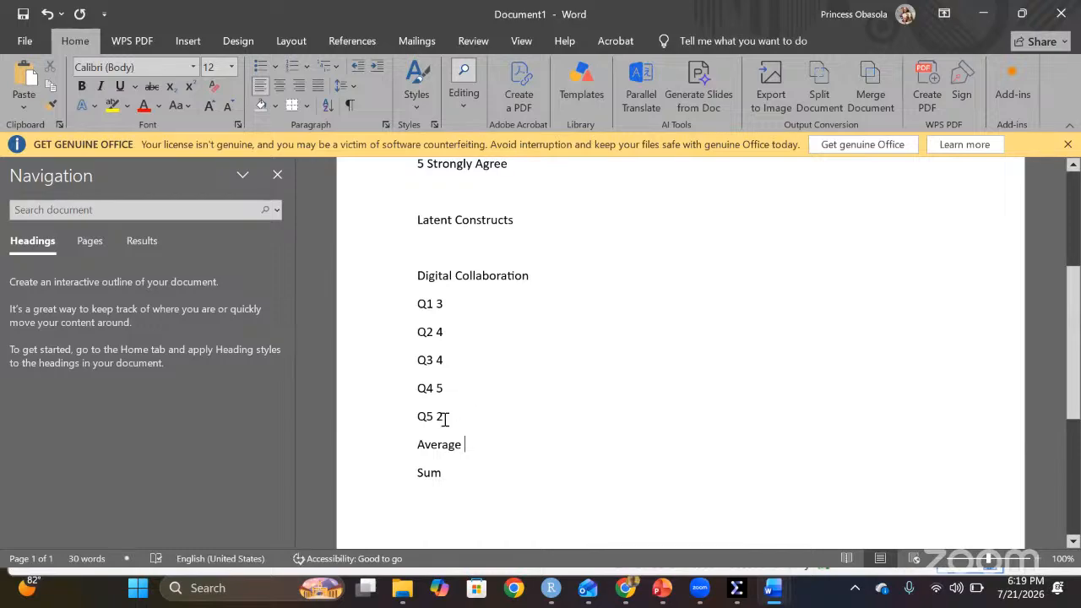
pyautogui.write('18/5 =')
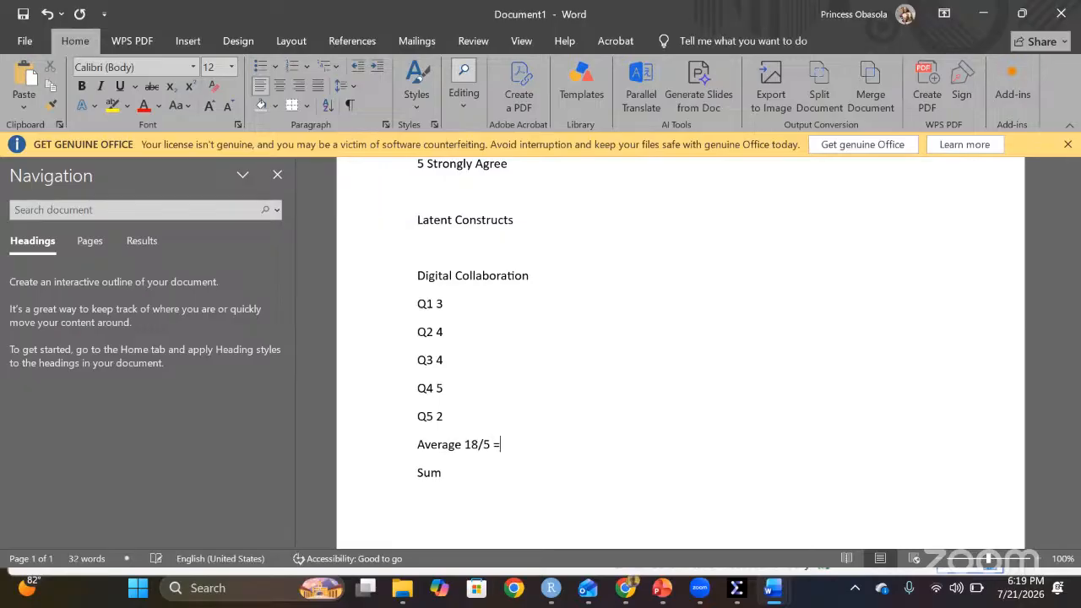
pyautogui.write(' 3.6')
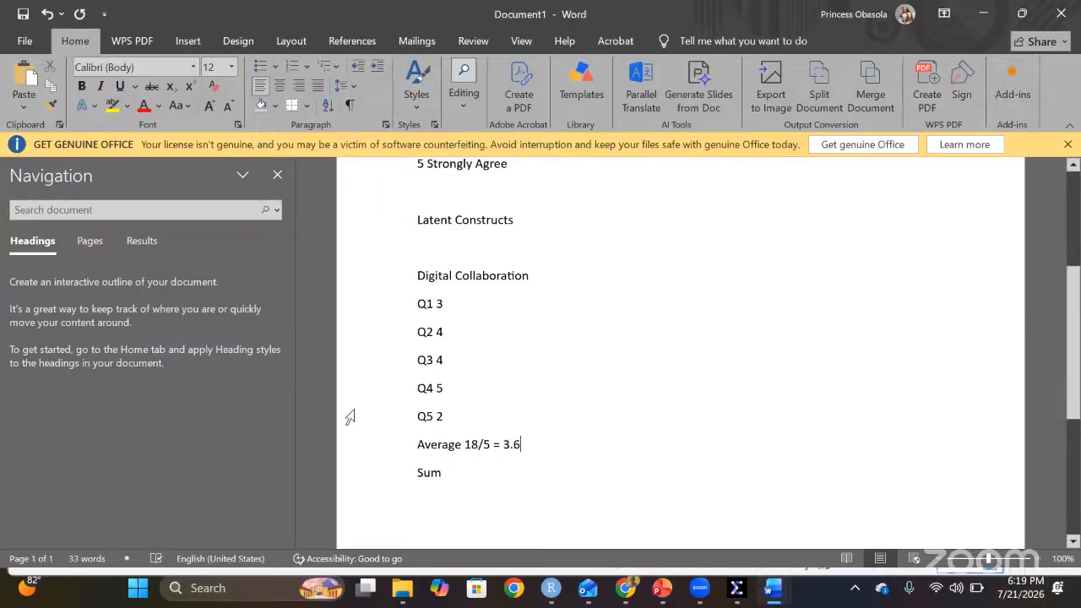
pyautogui.hotkey('shift', 'Left')
pyautogui.hotkey('shift', 'Left')
pyautogui.hotkey('shift', 'Left')
pyautogui.moveTo(536, 280); pyautogui.dragTo(427, 275)
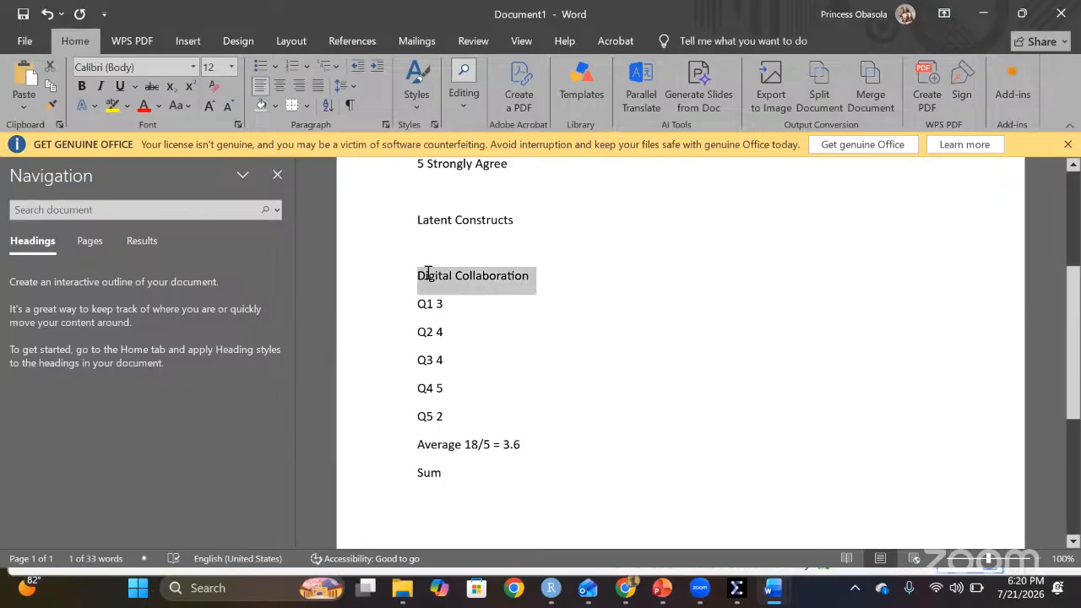
# - Append a second set of scores to the items Q1 to Q5: 5, 5, 4, 5 and 5
pyautogui.click(475, 300)
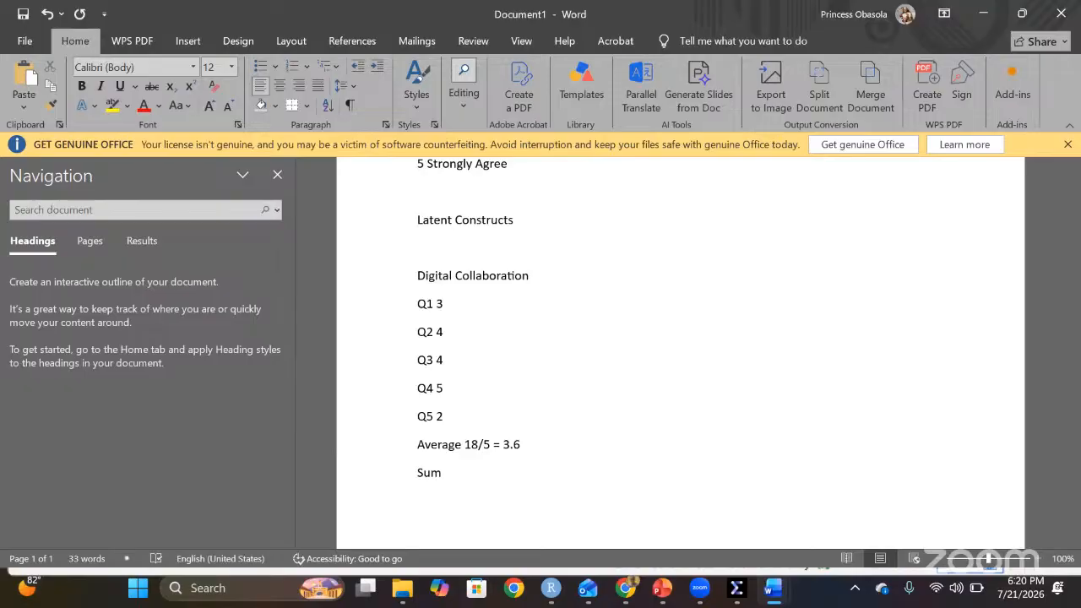
pyautogui.write('55')
pyautogui.click(443, 360)
pyautogui.press('BackSpace')
pyautogui.write('5')
pyautogui.click(443, 360)
pyautogui.write('4 55')
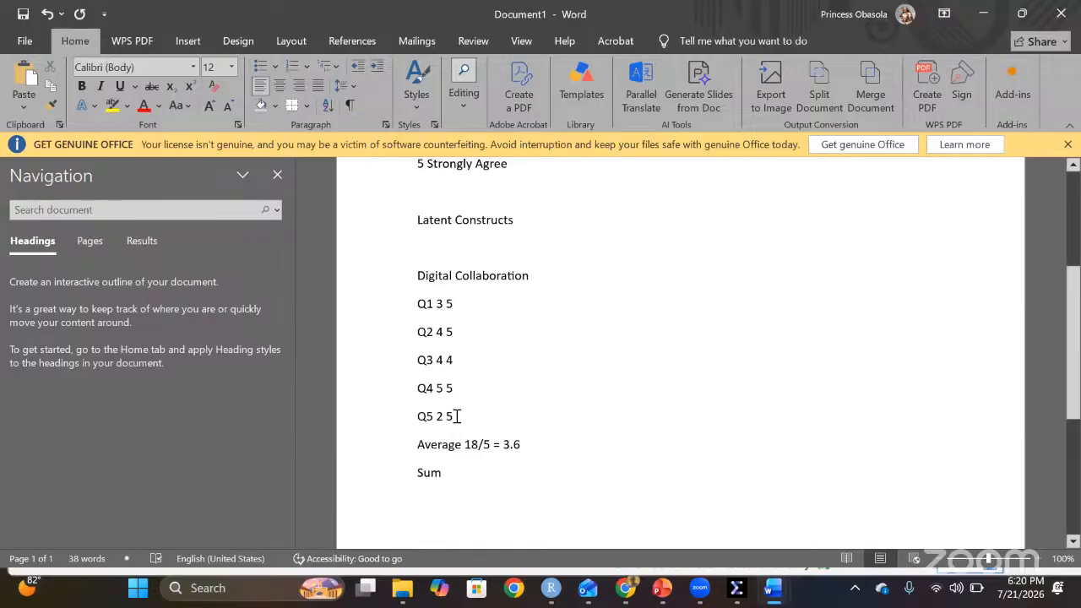
# - Enter the second average, 4.8, on the Average line, spaced two tab stops after the first average
pyautogui.press('Tab')
pyautogui.press('Tab')
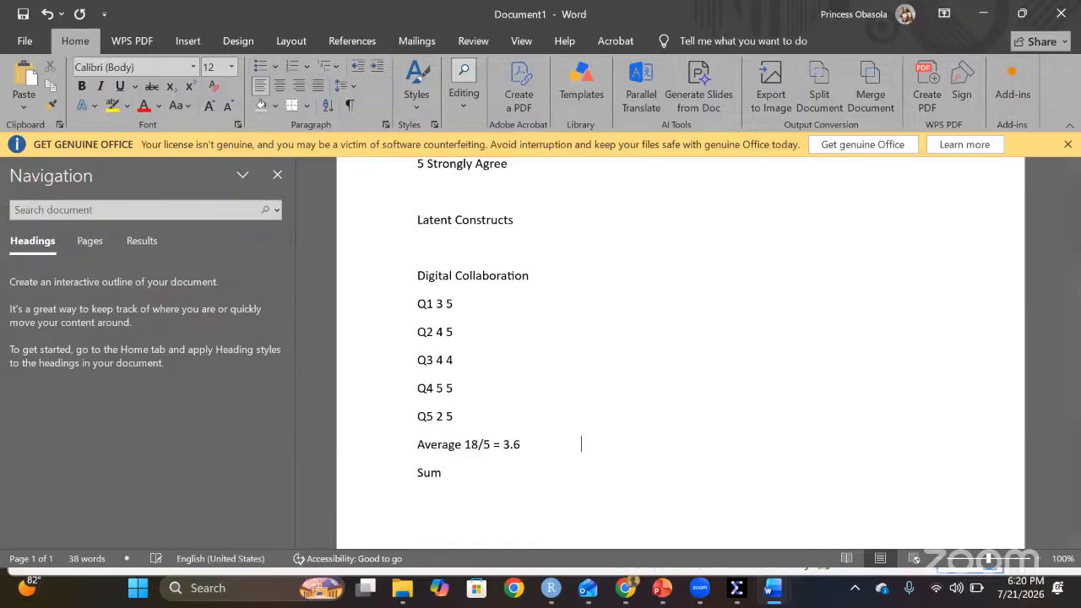
pyautogui.write('4.8')
# - Highlight the second average and the first average in turn to compare them
pyautogui.hotkey('shift', 'Left')
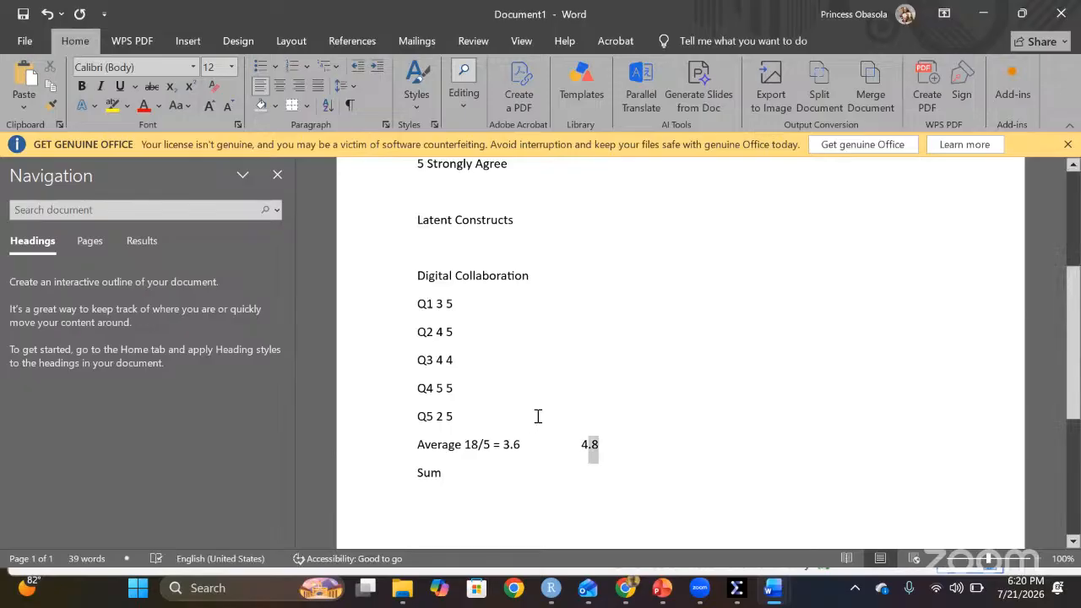
pyautogui.hotkey('shift', 'Left')
pyautogui.hotkey('shift', 'Left')
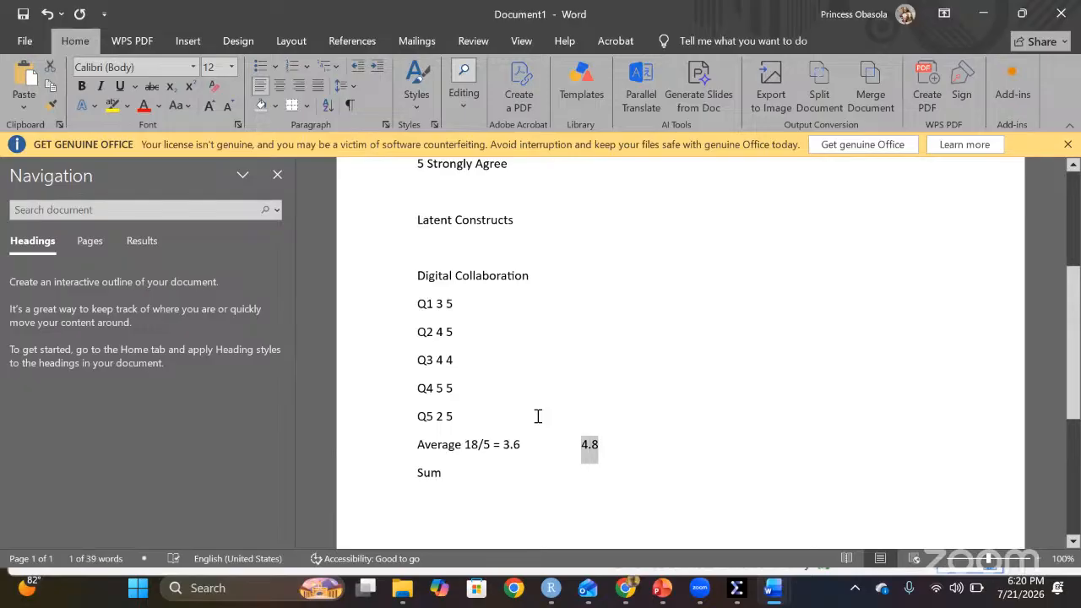
pyautogui.press('Left')
pyautogui.press('Left')
pyautogui.hotkey('shift', 'Left')
pyautogui.hotkey('shift', 'Left')
pyautogui.hotkey('shift', 'Left')
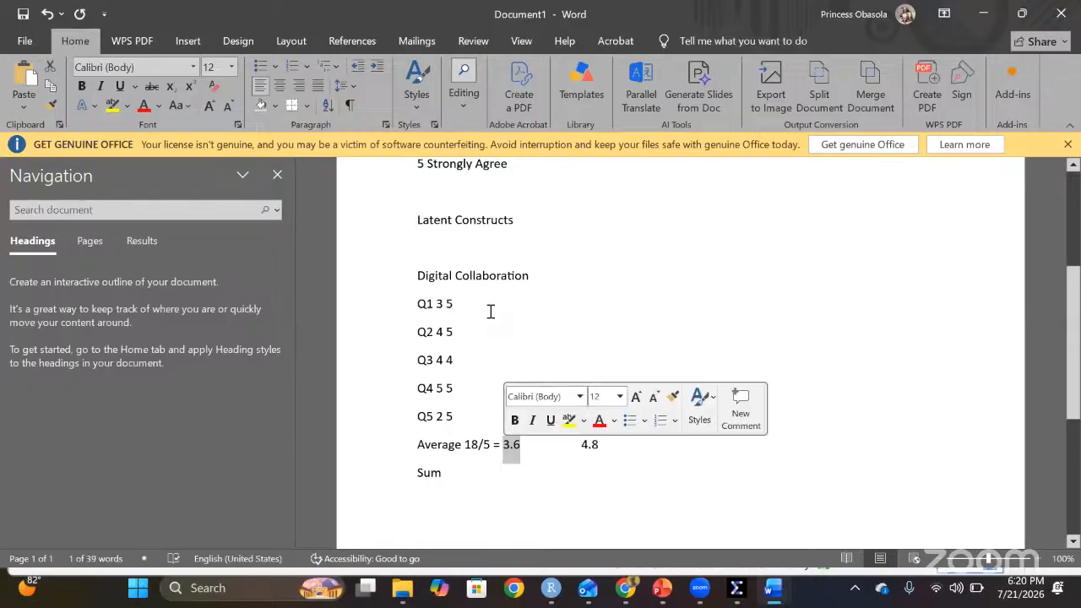
# - Append a third set of scores to the items Q1 to Q5: 1, 1, 1, 2 and 3
pyautogui.click(490, 309)
pyautogui.write('11')
pyautogui.click(453, 360)
pyautogui.write('1')
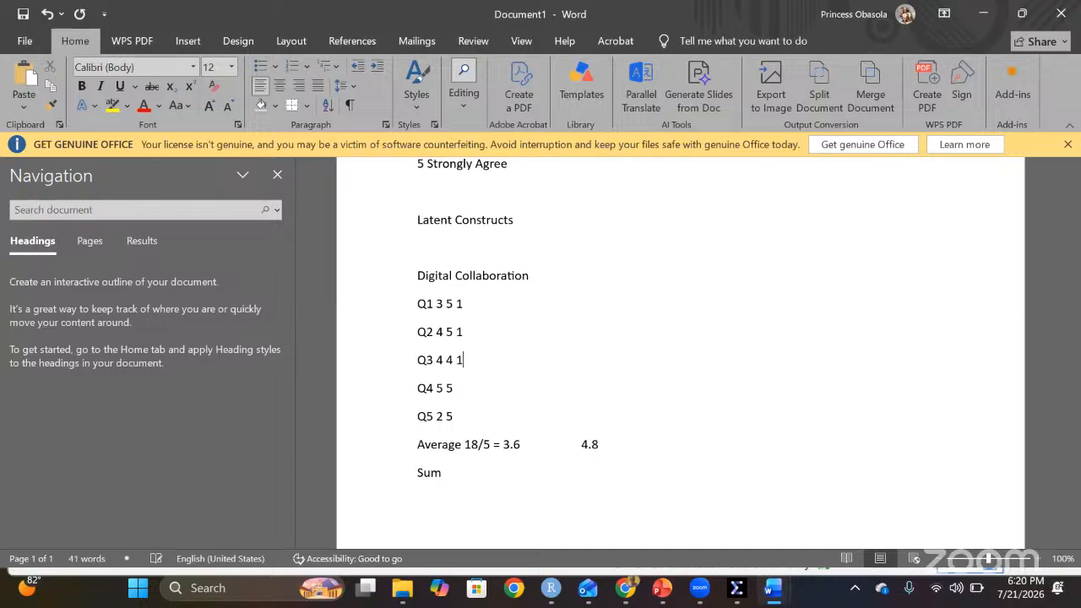
pyautogui.write('2')
pyautogui.write(' 3')
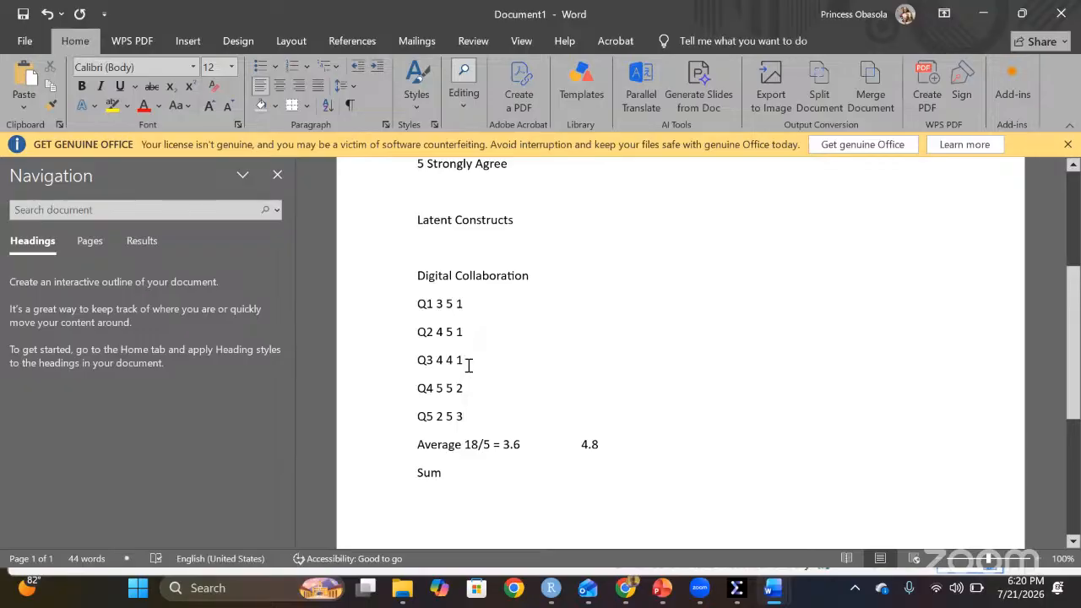
# - Enter the third average, 1.6, on the Average line, spaced one tab stop after the second average
pyautogui.press('Down')
pyautogui.press('End')
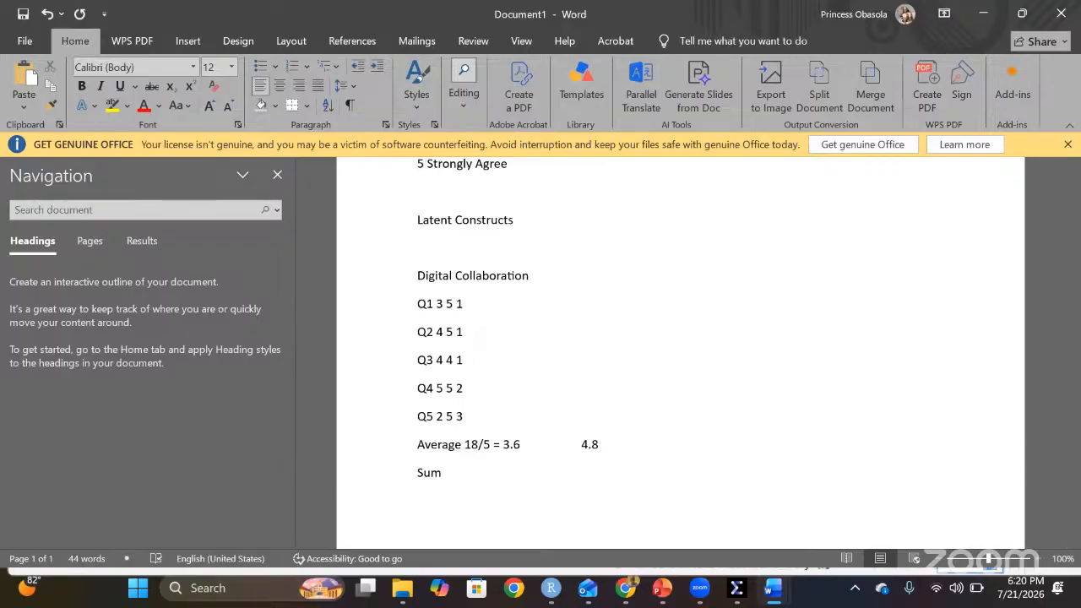
pyautogui.write('1.6')
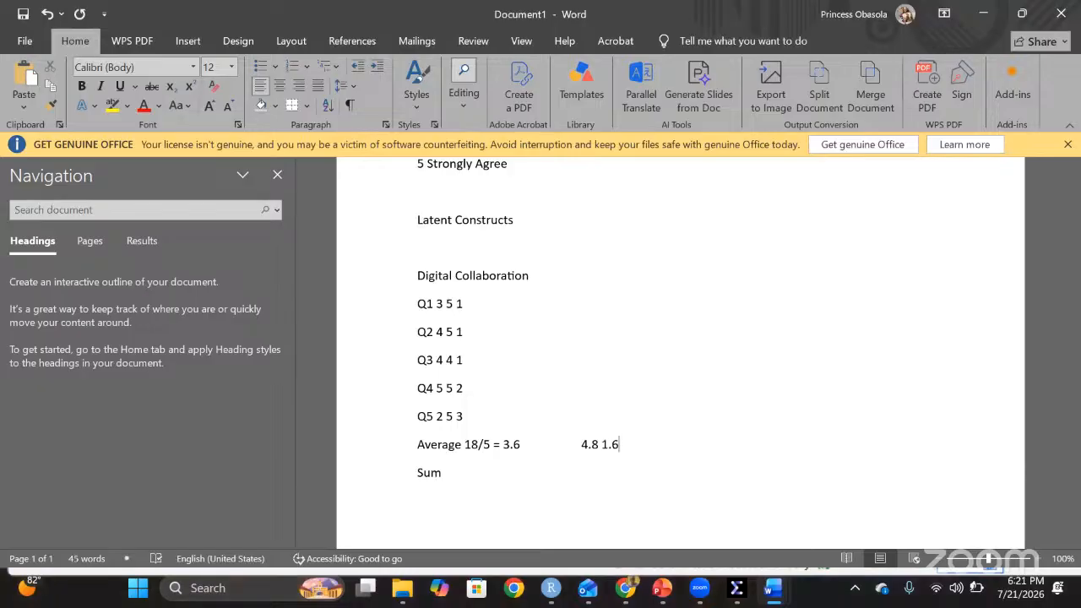
pyautogui.press('Tab')
# - Highlight the three averages on the Average line to compare them, and clear the selection
pyautogui.hotkey('ctrl', 'shift', 'Left')
pyautogui.hotkey('ctrl', 'shift', 'Left')
pyautogui.hotkey('ctrl', 'shift', 'Left')
pyautogui.hotkey('ctrl', 'shift', 'Left')
pyautogui.hotkey('ctrl', 'shift', 'Right')
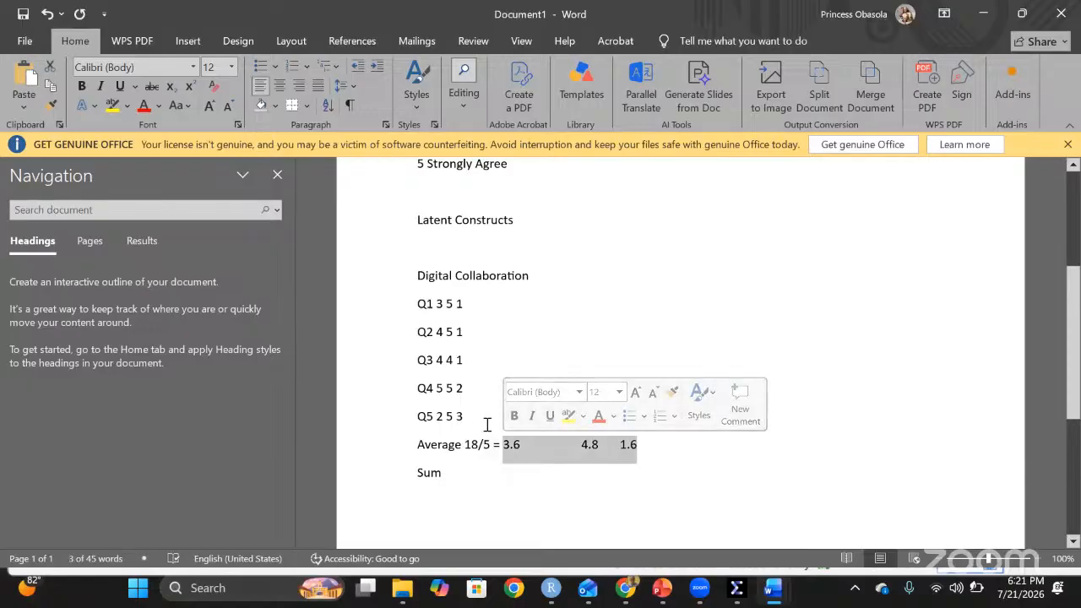
pyautogui.hotkey('ctrl', 'shift', 'Right')
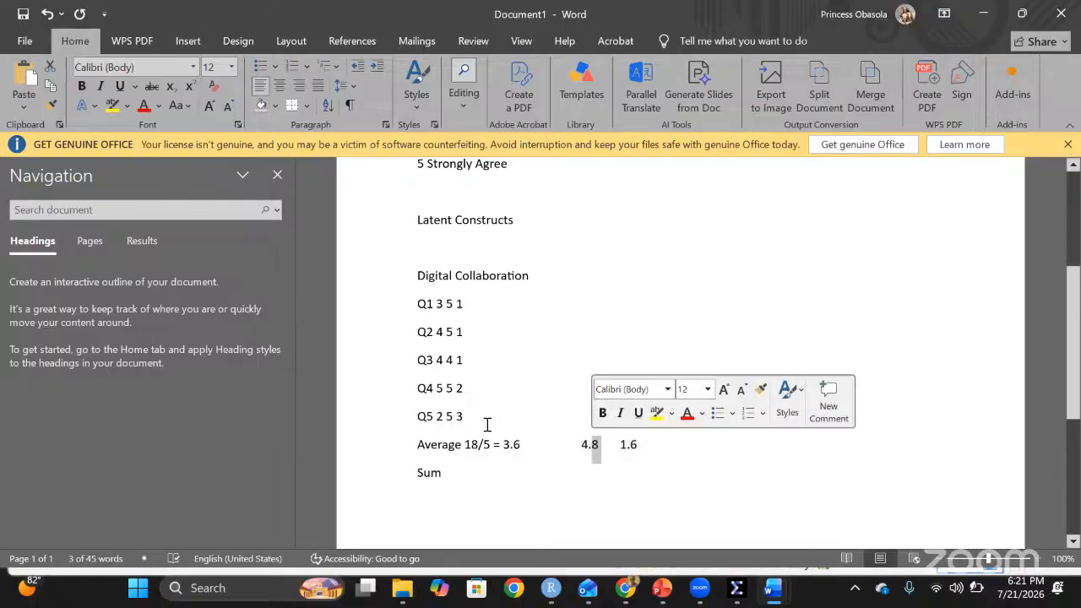
pyautogui.click(451, 313)
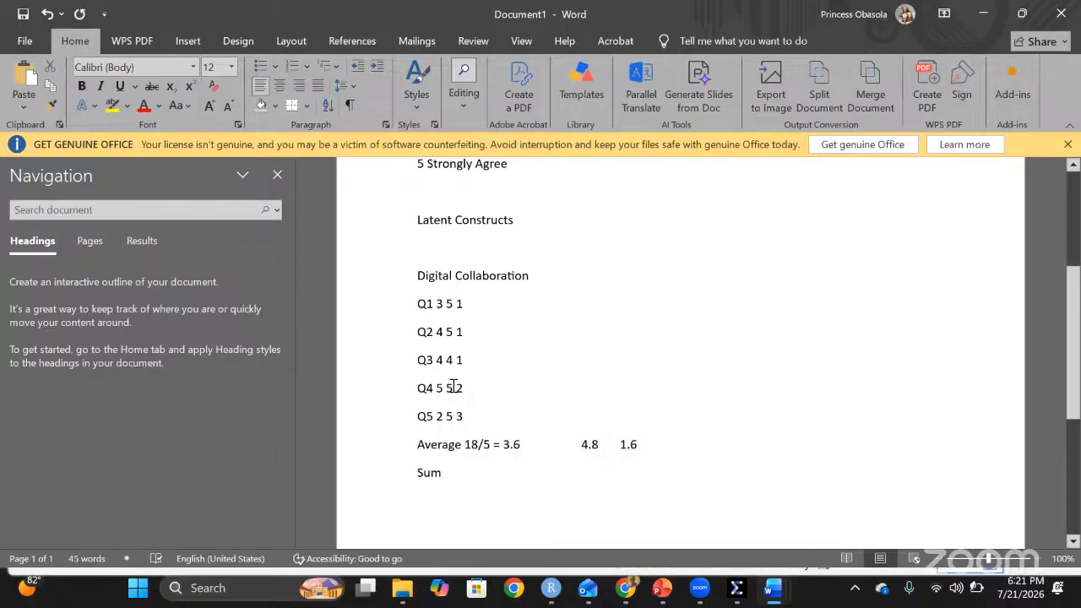
# - Append a fourth set of scores to the items Q1 to Q5, with 5 for every item
pyautogui.click(499, 300)
pyautogui.write('5 1 ')
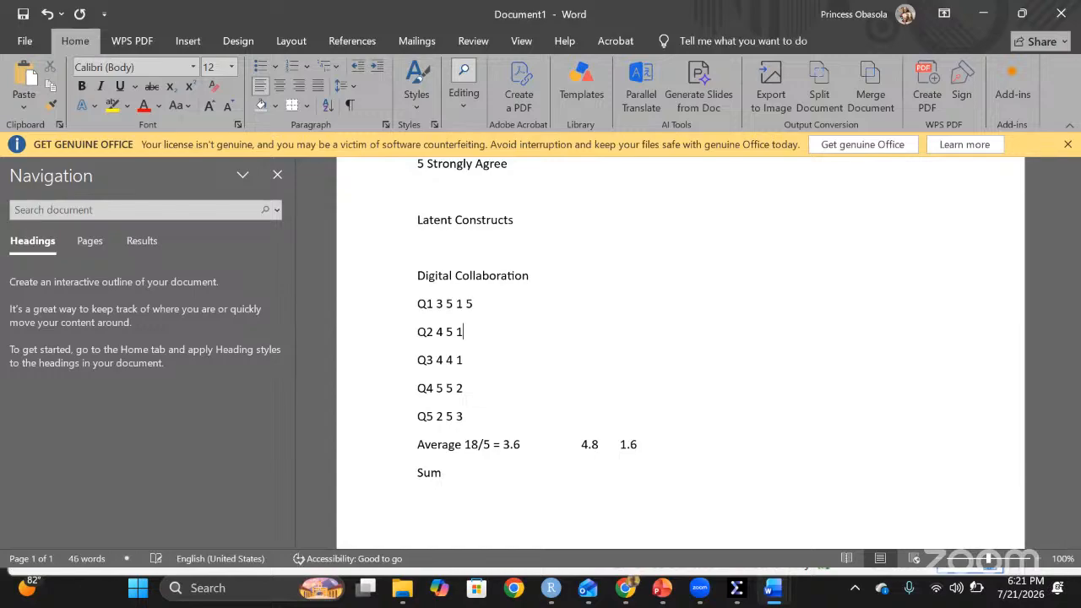
pyautogui.write('5')
pyautogui.click(465, 360)
pyautogui.write('5')
pyautogui.click(464, 387)
pyautogui.write('5 2 5')
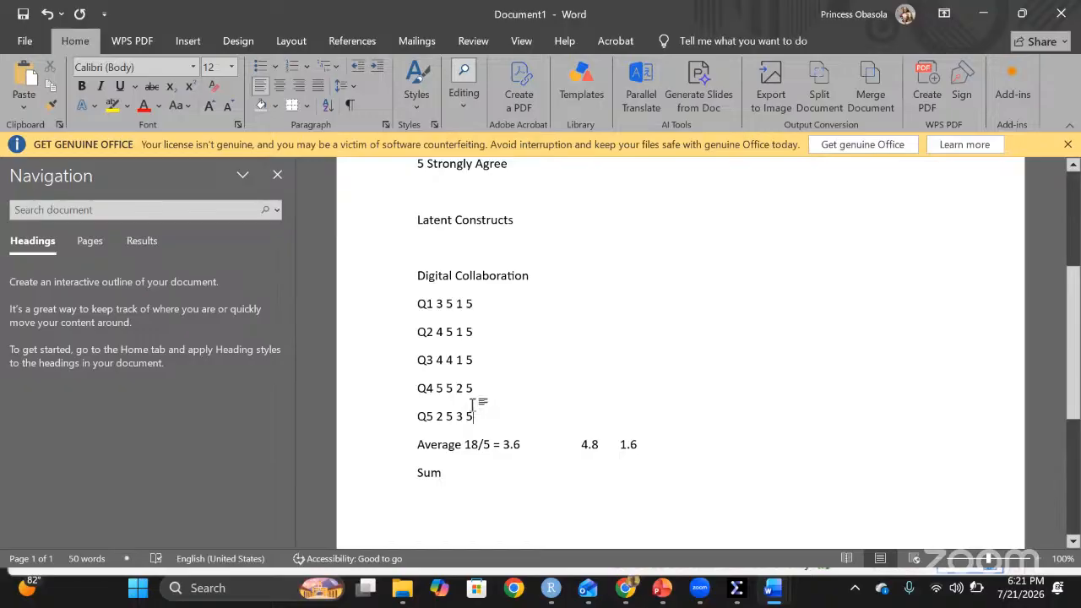
# - Enter the fourth average, 5, on the Average line, spaced one tab stop after the third average
pyautogui.press('Down')
pyautogui.press('End')
pyautogui.write('5')
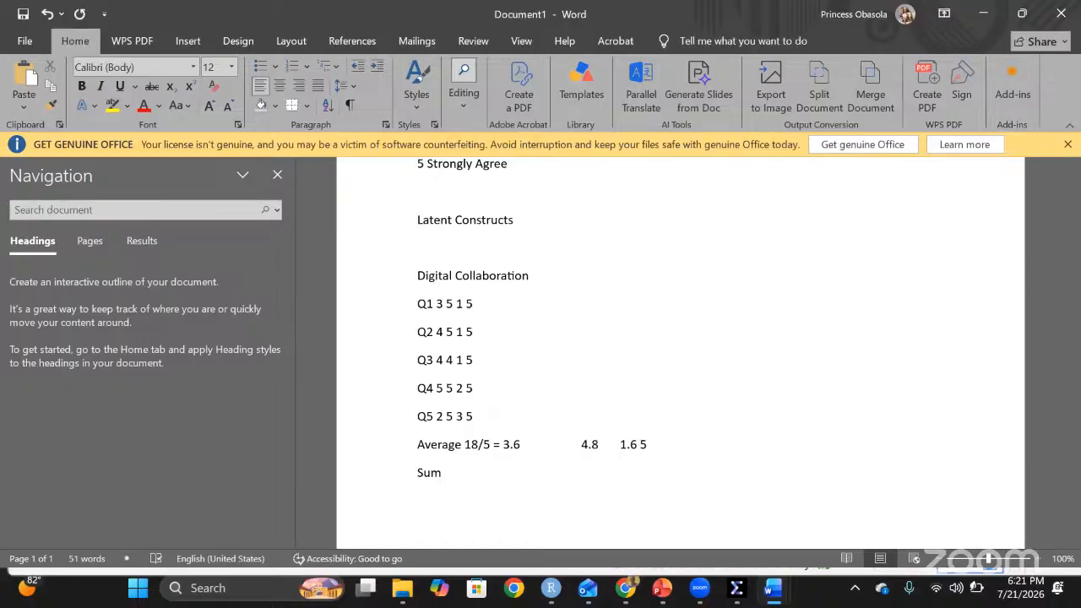
pyautogui.press('Tab')
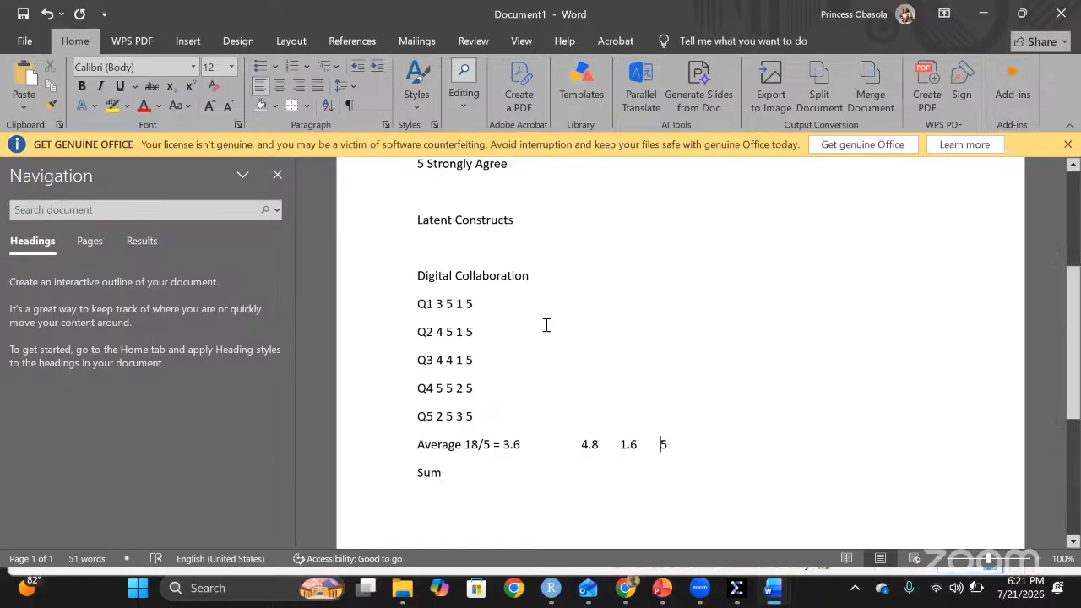
# - Append a fifth set of scores to the items Q1 to Q5, with 1 for every item
pyautogui.click(526, 306)
pyautogui.write('1')
pyautogui.press('Down')
pyautogui.write('1 1 1')
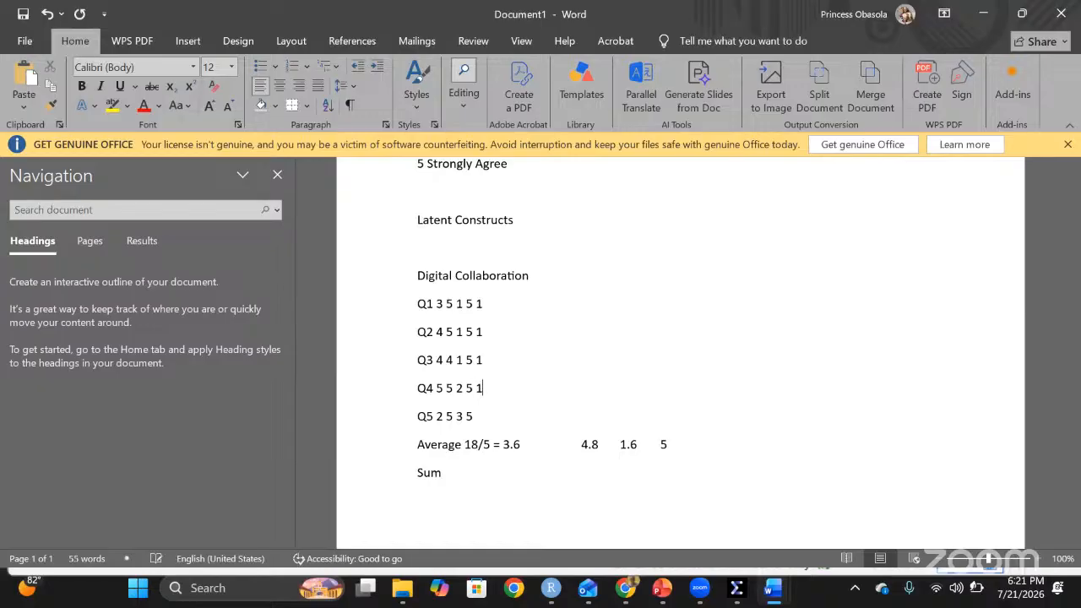
pyautogui.press('Down')
pyautogui.write('1')
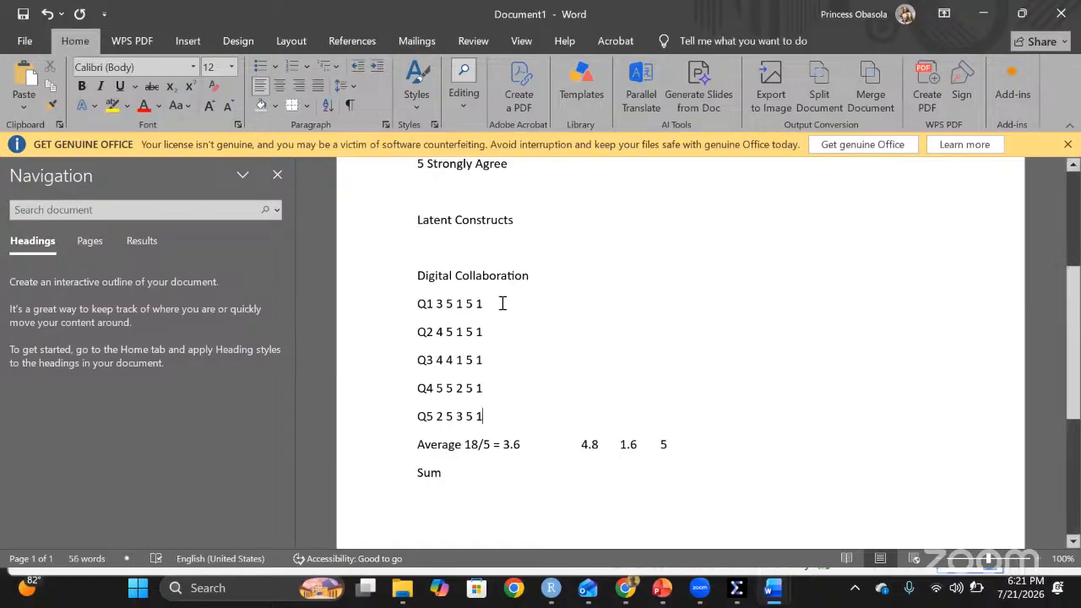
# - Enter the fifth average, 1, on the Average line, spaced one tab stop after the fourth average
pyautogui.press('Down')
pyautogui.press('End')
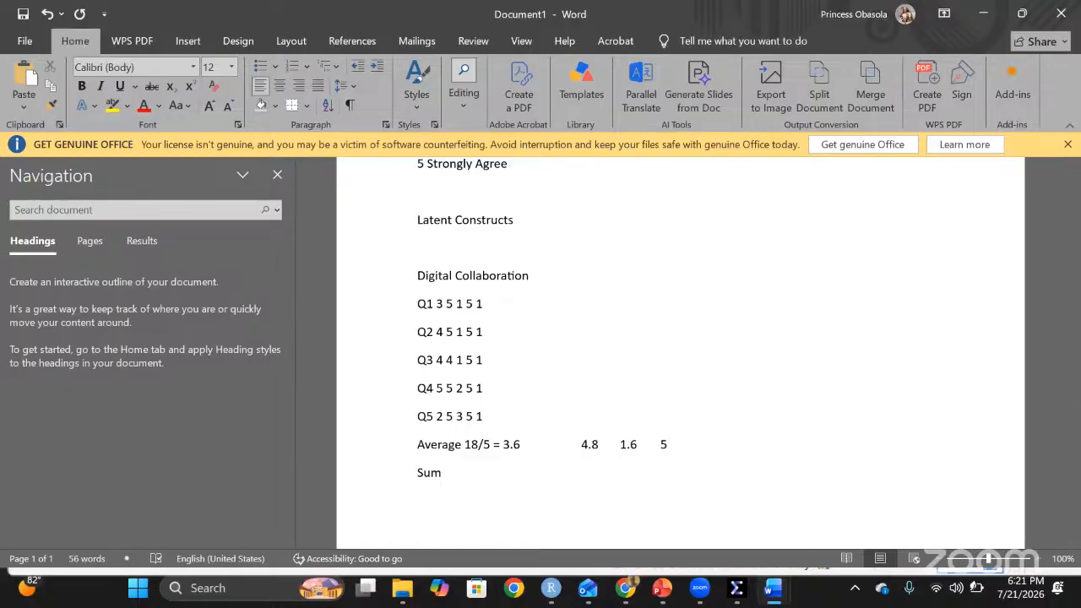
pyautogui.write('1')
pyautogui.press('Tab')
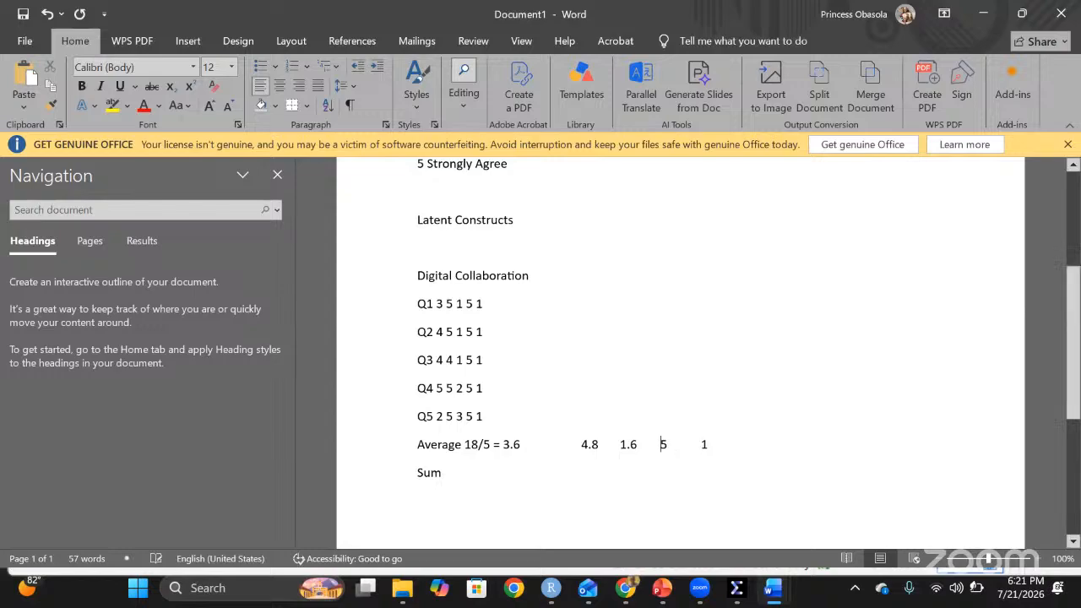
# - Highlight the fourth, second, third and fifth averages individually to compare how strongly each respondent agrees
pyautogui.doubleClick(663, 445)
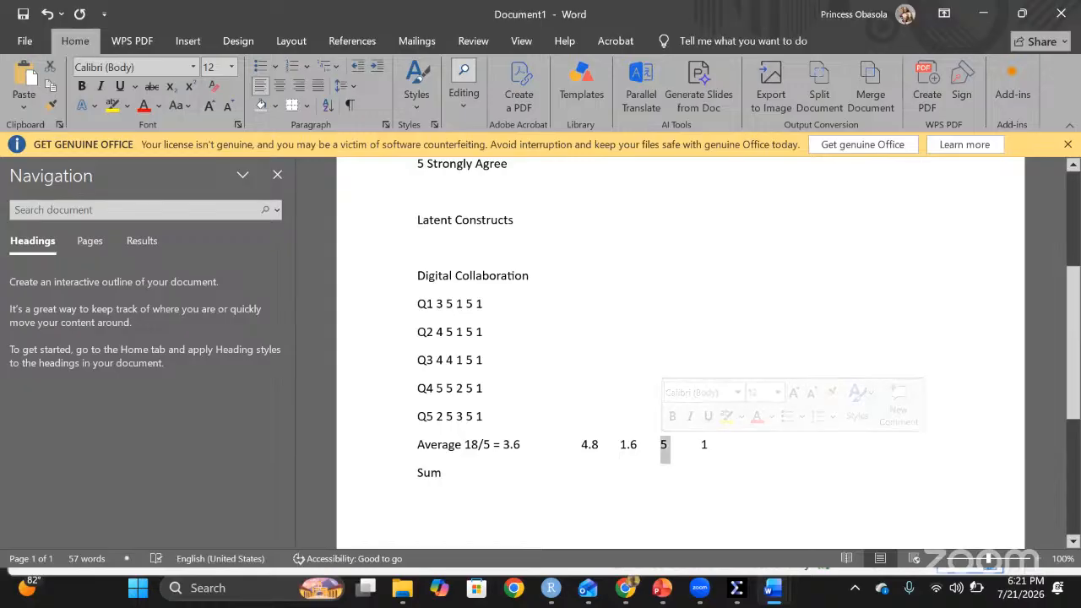
pyautogui.doubleClick(590, 445)
pyautogui.click(662, 444)
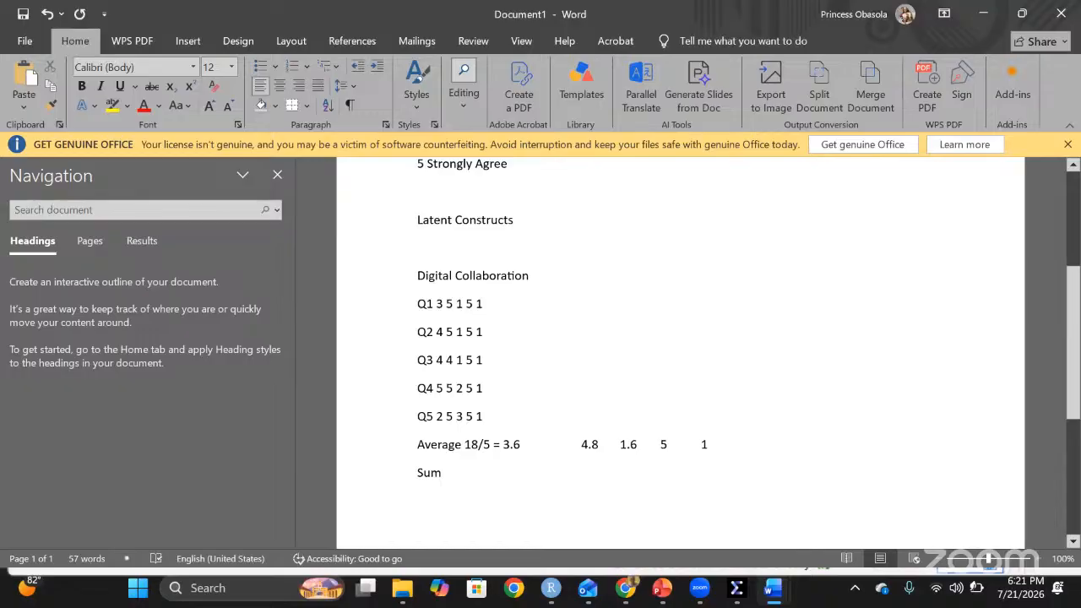
pyautogui.doubleClick(664, 444)
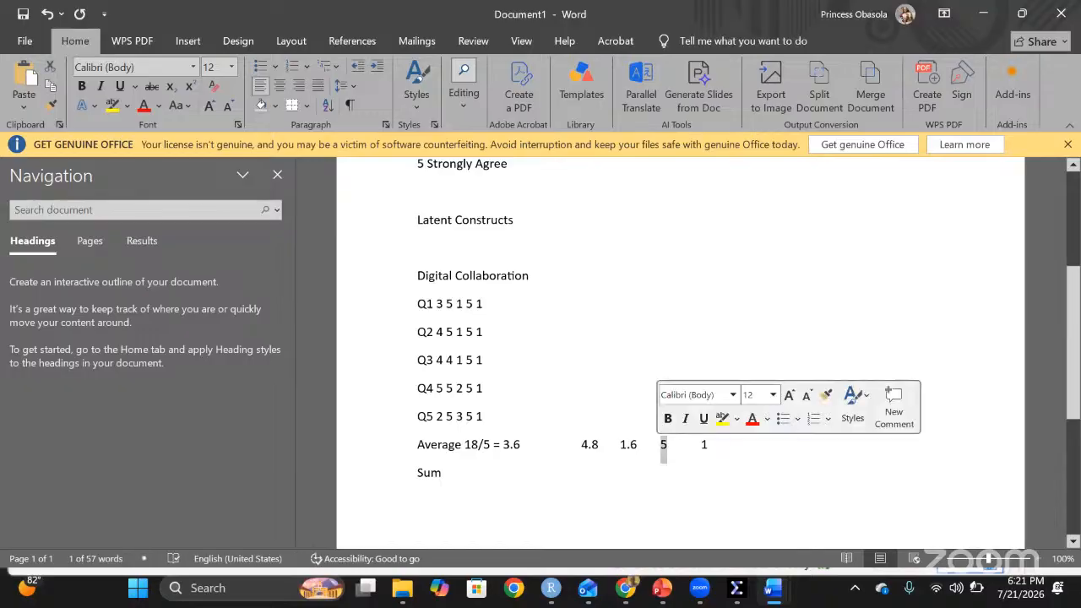
pyautogui.doubleClick(628, 428)
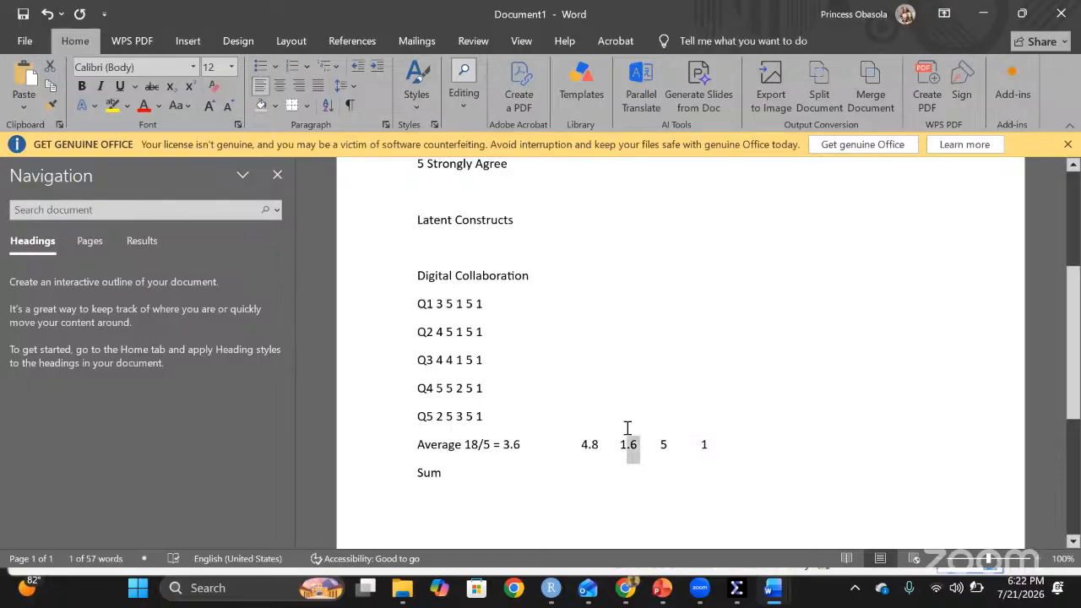
pyautogui.hotkey('ctrl', 'Right')
pyautogui.hotkey('ctrl', 'Right')
pyautogui.hotkey('ctrl', 'shift', 'Right')
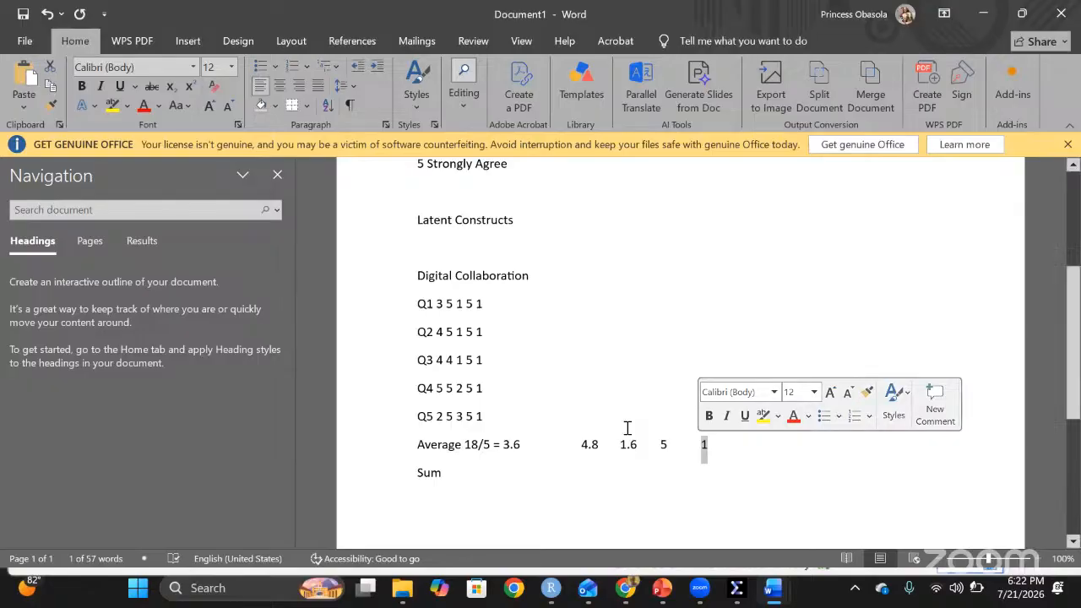
# - Highlight the whole row of averages and the Digital Collaboration heading they represent
pyautogui.hotkey('shift', 'Left')
pyautogui.hotkey('ctrl', 'shift', 'Left')
pyautogui.hotkey('ctrl', 'shift', 'Left')
pyautogui.hotkey('ctrl', 'shift', 'Left')
pyautogui.hotkey('ctrl', 'shift', 'Left')
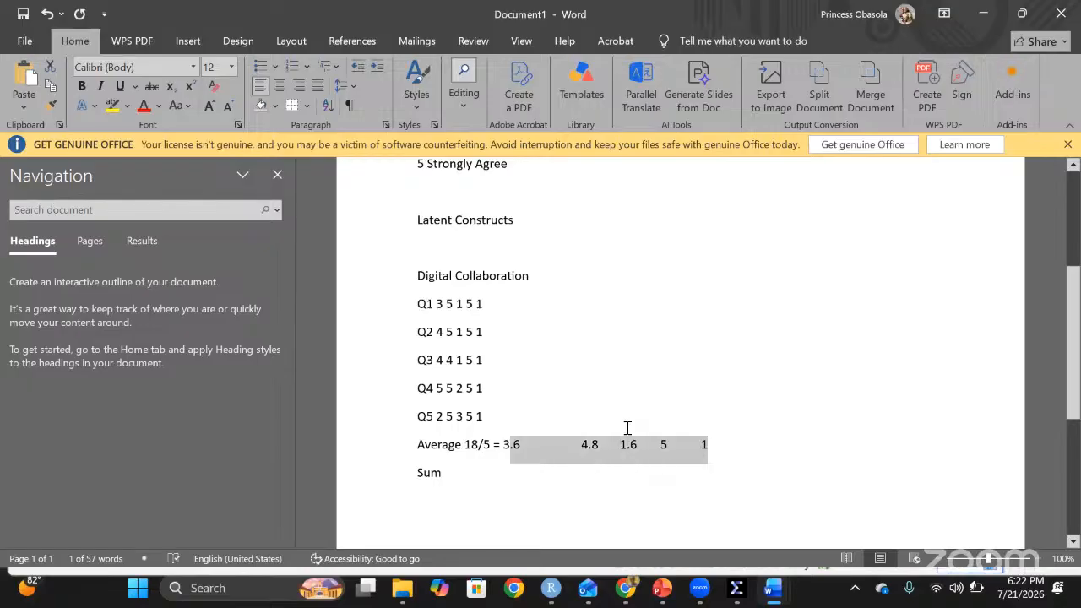
pyautogui.hotkey('ctrl', 'shift', 'Left')
pyautogui.click(540, 280)
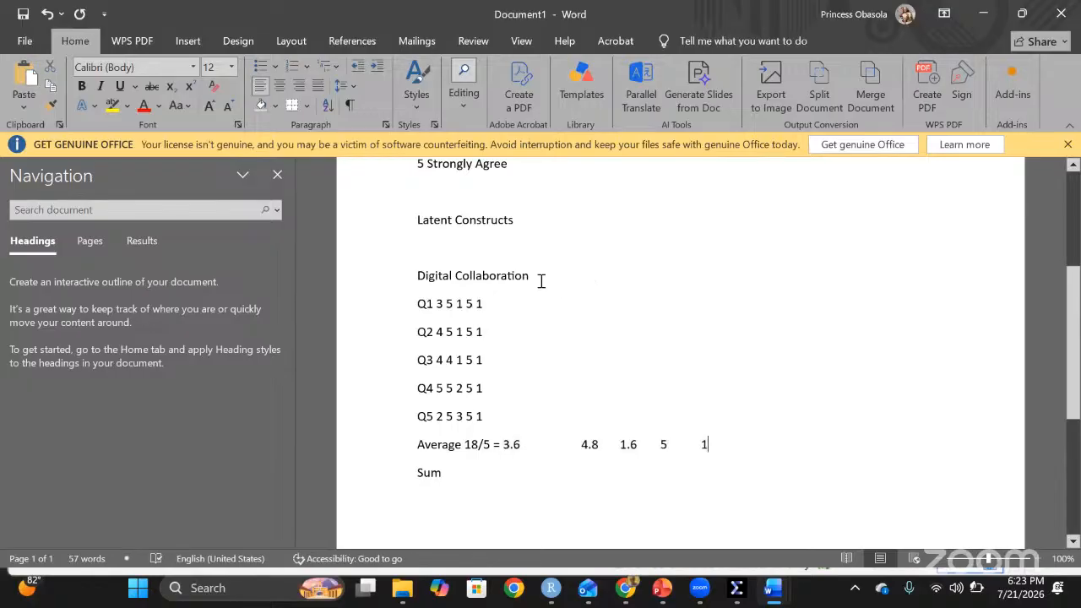
pyautogui.tripleClick(425, 280)
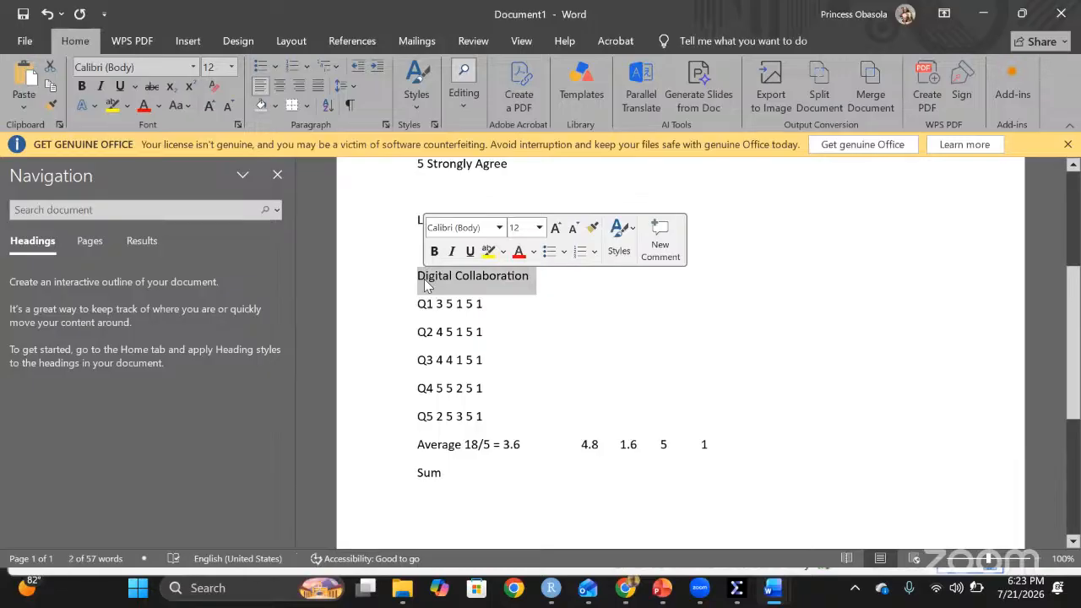
# - Switch to the SPSS data set Untitled2 and inspect the first case's score on the "I can adapt my behaviour" item
pyautogui.click(736, 587)
pyautogui.click(785, 532)
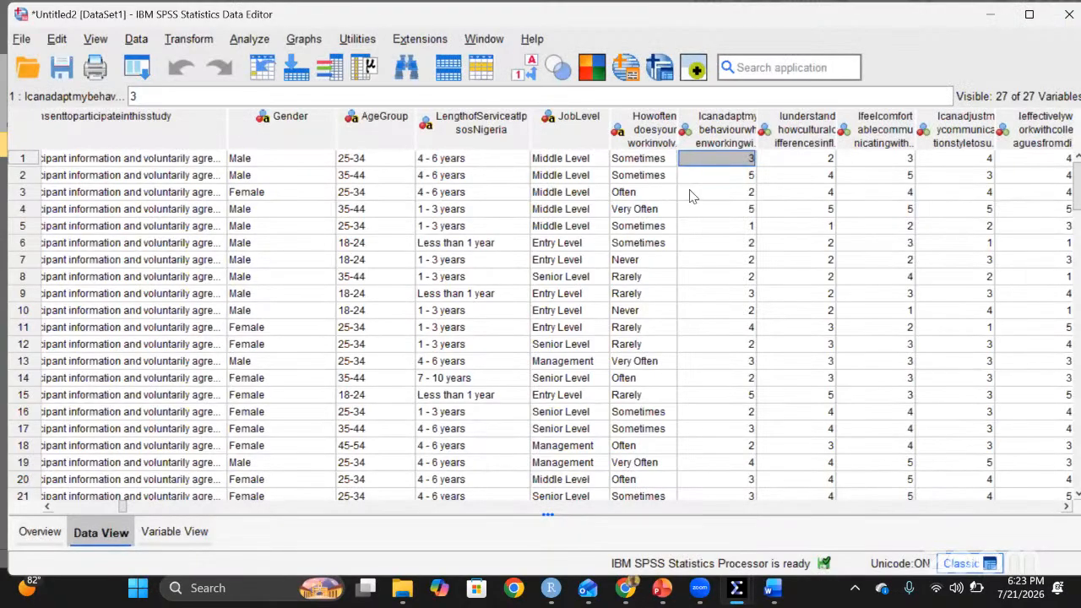
pyautogui.click(693, 193)
pyautogui.click(706, 164)
# - Switch to Document1 in Word and highlight the five Likert scale entries from Strongly Disagree to Strongly Agree
pyautogui.moveTo(772, 586)
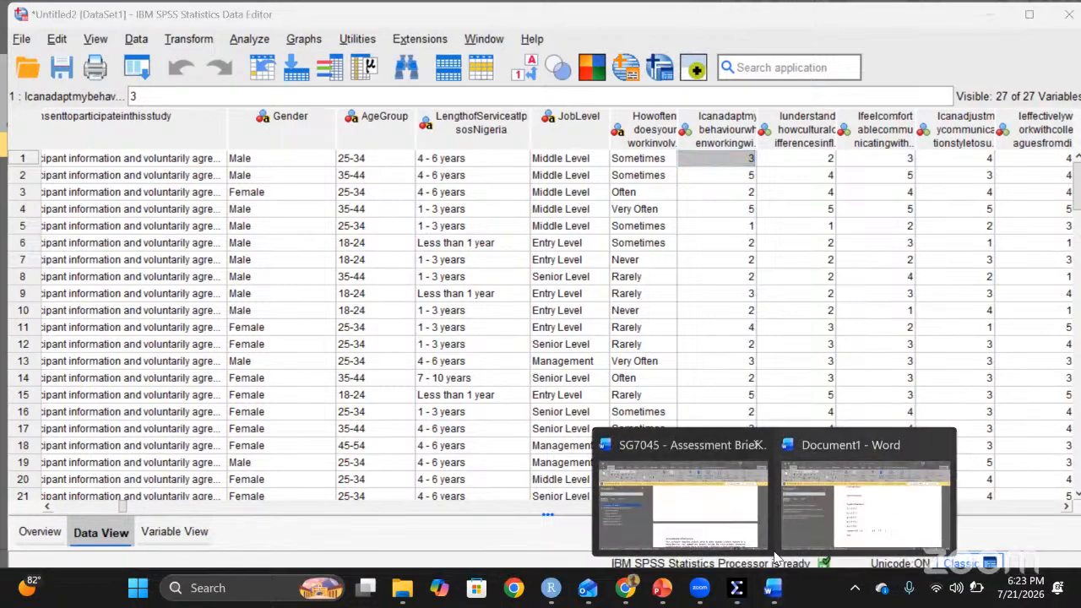
pyautogui.click(861, 507)
pyautogui.scroll(1, 608, 267)
pyautogui.moveTo(516, 402); pyautogui.dragTo(415, 290)
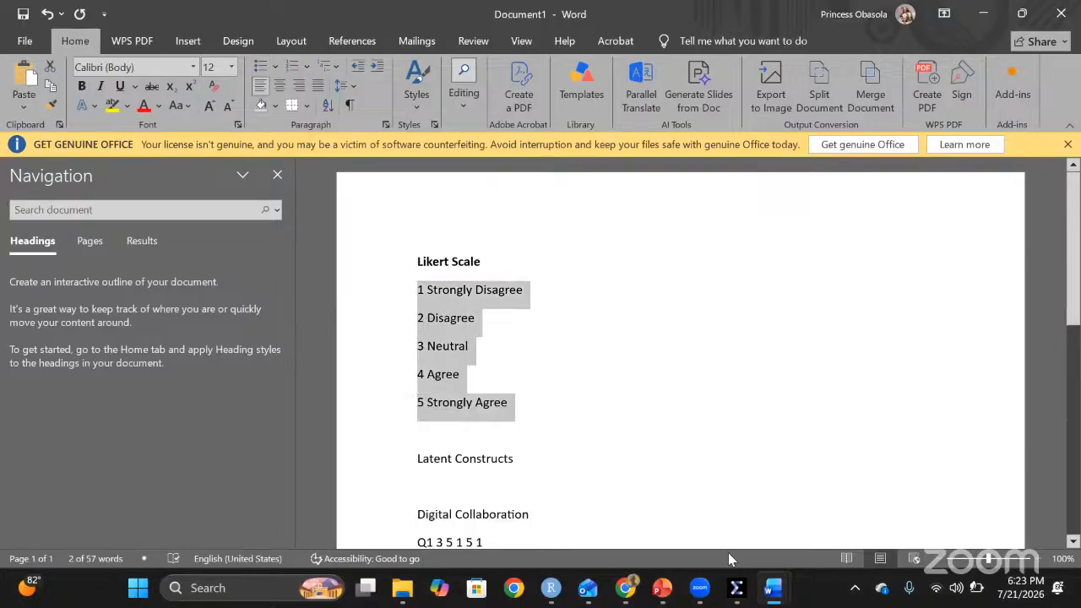
# - Return to the SPSS data set Untitled2 and inspect the "I can adapt my behaviour" scores of cases 5, 1 and 3
pyautogui.click(737, 588)
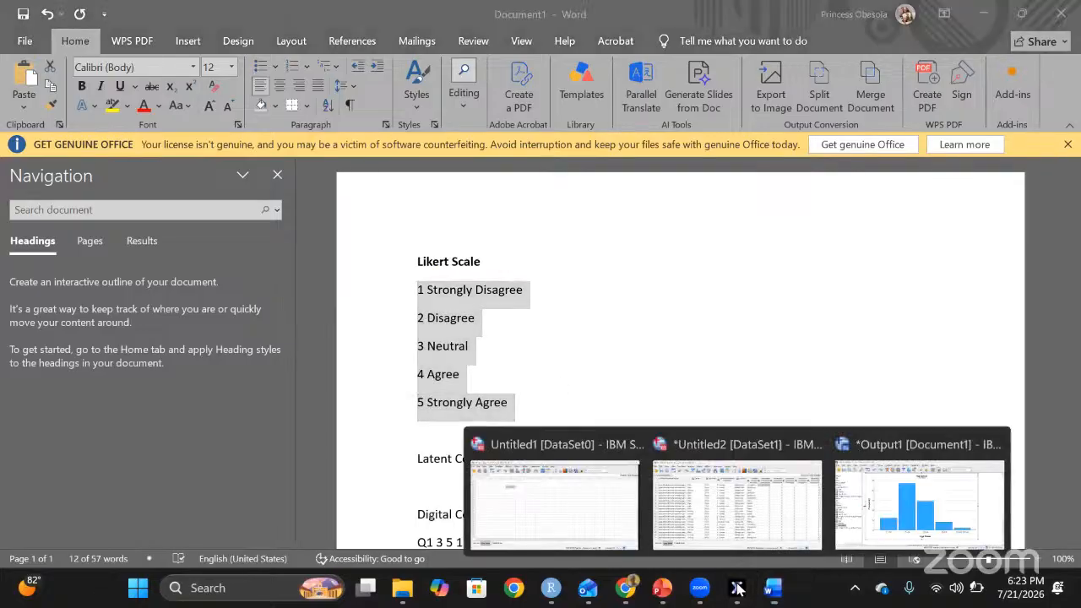
pyautogui.click(736, 503)
pyautogui.click(715, 225)
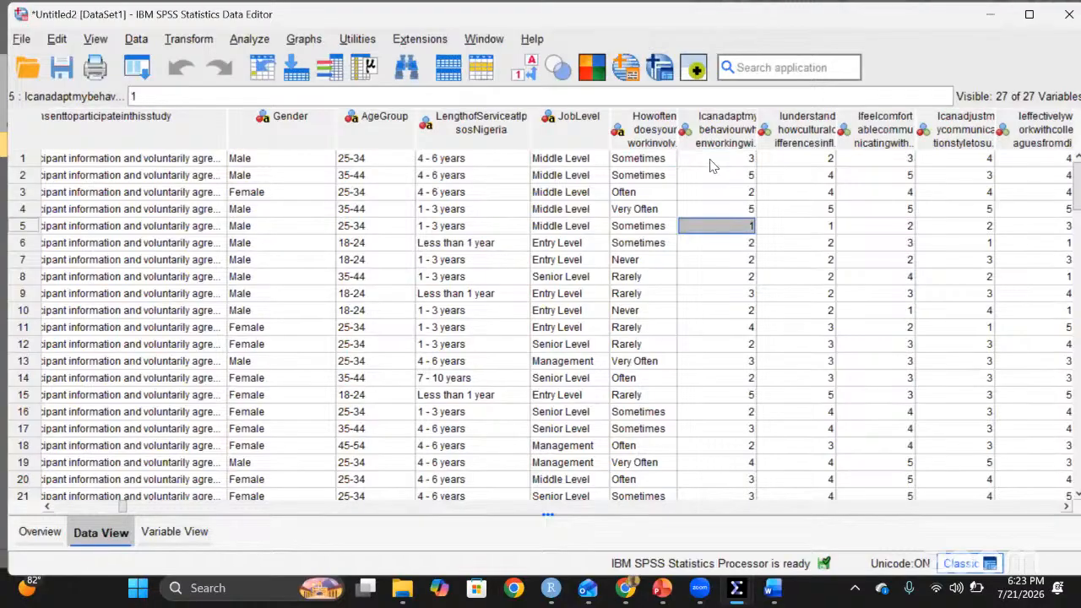
pyautogui.click(710, 161)
pyautogui.click(710, 194)
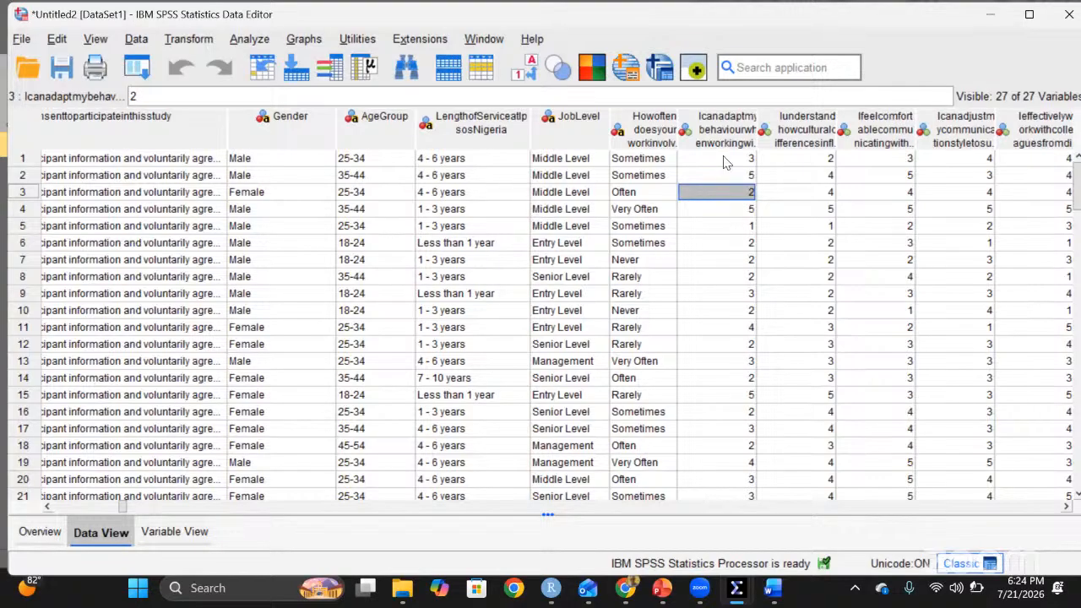
pyautogui.click(724, 162)
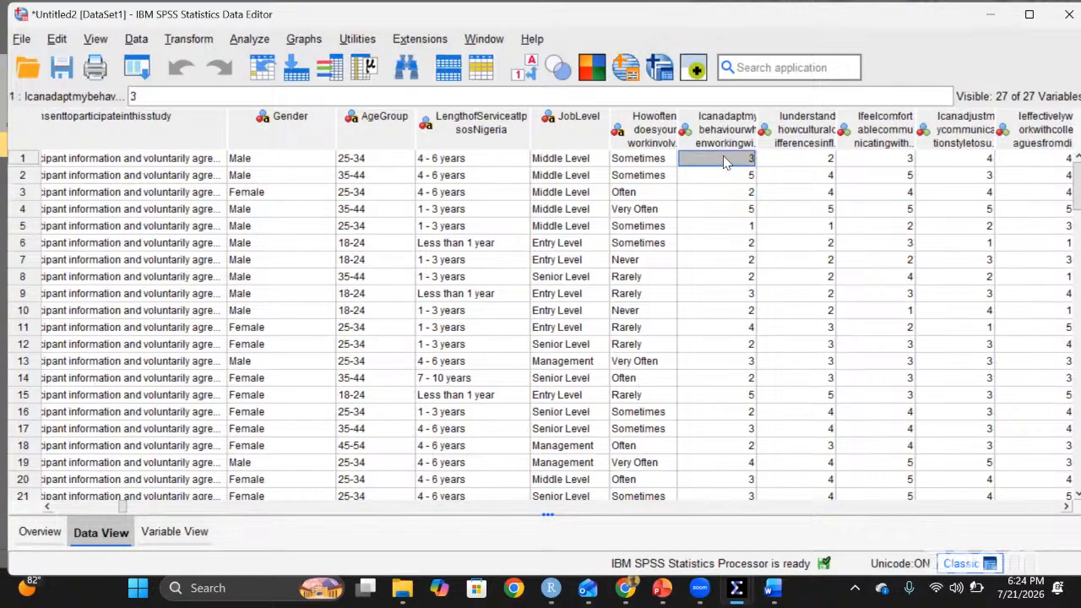
# - Examine the variable definitions, going through the attributes of variables 7 and 8 up to their missing values
pyautogui.click(158, 543)
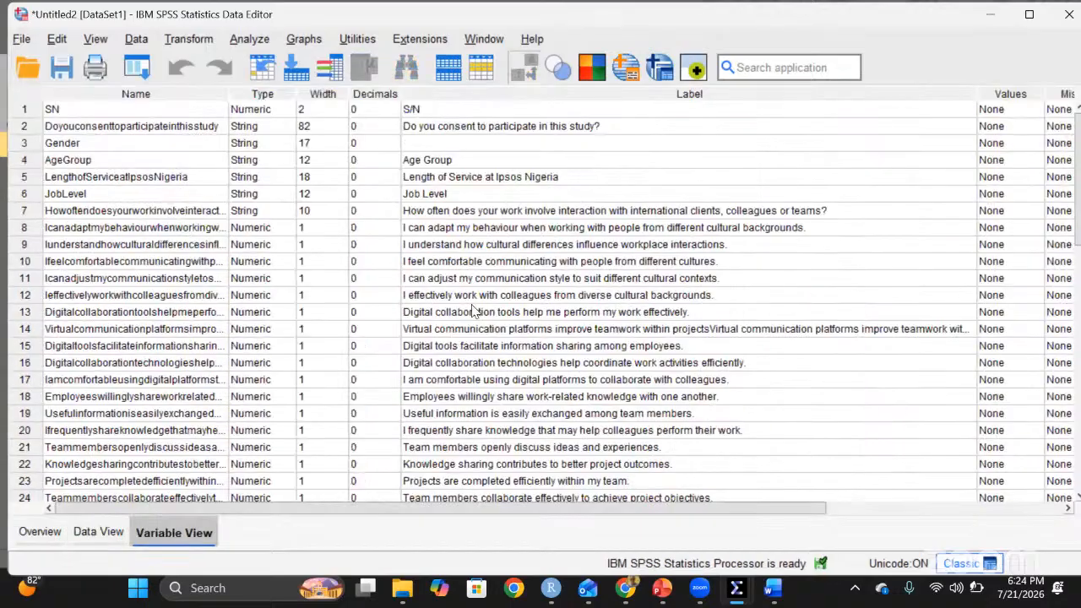
pyautogui.click(453, 210)
pyautogui.press('Tab')
pyautogui.press('Tab')
pyautogui.press('Tab')
pyautogui.press('Tab')
pyautogui.press('Tab')
pyautogui.press('Tab')
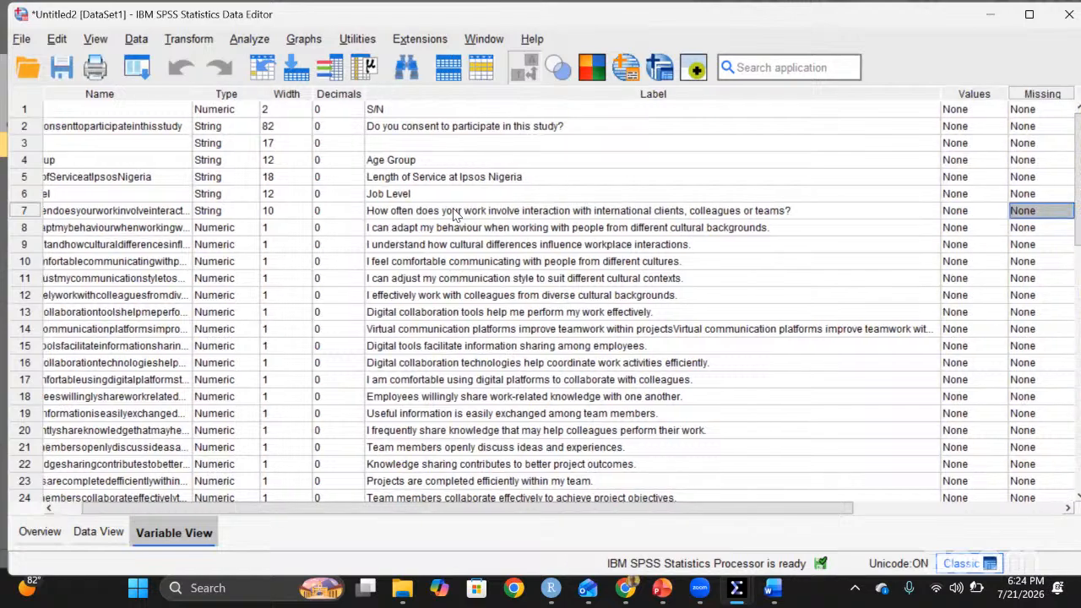
pyautogui.press('Tab')
pyautogui.press('Tab')
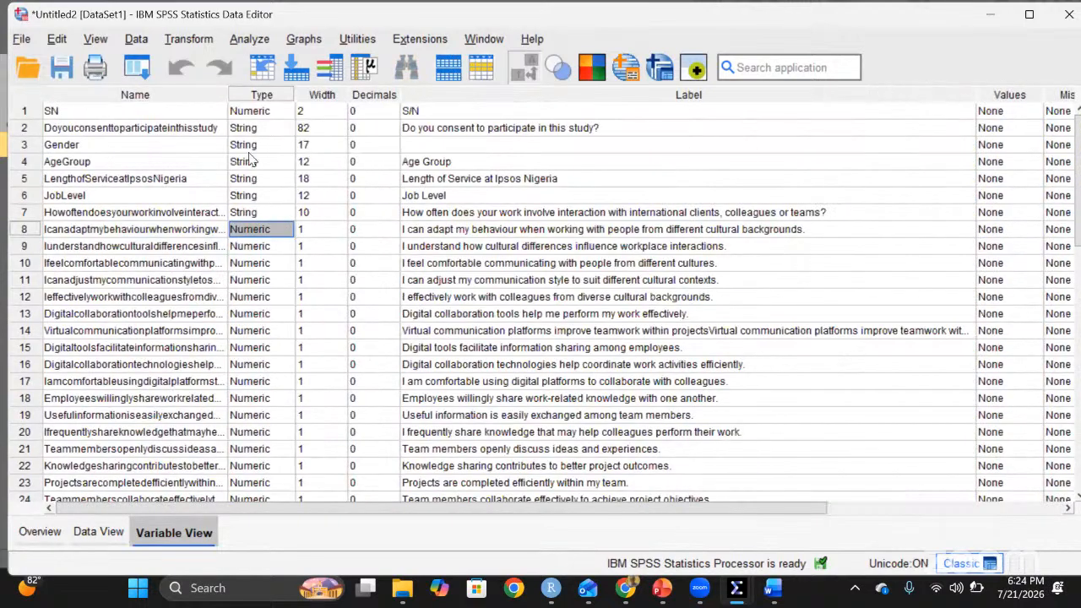
pyautogui.press('Tab')
pyautogui.press('Tab')
pyautogui.press('Tab')
pyautogui.press('Tab')
pyautogui.press('Tab')
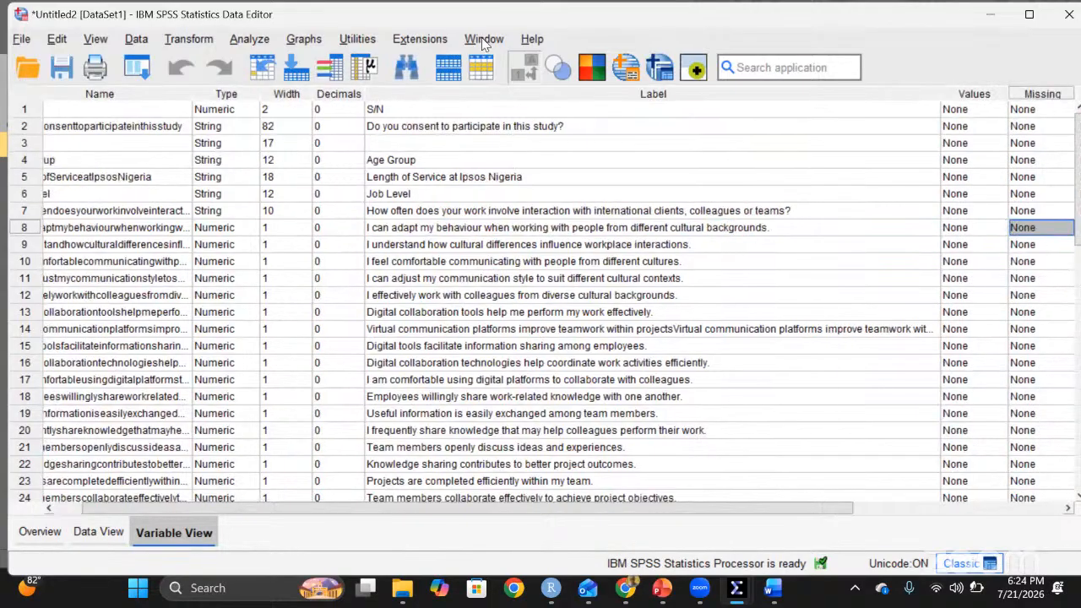
# - Open the value labels of variable 8, "I can adapt my behaviour", and label value 1 as Strongly Disagree
pyautogui.click(979, 95)
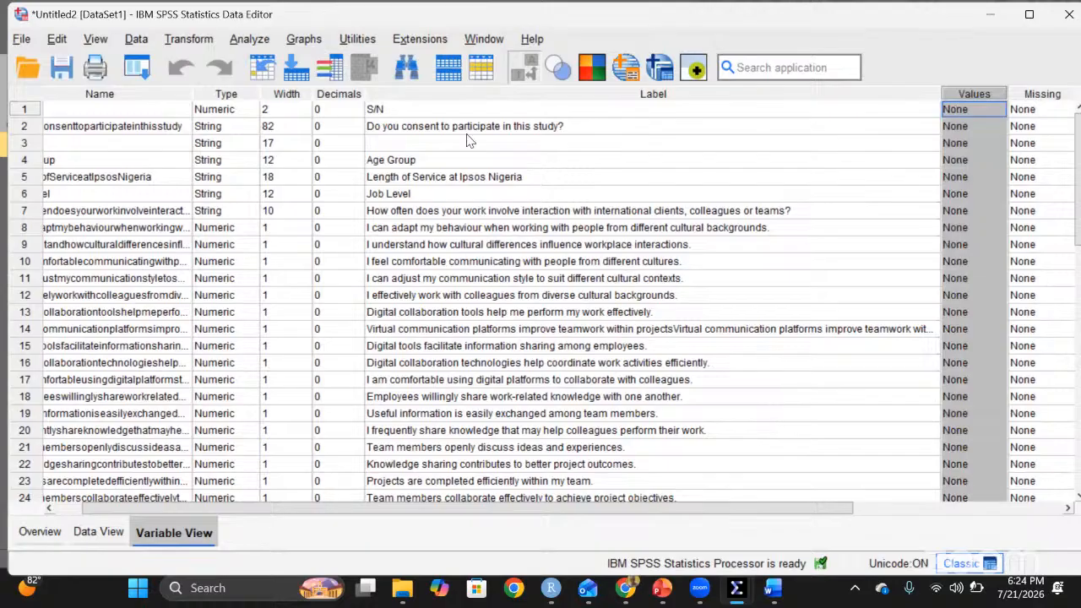
pyautogui.click(25, 230)
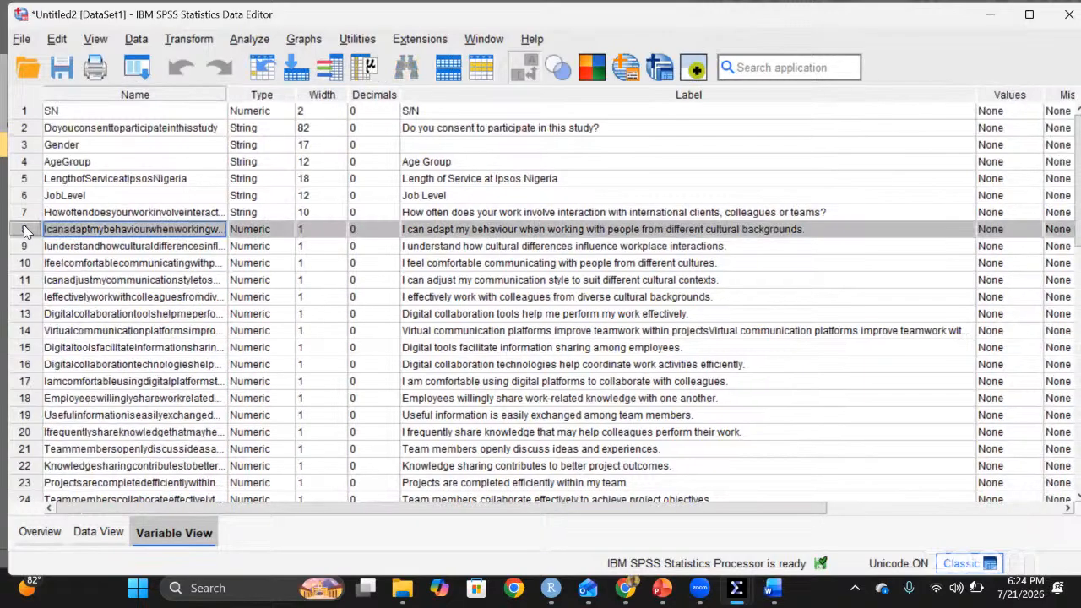
pyautogui.click(1035, 230)
pyautogui.click(1033, 234)
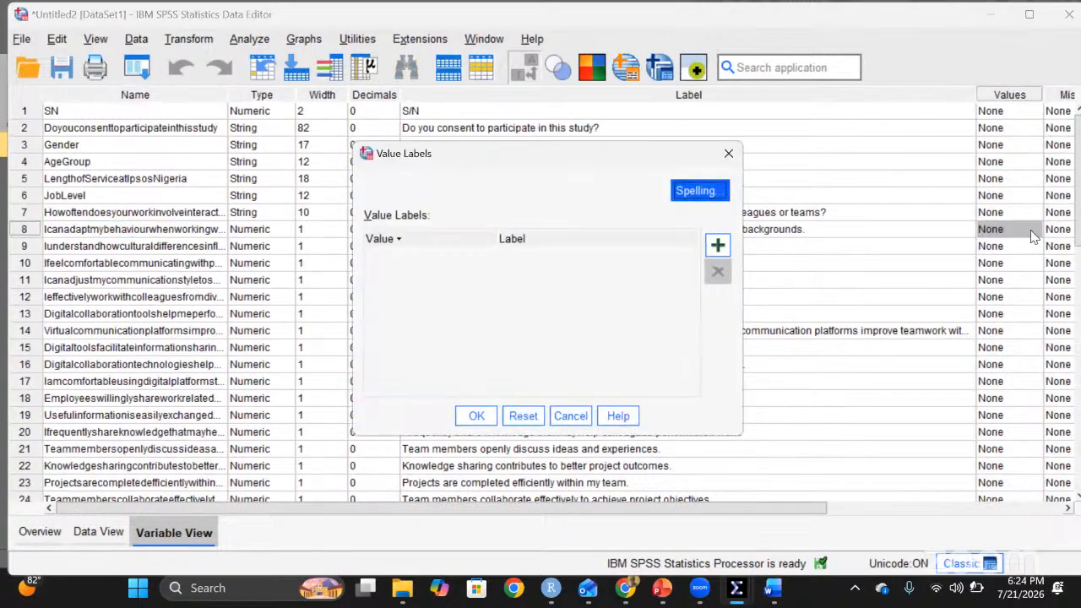
pyautogui.click(717, 246)
pyautogui.click(397, 255)
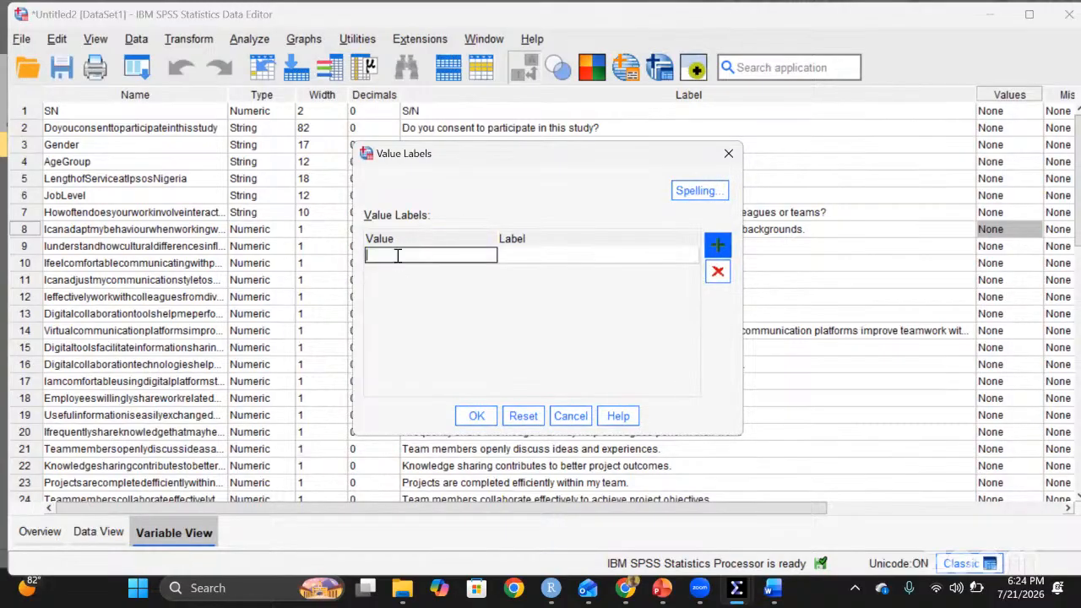
pyautogui.write('1')
pyautogui.click(513, 251)
pyautogui.click(515, 254)
pyautogui.write('Strongly ')
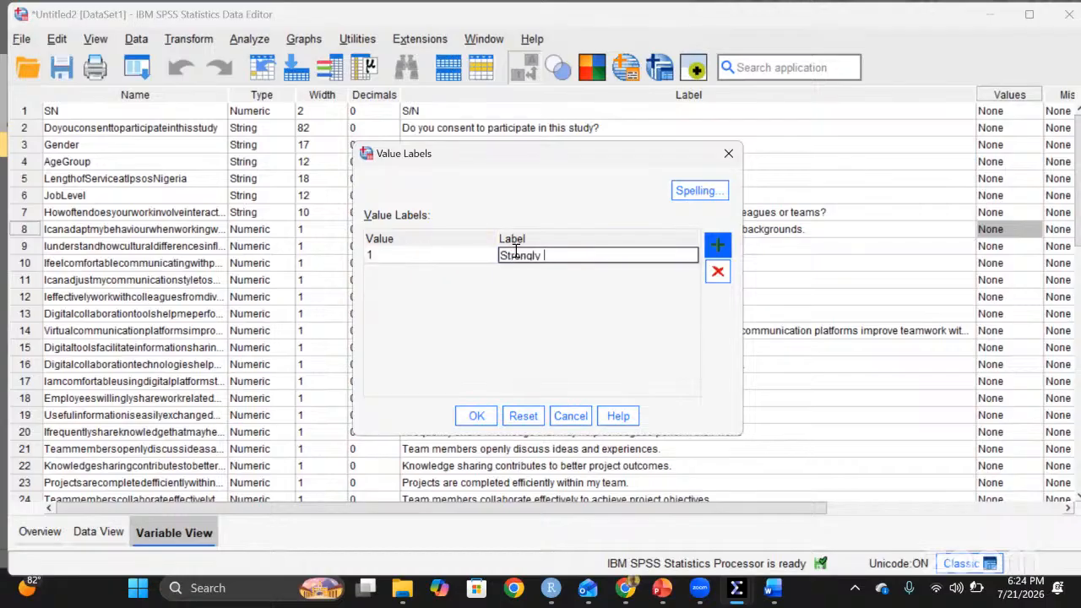
pyautogui.write('Disagree')
# - Add value 2 with the label Disagree to variable 8 and apply the value labels
pyautogui.click(717, 245)
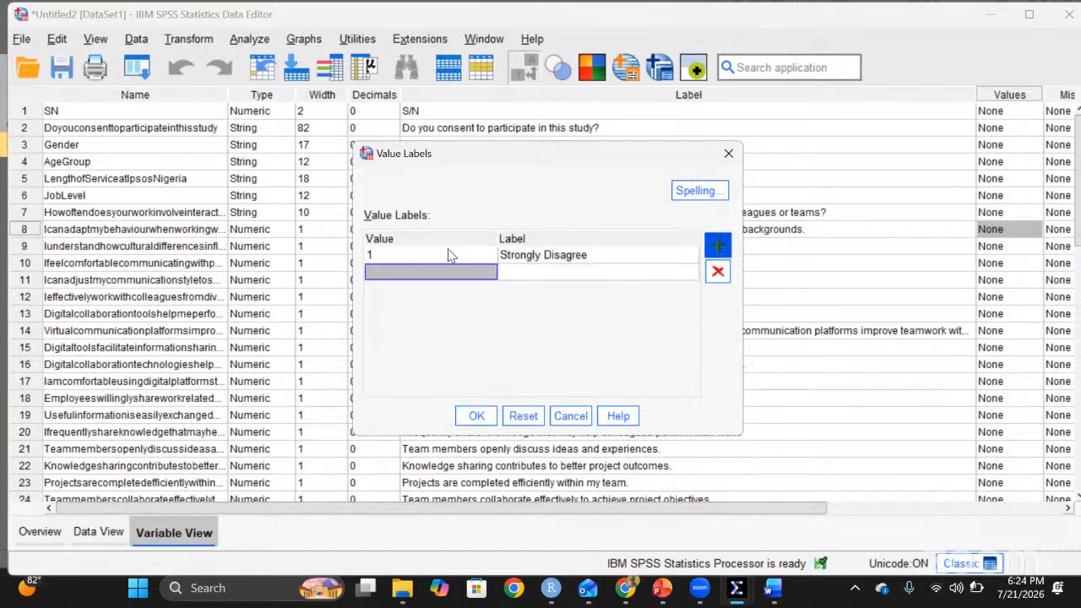
pyautogui.click(391, 271)
pyautogui.write('2')
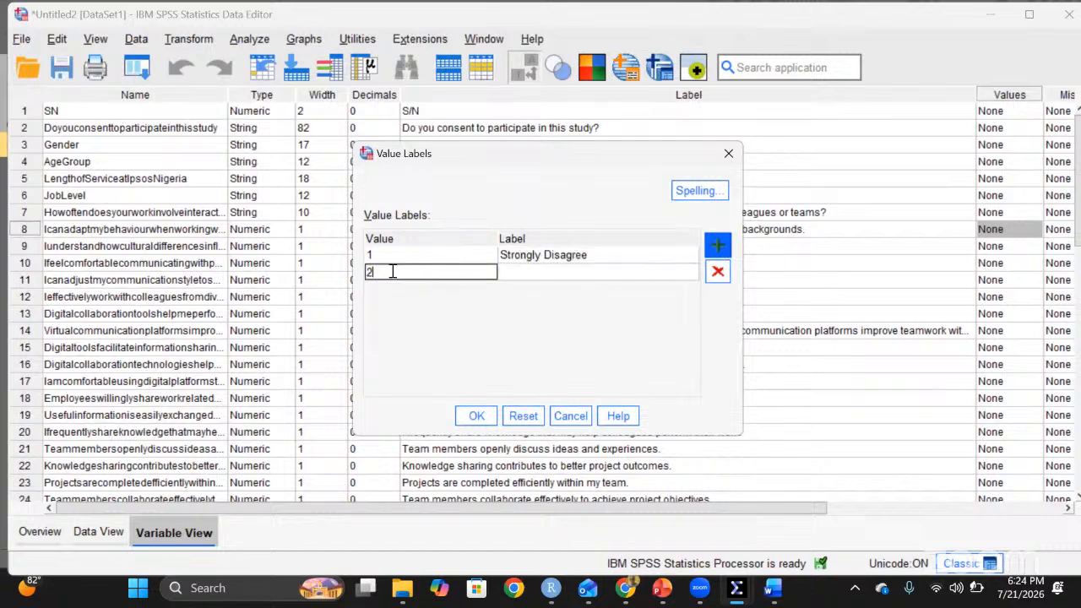
pyautogui.click(509, 271)
pyautogui.write('Disagree')
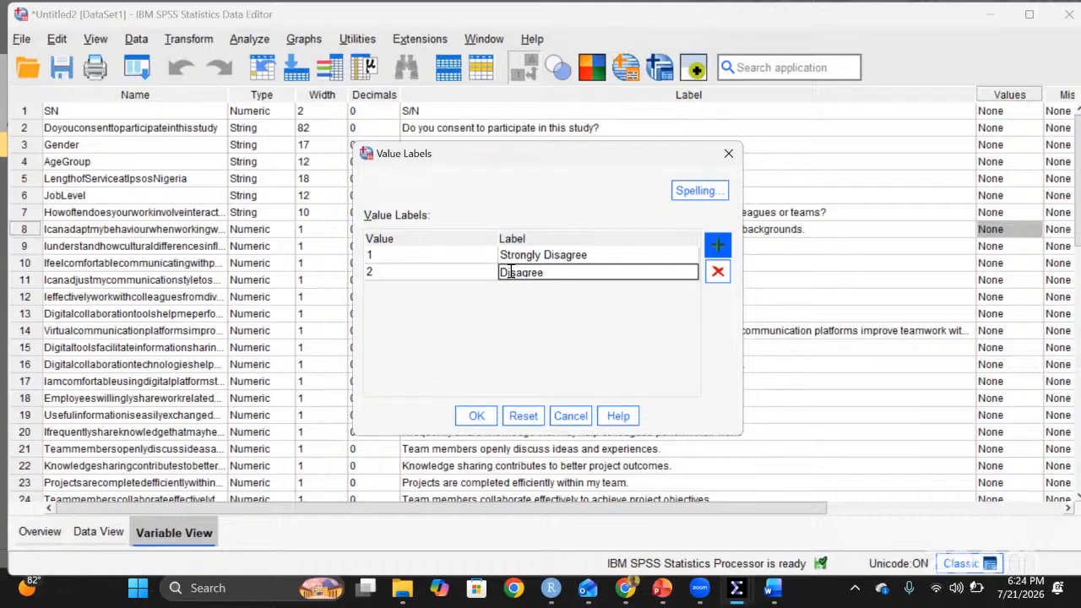
pyautogui.click(476, 415)
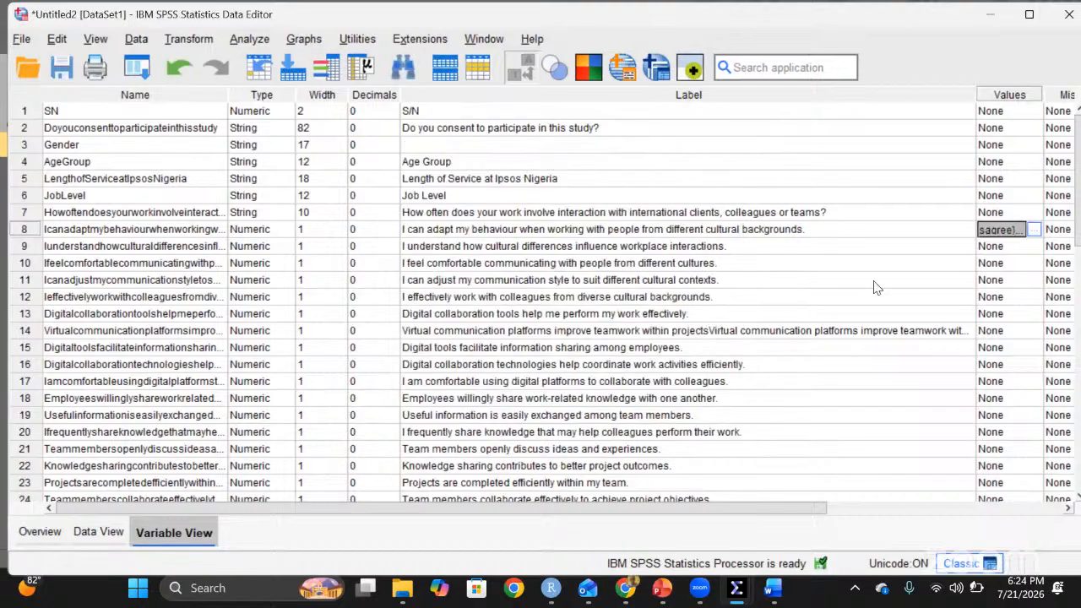
# - Reopen the value labels of variable 8 and add value 3 with the label Neutral
pyautogui.click(1034, 229)
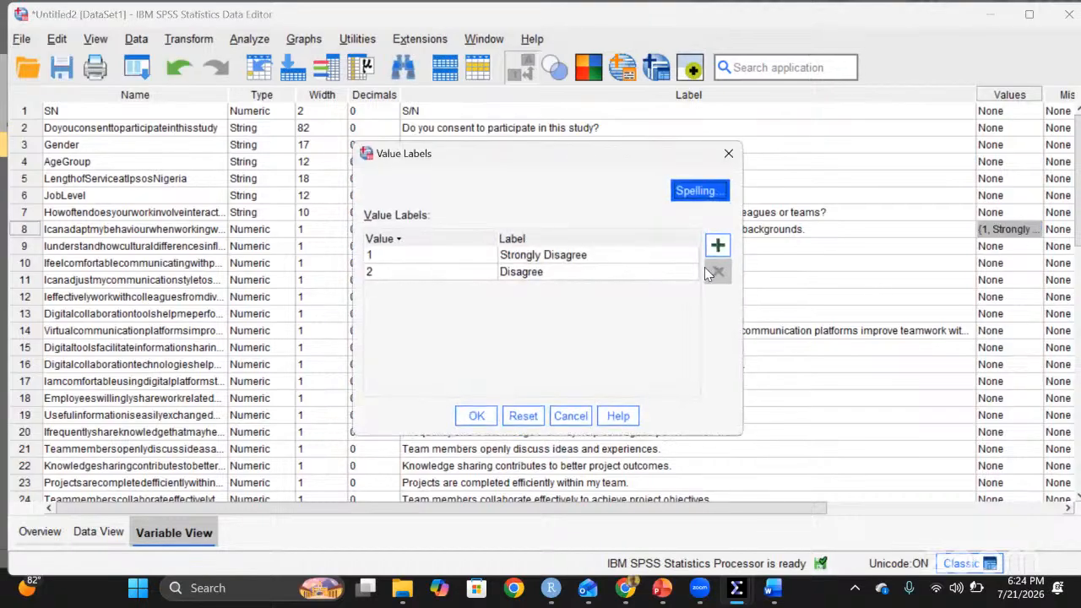
pyautogui.click(720, 250)
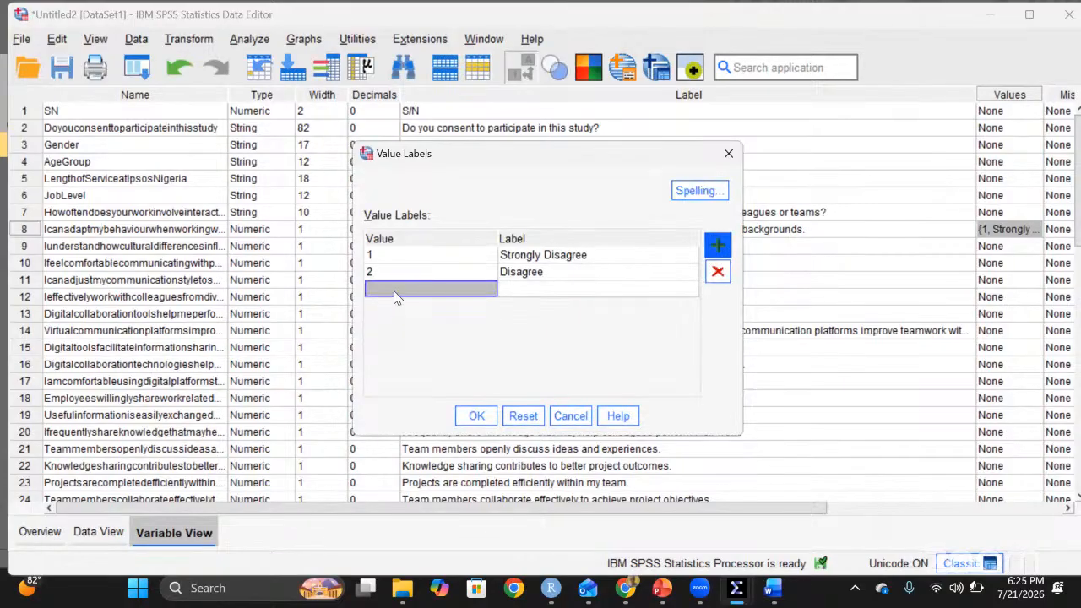
pyautogui.write('3')
pyautogui.click(549, 288)
pyautogui.write('Neutral')
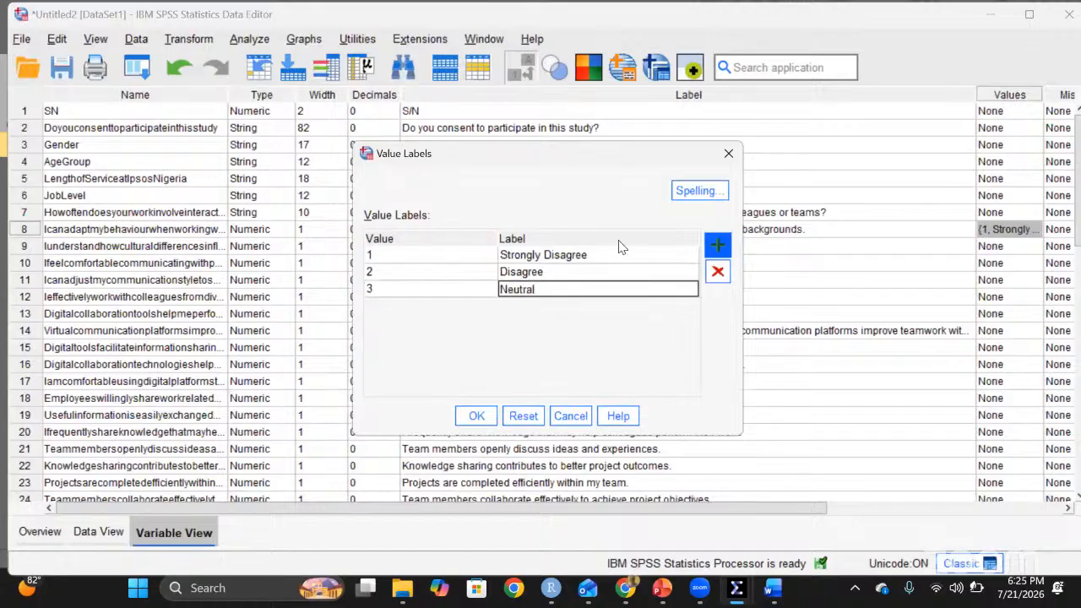
# - Add value 4 with the label Agree to the value labels of variable 8
pyautogui.click(717, 245)
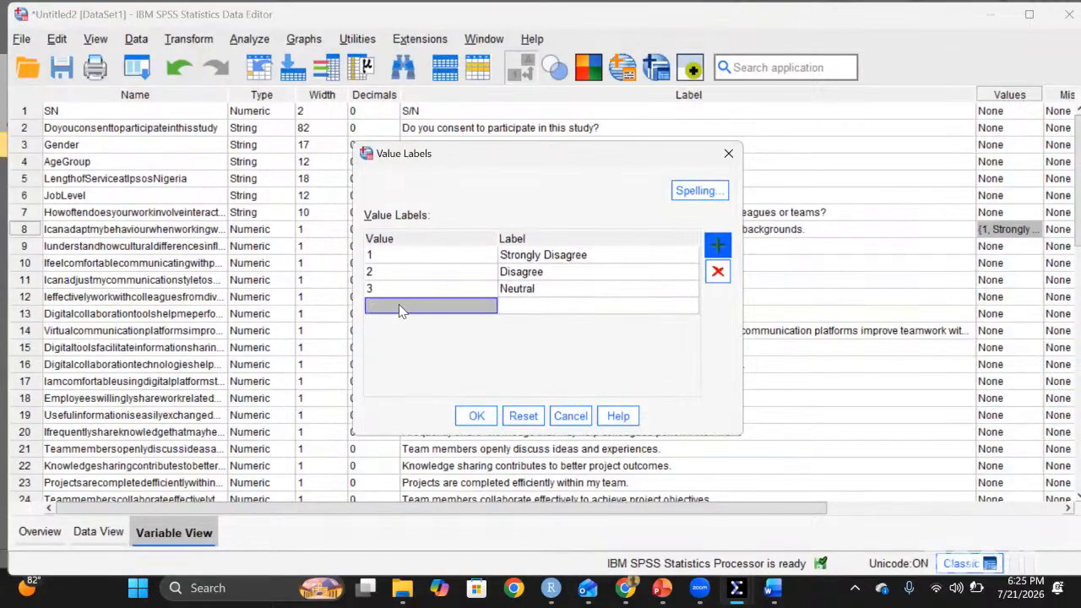
pyautogui.click(400, 308)
pyautogui.write('4')
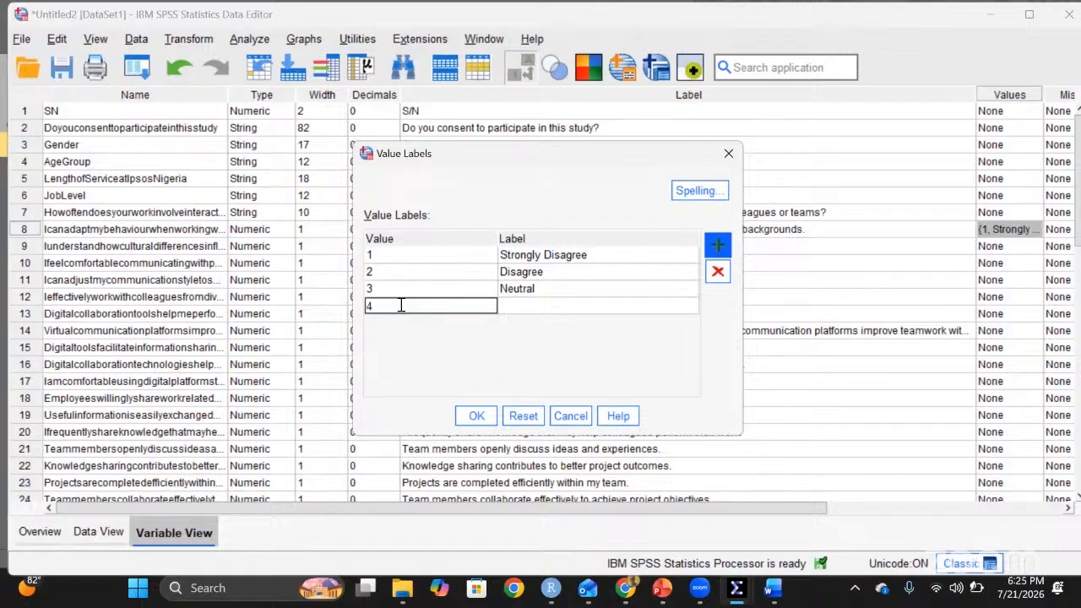
pyautogui.click(541, 304)
pyautogui.write('Agree')
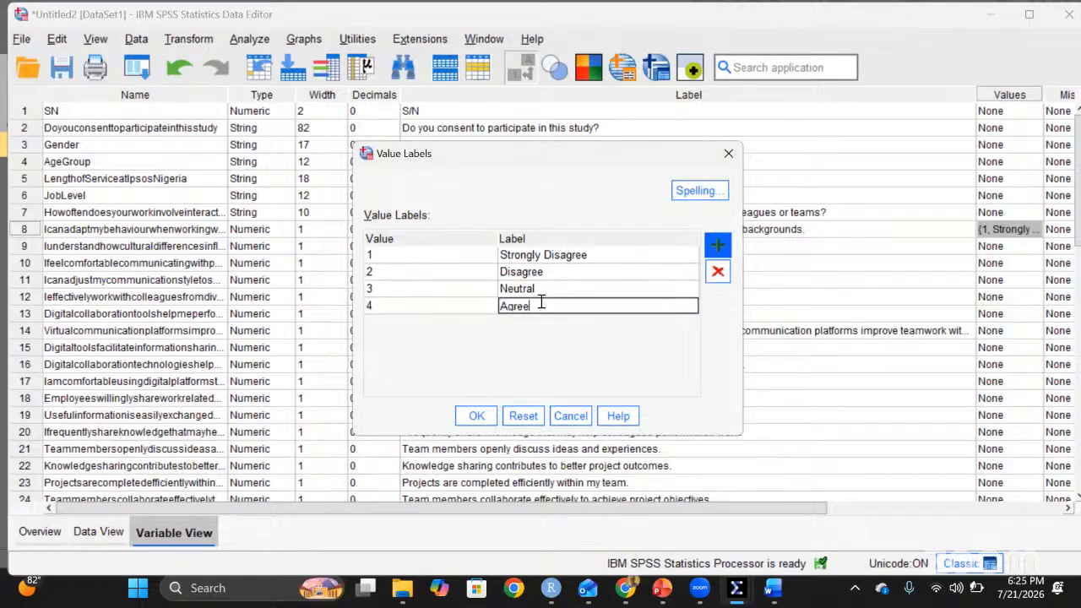
# - Add value 5 with the label Strongly Agree to variable 8 and apply the completed value labels
pyautogui.click(717, 244)
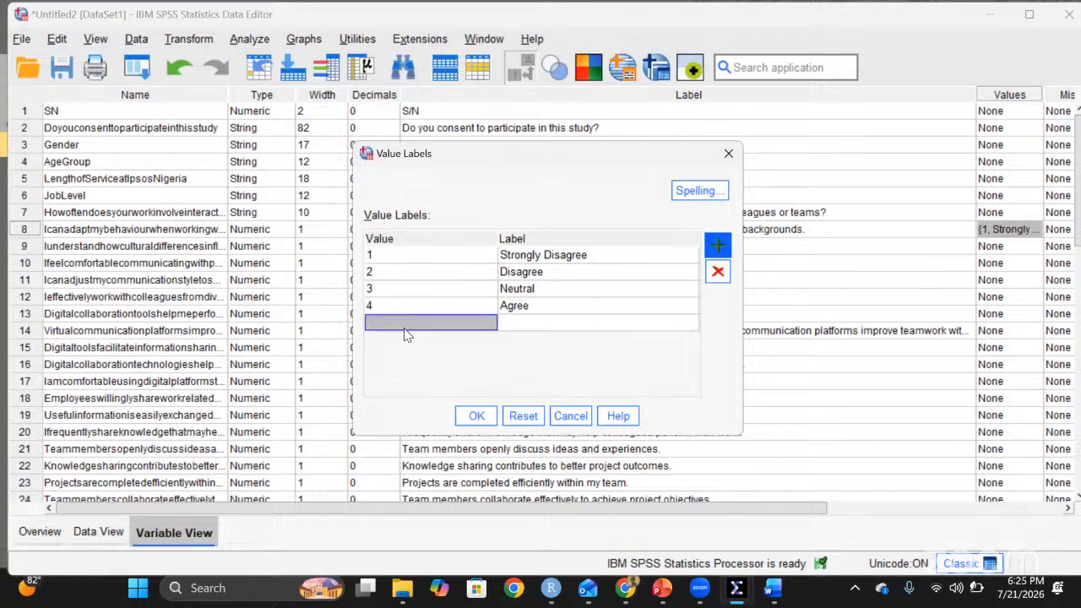
pyautogui.click(405, 325)
pyautogui.write('5')
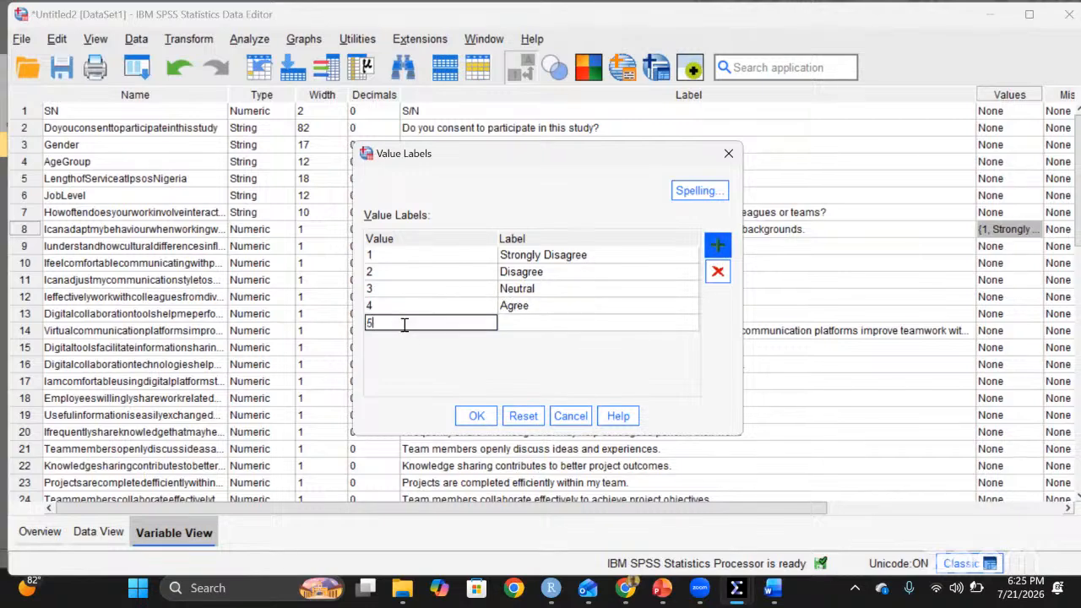
pyautogui.click(521, 321)
pyautogui.write('Strongly ')
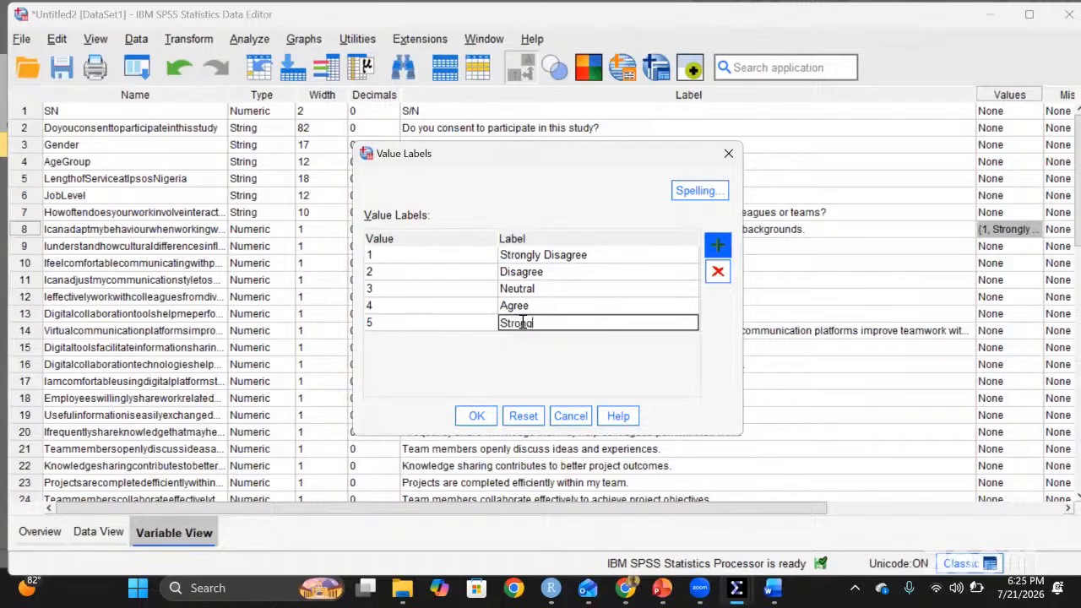
pyautogui.write('Agree')
pyautogui.click(477, 418)
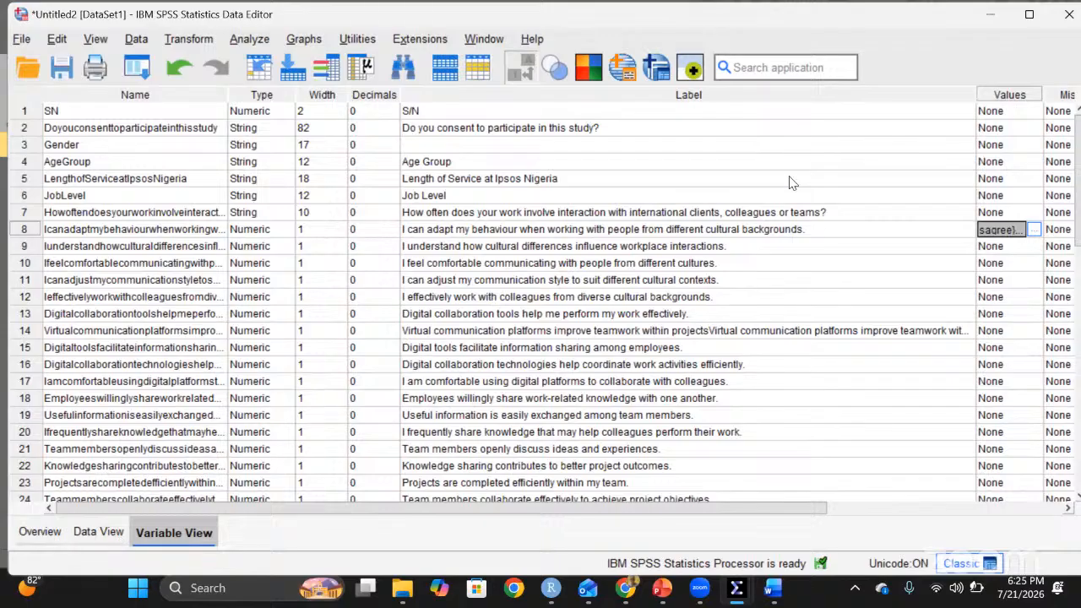
# - Show the case data and inspect the labelled "I can adapt my behaviour" response of case 3
pyautogui.hotkey('ctrl', 't')
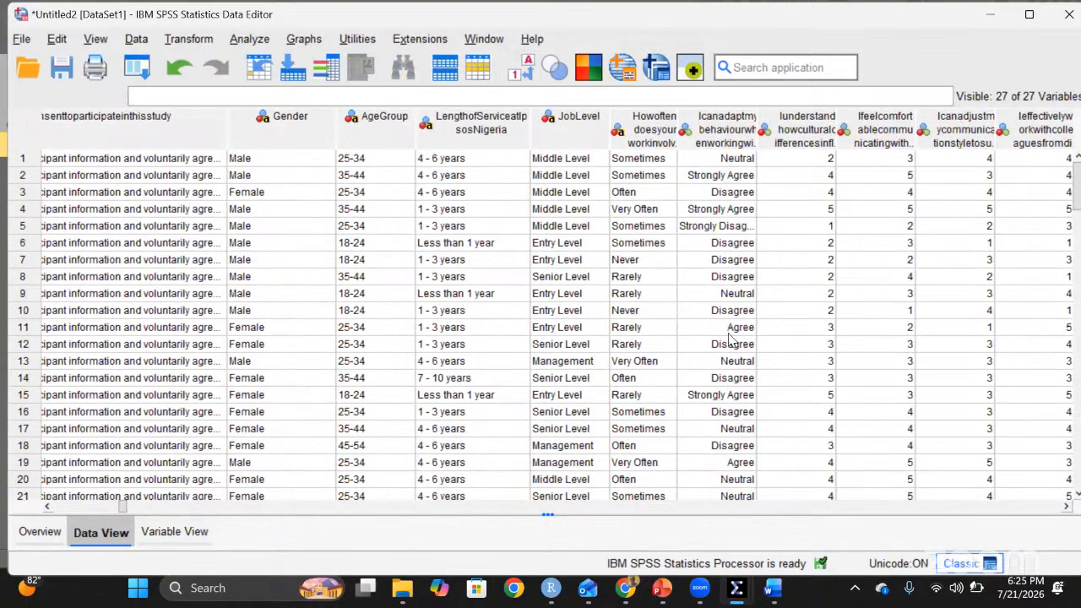
pyautogui.click(722, 137)
pyautogui.click(717, 192)
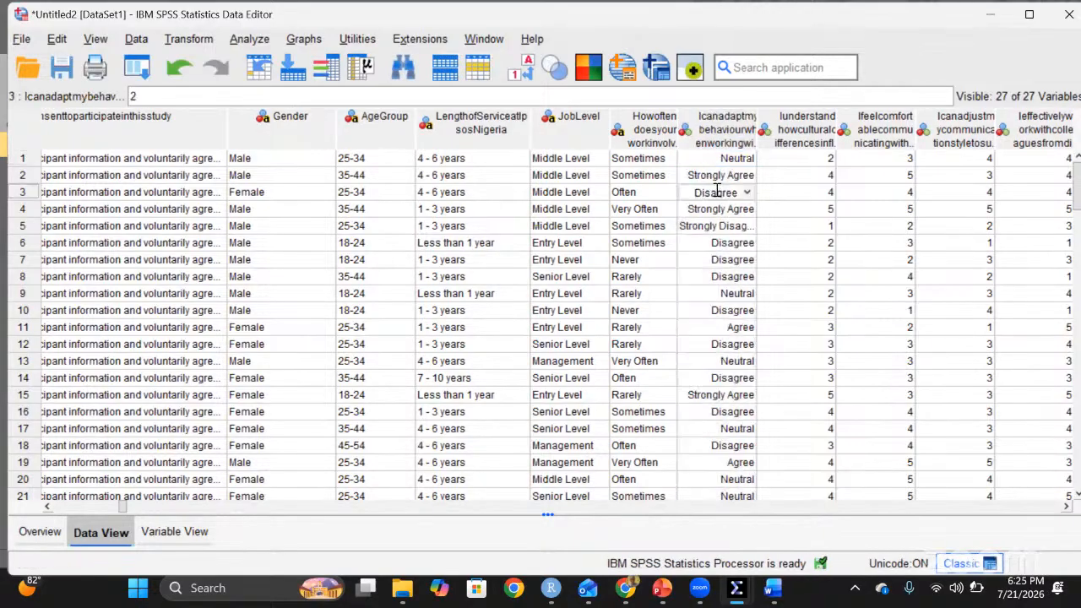
# - Switch the display of value labels in the data off and back on to compare numeric codes with labels
pyautogui.click(96, 40)
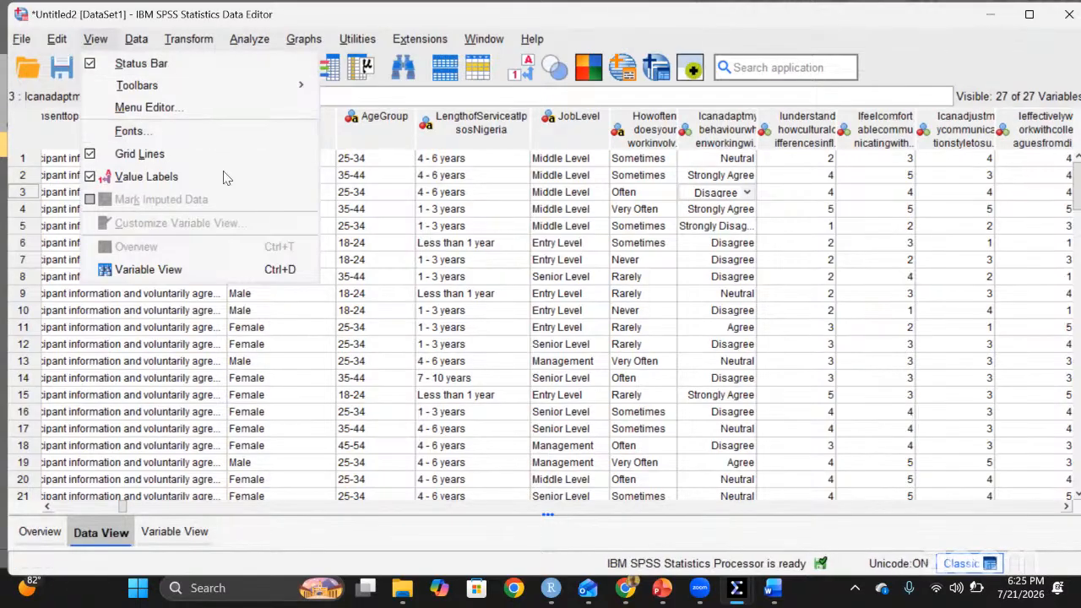
pyautogui.click(91, 180)
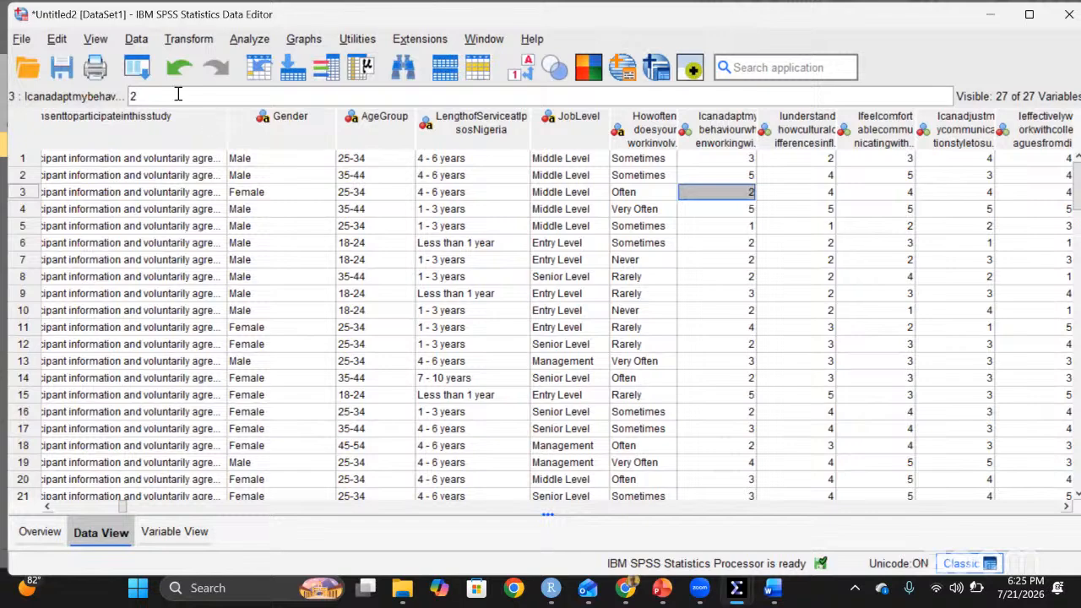
pyautogui.click(102, 39)
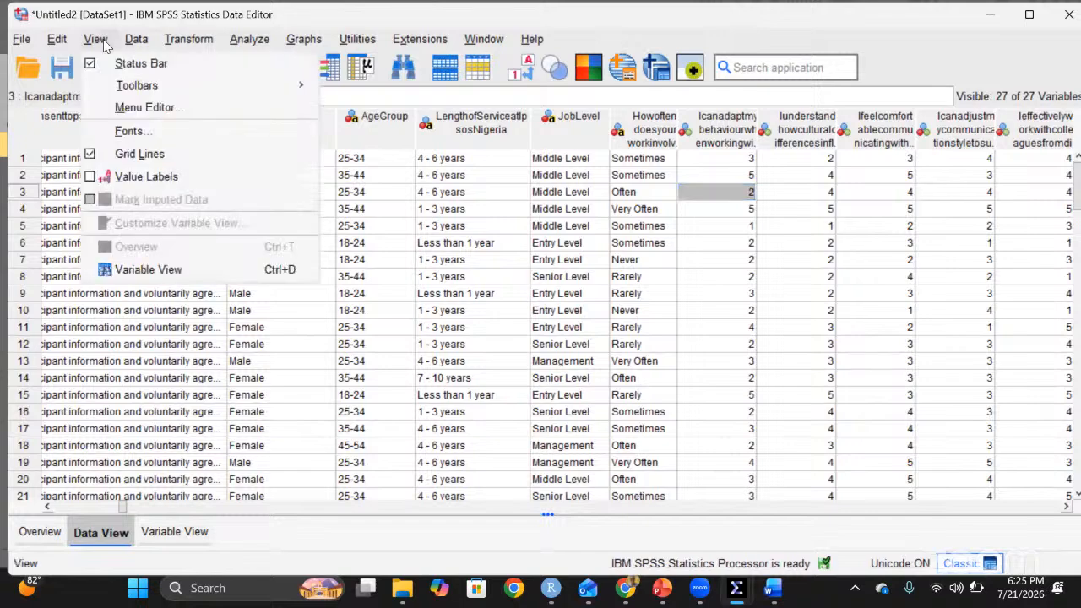
pyautogui.click(91, 178)
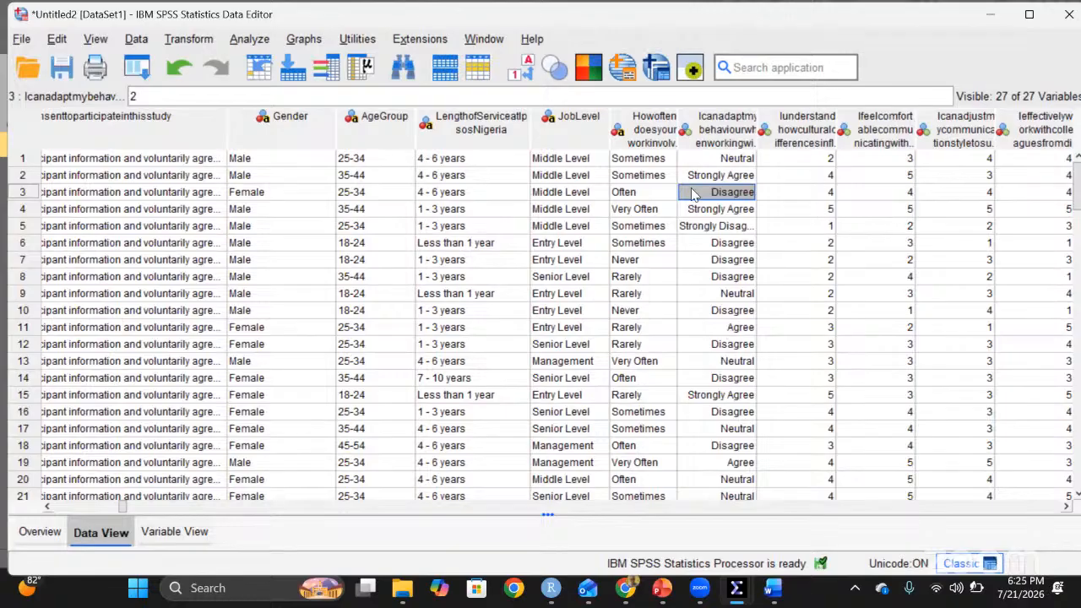
# - Return to the variable definitions and try to copy the value labels of variable 8 to variable 9
pyautogui.click(162, 539)
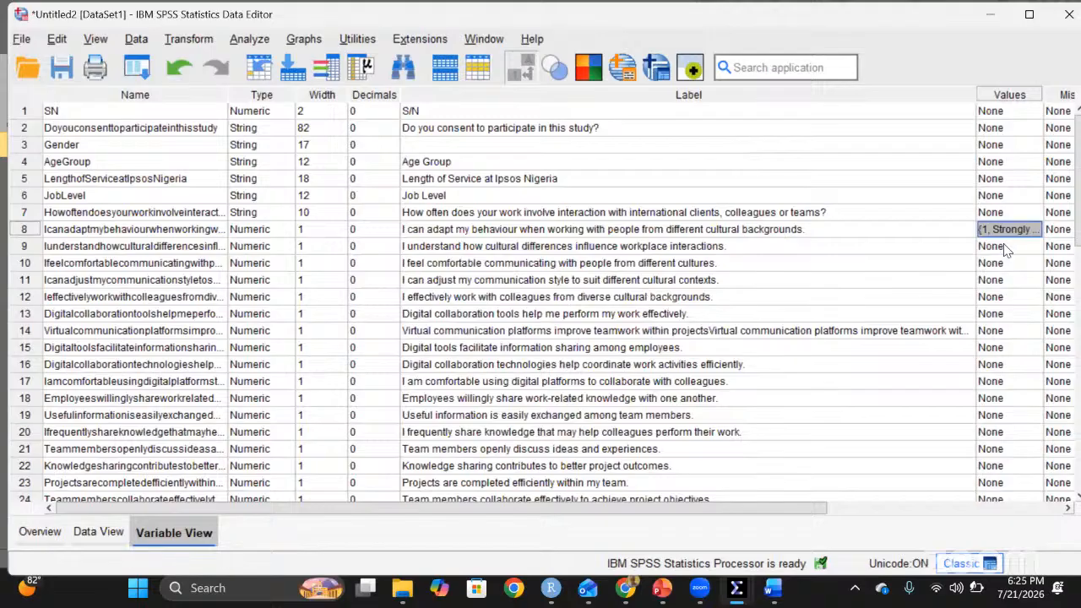
pyautogui.click(1005, 246)
pyautogui.click(1003, 231)
pyautogui.rightClick(1004, 232)
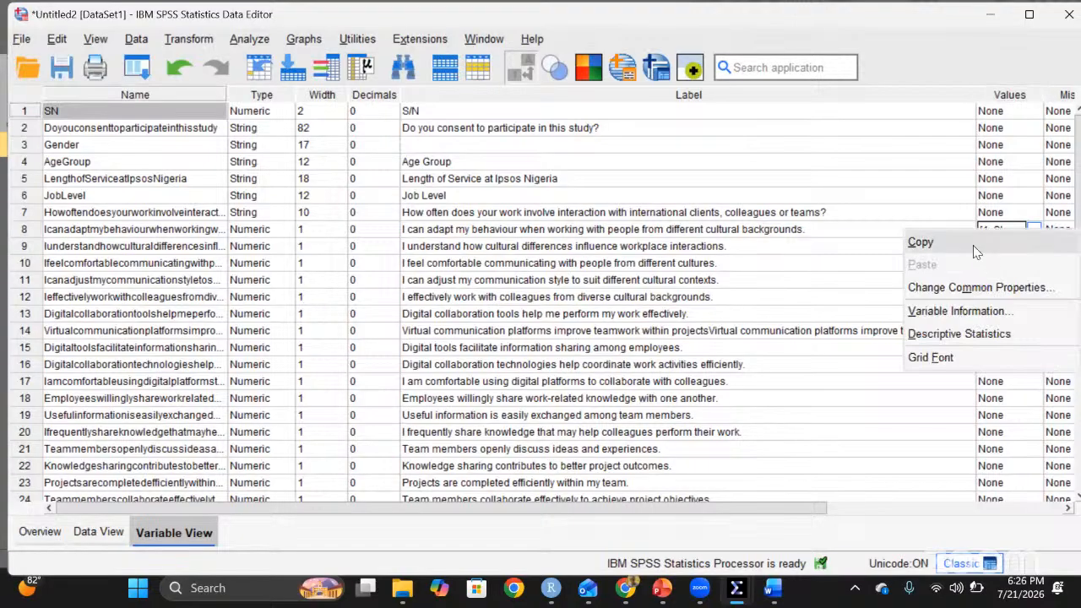
pyautogui.click(920, 243)
pyautogui.click(1001, 249)
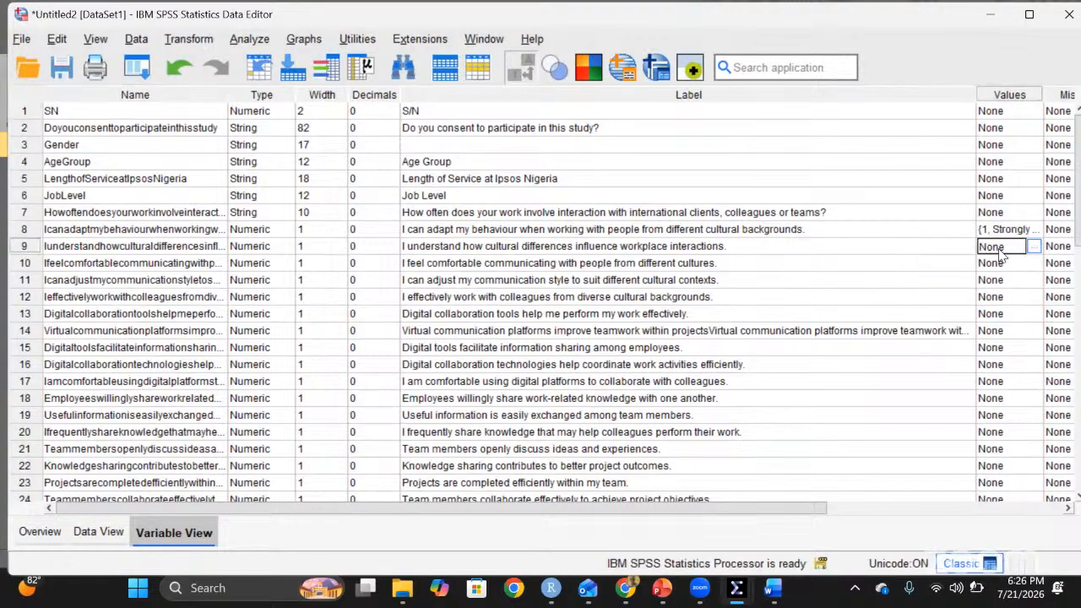
pyautogui.click(999, 265)
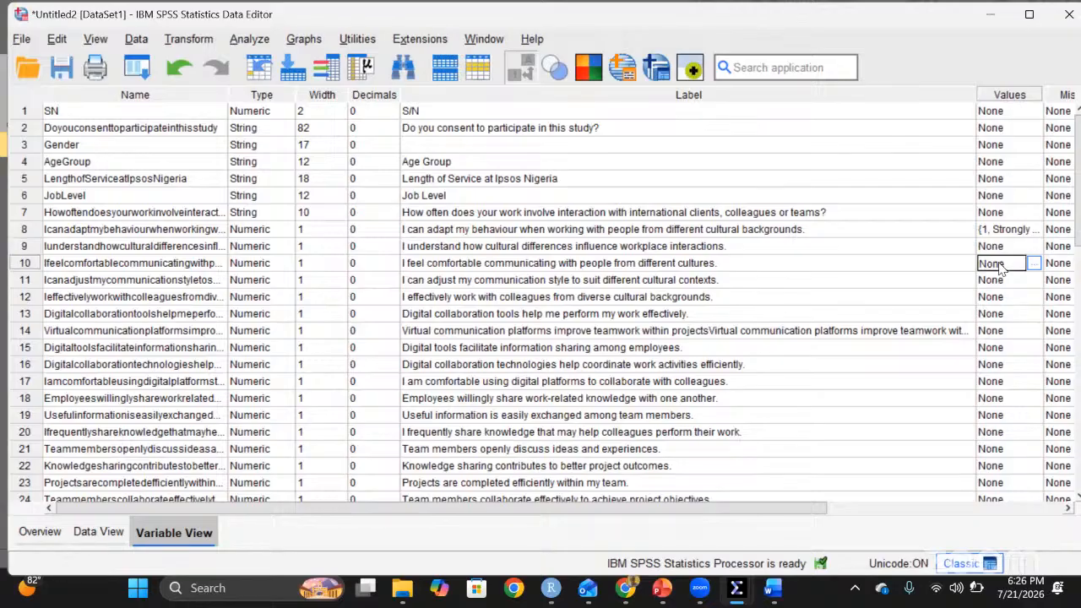
pyautogui.click(1005, 247)
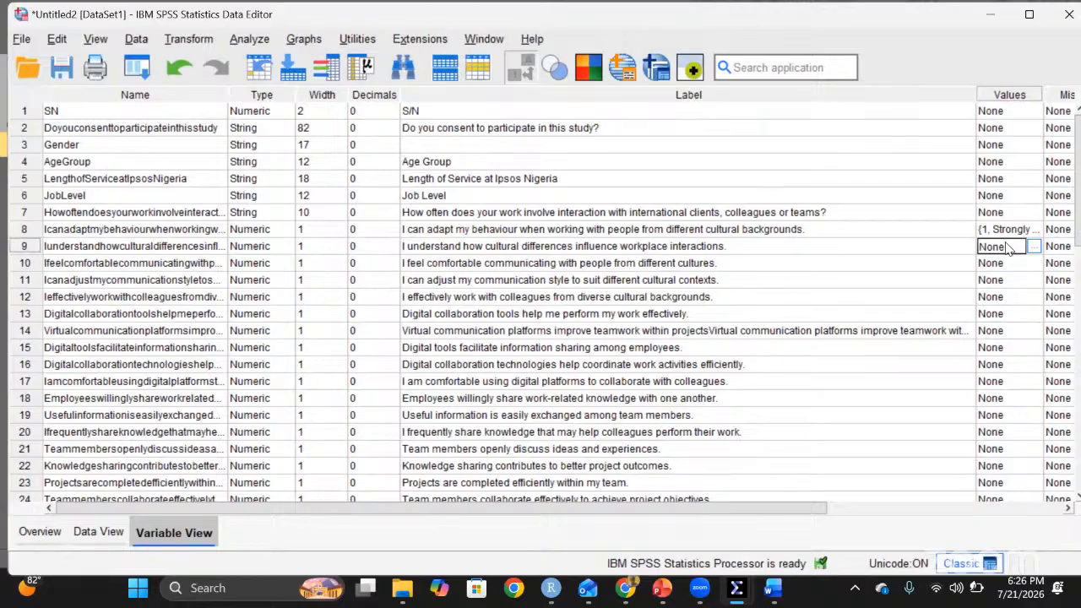
pyautogui.rightClick(1005, 247)
pyautogui.click(983, 281)
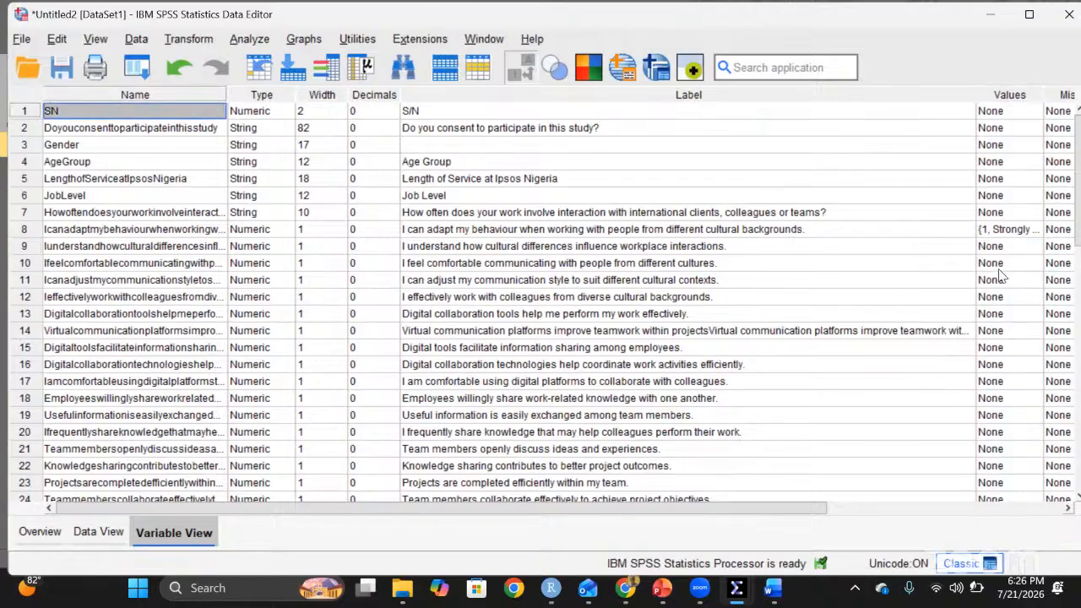
# - Try again to copy the value labels of variable 8 onto variable 9
pyautogui.click(1005, 231)
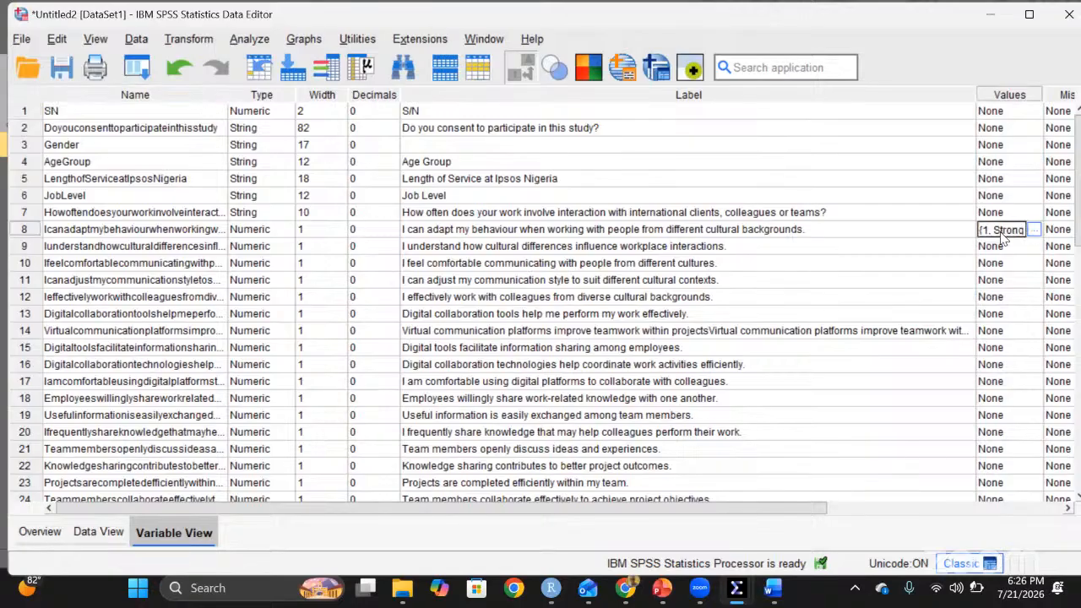
pyautogui.rightClick(1005, 231)
pyautogui.click(991, 245)
pyautogui.click(1002, 247)
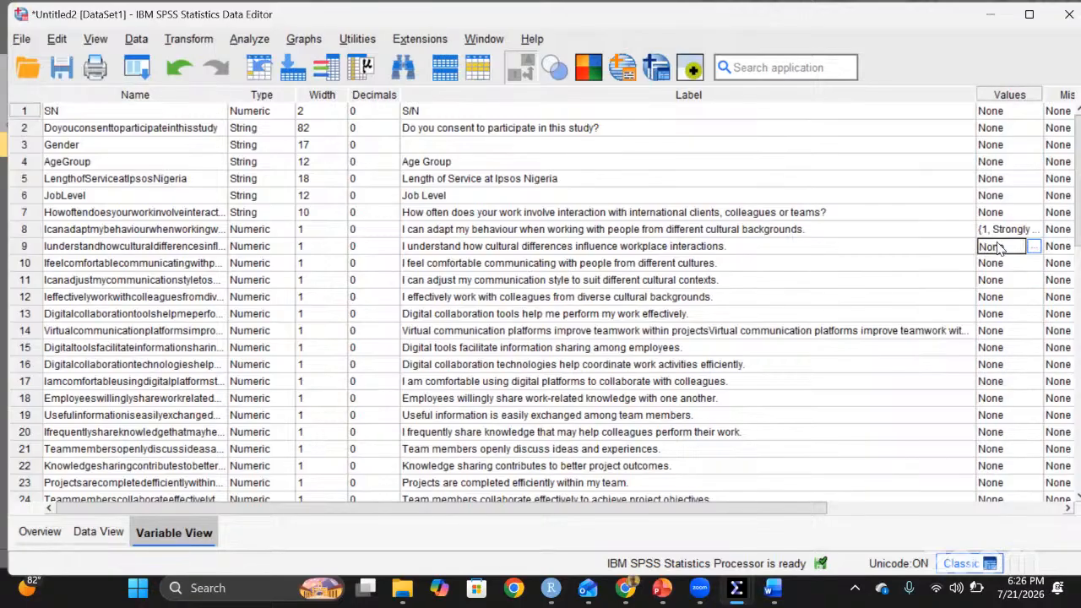
pyautogui.rightClick(1002, 246)
pyautogui.click(983, 282)
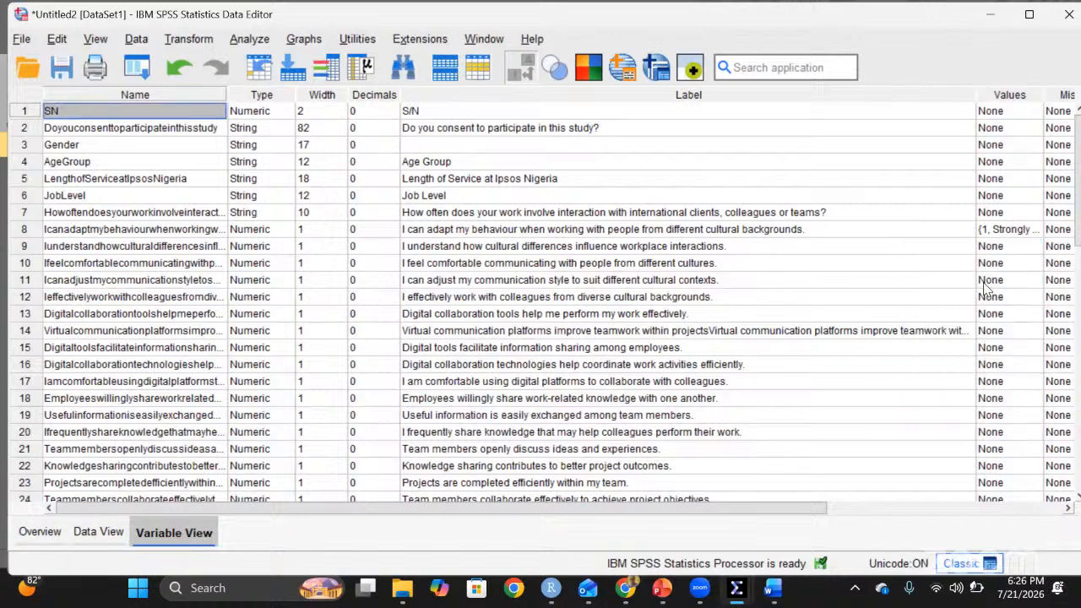
# - Copy the value labels of variable 8 and paste them onto variables 9 to 12, the remaining cultural adaptation items
pyautogui.click(1004, 231)
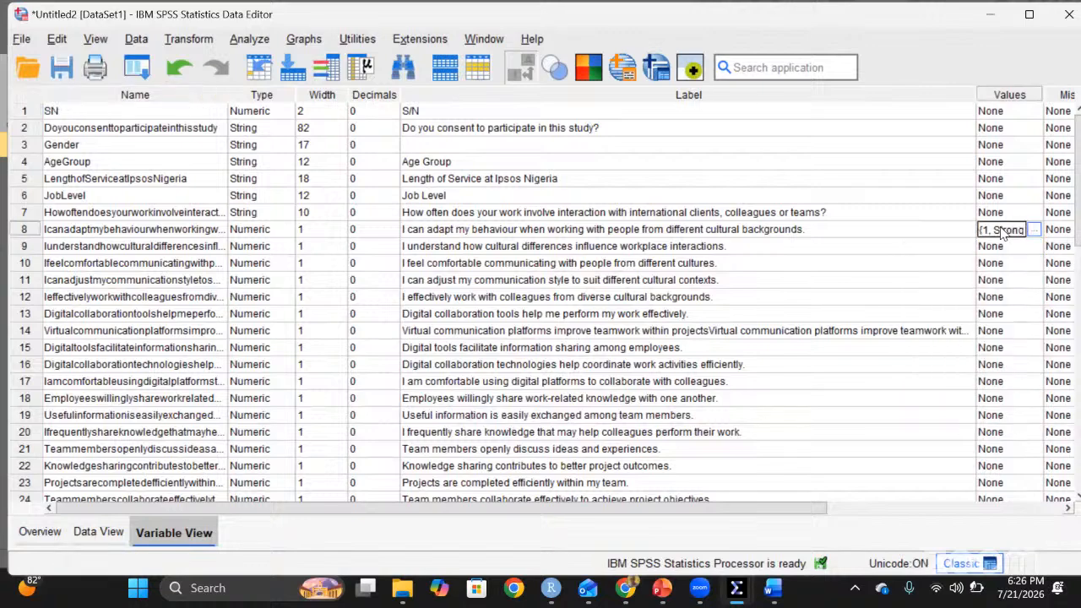
pyautogui.click(1003, 245)
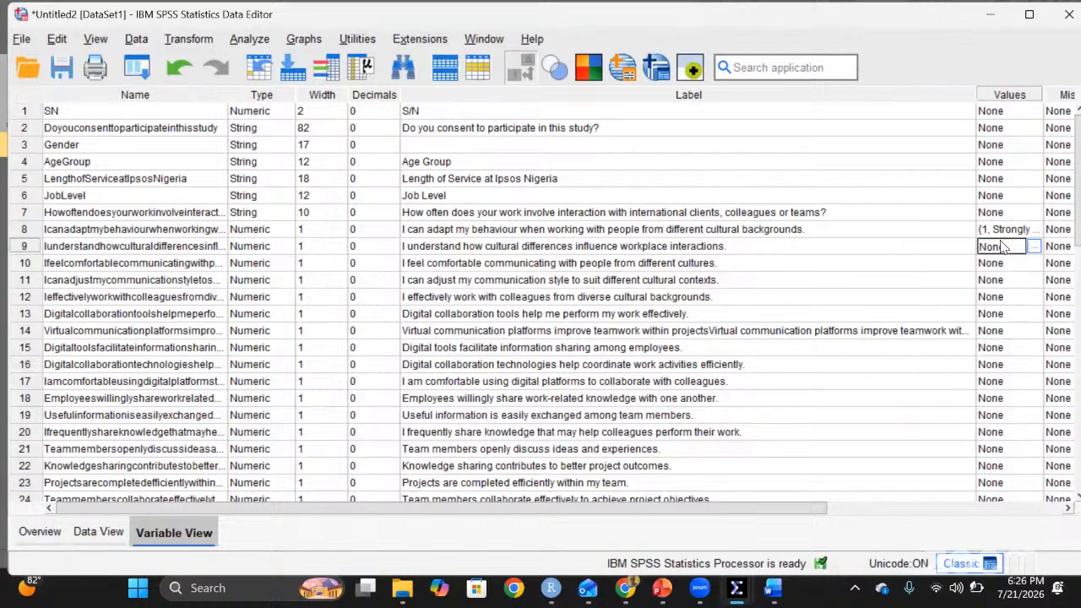
pyautogui.hotkey('ctrl', 'v')
pyautogui.click(1000, 262)
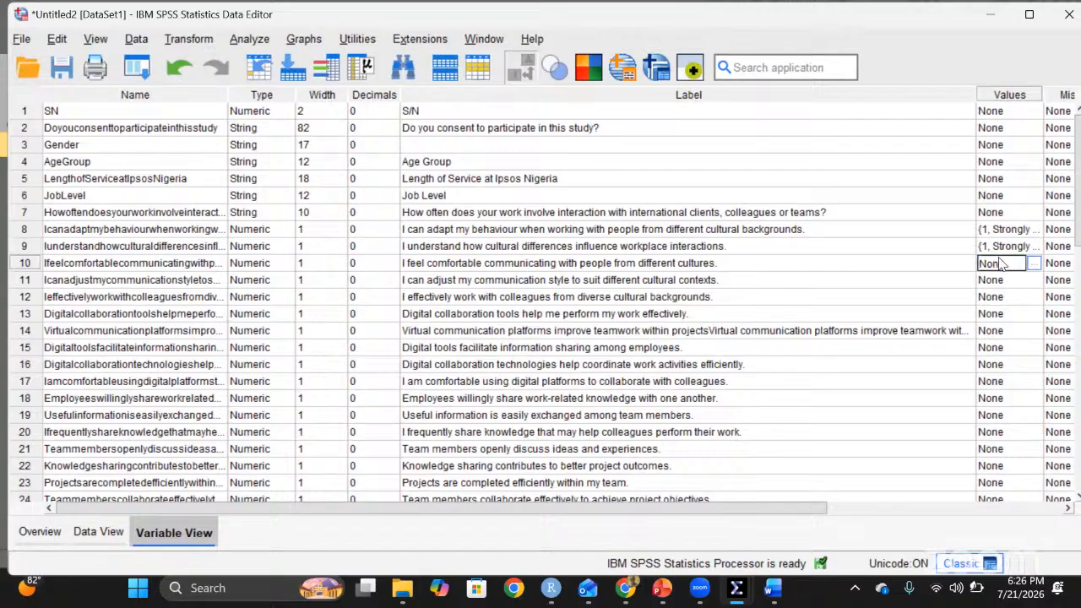
pyautogui.hotkey('ctrl', 'v')
pyautogui.click(999, 282)
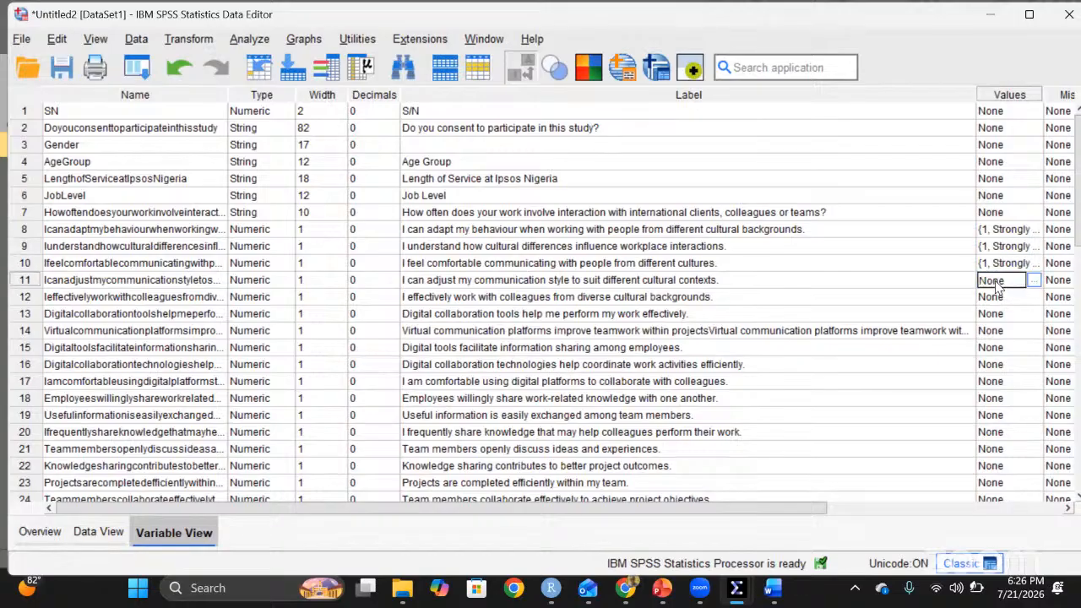
pyautogui.hotkey('ctrl', 'v')
pyautogui.click(996, 298)
pyautogui.hotkey('ctrl', 'v')
# - Paste the copied agreement value labels onto variables 13 to 17, the digital collaboration items
pyautogui.click(997, 316)
pyautogui.hotkey('ctrl', 'v')
pyautogui.click(997, 333)
pyautogui.hotkey('ctrl', 'v')
pyautogui.click(996, 350)
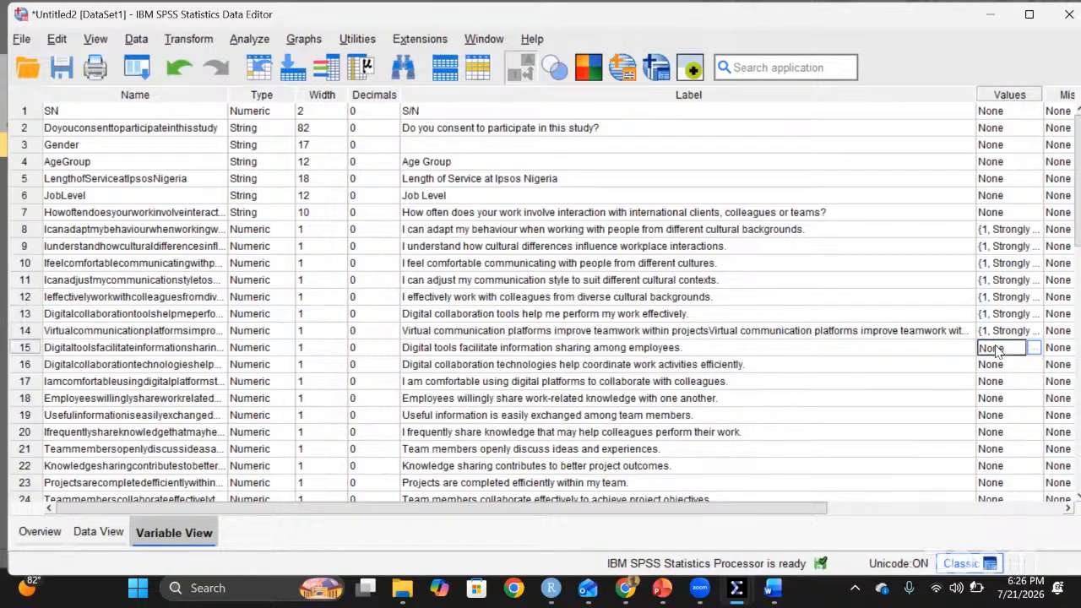
pyautogui.hotkey('ctrl', 'v')
pyautogui.click(997, 365)
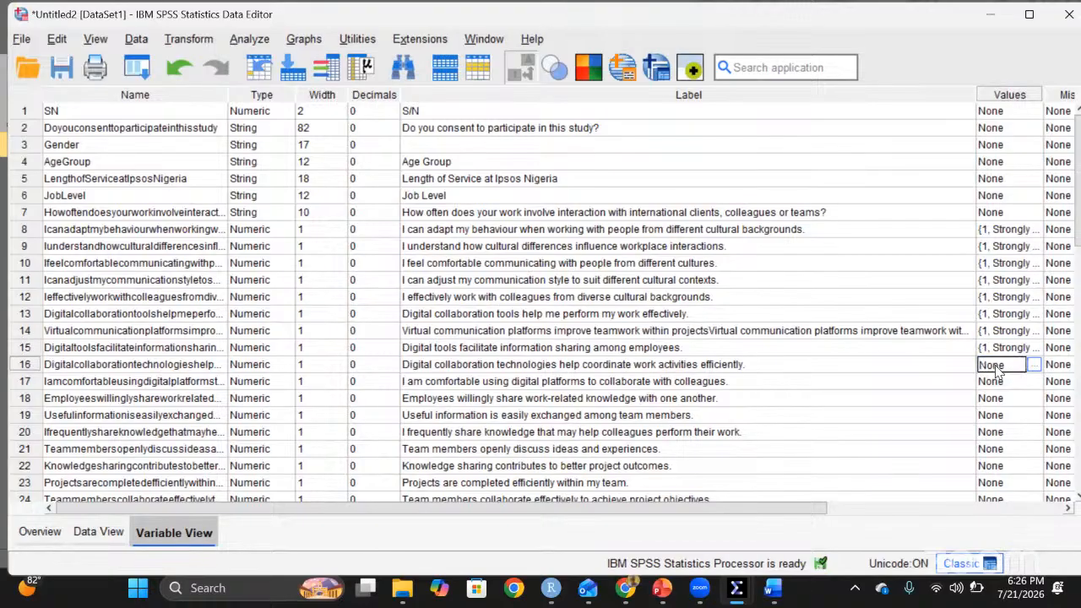
pyautogui.hotkey('ctrl', 'v')
pyautogui.click(997, 383)
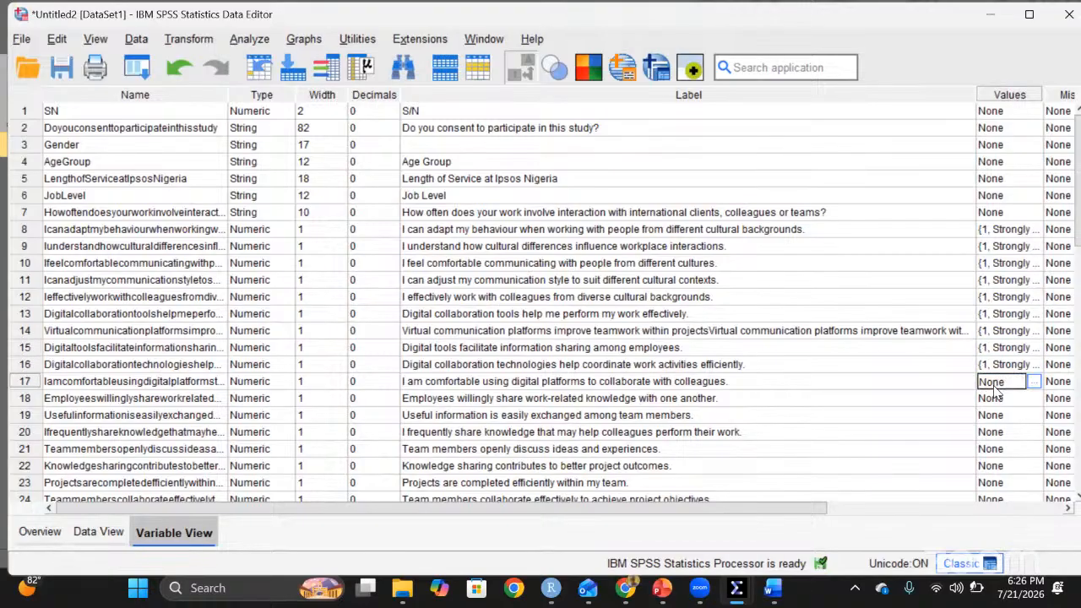
pyautogui.hotkey('ctrl', 'v')
# - Paste the copied agreement value labels onto variables 18 to 22, the knowledge sharing items
pyautogui.click(994, 400)
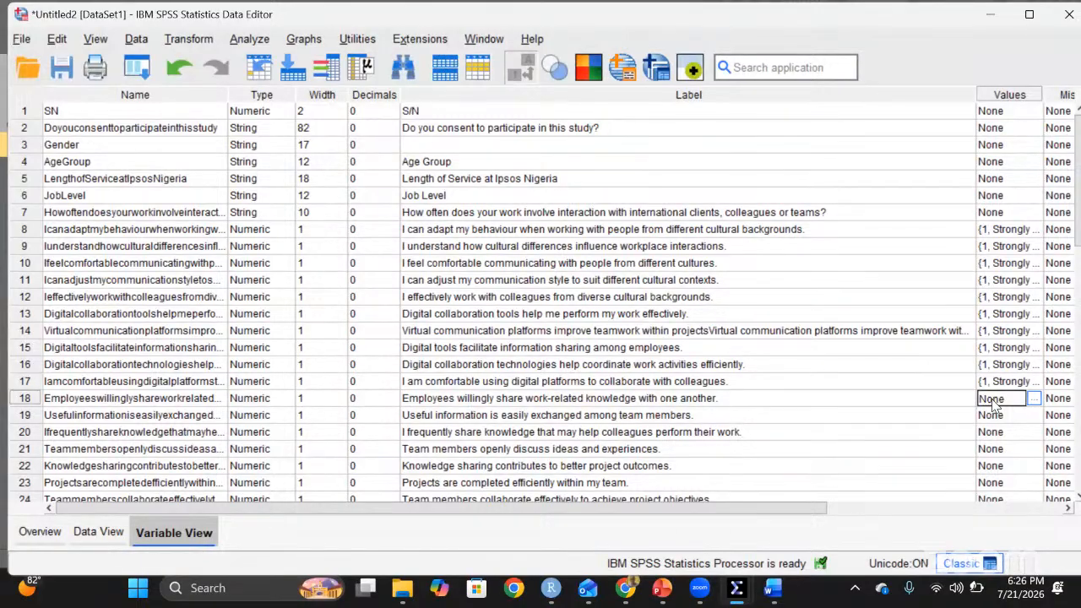
pyautogui.hotkey('ctrl', 'v')
pyautogui.click(997, 420)
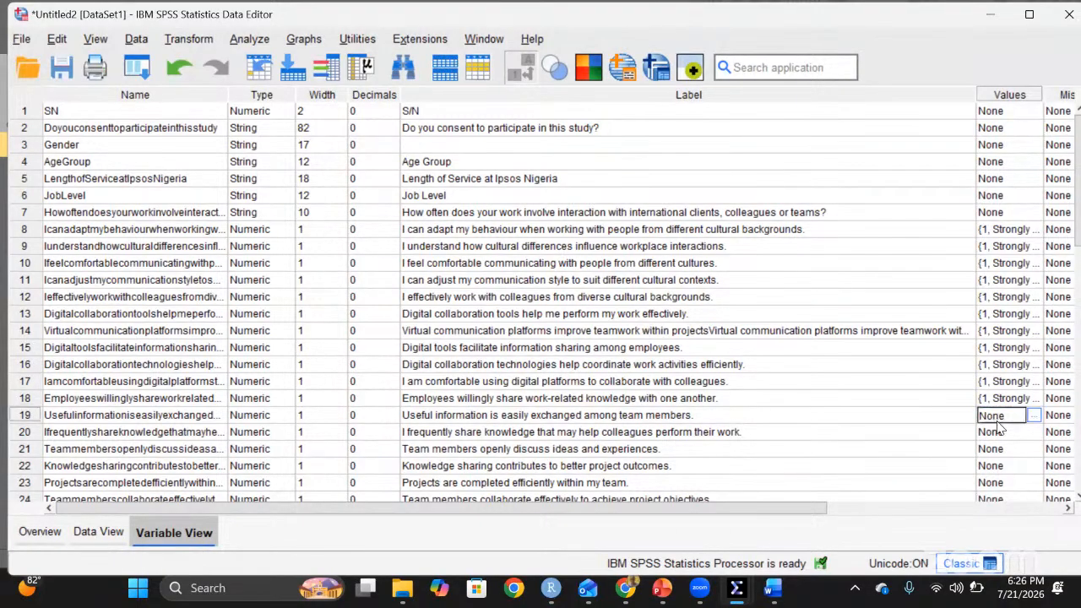
pyautogui.hotkey('ctrl', 'v')
pyautogui.click(998, 431)
pyautogui.hotkey('ctrl', 'v')
pyautogui.click(1006, 450)
pyautogui.hotkey('ctrl', 'v')
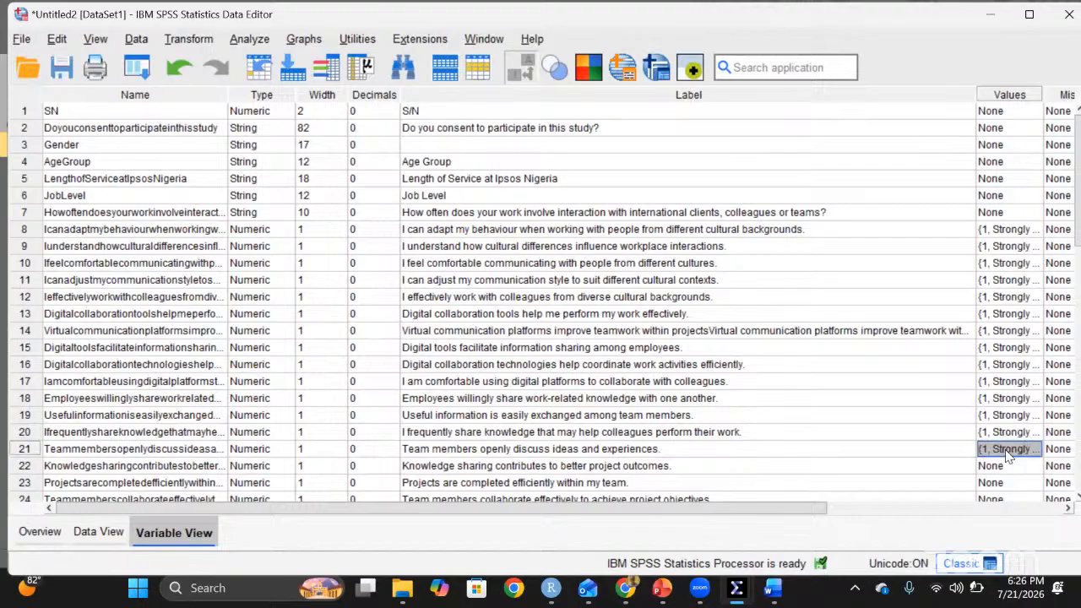
pyautogui.scroll(-2, 1007, 454)
pyautogui.click(1008, 455)
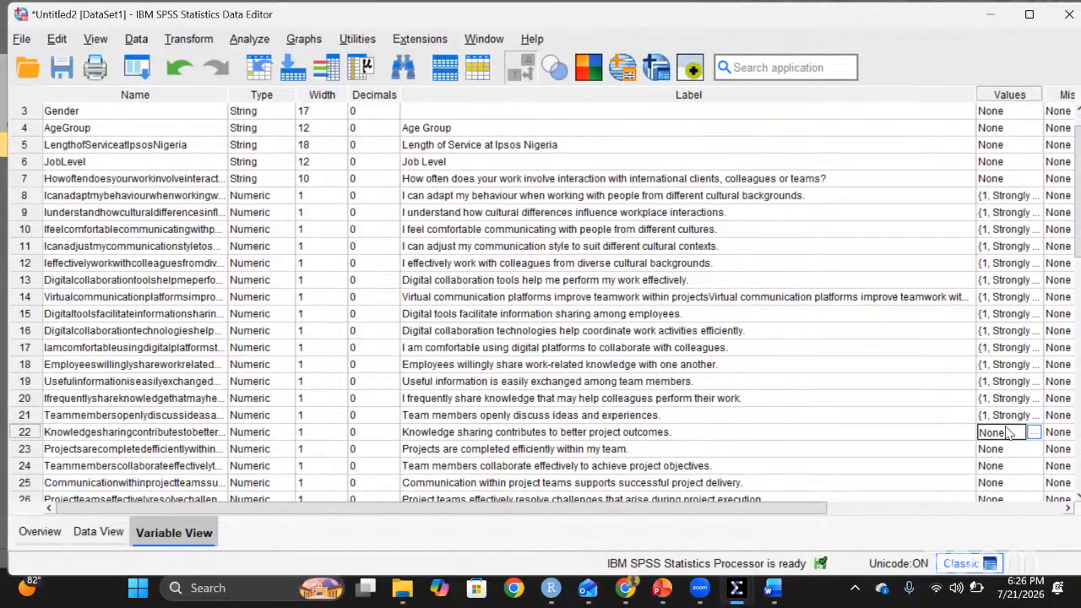
pyautogui.hotkey('ctrl', 'v')
# - Paste the copied agreement value labels onto variables 23 to 27, the project and team performance items
pyautogui.scroll(-1, 1008, 432)
pyautogui.click(1008, 433)
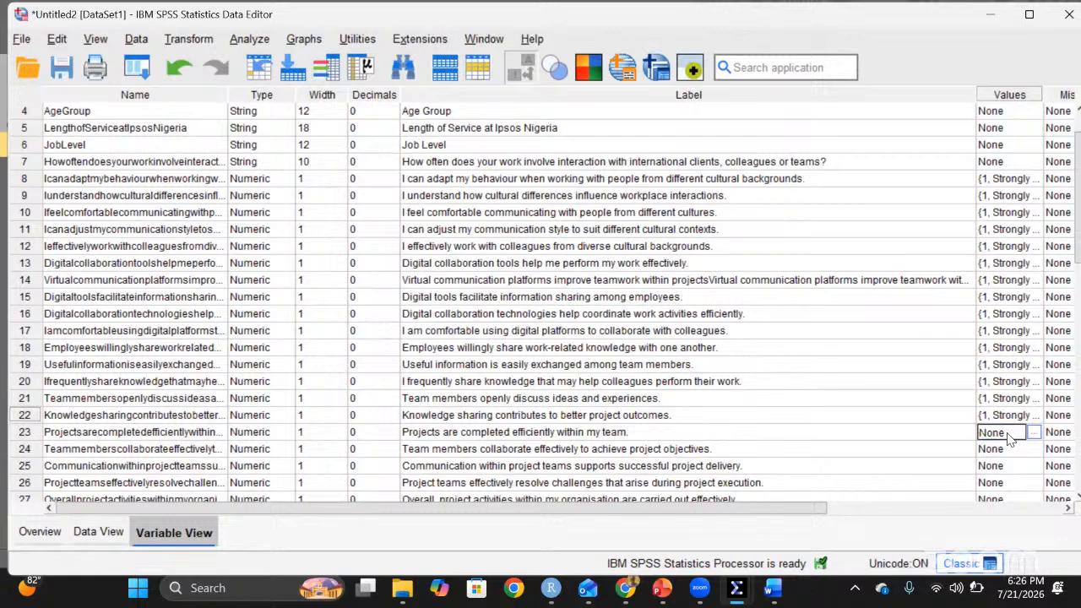
pyautogui.hotkey('ctrl', 'v')
pyautogui.scroll(-3, 1008, 422)
pyautogui.click(1008, 398)
pyautogui.hotkey('ctrl', 'v')
pyautogui.click(1011, 414)
pyautogui.hotkey('ctrl', 'v')
pyautogui.click(1013, 431)
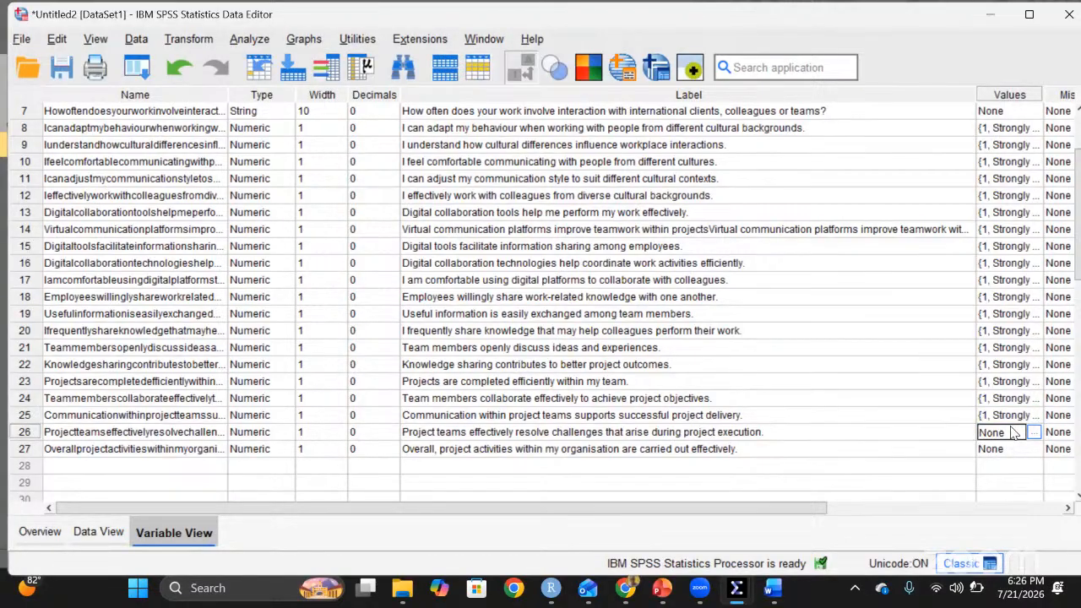
pyautogui.click(1013, 448)
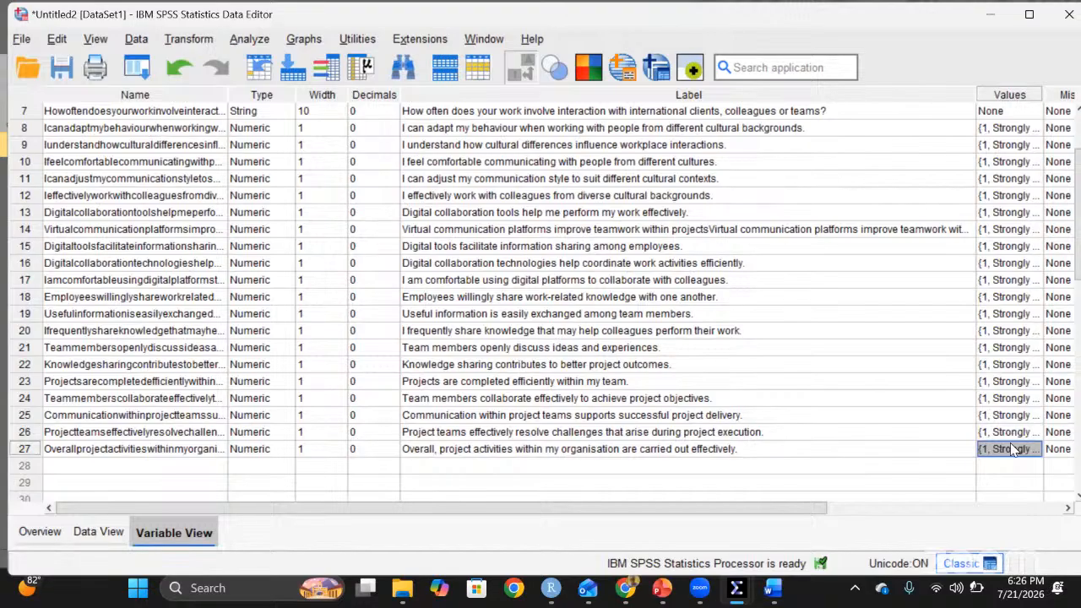
# - Show the case data, inspect case 5's "I can adapt my behaviour" response, and switch the display of value labels off
pyautogui.click(98, 532)
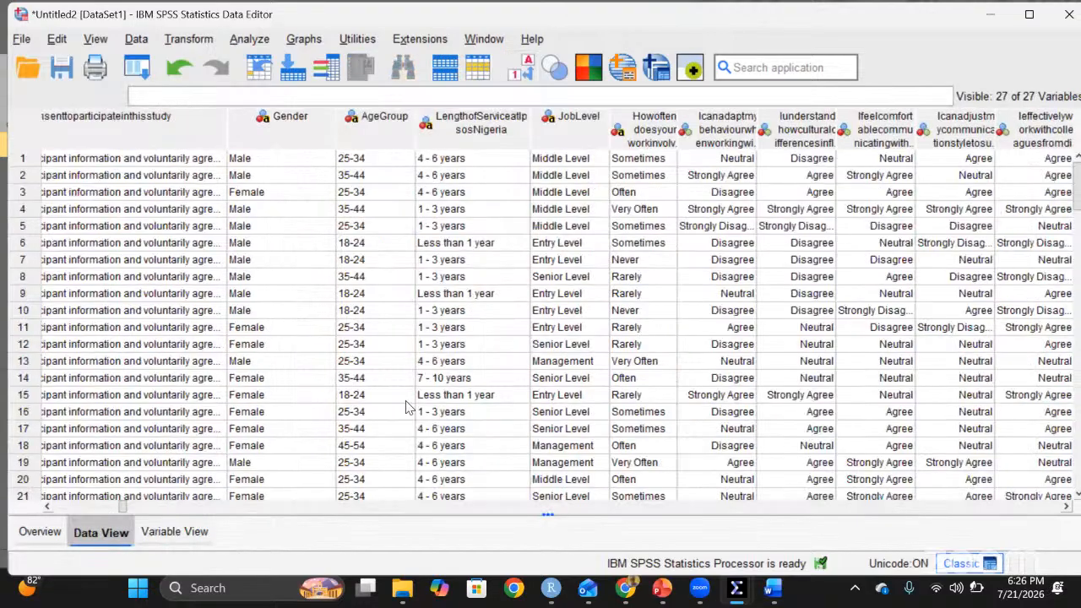
pyautogui.click(635, 260)
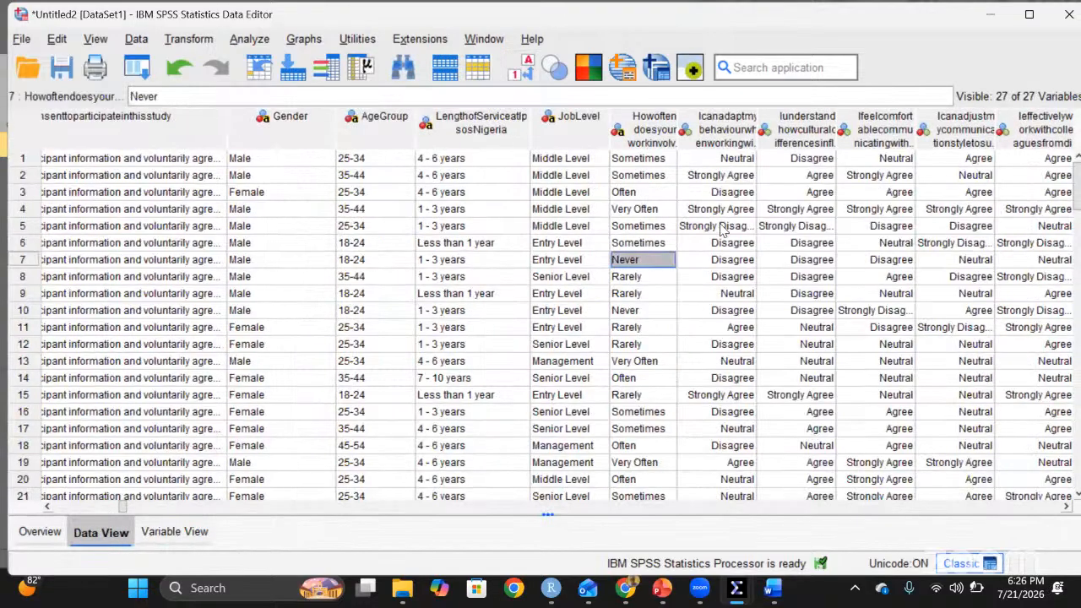
pyautogui.click(724, 227)
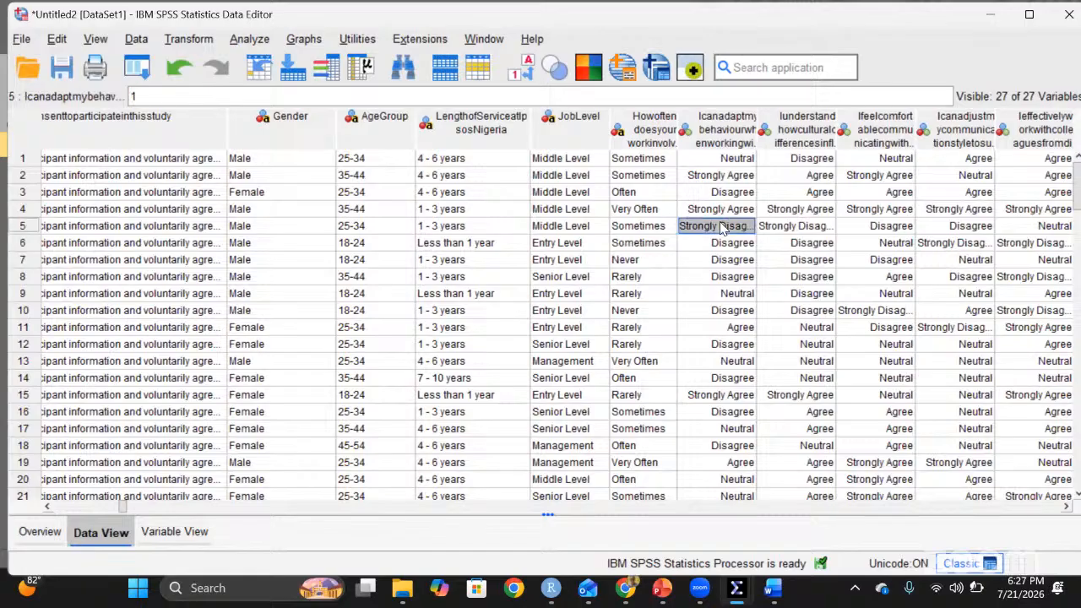
pyautogui.click(95, 39)
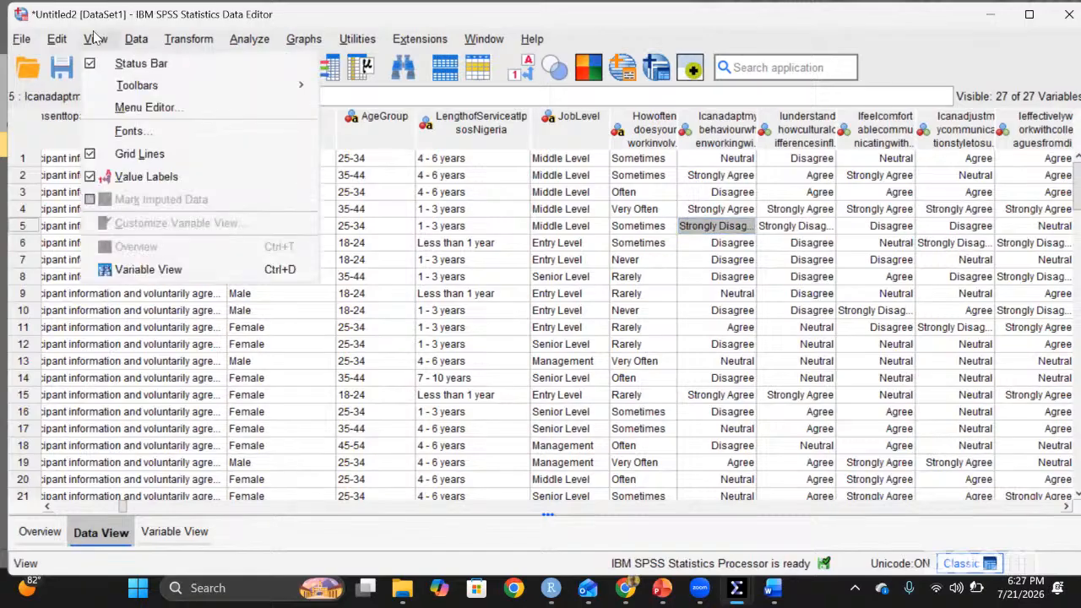
pyautogui.click(96, 177)
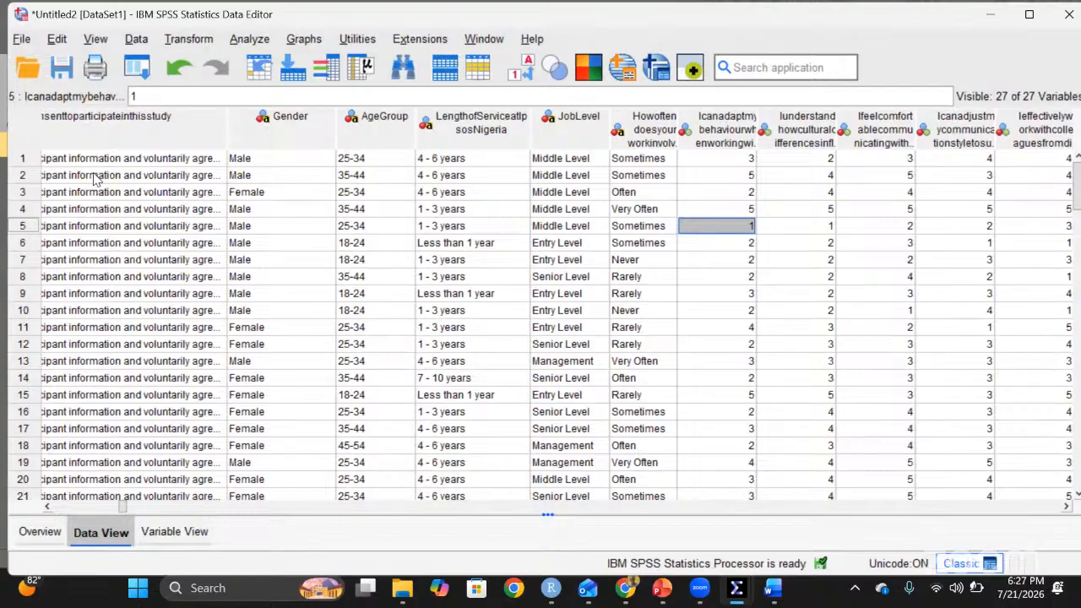
# - Examine the numeric codes of the "I can adapt my behaviour" item across the first ten cases, finishing at case 1
pyautogui.press('Down')
pyautogui.press('Down')
pyautogui.press('Down')
pyautogui.press('Down')
pyautogui.press('Up')
pyautogui.press('Up')
pyautogui.press('Up')
pyautogui.press('Up')
pyautogui.press('Up')
pyautogui.press('Up')
pyautogui.press('Up')
pyautogui.press('Up')
pyautogui.press('Down')
pyautogui.press('Down')
pyautogui.press('Down')
pyautogui.press('Down')
pyautogui.press('Down')
pyautogui.press('Down')
pyautogui.press('Down')
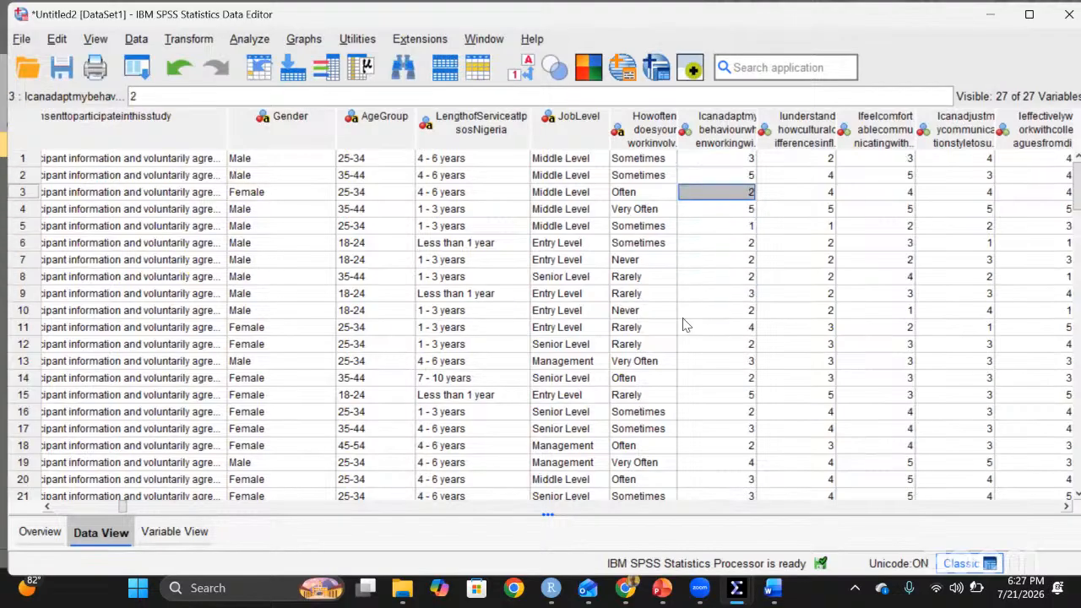
pyautogui.press('Down')
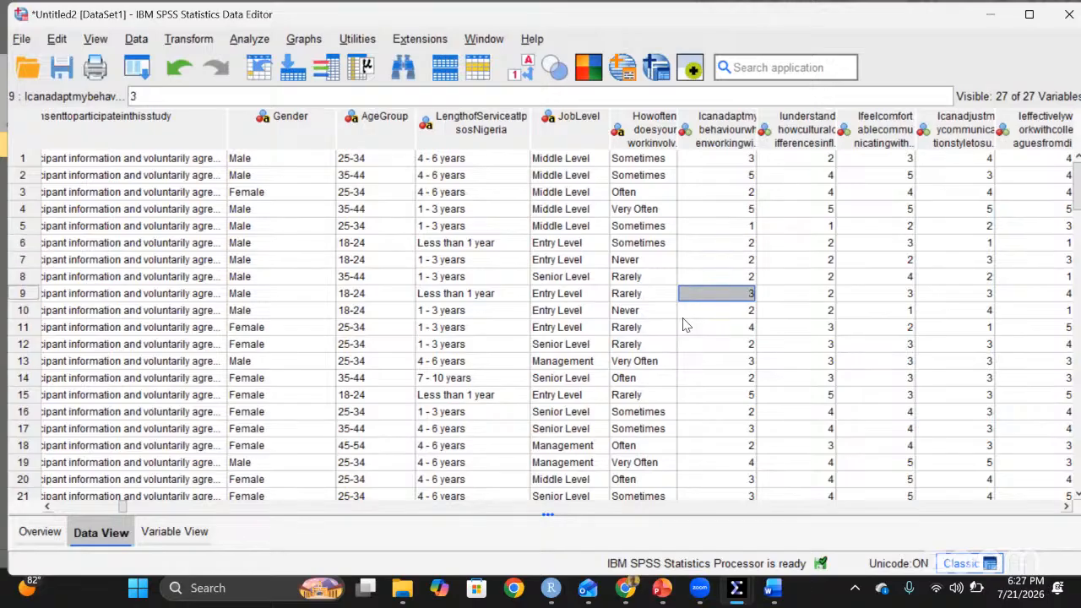
pyautogui.press('Down')
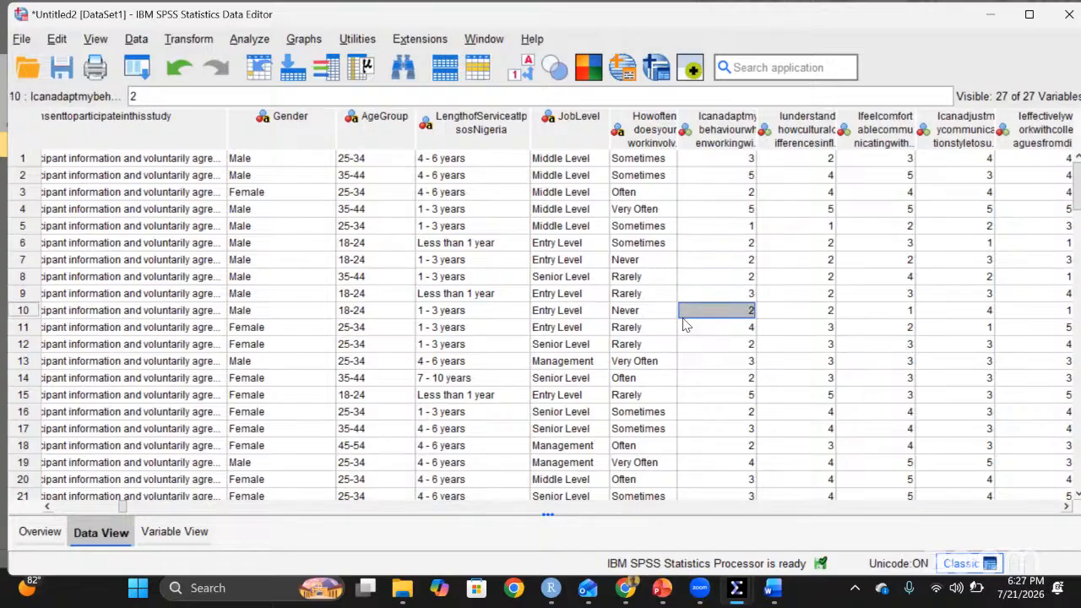
pyautogui.press('Up')
pyautogui.press('Up')
pyautogui.press('Up')
pyautogui.press('Up')
pyautogui.press('Up')
pyautogui.press('Up')
pyautogui.press('Up')
pyautogui.press('Up')
pyautogui.press('Up')
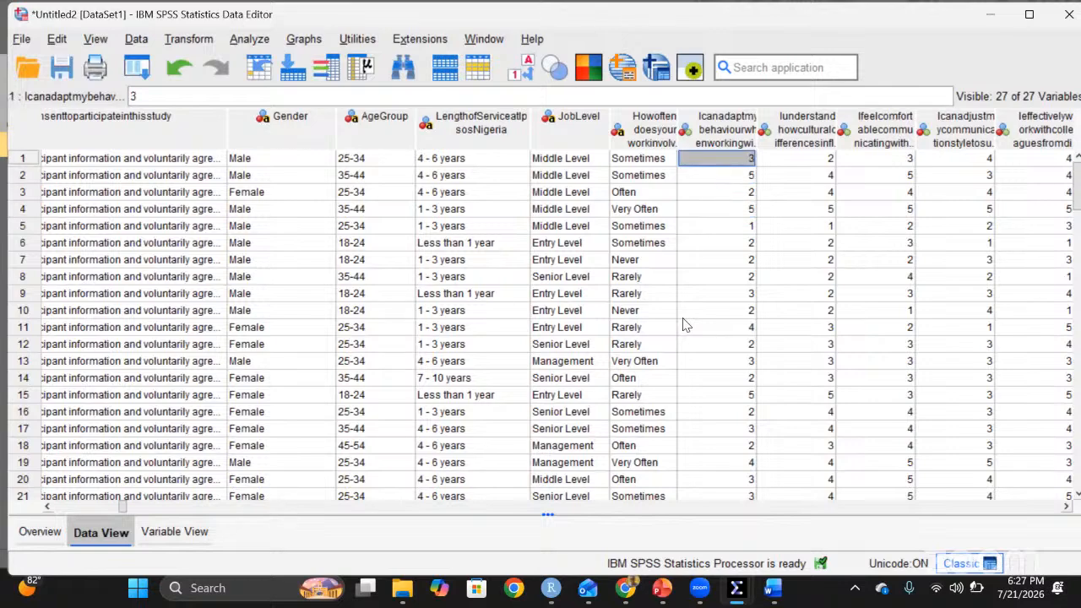
# - Switch the value labels back on to check case 2's "I can adapt my behaviour" response, and return the display to numeric codes
pyautogui.click(96, 38)
pyautogui.click(101, 176)
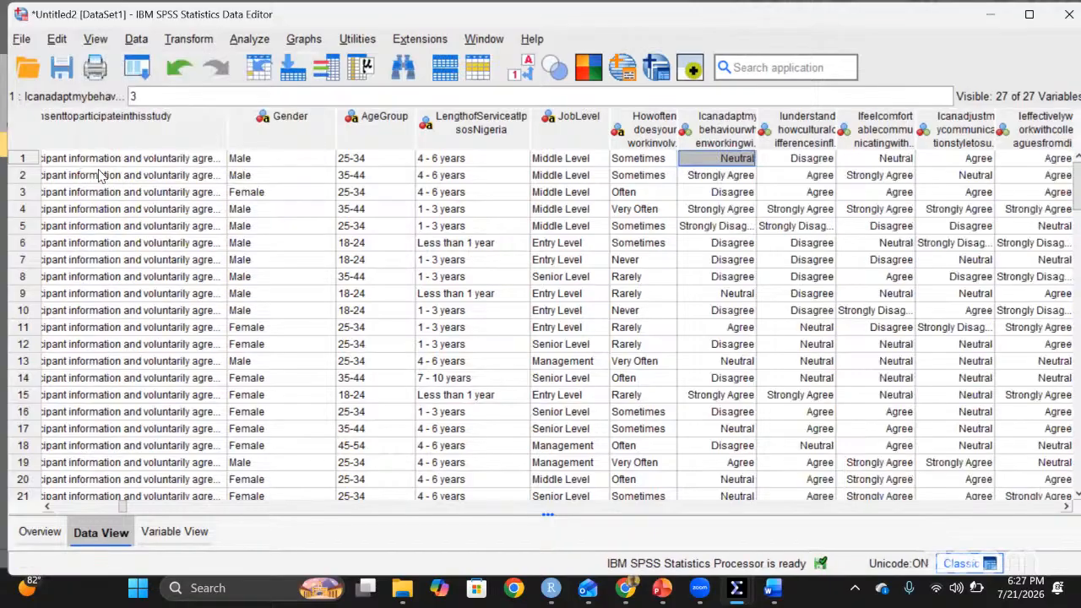
pyautogui.click(742, 178)
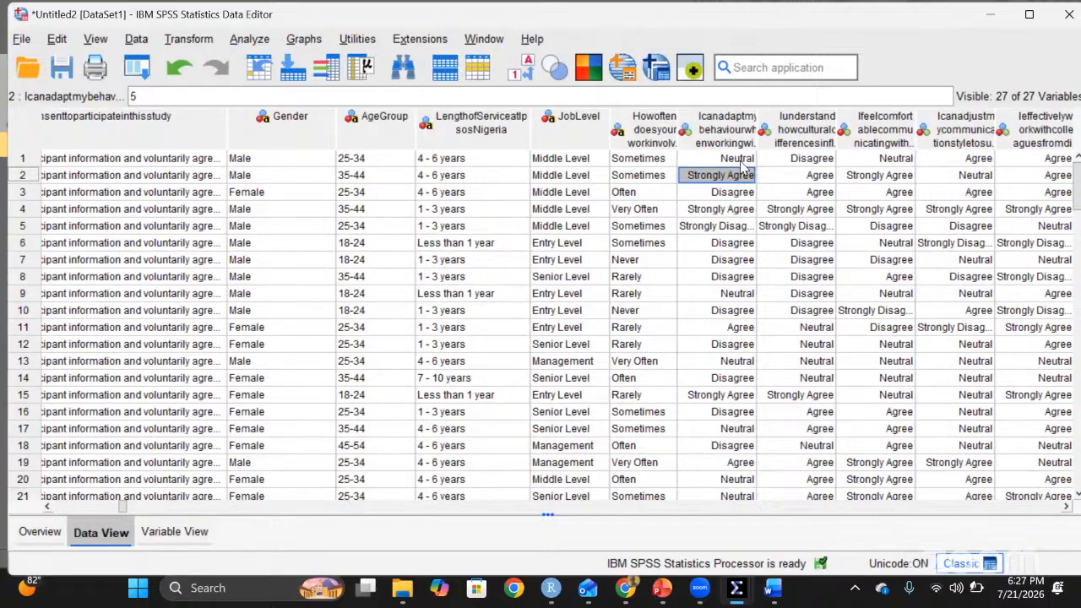
pyautogui.click(94, 42)
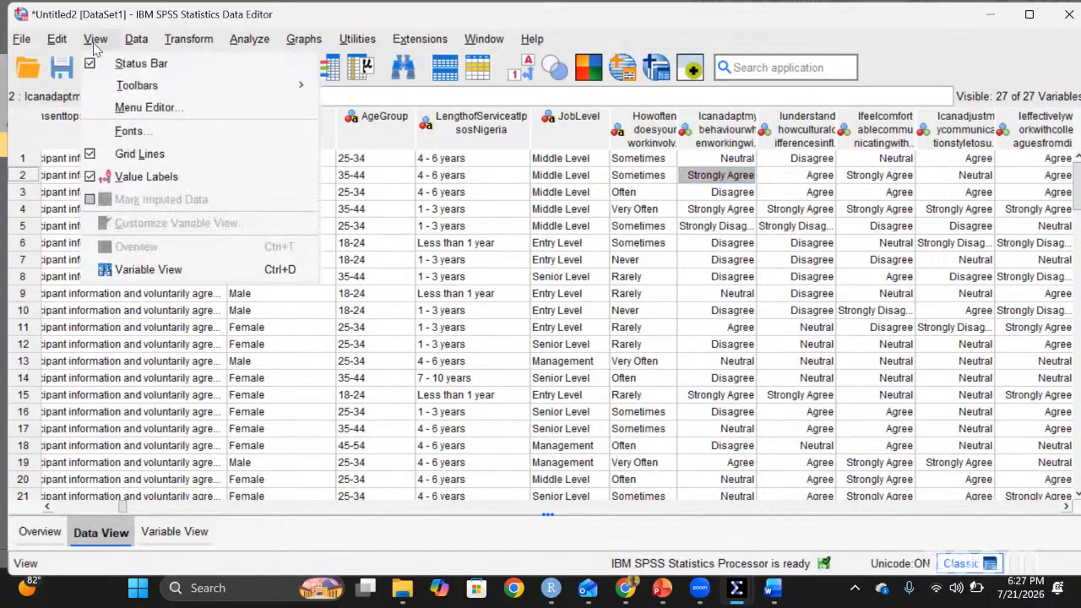
pyautogui.click(92, 179)
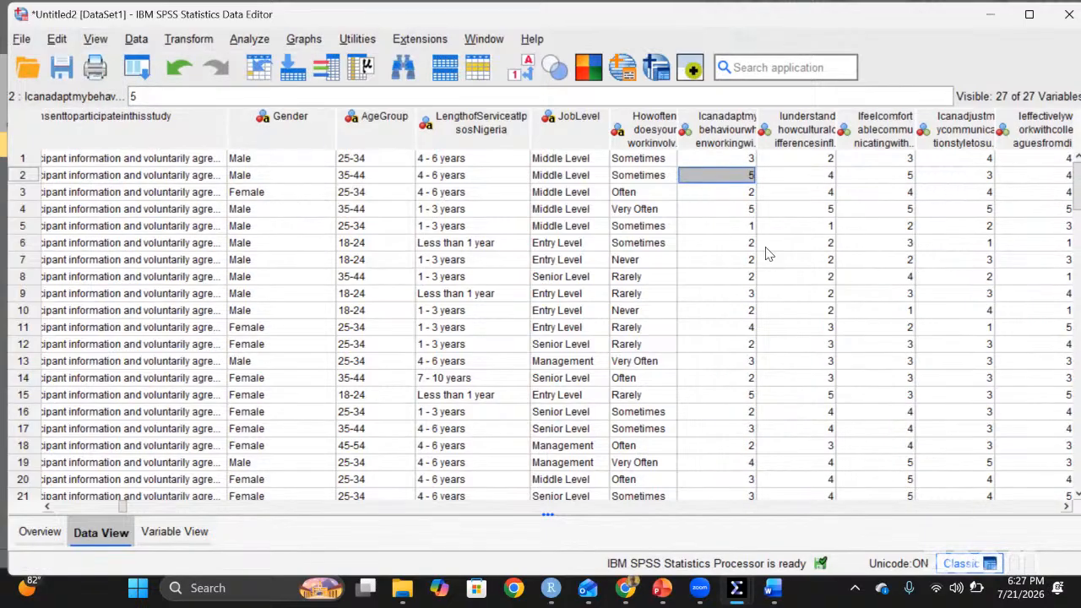
# - Examine case 5's "I can adapt my behaviour" code and case 1's numeric codes across the following Likert items
pyautogui.click(740, 227)
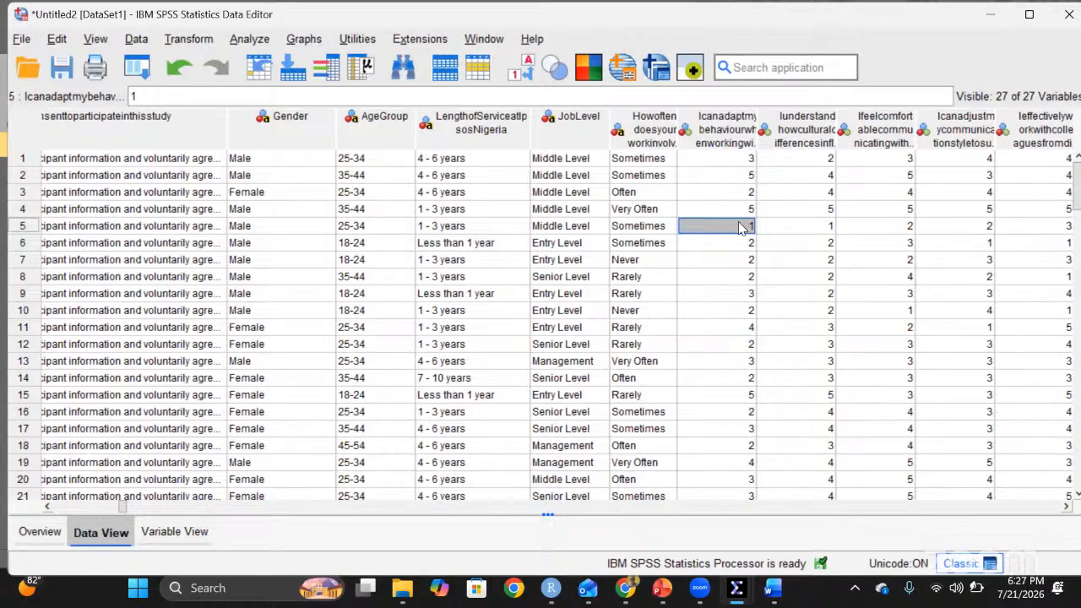
pyautogui.click(720, 164)
pyautogui.press('Right')
pyautogui.press('Right')
pyautogui.press('Right')
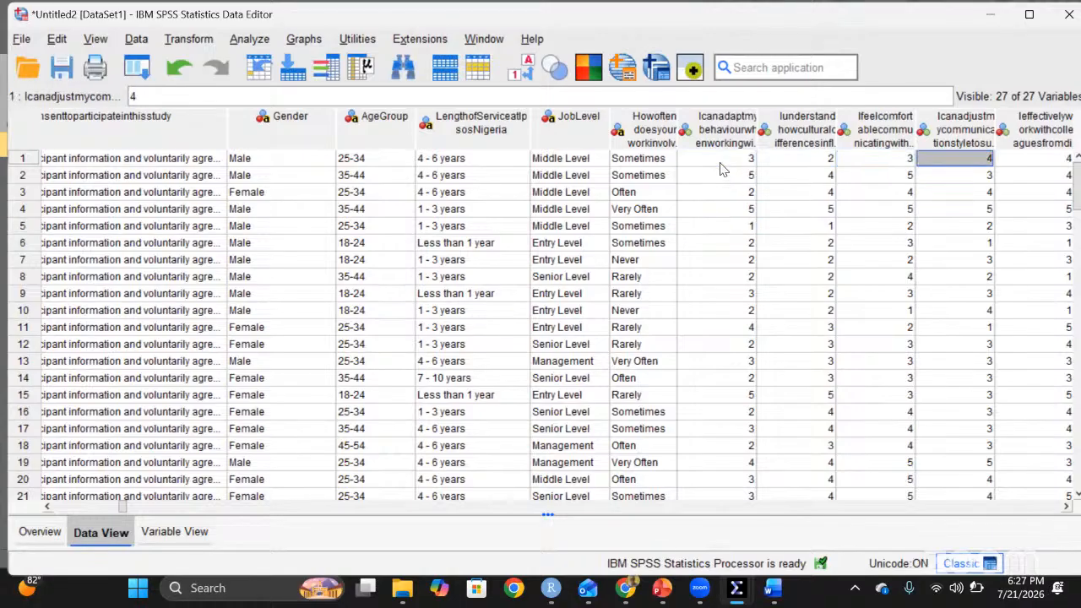
pyautogui.press('Right')
pyautogui.press('Right')
pyautogui.press('Right')
pyautogui.press('Left')
pyautogui.press('Left')
pyautogui.press('Left')
pyautogui.press('Left')
pyautogui.press('Left')
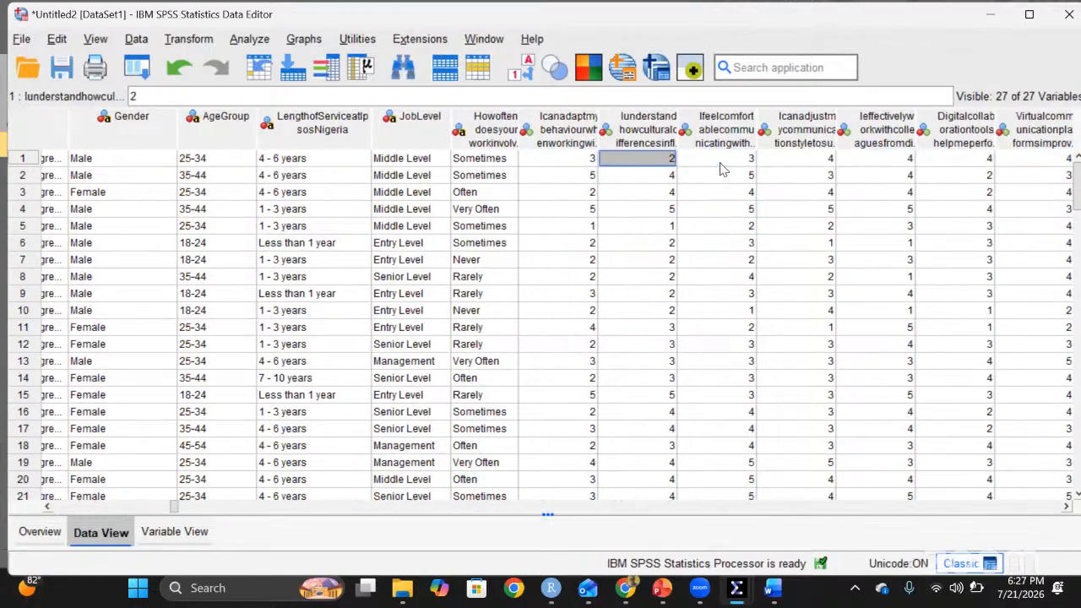
pyautogui.press('Left')
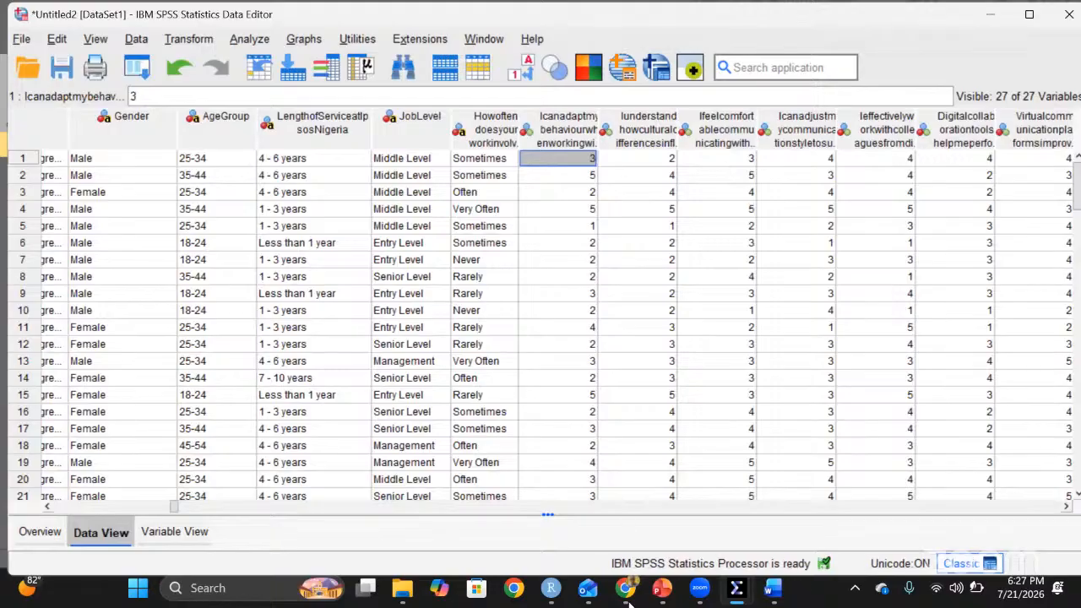
pyautogui.moveTo(628, 602)
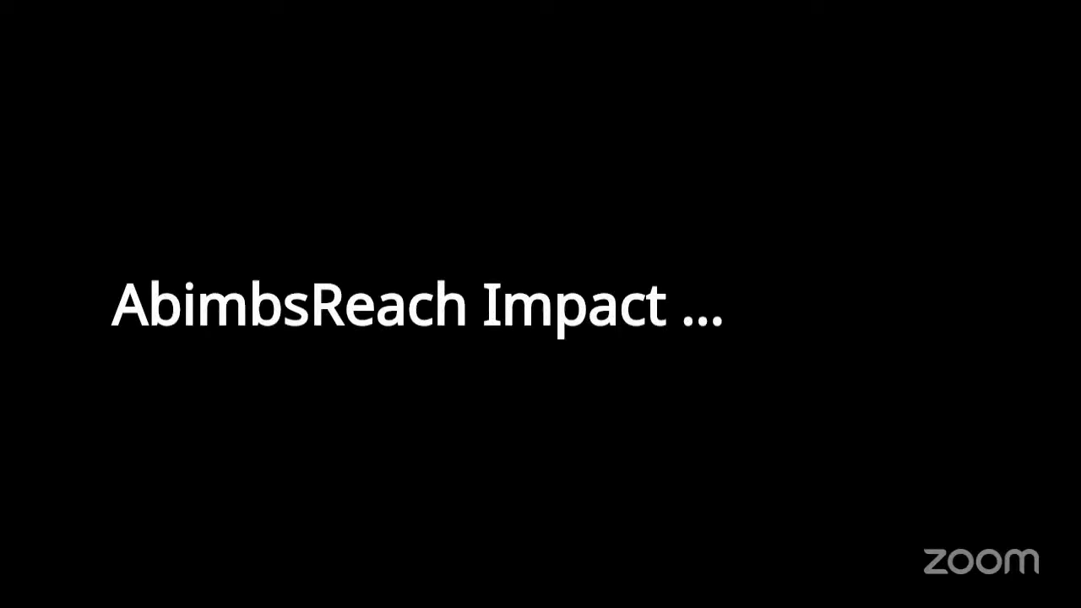
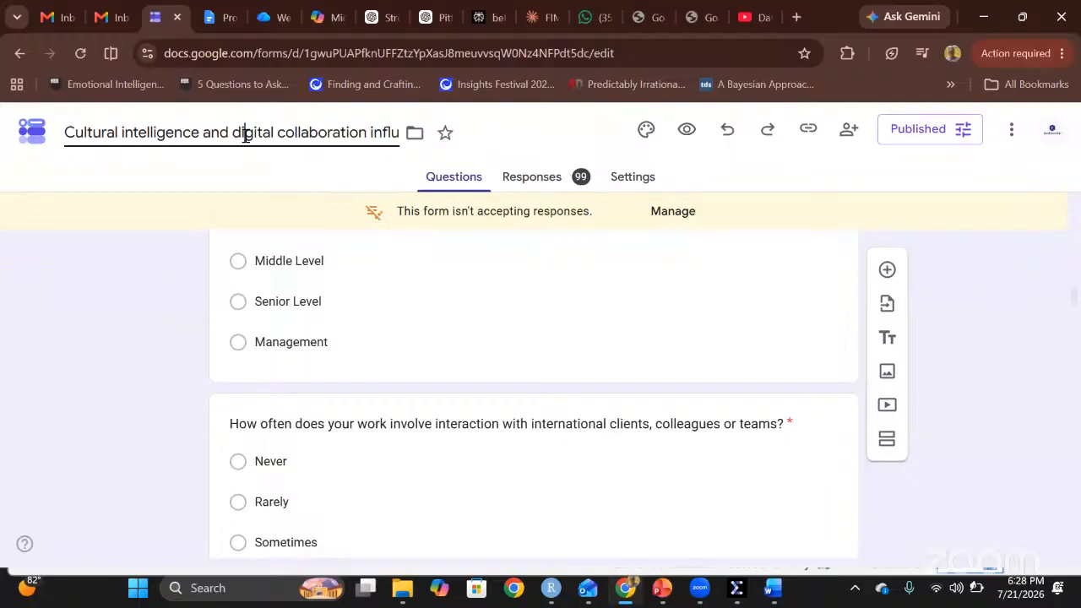
# - Read the complete title of the questionnaire in Google Forms through to its end
pyautogui.press('Right')
pyautogui.press('Right')
pyautogui.press('Right')
pyautogui.press('Right')
pyautogui.press('Right')
pyautogui.press('Right')
pyautogui.press('Right')
pyautogui.press('Right')
pyautogui.press('Right')
pyautogui.press('Right')
pyautogui.press('Right')
pyautogui.press('Right')
pyautogui.press('Right')
pyautogui.press('Right')
pyautogui.press('Right')
pyautogui.press('Right')
pyautogui.press('Right')
pyautogui.press('Right')
pyautogui.press('Right')
pyautogui.press('Right')
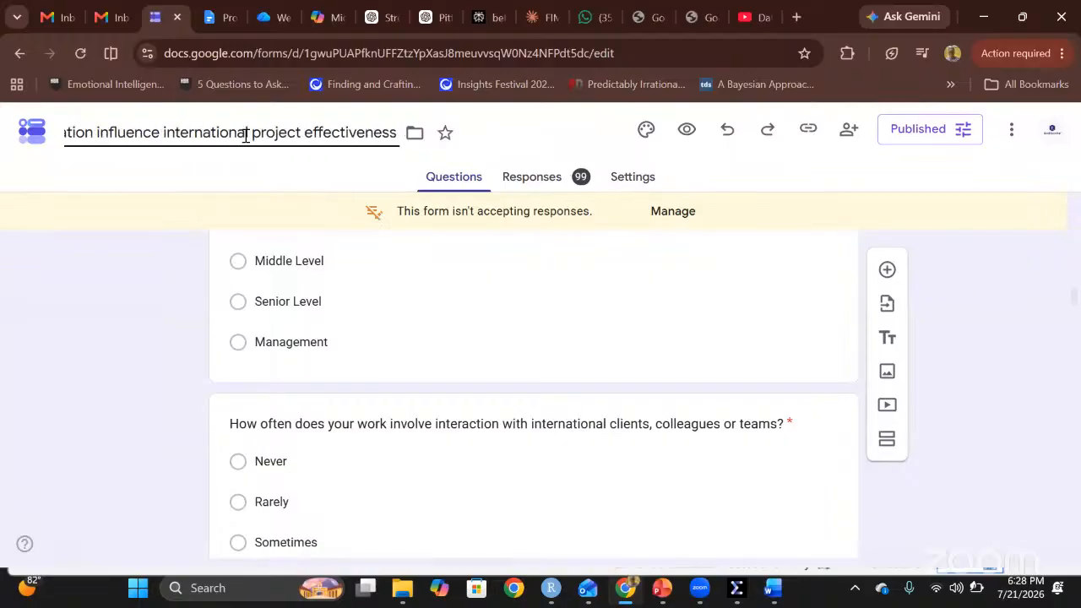
# - Examine "SECTION B: CULTURAL INTELLIGENCE" with its response scale and the range of statements it contains
pyautogui.scroll(-5, 279, 257)
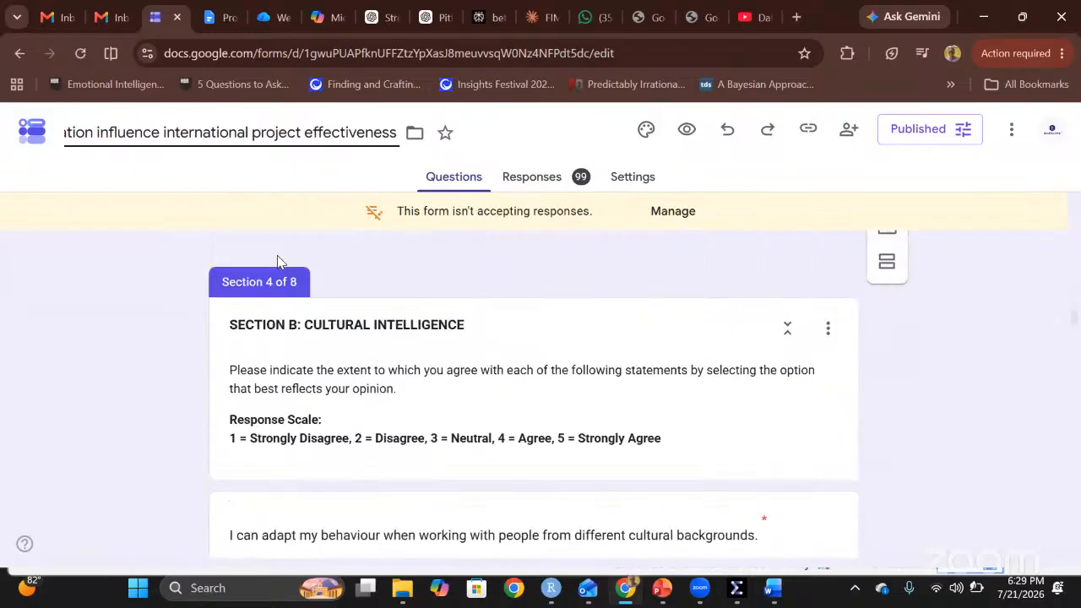
pyautogui.click(346, 295)
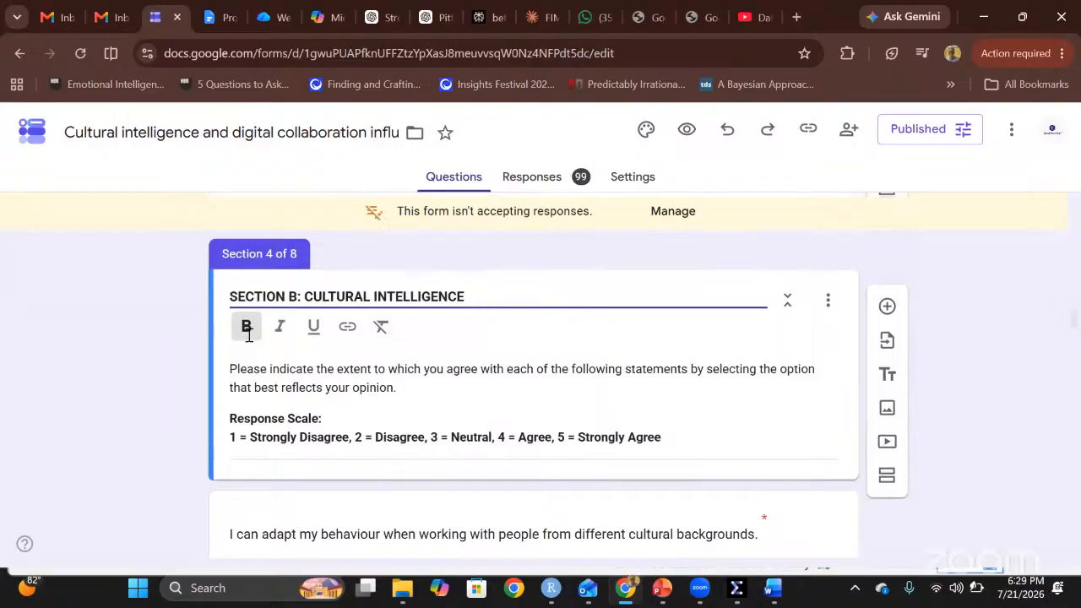
pyautogui.click(133, 405)
pyautogui.scroll(-3, 131, 405)
pyautogui.scroll(-4, 314, 330)
pyautogui.scroll(-5, 316, 426)
pyautogui.scroll(-1, 317, 426)
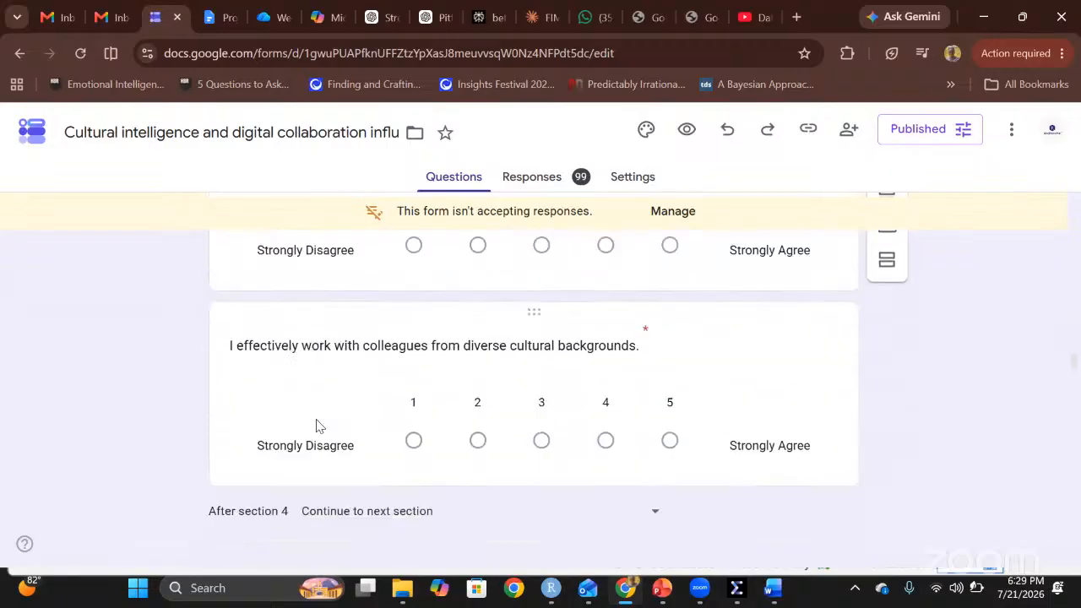
pyautogui.scroll(7, 316, 425)
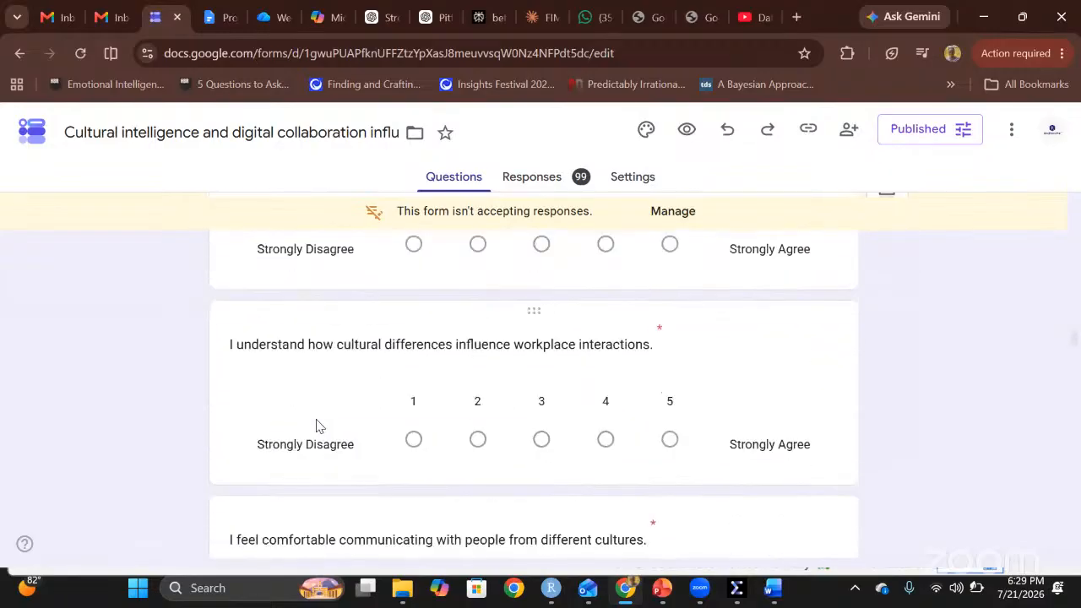
pyautogui.scroll(3, 317, 426)
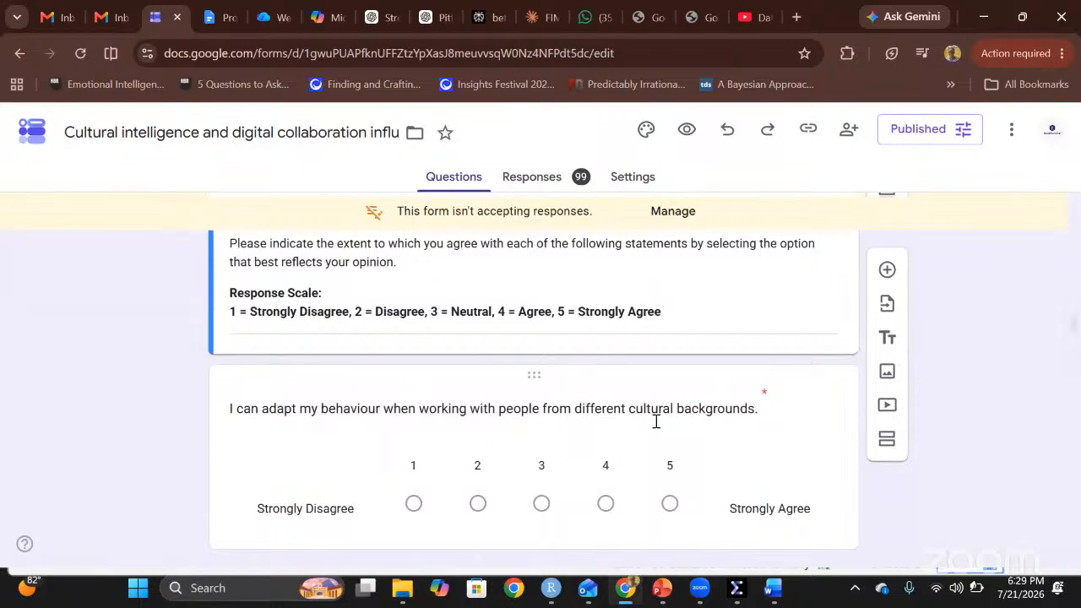
# - Review the Cultural Intelligence statements one by one to the end of section 4, and return to the section heading
pyautogui.scroll(-4, 656, 420)
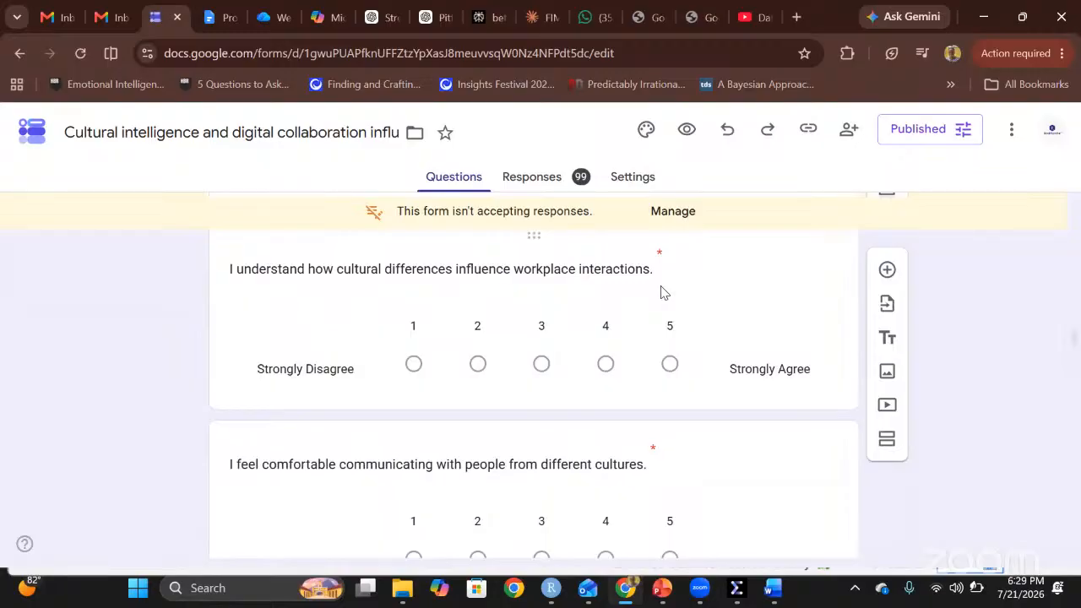
pyautogui.scroll(-1, 661, 292)
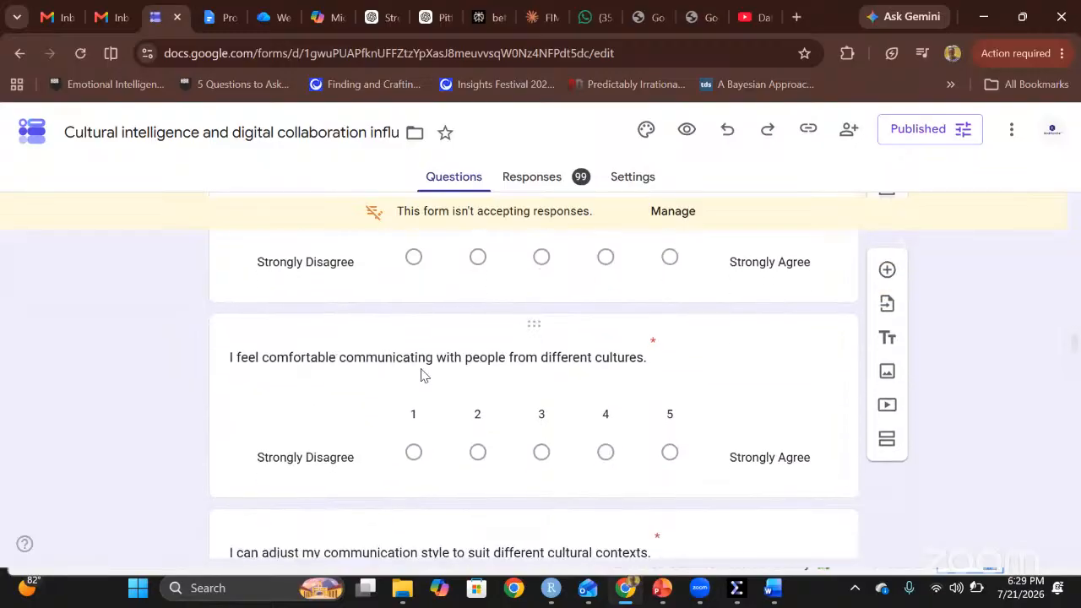
pyautogui.scroll(-2, 556, 395)
pyautogui.scroll(-2, 557, 395)
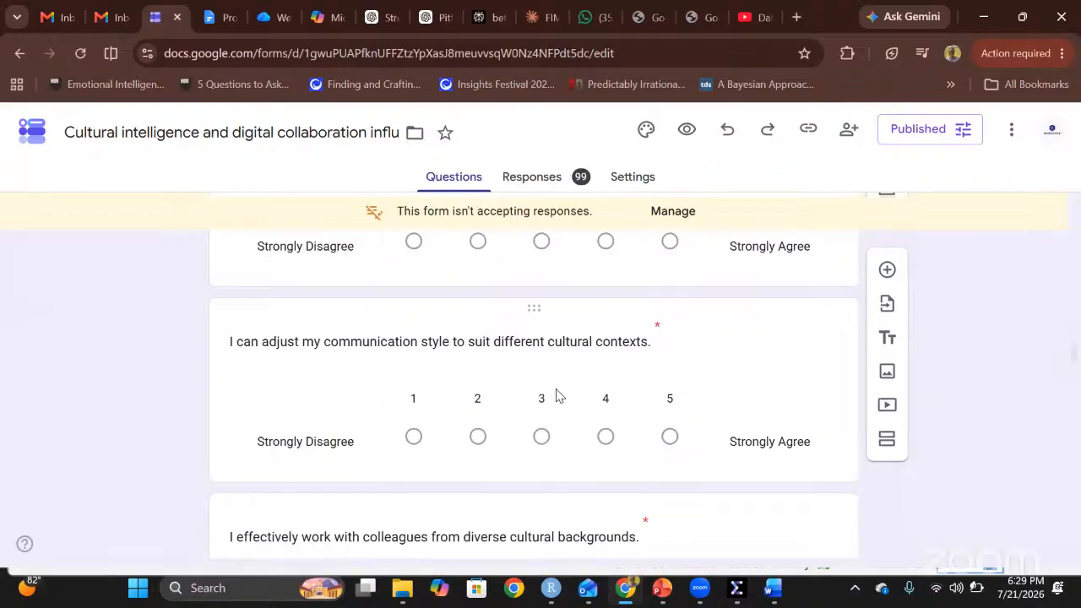
pyautogui.scroll(-3, 557, 396)
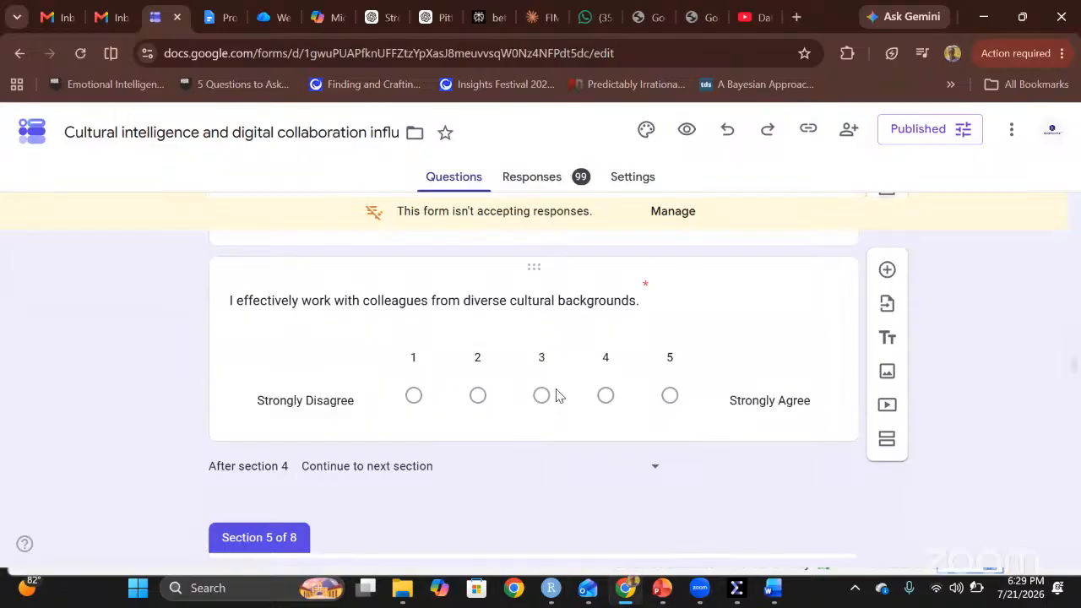
pyautogui.scroll(5, 556, 395)
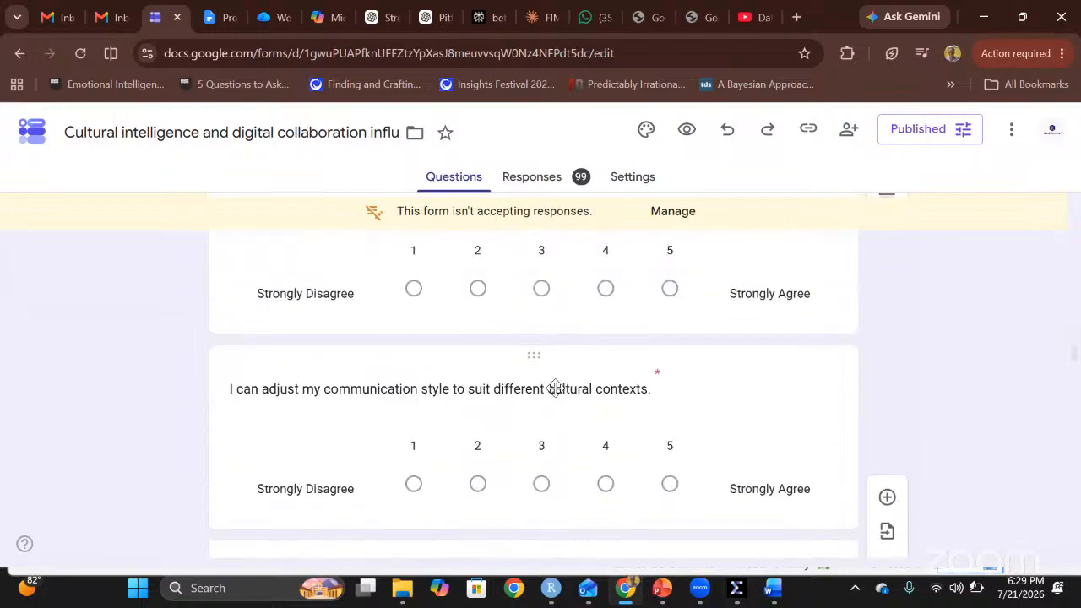
pyautogui.scroll(5, 557, 395)
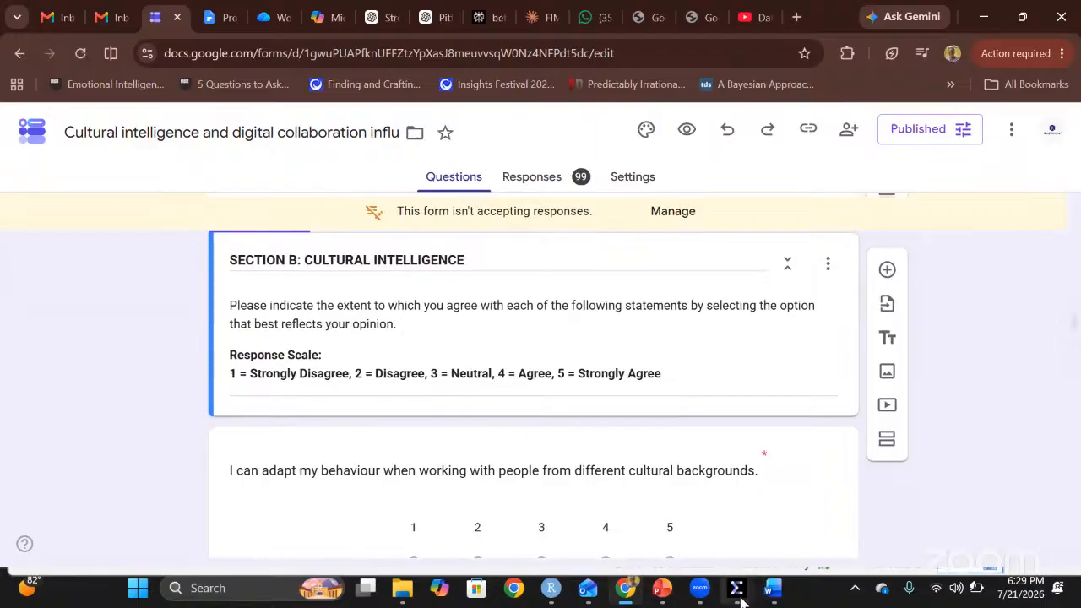
# - Switch to the Untitled2 dataset in SPSS and show the variable definition of the "I can adapt my behaviour" item
pyautogui.moveTo(739, 594)
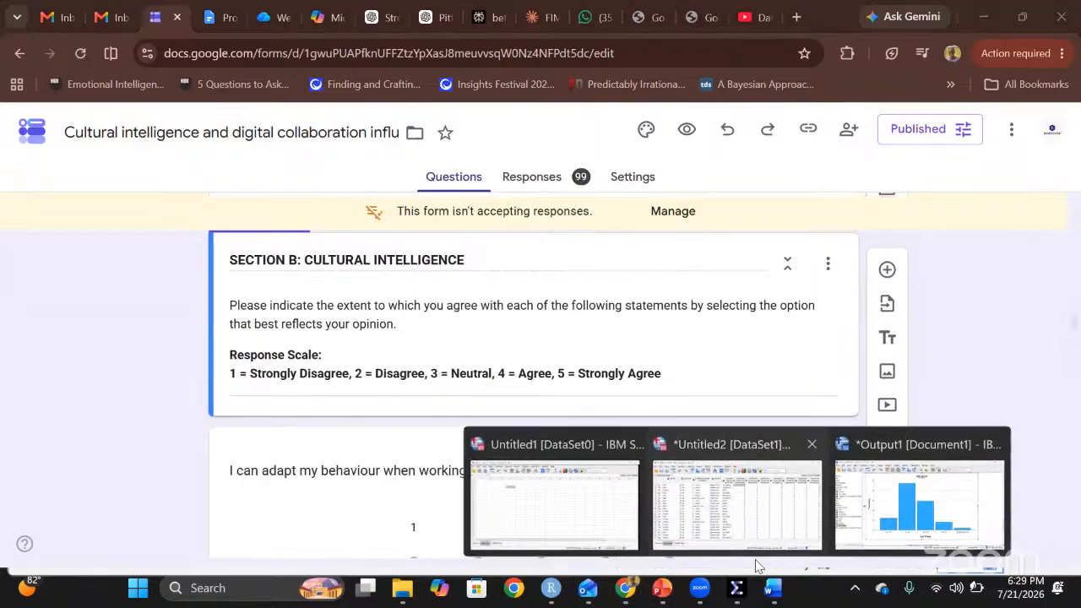
pyautogui.click(737, 505)
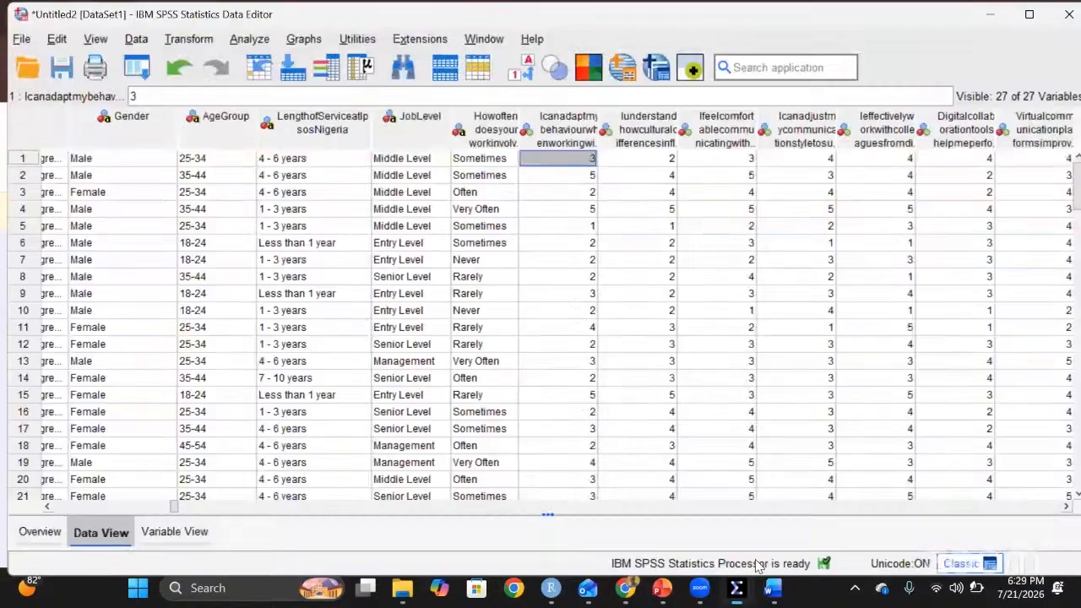
pyautogui.click(562, 142)
pyautogui.hotkey('ctrl', 't')
pyautogui.scroll(3, 97, 177)
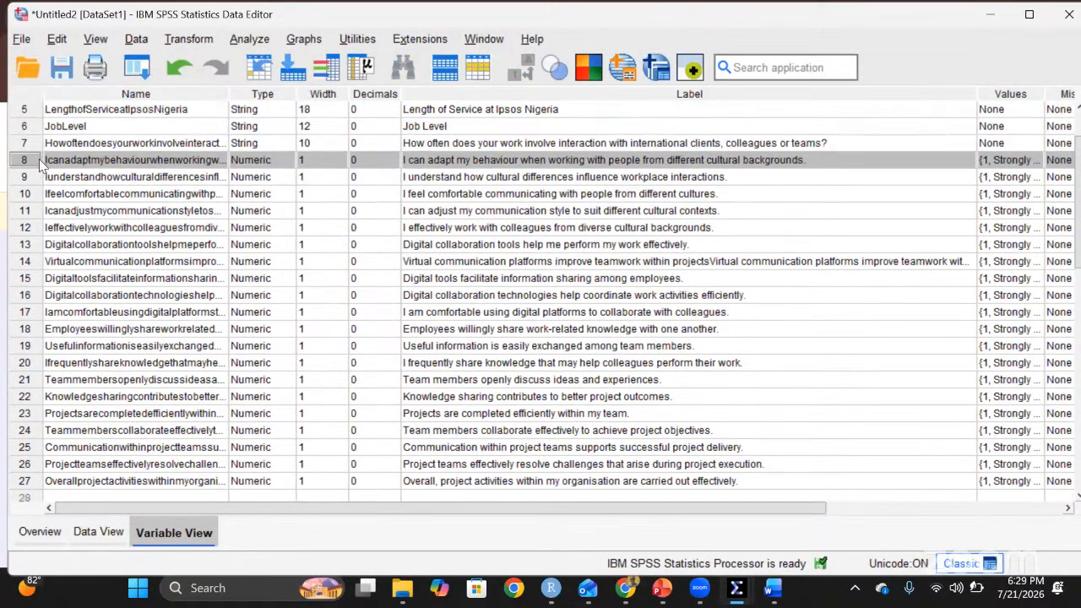
# - Go through the five cultural intelligence variables in rows 8 to 12, and maximize the data editor window
pyautogui.click(76, 175)
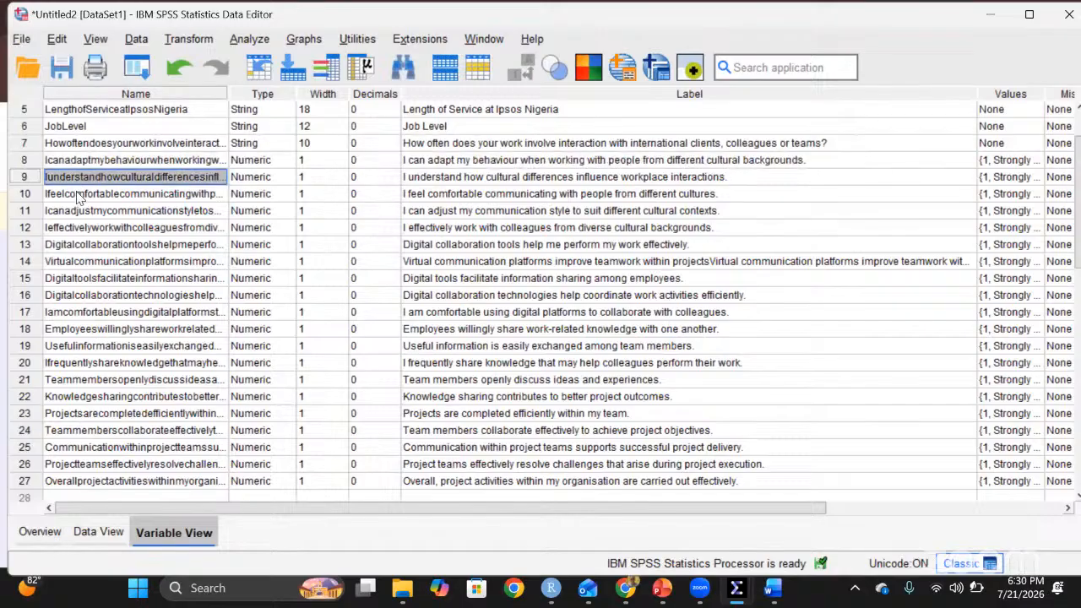
pyautogui.click(81, 194)
pyautogui.click(76, 213)
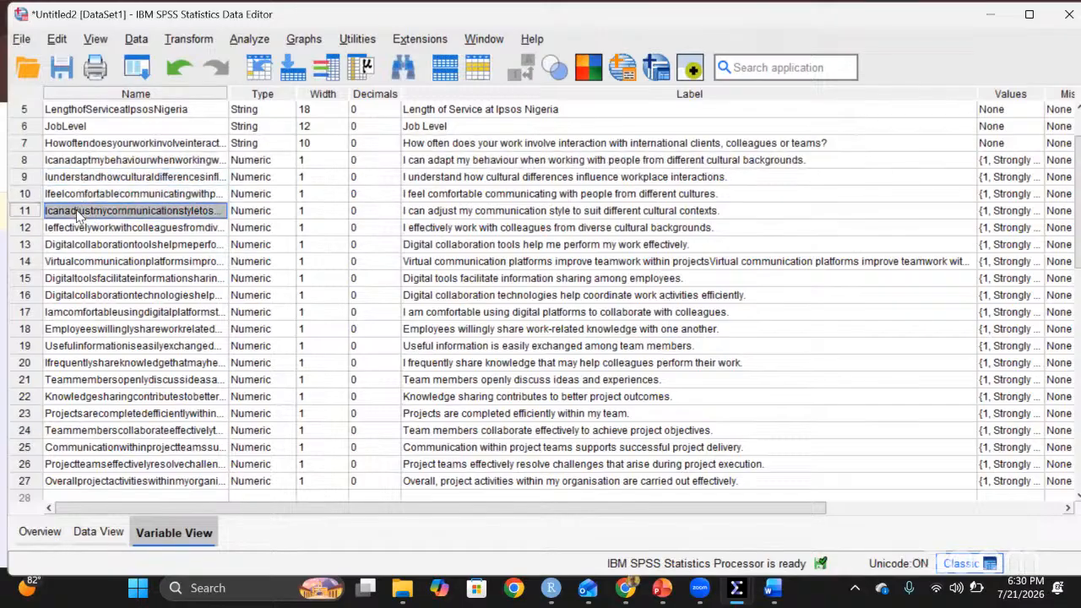
pyautogui.click(81, 230)
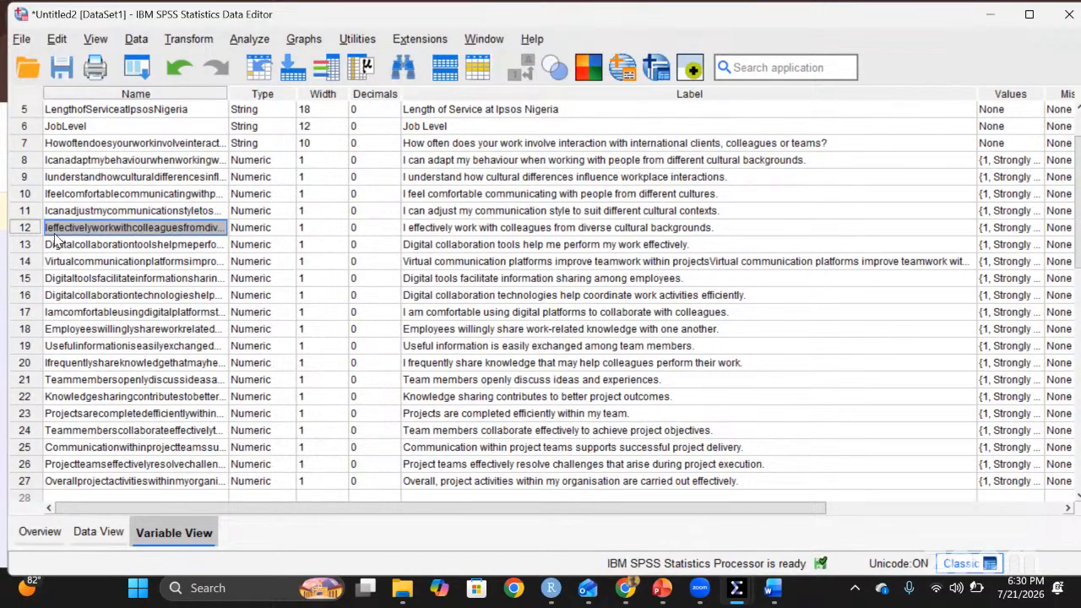
pyautogui.click(104, 163)
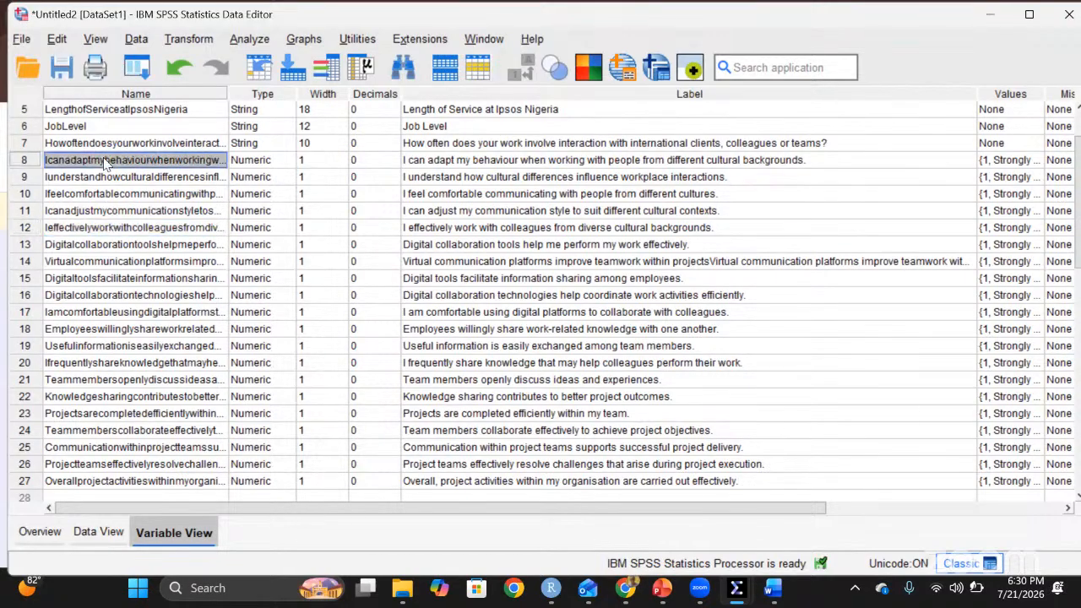
pyautogui.press('Down')
pyautogui.press('Down')
pyautogui.press('Down')
pyautogui.press('Down')
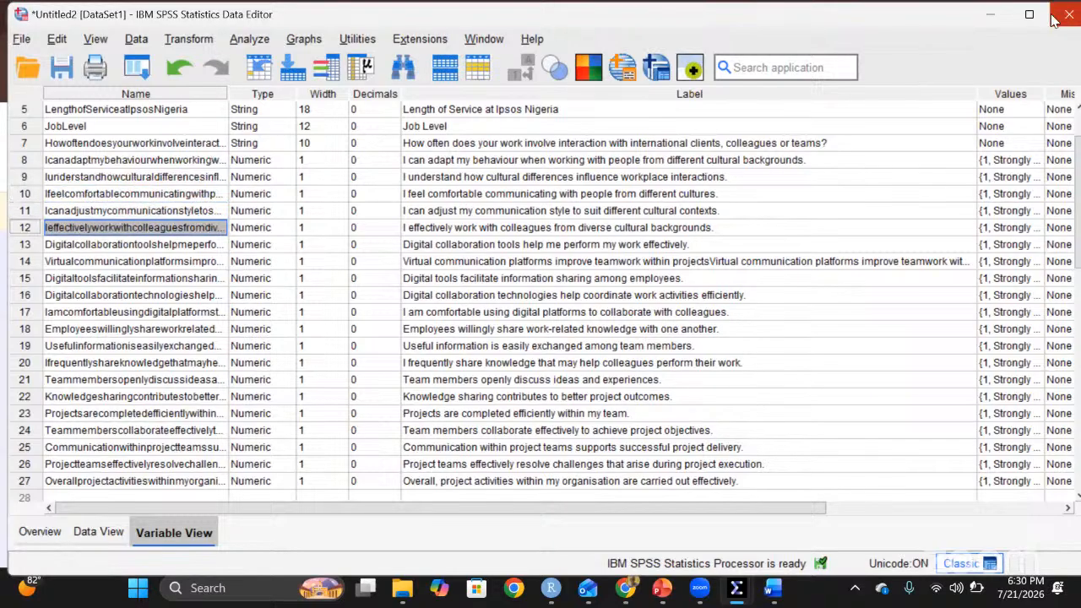
pyautogui.click(1025, 23)
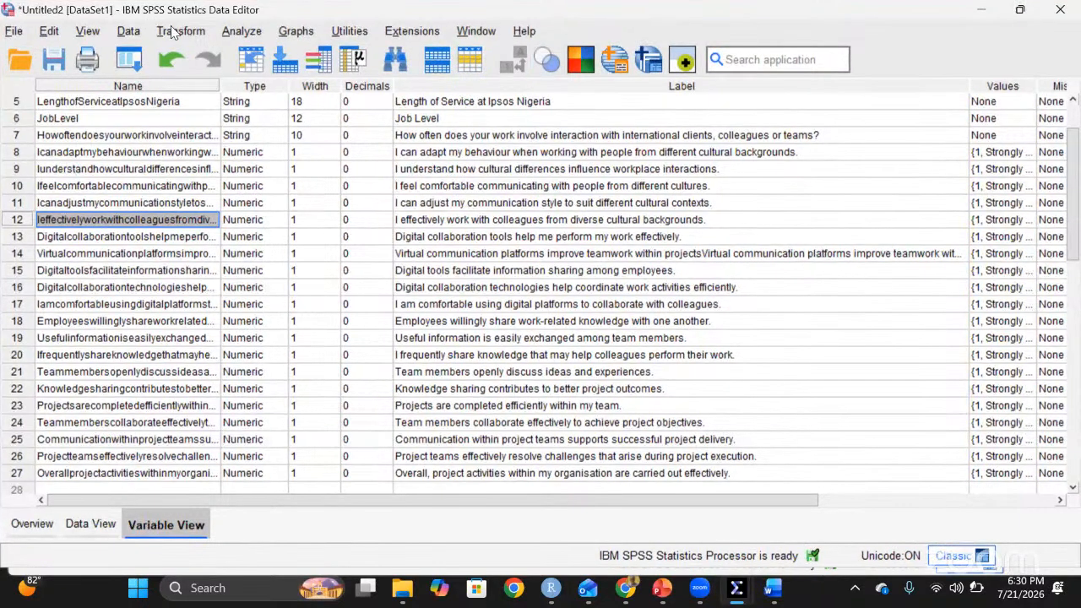
pyautogui.click(128, 31)
pyautogui.click(126, 39)
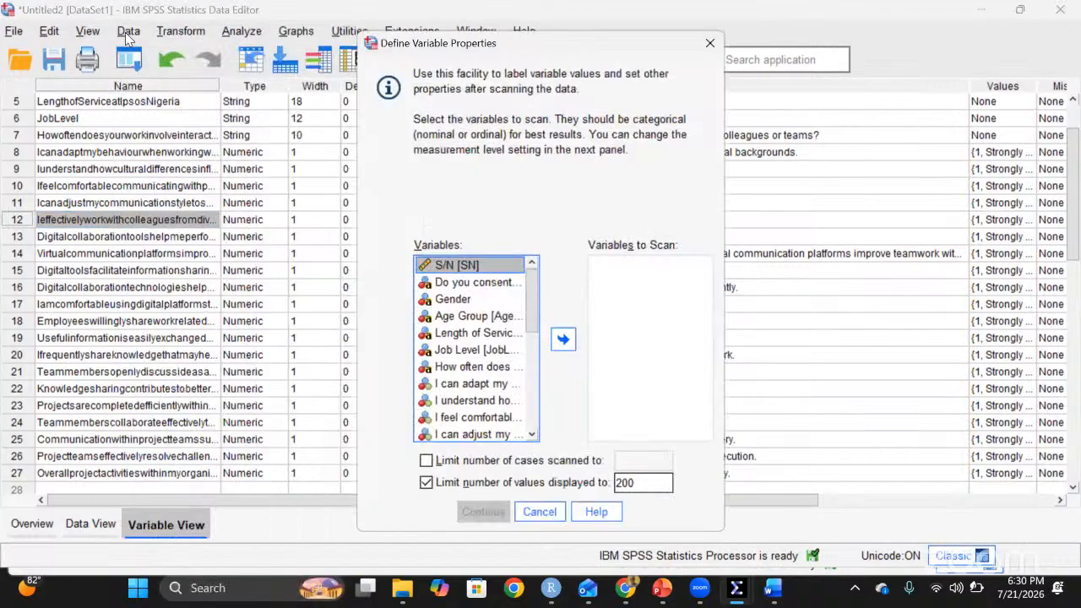
pyautogui.click(710, 43)
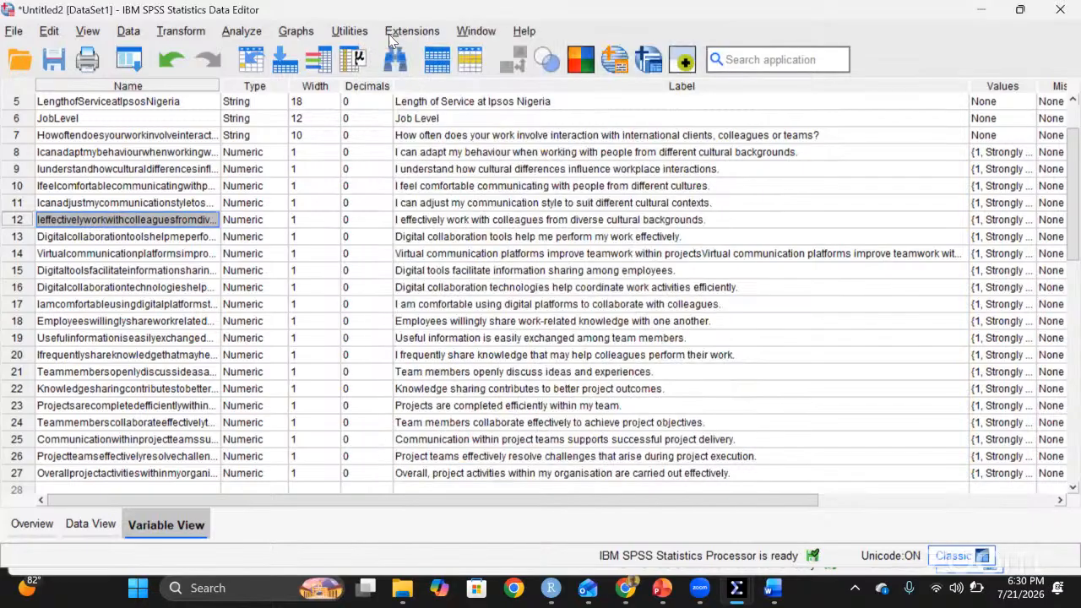
pyautogui.click(130, 34)
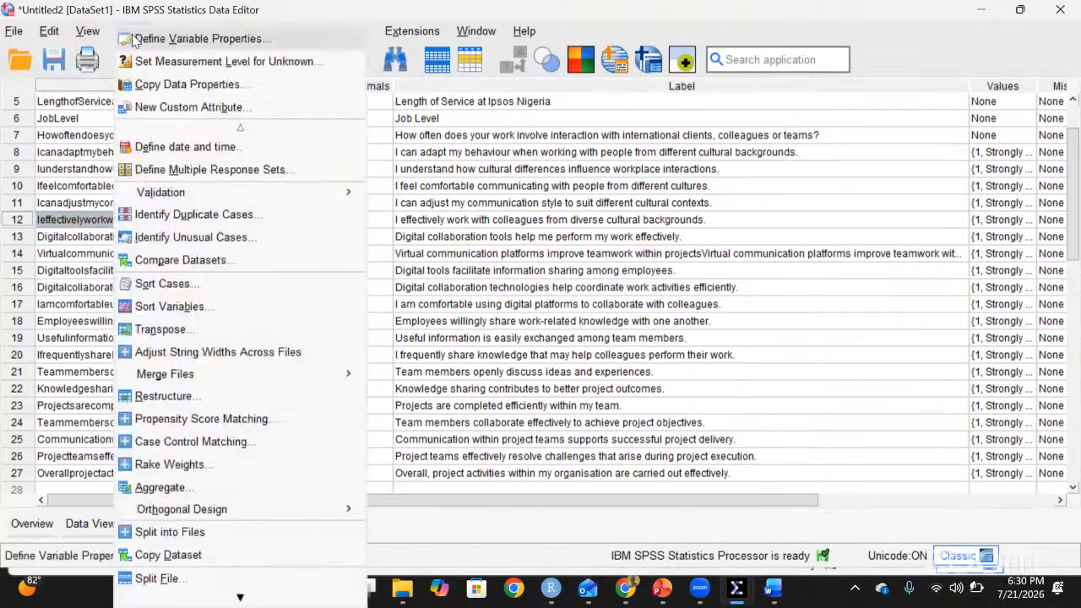
pyautogui.click(481, 173)
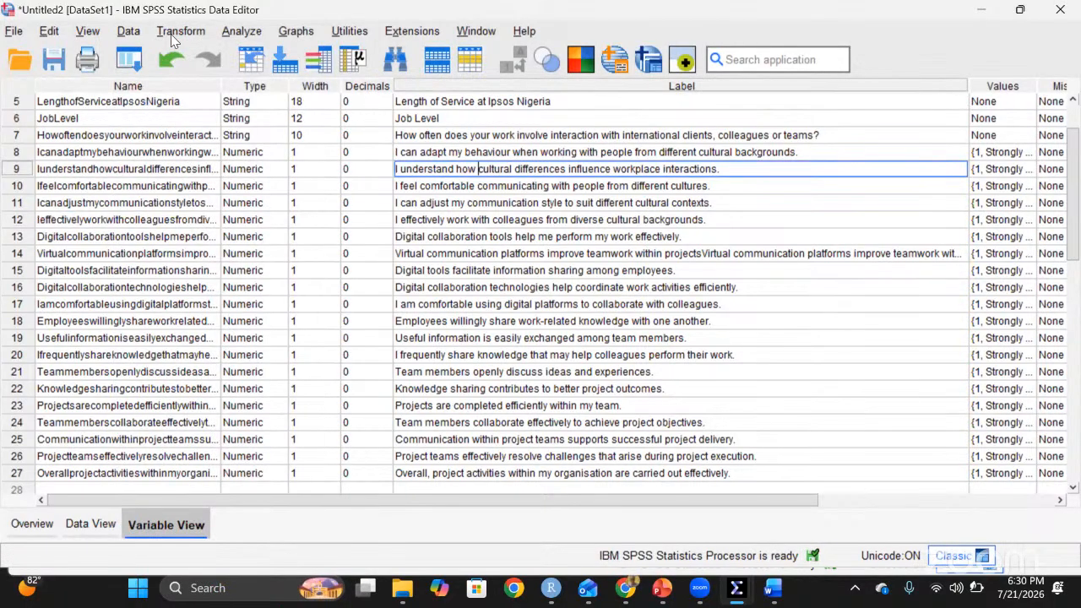
pyautogui.click(170, 34)
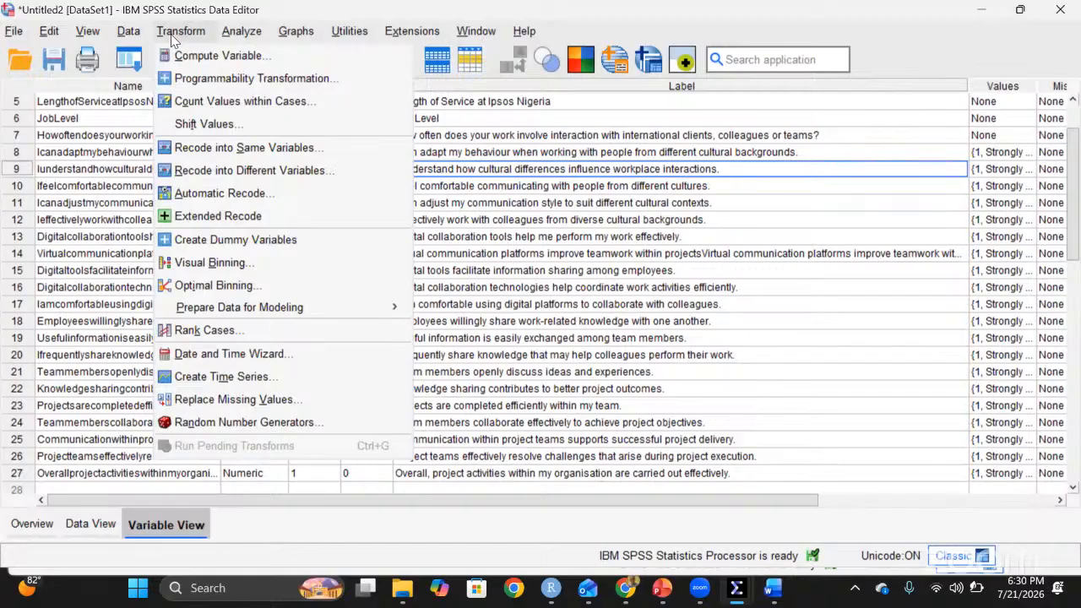
pyautogui.moveTo(133, 35)
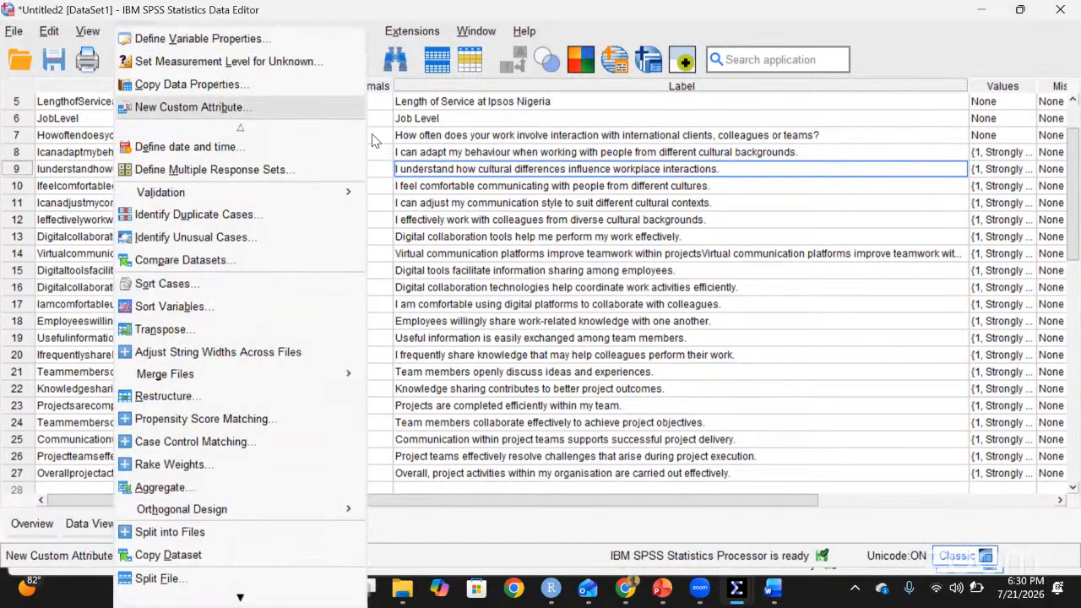
pyautogui.click(528, 172)
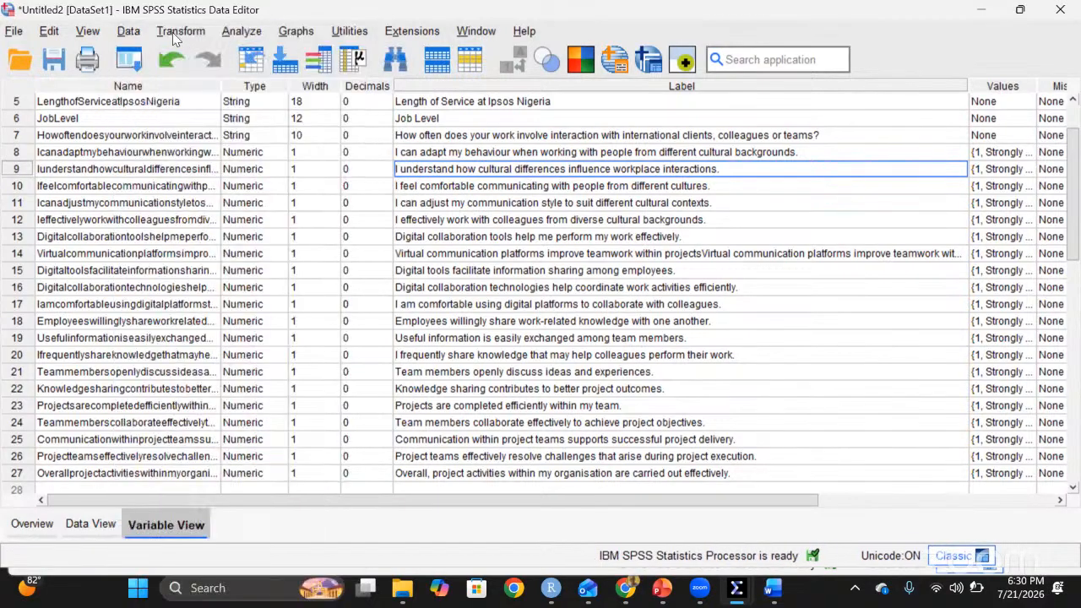
# - Open the Compute Variable dialog
pyautogui.click(180, 31)
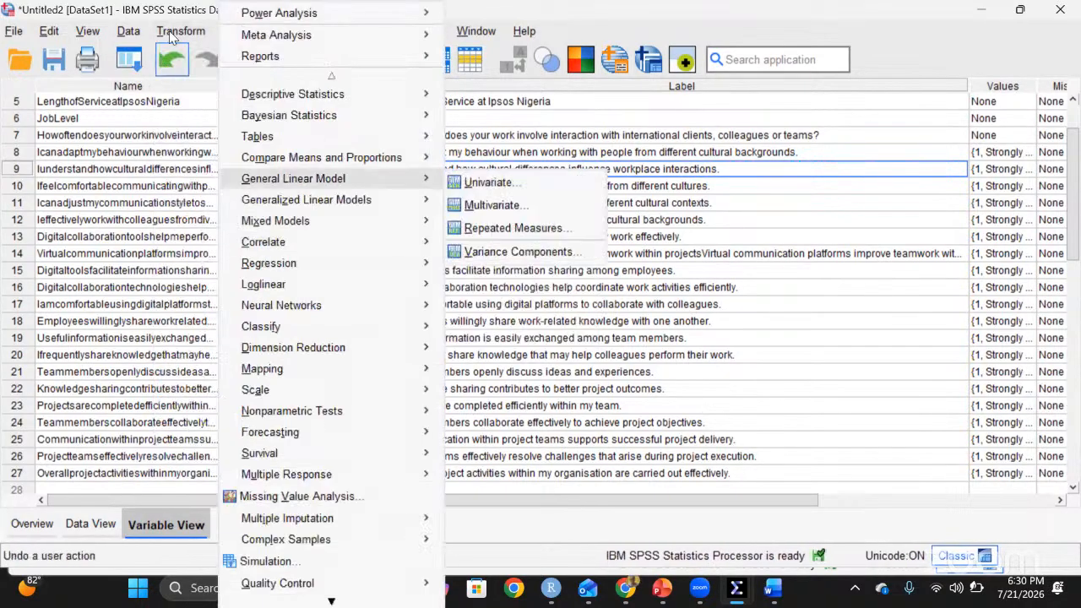
pyautogui.click(242, 31)
pyautogui.click(177, 31)
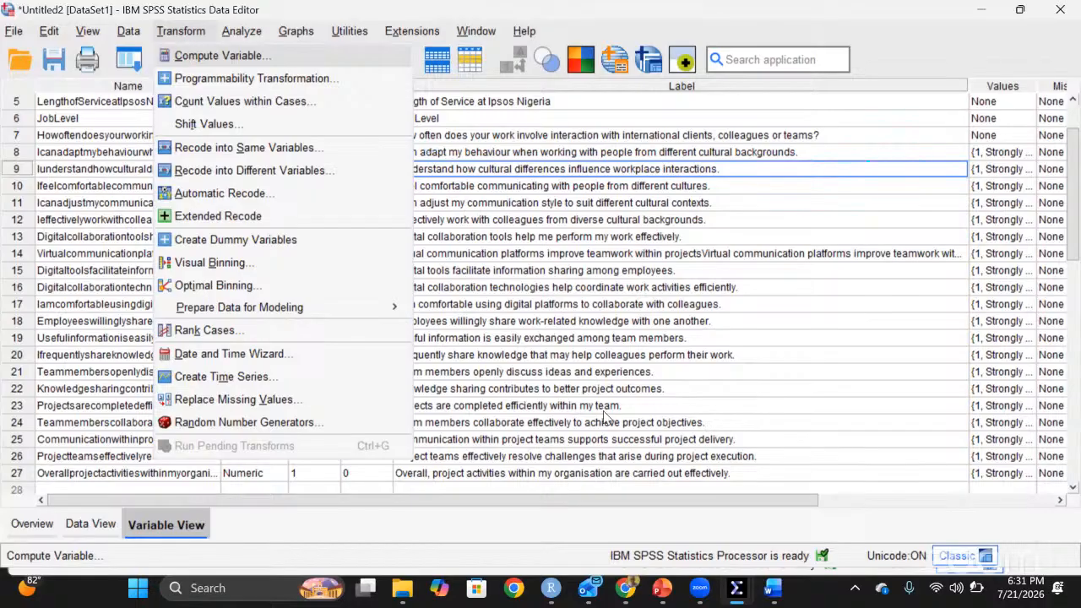
pyautogui.press('Return')
# - Switch to Document1 in Word and examine the averages worked out for the Digital Collaboration questions
pyautogui.moveTo(767, 594)
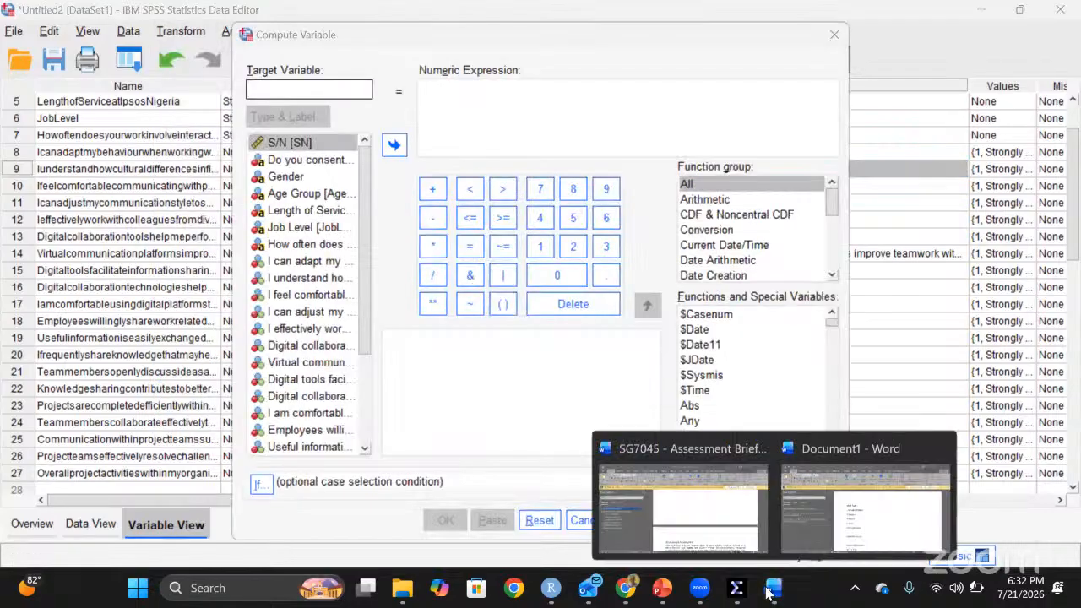
pyautogui.click(823, 510)
pyautogui.scroll(-3, 573, 355)
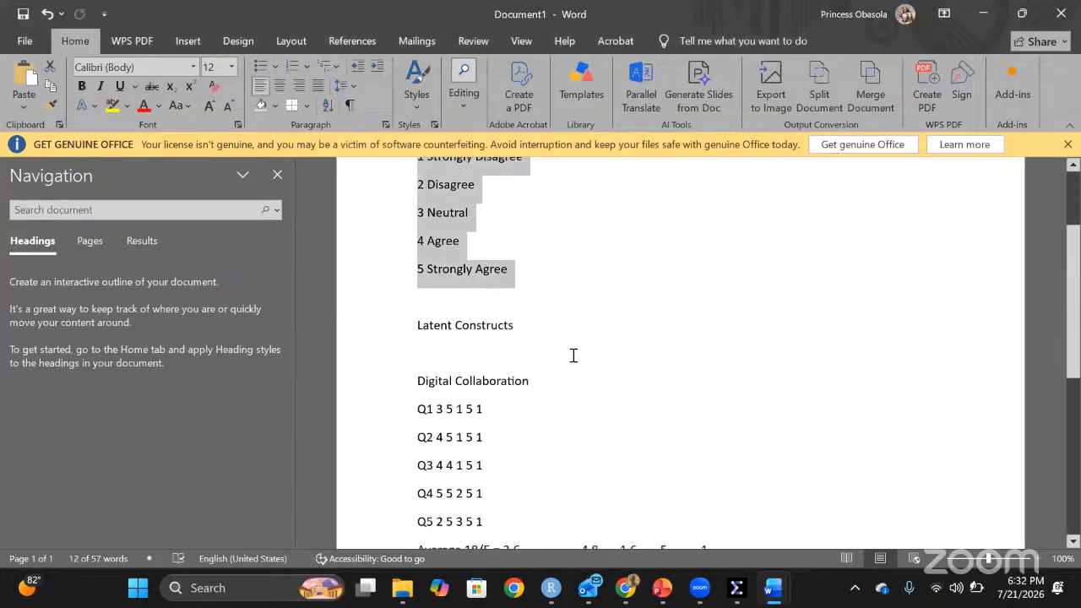
pyautogui.moveTo(503, 403); pyautogui.dragTo(636, 405)
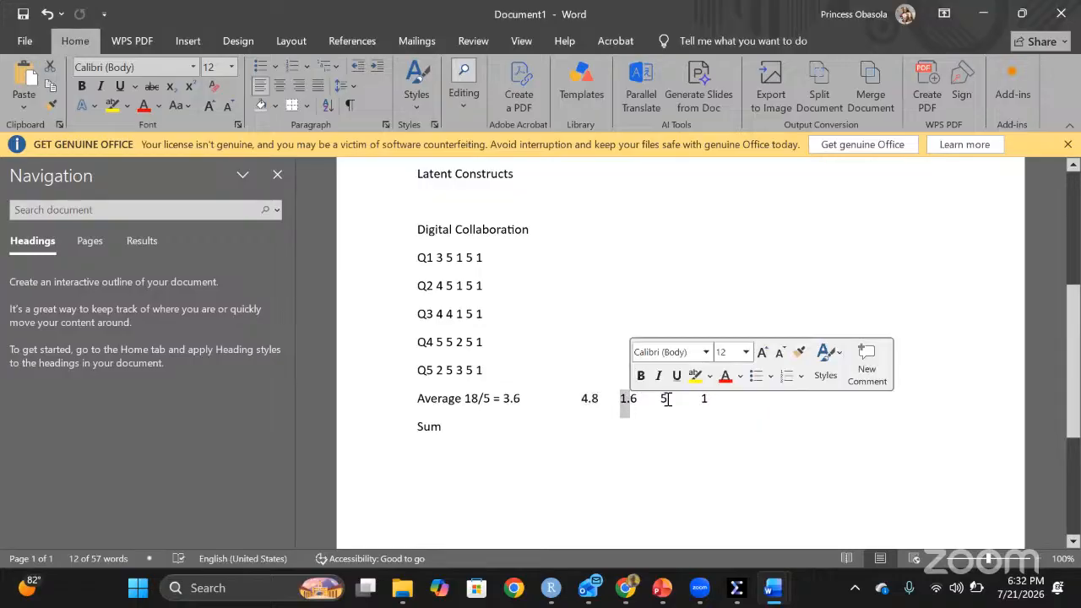
pyautogui.click(664, 401)
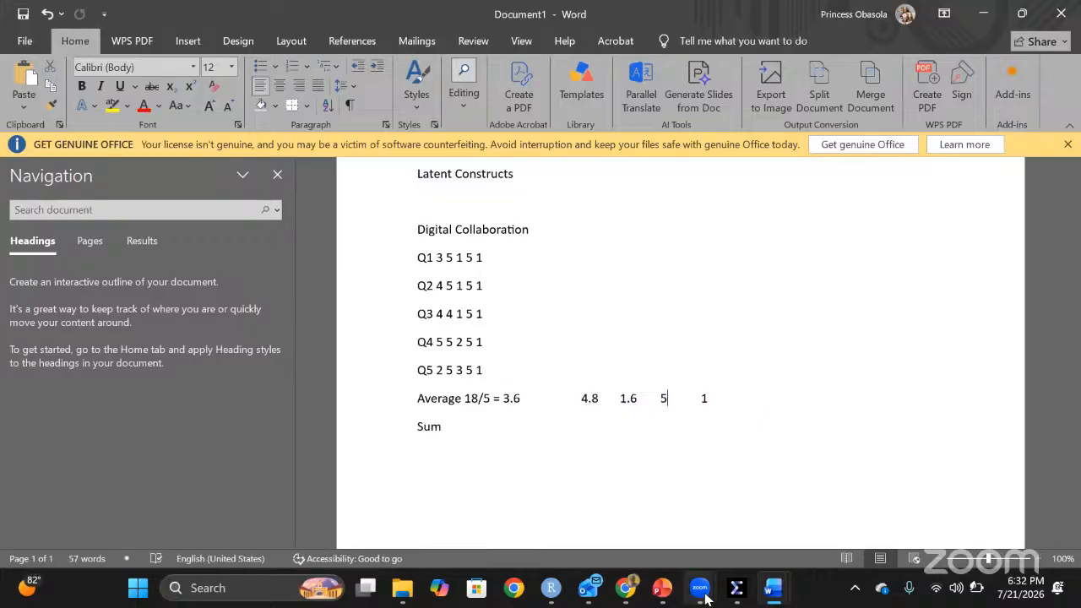
# - Switch back to SPSS and close the Compute Variable dialog without computing anything
pyautogui.moveTo(737, 595)
pyautogui.click(749, 521)
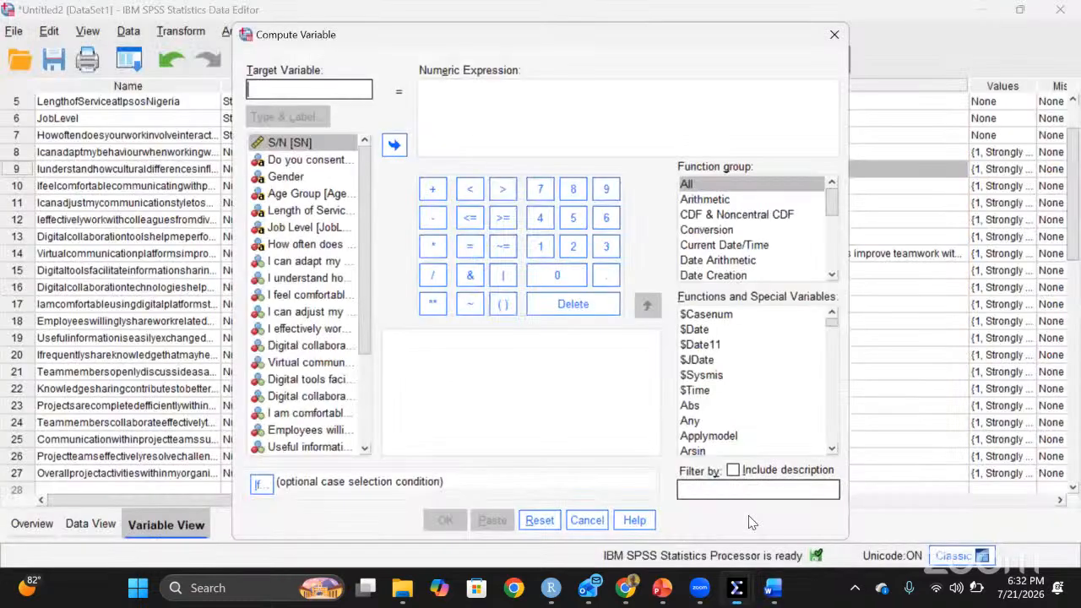
pyautogui.click(833, 37)
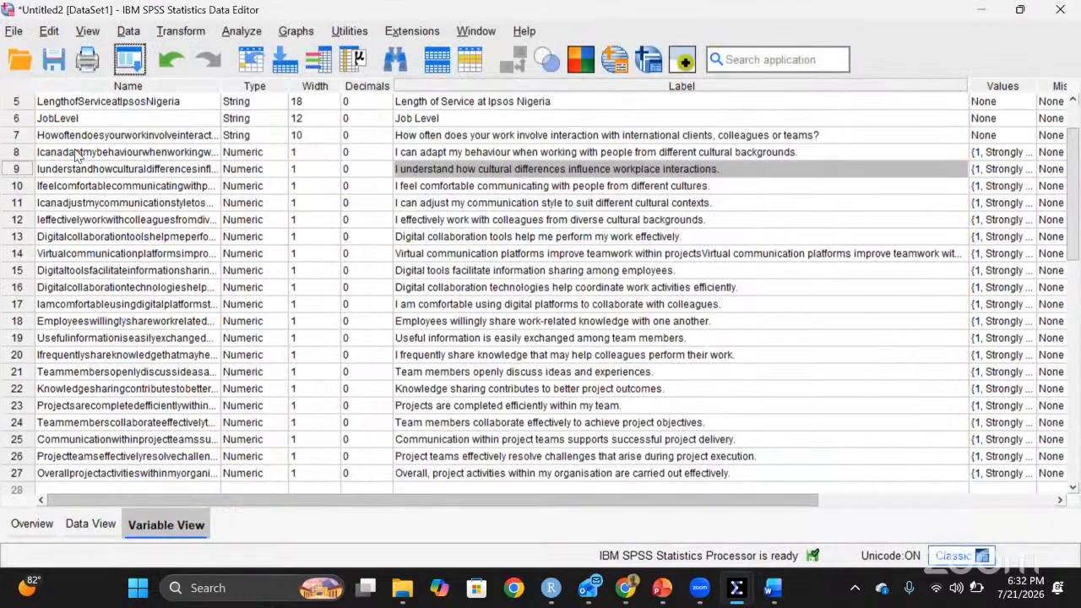
# - Show the data column of the "I can adapt my behaviour" item, and return to the first case and variable of the dataset
pyautogui.click(17, 170)
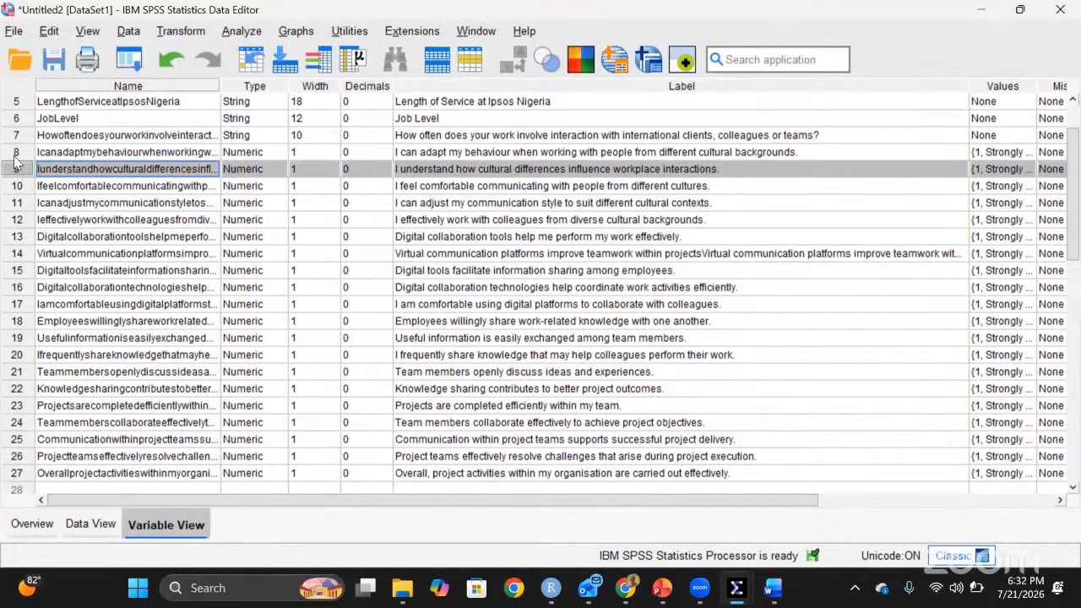
pyautogui.click(15, 156)
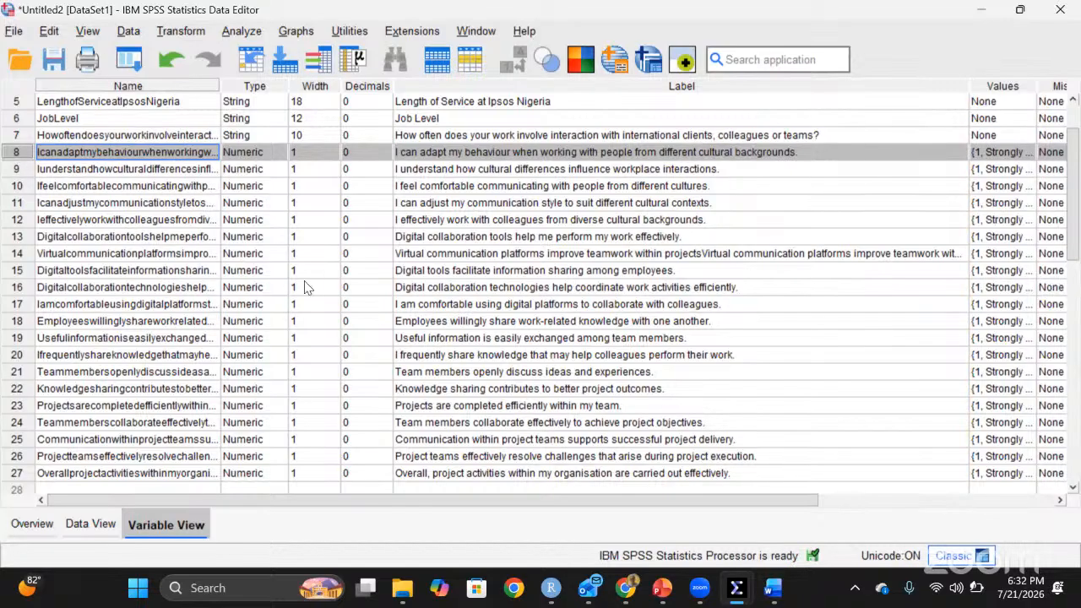
pyautogui.doubleClick(12, 152)
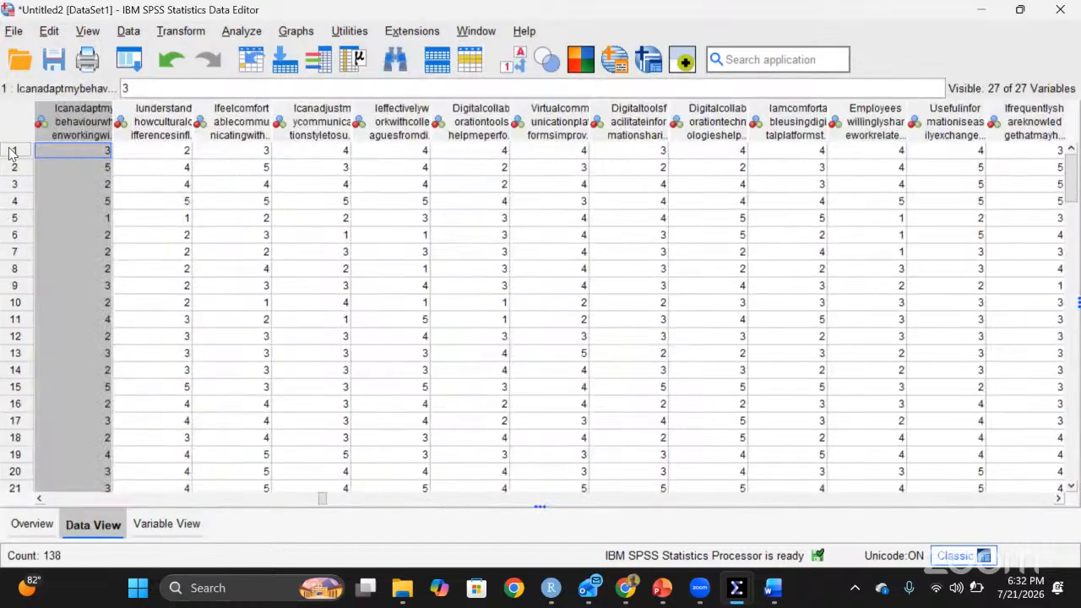
pyautogui.hotkey('ctrl', 'Home')
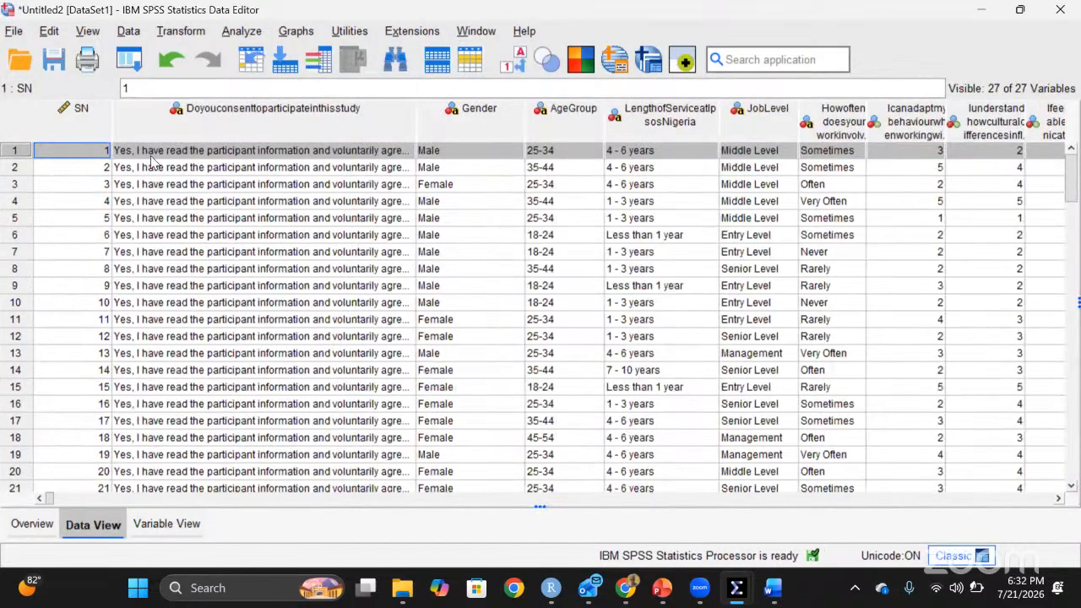
# - Return to the variable definitions and look through the whole list, from SN to the overall project activities item
pyautogui.click(152, 527)
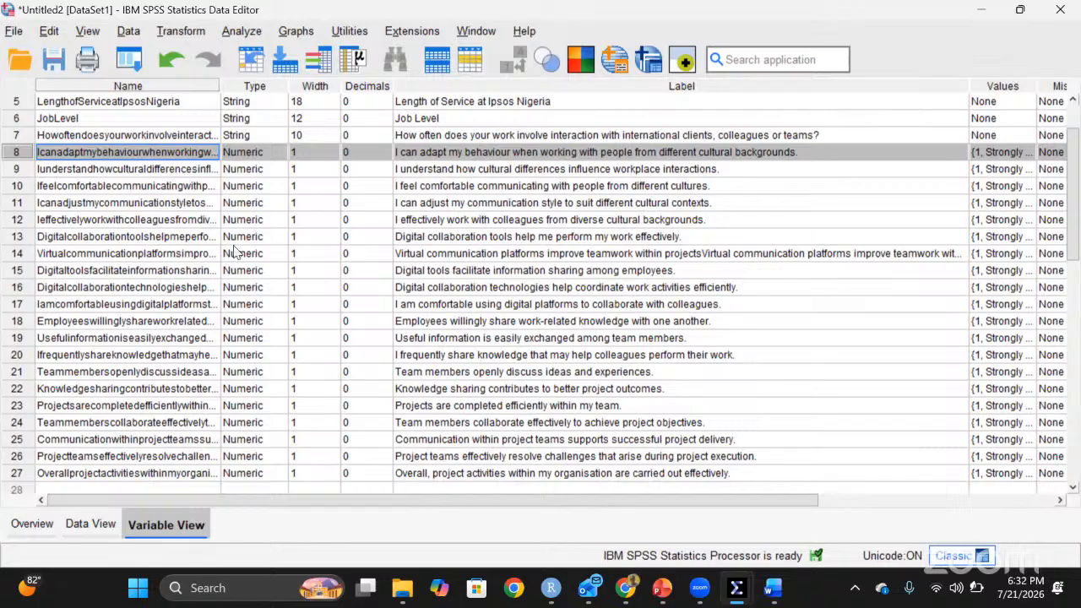
pyautogui.scroll(2, 236, 253)
pyautogui.scroll(-2, 237, 254)
pyautogui.scroll(2, 236, 252)
pyautogui.scroll(-2, 237, 252)
pyautogui.scroll(2, 237, 251)
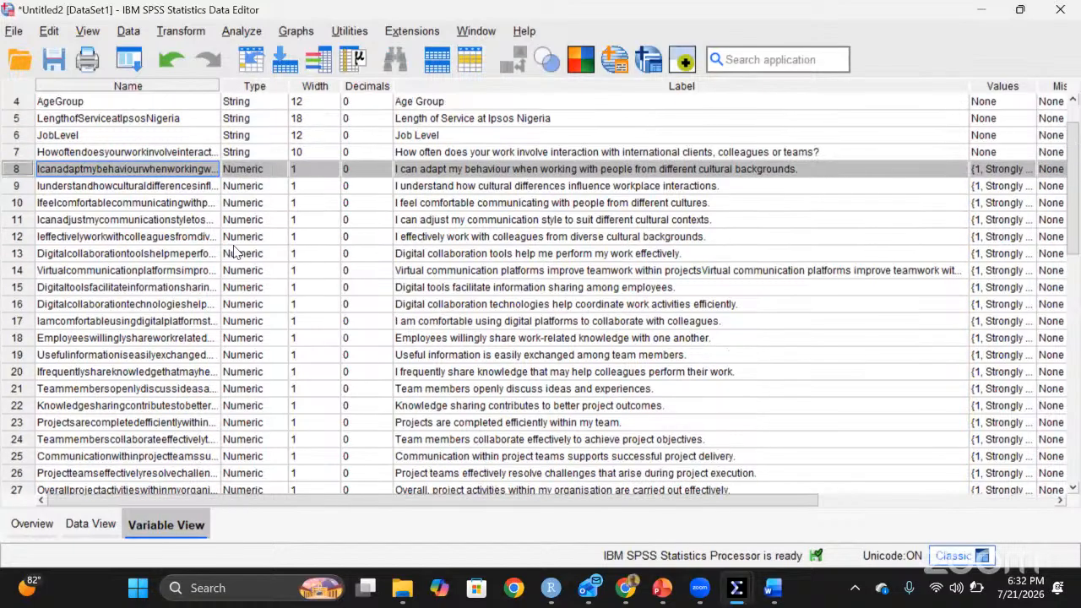
pyautogui.scroll(-2, 237, 252)
pyautogui.scroll(1, 236, 252)
pyautogui.scroll(1, 237, 251)
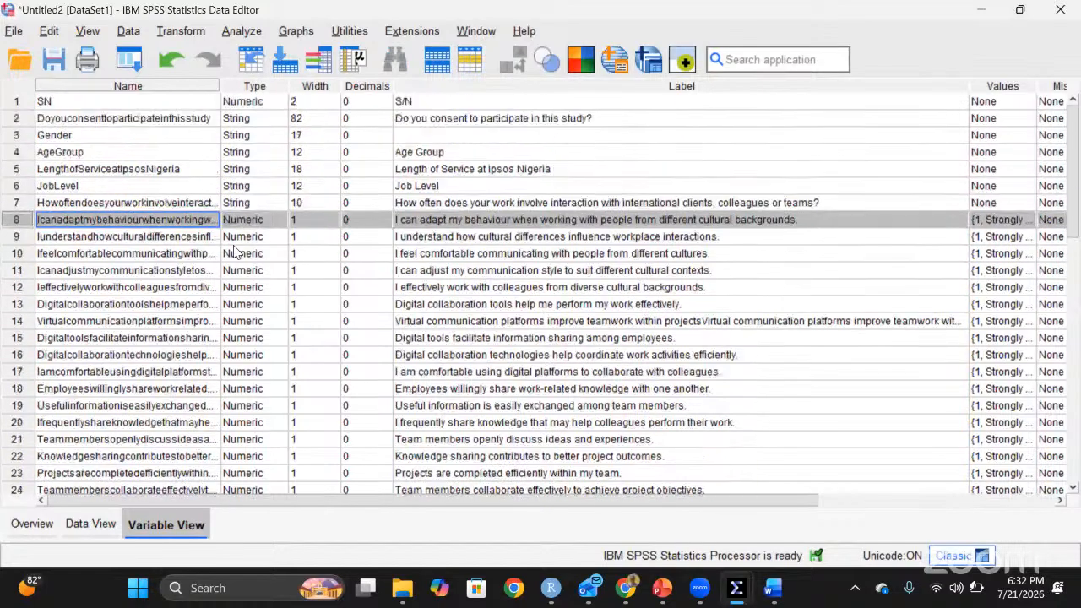
pyautogui.scroll(-3, 218, 271)
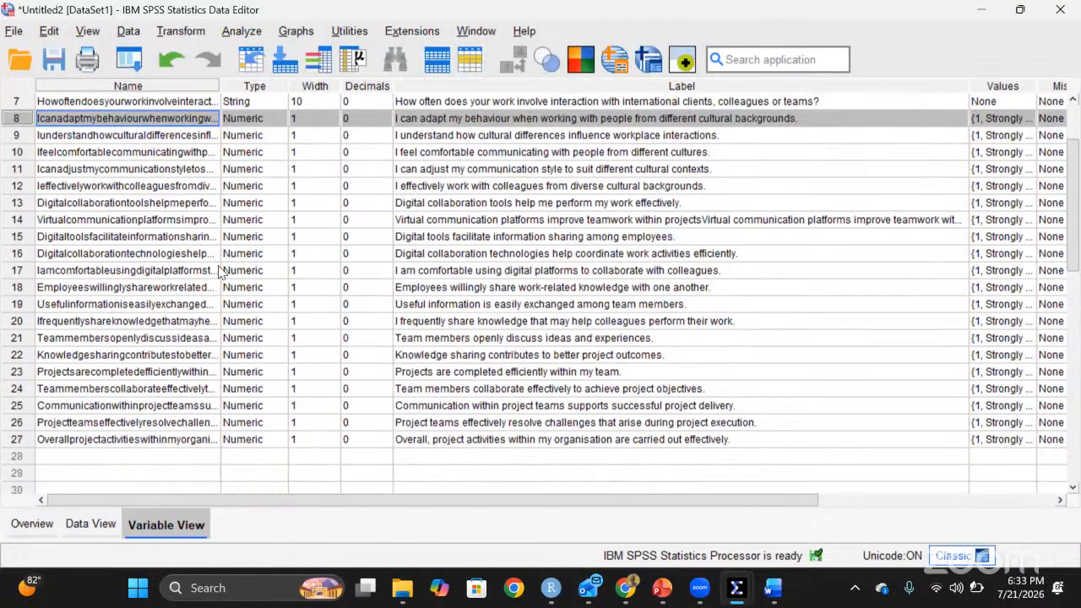
pyautogui.scroll(2, 217, 270)
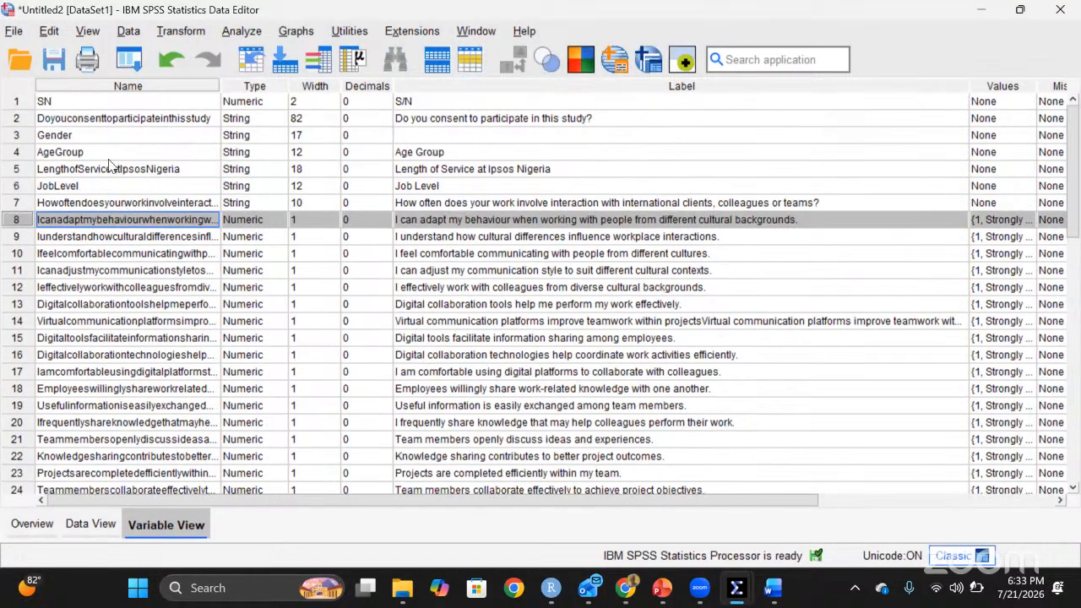
pyautogui.click(155, 239)
pyautogui.scroll(-1, 155, 242)
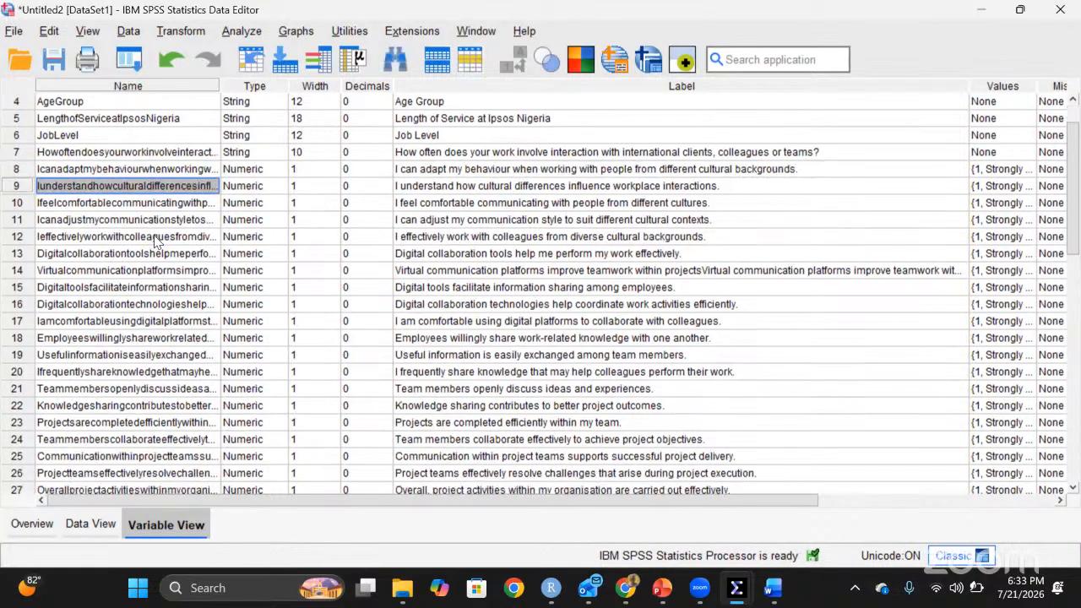
pyautogui.scroll(1, 155, 243)
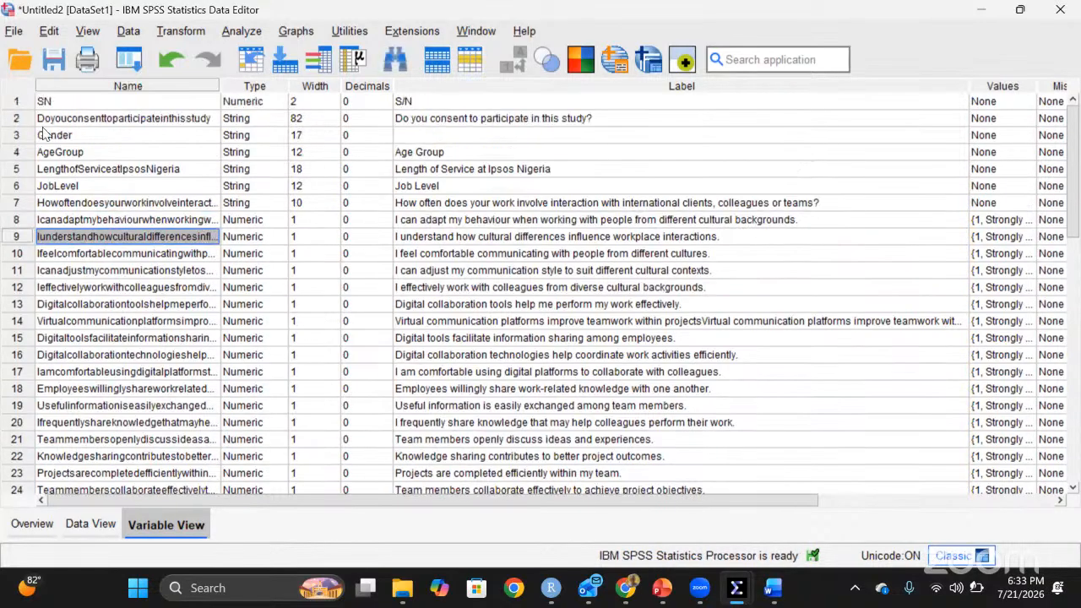
# - Go through the variable definitions one by one, from SN in row 1 to the digital collaboration tools item in row 13
pyautogui.click(14, 102)
pyautogui.click(15, 118)
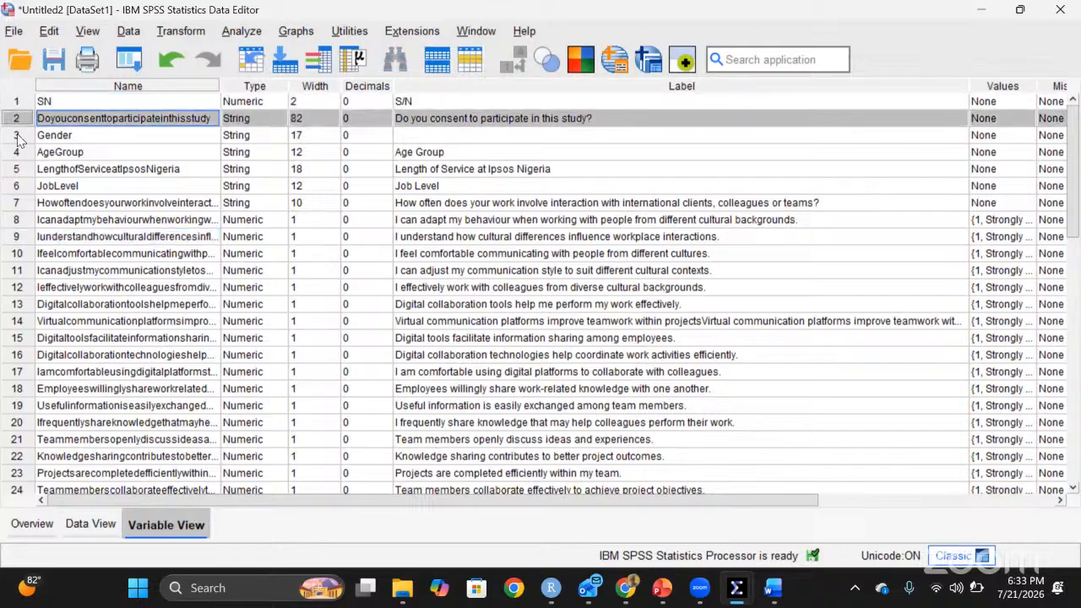
pyautogui.click(15, 135)
pyautogui.click(17, 168)
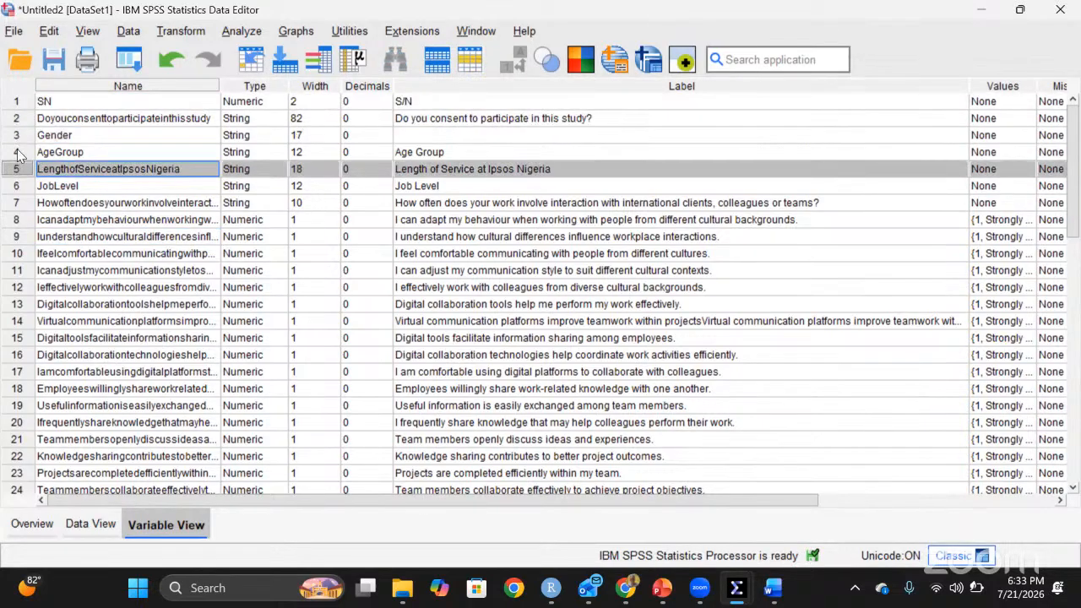
pyautogui.click(16, 152)
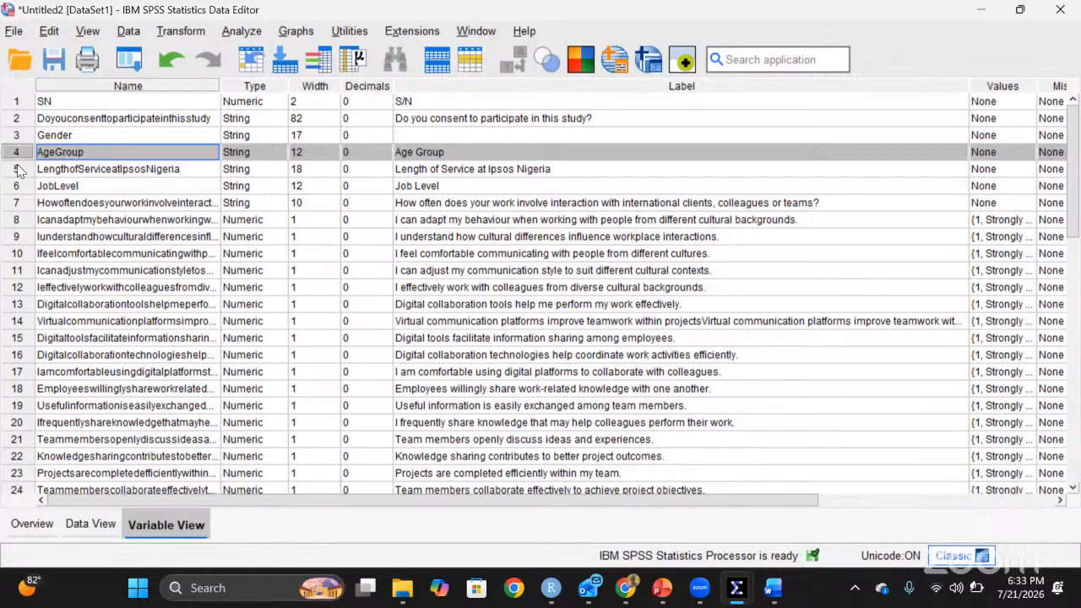
pyautogui.click(20, 169)
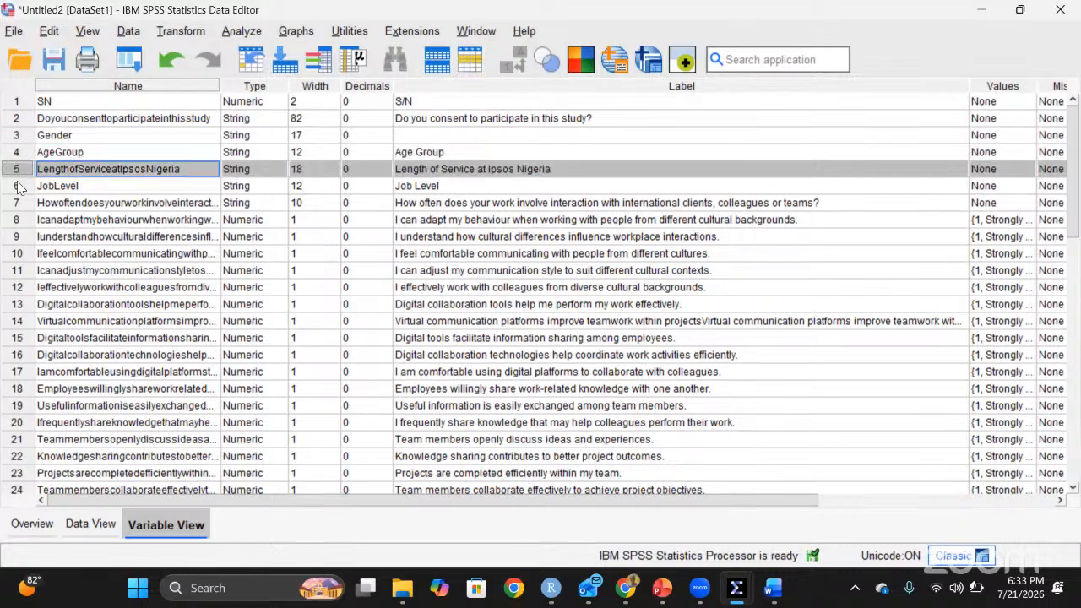
pyautogui.click(20, 186)
pyautogui.click(24, 204)
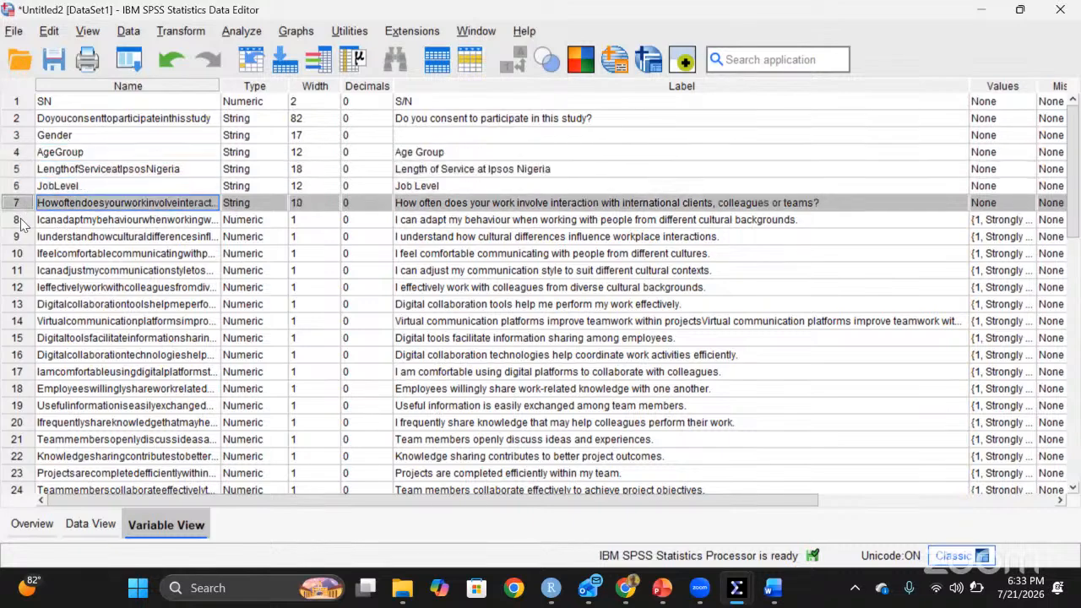
pyautogui.click(25, 222)
pyautogui.click(18, 238)
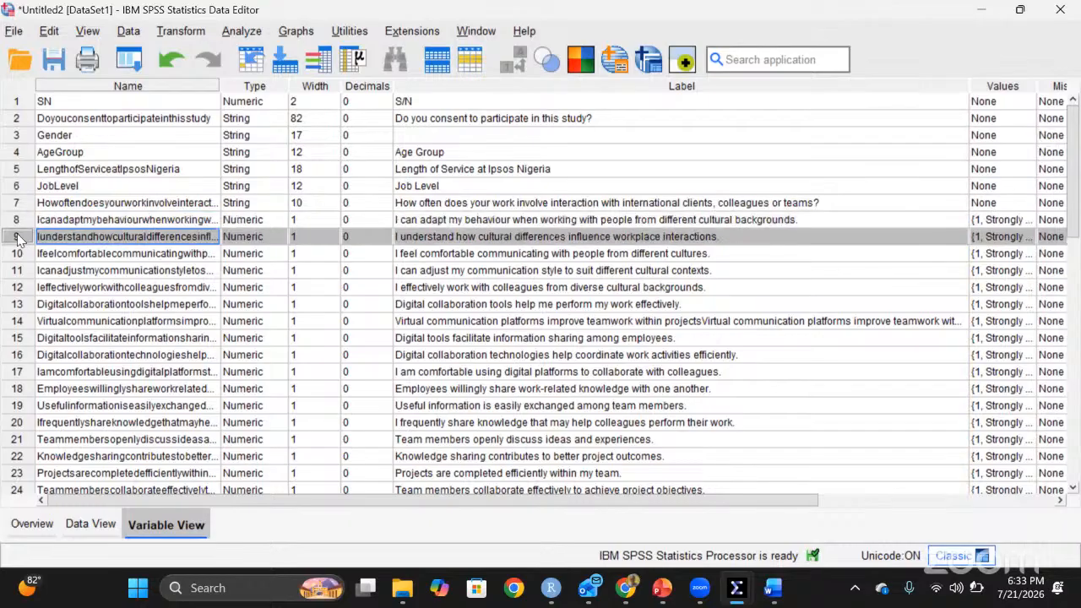
pyautogui.click(20, 255)
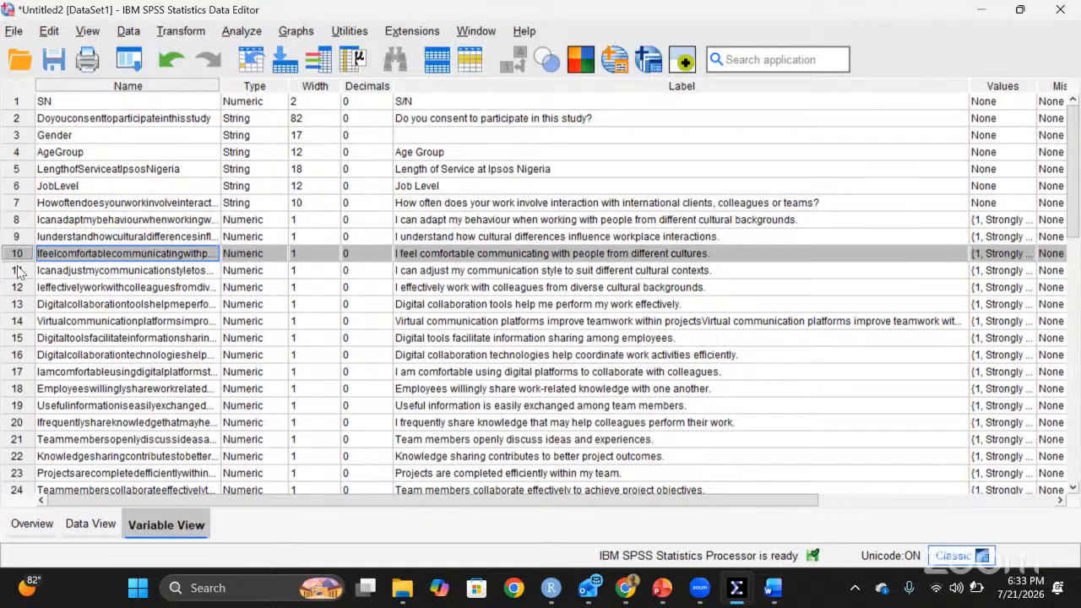
pyautogui.click(21, 271)
pyautogui.click(18, 289)
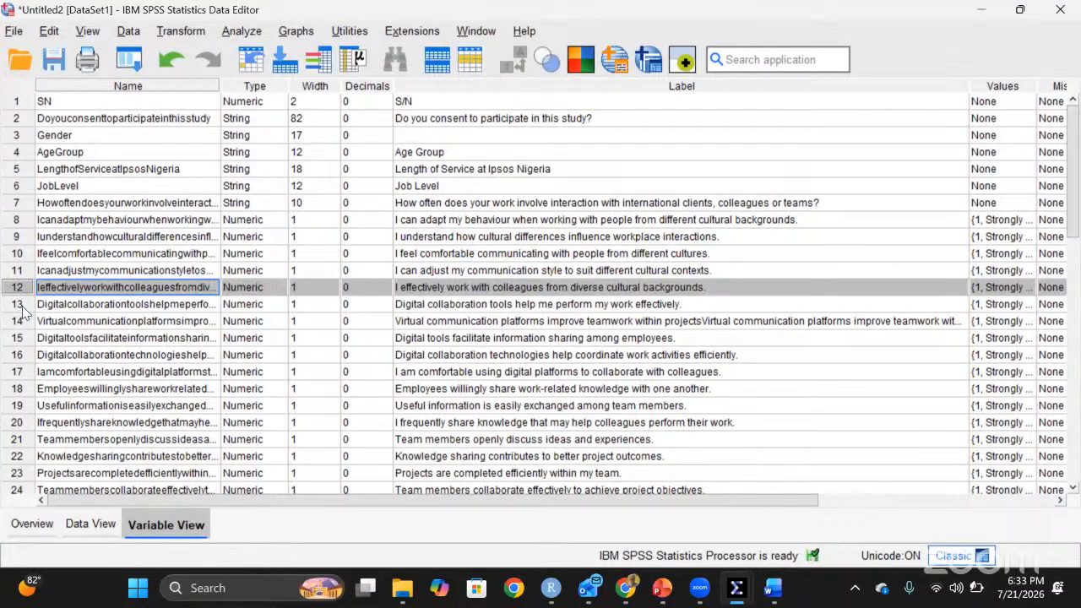
pyautogui.click(22, 306)
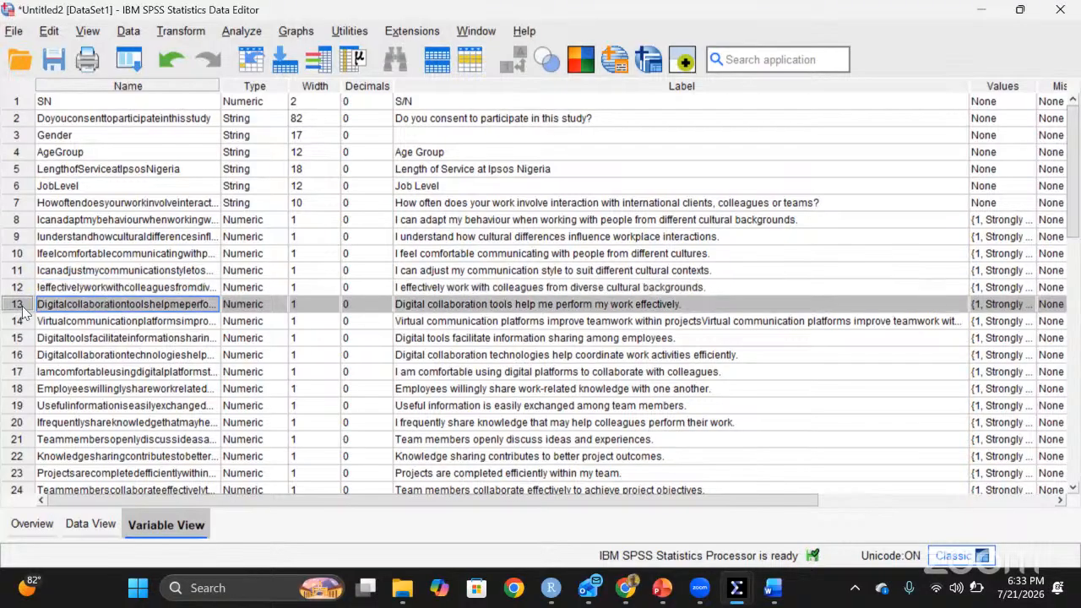
# - Show the data values, and go through the case rows of the first six respondents, ending on case 1
pyautogui.click(111, 524)
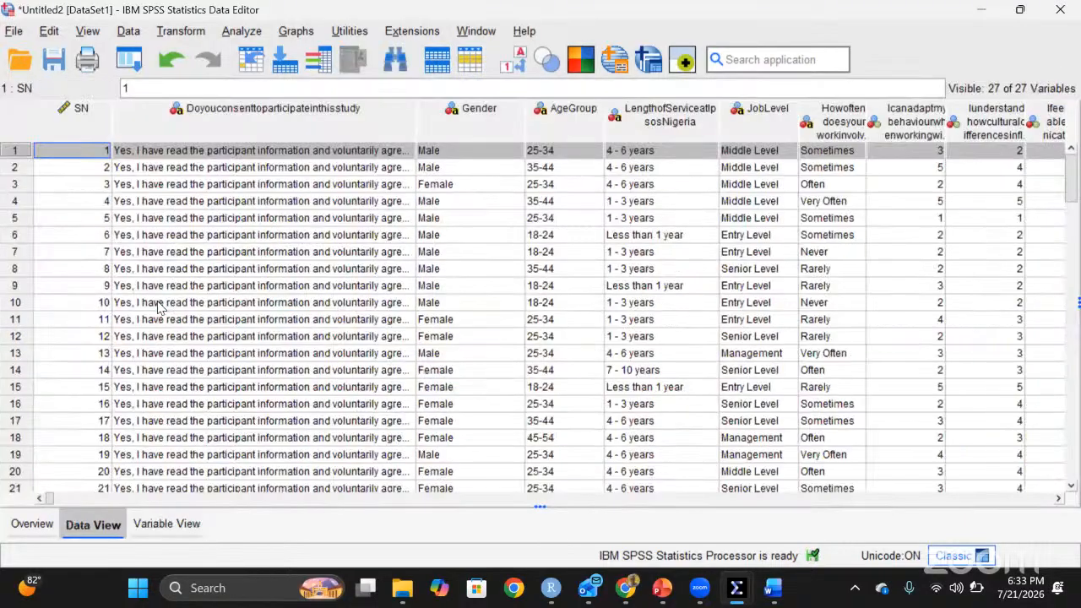
pyautogui.click(101, 184)
pyautogui.click(81, 150)
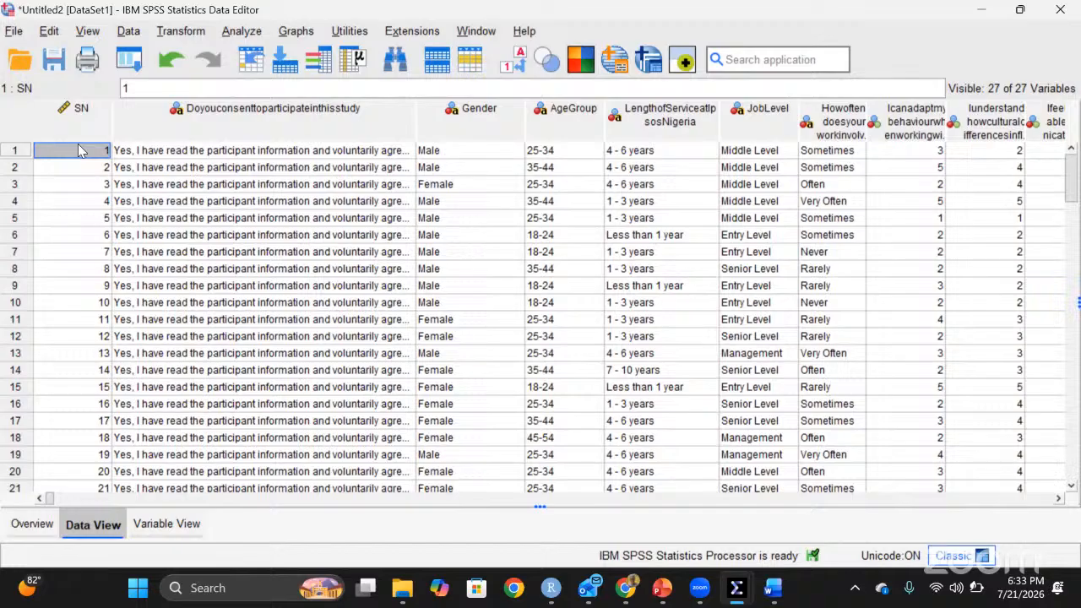
pyautogui.click(25, 158)
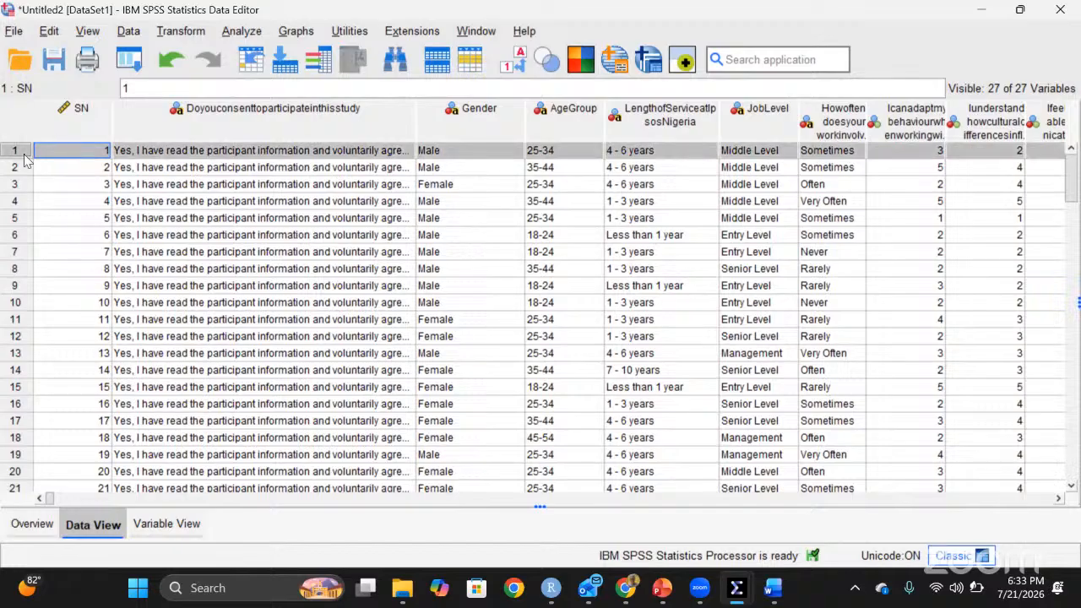
pyautogui.click(25, 170)
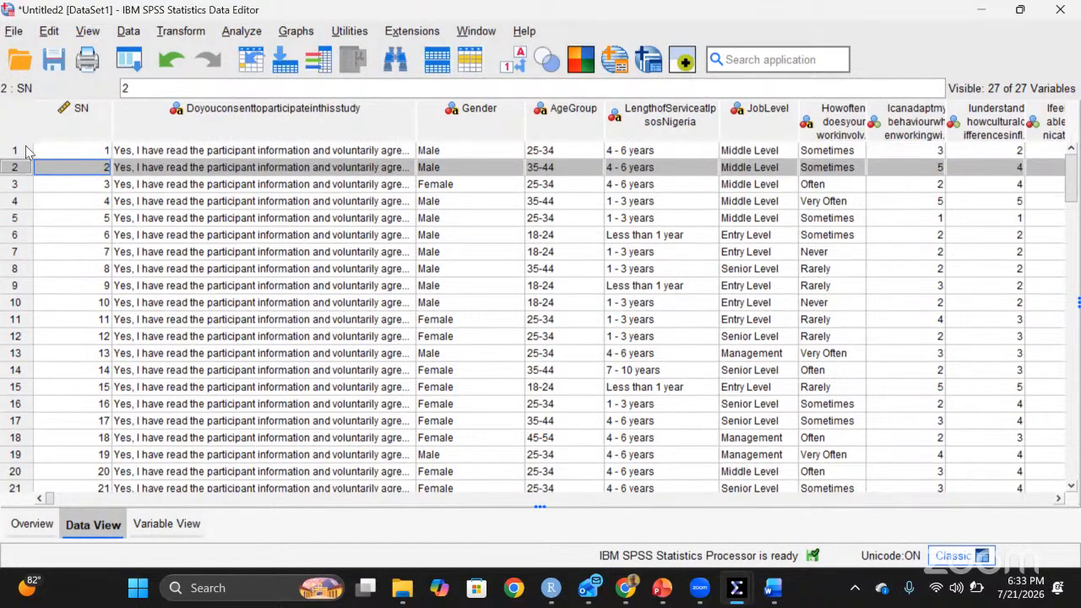
pyautogui.click(25, 152)
pyautogui.click(19, 166)
pyautogui.click(15, 156)
pyautogui.click(19, 172)
pyautogui.click(16, 189)
pyautogui.click(19, 209)
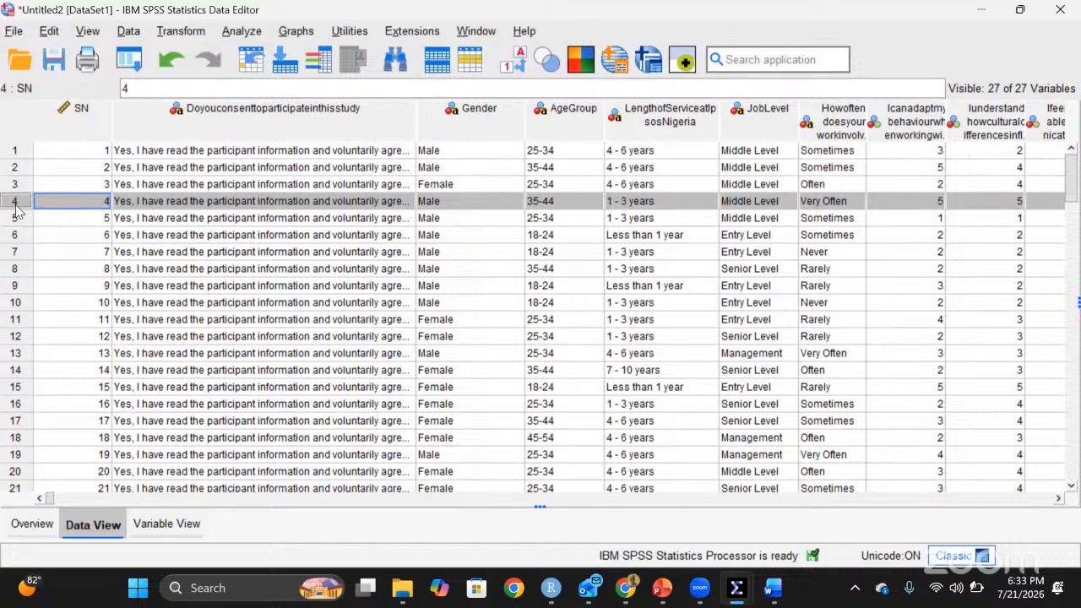
pyautogui.click(18, 218)
pyautogui.click(20, 236)
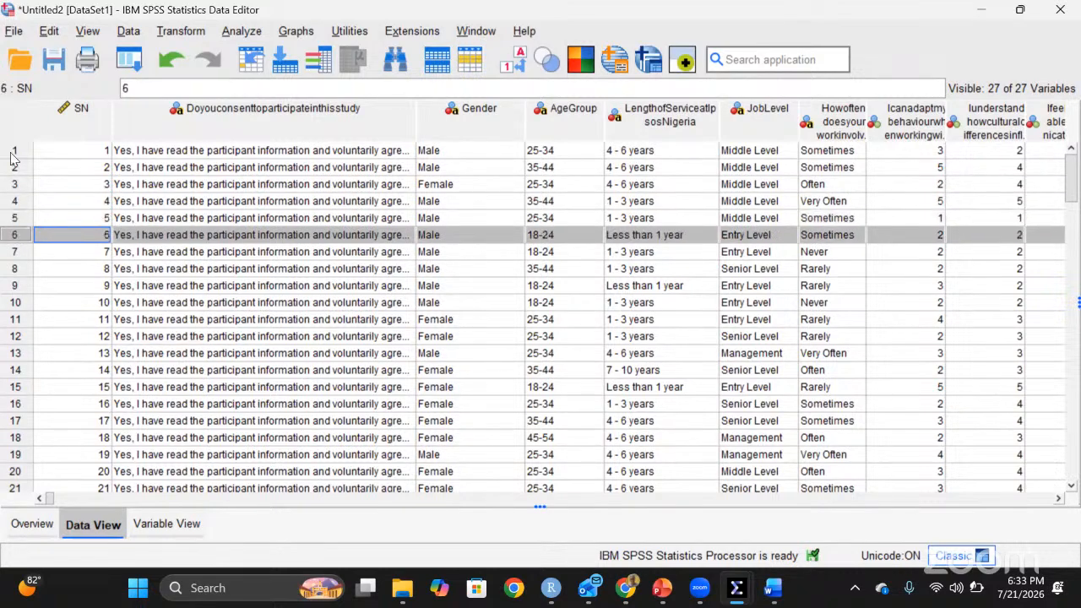
pyautogui.click(14, 154)
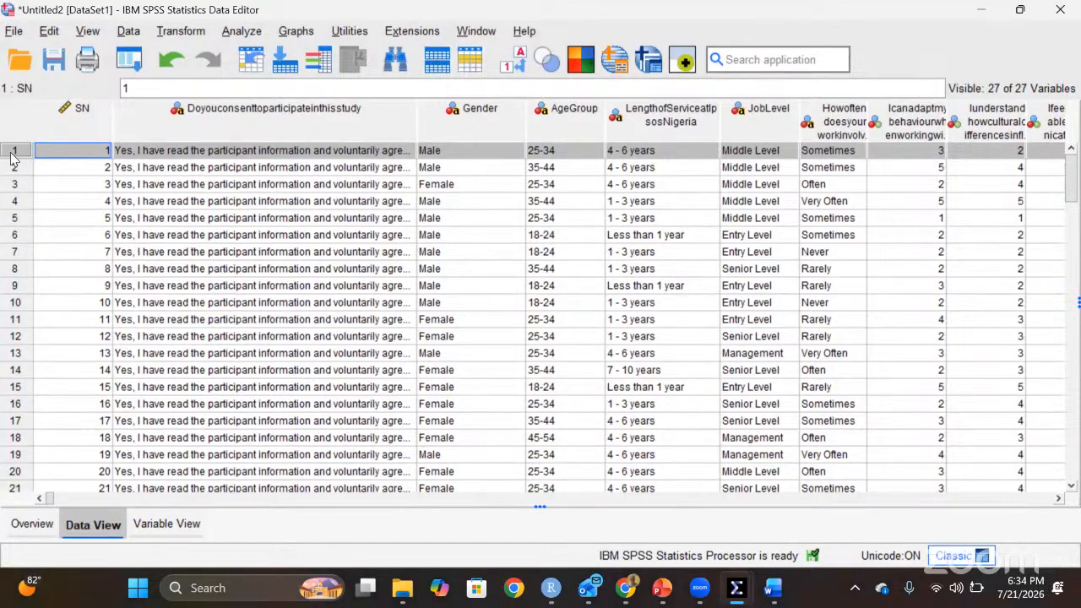
# - Go through the data columns from SN to the "I can adapt my behaviour" item, and back to JobLevel
pyautogui.click(82, 111)
pyautogui.click(270, 110)
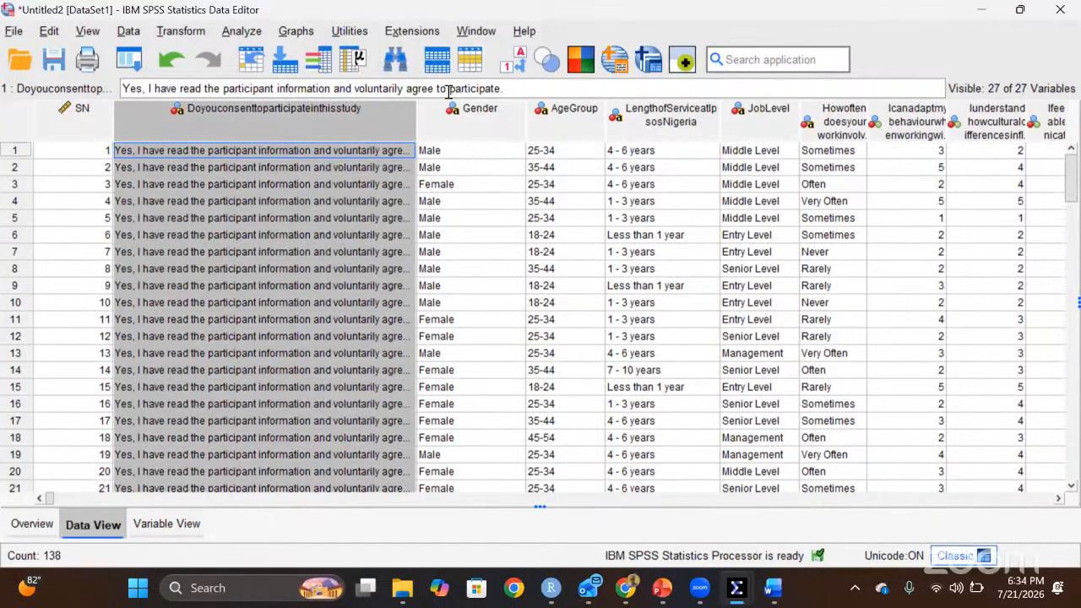
pyautogui.click(488, 118)
pyautogui.click(572, 114)
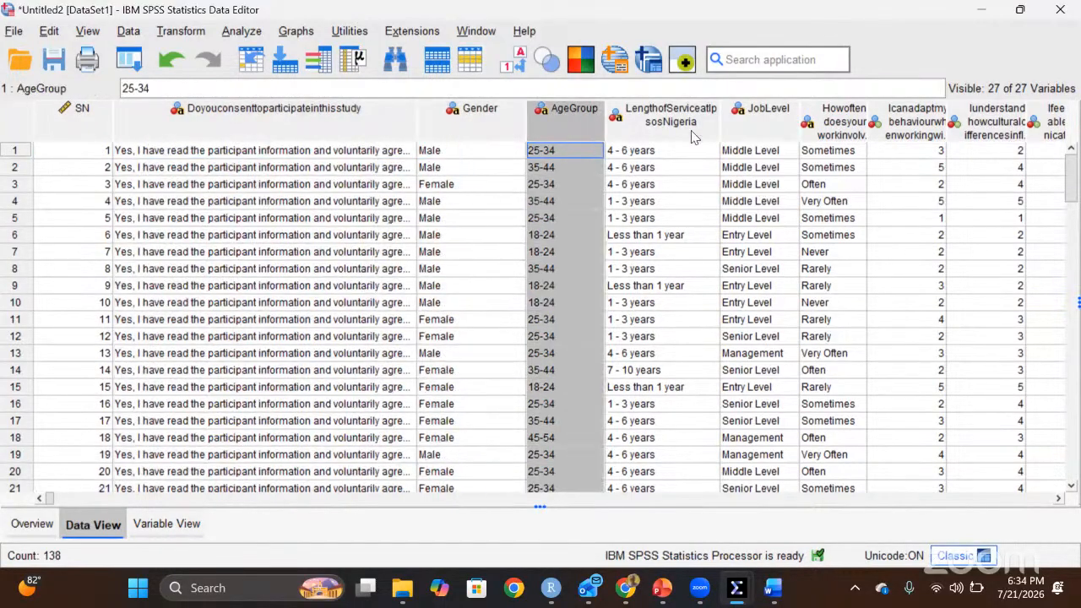
pyautogui.click(695, 135)
pyautogui.click(781, 143)
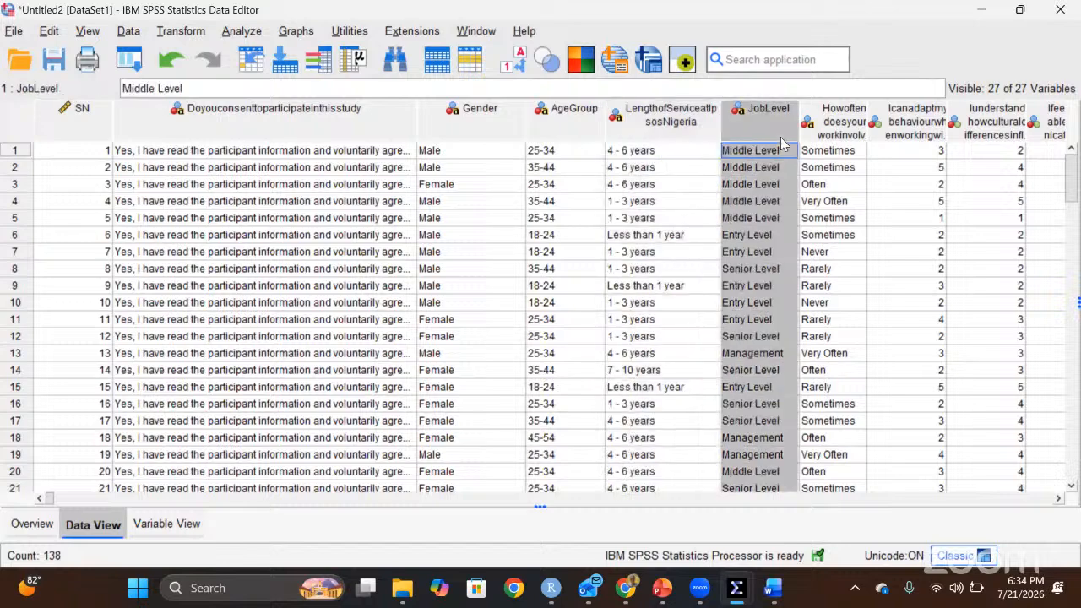
pyautogui.click(858, 133)
pyautogui.click(898, 127)
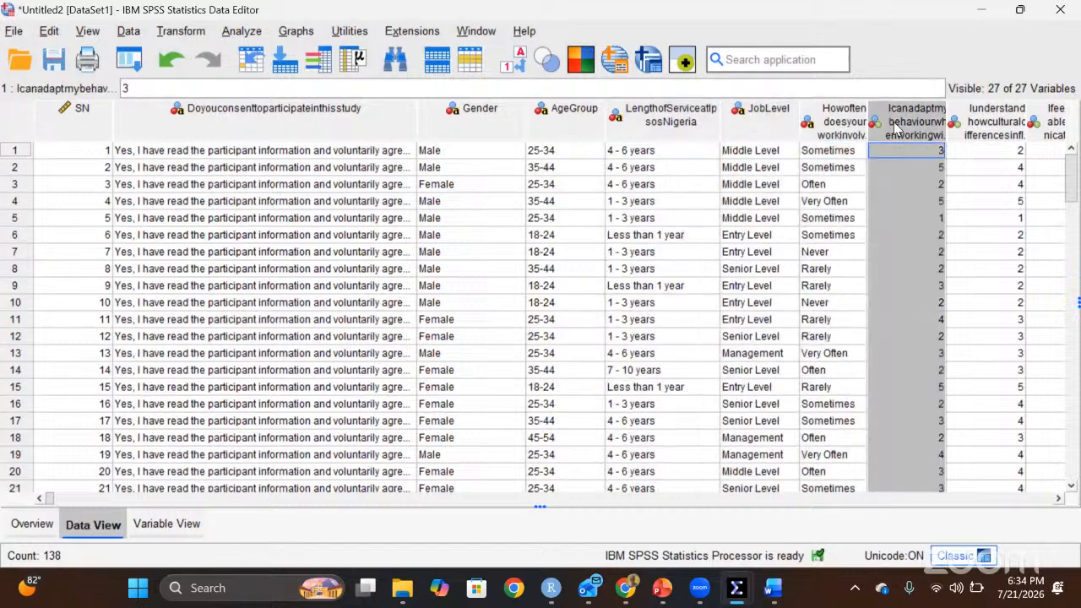
pyautogui.click(824, 126)
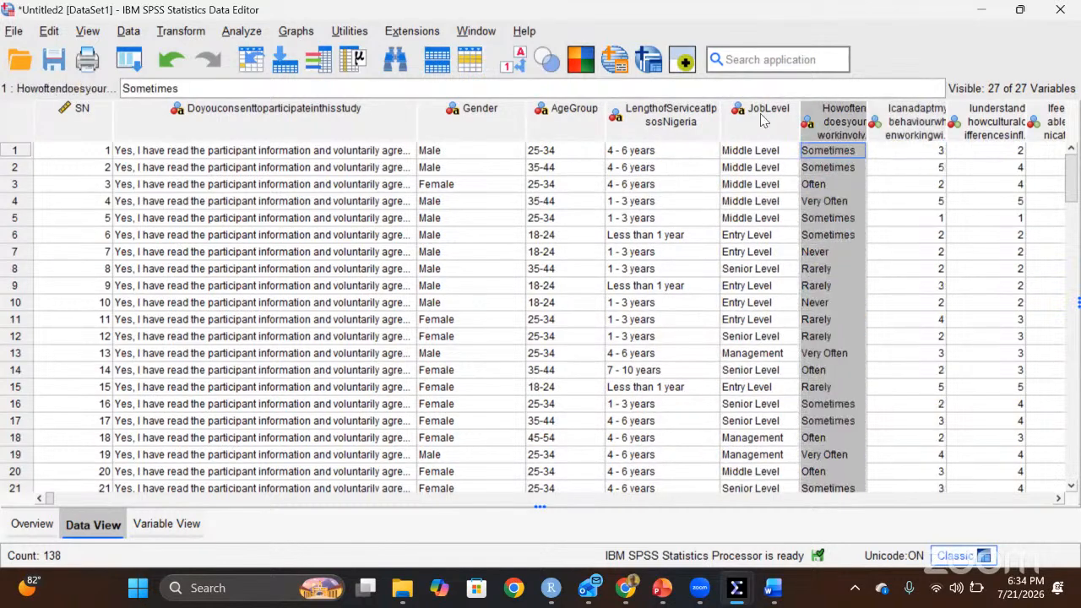
pyautogui.click(763, 120)
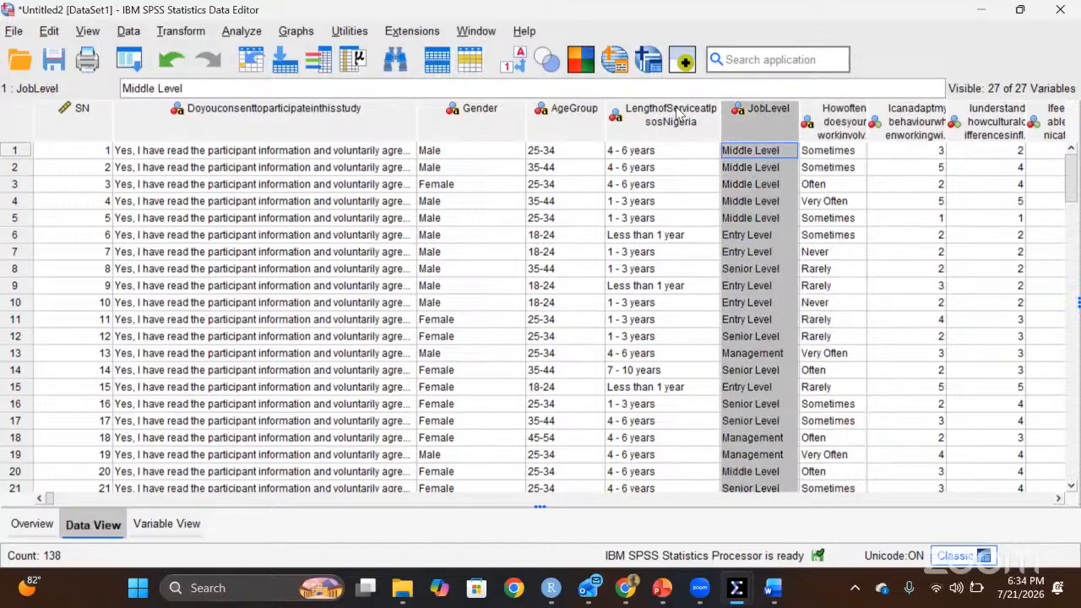
# - Examine the length-of-service and consent columns, and go through the case rows of the first three respondents
pyautogui.click(679, 114)
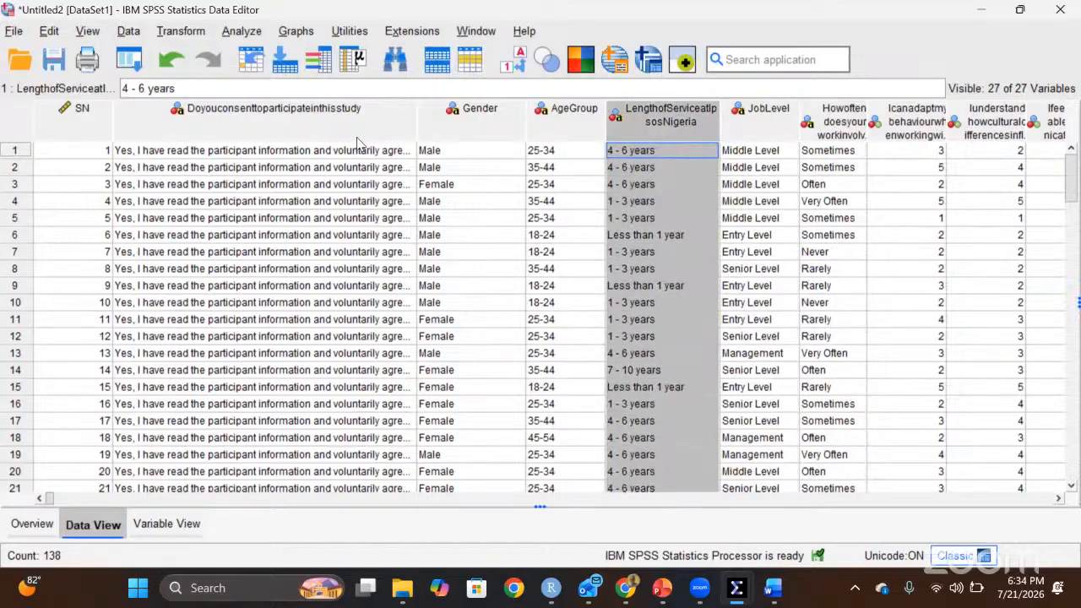
pyautogui.click(288, 125)
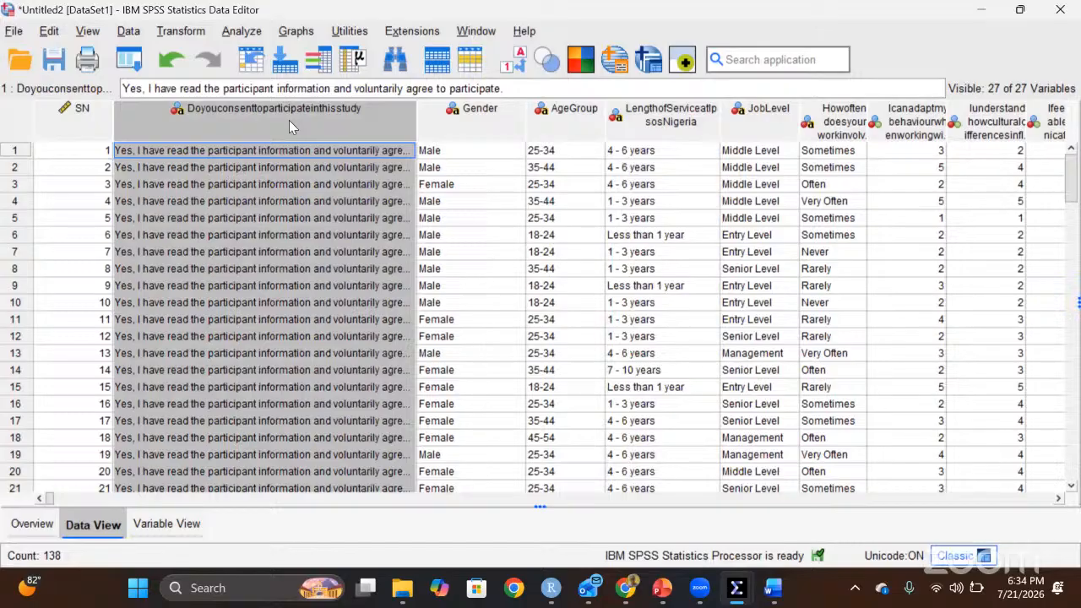
pyautogui.click(13, 152)
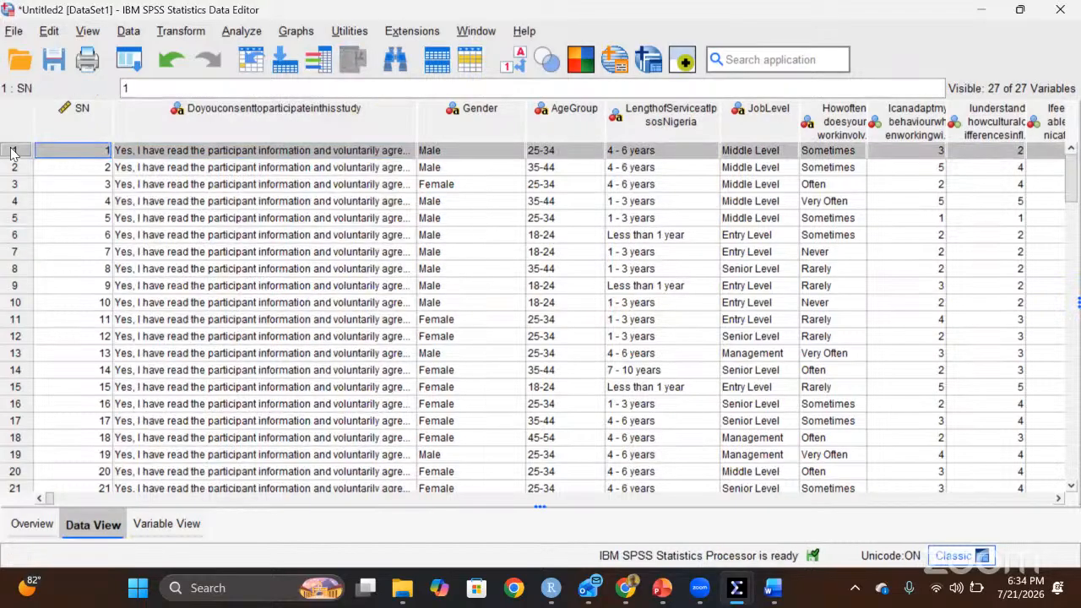
pyautogui.click(15, 164)
pyautogui.click(14, 154)
pyautogui.click(15, 162)
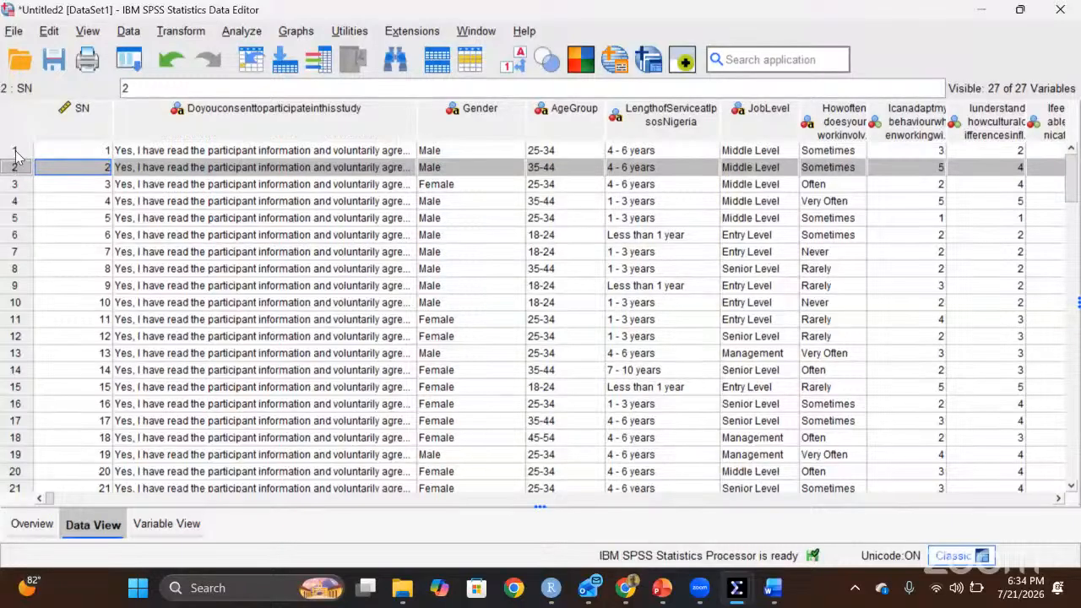
pyautogui.click(16, 152)
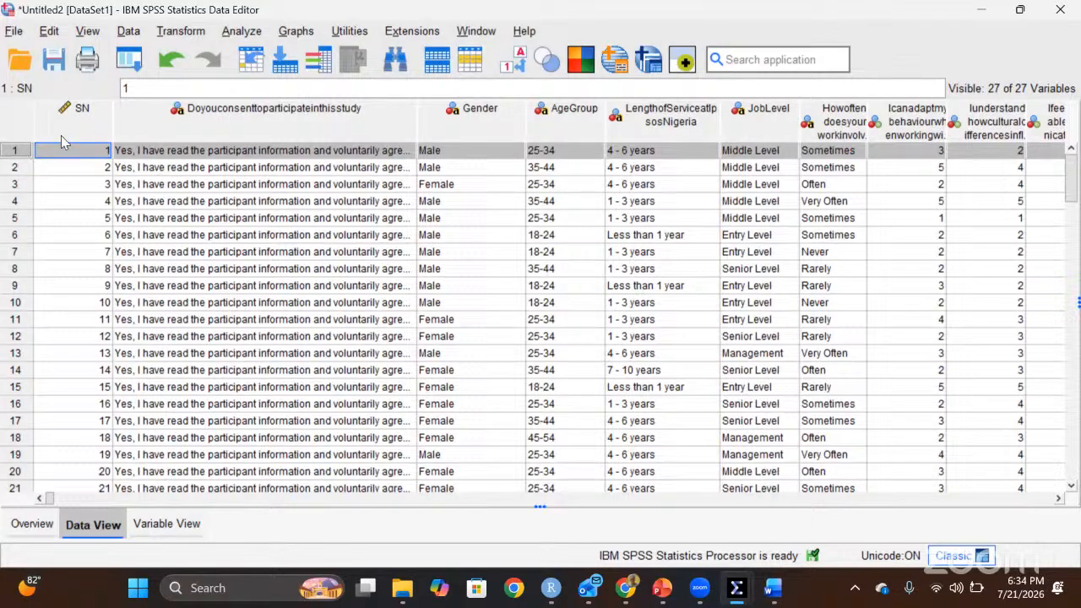
pyautogui.click(13, 169)
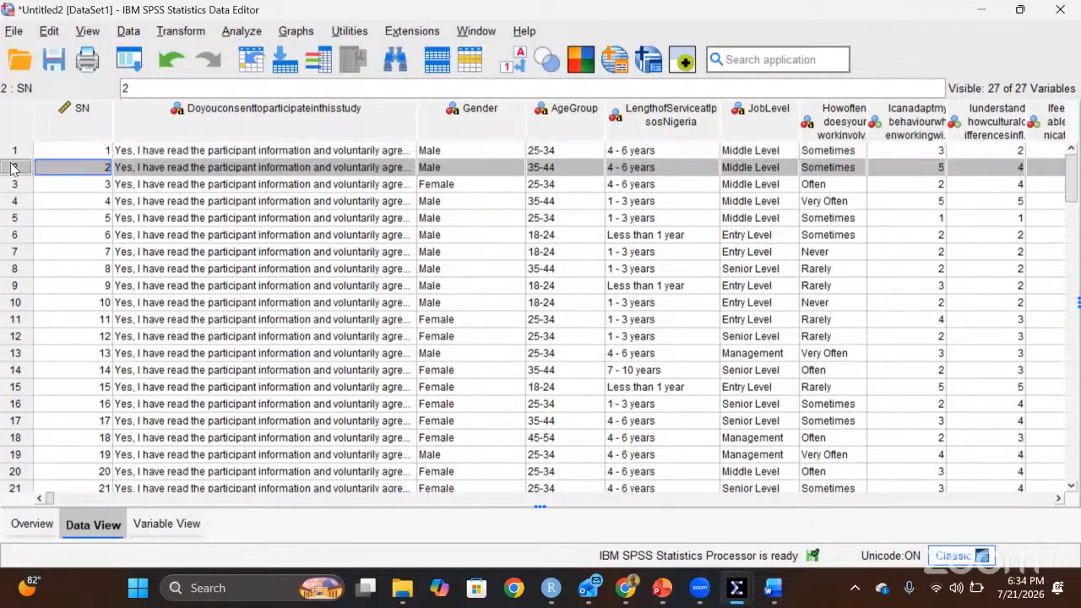
pyautogui.click(12, 184)
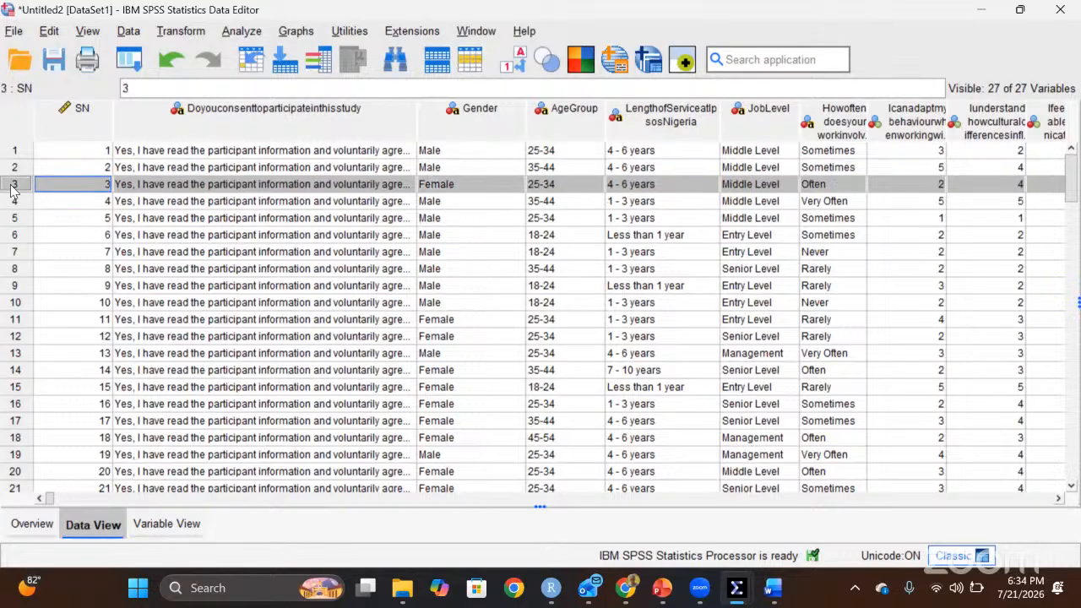
# - Go through the data columns from SN to length of service and back to SN, ending on the case 1 row
pyautogui.click(81, 135)
pyautogui.click(235, 127)
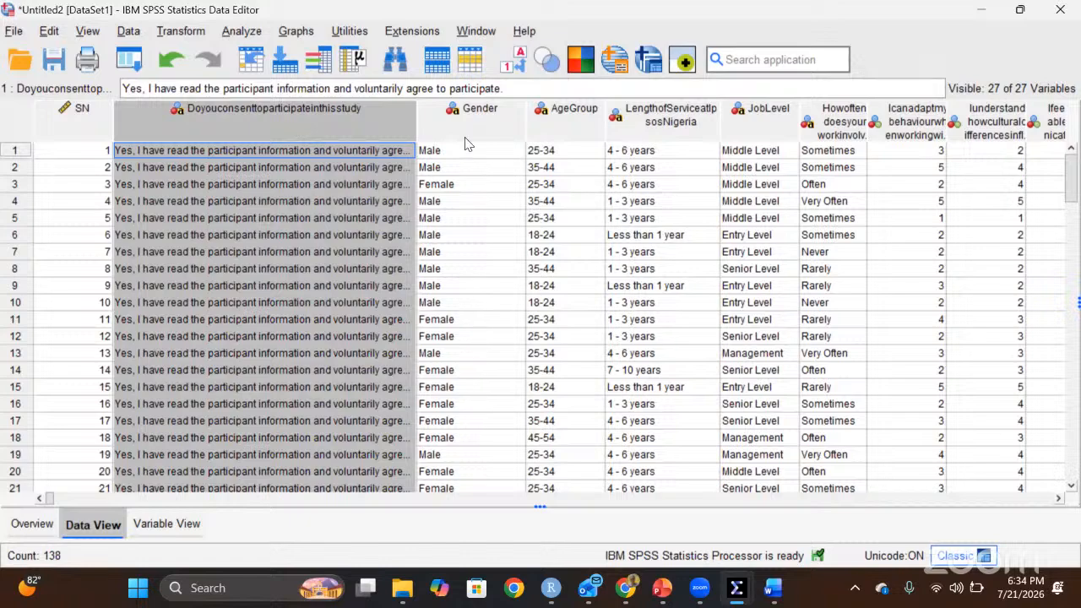
pyautogui.click(467, 139)
pyautogui.click(584, 131)
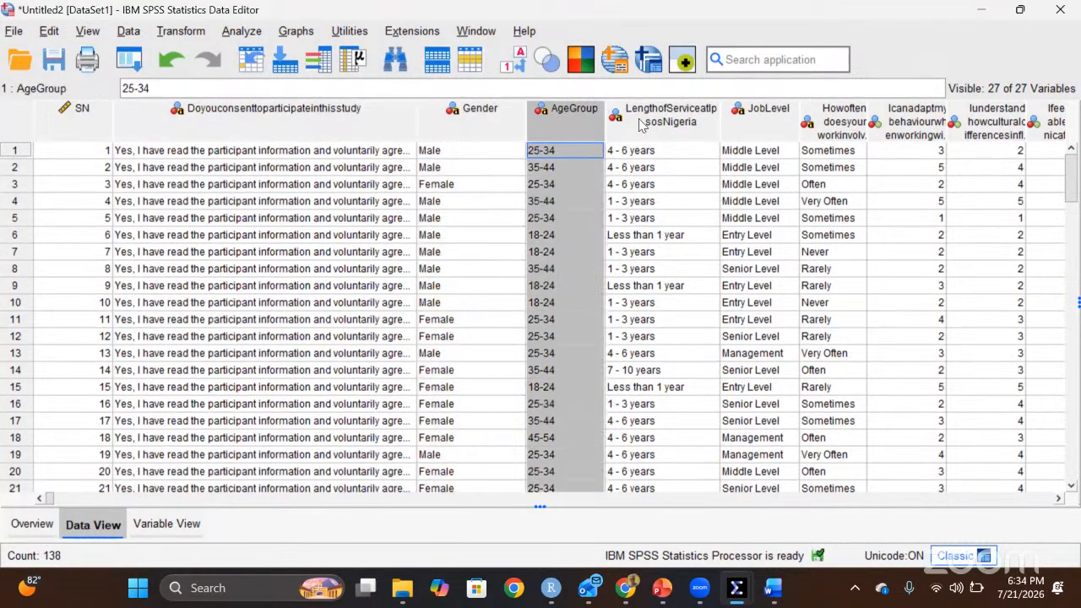
pyautogui.click(642, 122)
pyautogui.click(553, 114)
pyautogui.click(461, 112)
pyautogui.click(271, 106)
pyautogui.click(78, 112)
pyautogui.click(245, 139)
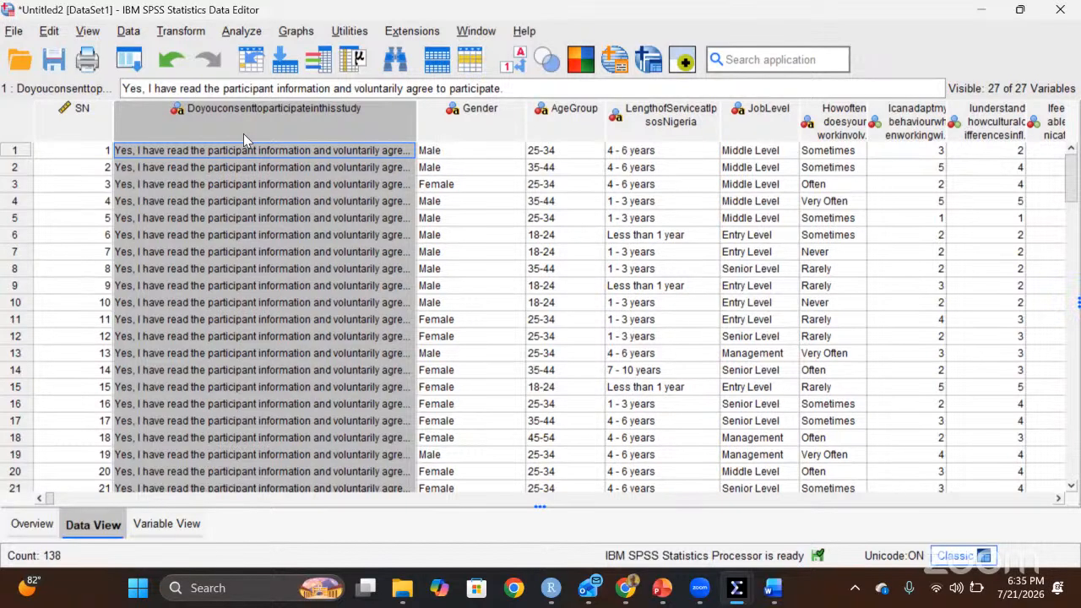
pyautogui.click(83, 113)
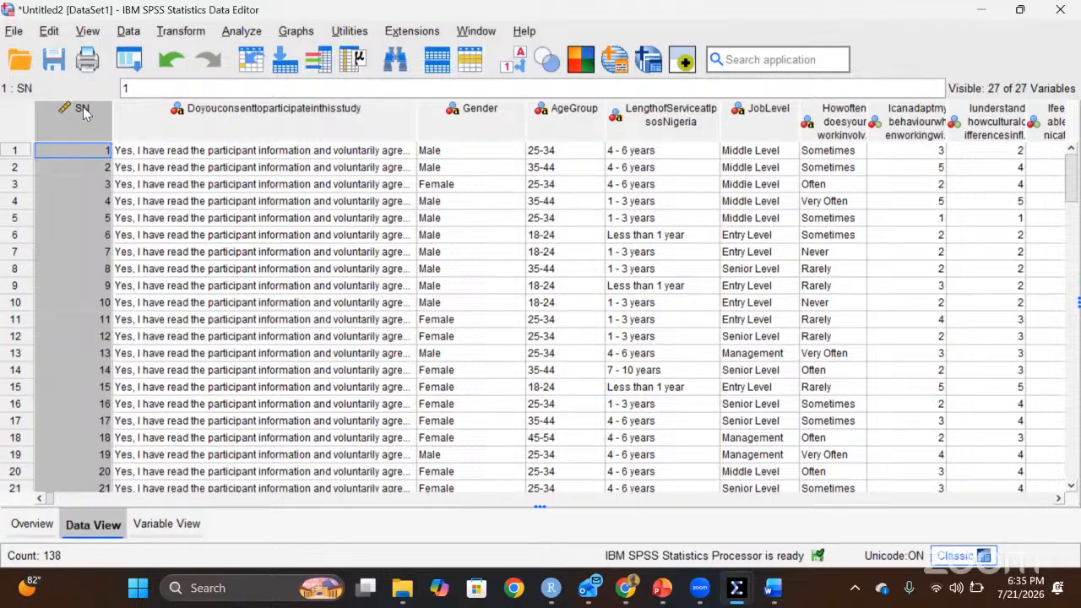
pyautogui.click(12, 151)
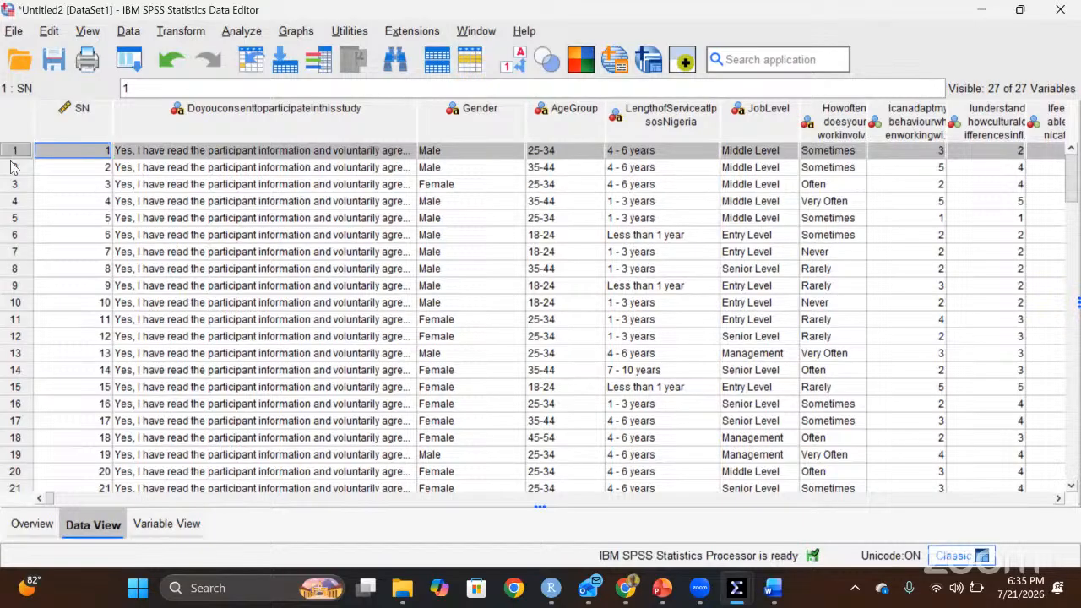
# - Inspect the SN, consent and Gender columns in the data, then open the Gender variable's definition
pyautogui.click(11, 168)
pyautogui.click(71, 124)
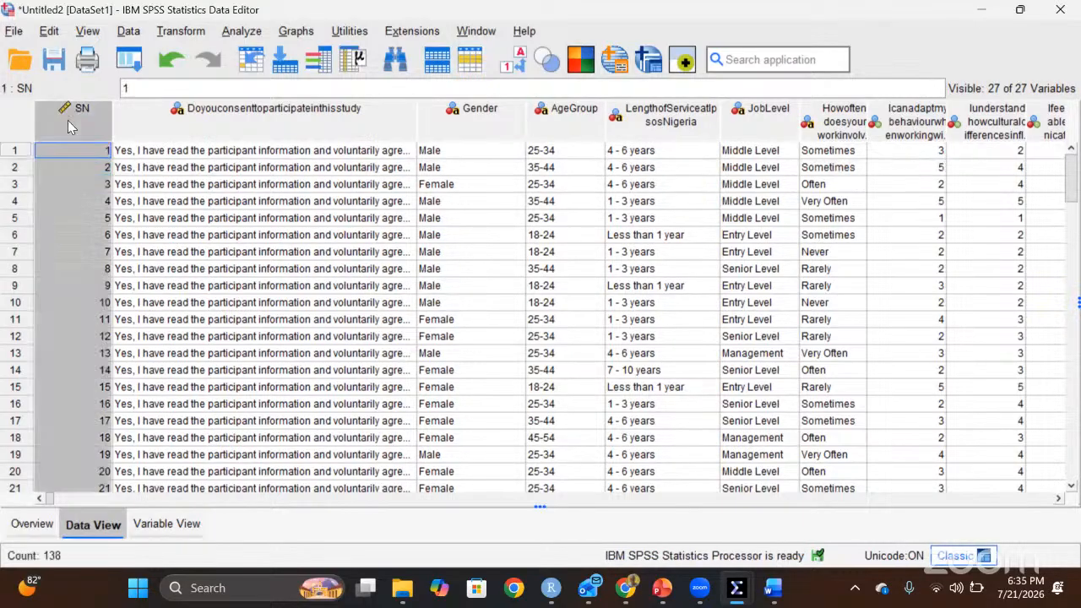
pyautogui.click(276, 110)
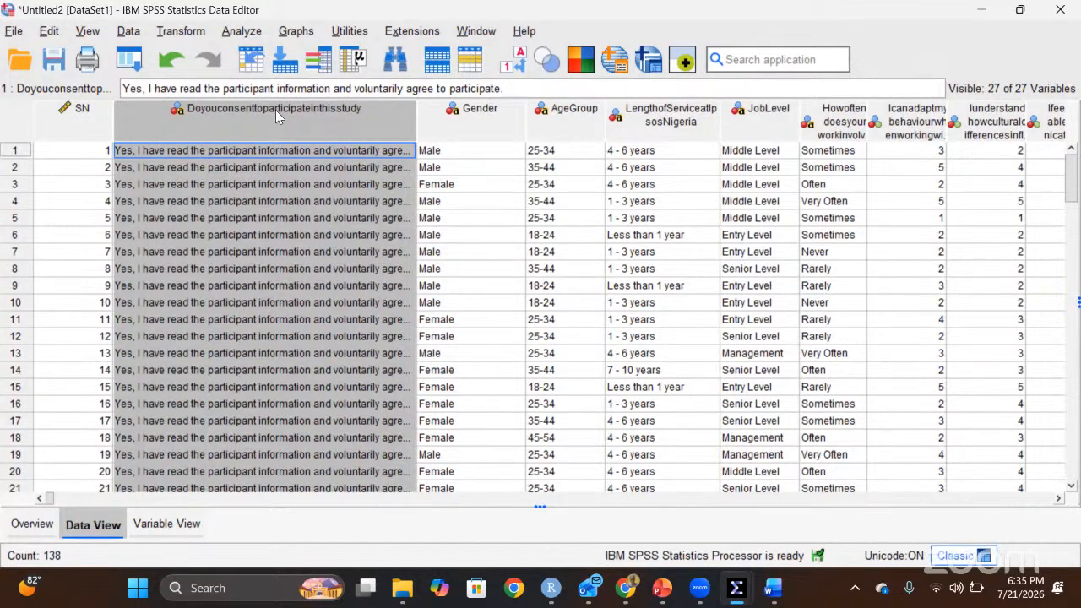
pyautogui.click(480, 110)
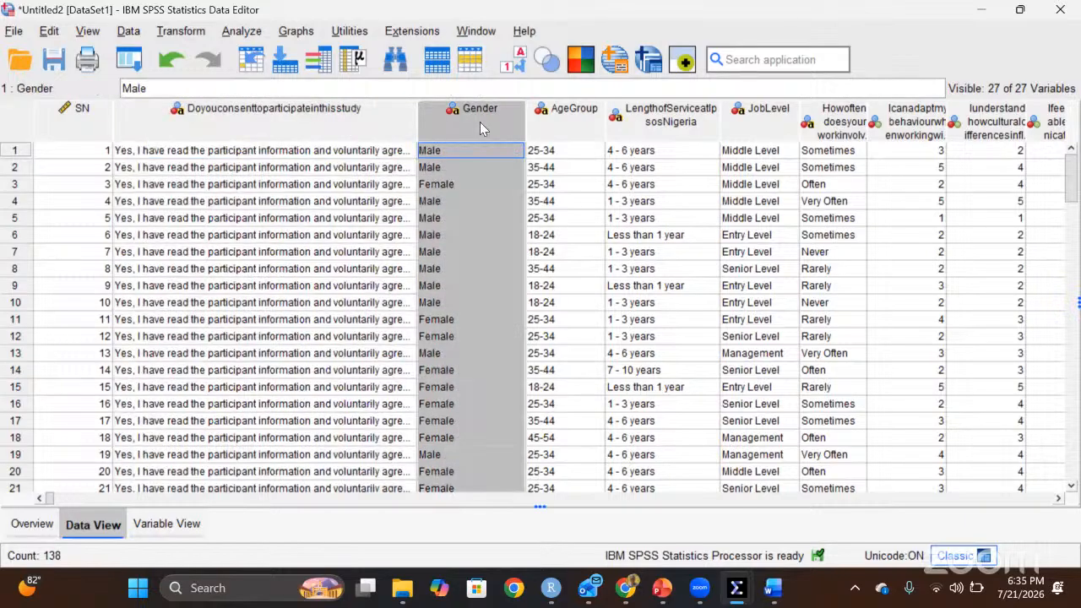
pyautogui.doubleClick(480, 121)
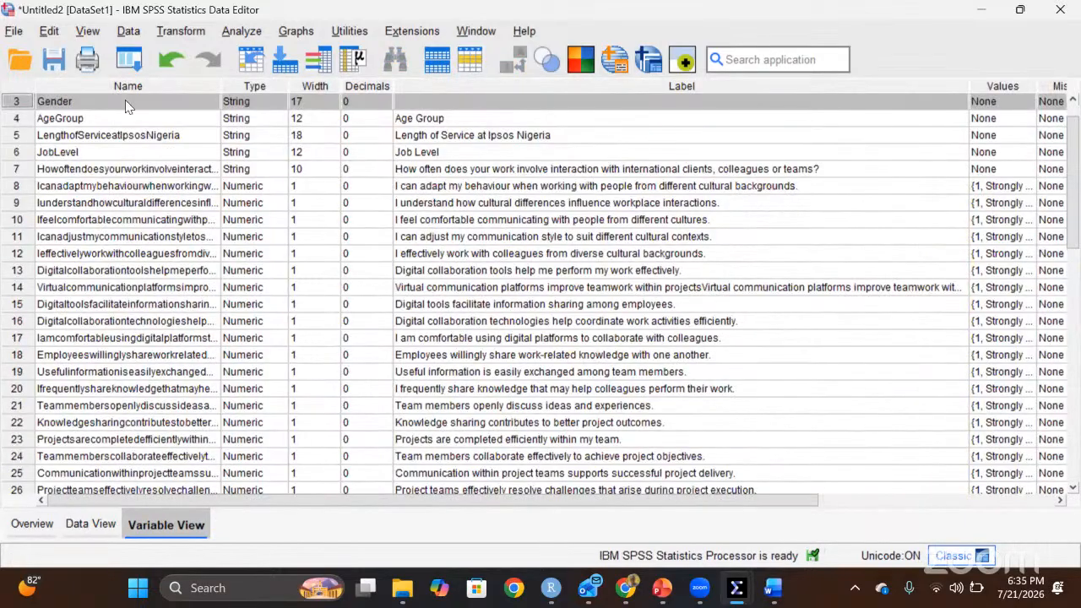
# - Examine the Gender and AgeGroup data columns and compare them with the list of variable definitions
pyautogui.hotkey('ctrl', 't')
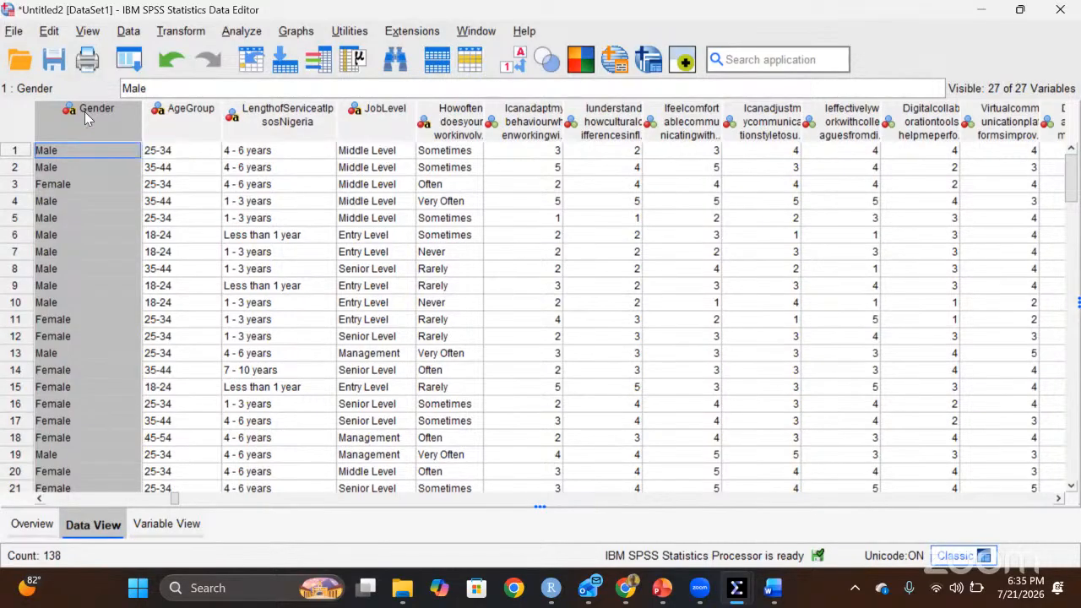
pyautogui.doubleClick(167, 121)
pyautogui.doubleClick(25, 103)
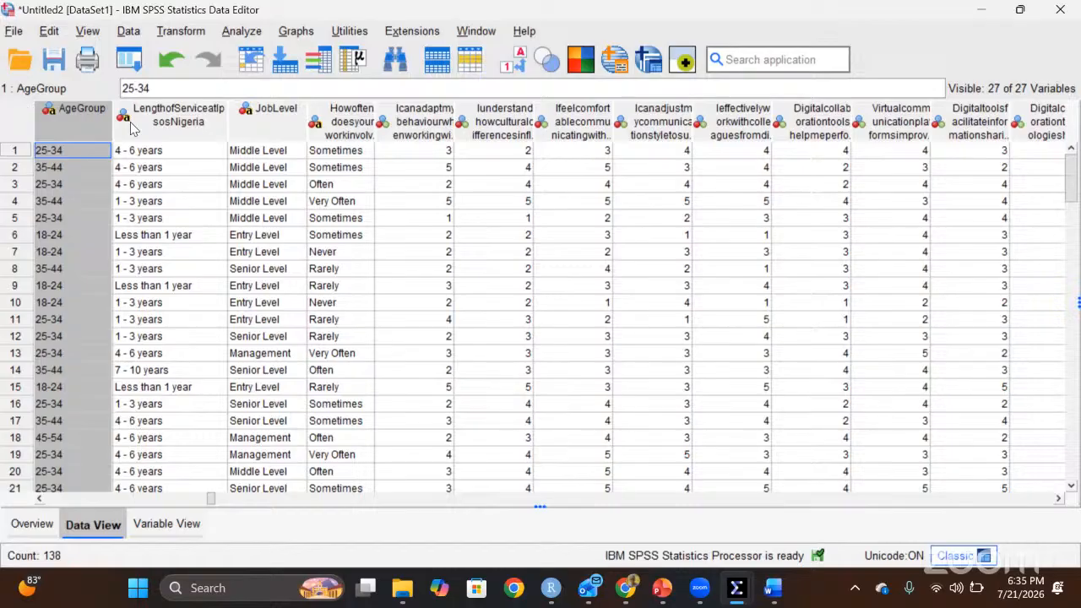
pyautogui.press('Left')
pyautogui.press('Left')
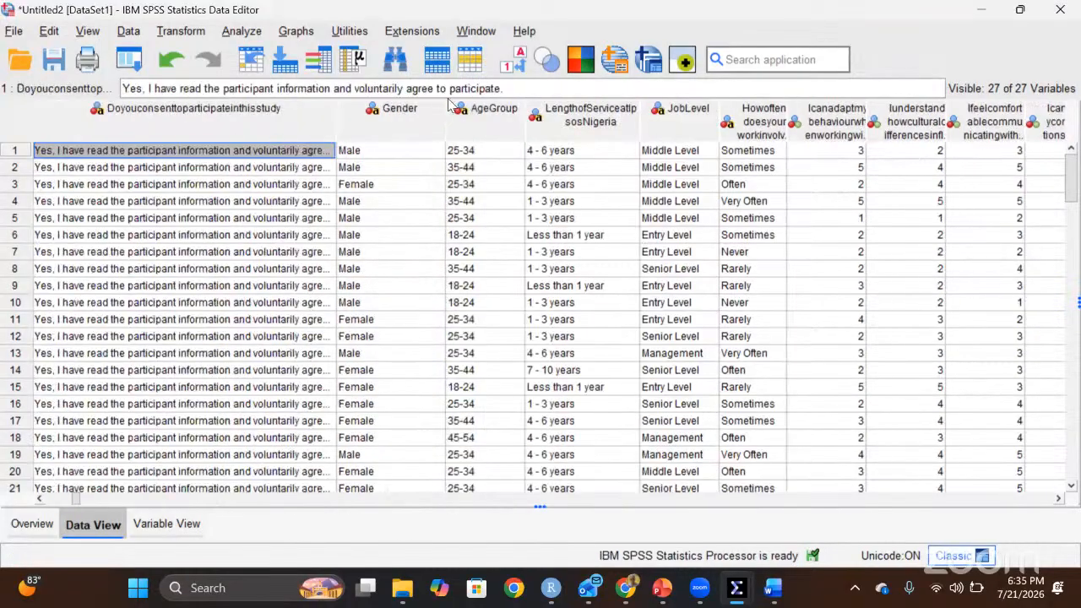
pyautogui.click(496, 117)
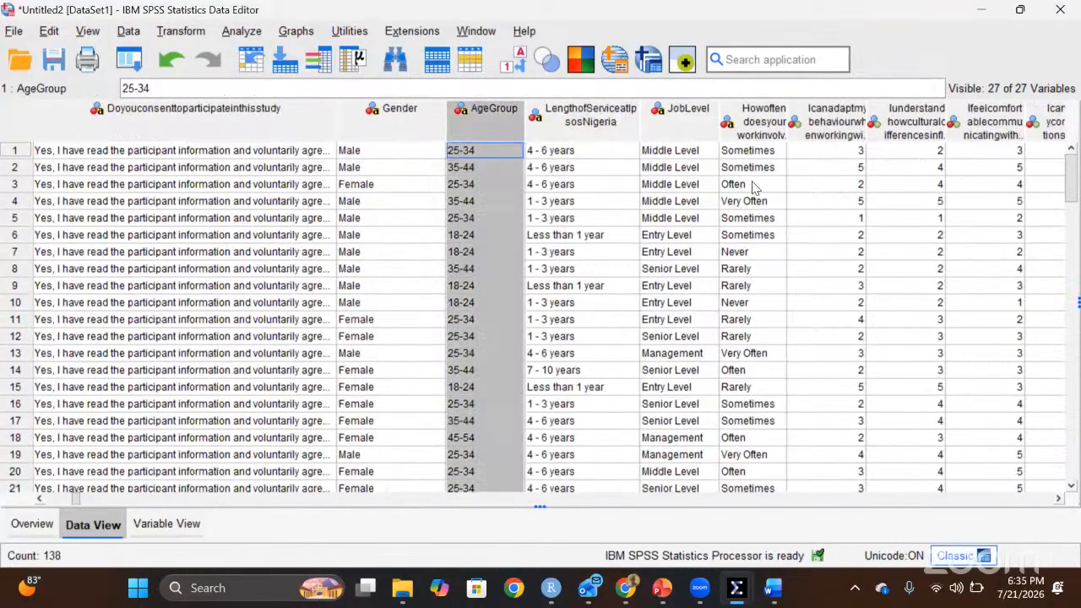
pyautogui.doubleClick(417, 122)
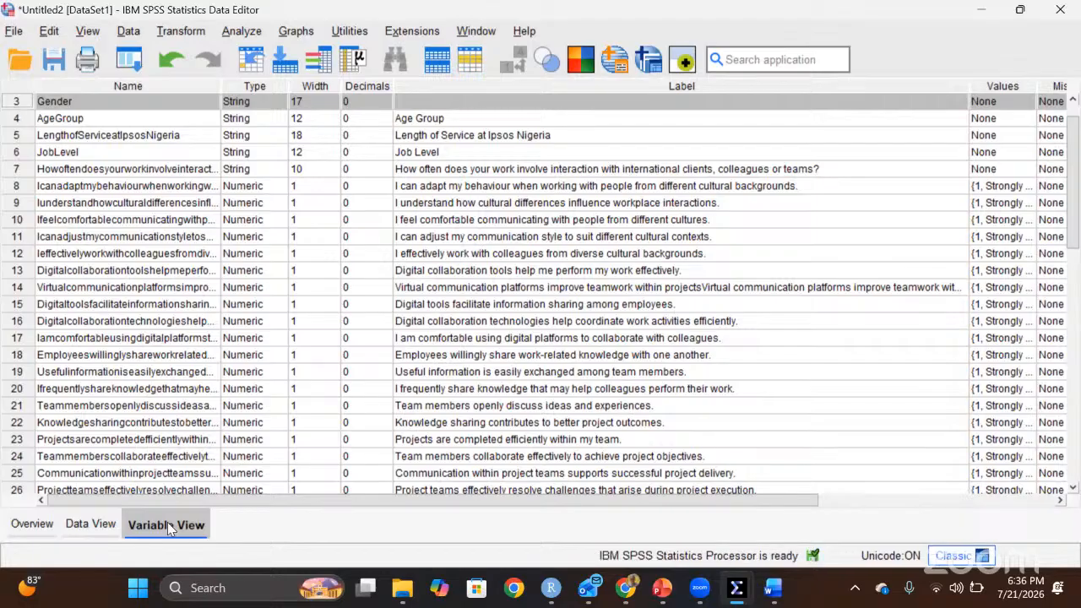
pyautogui.scroll(-1, 209, 355)
pyautogui.scroll(2, 207, 352)
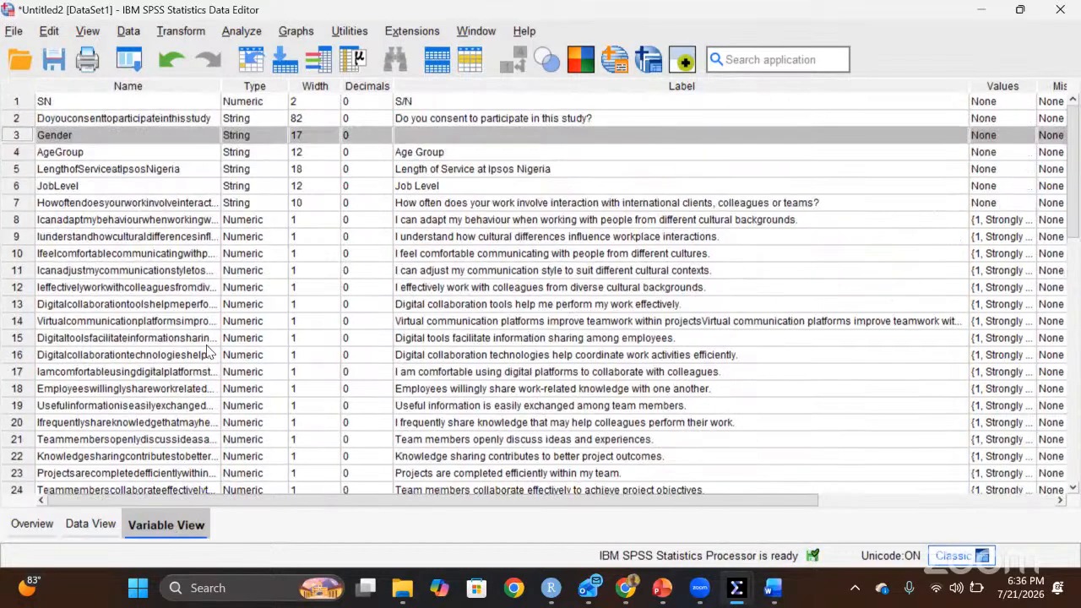
# - Return to the data and examine the records of the first two cases
pyautogui.click(93, 524)
pyautogui.press('Left')
pyautogui.press('Left')
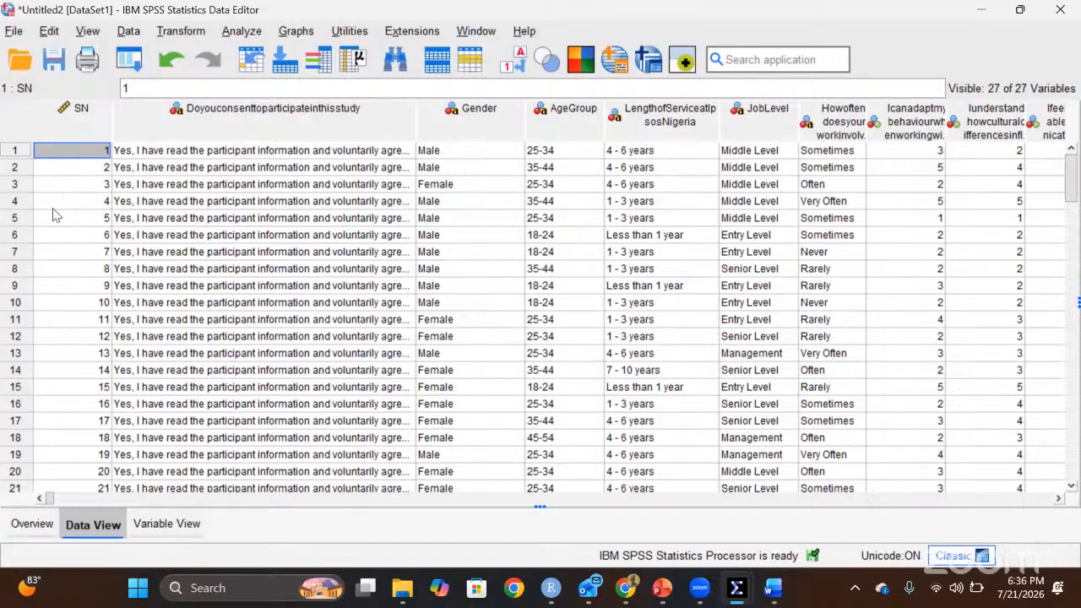
pyautogui.click(79, 166)
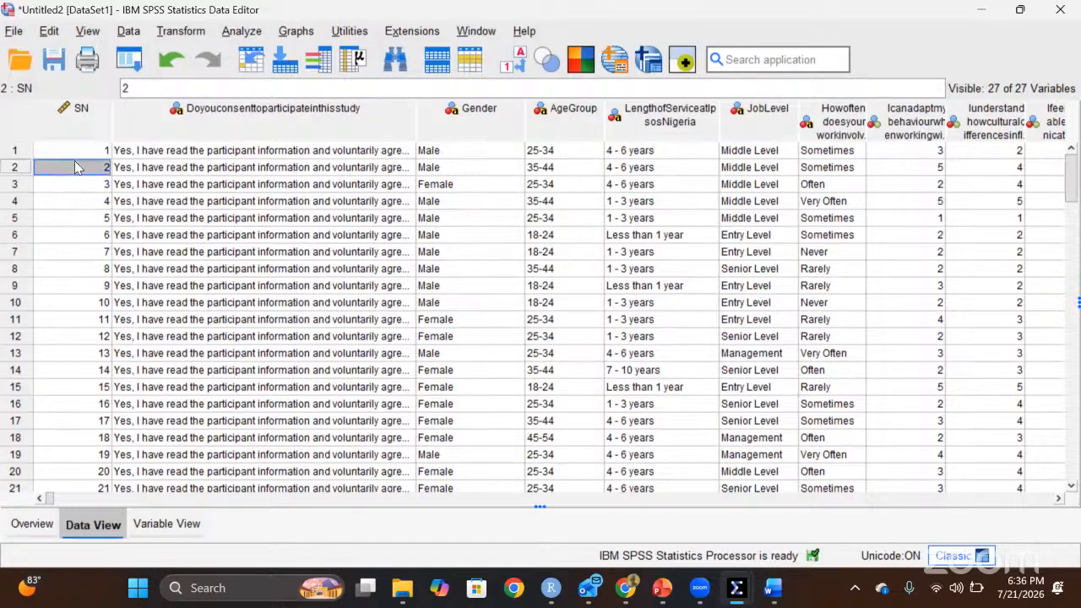
pyautogui.click(23, 154)
pyautogui.click(26, 169)
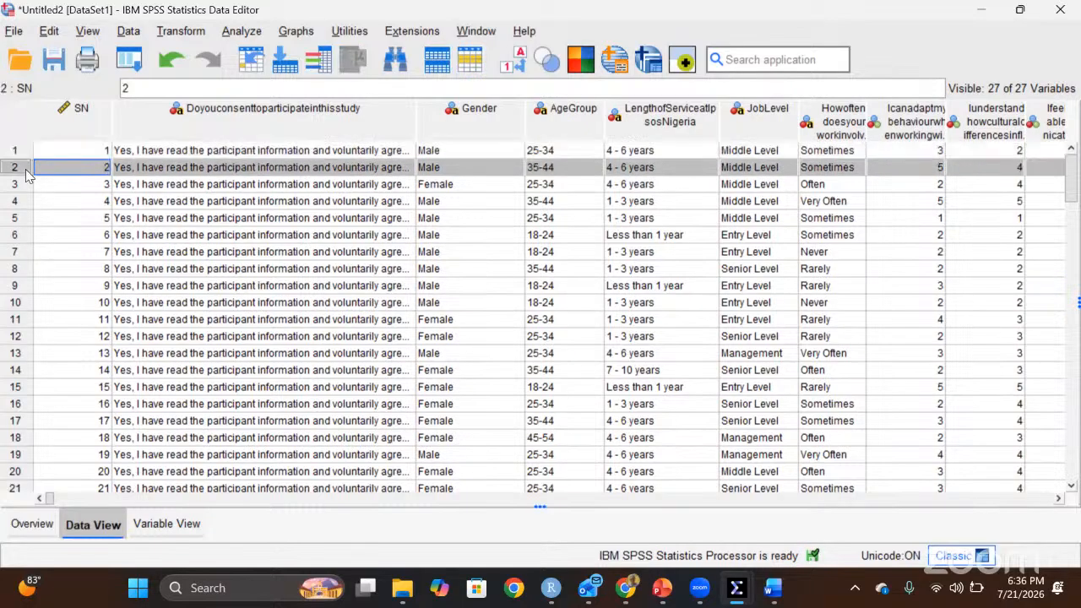
pyautogui.click(17, 153)
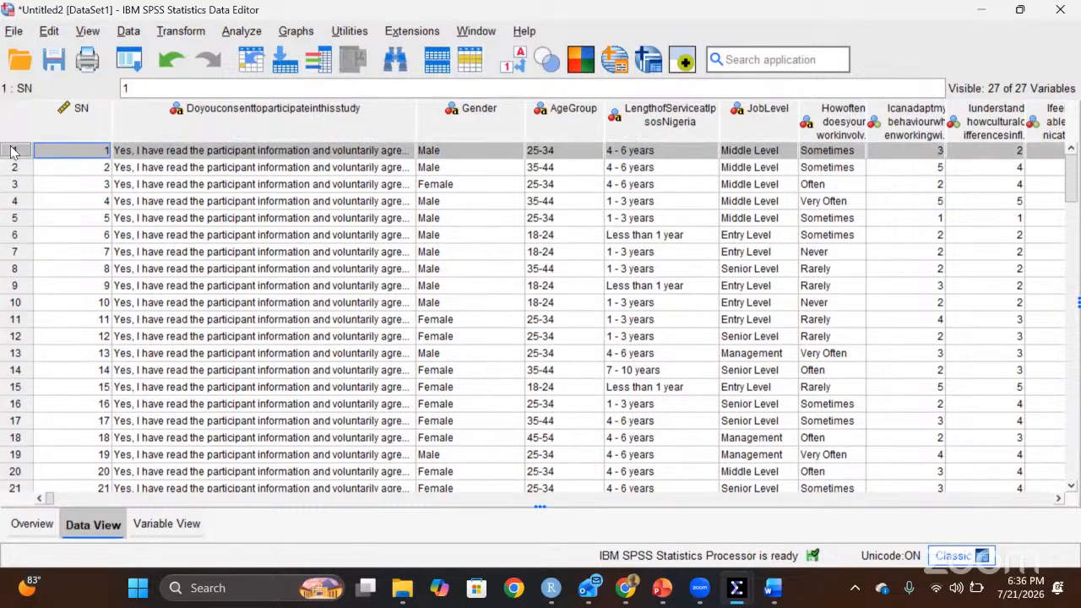
pyautogui.click(17, 169)
pyautogui.click(18, 154)
pyautogui.click(18, 168)
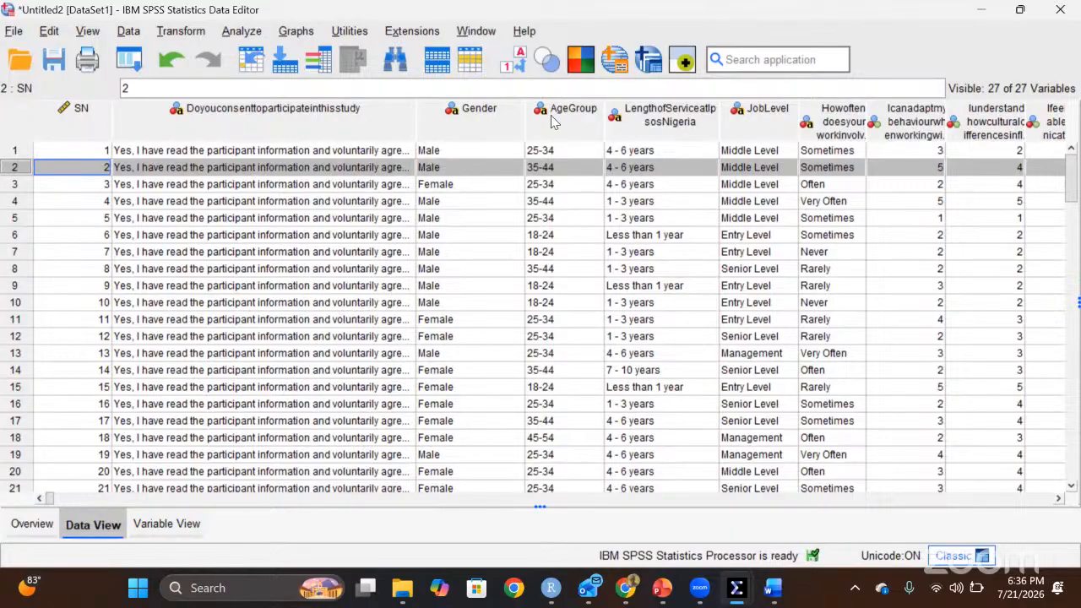
# - Examine the Gender, SN and consent columns as variables and the first three rows as cases
pyautogui.click(469, 128)
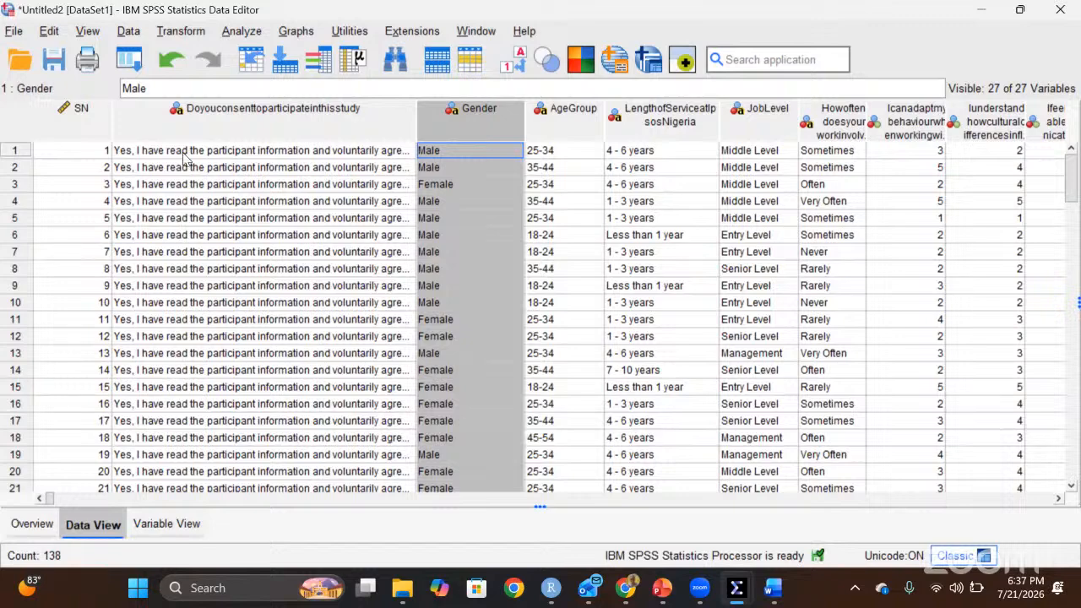
pyautogui.click(91, 126)
pyautogui.click(274, 127)
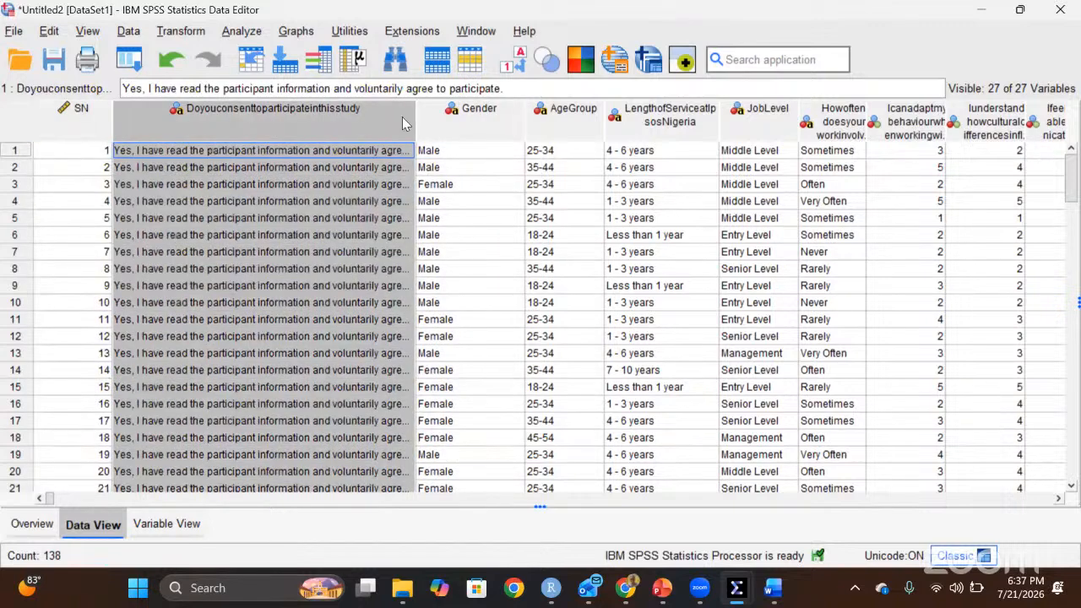
pyautogui.click(13, 152)
pyautogui.click(14, 167)
pyautogui.click(14, 185)
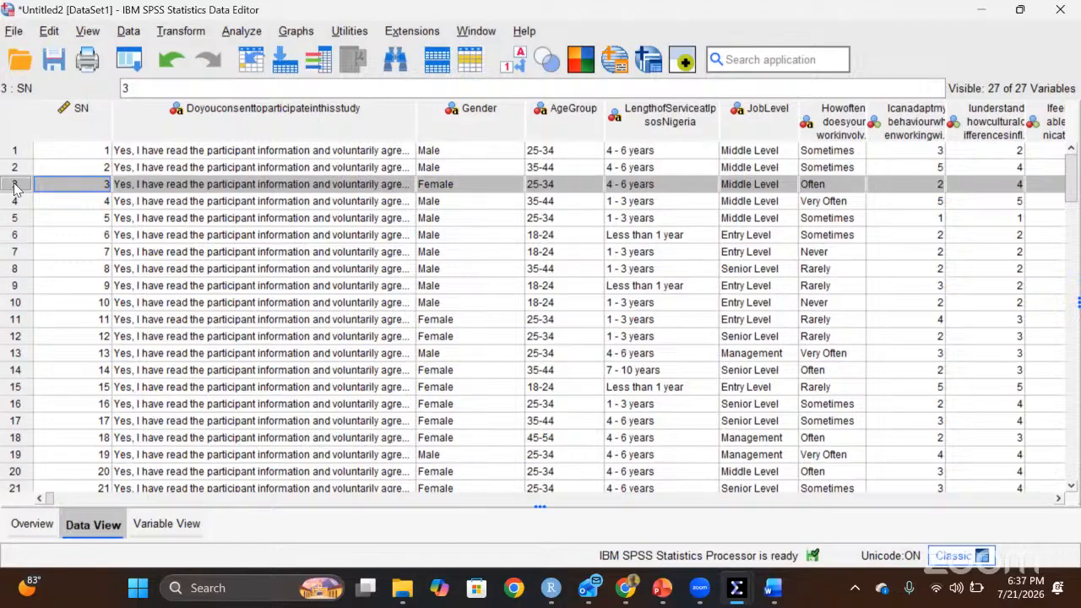
# - Review the Gender variable's attributes in the variable definitions, from name and type through to measurement level
pyautogui.click(172, 525)
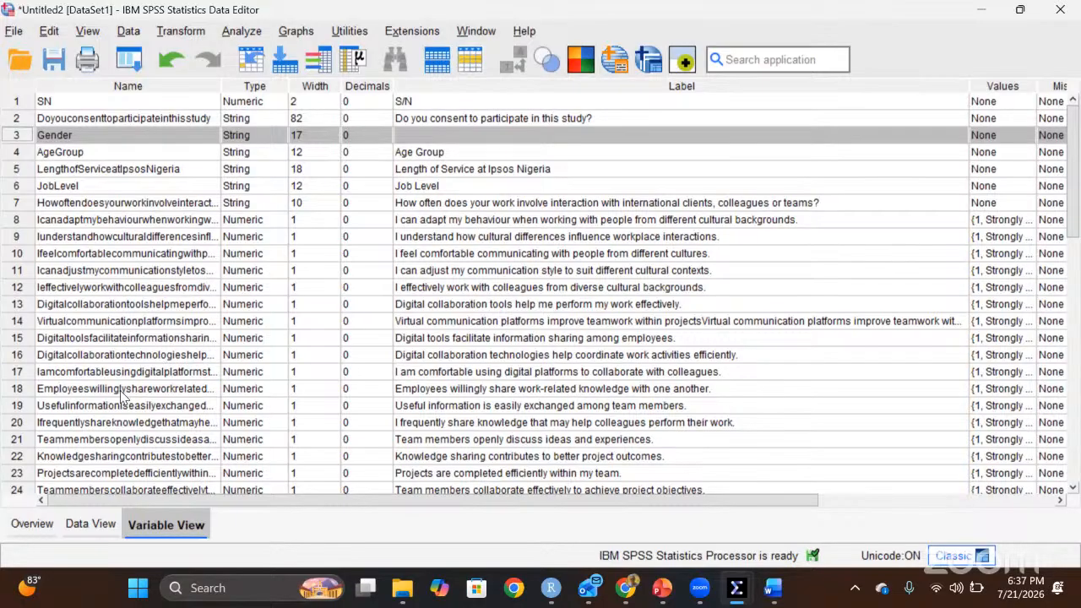
pyautogui.click(5, 134)
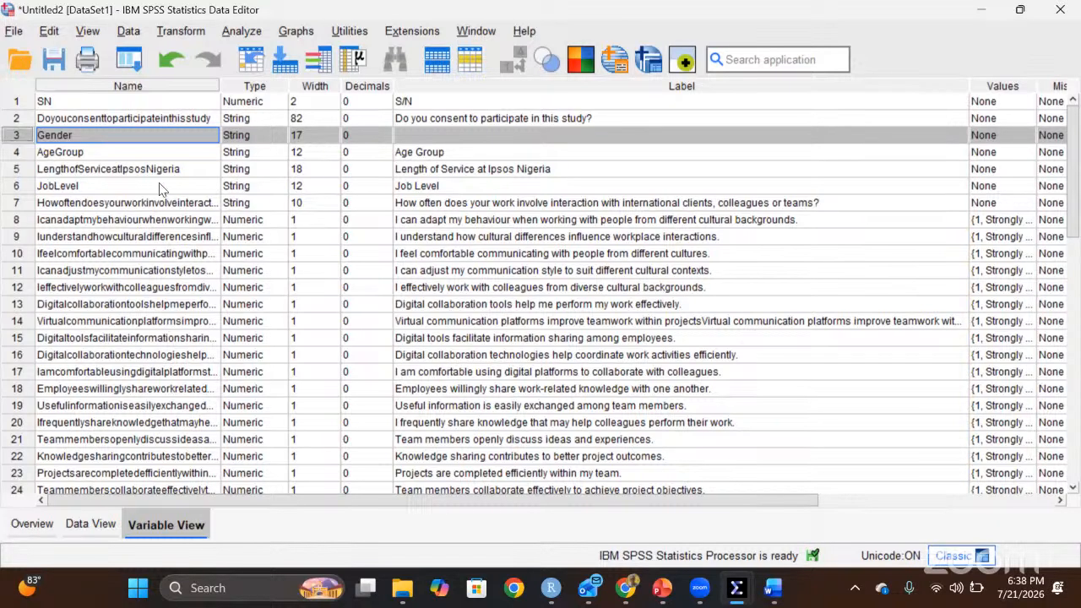
pyautogui.press('Tab')
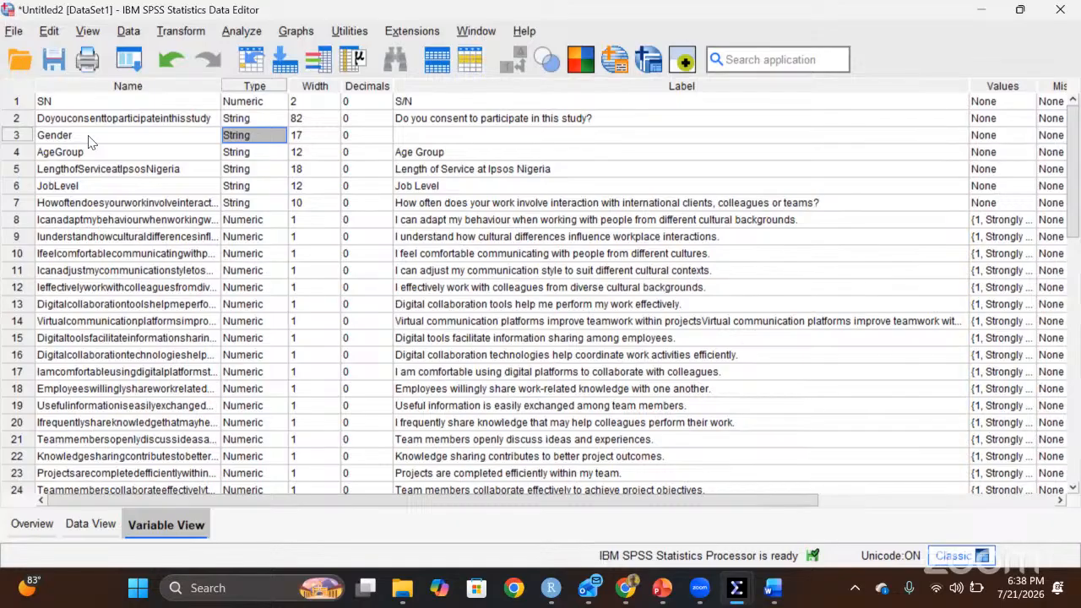
pyautogui.press('Tab')
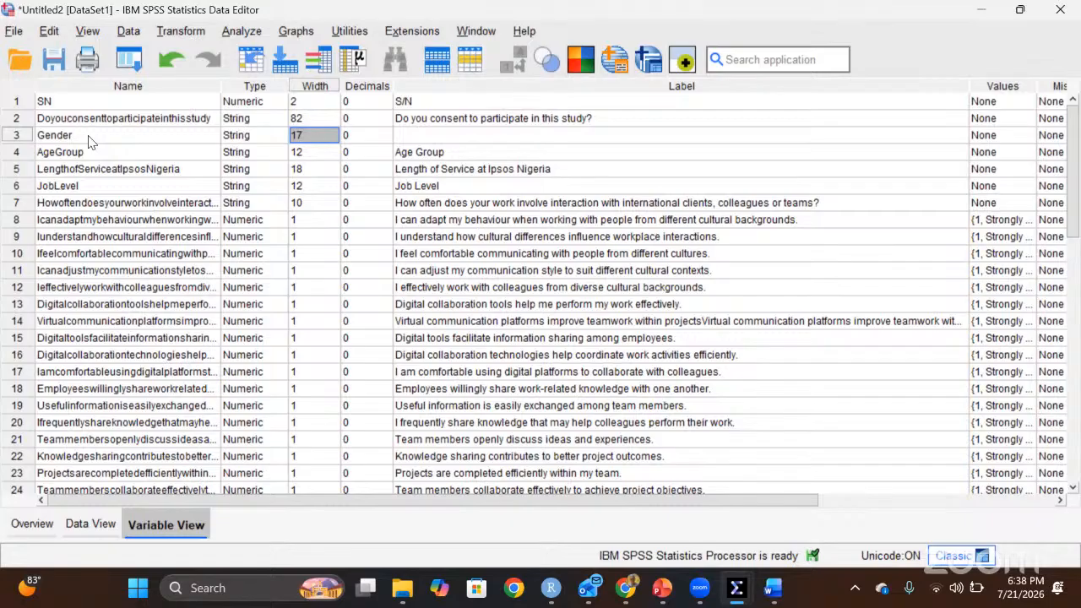
pyautogui.press('Tab')
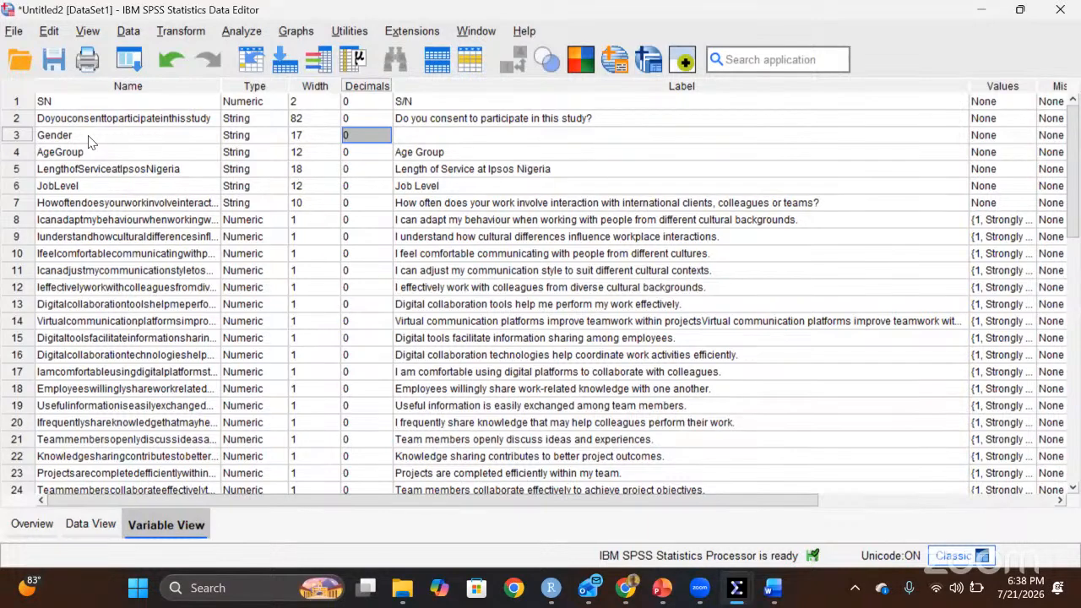
pyautogui.press('Tab')
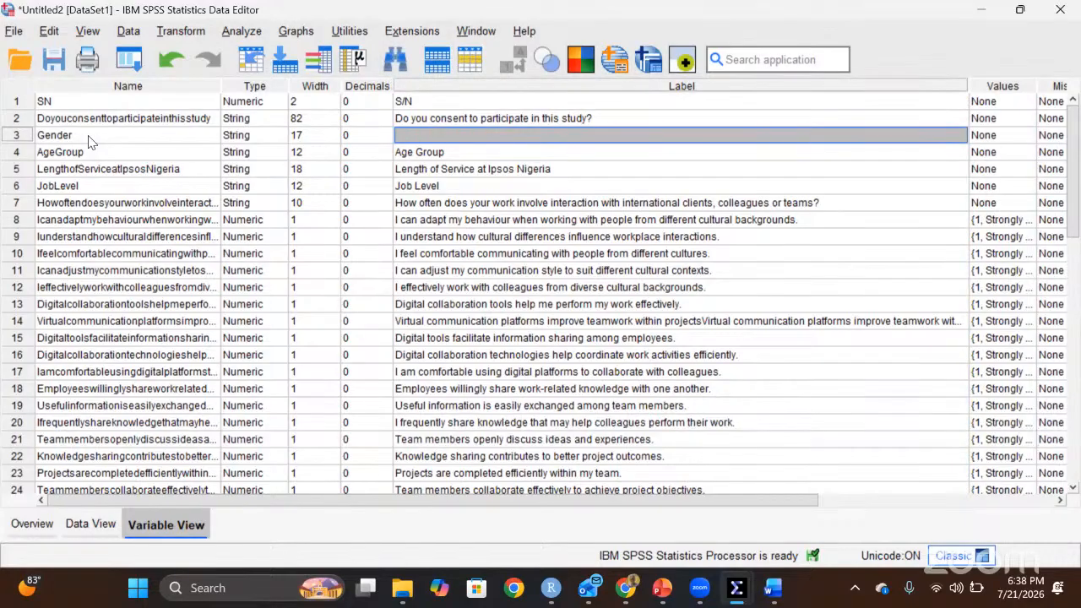
pyautogui.press('Tab')
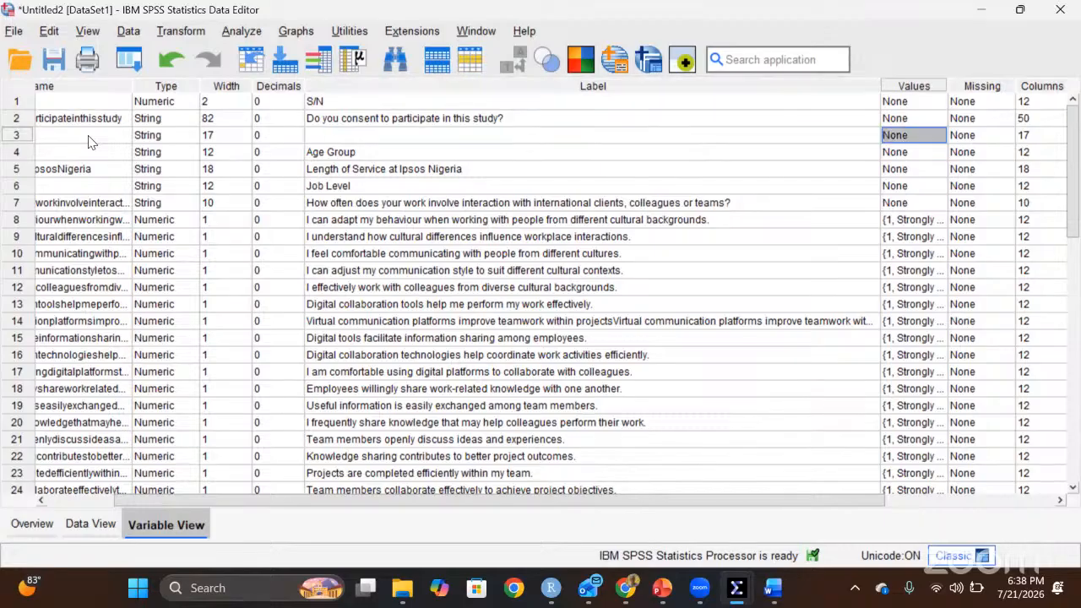
pyautogui.press('Right')
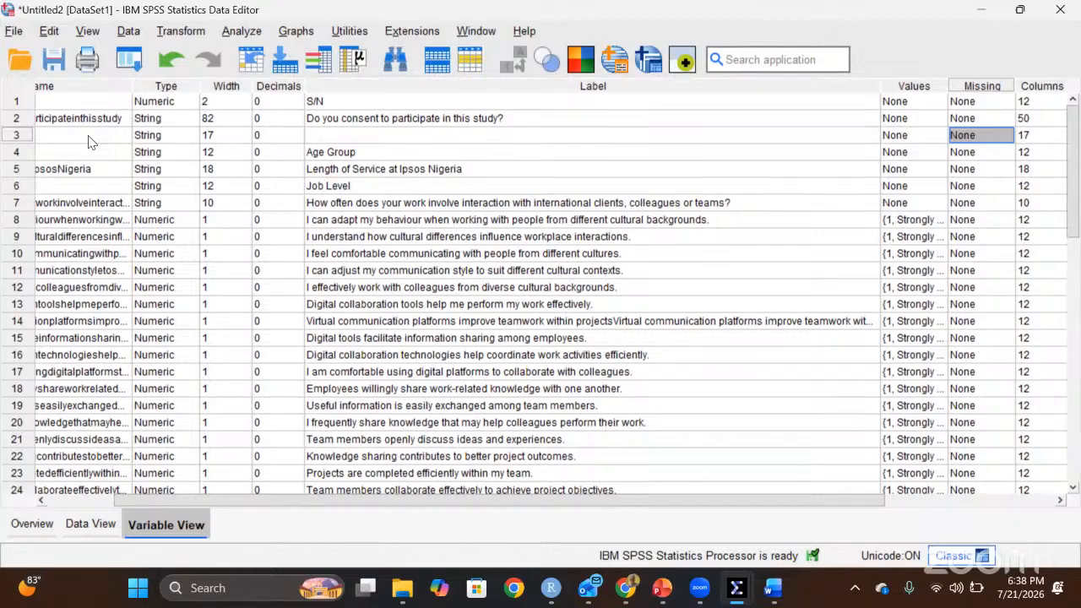
pyautogui.press('Right')
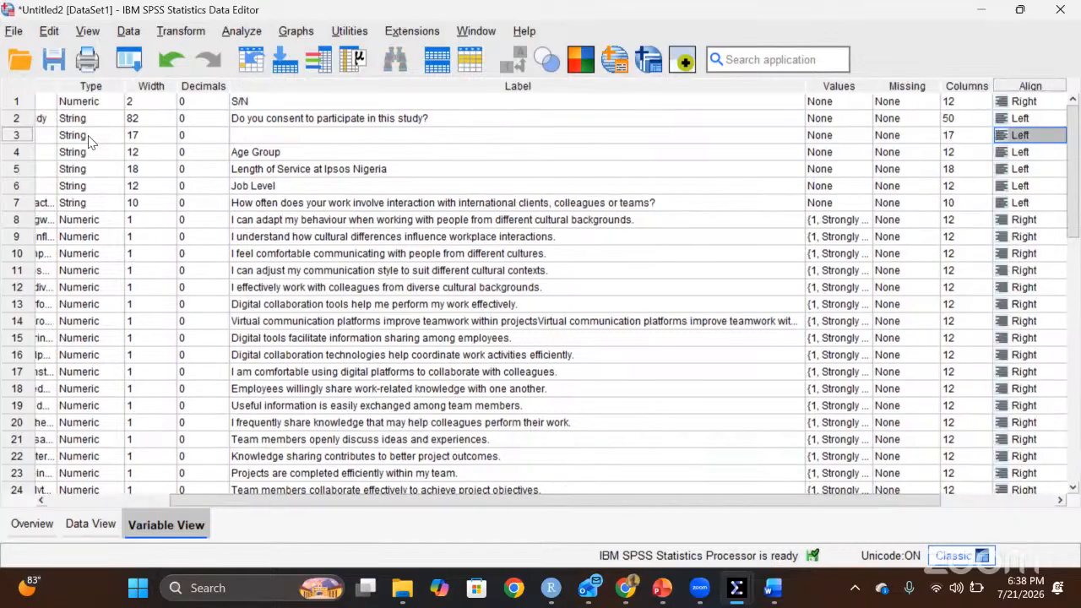
pyautogui.press('Right')
pyautogui.press('Right')
pyautogui.press('Left')
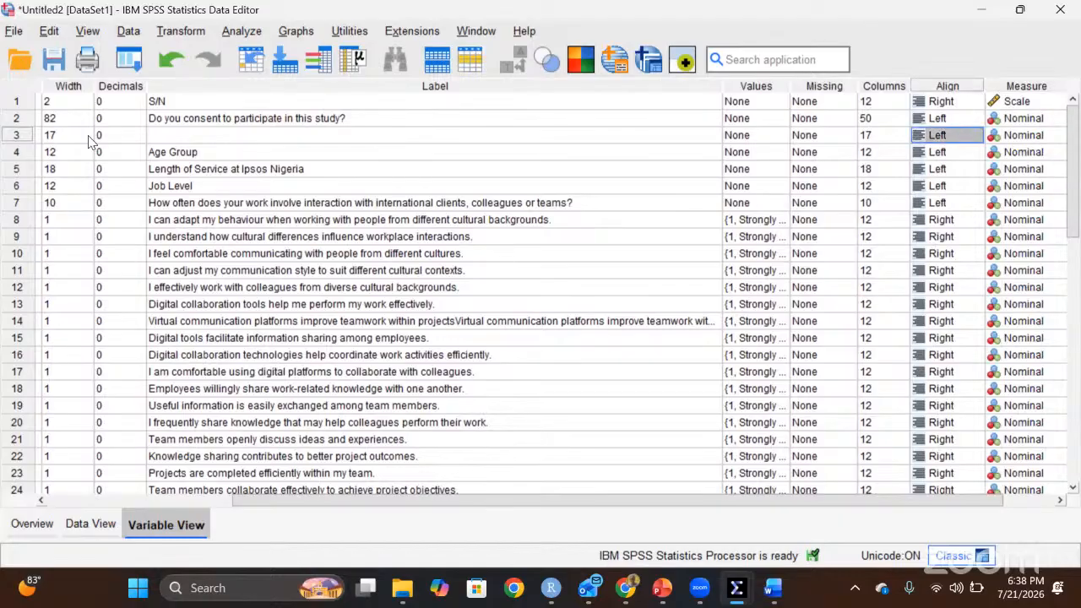
pyautogui.press('Right')
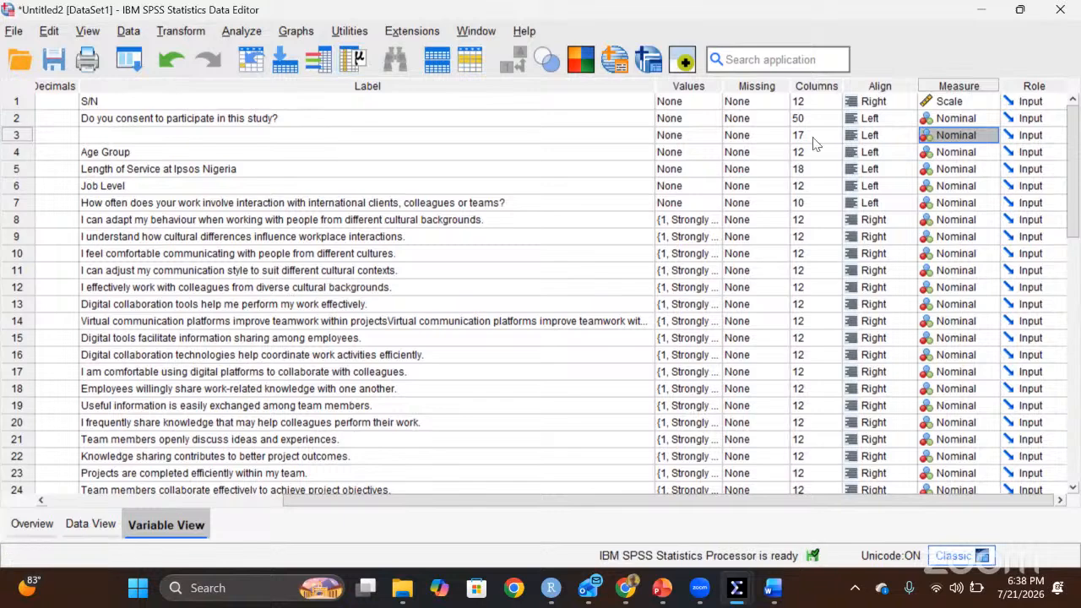
# - Check the measurement levels available for Gender, keep Nominal, and inspect its label field
pyautogui.click(992, 137)
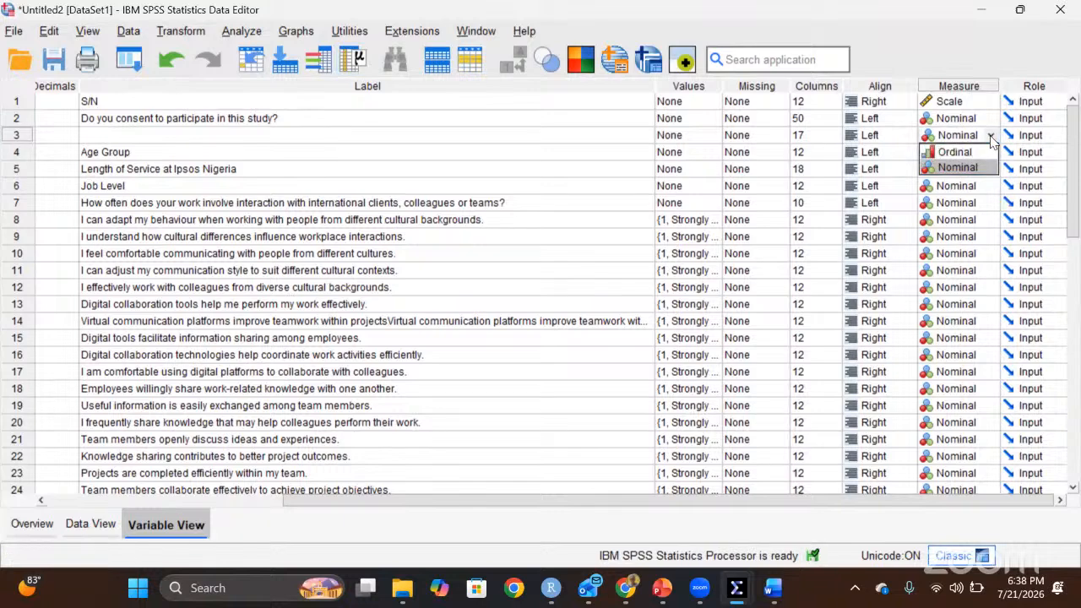
pyautogui.click(992, 137)
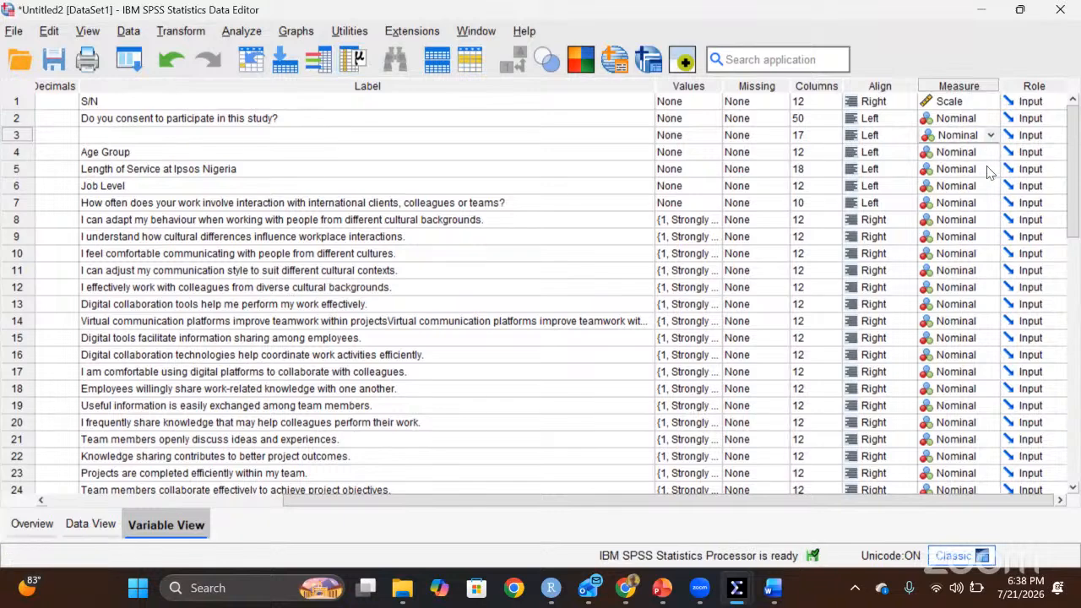
pyautogui.click(614, 133)
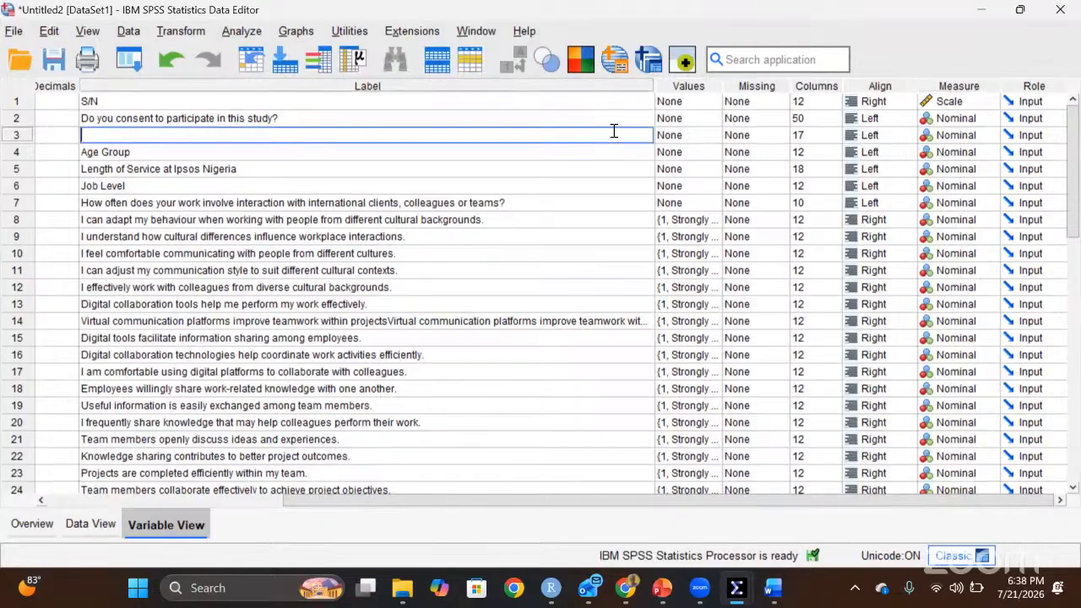
pyautogui.press('Tab')
pyautogui.click(614, 135)
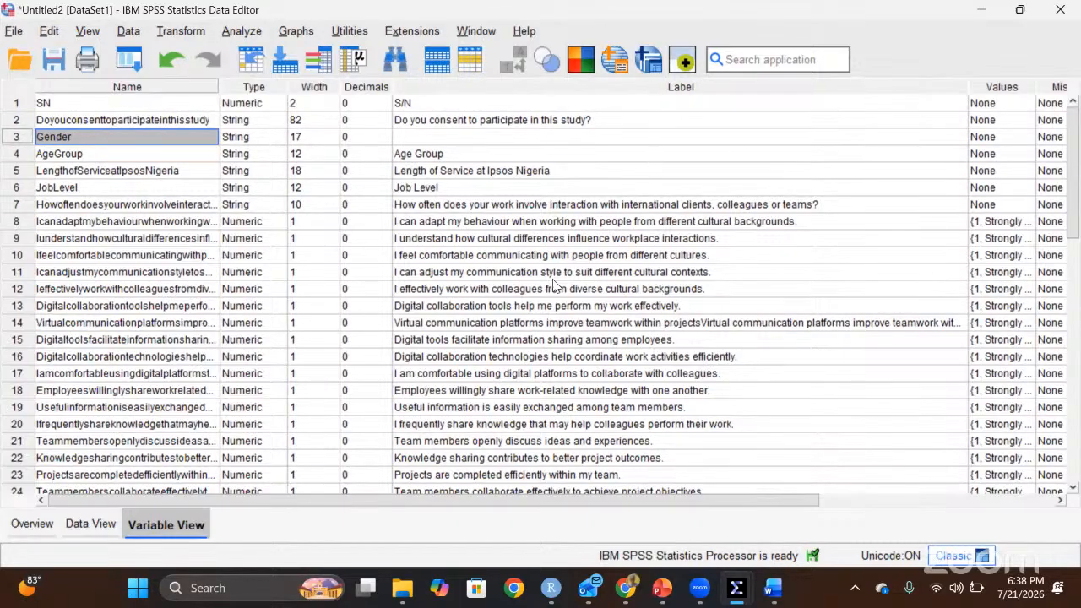
# - Select the first cultural adaptation item, review the Q1 to Q5 Digital Collaboration scores in Word's Document1, and return to the SPSS variable definitions
pyautogui.click(56, 210)
pyautogui.click(56, 224)
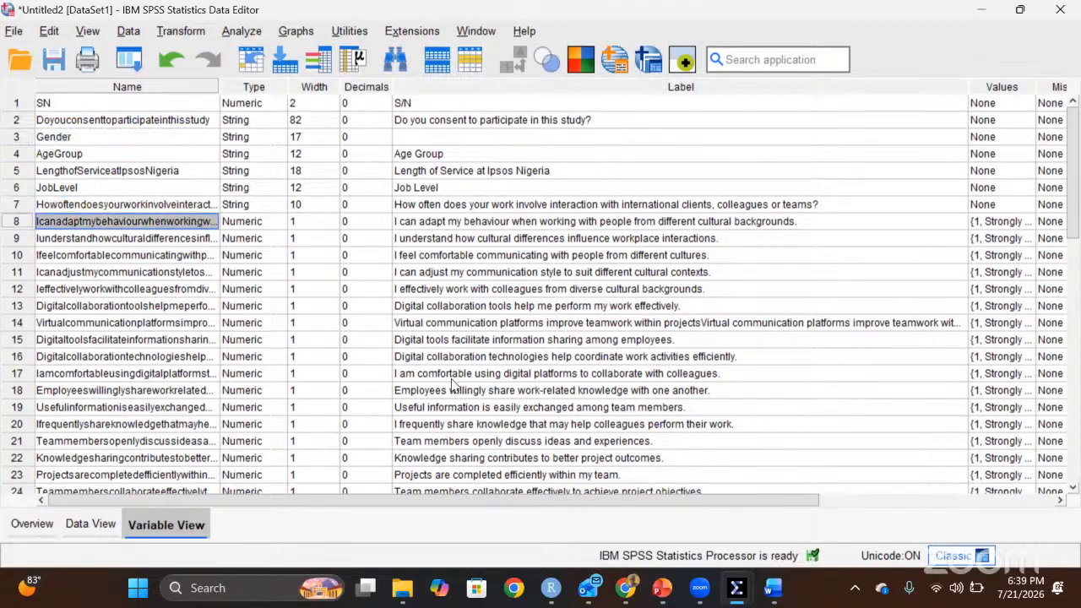
pyautogui.click(169, 33)
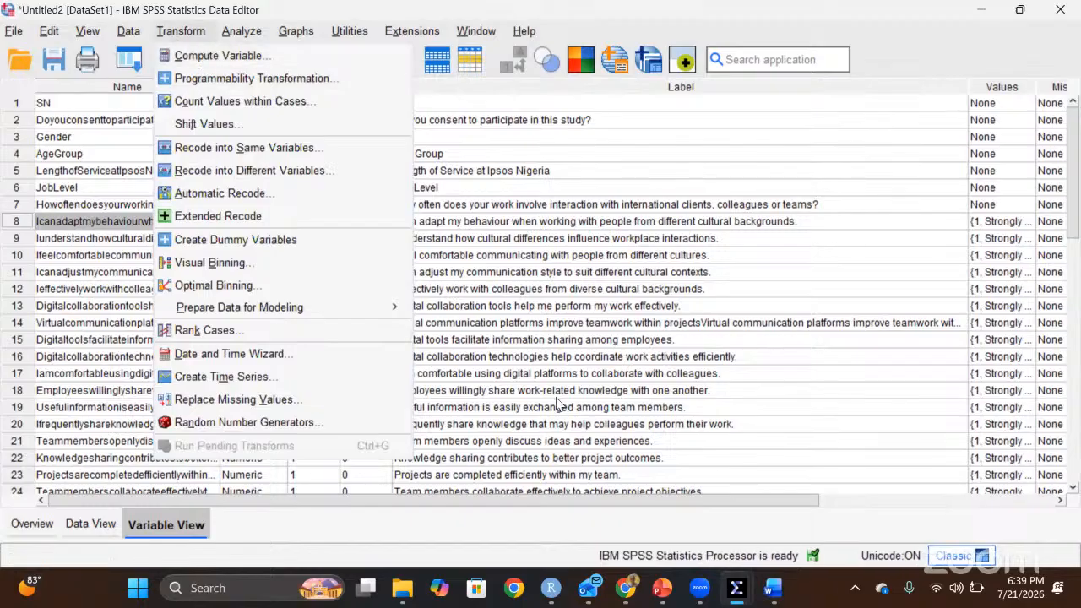
pyautogui.moveTo(773, 588)
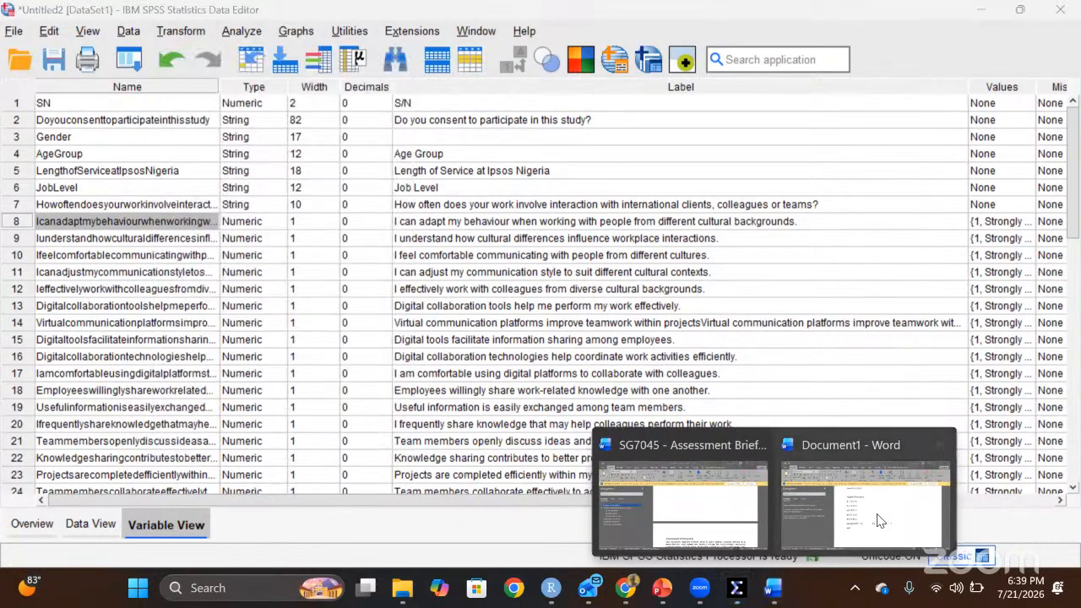
pyautogui.click(879, 519)
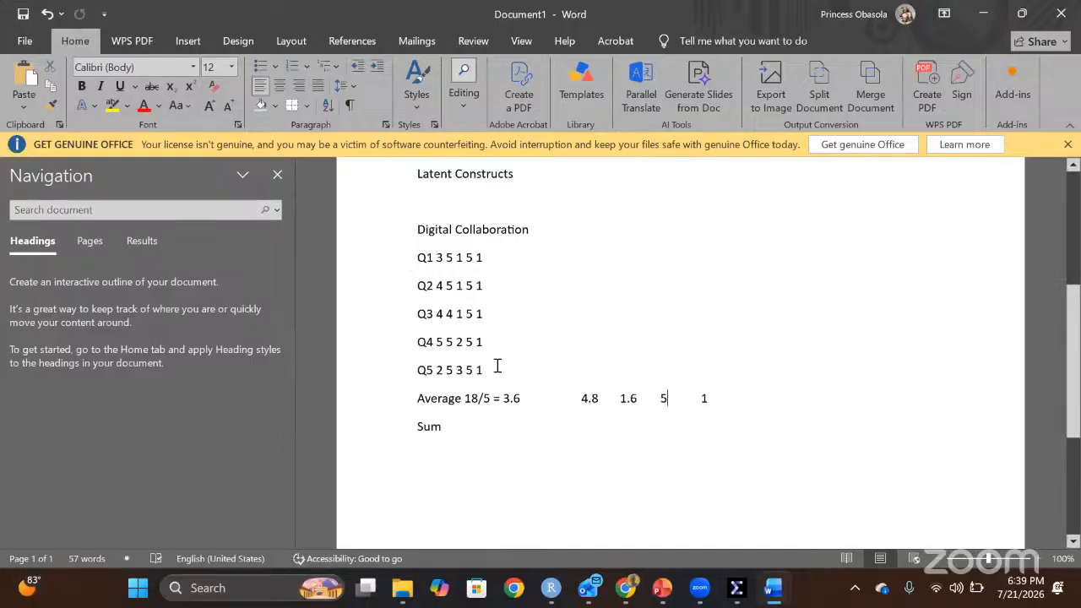
pyautogui.moveTo(489, 376); pyautogui.dragTo(422, 256)
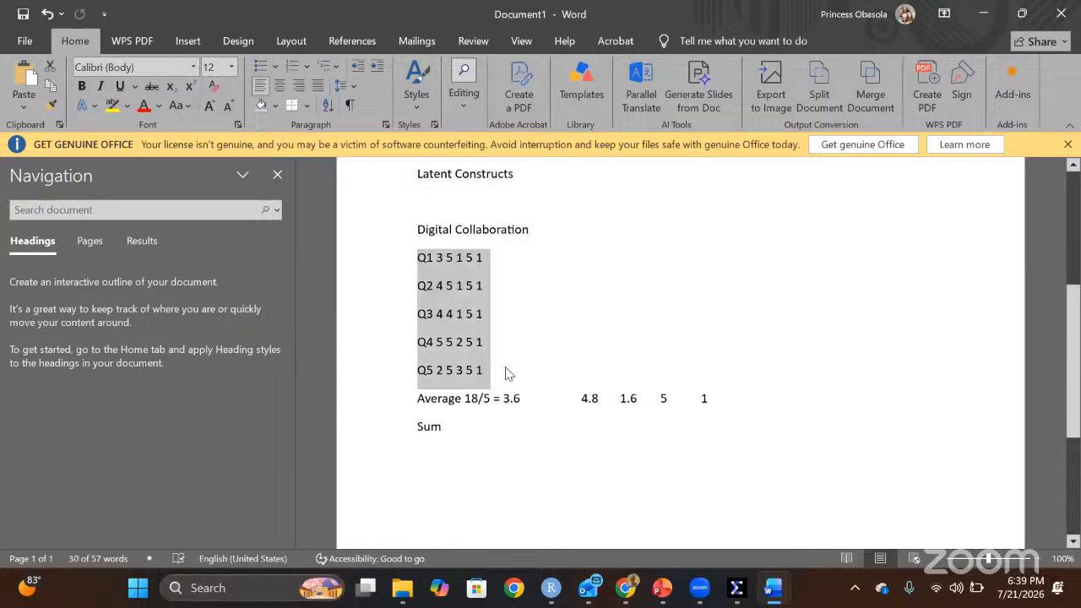
pyautogui.click(452, 370)
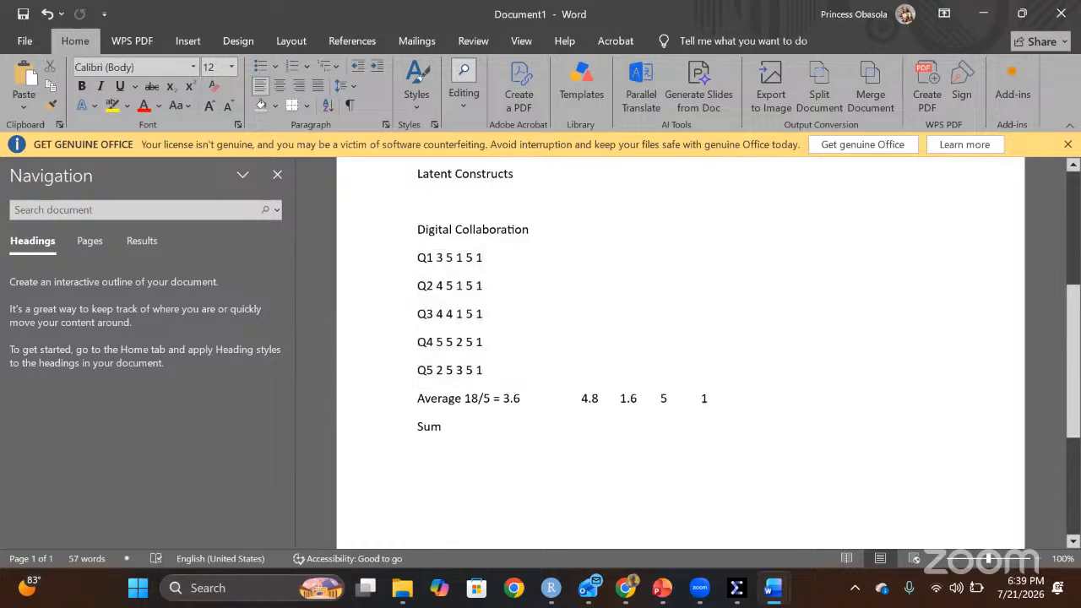
pyautogui.moveTo(736, 588)
pyautogui.click(724, 511)
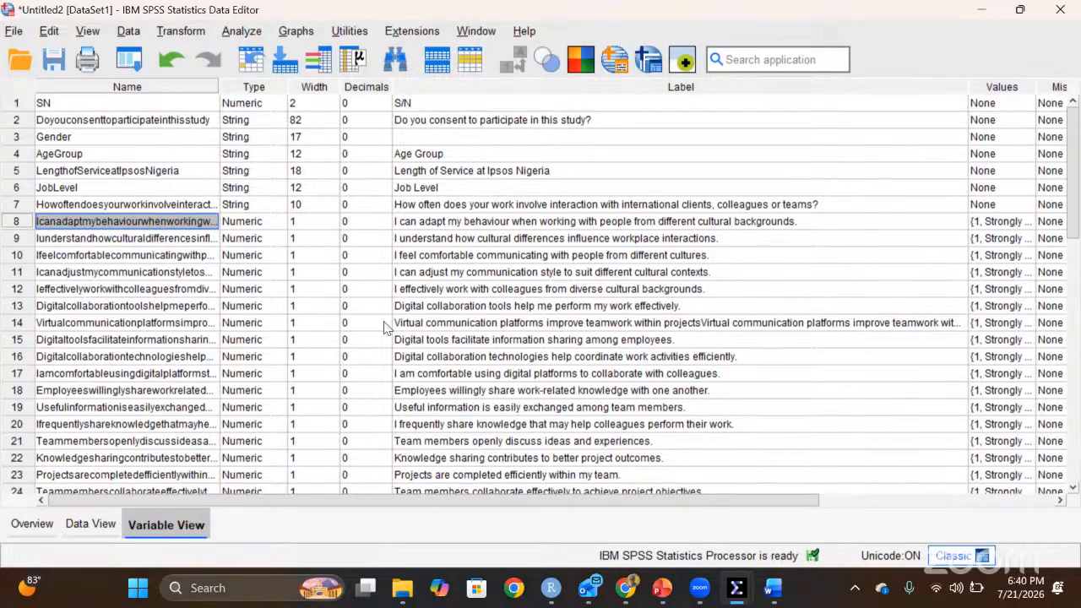
# - Check the construct heading of Section B in the Google Forms questionnaire in Chrome, and return to the SPSS dataset
pyautogui.click(625, 588)
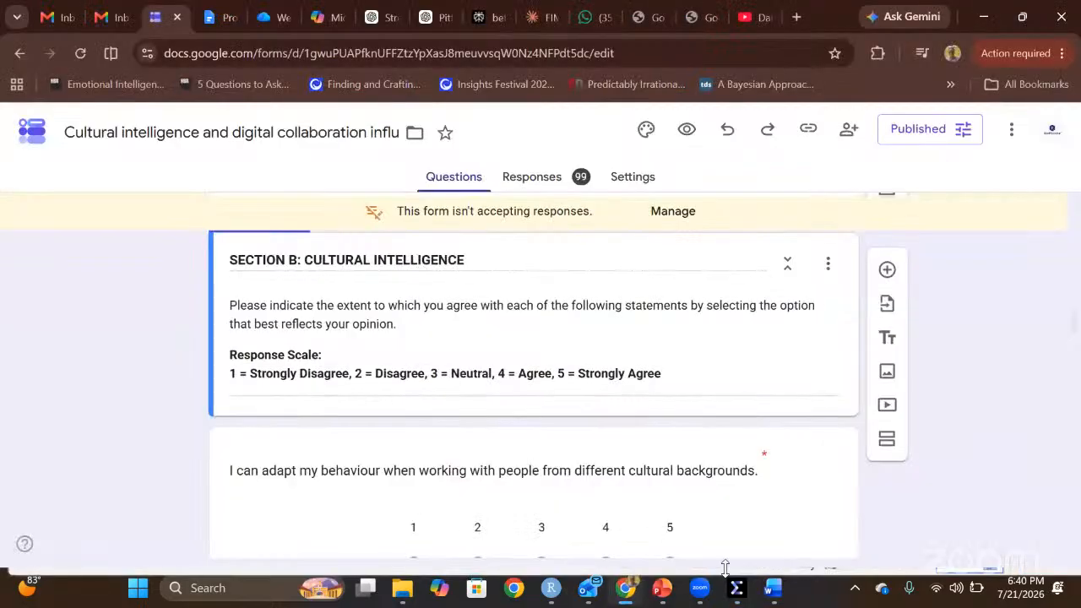
pyautogui.moveTo(737, 587)
pyautogui.click(735, 518)
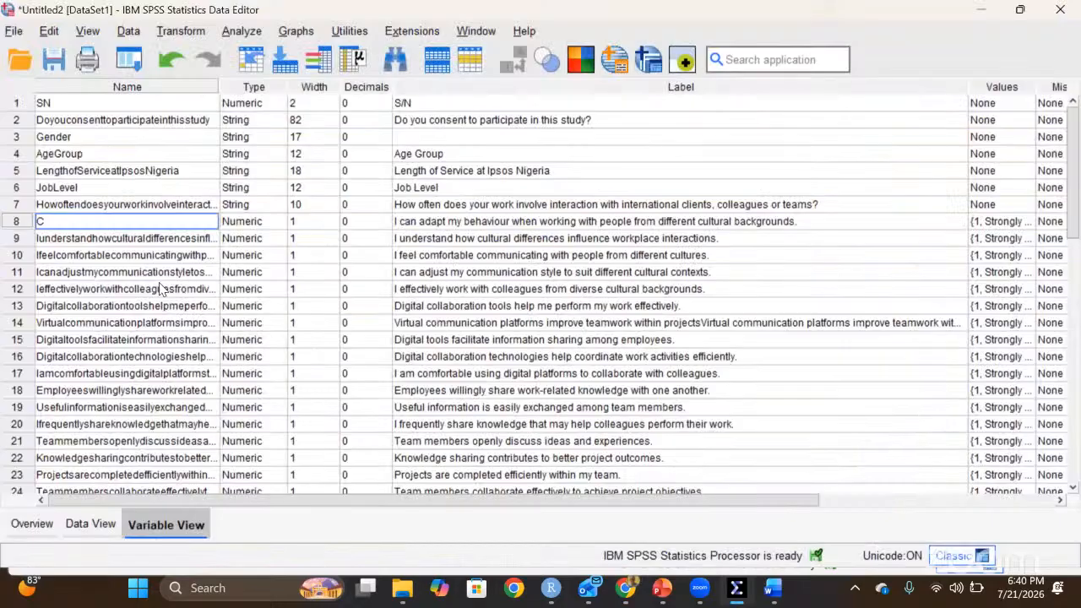
# - Rename the five cultural intelligence variables in rows 8 to 12 as CI1, CI2, CI3, CI4 and CI5
pyautogui.press('Down')
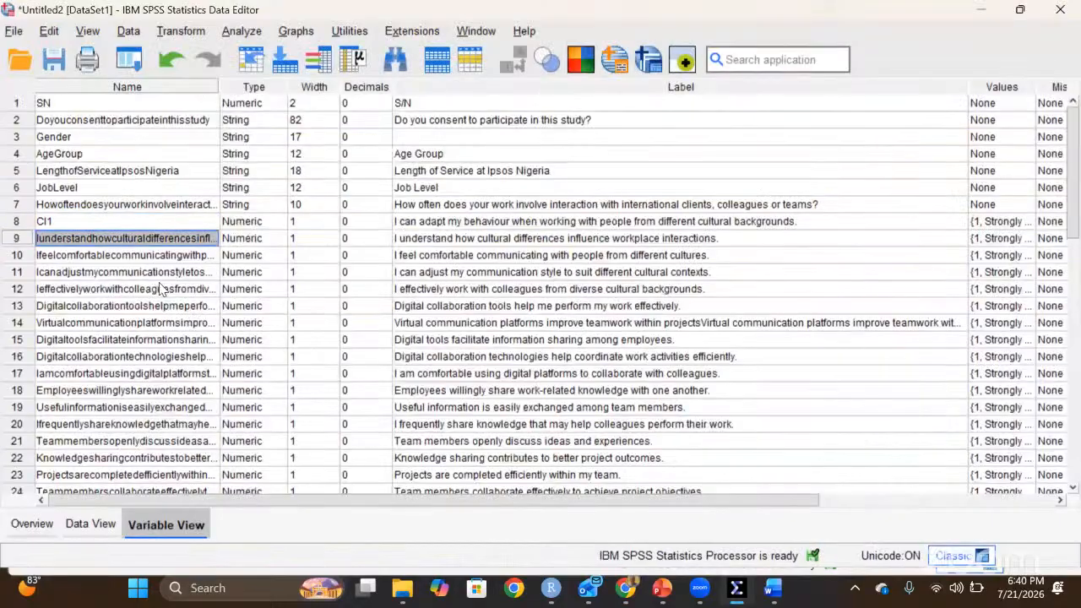
pyautogui.write('CI2')
pyautogui.press('Down')
pyautogui.write('C')
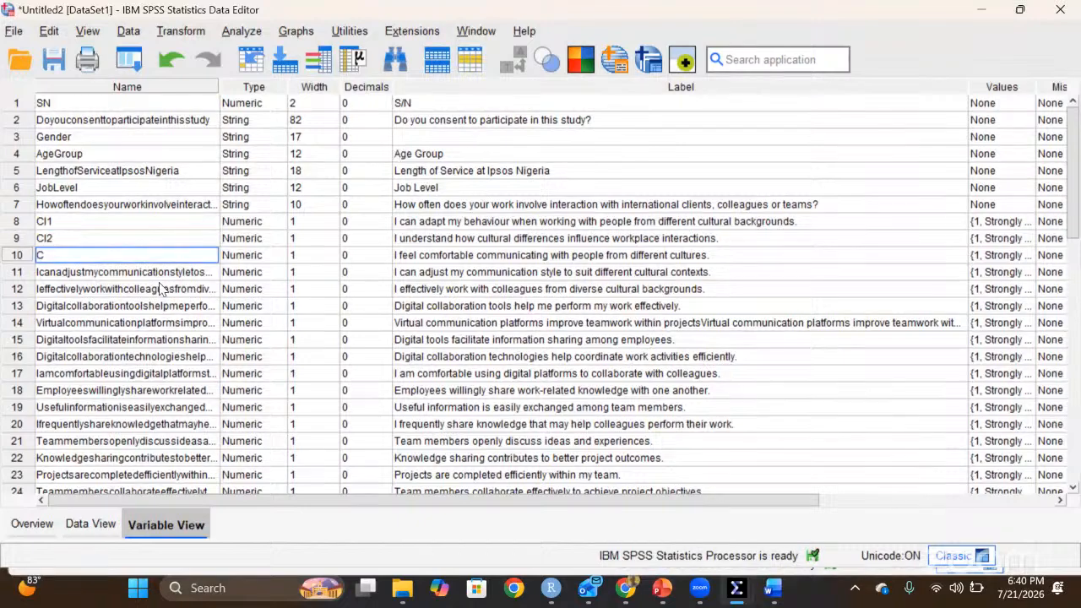
pyautogui.write('I3')
pyautogui.press('Down')
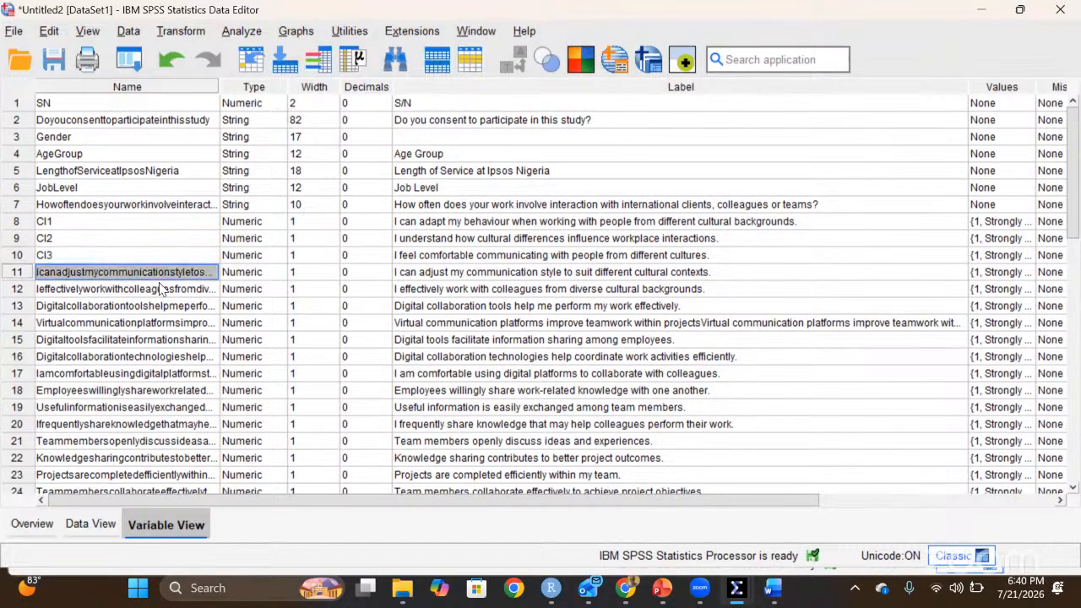
pyautogui.write('CI4')
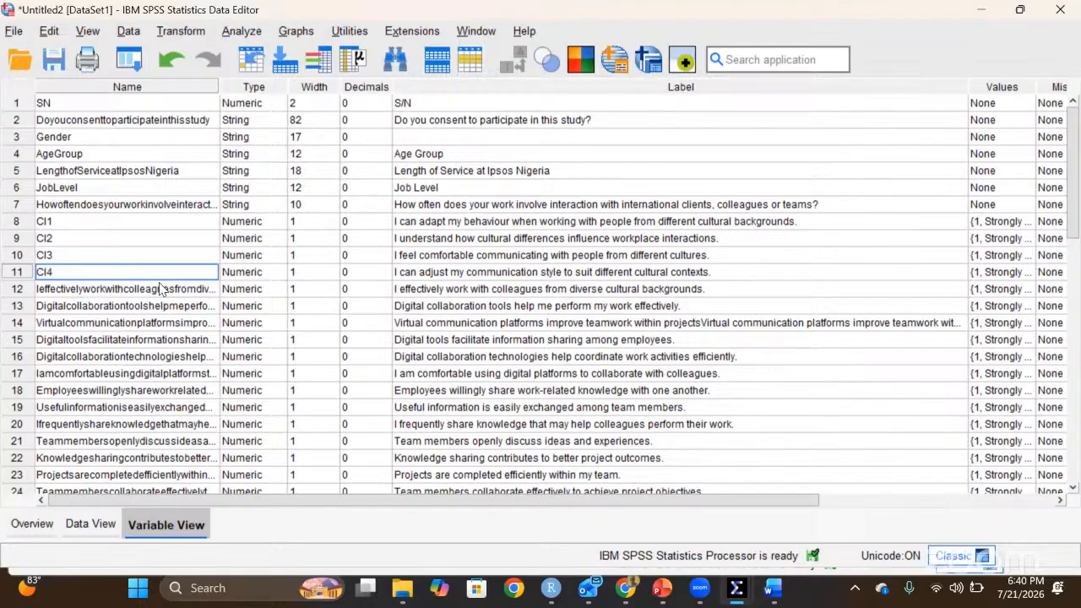
pyautogui.press('Down')
pyautogui.write('C')
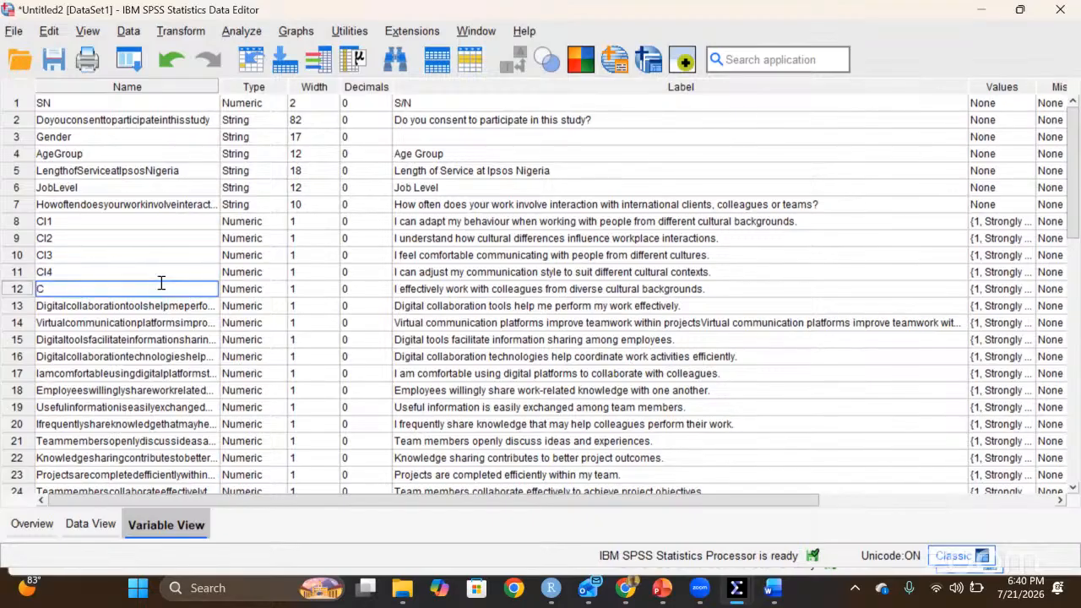
pyautogui.write('I5')
# - Review the names of the five cultural intelligence variables from CI1 through CI5
pyautogui.click(130, 226)
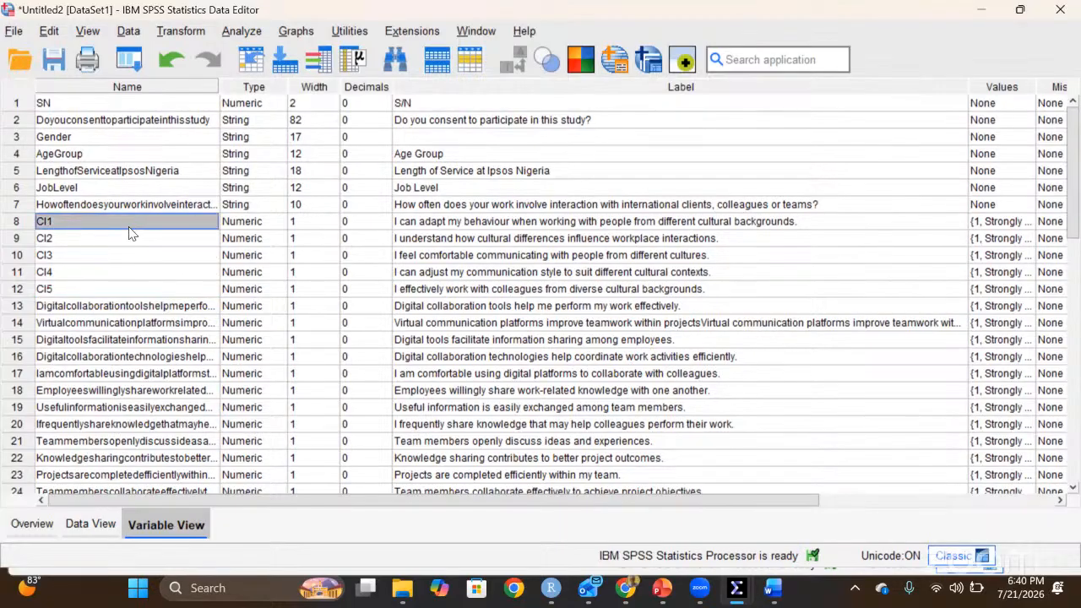
pyautogui.click(123, 238)
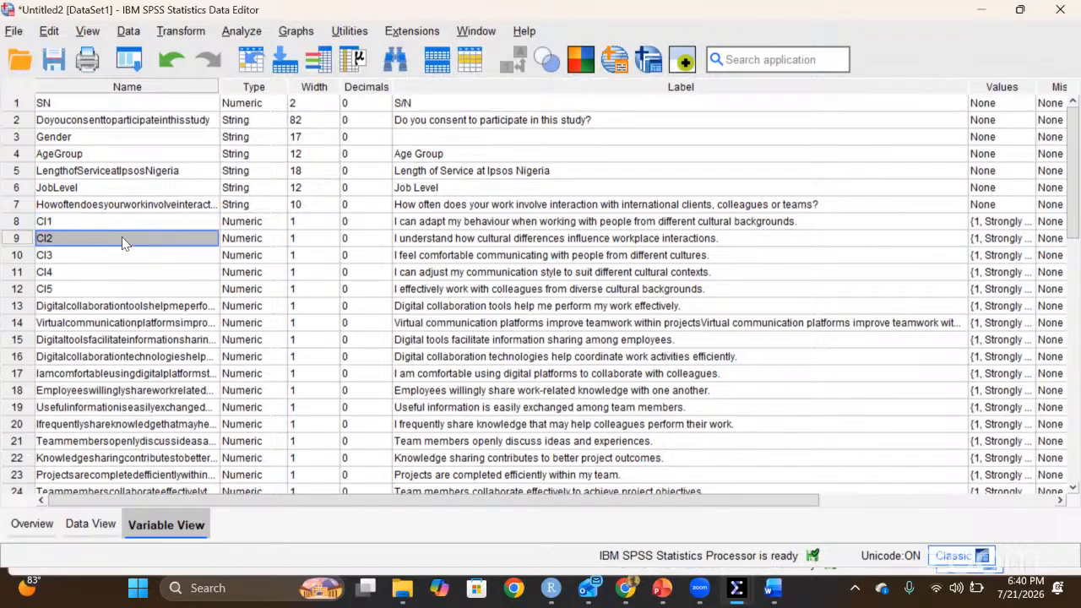
pyautogui.press('Down')
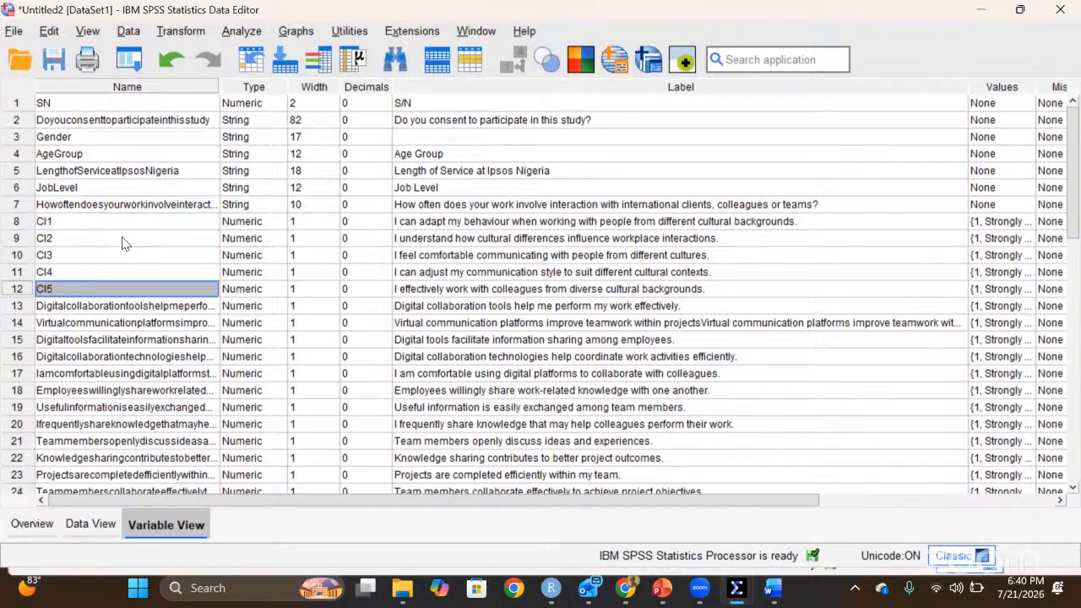
pyautogui.press('Up')
pyautogui.press('Up')
pyautogui.press('Up')
pyautogui.press('Down')
pyautogui.press('Down')
pyautogui.press('Down')
pyautogui.press('Down')
pyautogui.press('Down')
pyautogui.press('Up')
pyautogui.press('Up')
pyautogui.press('Up')
pyautogui.press('Up')
# - Compare CI1's short name with its full question label, going through its type, width and decimals attributes
pyautogui.press('Right')
pyautogui.press('Right')
pyautogui.press('Right')
pyautogui.press('Right')
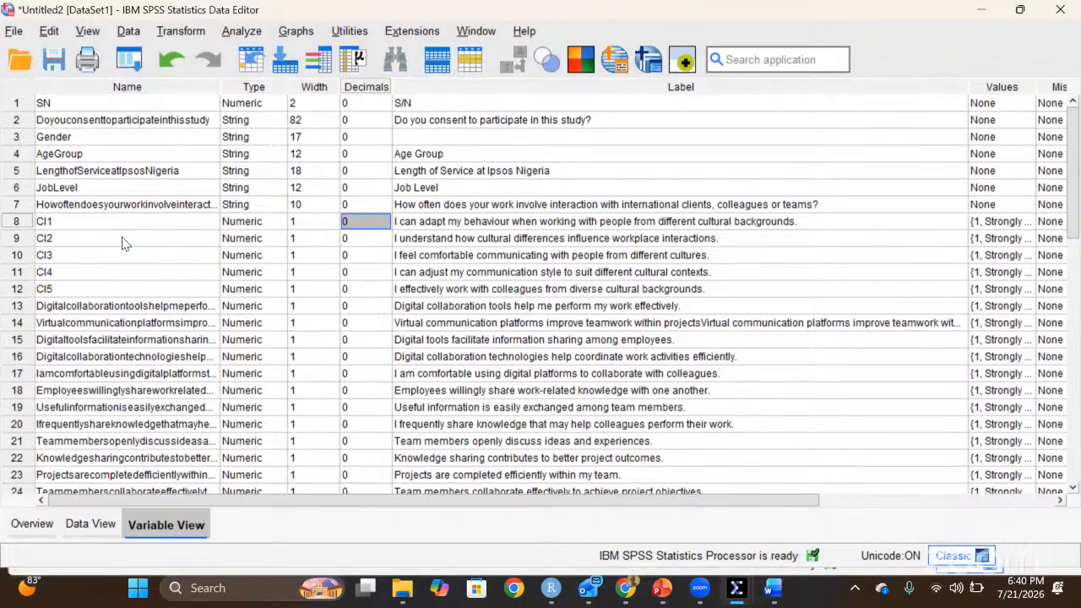
pyautogui.press('Left')
pyautogui.press('Left')
pyautogui.press('Left')
pyautogui.press('Left')
pyautogui.press('Right')
pyautogui.press('Right')
pyautogui.press('Right')
pyautogui.press('Right')
pyautogui.press('Left')
pyautogui.press('Left')
pyautogui.press('Left')
pyautogui.press('Left')
pyautogui.press('Right')
pyautogui.press('Right')
pyautogui.press('Right')
pyautogui.press('Right')
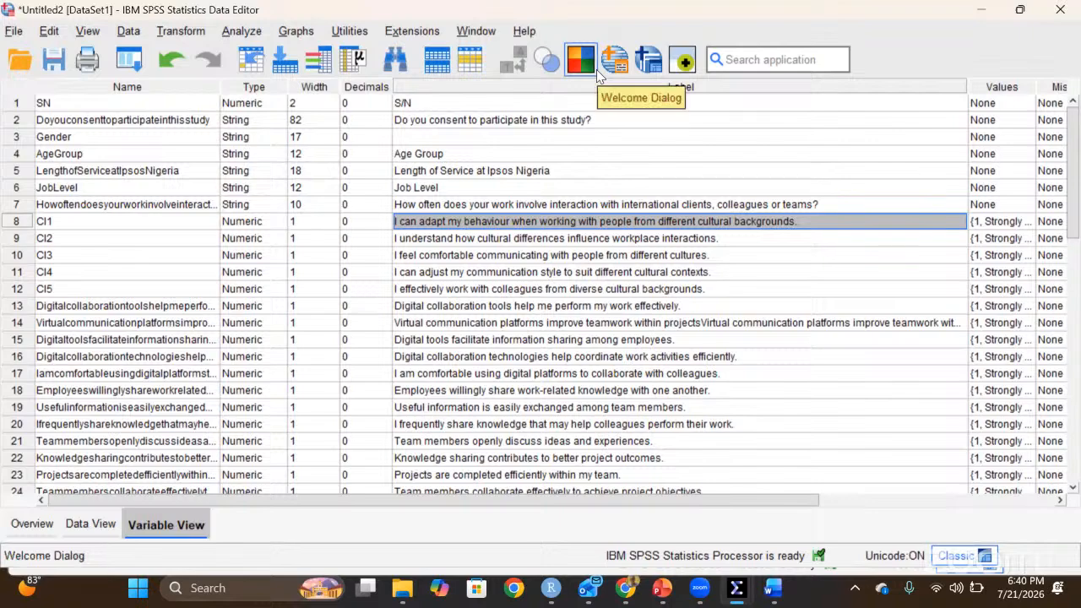
pyautogui.click(120, 223)
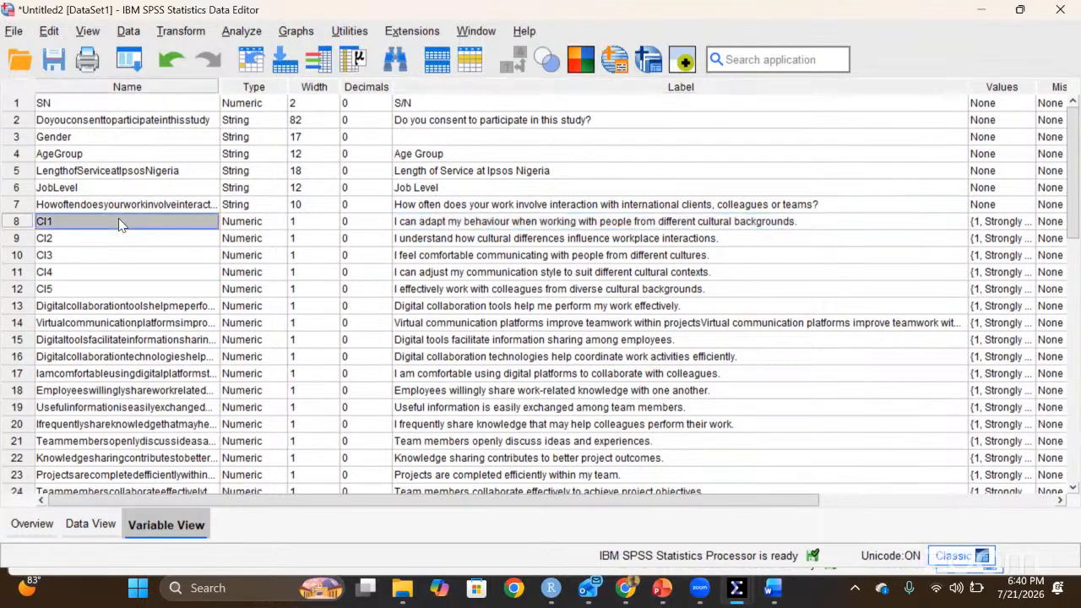
pyautogui.press('Right')
pyautogui.press('Right')
pyautogui.press('Right')
pyautogui.press('Right')
pyautogui.press('Left')
pyautogui.press('Right')
pyautogui.press('Left')
pyautogui.press('Left')
pyautogui.press('Left')
pyautogui.press('Left')
pyautogui.press('Right')
pyautogui.press('Right')
pyautogui.press('Right')
pyautogui.press('Right')
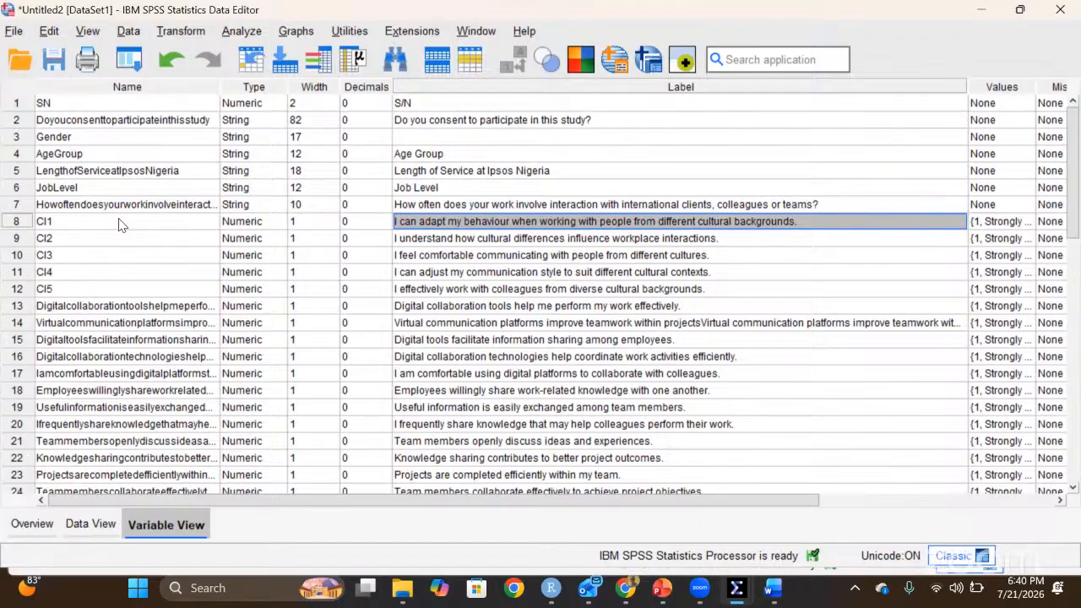
pyautogui.press('Left')
pyautogui.press('Left')
pyautogui.press('Left')
pyautogui.press('Left')
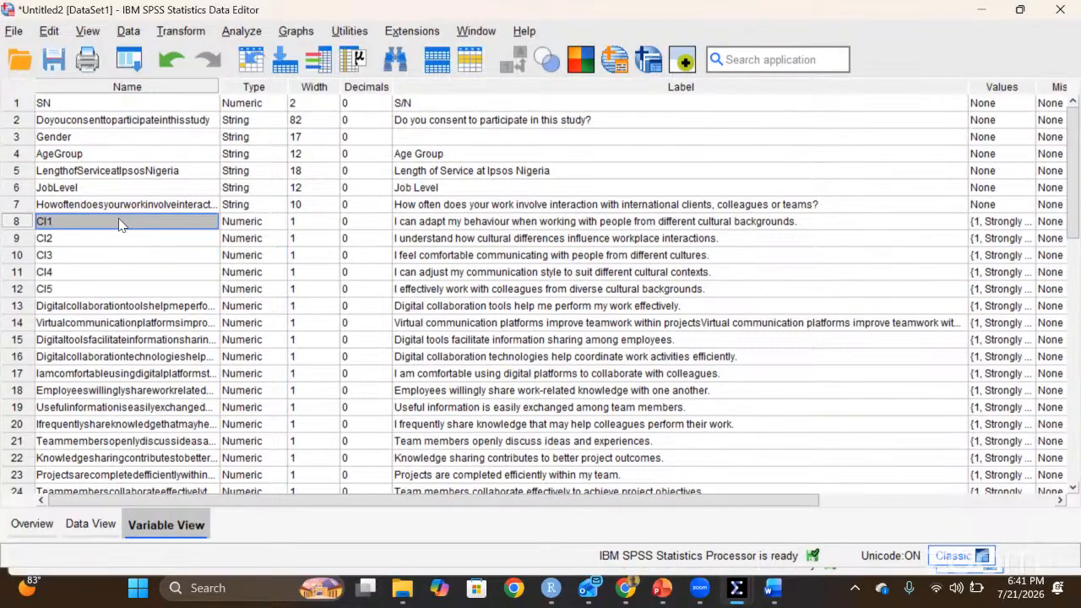
# - Select the variable after CI5, examine the Section C questions in the Google Forms questionnaire in Chrome, and return to the SPSS dataset
pyautogui.press('Down')
pyautogui.press('Down')
pyautogui.press('Down')
pyautogui.press('Down')
pyautogui.press('Down')
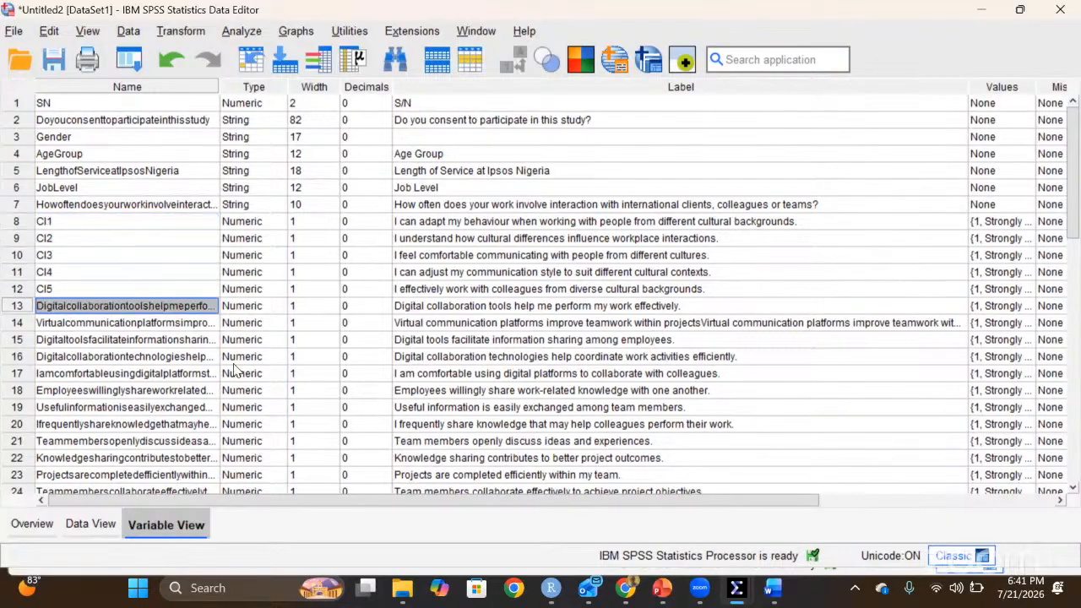
pyautogui.click(628, 599)
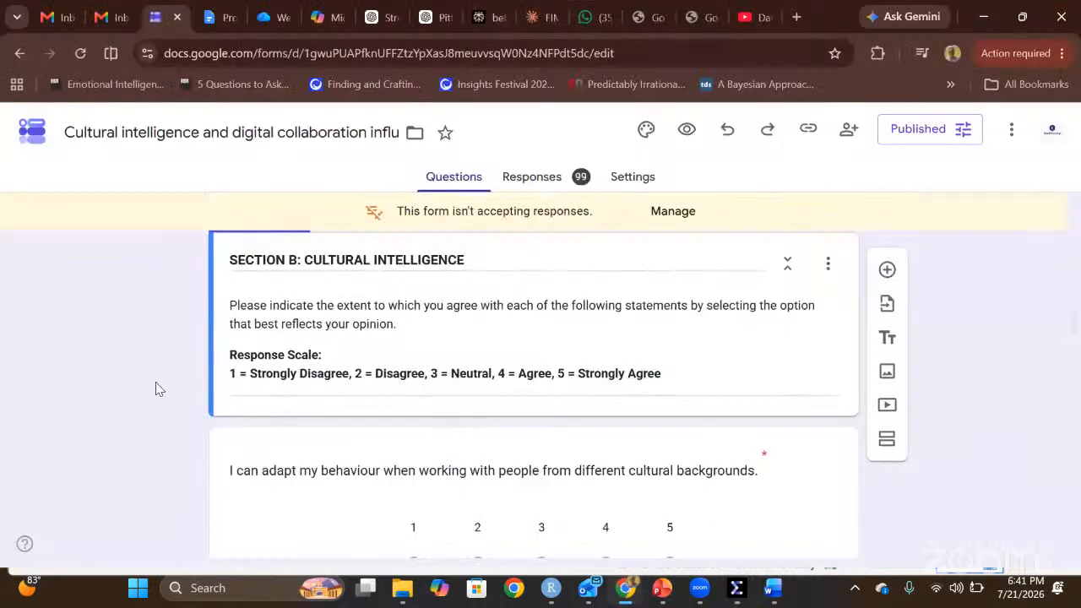
pyautogui.scroll(-10, 156, 382)
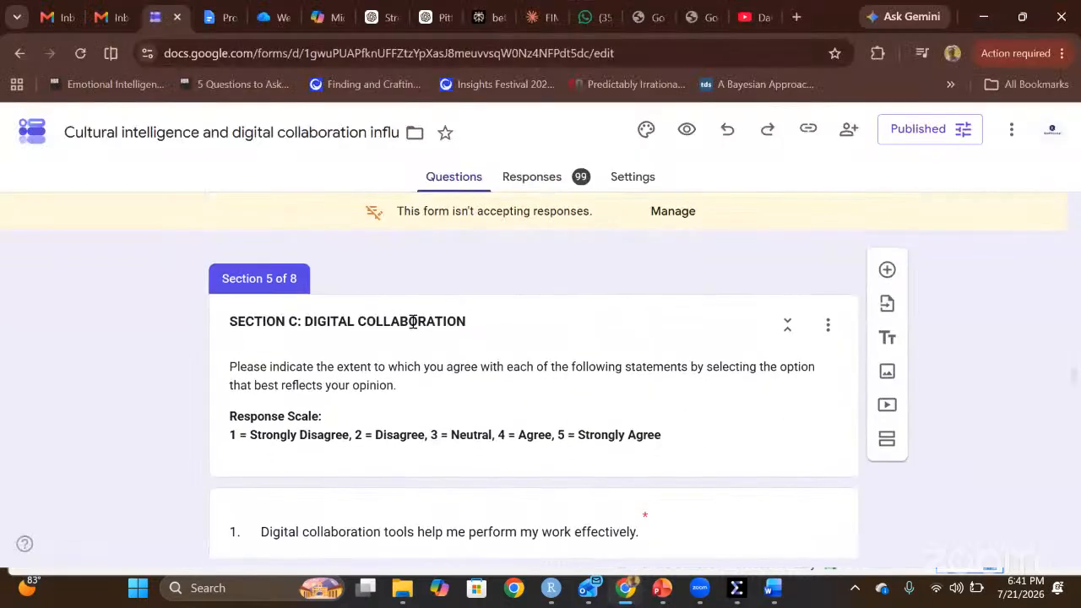
pyautogui.scroll(-2, 415, 321)
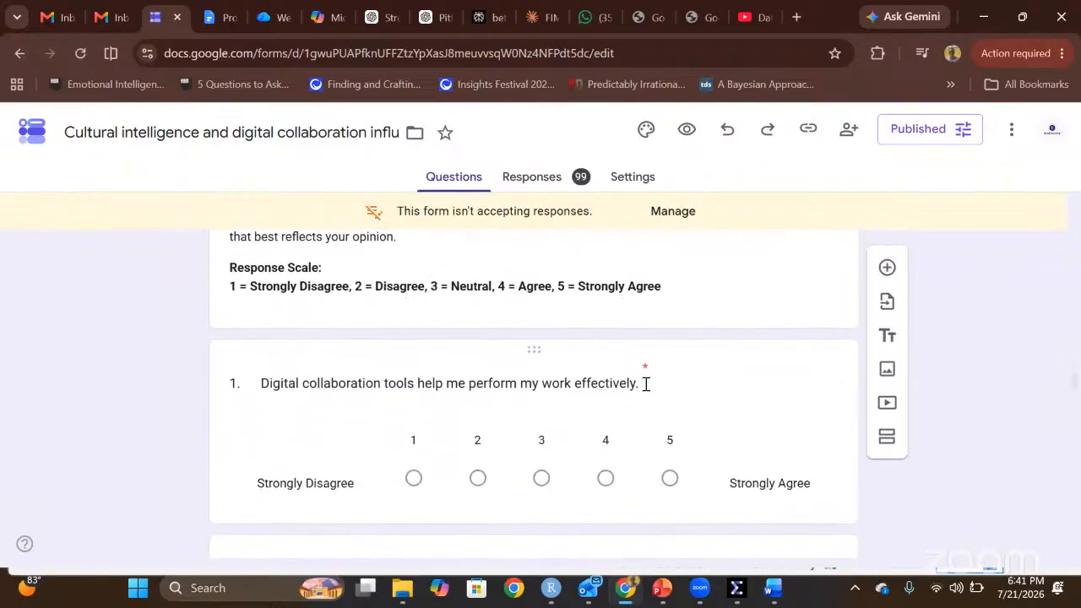
pyautogui.scroll(-6, 647, 390)
pyautogui.scroll(1, 647, 390)
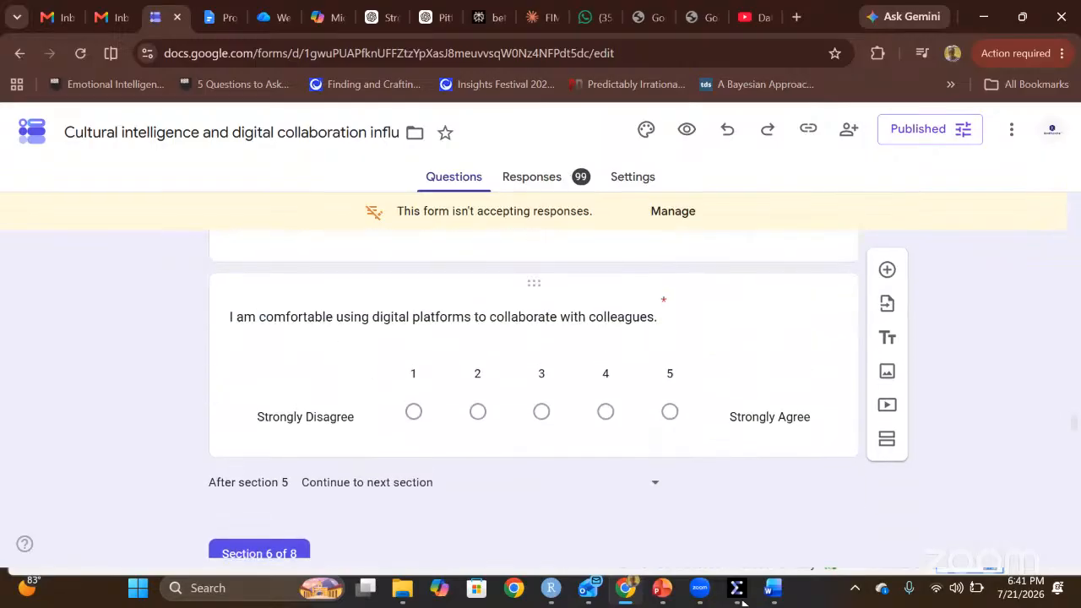
pyautogui.click(718, 515)
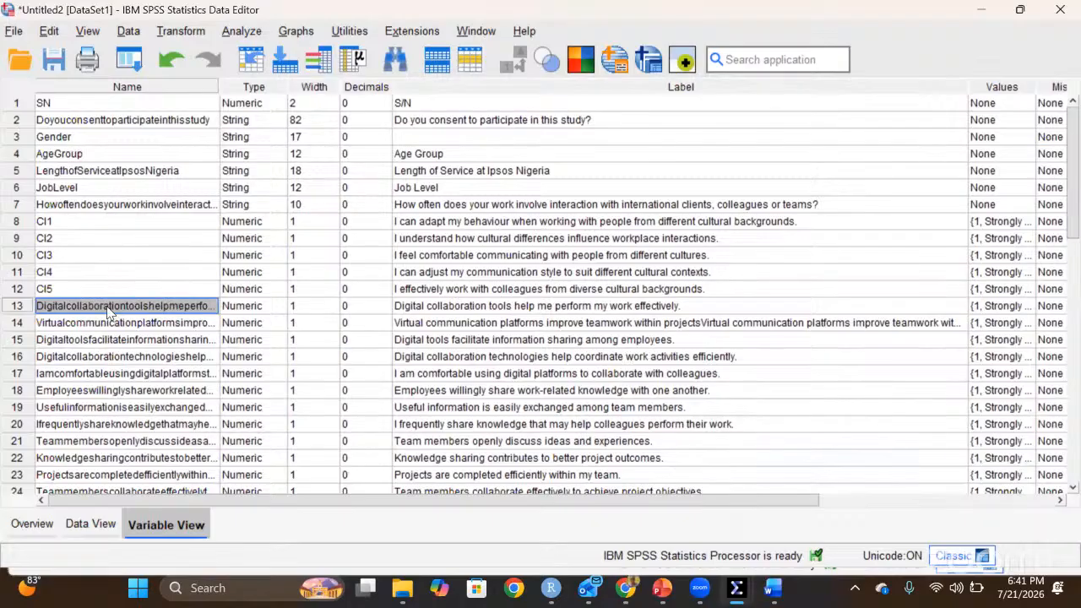
# - Rename the five digital collaboration variables in rows 13 to 17 as DC1, DC2, DC3, DC4 and DC5
pyautogui.write('DC1')
pyautogui.press('Return')
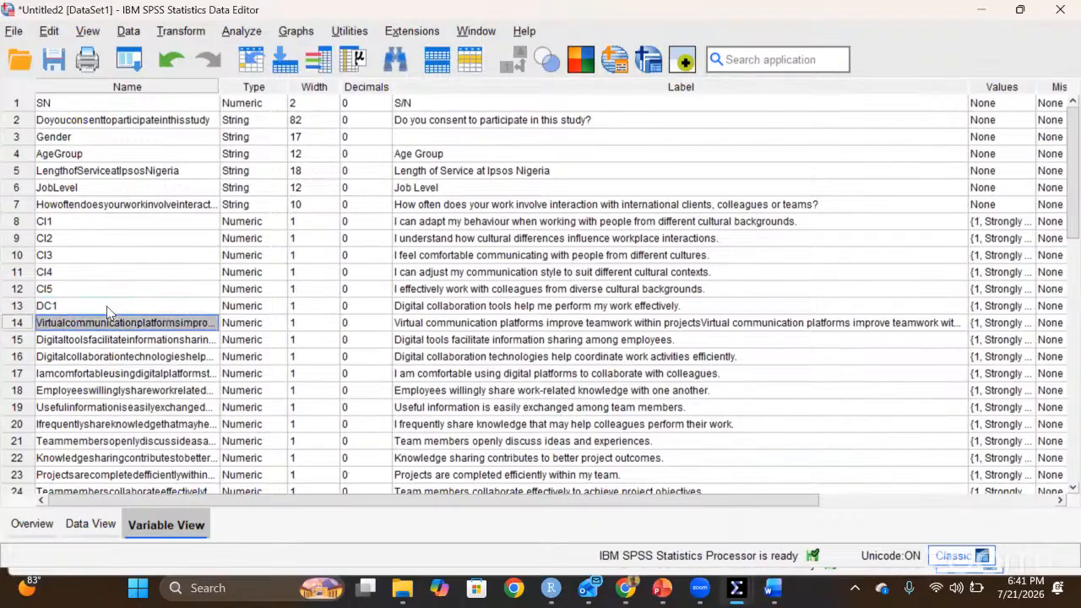
pyautogui.write('DC2')
pyautogui.press('Return')
pyautogui.write('DC3')
pyautogui.press('Return')
pyautogui.write('DC4')
pyautogui.press('Return')
pyautogui.write('DC5')
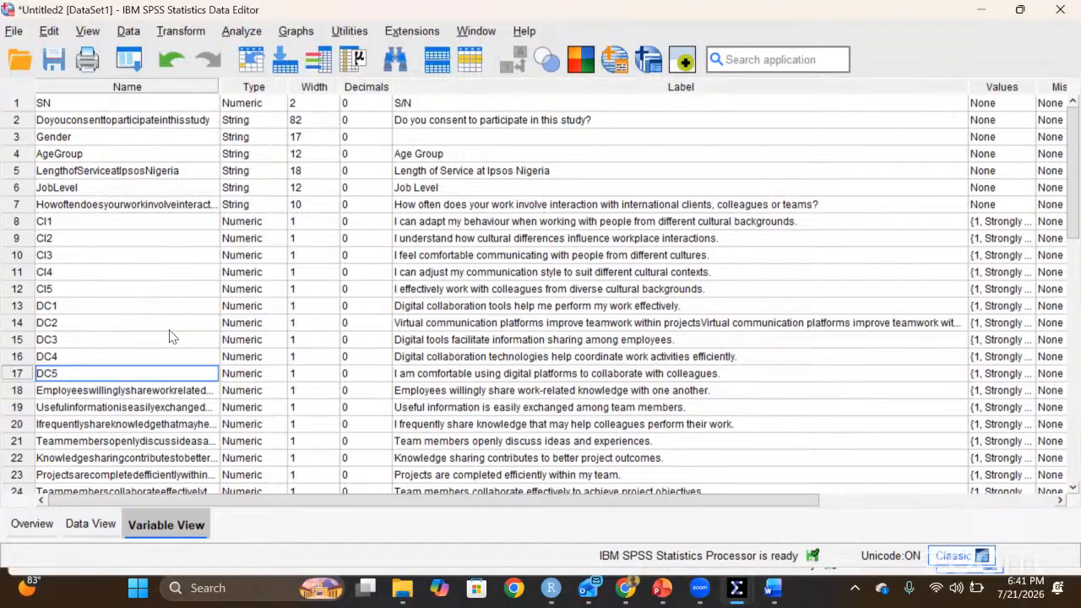
# - Select the variable after DC5, examine the Section D knowledge sharing questions in the Google Forms questionnaire in Chrome, and return to the SPSS dataset
pyautogui.scroll(-3, 169, 337)
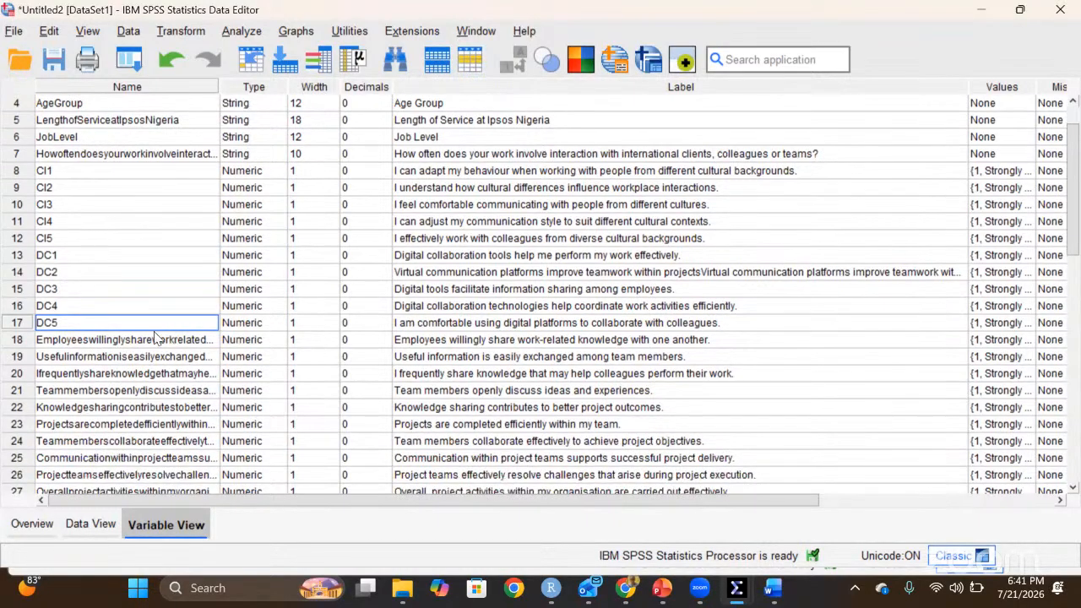
pyautogui.click(143, 340)
pyautogui.scroll(-3, 143, 343)
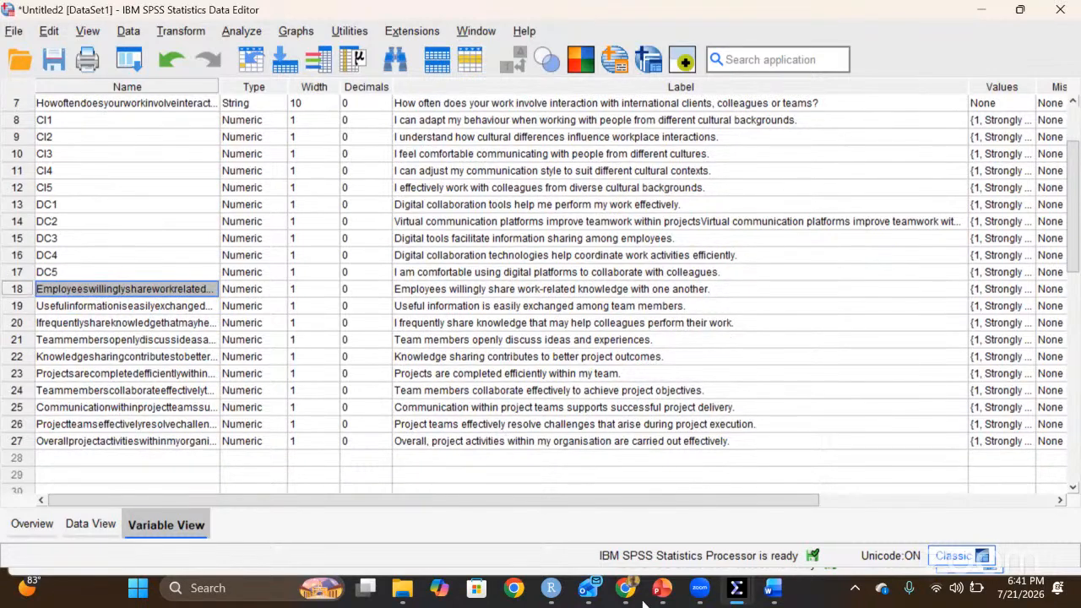
pyautogui.click(625, 588)
pyautogui.scroll(-6, 415, 413)
pyautogui.scroll(4, 413, 408)
pyautogui.scroll(-4, 413, 409)
pyautogui.scroll(4, 413, 413)
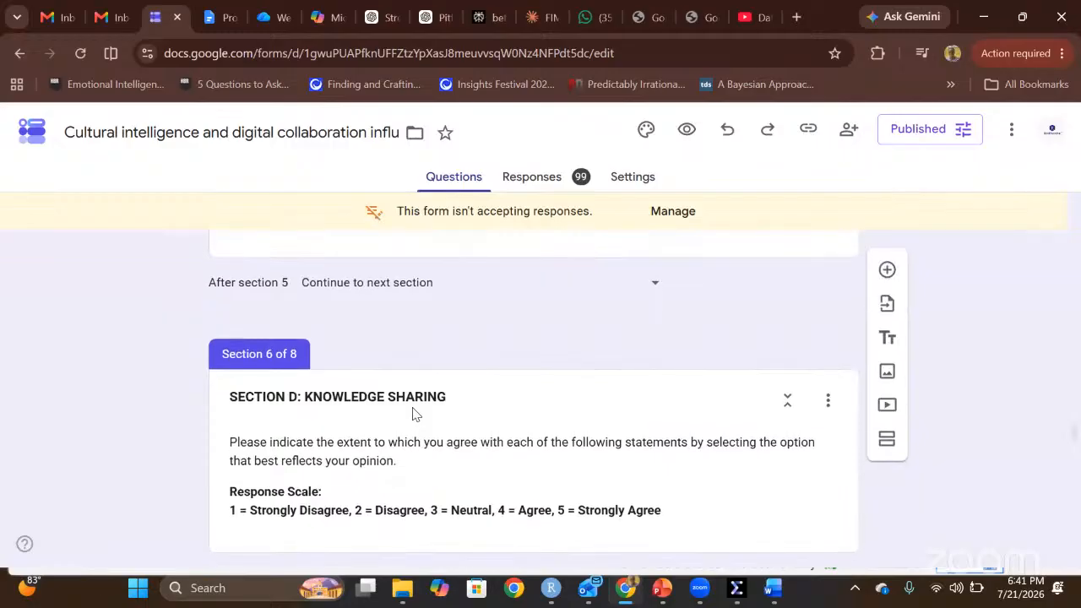
pyautogui.scroll(-3, 414, 413)
pyautogui.scroll(3, 414, 413)
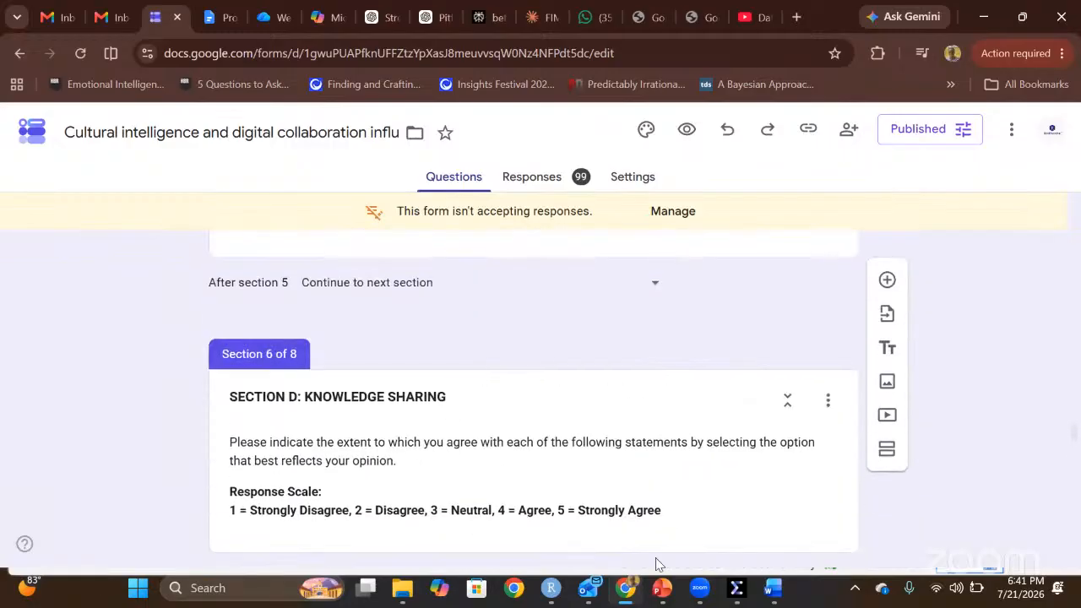
pyautogui.moveTo(737, 587)
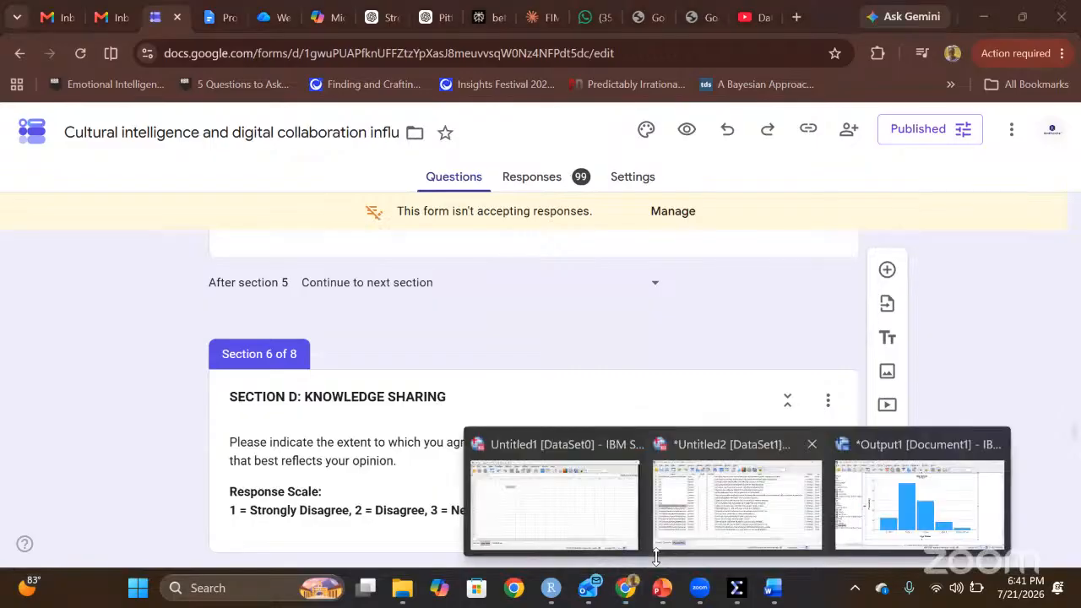
pyautogui.hotkey('alt', 'Tab')
# - Rename the five knowledge sharing variables in rows 18 to 22 as KS1, KS2, KS3, KS4 and KS5
pyautogui.write('KS1')
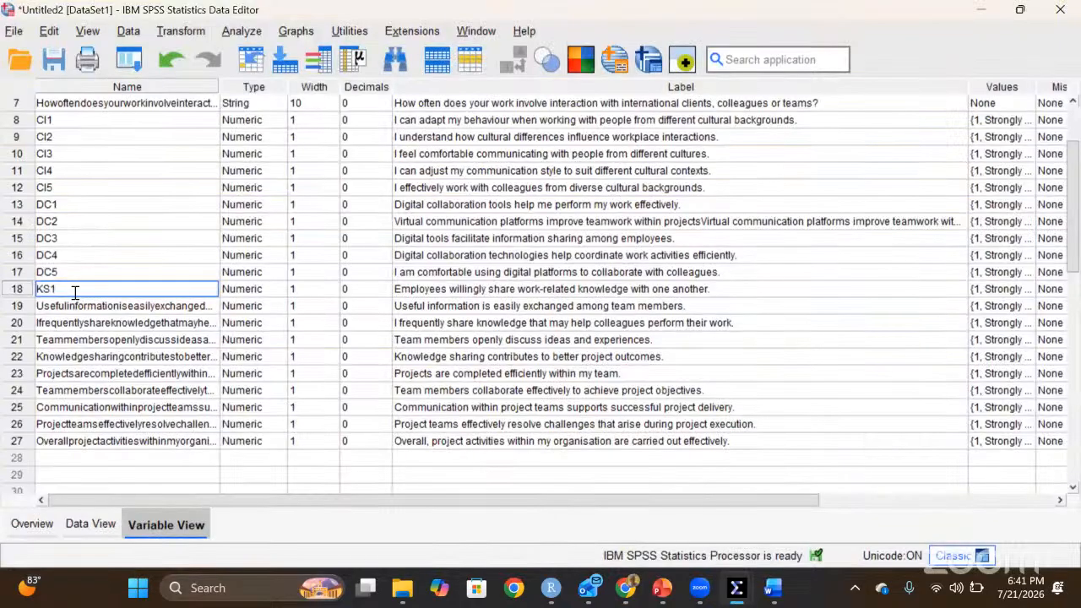
pyautogui.press('Return')
pyautogui.write('KS2')
pyautogui.press('Return')
pyautogui.write('KS3')
pyautogui.press('Return')
pyautogui.write('KS4')
pyautogui.press('Return')
pyautogui.write('KS5')
pyautogui.press('Return')
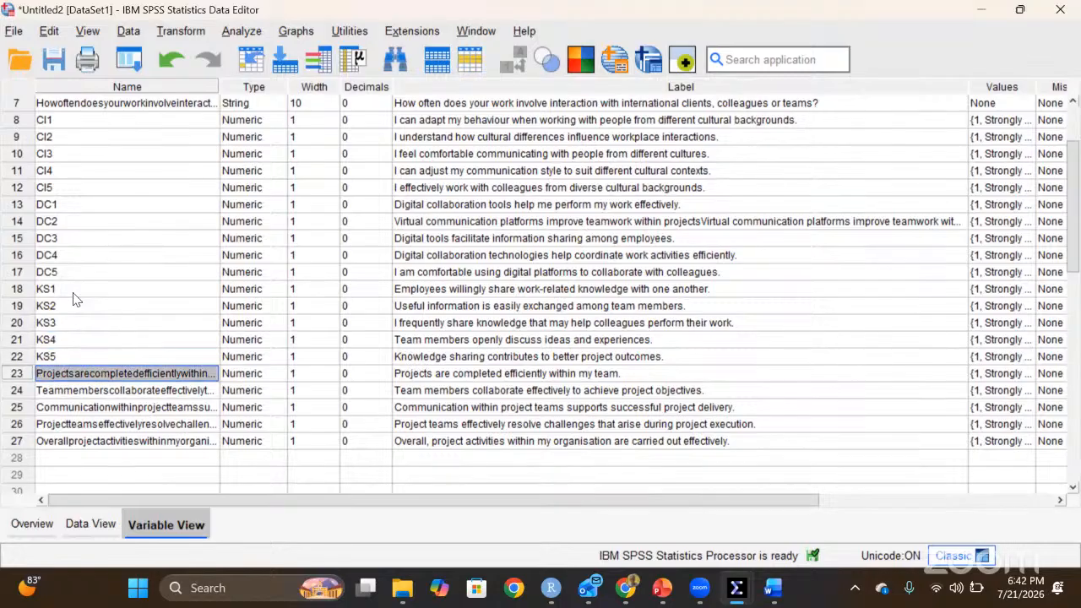
# - Rename the five project variables in rows 23 to 27 as PE1, PE2, PE3, PE4 and PE5
pyautogui.write('PE1')
pyautogui.press('Return')
pyautogui.write('PE2')
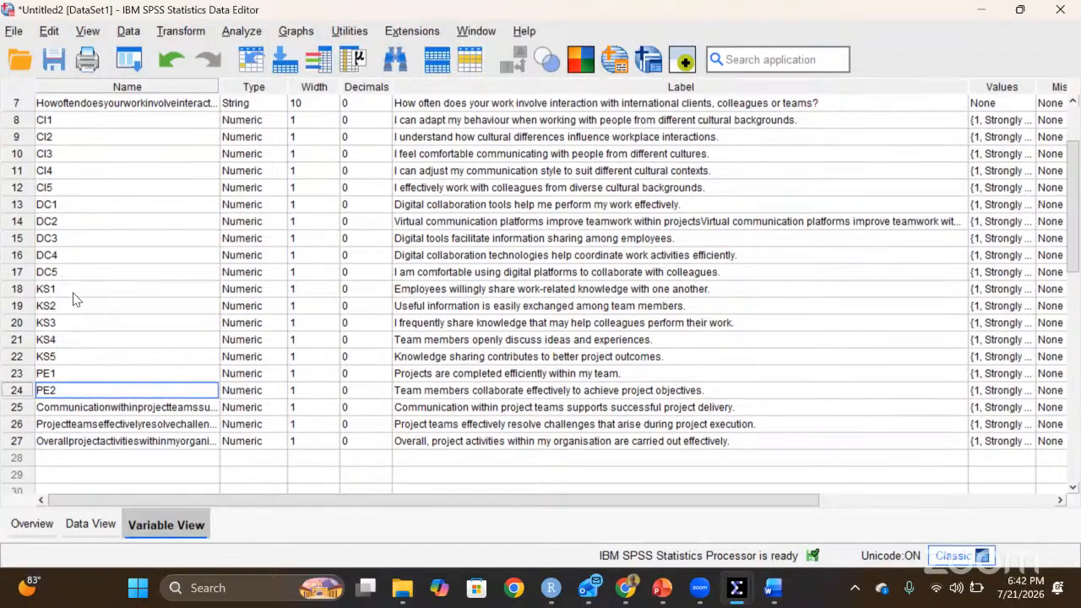
pyautogui.press('Return')
pyautogui.write('PE')
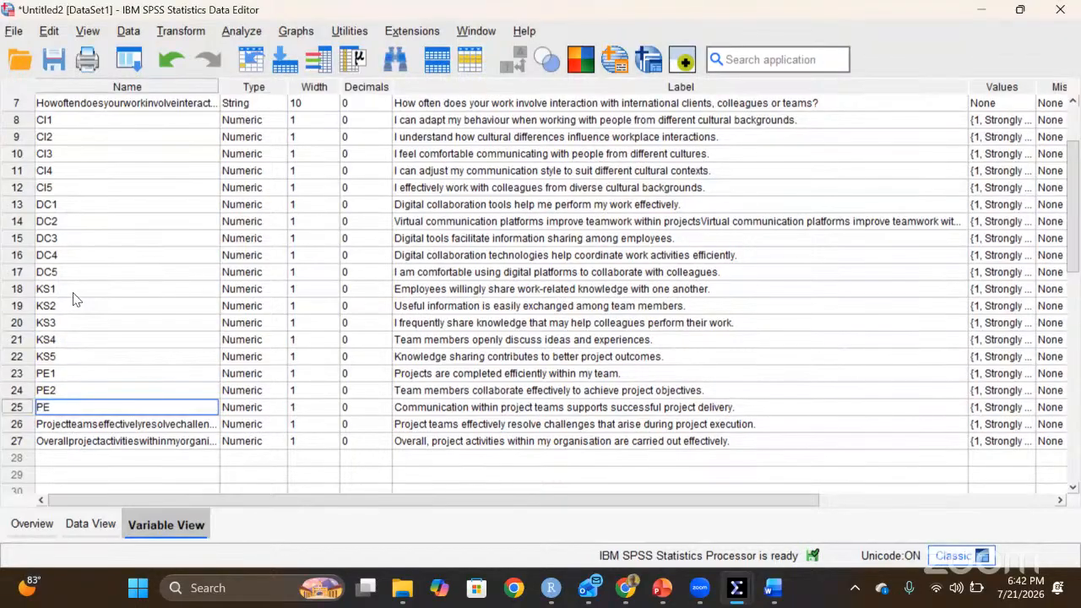
pyautogui.write('3')
pyautogui.press('Return')
pyautogui.write('E4')
pyautogui.press('Return')
pyautogui.write('PE5')
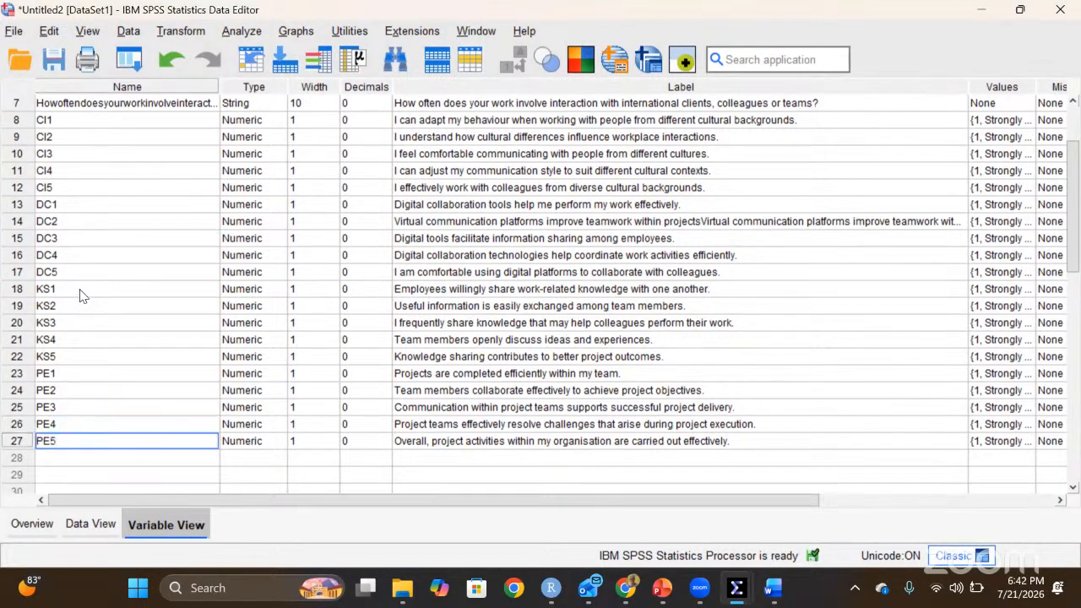
# - Go back up to the Gender variable and examine its attributes, including type, width, decimals, label and values
pyautogui.click(81, 294)
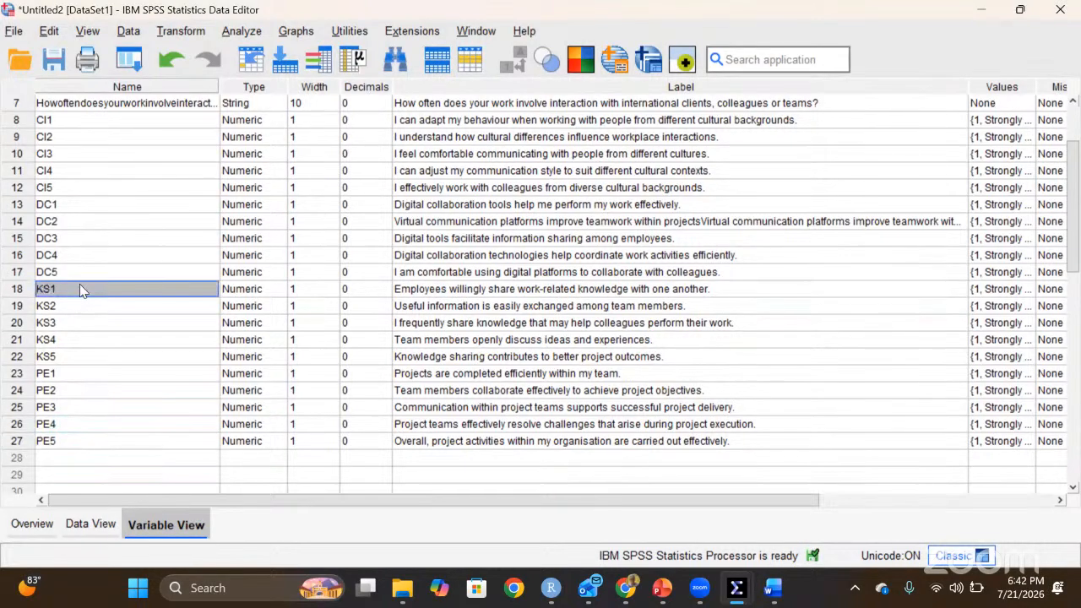
pyautogui.scroll(3, 84, 207)
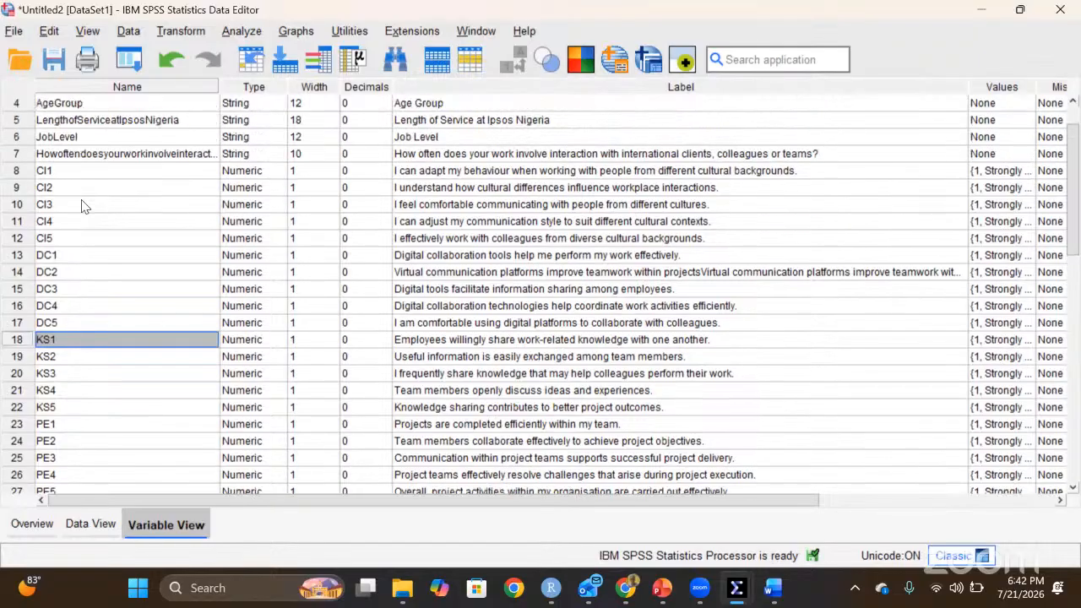
pyautogui.scroll(3, 84, 207)
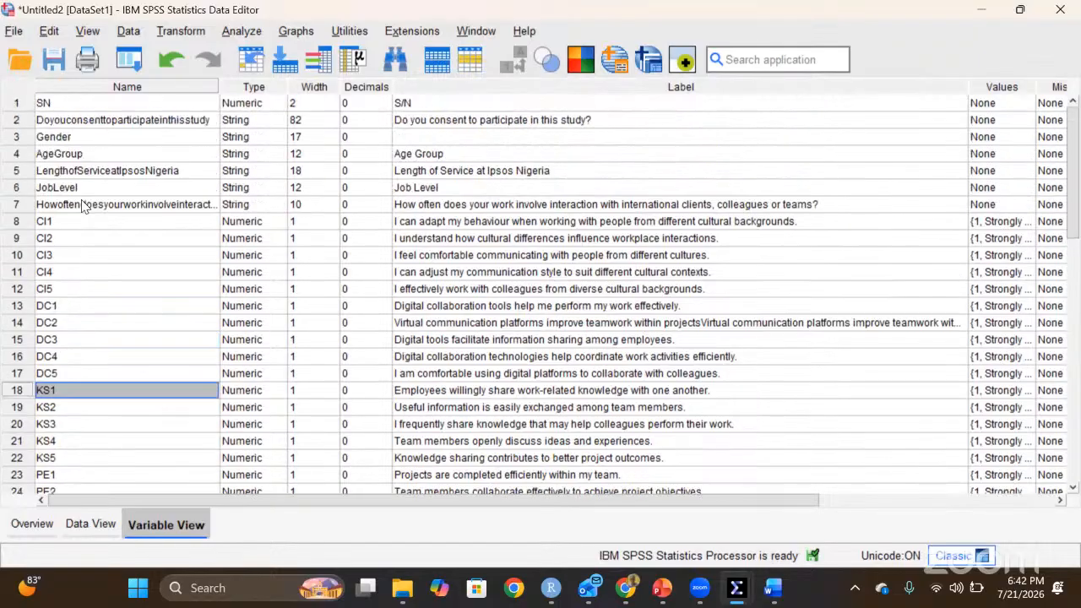
pyautogui.click(64, 139)
pyautogui.press('Tab')
pyautogui.hotkey('shift', 'Tab')
pyautogui.press('Tab')
pyautogui.press('Tab')
pyautogui.press('Tab')
pyautogui.press('Tab')
pyautogui.press('Tab')
pyautogui.press('Tab')
pyautogui.hotkey('shift', 'Tab')
pyautogui.hotkey('shift', 'Tab')
pyautogui.hotkey('shift', 'Tab')
pyautogui.hotkey('shift', 'Tab')
pyautogui.hotkey('shift', 'Tab')
pyautogui.hotkey('shift', 'Tab')
pyautogui.press('Tab')
pyautogui.press('Tab')
pyautogui.press('Tab')
pyautogui.press('Tab')
pyautogui.press('Tab')
pyautogui.press('Tab')
pyautogui.hotkey('shift', 'Tab')
pyautogui.hotkey('shift', 'Tab')
pyautogui.hotkey('shift', 'Tab')
pyautogui.hotkey('shift', 'Tab')
pyautogui.hotkey('shift', 'Tab')
pyautogui.hotkey('shift', 'Tab')
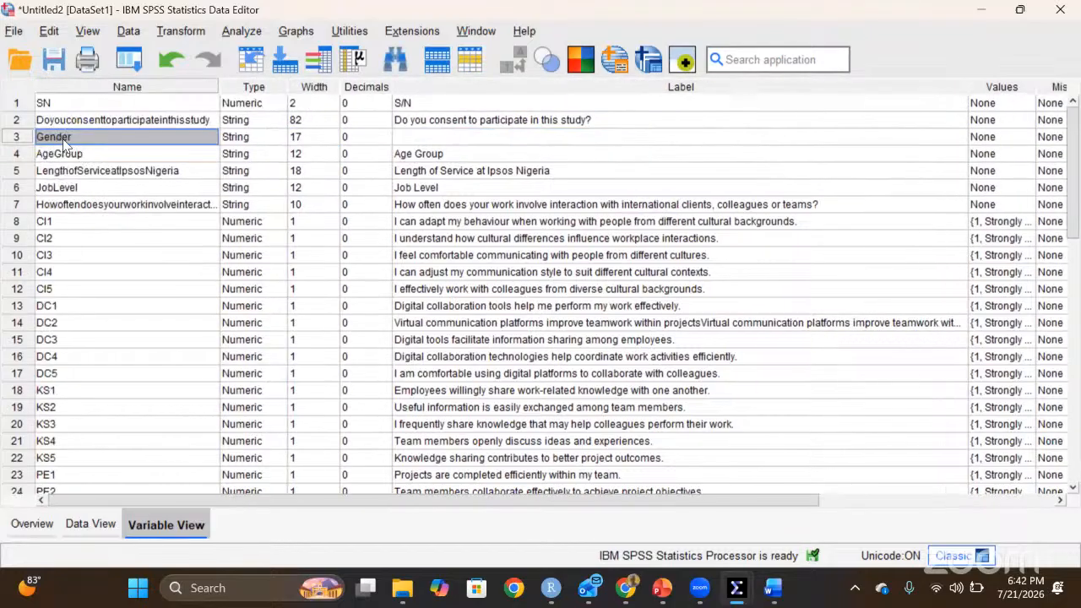
# - Compare Gender with the AgeGroup and length-of-service variables, and check Gender's attributes from type through to missing values
pyautogui.press('Tab')
pyautogui.hotkey('shift', 'Tab')
pyautogui.press('Down')
pyautogui.press('Up')
pyautogui.press('Down')
pyautogui.press('Down')
pyautogui.press('Up')
pyautogui.press('Up')
pyautogui.press('Tab')
pyautogui.press('Tab')
pyautogui.press('Tab')
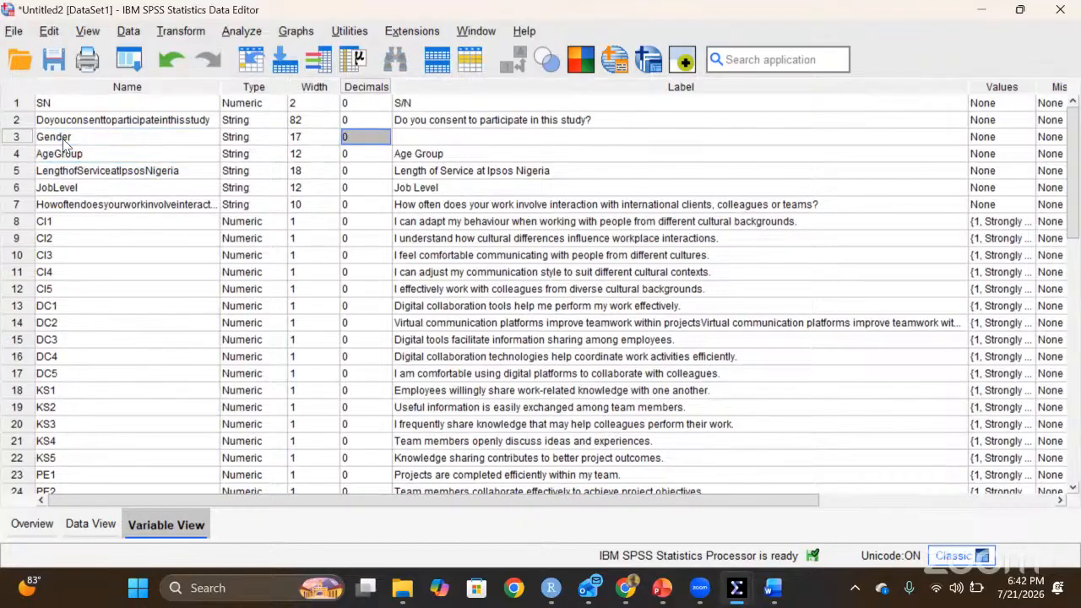
pyautogui.press('Tab')
pyautogui.press('Tab')
pyautogui.press('Tab')
pyautogui.hotkey('shift', 'Tab')
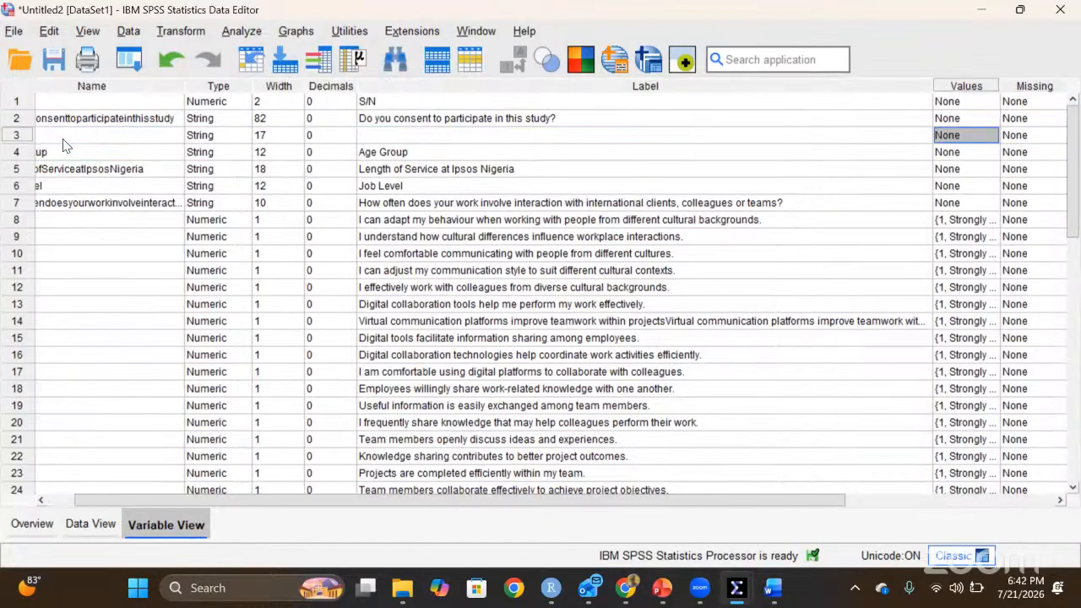
pyautogui.hotkey('shift', 'Tab')
pyautogui.hotkey('shift', 'Tab')
pyautogui.hotkey('shift', 'Tab')
pyautogui.hotkey('shift', 'Tab')
pyautogui.hotkey('shift', 'Tab')
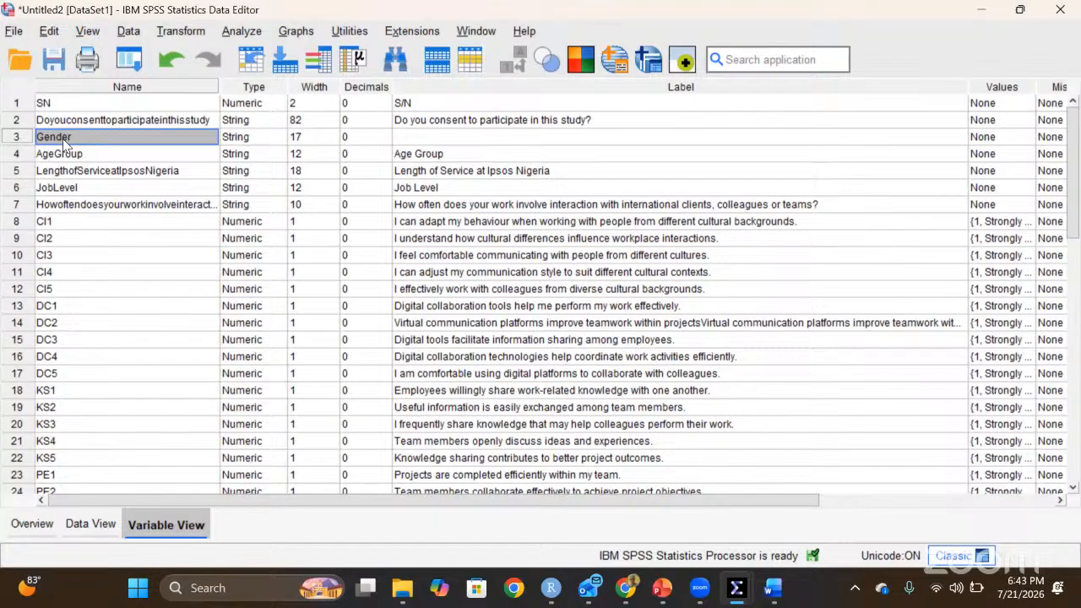
# - Recheck Gender's attributes and go through the demographic variable names from row 3 down to row 7
pyautogui.press('Right')
pyautogui.press('Left')
pyautogui.press('Right')
pyautogui.press('Left')
pyautogui.press('Right')
pyautogui.press('Right')
pyautogui.press('Right')
pyautogui.press('Right')
pyautogui.press('Right')
pyautogui.press('Right')
pyautogui.press('Left')
pyautogui.press('Left')
pyautogui.press('Left')
pyautogui.press('Left')
pyautogui.press('Left')
pyautogui.press('Left')
pyautogui.press('Down')
pyautogui.press('Down')
pyautogui.press('Down')
pyautogui.press('Down')
pyautogui.press('Up')
pyautogui.press('Up')
pyautogui.press('Up')
pyautogui.press('Up')
# - Examine the responses recorded in the Gender column of the data and return to the variable definitions
pyautogui.click(87, 524)
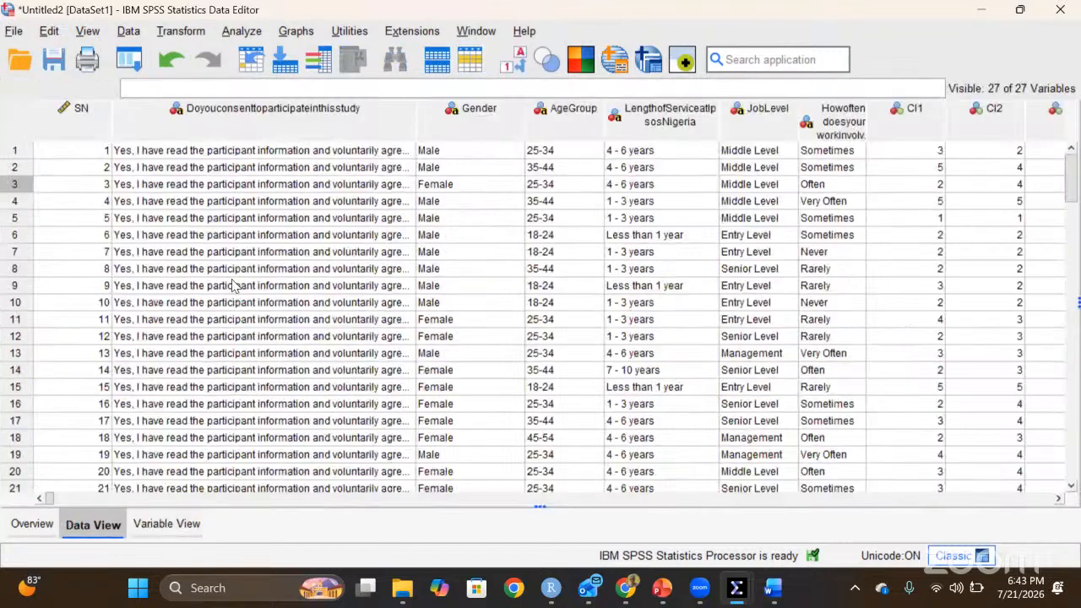
pyautogui.click(453, 152)
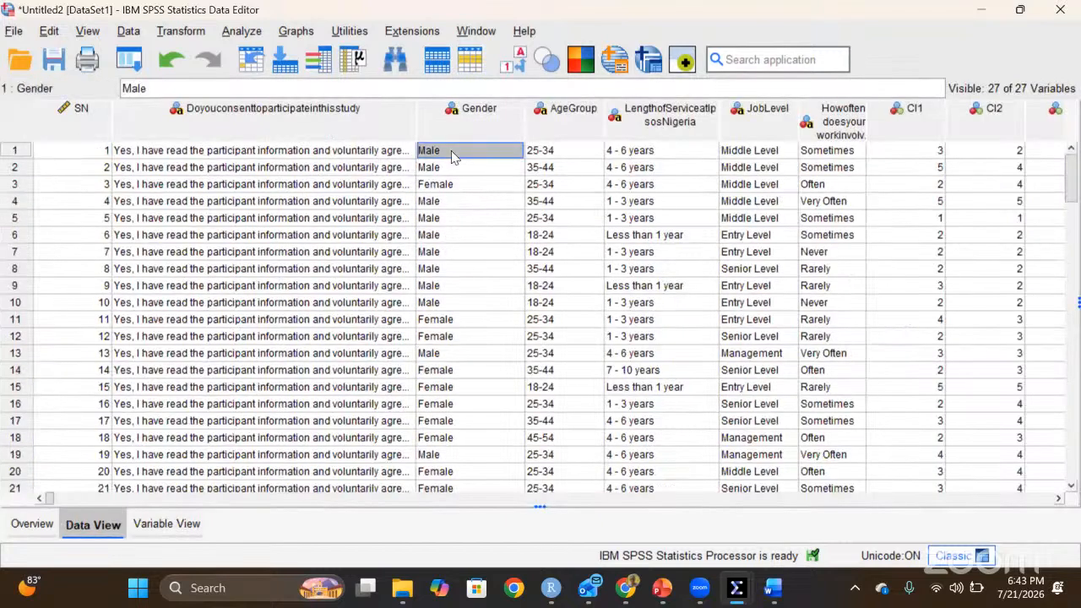
pyautogui.click(449, 170)
pyautogui.click(447, 200)
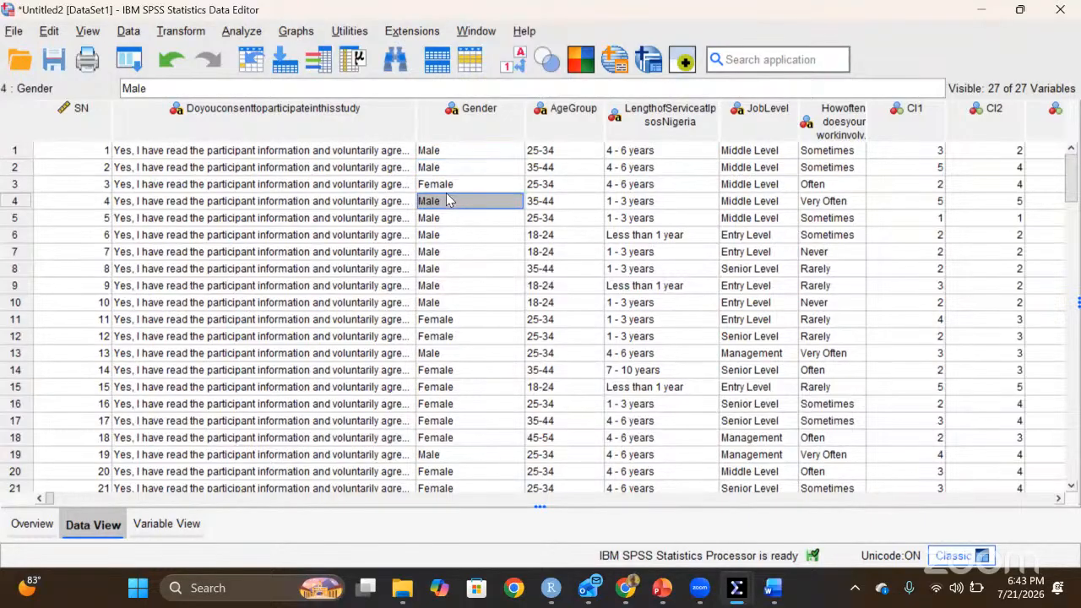
pyautogui.click(156, 524)
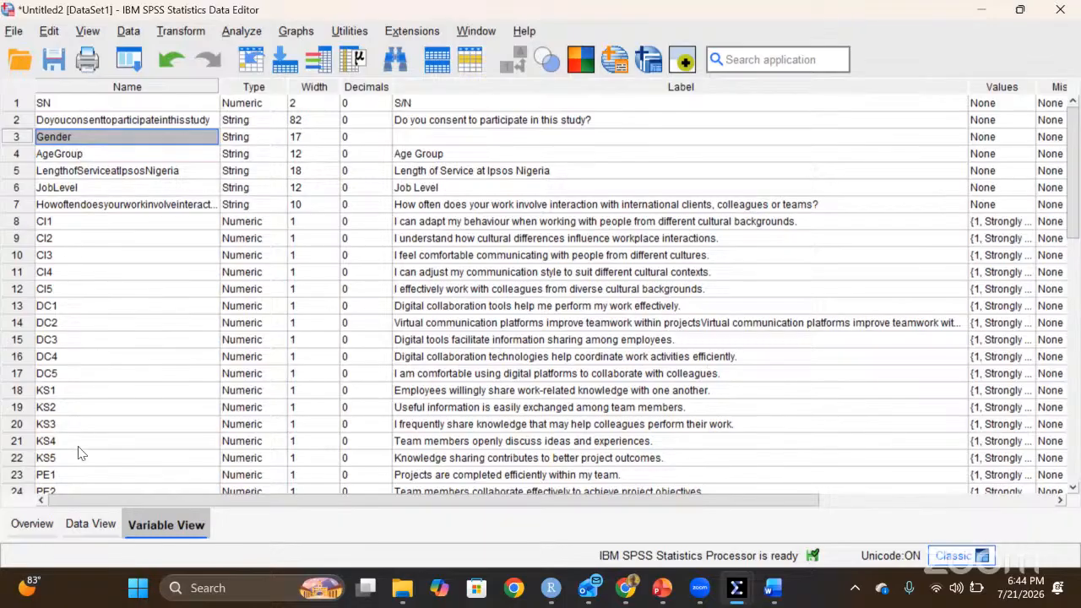
pyautogui.click(89, 528)
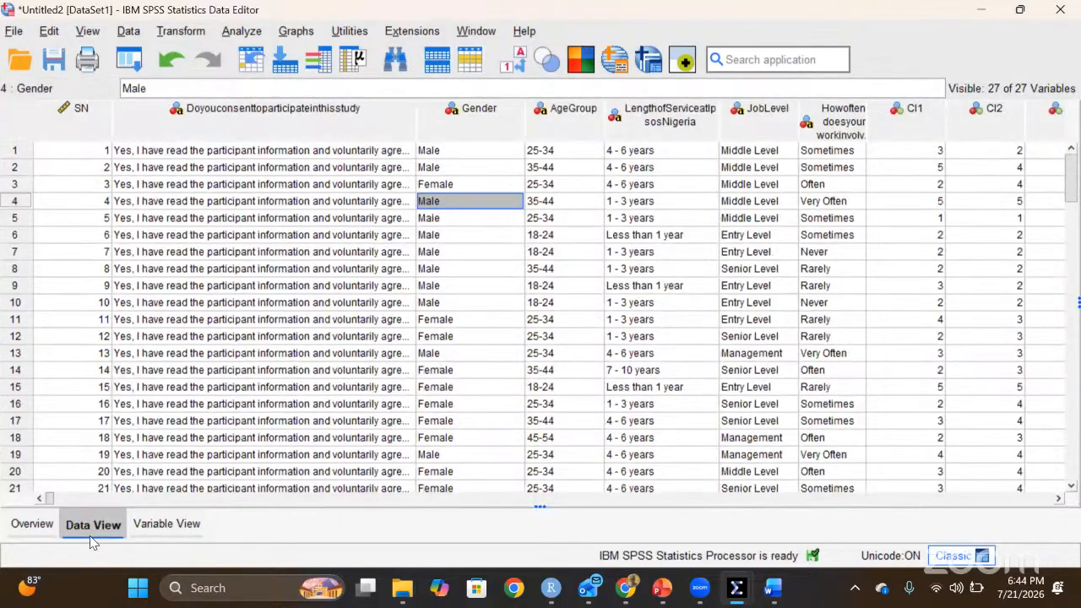
pyautogui.click(476, 237)
pyautogui.click(477, 252)
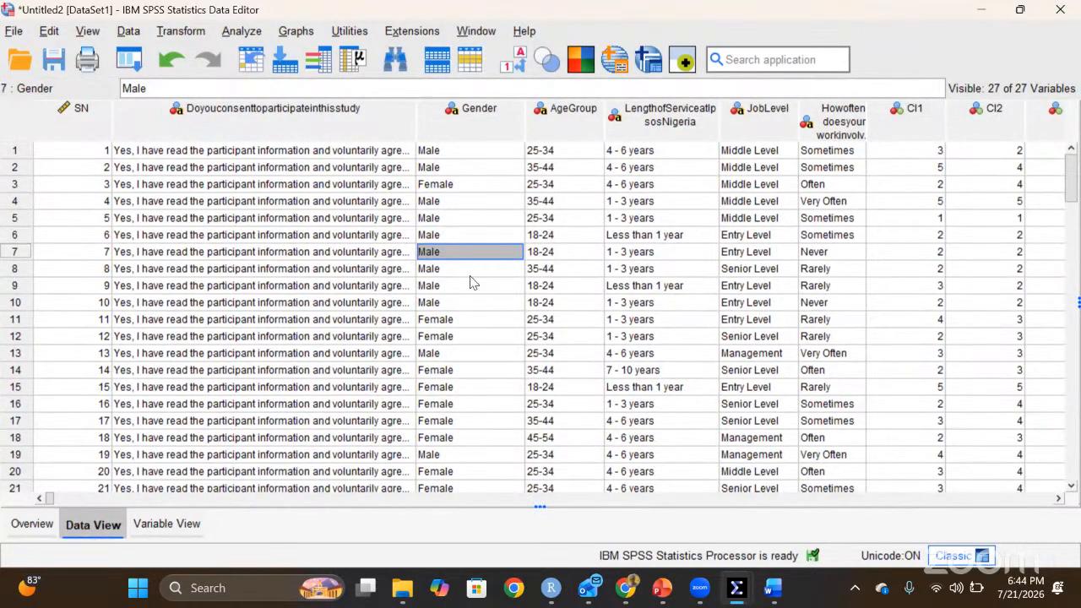
pyautogui.click(471, 285)
pyautogui.click(166, 524)
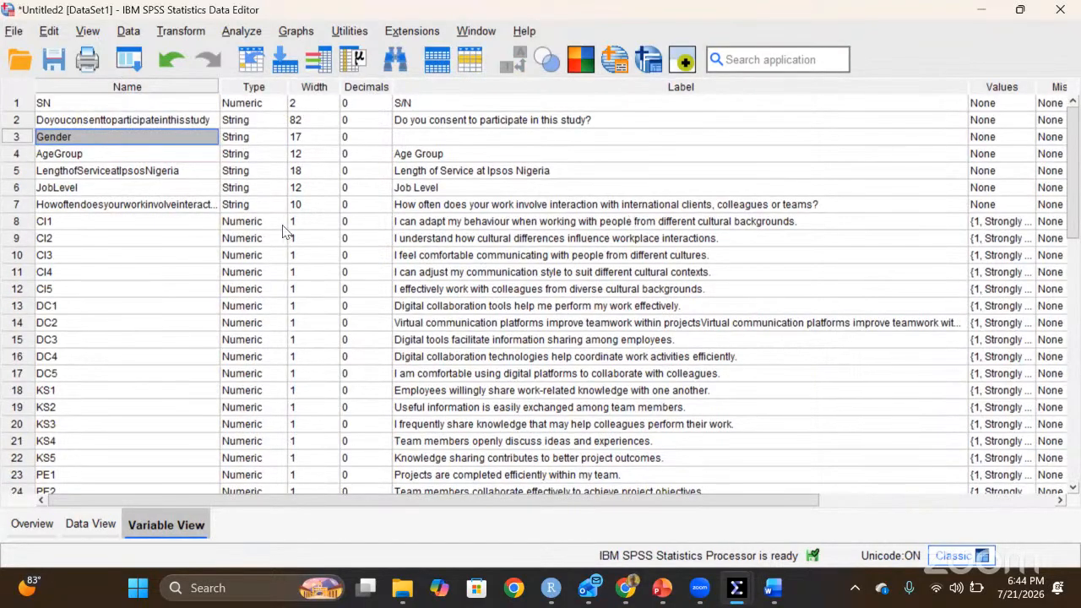
# - Inspect the Variable Type settings of Gender and close them without making changes
pyautogui.doubleClick(272, 136)
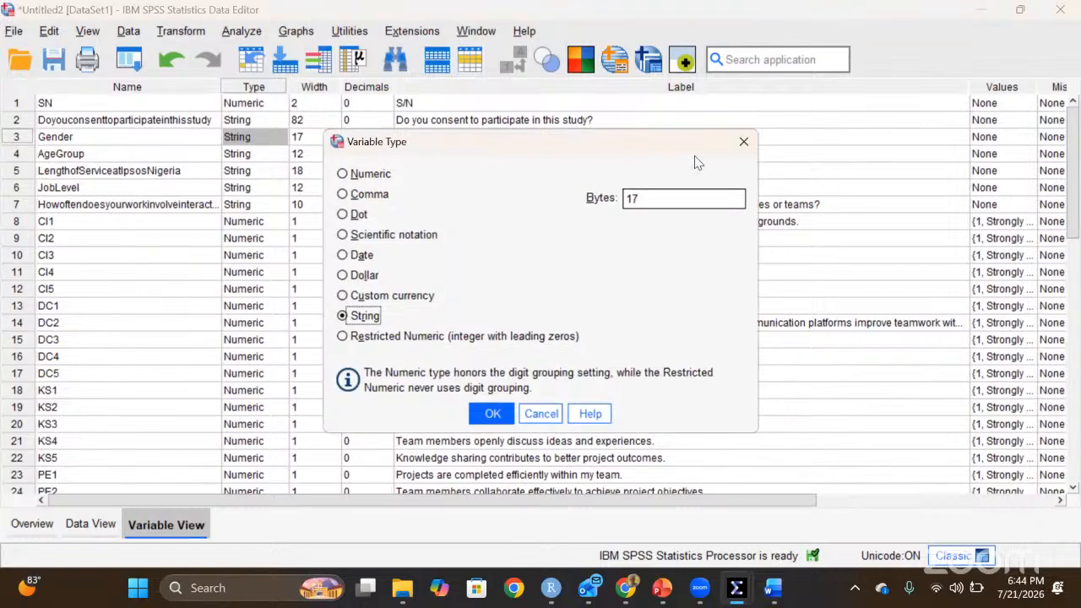
pyautogui.click(744, 142)
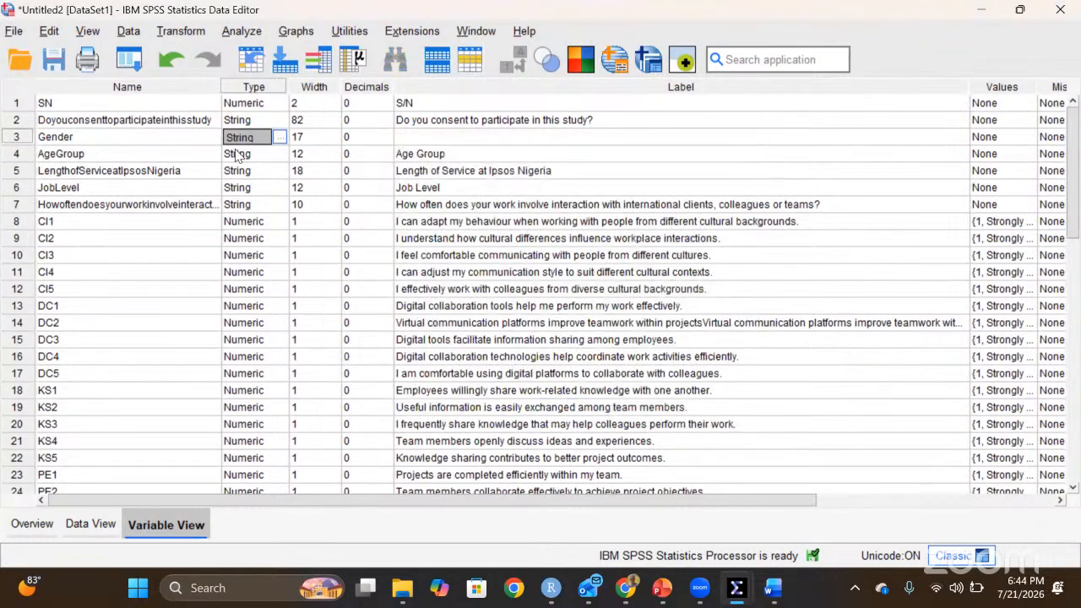
pyautogui.click(237, 155)
pyautogui.click(239, 137)
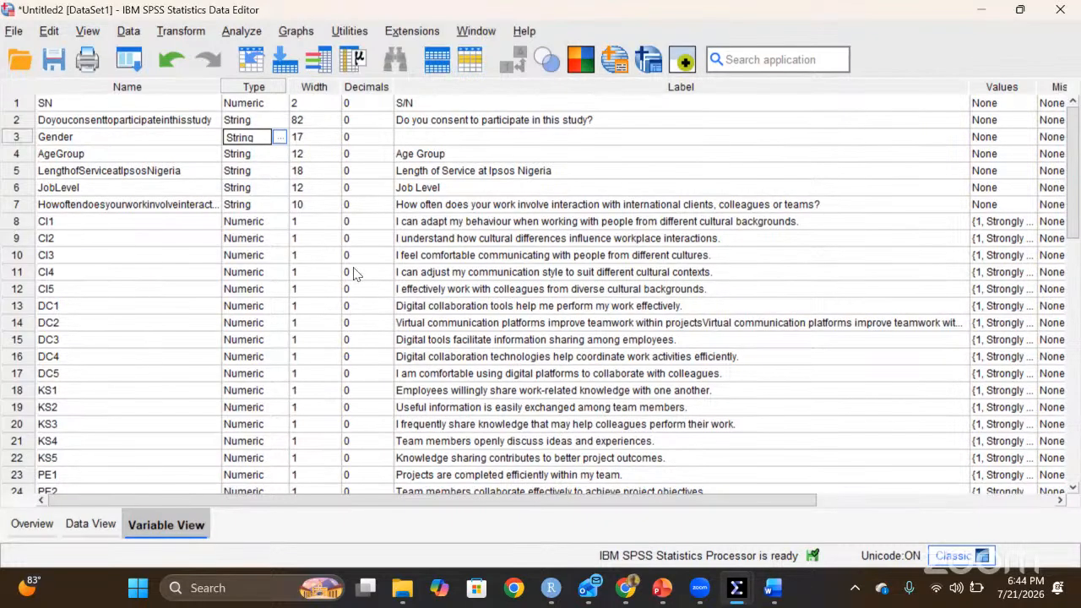
# - Select the CI1 variable, look at how its responses are stored in the data, and return to the variable definitions
pyautogui.click(131, 211)
pyautogui.click(132, 221)
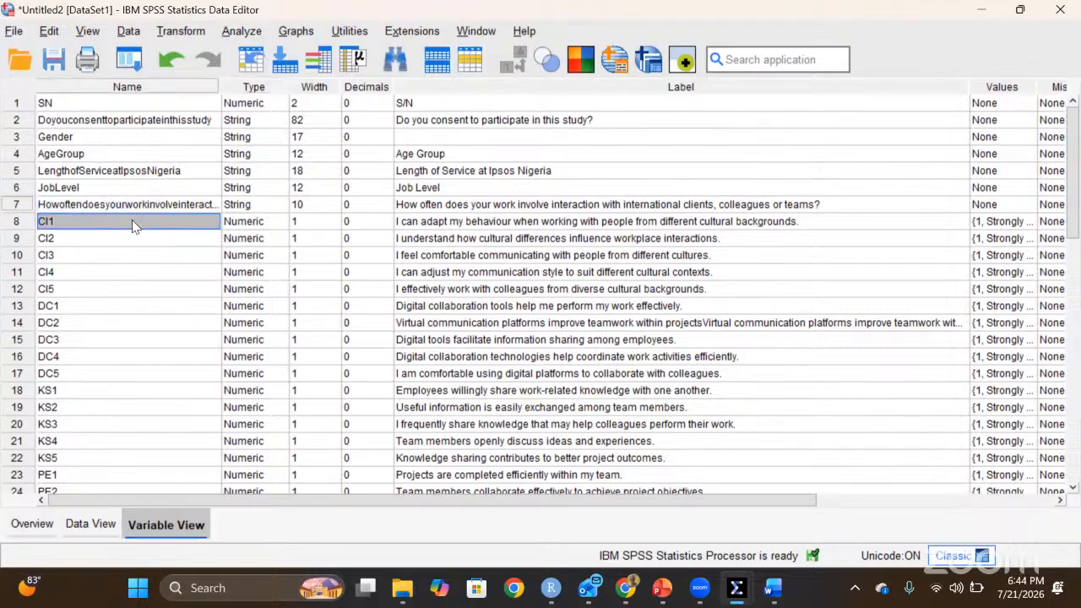
pyautogui.click(99, 522)
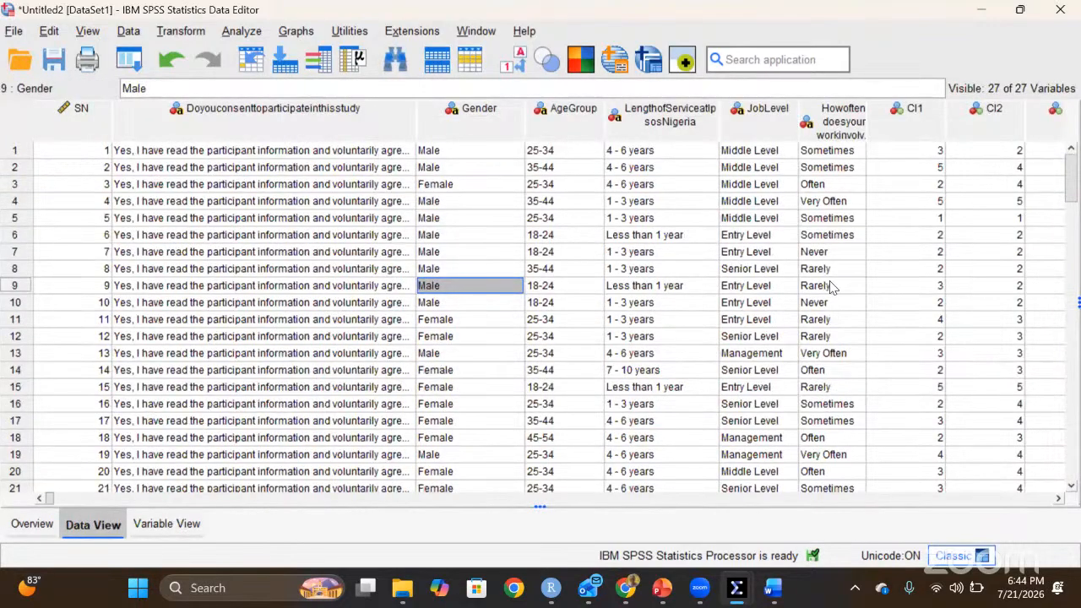
pyautogui.click(180, 530)
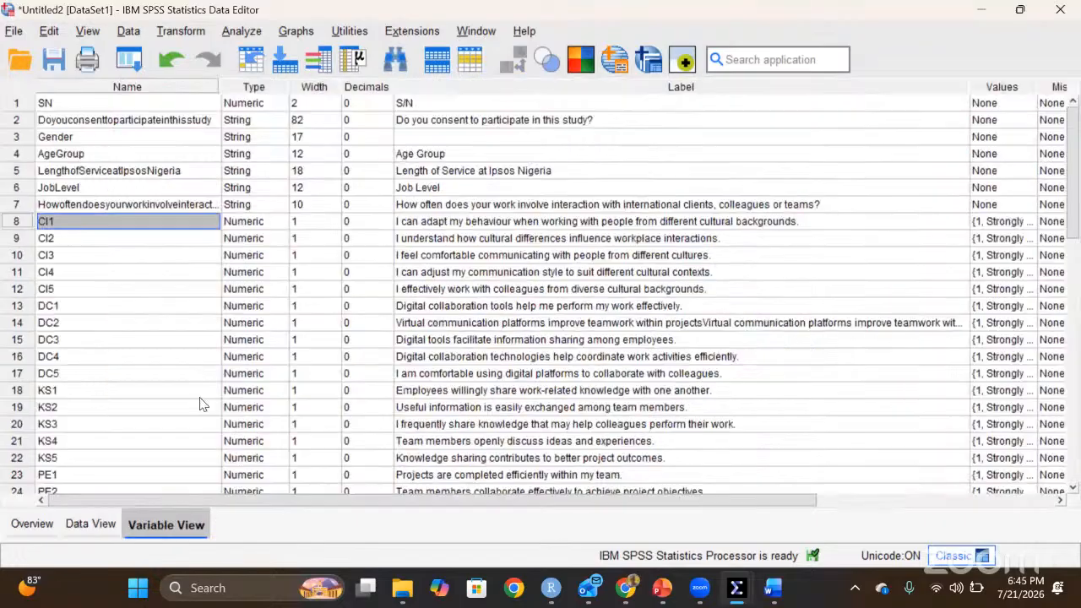
# - Select the Gender variable and compare its definition with the third respondent's Gender entry in the data
pyautogui.click(112, 136)
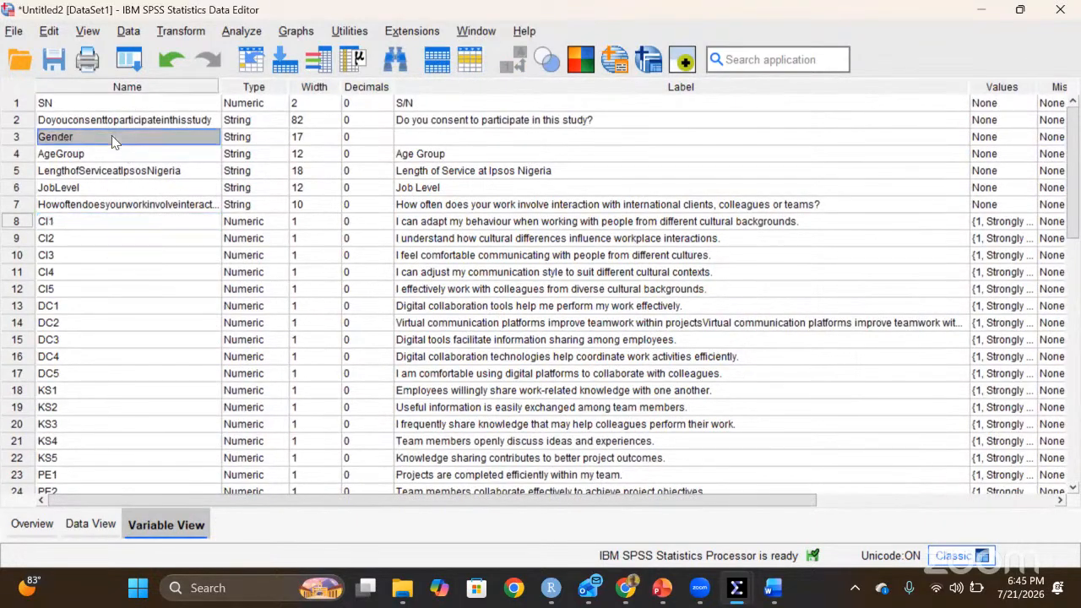
pyautogui.click(91, 530)
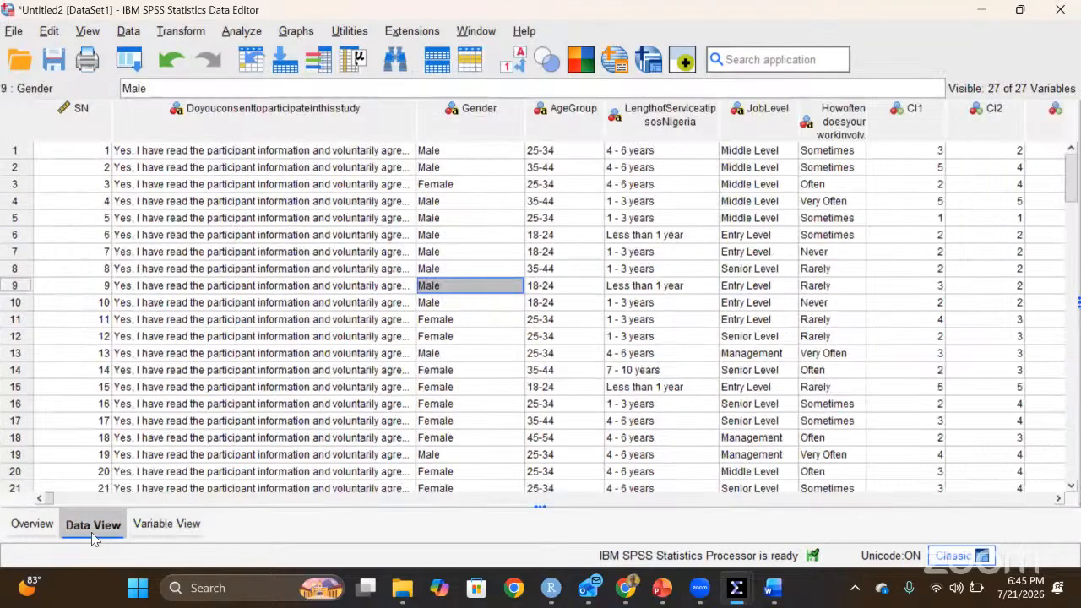
pyautogui.click(433, 186)
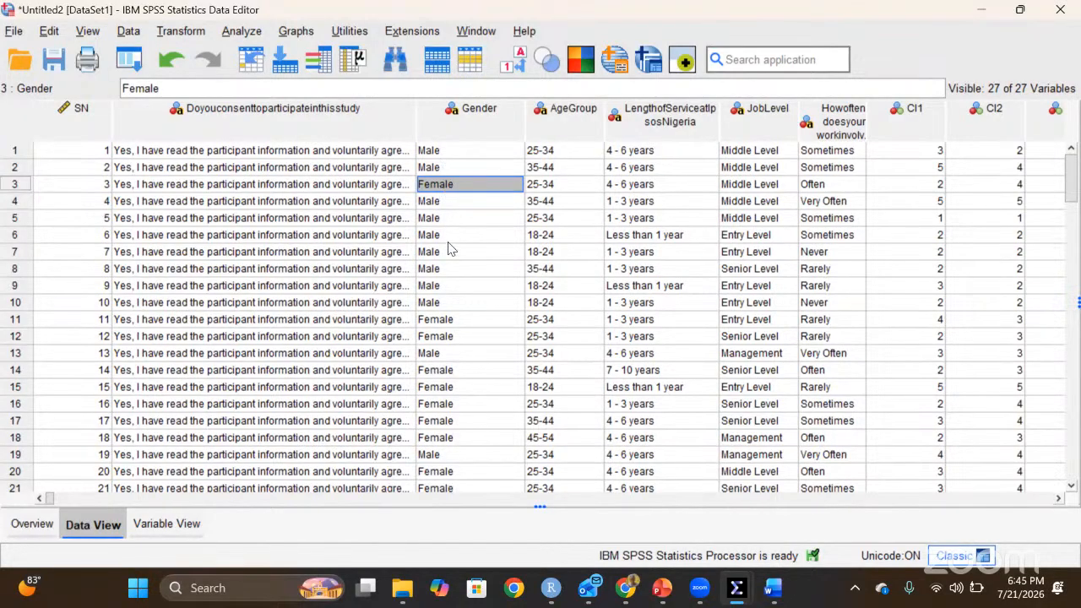
pyautogui.click(160, 524)
pyautogui.click(90, 523)
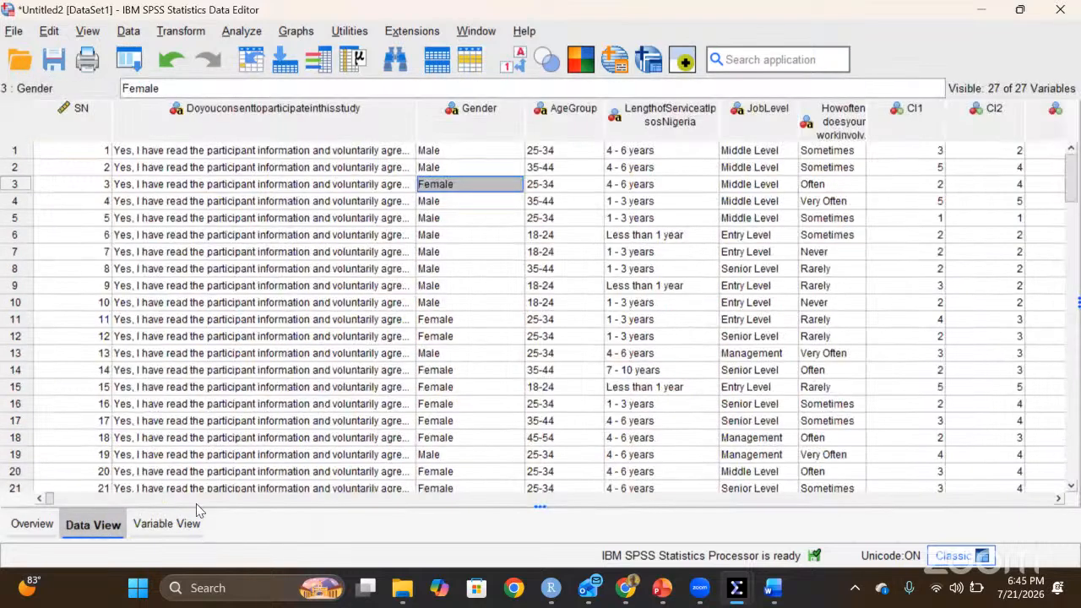
pyautogui.hscroll(5, 196, 501)
pyautogui.click(166, 523)
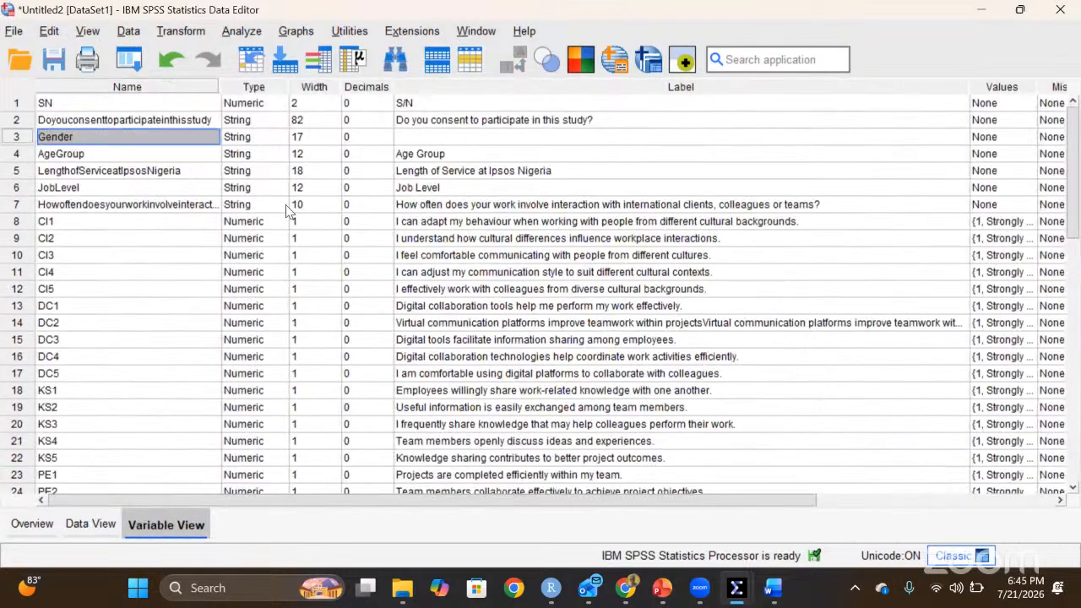
# - Compare the first respondent's Gender entry in the data with the variable's String type in the variable definitions
pyautogui.click(99, 520)
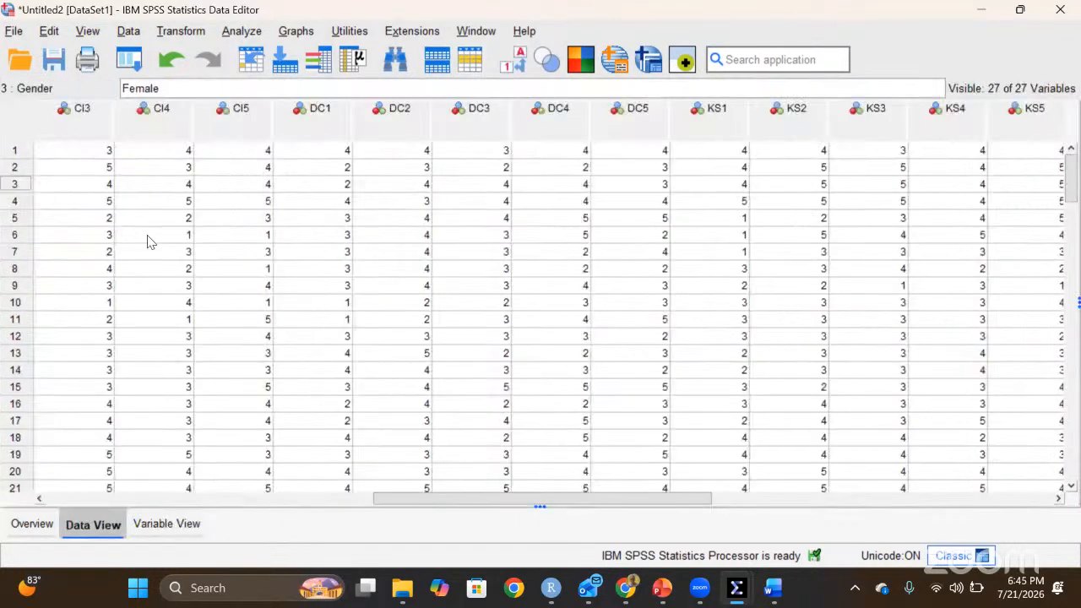
pyautogui.press('Home')
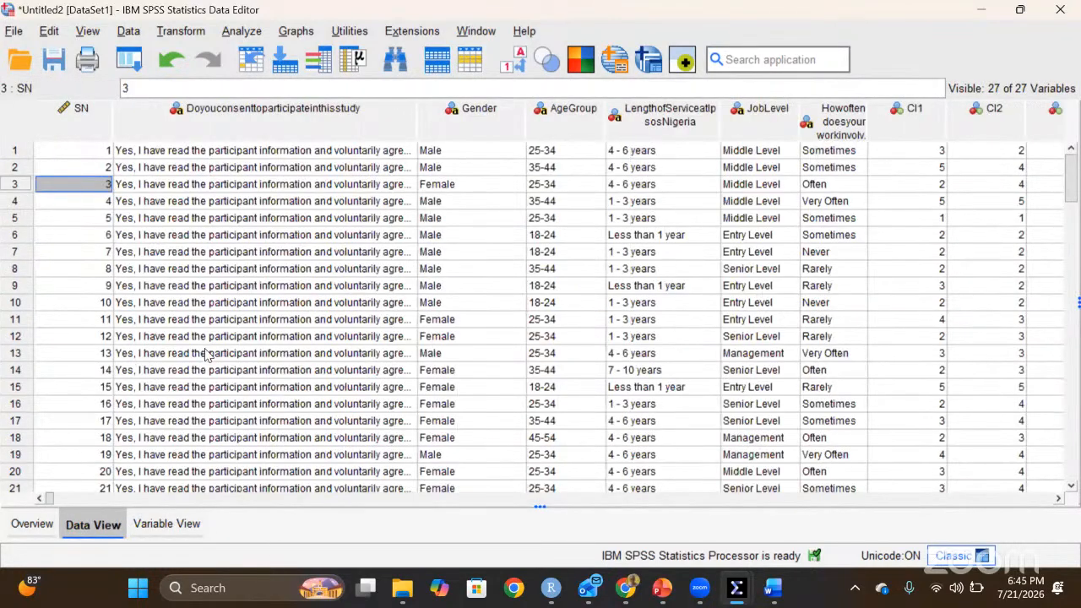
pyautogui.click(470, 151)
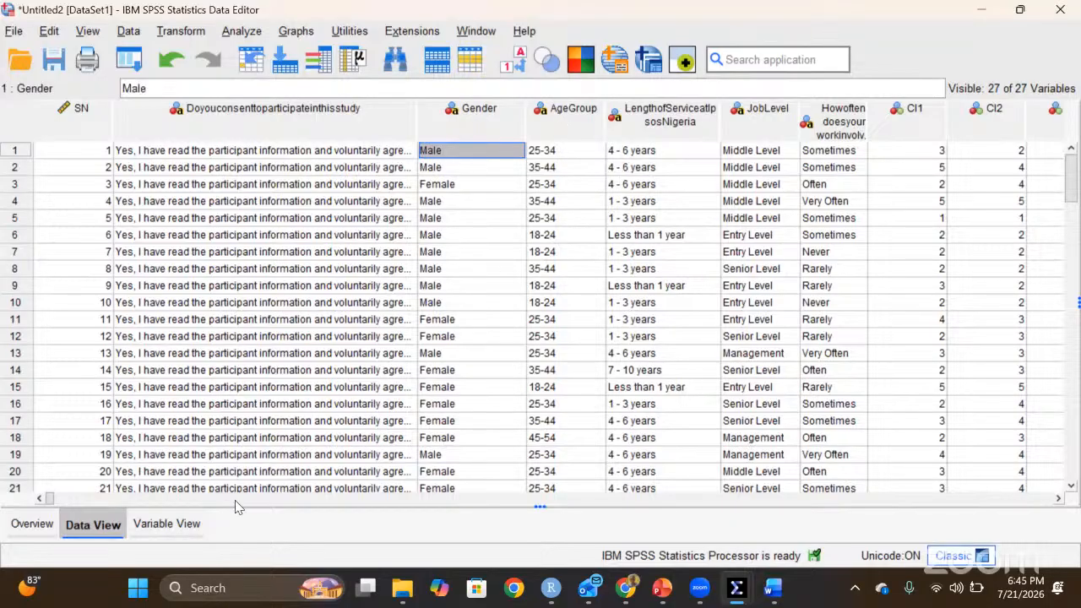
pyautogui.click(188, 523)
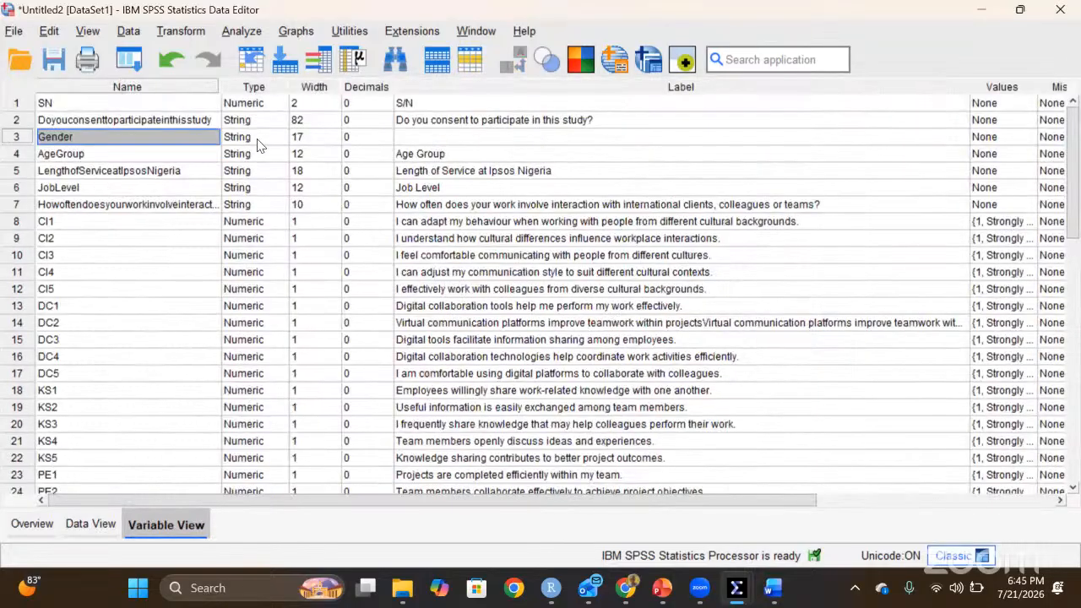
pyautogui.click(257, 141)
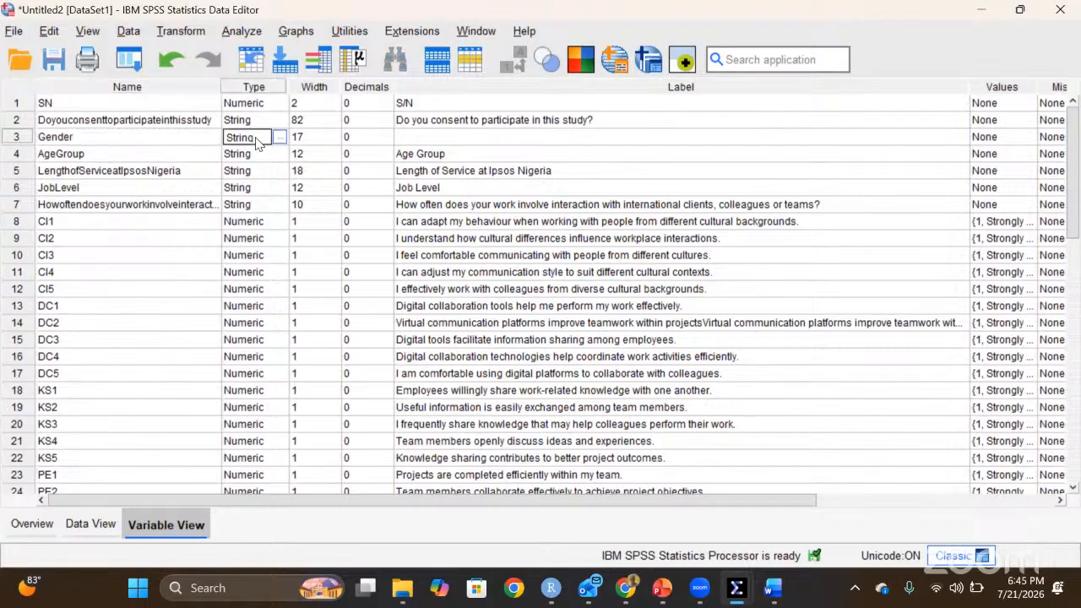
pyautogui.click(131, 142)
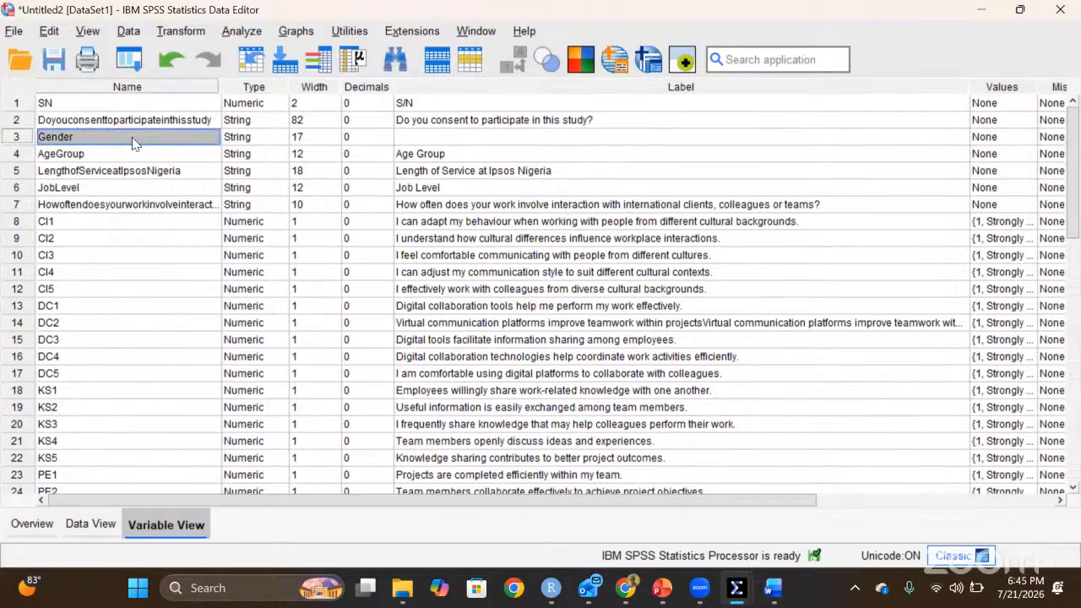
# - Review the variable names from Gender through the PE items, then go back over the CI items
pyautogui.click(131, 144)
pyautogui.press('Down')
pyautogui.press('Down')
pyautogui.press('Down')
pyautogui.press('Down')
pyautogui.press('Down')
pyautogui.press('Down')
pyautogui.press('Down')
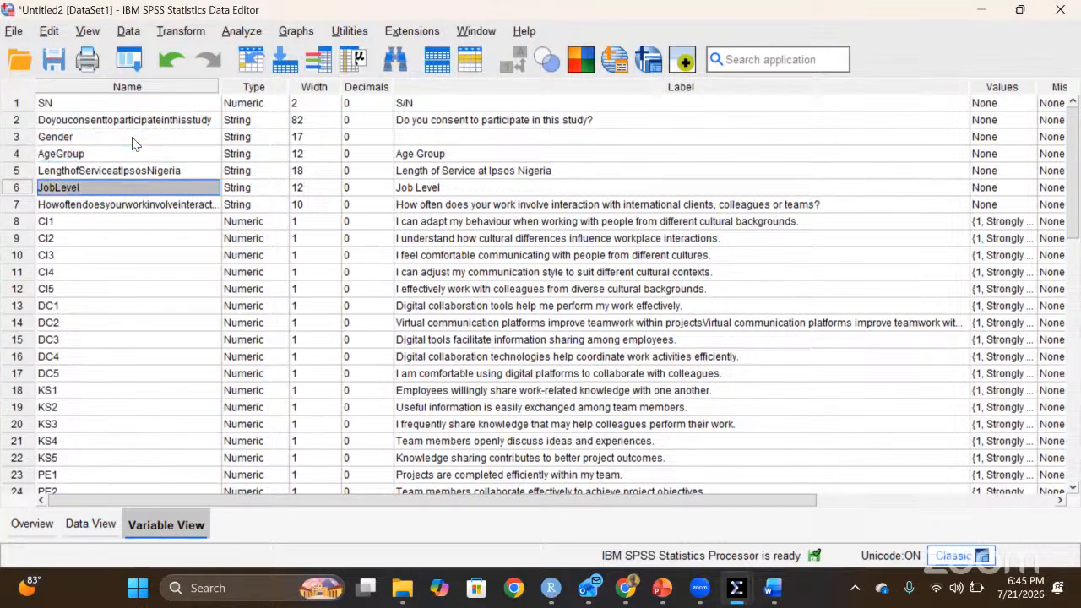
pyautogui.press('Down')
pyautogui.press('Down')
pyautogui.press('Down')
pyautogui.press('Down')
pyautogui.press('Down')
pyautogui.press('Down')
pyautogui.press('Down')
pyautogui.press('Down')
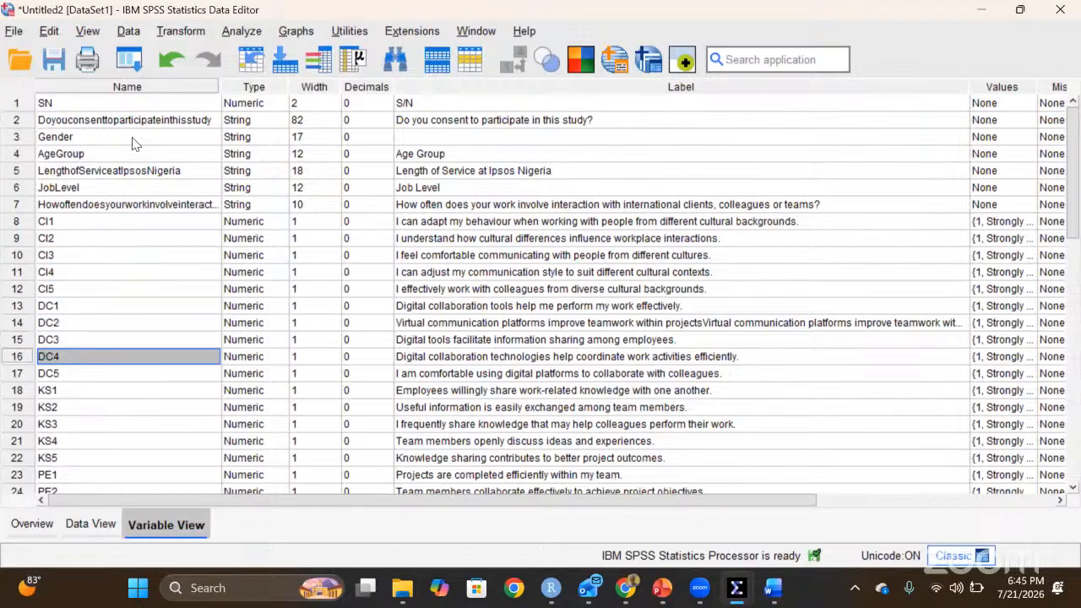
pyautogui.press('Down')
pyautogui.press('Down')
pyautogui.press('Down')
pyautogui.press('Down')
pyautogui.press('Down')
pyautogui.press('Down')
pyautogui.press('Down')
pyautogui.press('Down')
pyautogui.press('Down')
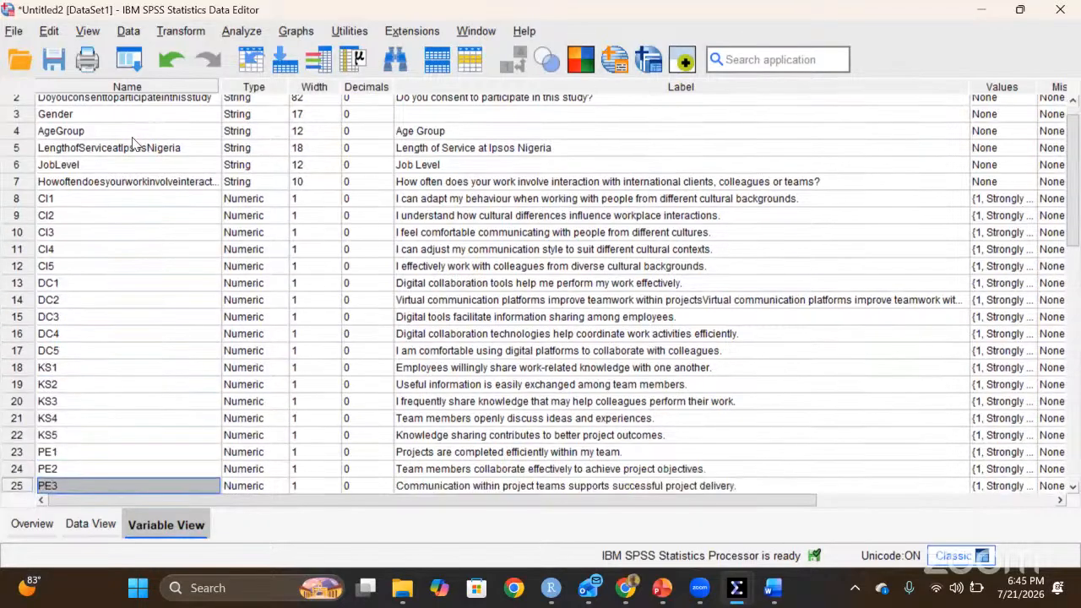
pyautogui.press('Up')
pyautogui.press('Up')
pyautogui.press('Up')
pyautogui.press('Up')
pyautogui.press('Up')
pyautogui.press('Up')
pyautogui.press('Up')
pyautogui.press('Up')
pyautogui.press('Up')
pyautogui.press('Up')
pyautogui.press('Up')
pyautogui.press('Up')
pyautogui.press('Up')
pyautogui.press('Up')
pyautogui.press('Up')
pyautogui.press('Up')
pyautogui.press('Up')
pyautogui.press('Up')
pyautogui.press('Up')
pyautogui.press('Up')
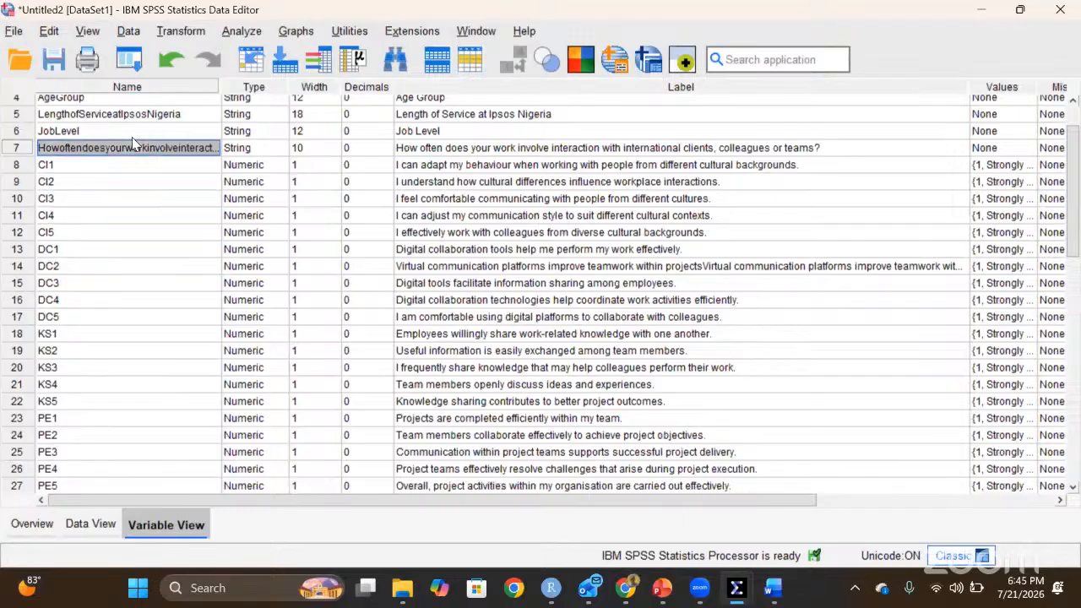
pyautogui.press('Down')
pyautogui.press('Down')
pyautogui.press('Down')
pyautogui.press('Down')
pyautogui.press('Down')
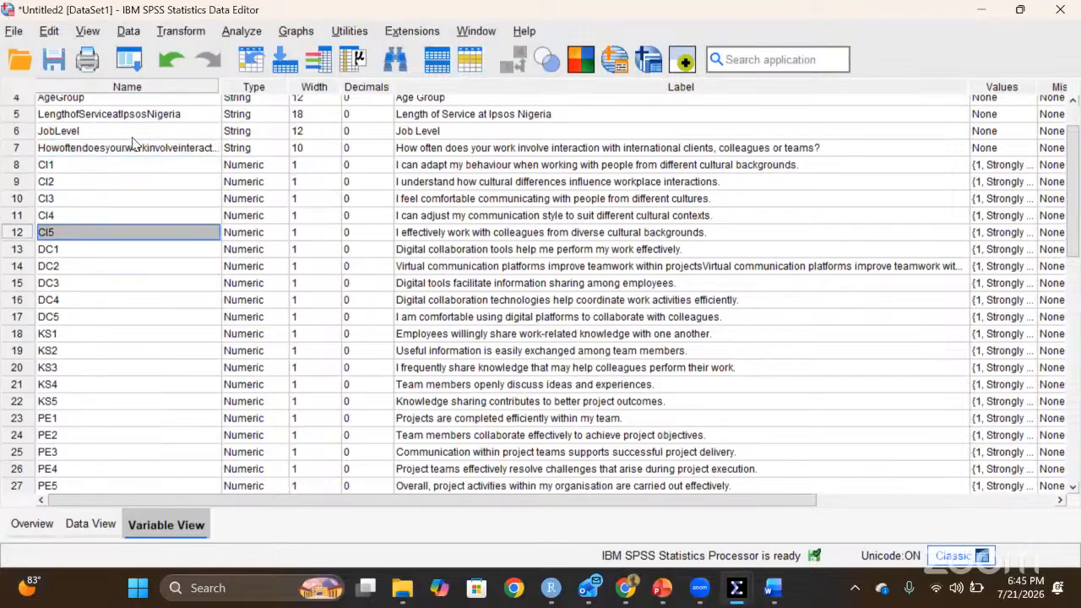
pyautogui.press('Up')
pyautogui.press('Up')
pyautogui.press('Up')
pyautogui.press('Up')
pyautogui.press('Down')
pyautogui.press('Down')
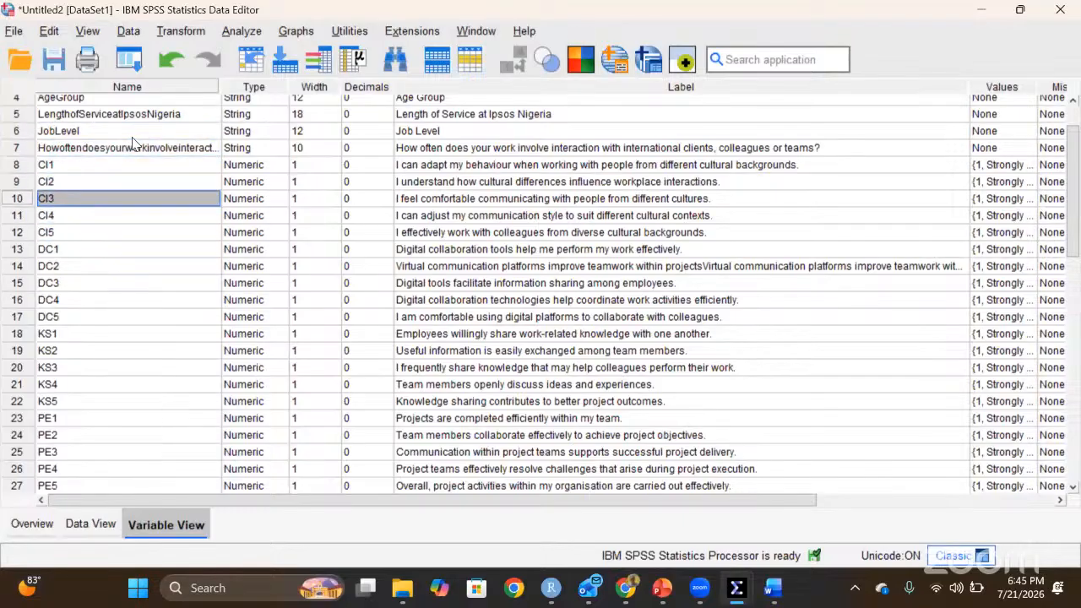
pyautogui.press('Up')
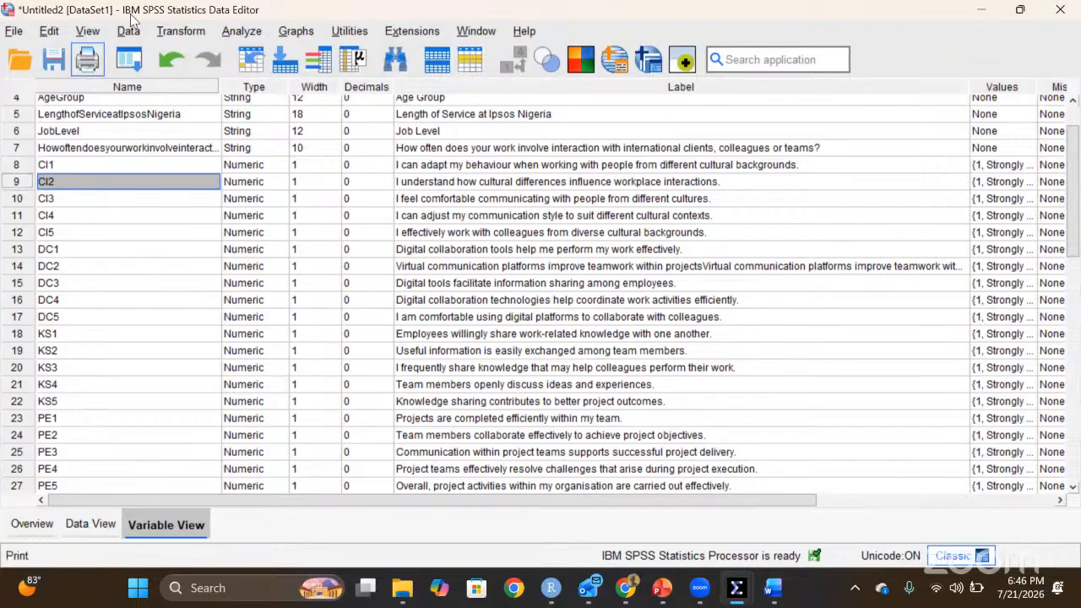
# - Open Compute Variable and enter Cultural Intelligence, with a space, as the target variable
pyautogui.click(162, 34)
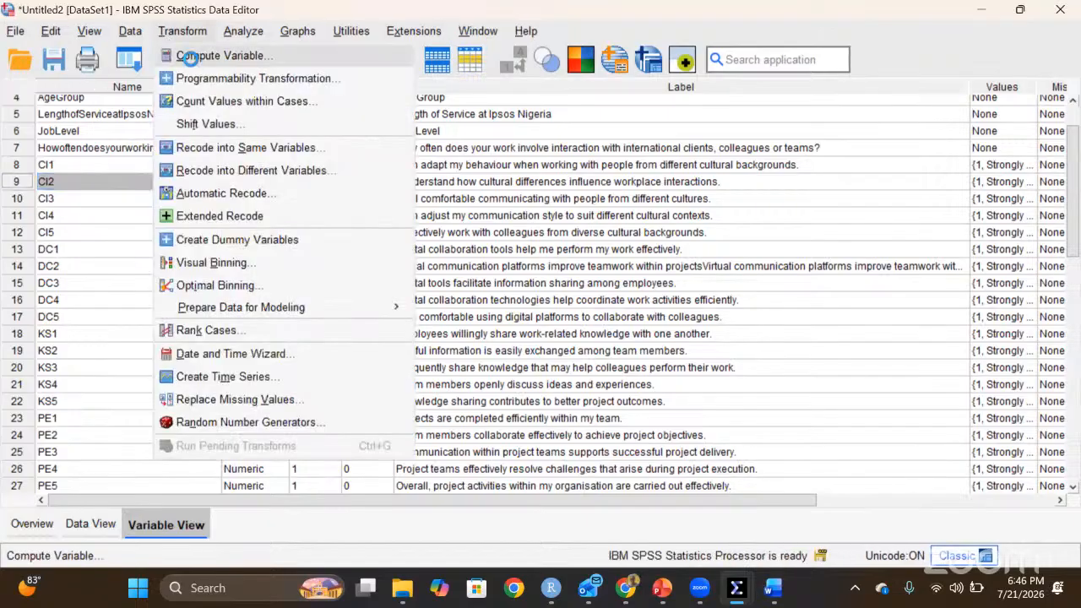
pyautogui.click(191, 56)
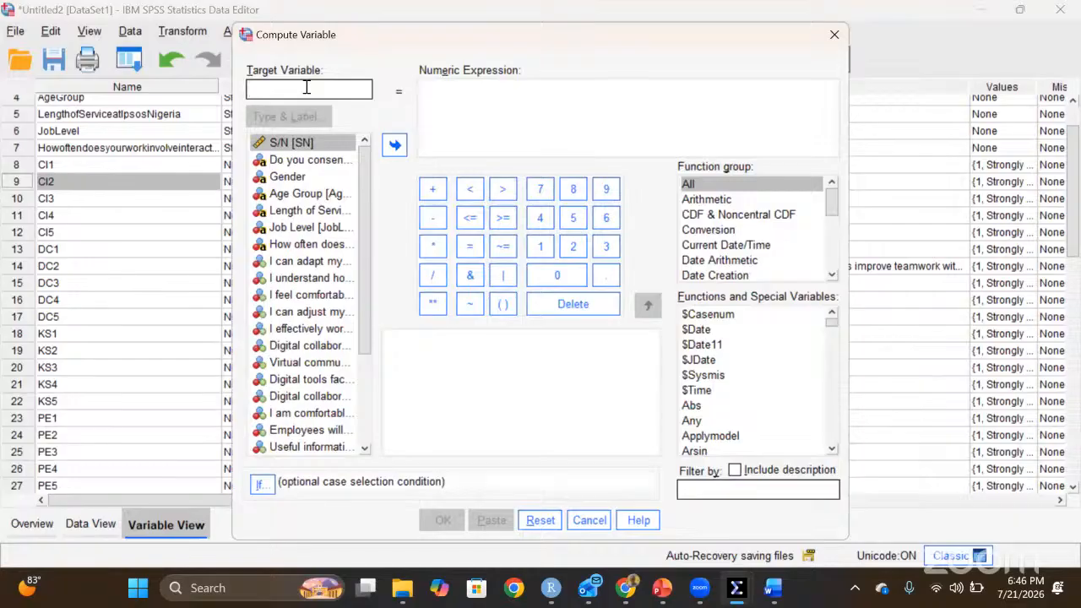
pyautogui.write('C')
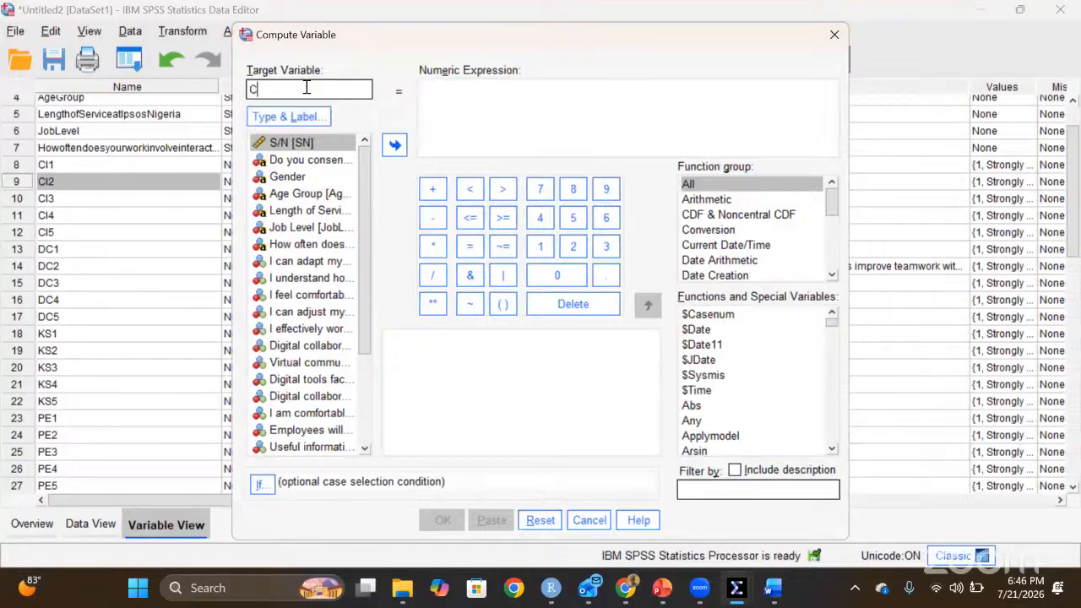
pyautogui.write('ultural')
pyautogui.press('BackSpace')
pyautogui.write('_Intelligence')
pyautogui.press('BackSpace')
pyautogui.write('_')
pyautogui.press('BackSpace')
pyautogui.click(463, 104)
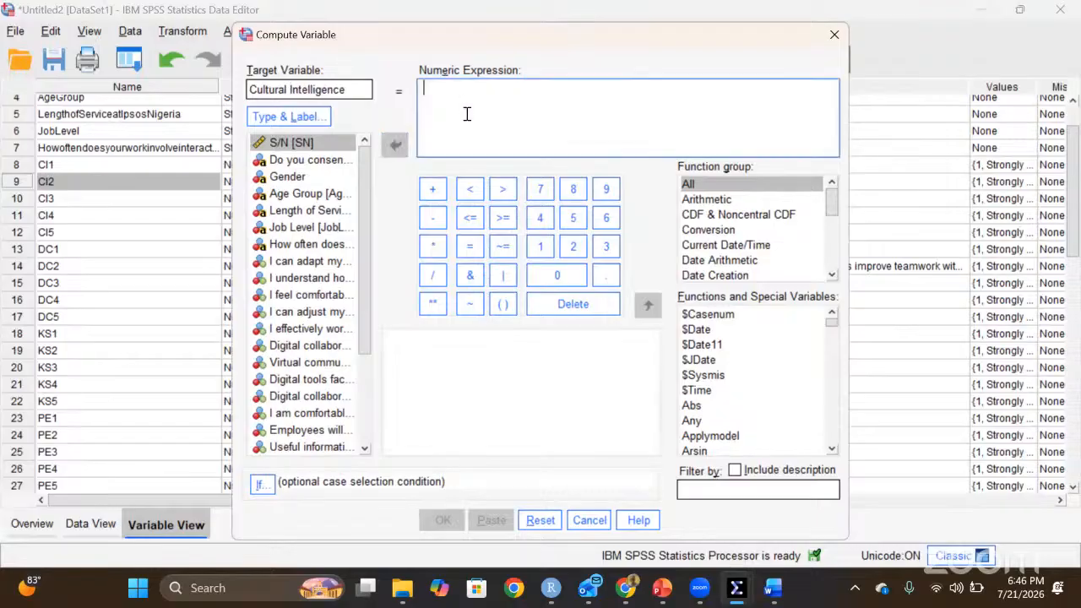
# - Display the source variables by name and add CI1 to the numeric expression
pyautogui.rightClick(298, 279)
pyautogui.click(305, 301)
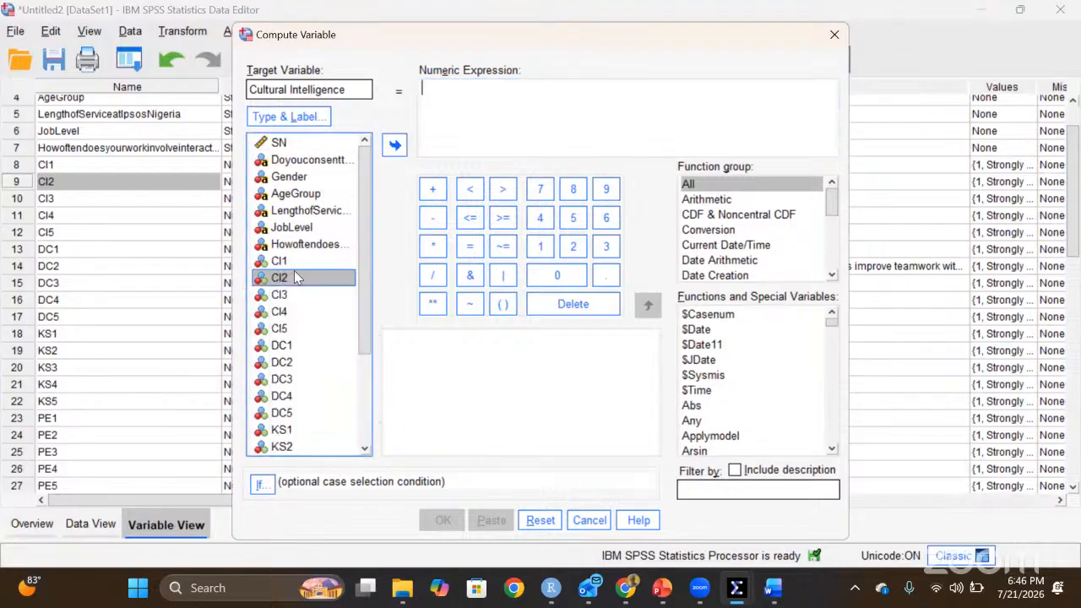
pyautogui.click(290, 262)
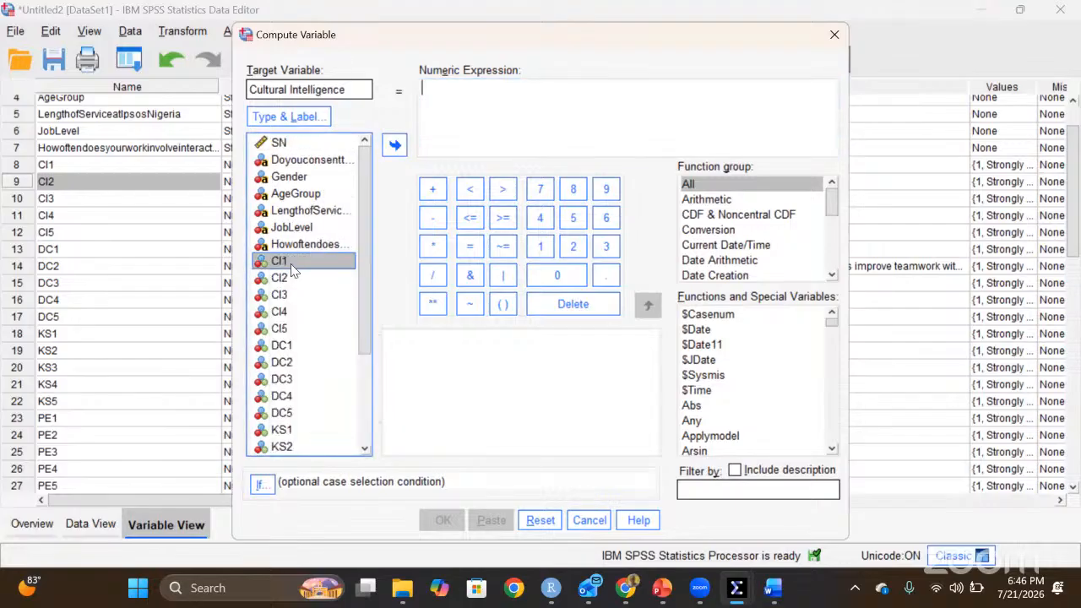
pyautogui.click(395, 144)
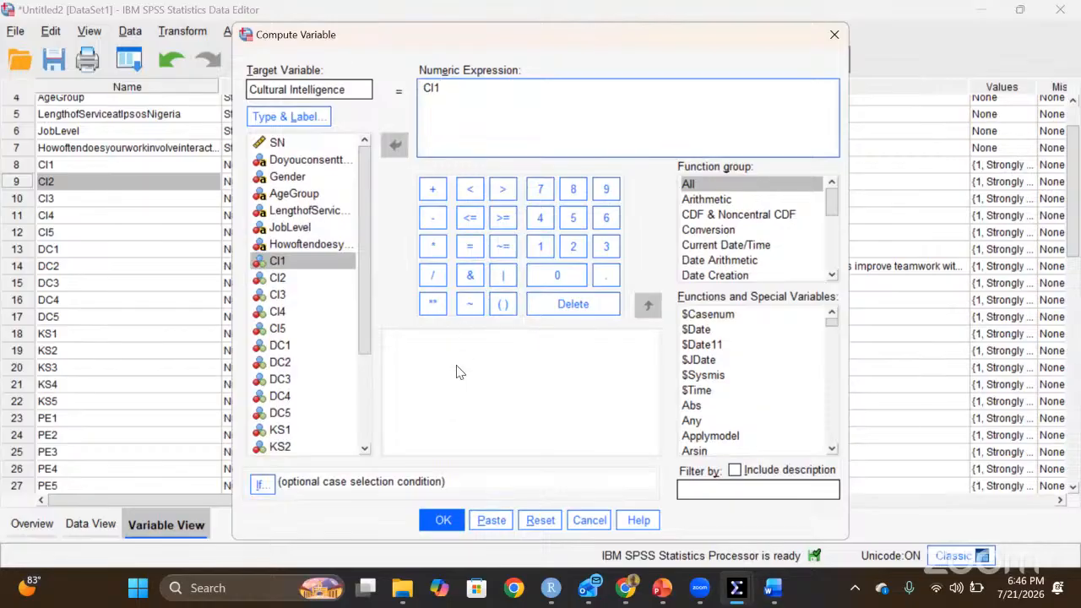
# - Try to run the computation with the spaced target name, and close Compute Variable
pyautogui.click(439, 522)
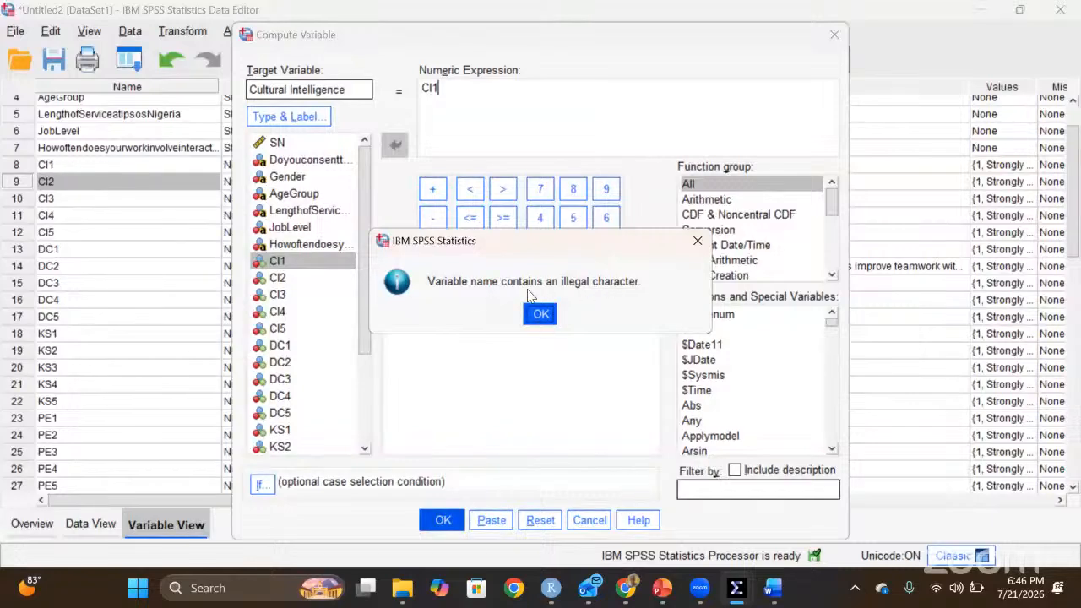
pyautogui.click(533, 315)
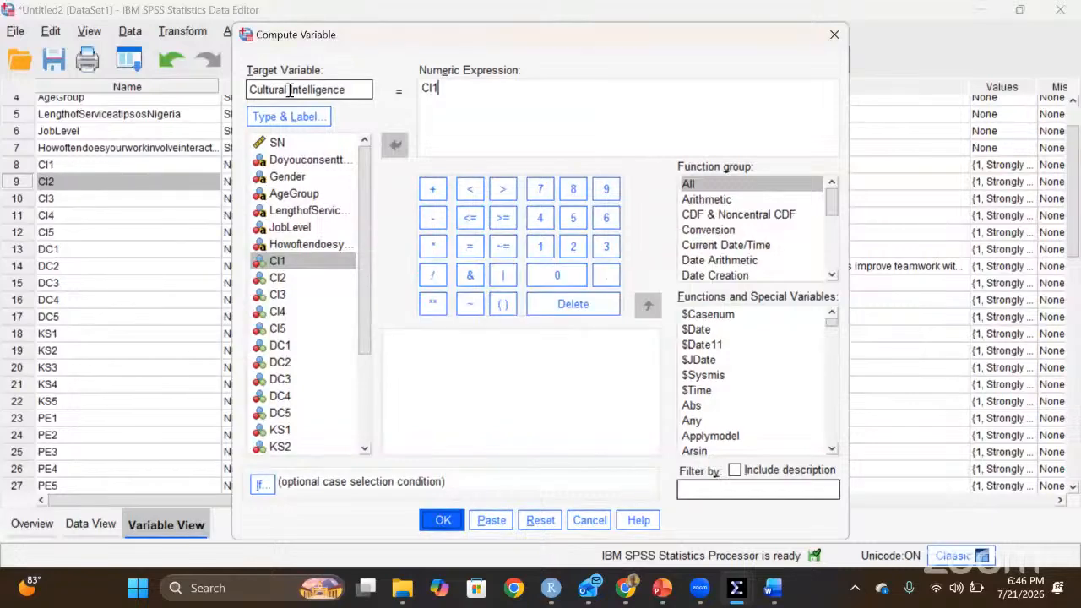
pyautogui.click(834, 34)
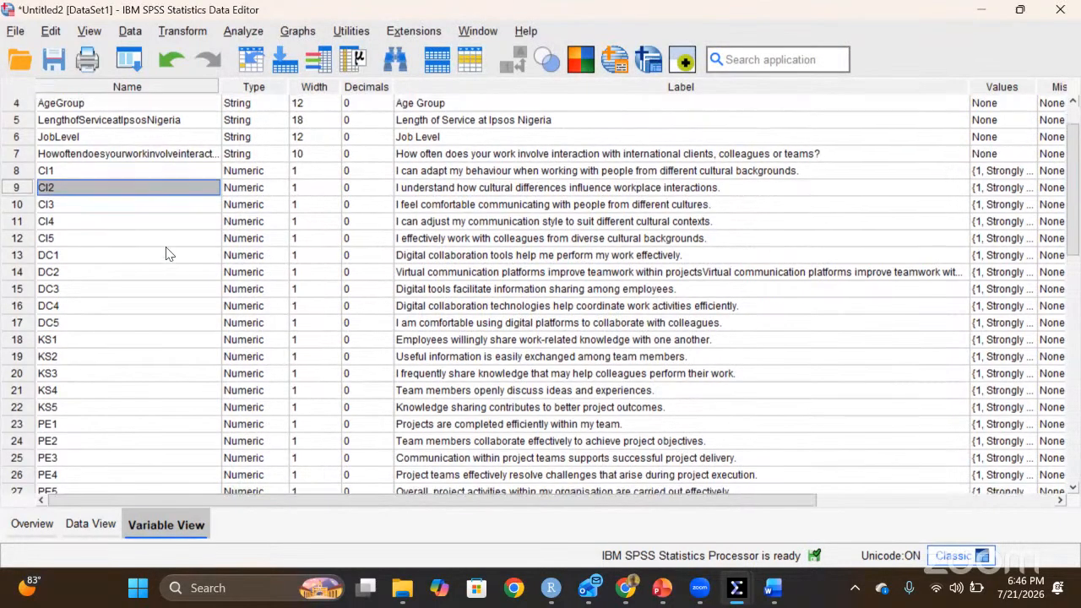
# - Widen the Name column of the variable definitions enough to show the full name of variable 7
pyautogui.scroll(1, 133, 175)
pyautogui.click(130, 173)
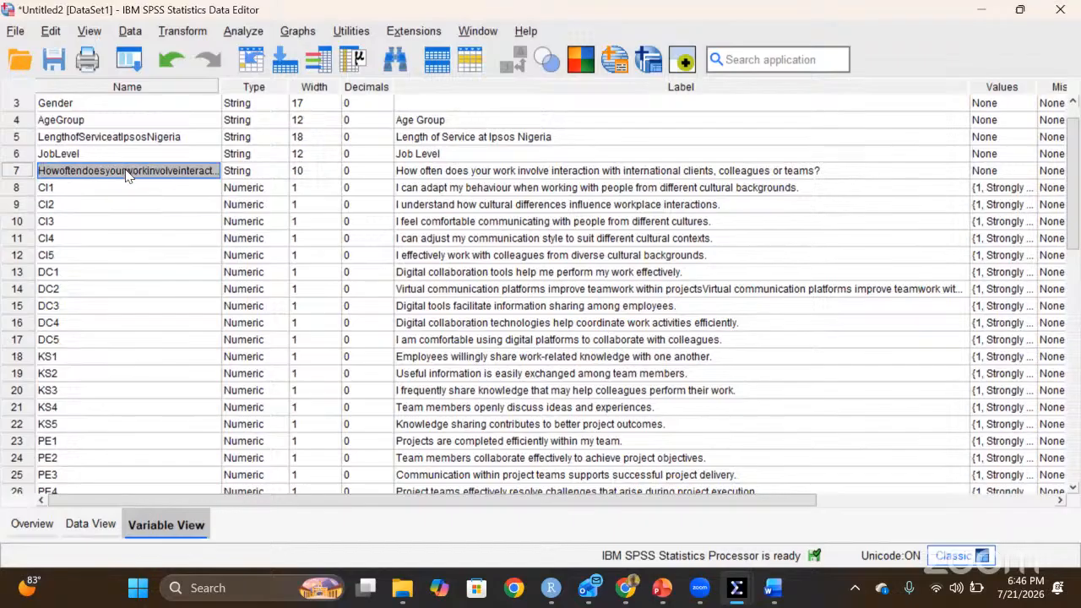
pyautogui.moveTo(219, 88); pyautogui.dragTo(520, 182)
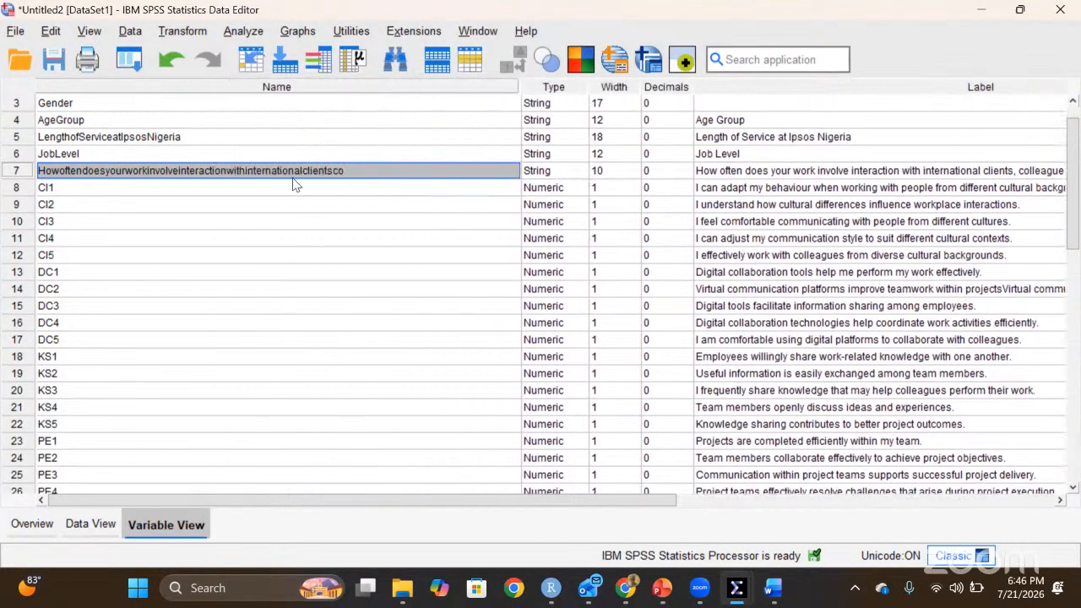
# - Examine how the names of the demographic variables from AgeGroup to the international interaction question are written without spaces
pyautogui.click(101, 156)
pyautogui.click(86, 137)
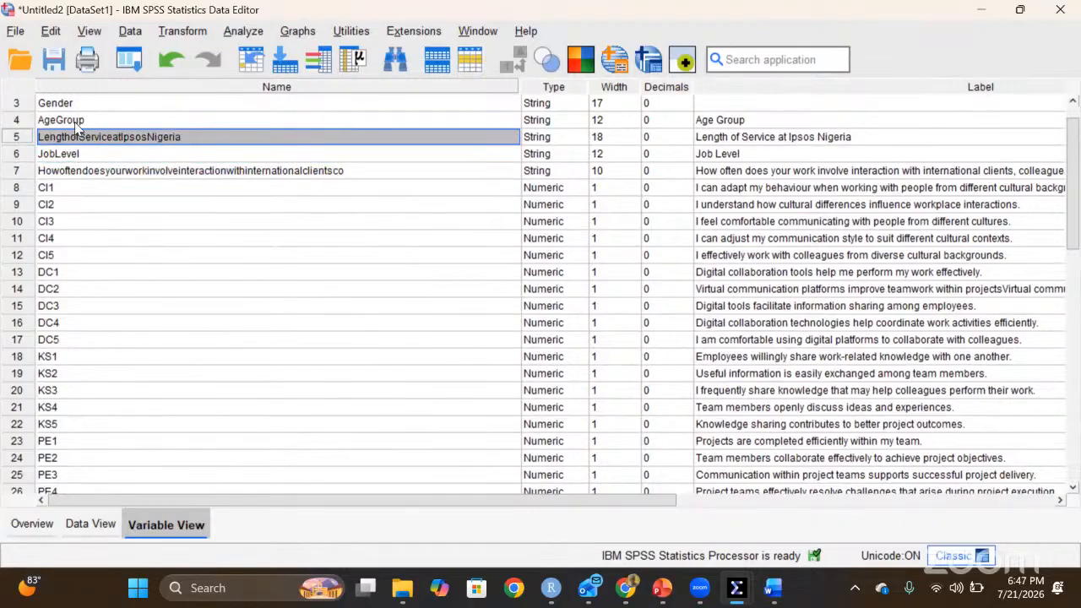
pyautogui.click(75, 122)
pyautogui.click(79, 137)
pyautogui.click(79, 152)
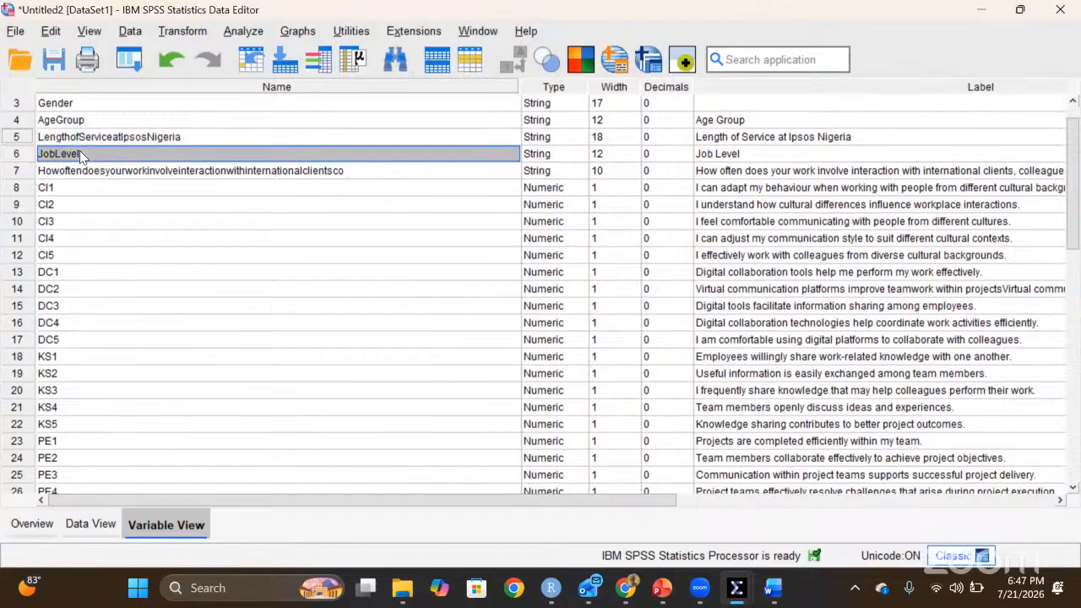
pyautogui.click(82, 169)
pyautogui.click(78, 142)
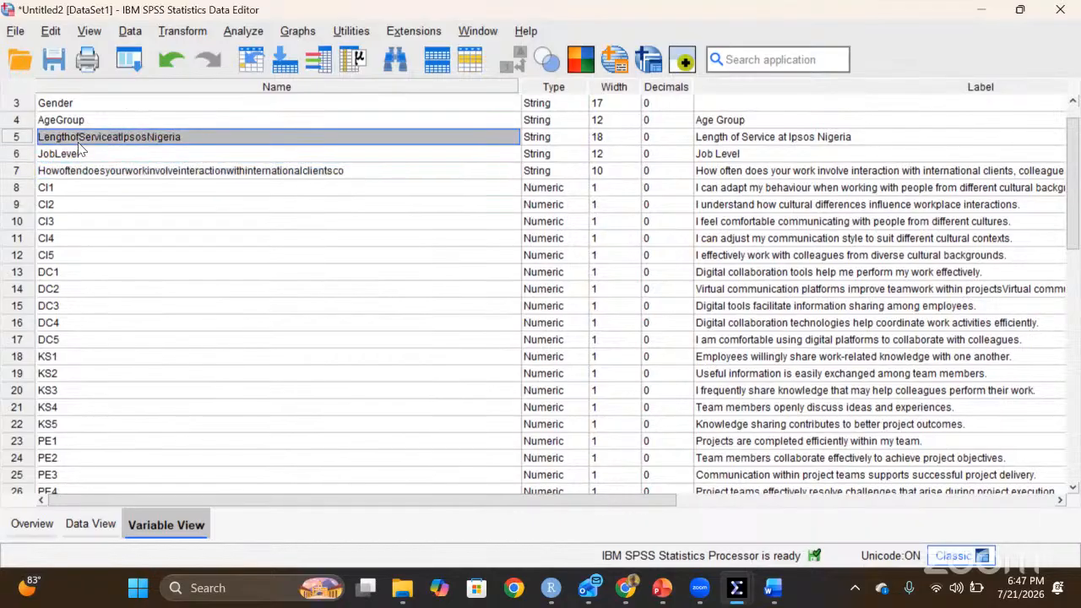
pyautogui.click(91, 174)
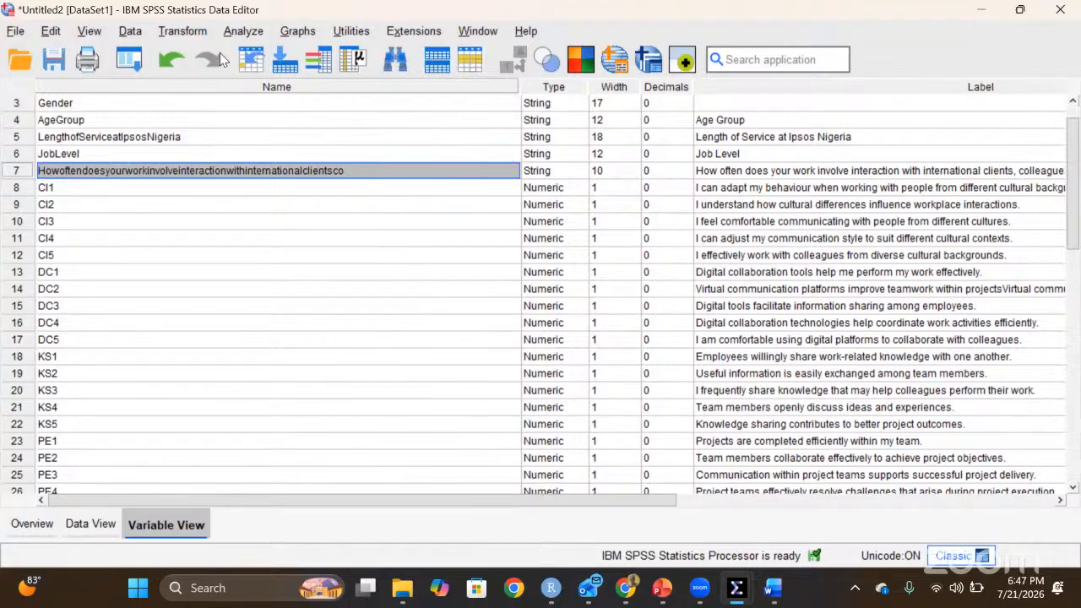
# - Open Compute Variable and enter Cultural_Intelligence as the target variable
pyautogui.click(183, 31)
pyautogui.click(182, 32)
pyautogui.click(194, 32)
pyautogui.click(200, 51)
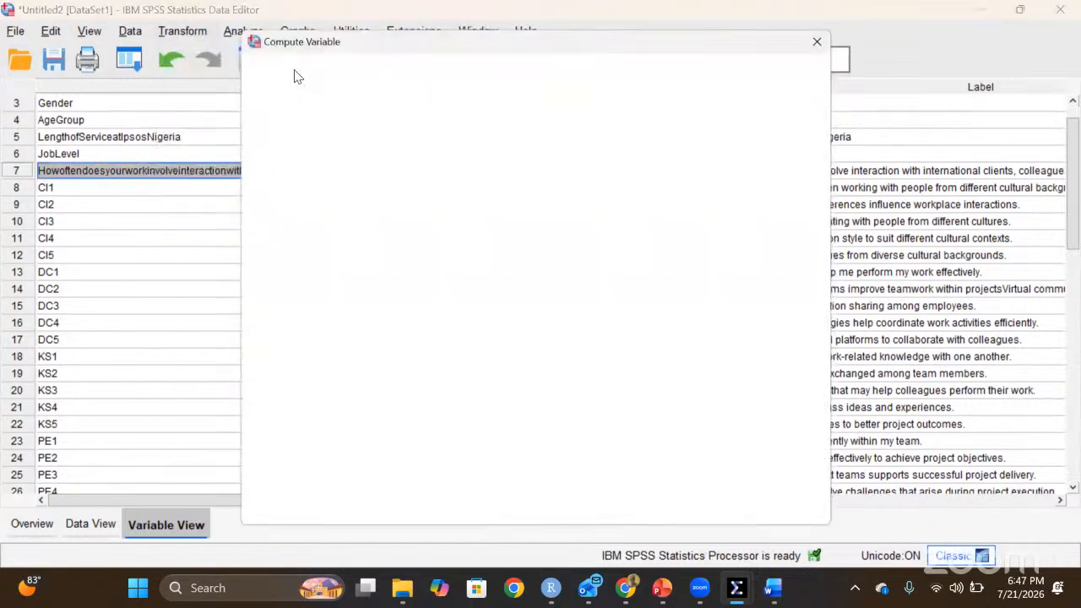
pyautogui.write('Cultural_')
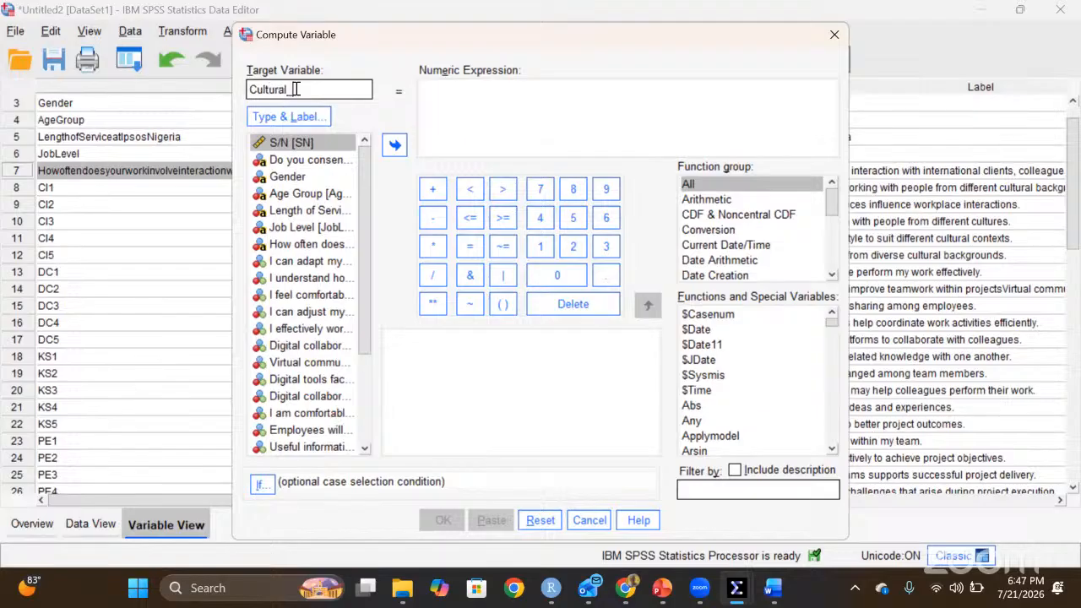
pyautogui.write('Intelligence')
# - Display the source variables in Compute Variable by name instead of by label
pyautogui.click(298, 177)
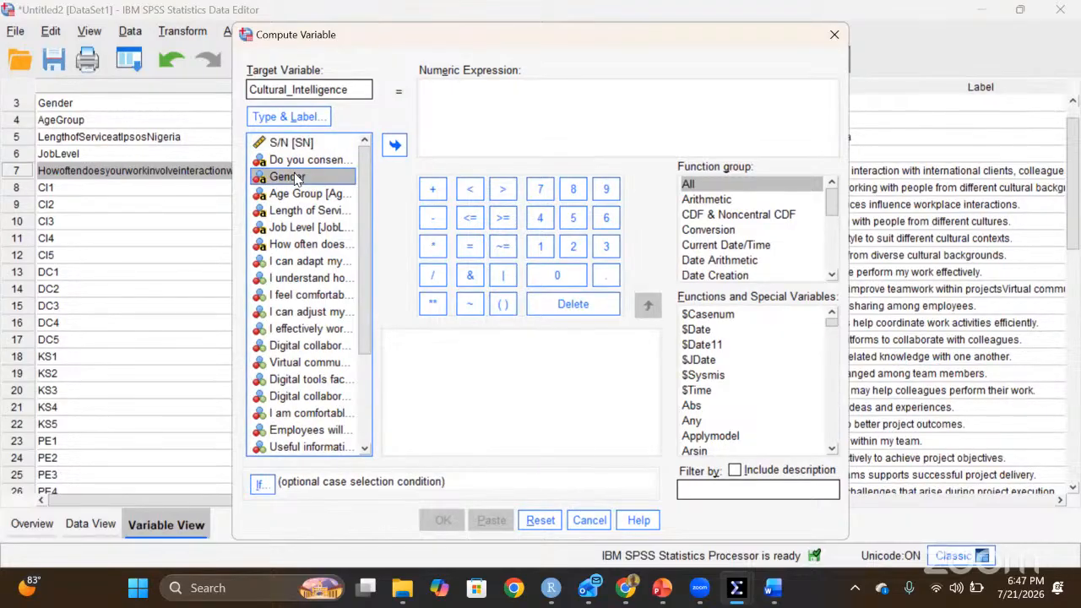
pyautogui.click(293, 163)
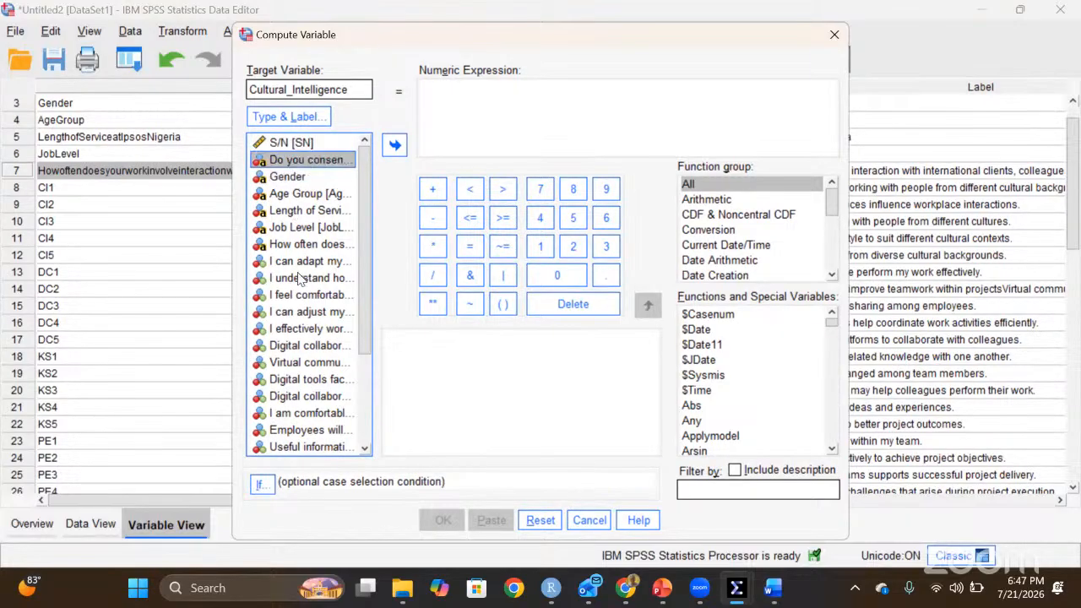
pyautogui.moveTo(366, 305); pyautogui.dragTo(356, 263)
pyautogui.rightClick(295, 176)
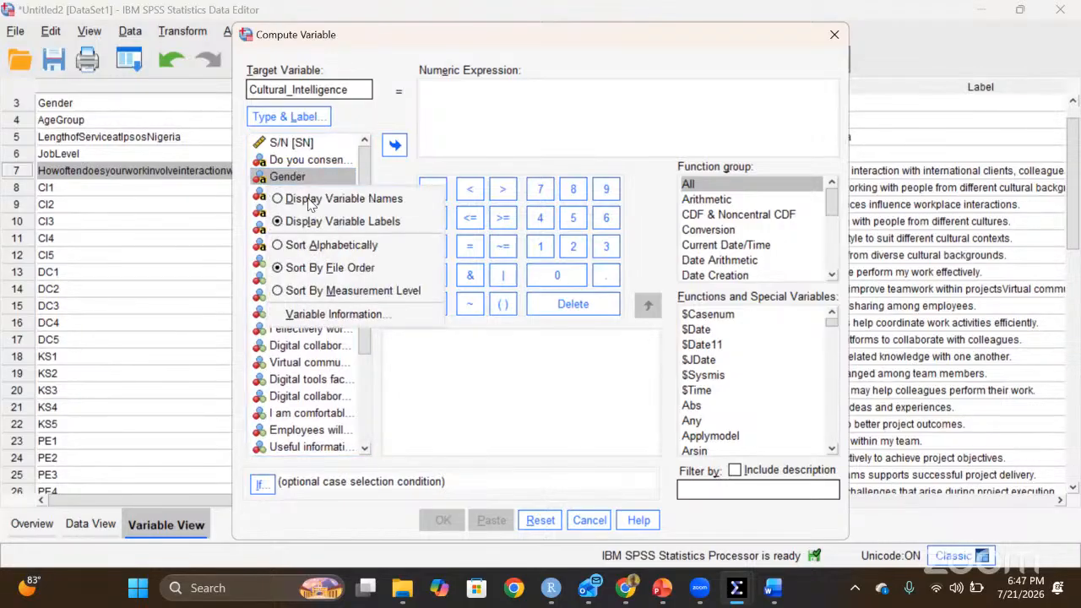
pyautogui.click(311, 199)
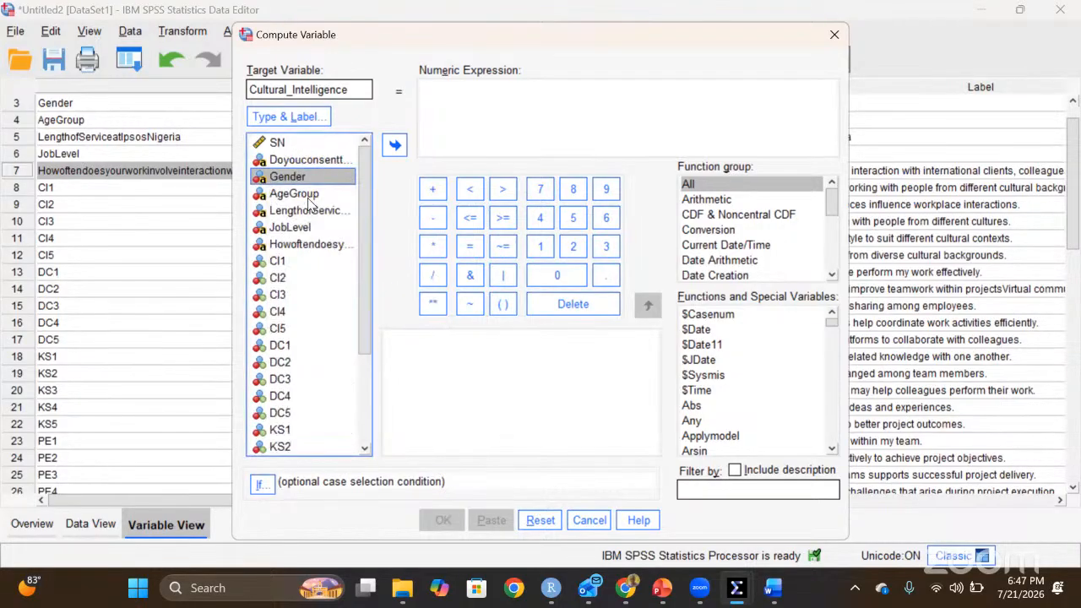
# - Start the numeric expression for Cultural_Intelligence with an opening parenthesis followed by the sum CI1 + CI2+CI3+CI4
pyautogui.click(486, 103)
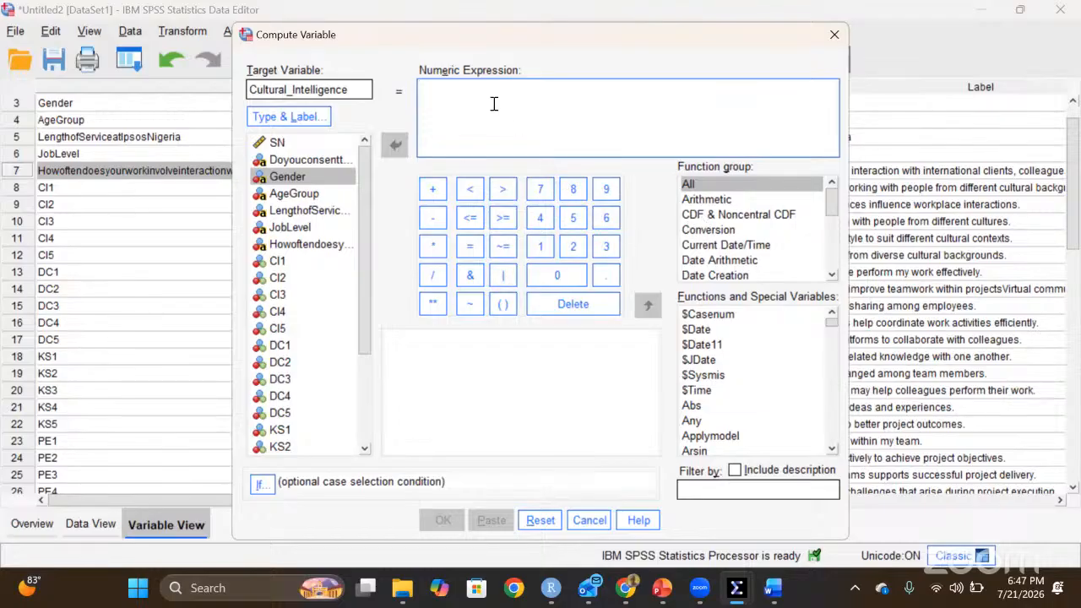
pyautogui.write('(')
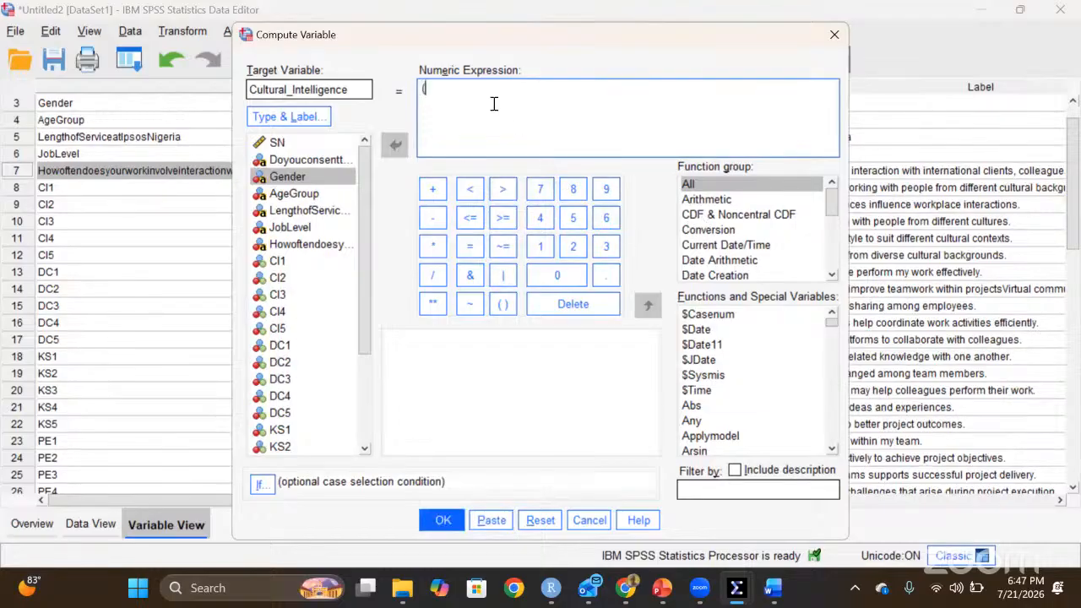
pyautogui.doubleClick(280, 262)
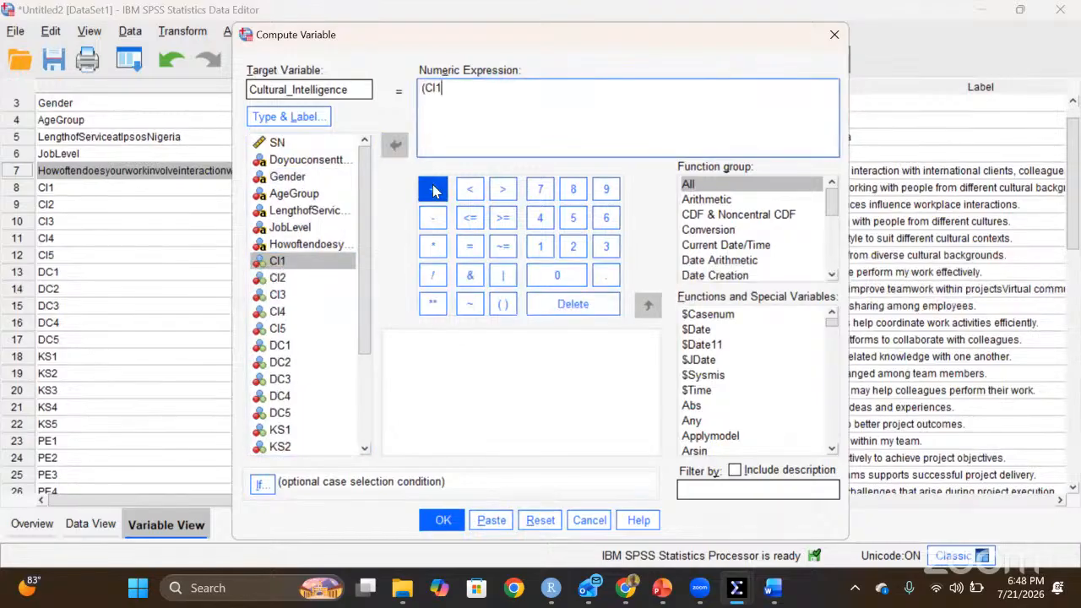
pyautogui.doubleClick(278, 279)
pyautogui.write('+')
pyautogui.doubleClick(279, 295)
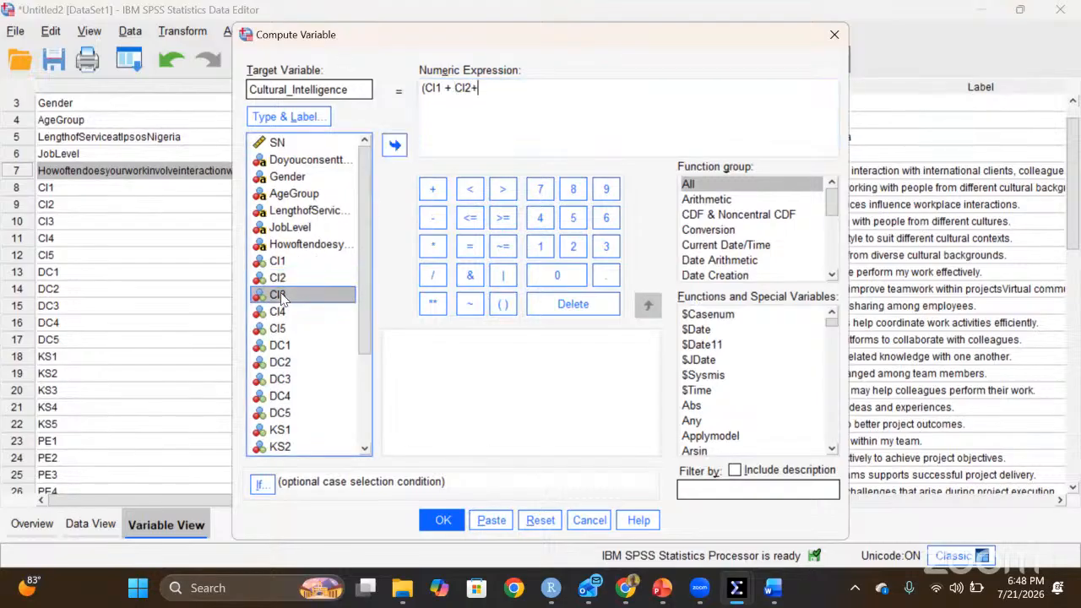
pyautogui.write('+')
pyautogui.doubleClick(275, 313)
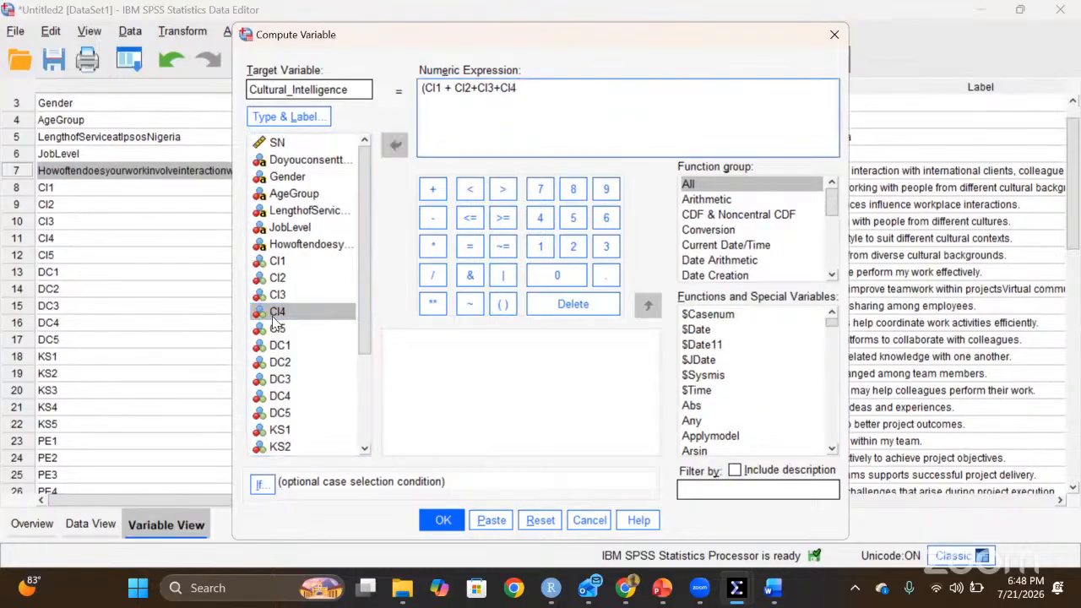
# - Complete the expression as (CI1 + CI2+CI3+CI4+CI5)/5 and run the Cultural_Intelligence computation
pyautogui.write('+')
pyautogui.doubleClick(276, 331)
pyautogui.click(276, 330)
pyautogui.click(394, 148)
pyautogui.press('BackSpace')
pyautogui.press('BackSpace')
pyautogui.press('BackSpace')
pyautogui.write(')')
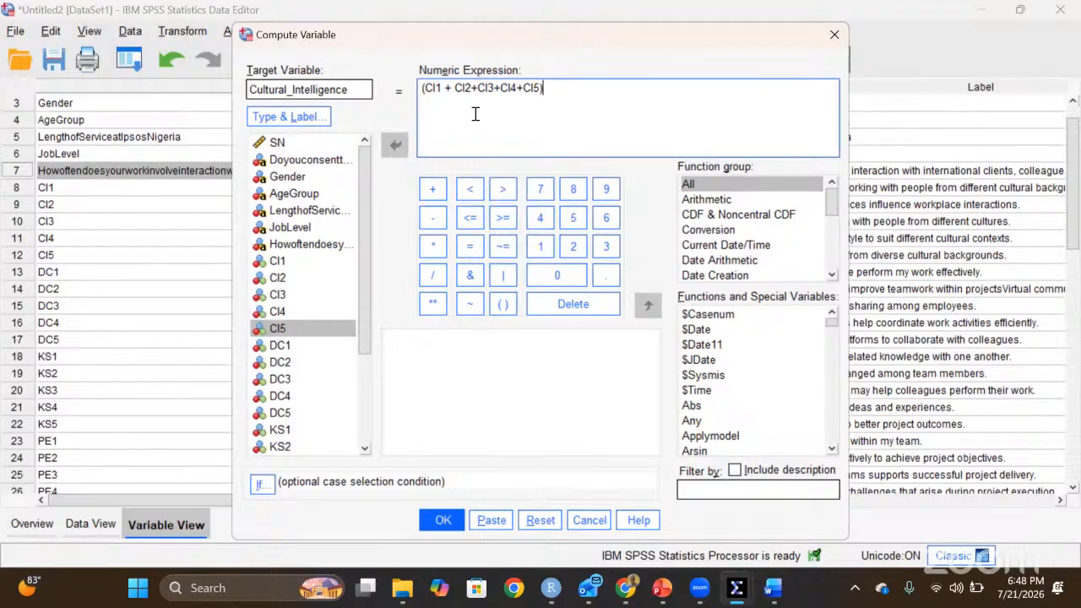
pyautogui.click(572, 218)
pyautogui.click(450, 521)
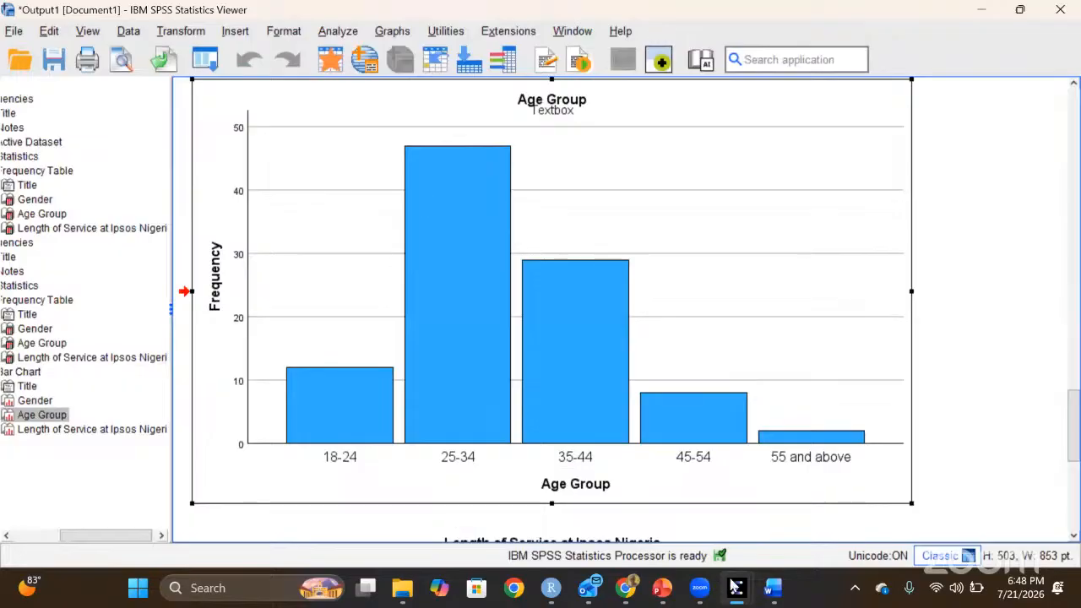
# - Return to the Untitled2 dataset and examine the Cultural_Intelligence values from the first to the last case
pyautogui.moveTo(735, 587)
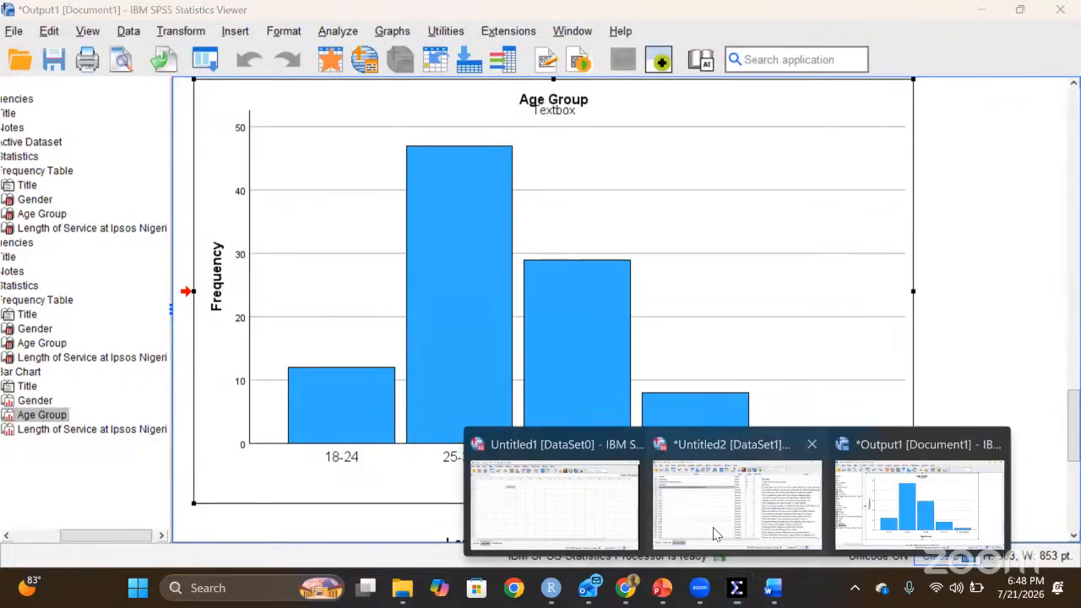
pyautogui.click(714, 534)
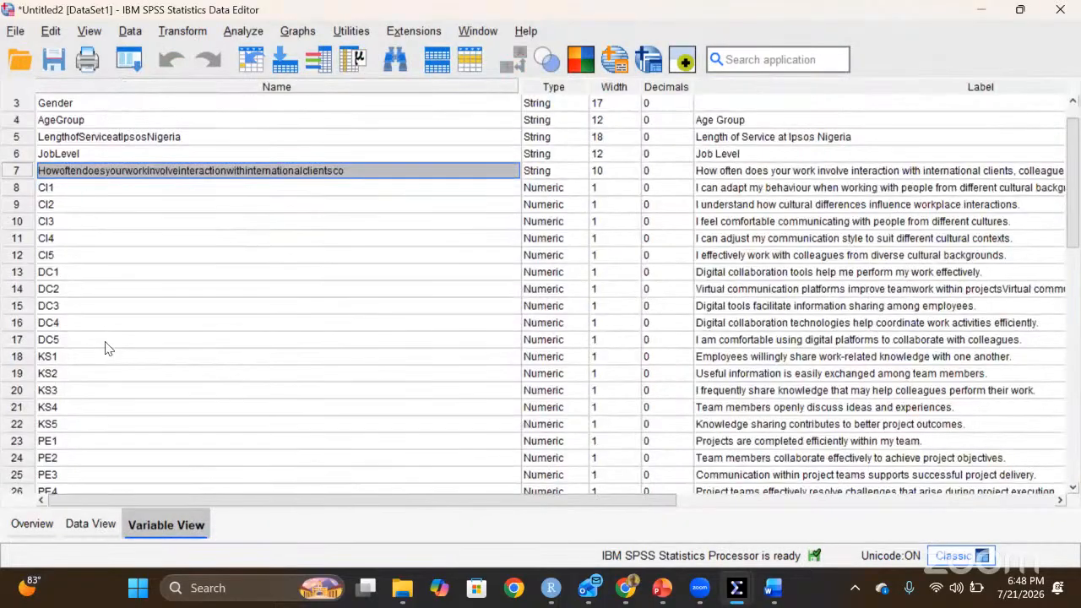
pyautogui.click(106, 355)
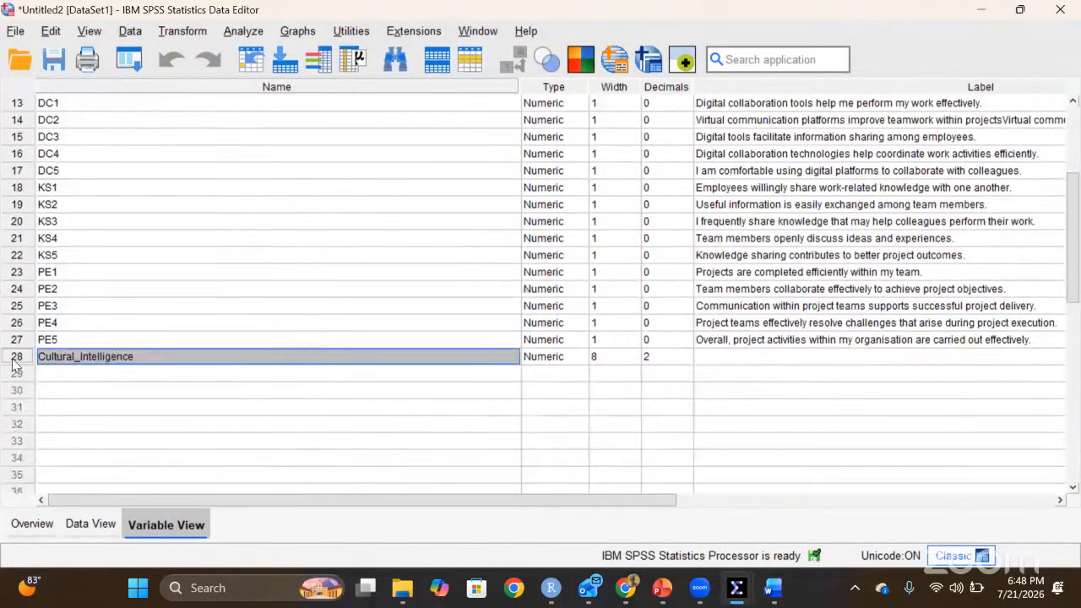
pyautogui.doubleClick(15, 359)
pyautogui.scroll(-20, 358, 271)
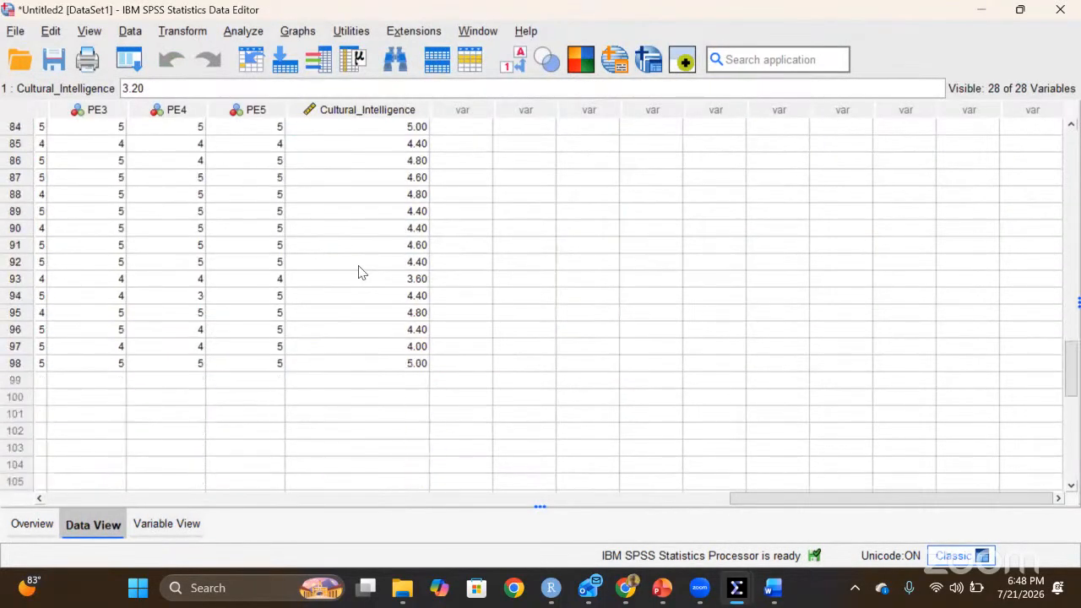
pyautogui.scroll(20, 358, 271)
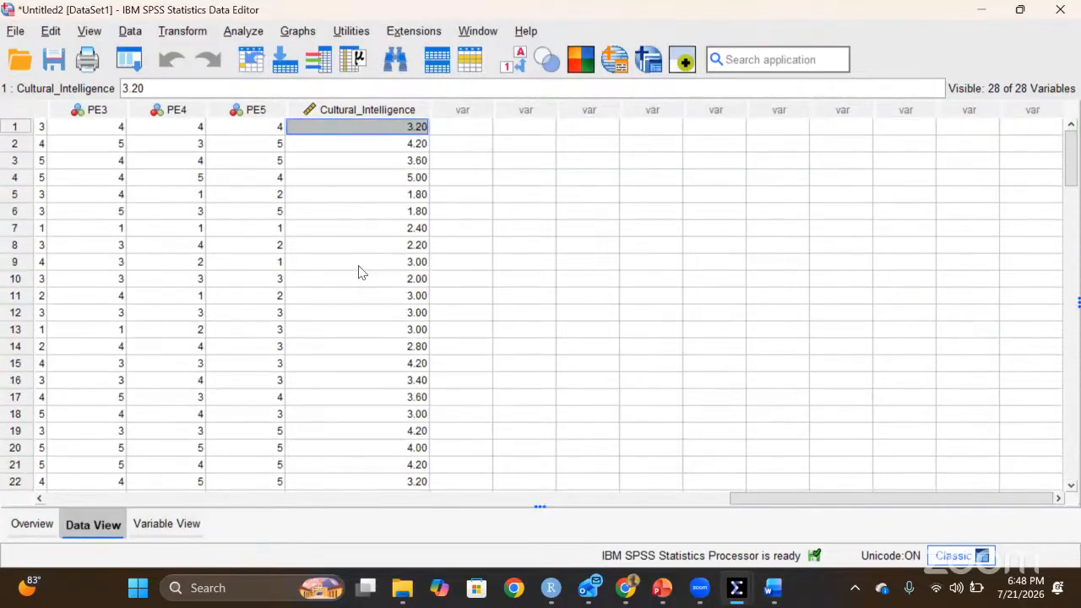
pyautogui.click(338, 120)
pyautogui.rightClick(335, 118)
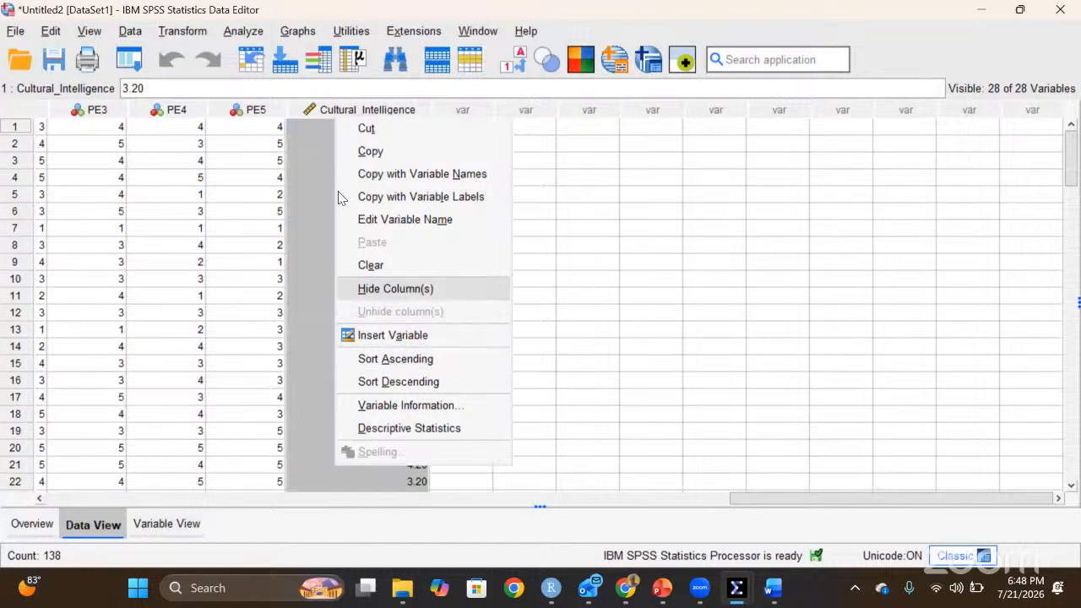
# - Reopen Compute Variable, name the target variable Cultural_Intelligence2 and clear the existing numeric expression
pyautogui.click(168, 32)
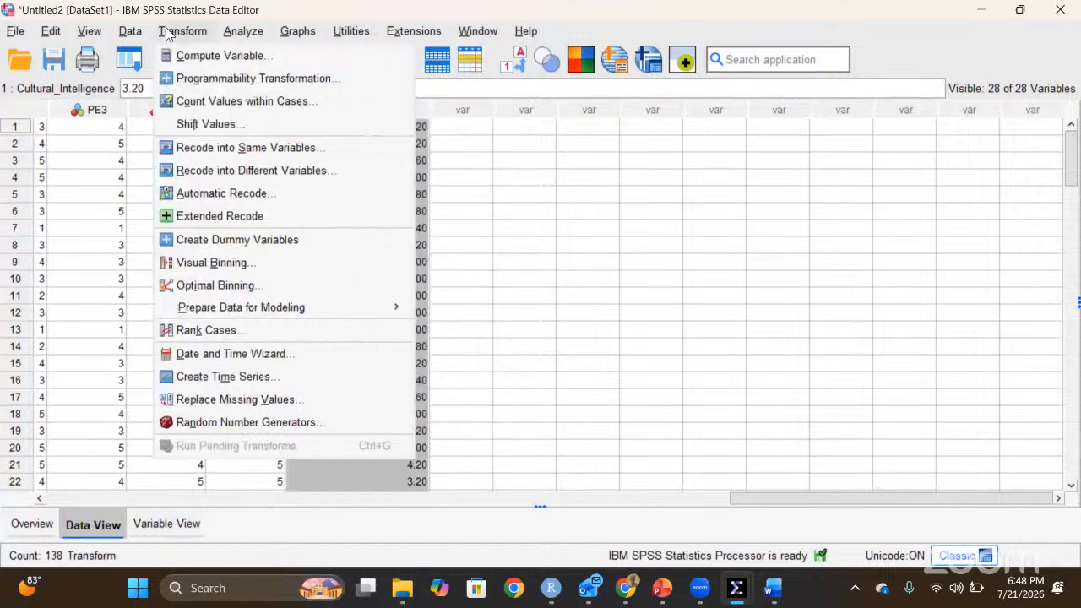
pyautogui.click(181, 55)
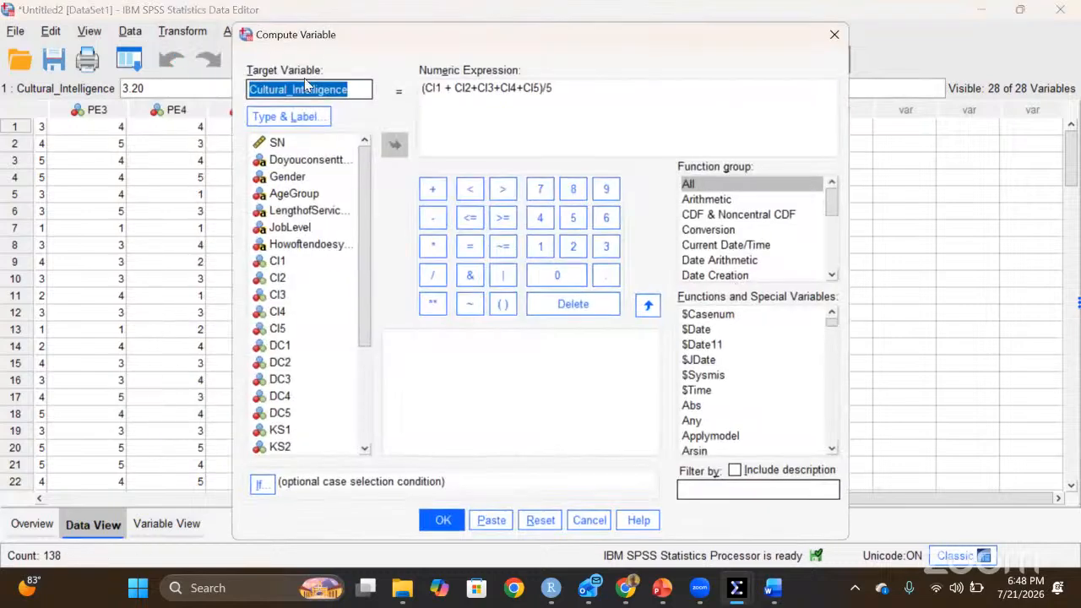
pyautogui.click(355, 91)
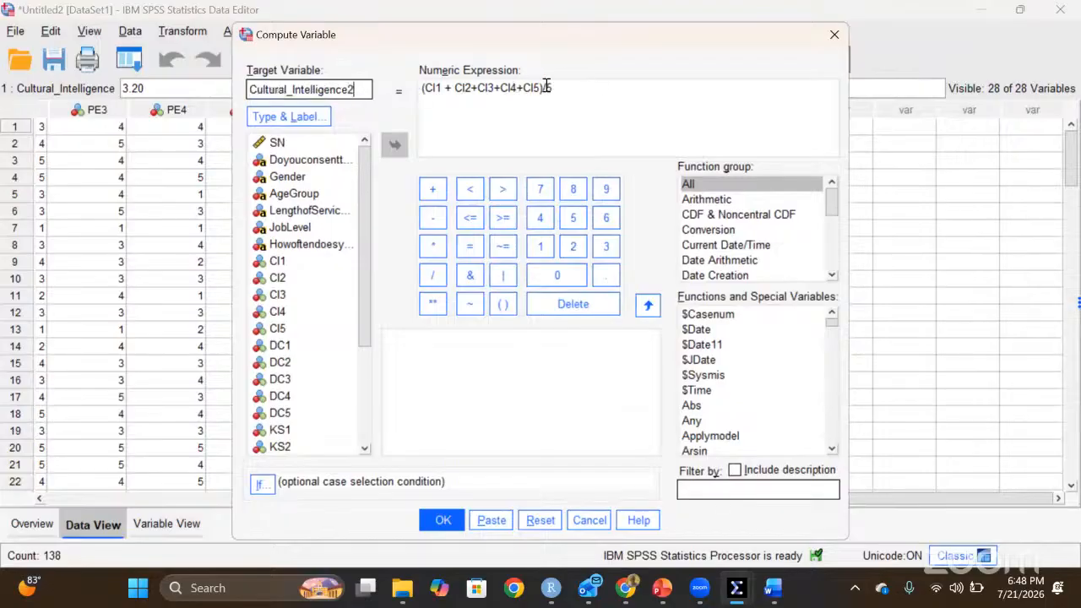
pyautogui.moveTo(554, 87); pyautogui.dragTo(445, 88)
pyautogui.press('BackSpace')
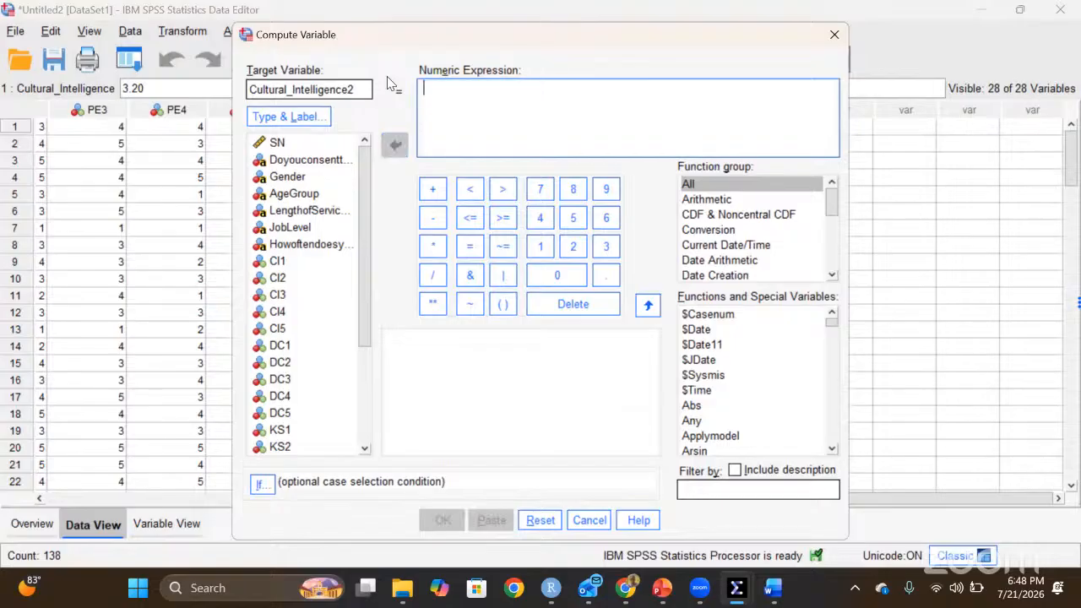
# - Check the Arithmetic and CDF & Noncentral CDF function groups, and begin the numeric expression with average(CI1,CI2,
pyautogui.click(711, 203)
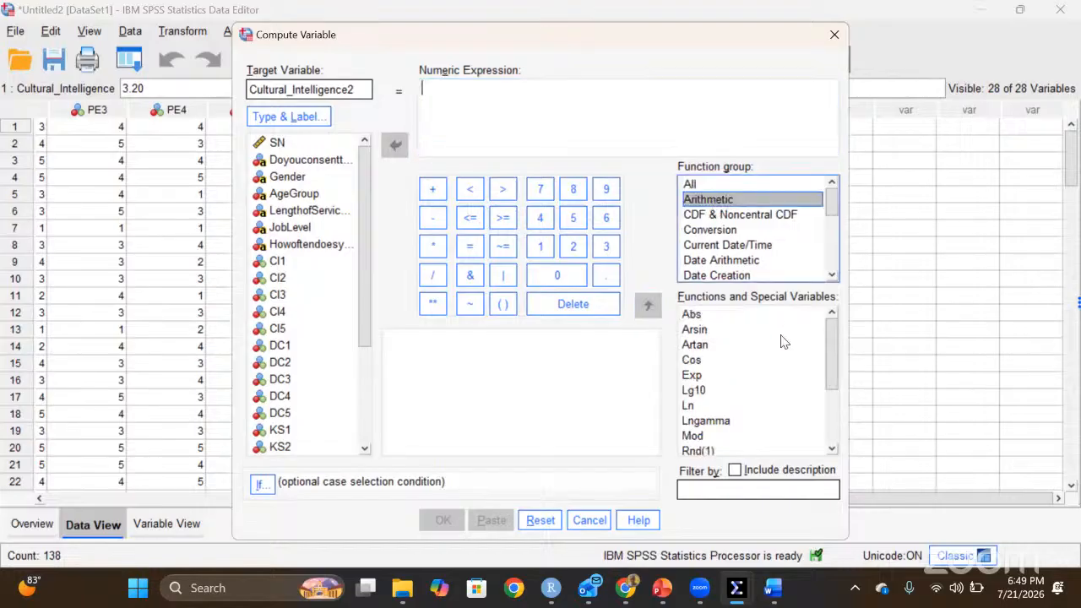
pyautogui.moveTo(826, 343)
pyautogui.mouseDown()
pyautogui.moveTo(835, 401)
pyautogui.moveTo(821, 320)
pyautogui.moveTo(873, 423)
pyautogui.mouseUp()
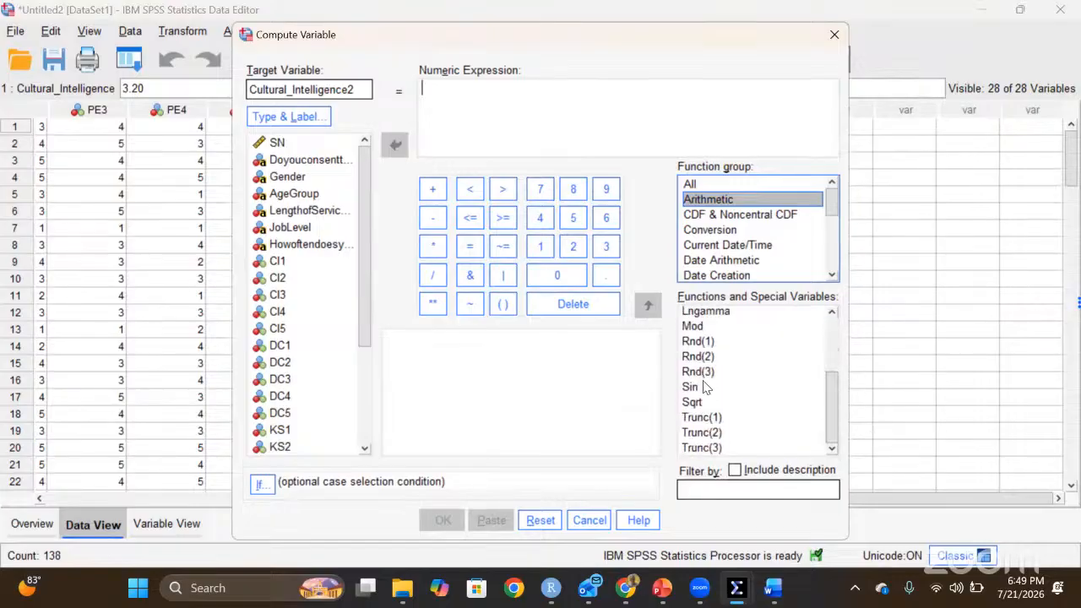
pyautogui.click(738, 216)
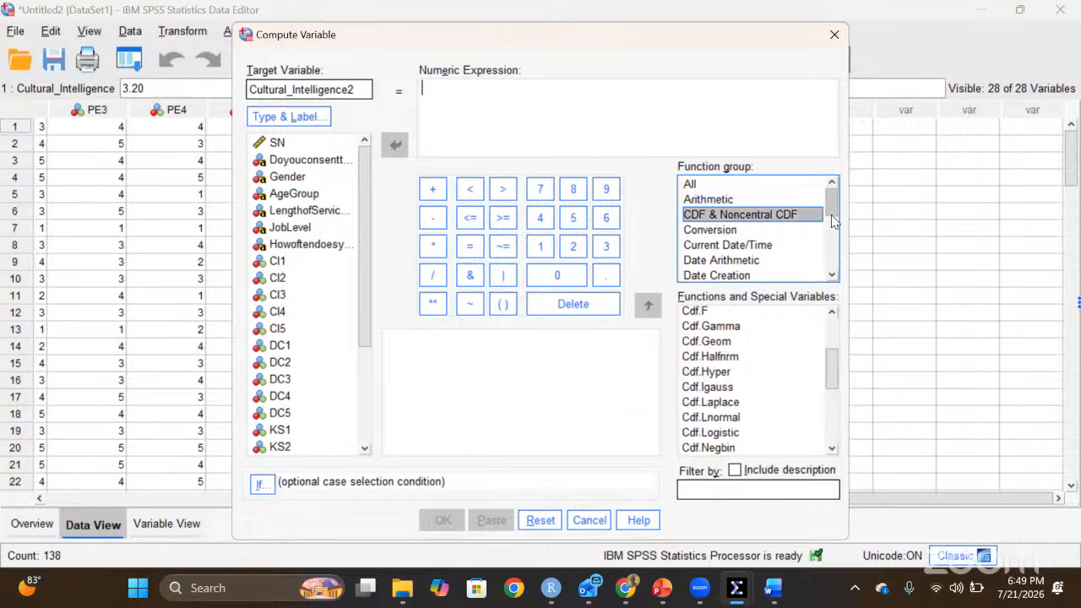
pyautogui.click(603, 111)
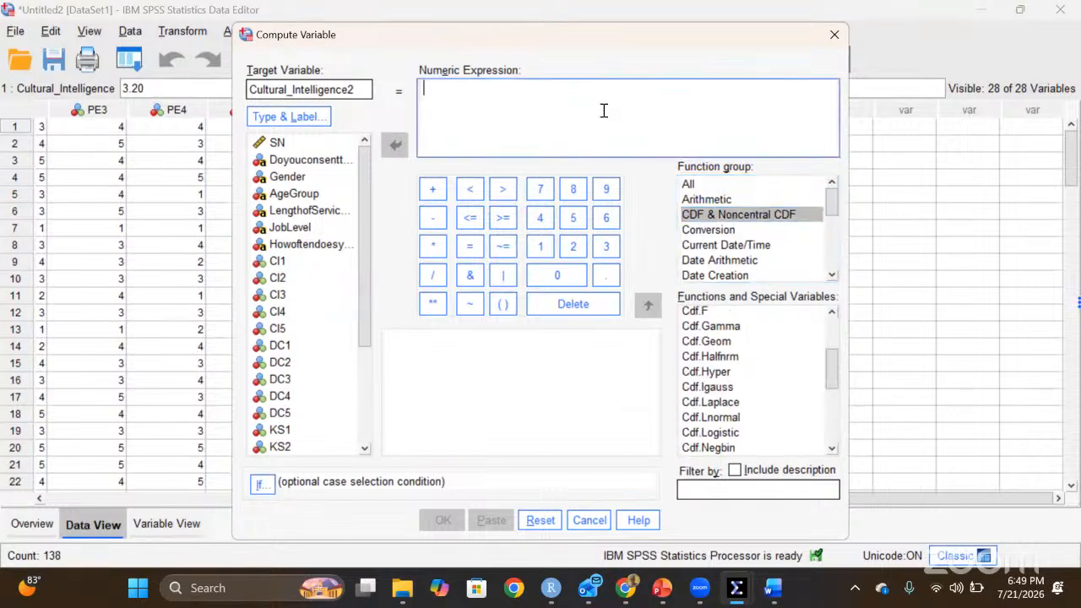
pyautogui.write('avera')
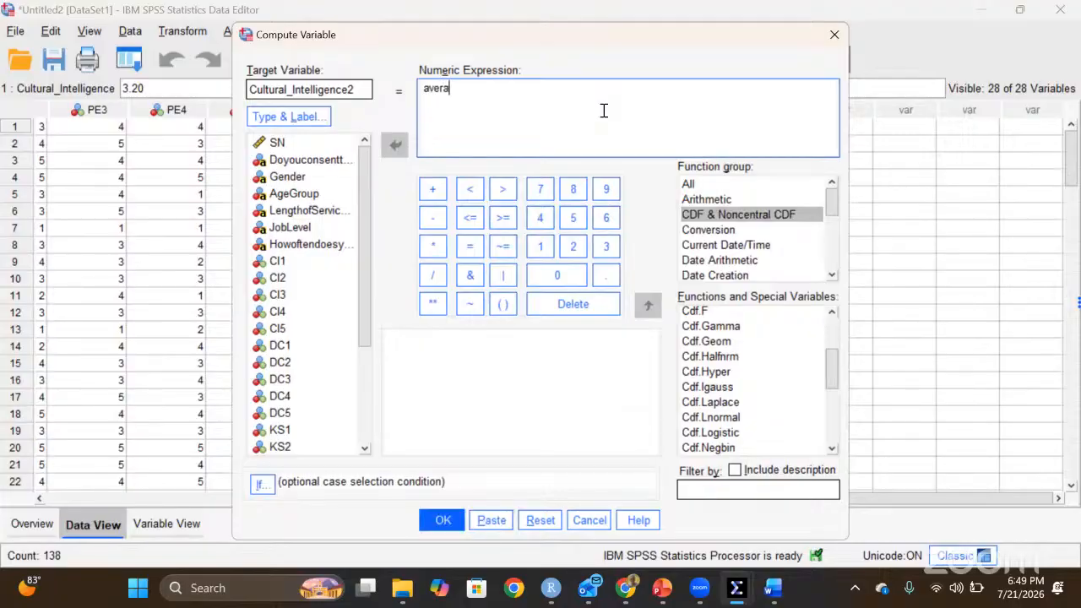
pyautogui.write('ge(')
pyautogui.doubleClick(282, 261)
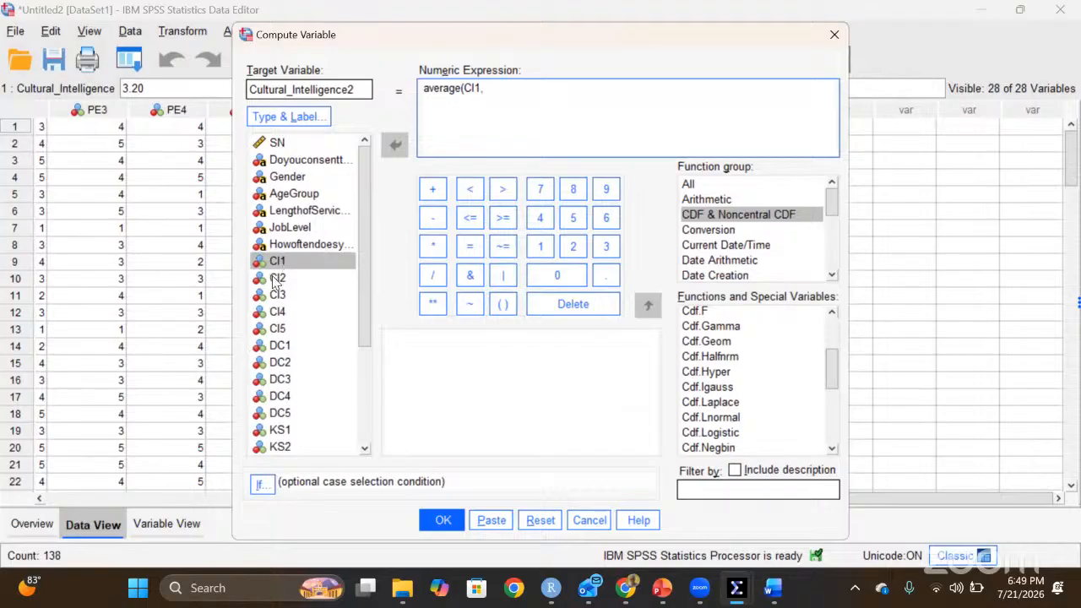
pyautogui.doubleClick(274, 281)
pyautogui.write(',')
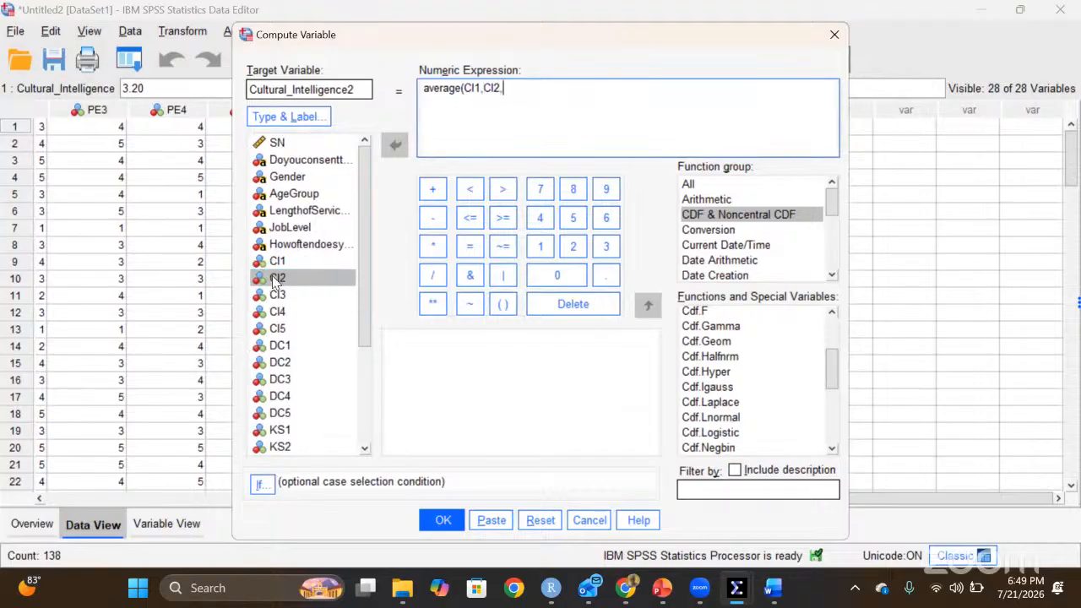
# - Complete the expression as average(CI1,CI2,CI3,CI4,CI5) and try to compute Cultural_Intelligence2 with it
pyautogui.click(277, 295)
pyautogui.doubleClick(276, 298)
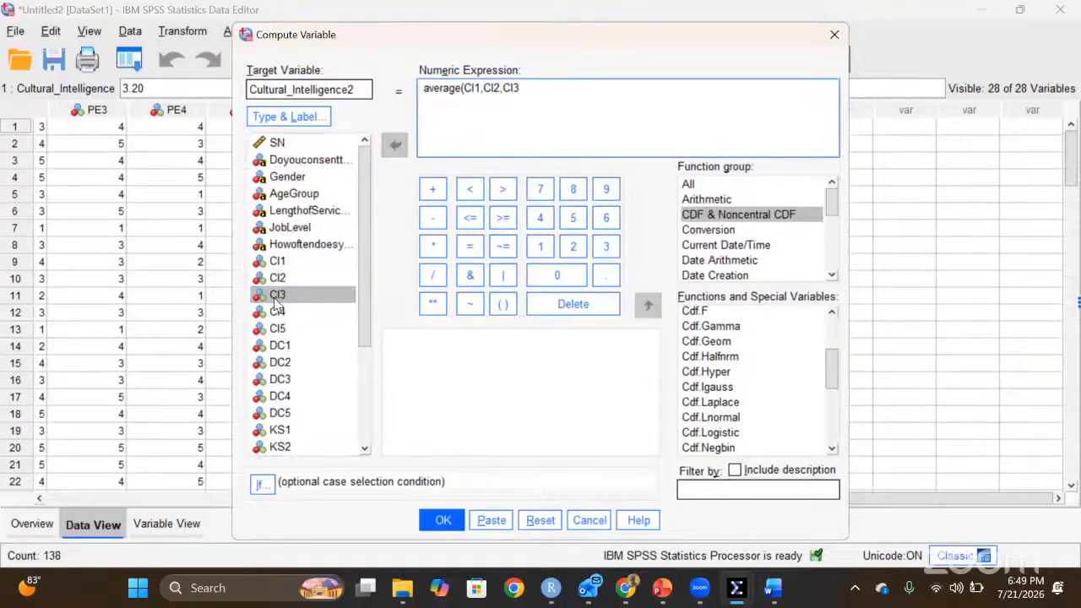
pyautogui.doubleClick(277, 312)
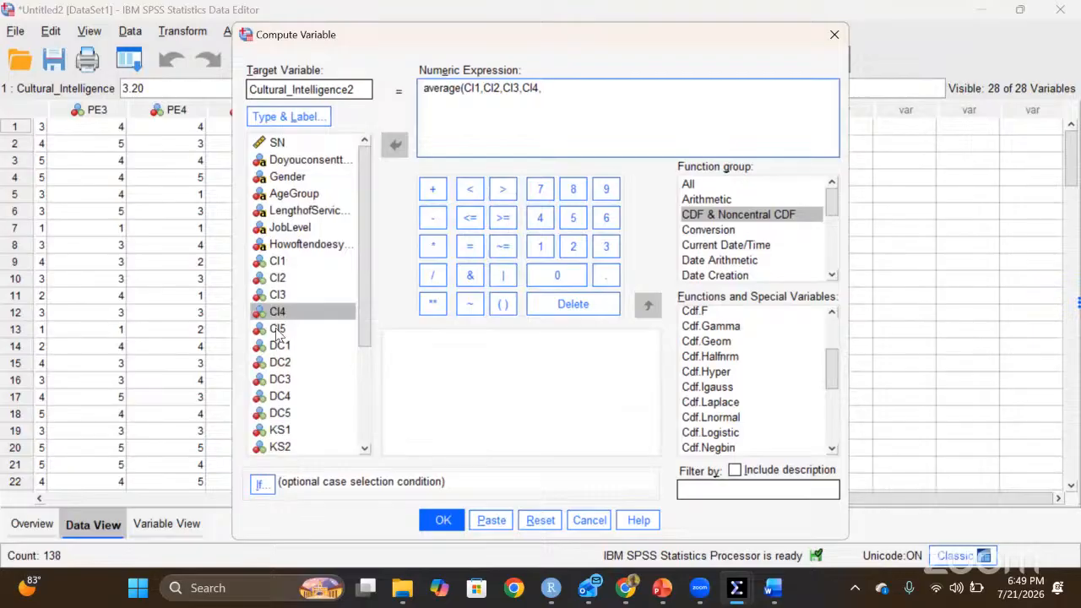
pyautogui.write(',')
pyautogui.click(277, 330)
pyautogui.doubleClick(277, 330)
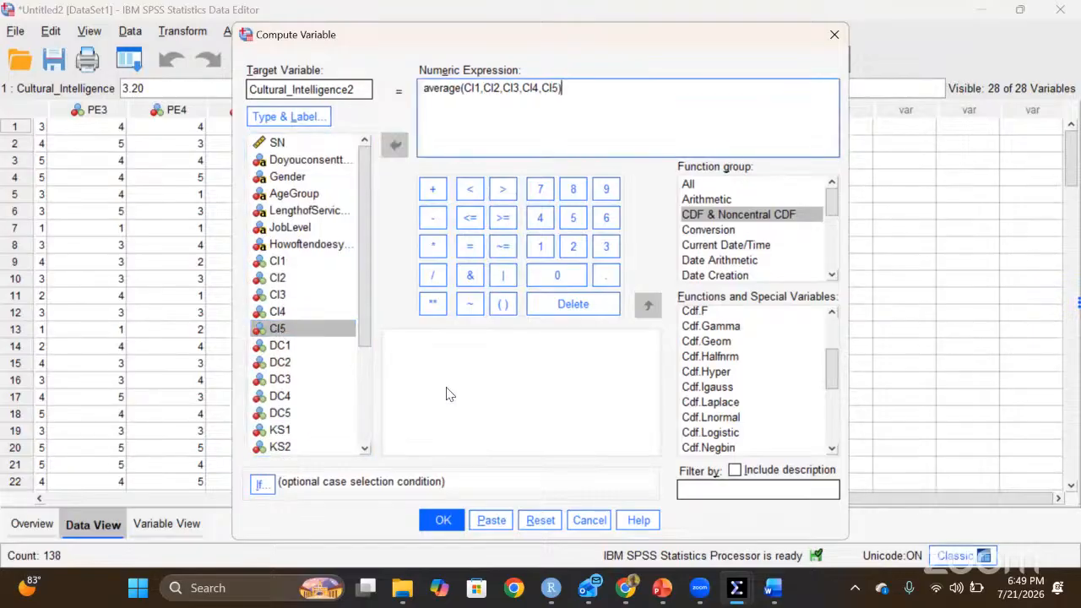
pyautogui.press('Return')
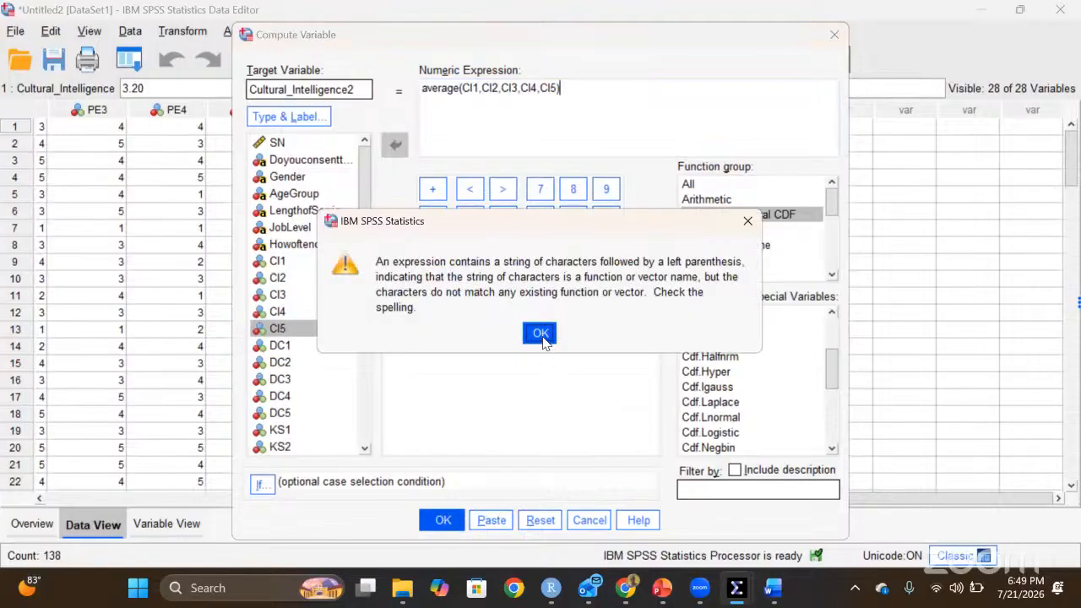
pyautogui.click(540, 333)
# - Search the function groups, including the complete list of functions, for a built-in function that averages its arguments
pyautogui.scroll(-3, 776, 227)
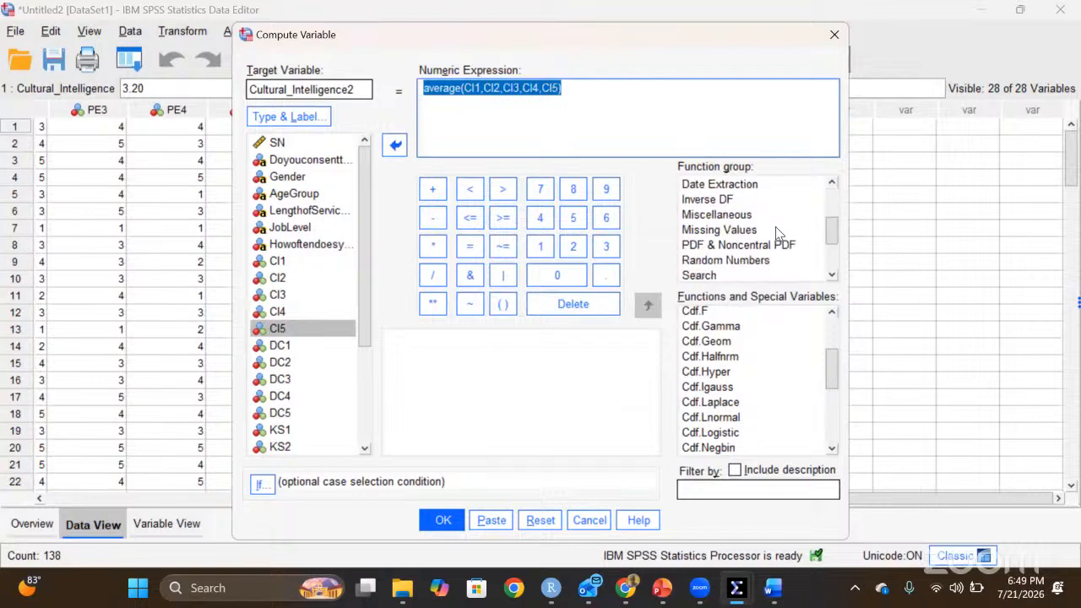
pyautogui.scroll(1, 741, 244)
pyautogui.scroll(2, 741, 243)
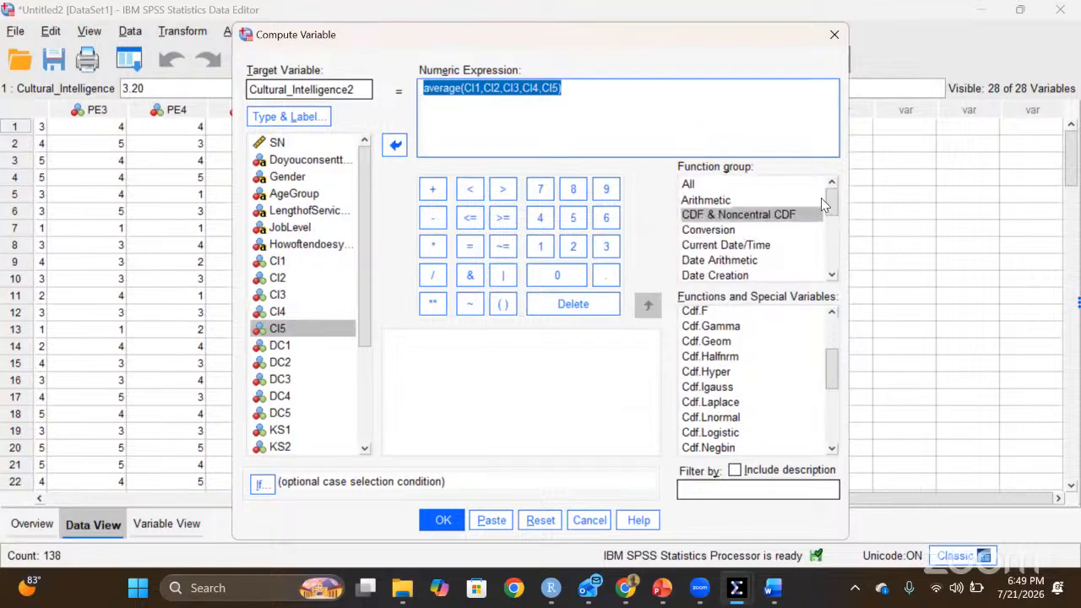
pyautogui.click(749, 201)
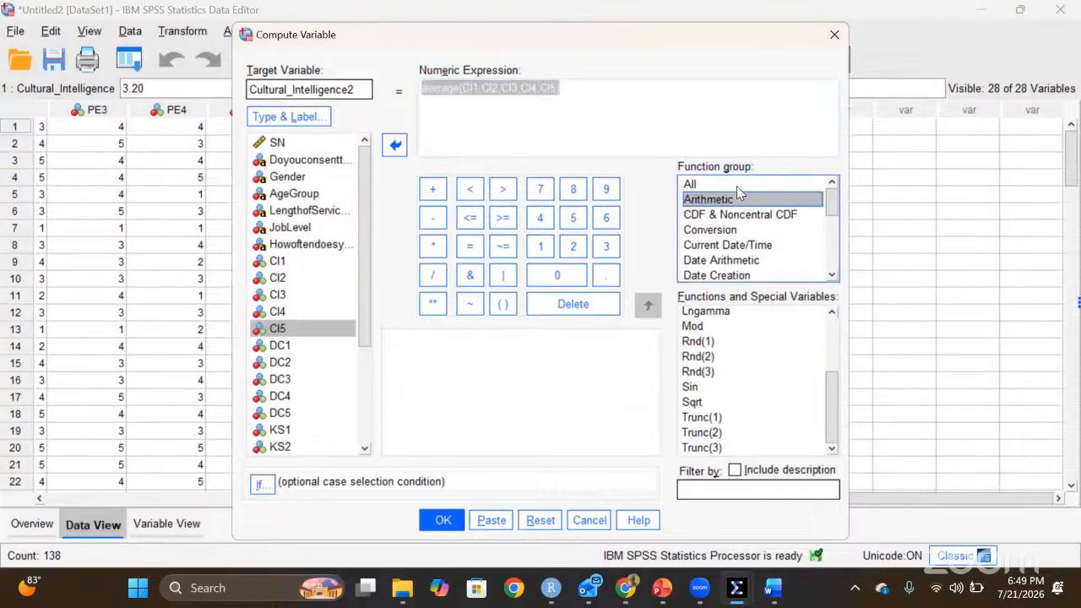
pyautogui.click(736, 186)
pyautogui.moveTo(835, 321)
pyautogui.mouseDown()
pyautogui.moveTo(834, 365)
pyautogui.moveTo(833, 323)
pyautogui.mouseUp()
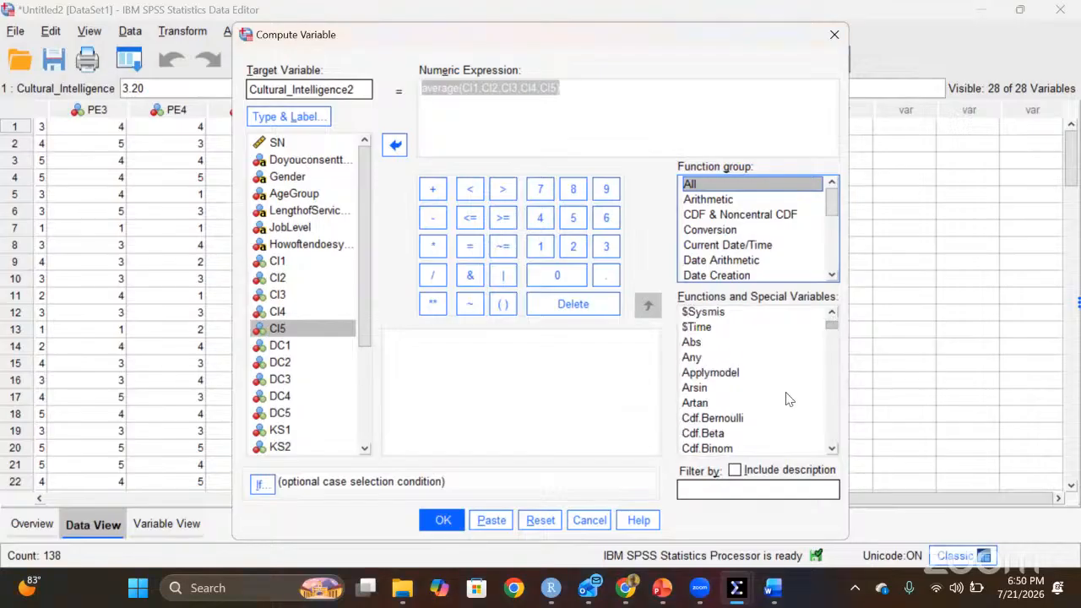
pyautogui.scroll(-1, 786, 398)
pyautogui.scroll(-15, 786, 398)
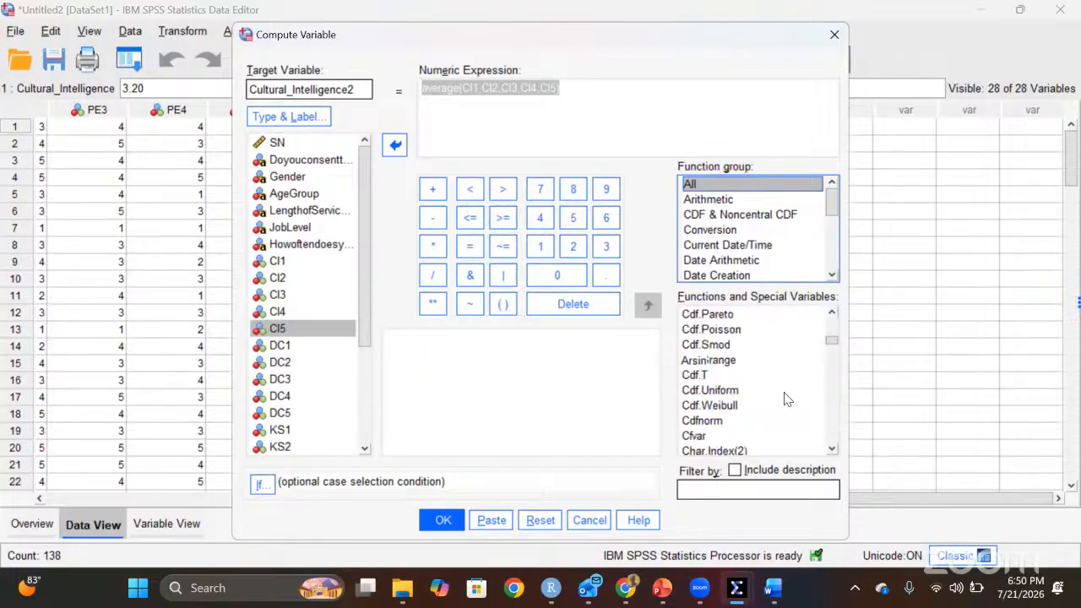
pyautogui.scroll(-10, 785, 398)
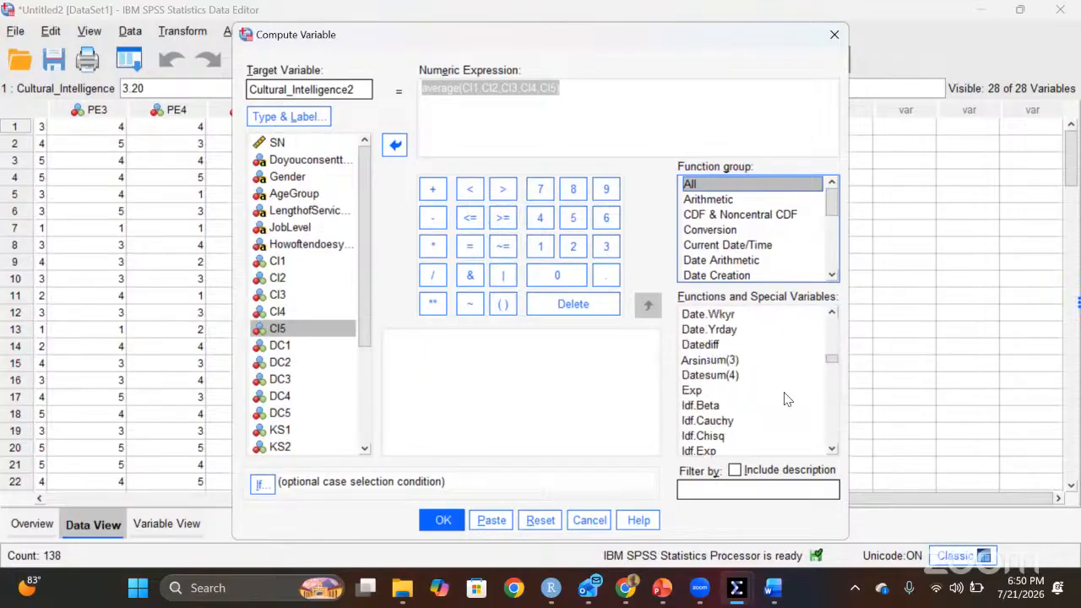
pyautogui.scroll(-3, 785, 399)
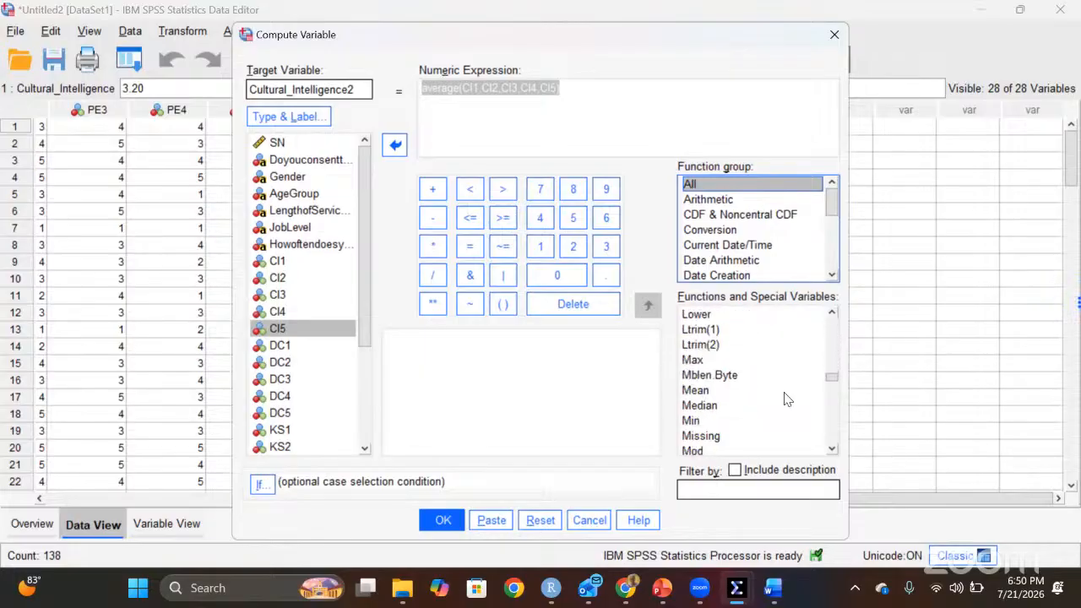
pyautogui.scroll(-1, 786, 399)
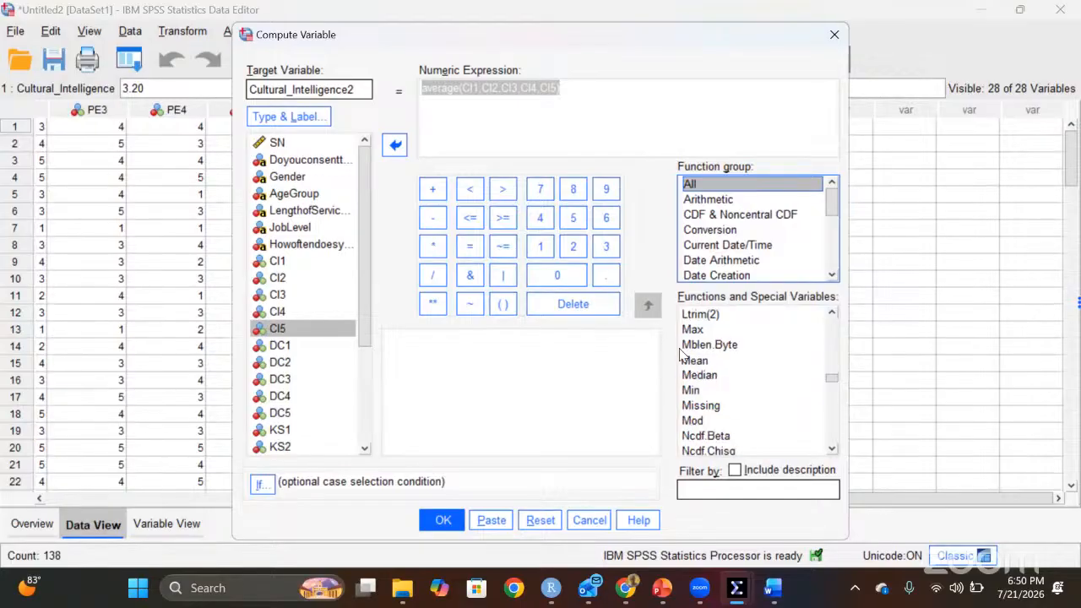
# - Delete the function name average in front of the argument list (CI1,CI2,CI3,CI4,CI5) in the numeric expression
pyautogui.click(459, 90)
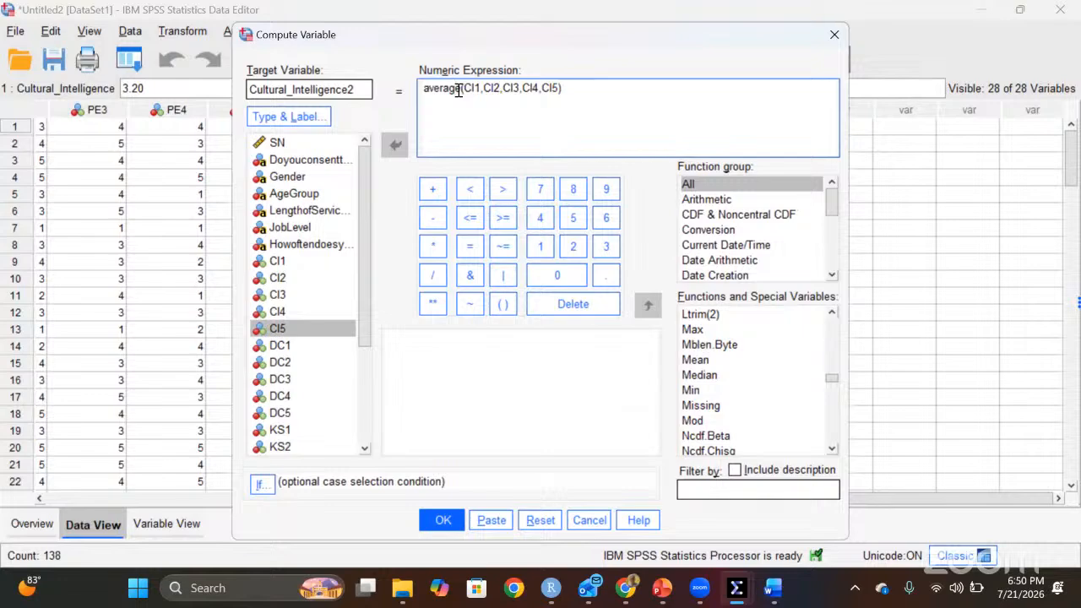
pyautogui.press('Delete')
pyautogui.press('BackSpace')
pyautogui.press('BackSpace')
pyautogui.press('BackSpace')
pyautogui.press('BackSpace')
pyautogui.press('BackSpace')
pyautogui.press('BackSpace')
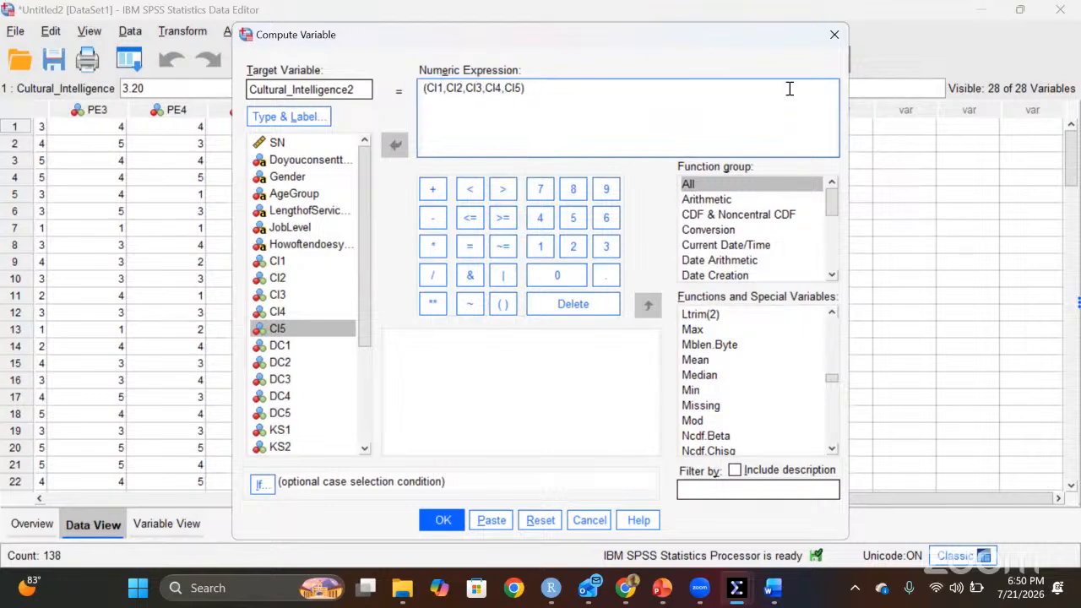
pyautogui.click(733, 182)
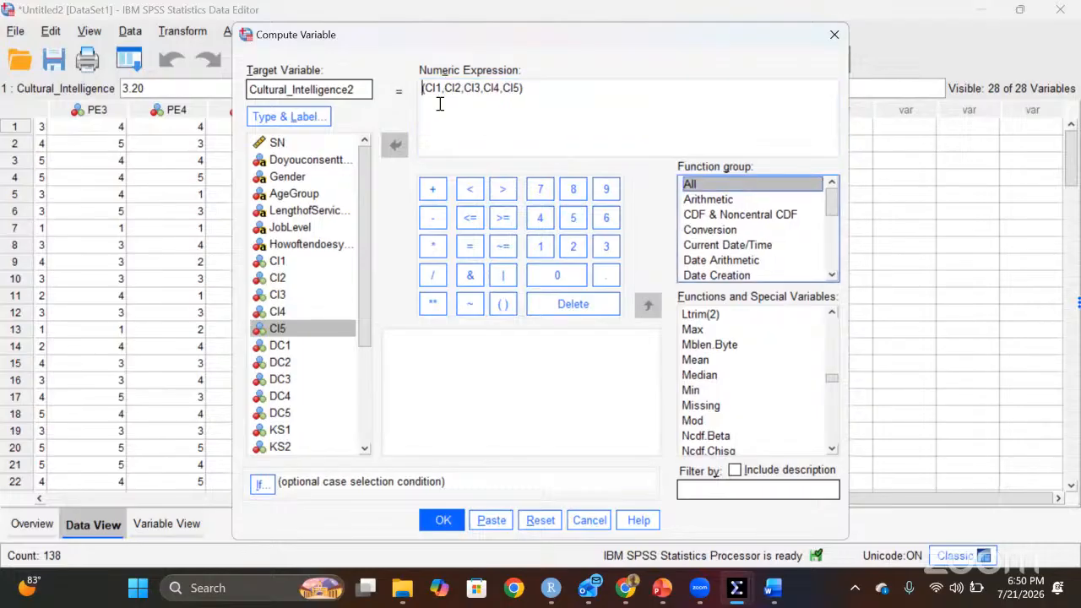
pyautogui.press('d')
pyautogui.press('a')
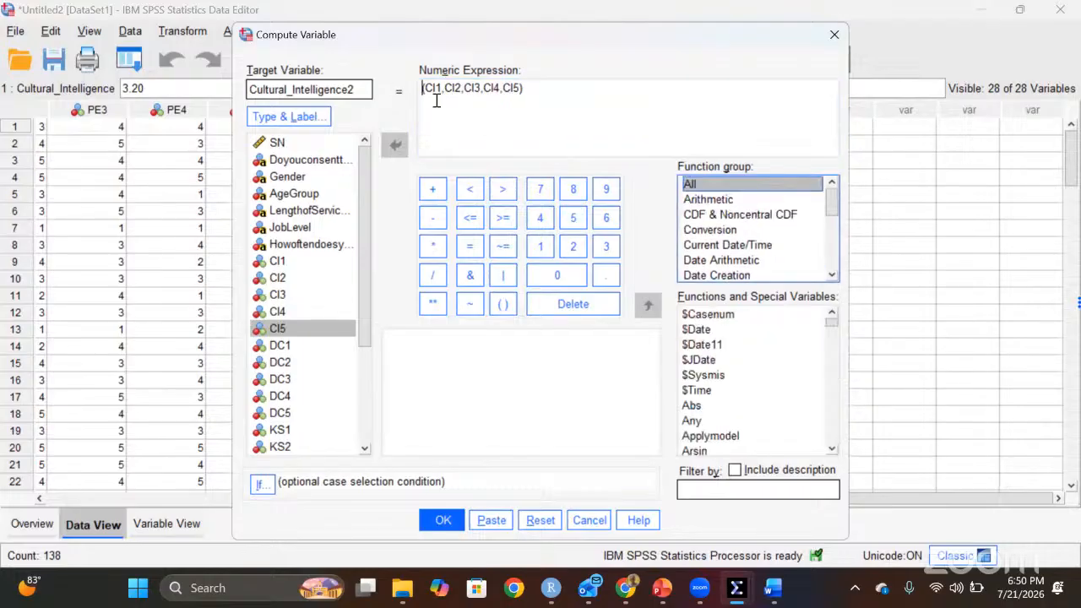
pyautogui.click(423, 91)
pyautogui.write('Mean')
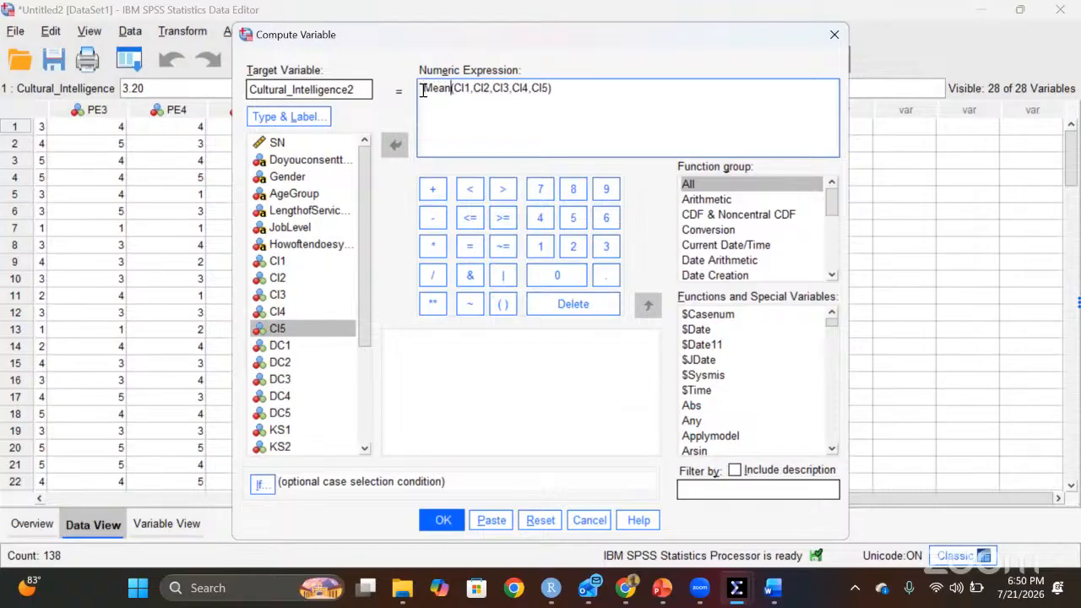
pyautogui.press('BackSpace')
pyautogui.press('BackSpace')
pyautogui.press('BackSpace')
pyautogui.press('BackSpace')
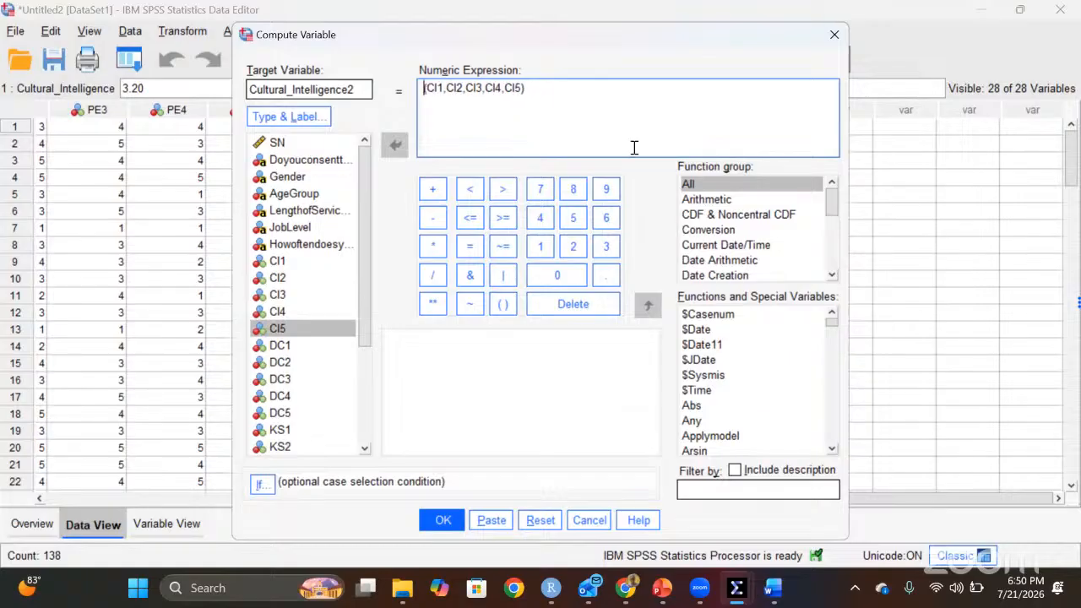
# - Insert the built-in Mean function before the argument list, remove its placeholder arguments, and compute Cultural_Intelligence2 as MEAN(CI1,CI2,CI3,CI4,CI5)
pyautogui.click(748, 182)
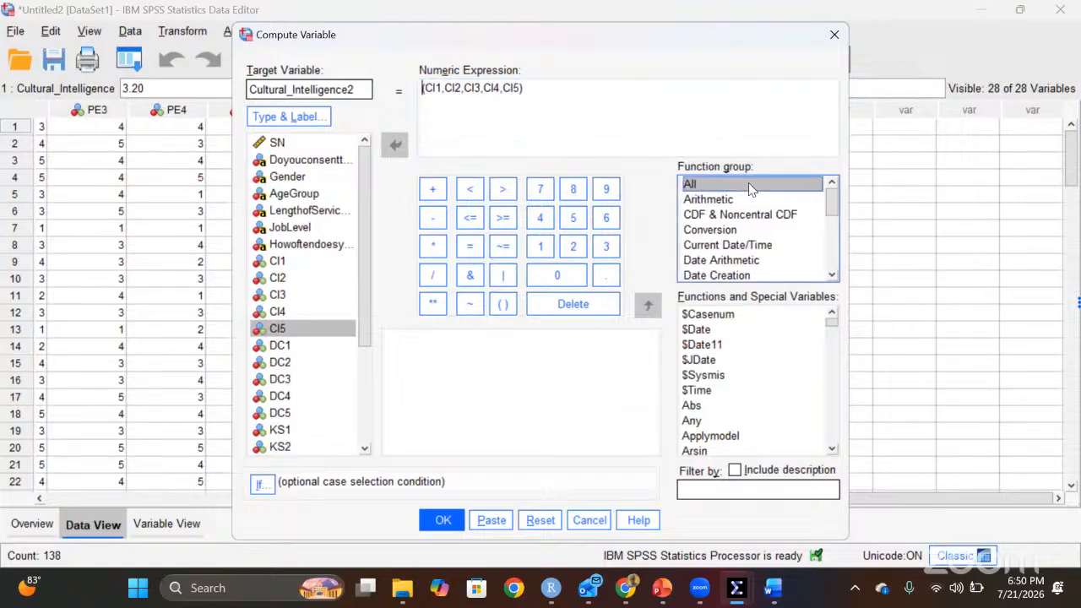
pyautogui.moveTo(835, 324); pyautogui.dragTo(835, 378)
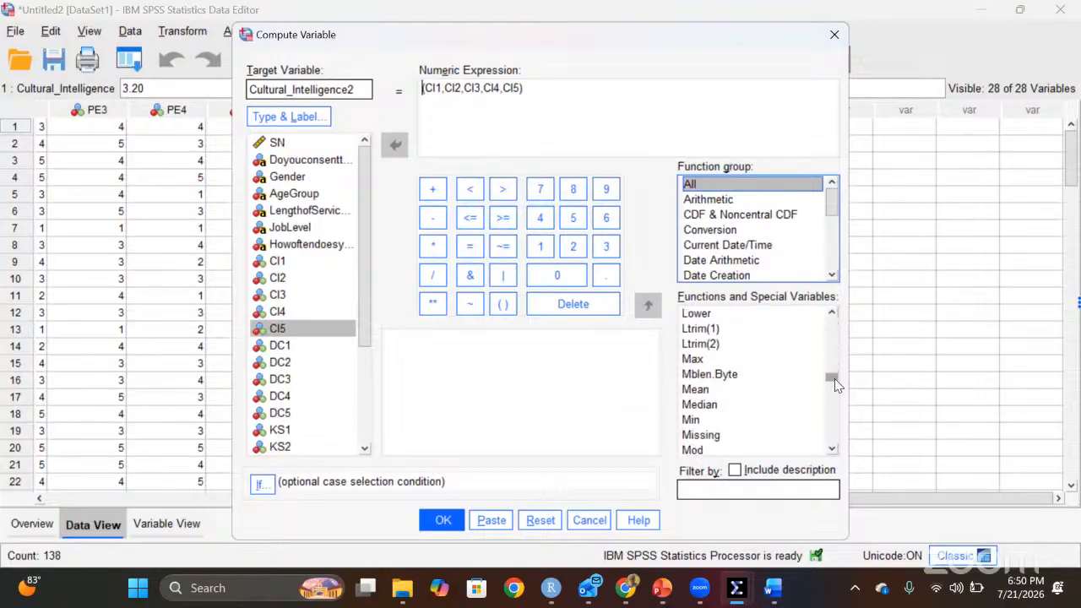
pyautogui.doubleClick(708, 391)
pyautogui.press('Delete')
pyautogui.press('Delete')
pyautogui.press('Delete')
pyautogui.press('Delete')
pyautogui.press('Delete')
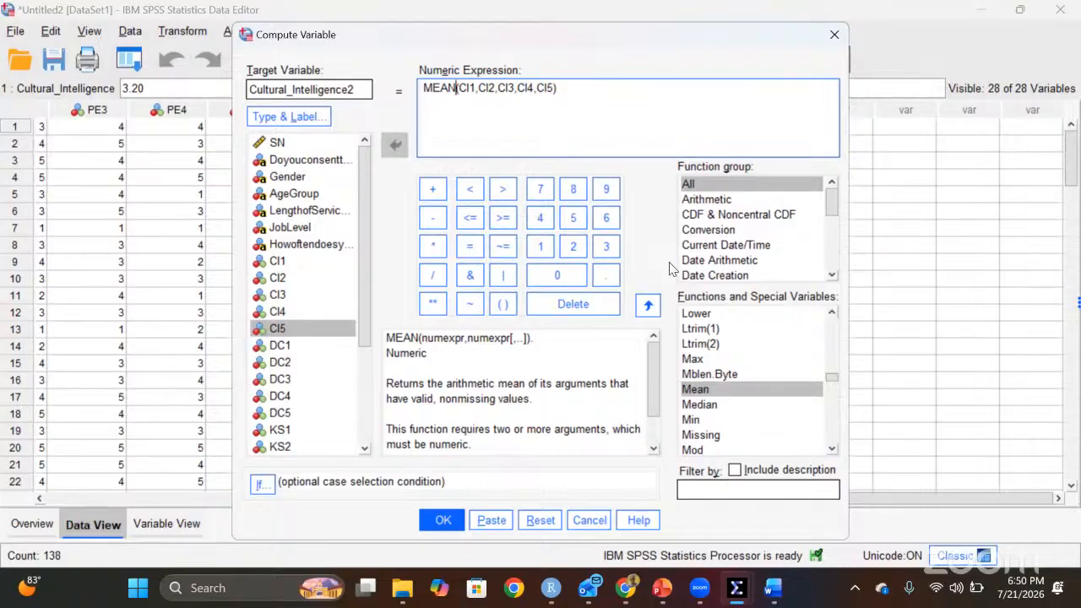
pyautogui.click(447, 524)
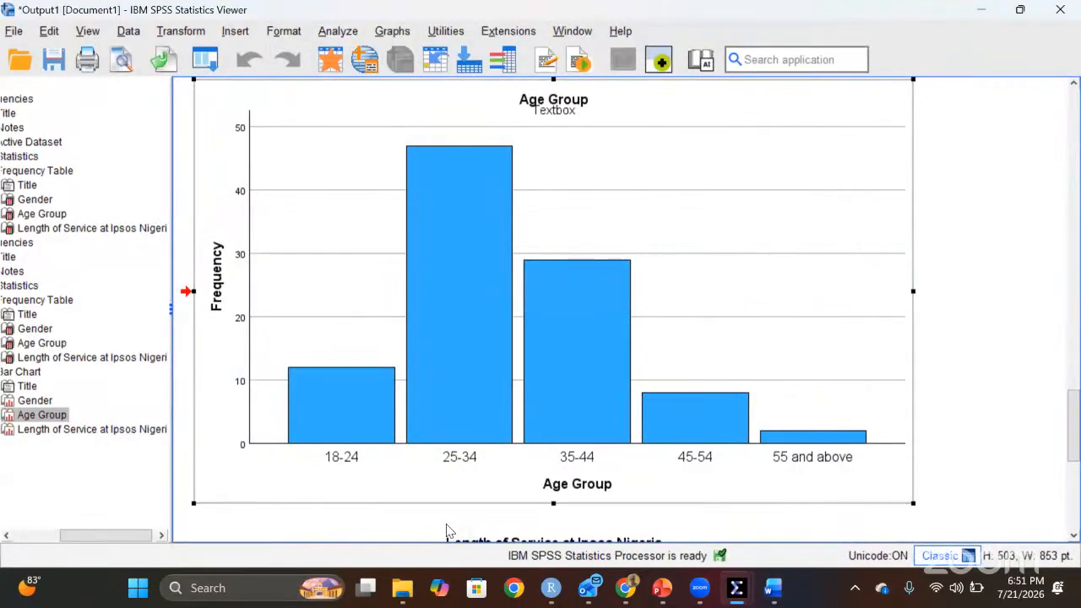
# - Return to the Untitled2 dataset and compare the Cultural_Intelligence2 column with the Cultural_Intelligence column
pyautogui.moveTo(737, 594)
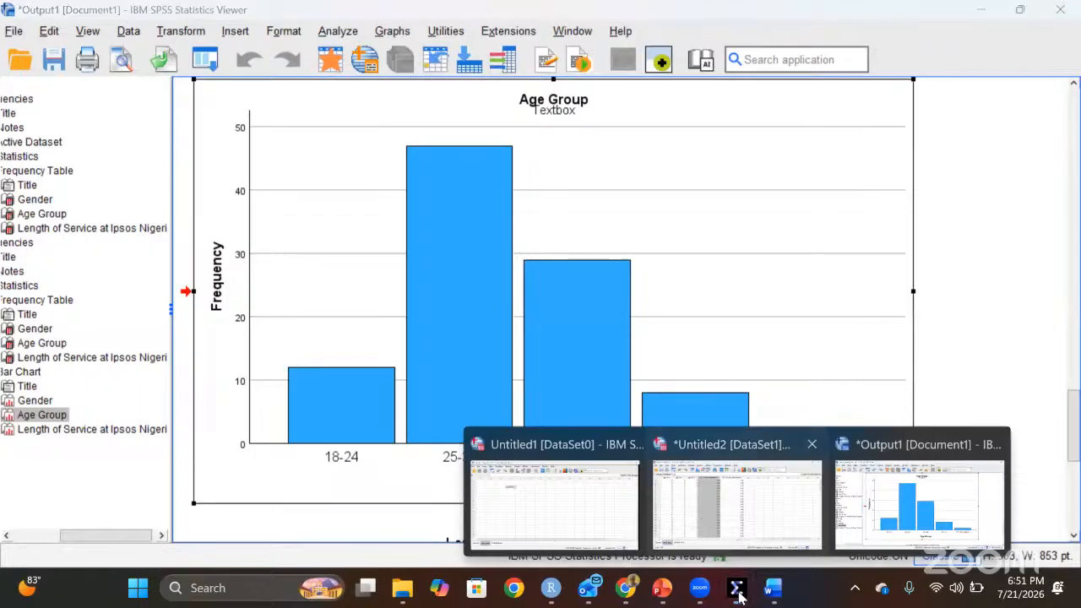
pyautogui.click(732, 498)
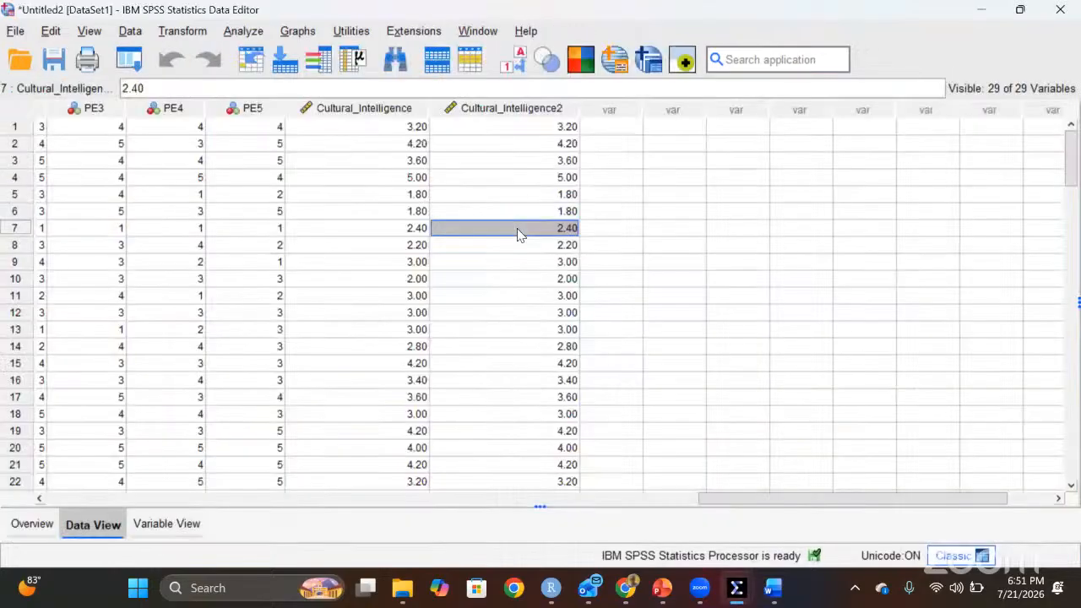
pyautogui.click(537, 107)
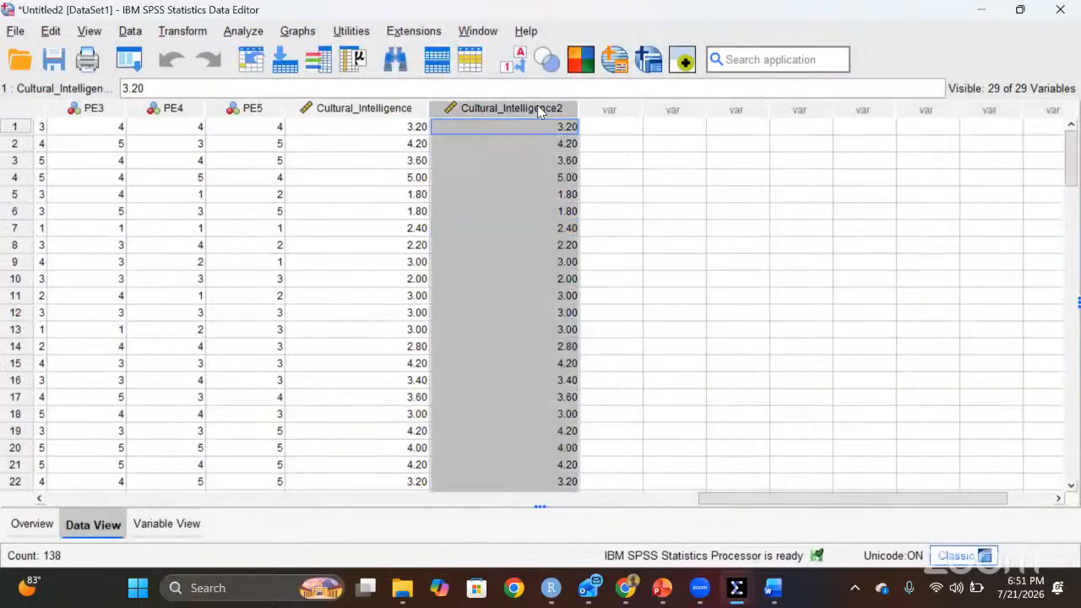
pyautogui.click(347, 108)
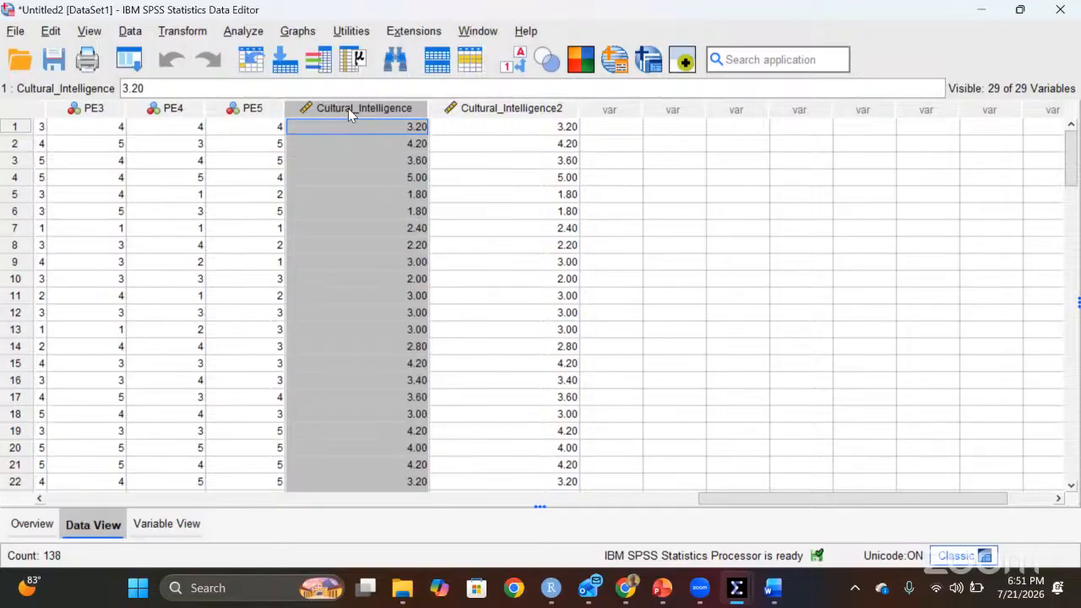
# - Go back to the CI items and select the first case's values from CI1 to CI5 to review what was averaged
pyautogui.click(272, 127)
pyautogui.press('Left')
pyautogui.press('Left')
pyautogui.press('Left')
pyautogui.press('Left')
pyautogui.press('Left')
pyautogui.press('Left')
pyautogui.press('Left')
pyautogui.press('Left')
pyautogui.press('Left')
pyautogui.press('Left')
pyautogui.press('Left')
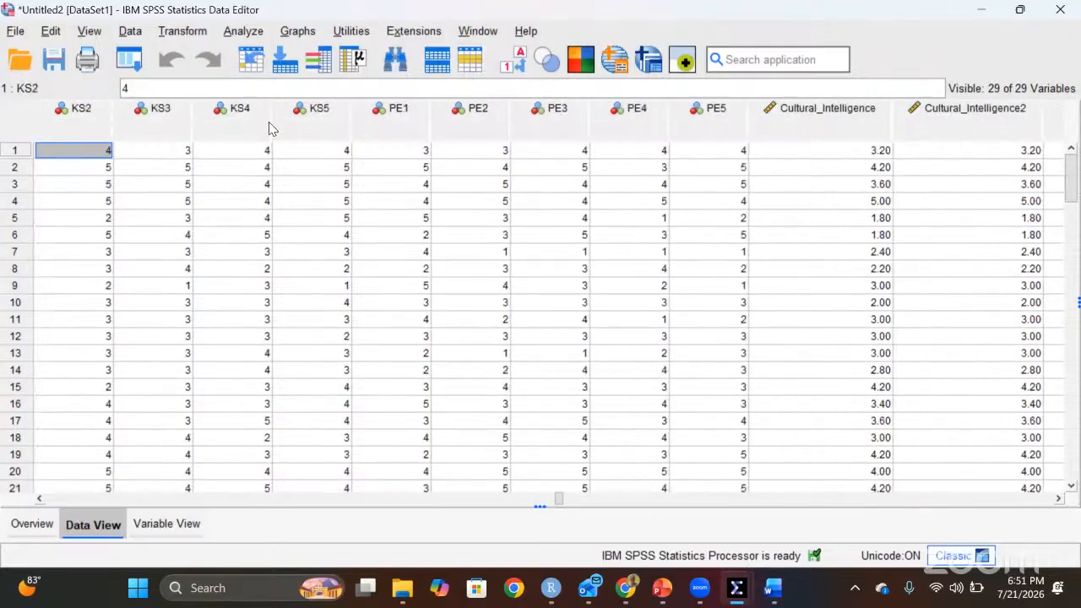
pyautogui.press('Left')
pyautogui.press('Left')
pyautogui.press('Left')
pyautogui.press('Left')
pyautogui.press('Left')
pyautogui.press('Left')
pyautogui.press('Left')
pyautogui.press('Left')
pyautogui.press('Left')
pyautogui.press('Left')
pyautogui.press('Left')
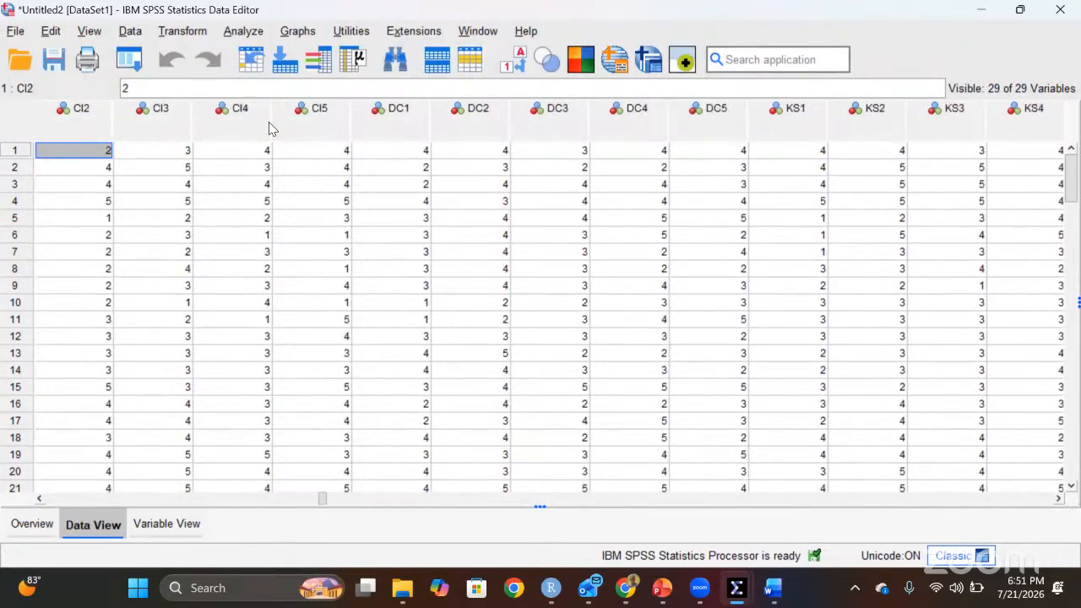
pyautogui.press('Right')
pyautogui.press('Right')
pyautogui.press('Right')
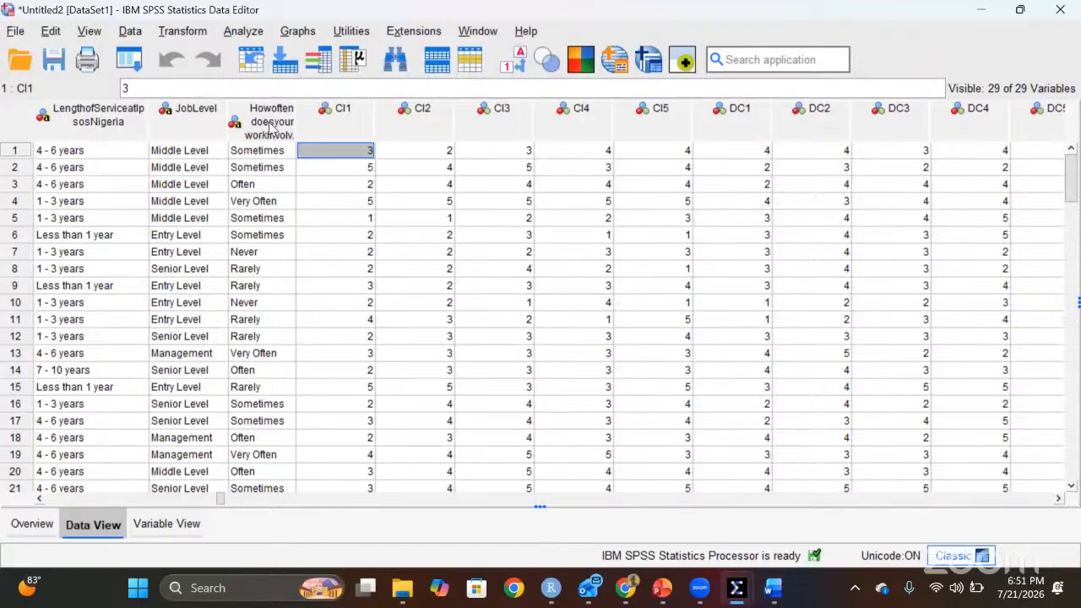
pyautogui.hotkey('shift', 'Right')
pyautogui.hotkey('shift', 'Right')
pyautogui.hotkey('shift', 'Right')
pyautogui.hotkey('shift', 'Right')
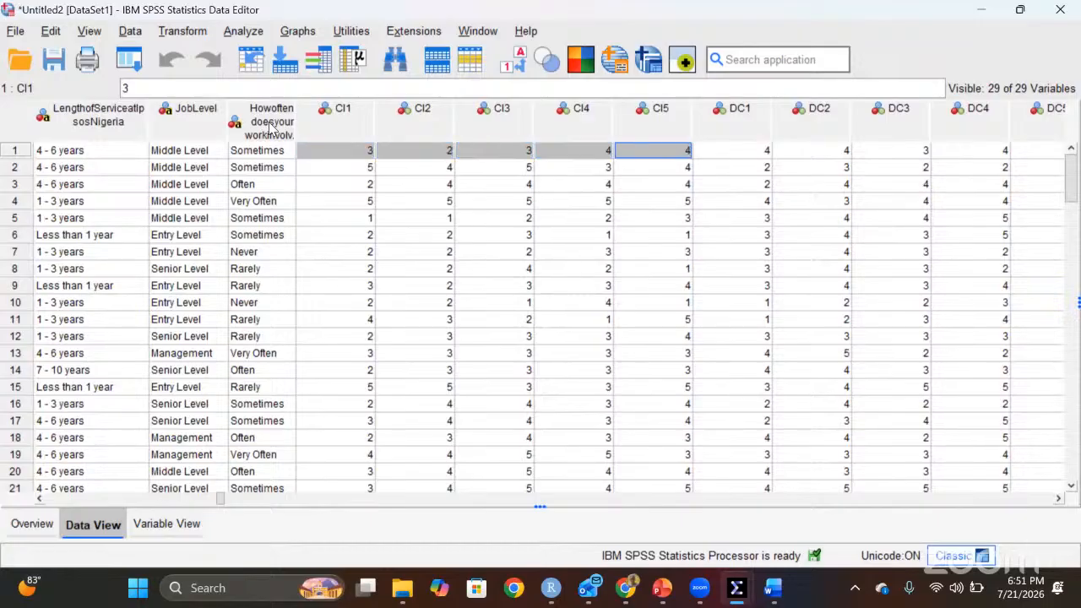
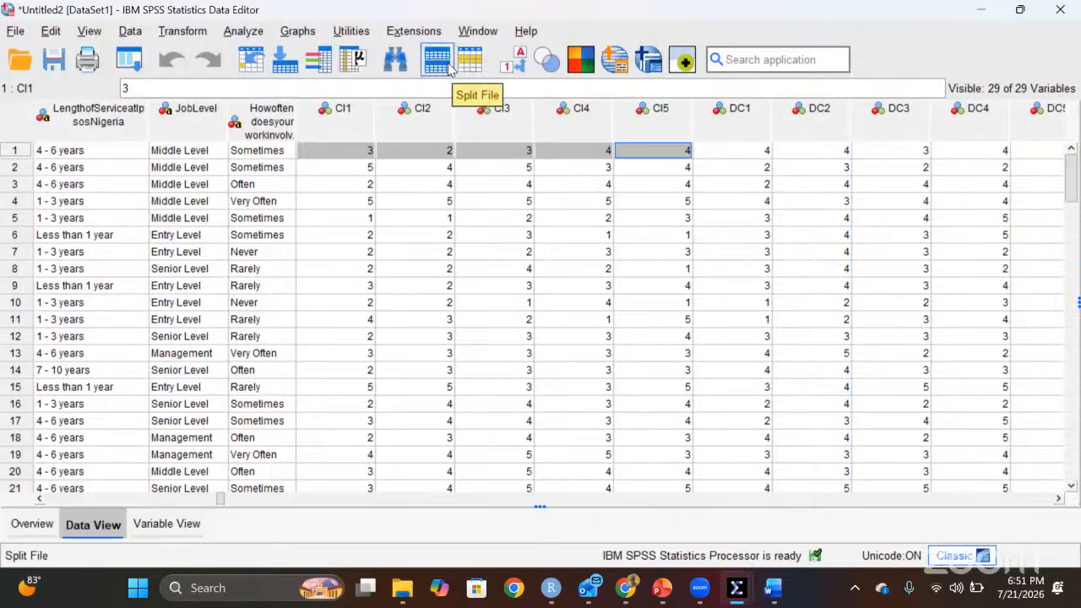
# - Reopen Compute Variable and name the target variable Digital_Collaboration
pyautogui.click(179, 35)
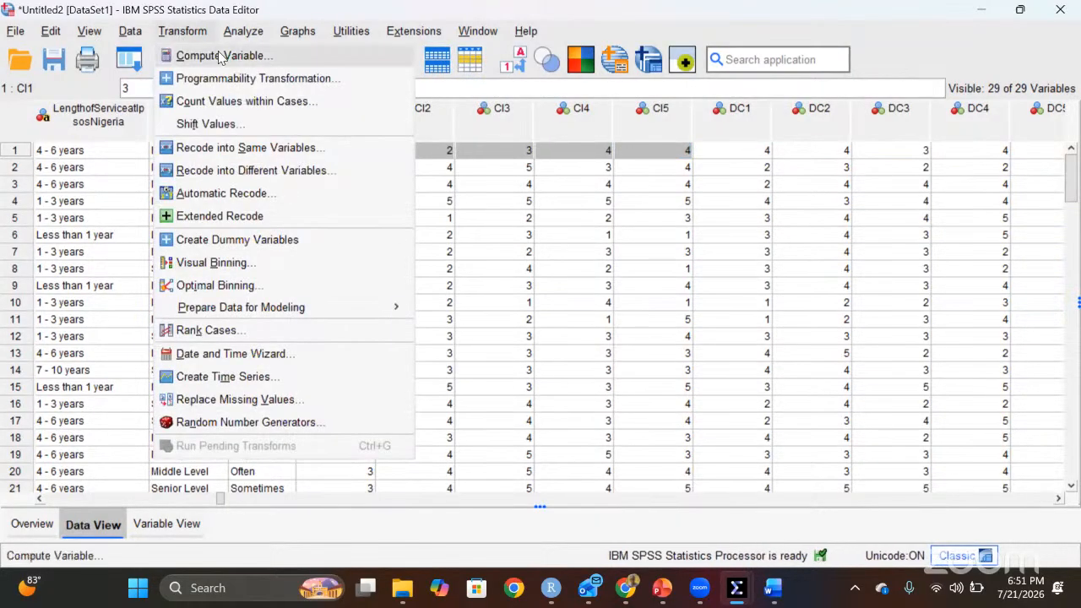
pyautogui.click(190, 55)
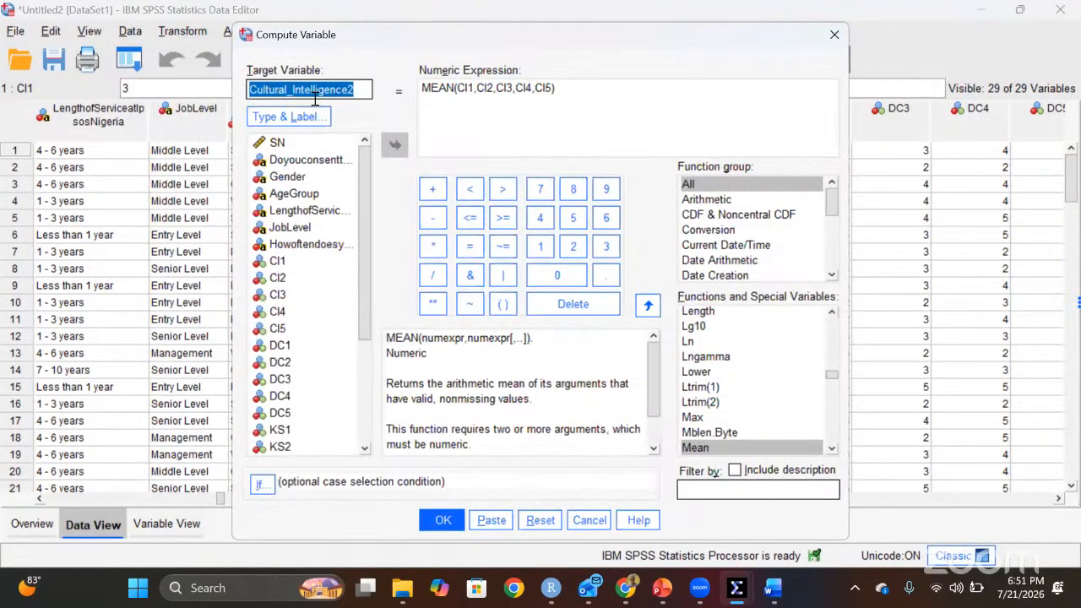
pyautogui.write('Digita')
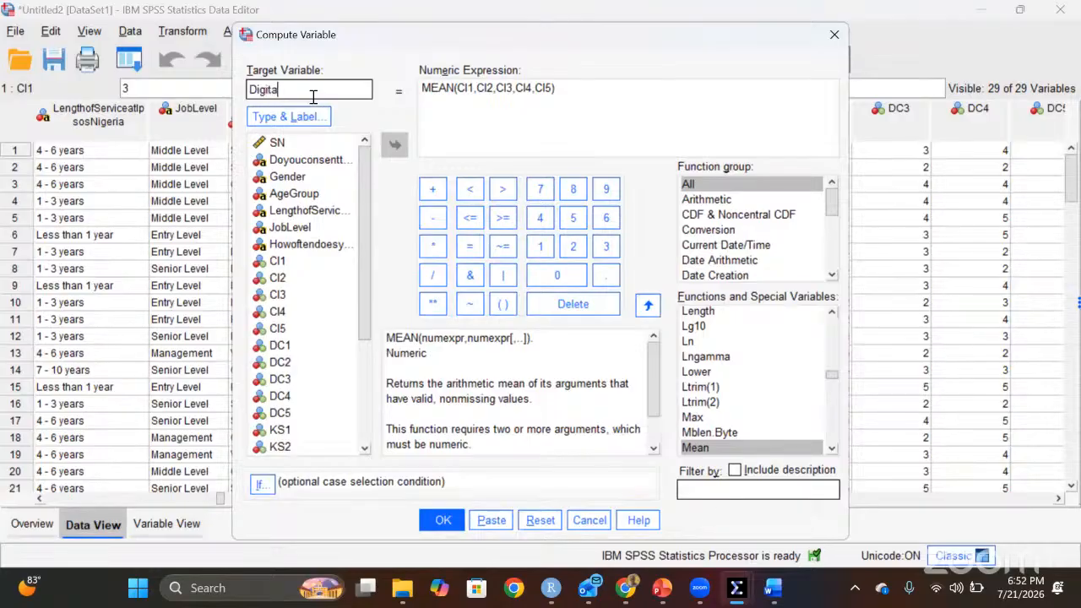
pyautogui.write('l_Collaboration')
# - Replace the CI arguments so the expression reads MEAN(DC1,DC2,DC3,DC4,DC5), and compute Digital_Collaboration
pyautogui.click(550, 87)
pyautogui.press('BackSpace')
pyautogui.press('BackSpace')
pyautogui.press('BackSpace')
pyautogui.press('BackSpace')
pyautogui.press('BackSpace')
pyautogui.press('BackSpace')
pyautogui.press('BackSpace')
pyautogui.press('BackSpace')
pyautogui.press('BackSpace')
pyautogui.press('BackSpace')
pyautogui.press('BackSpace')
pyautogui.press('BackSpace')
pyautogui.press('BackSpace')
pyautogui.press('BackSpace')
pyautogui.press('BackSpace')
pyautogui.press('BackSpace')
pyautogui.press('BackSpace')
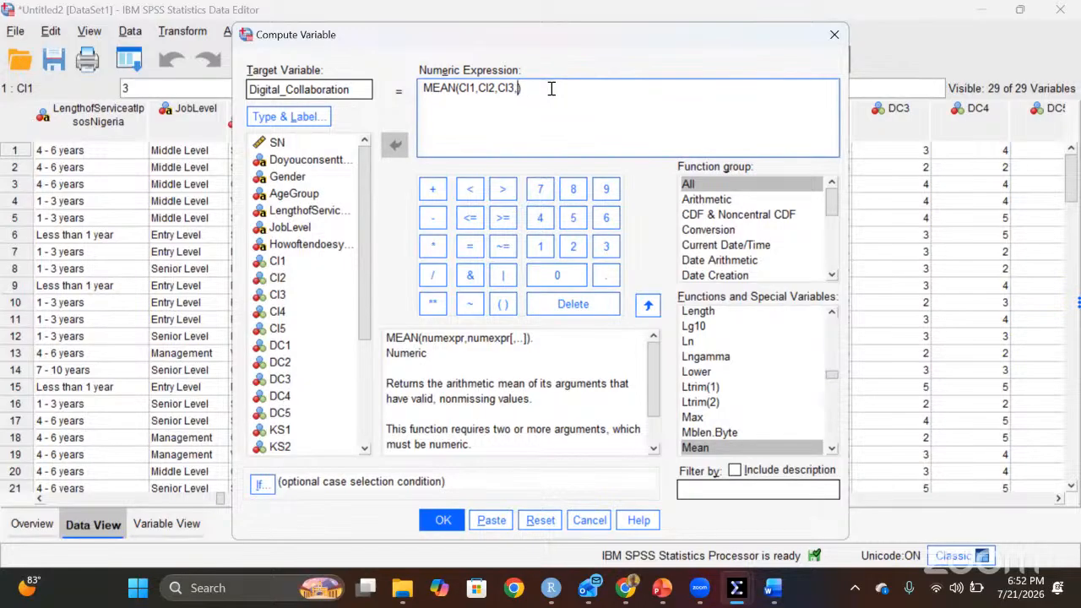
pyautogui.press('BackSpace')
pyautogui.press('BackSpace')
pyautogui.write('DC1,DC2,DC3')
pyautogui.press('BackSpace')
pyautogui.write('3,')
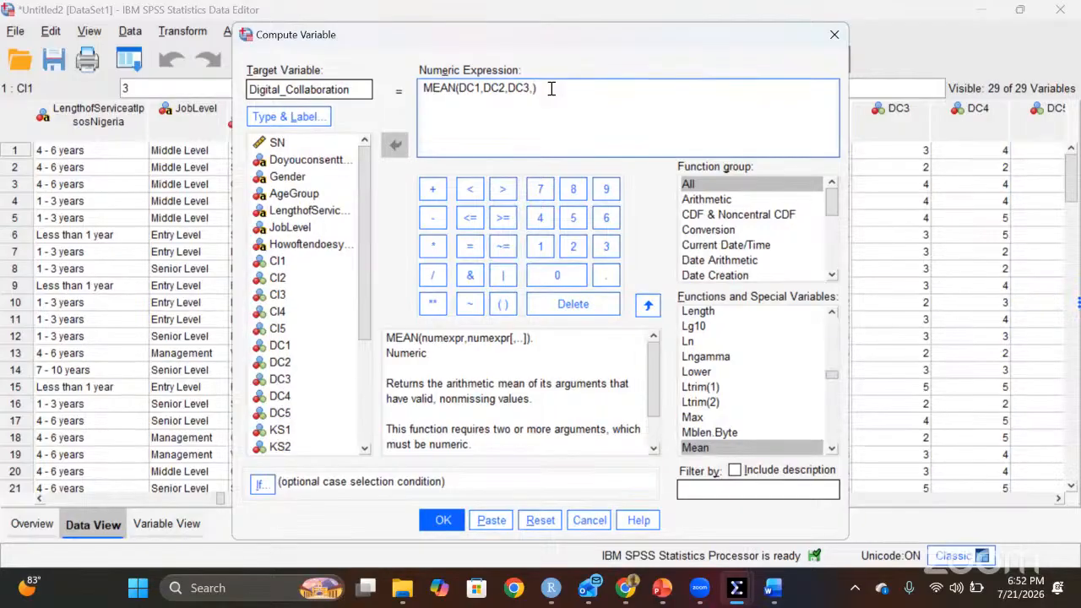
pyautogui.write('DC4,DC5')
pyautogui.click(440, 521)
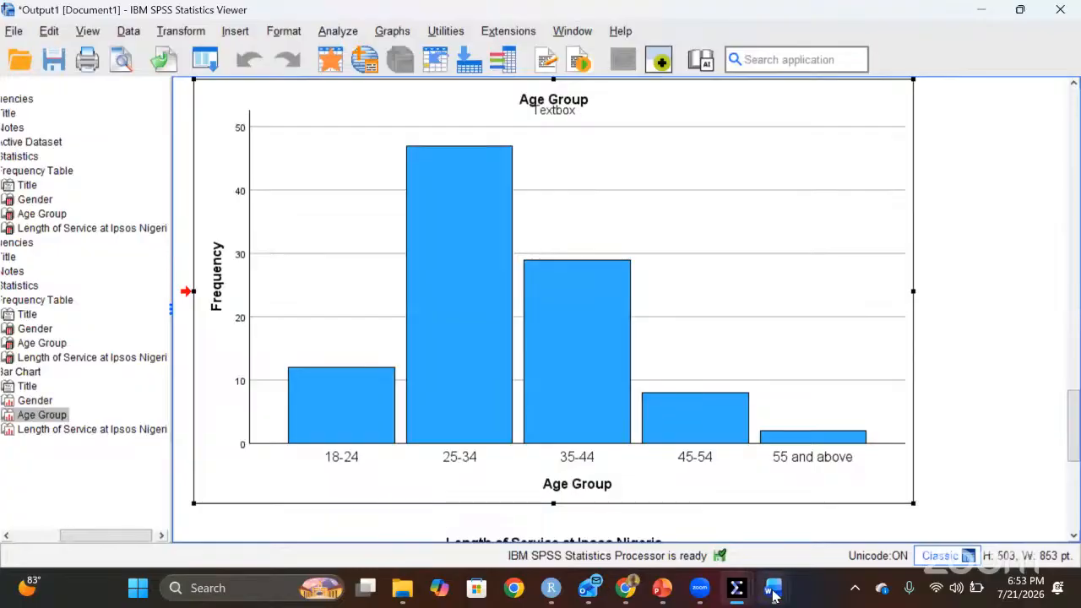
# - Return to the Untitled2 dataset and select the first case's DC1 value
pyautogui.moveTo(742, 591)
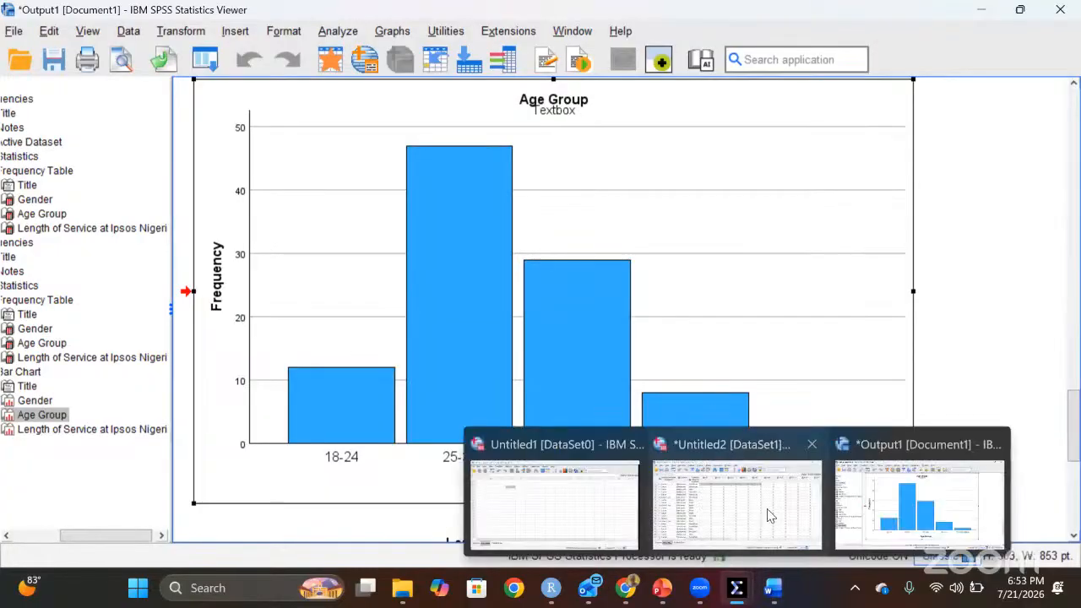
pyautogui.click(770, 518)
pyautogui.click(742, 156)
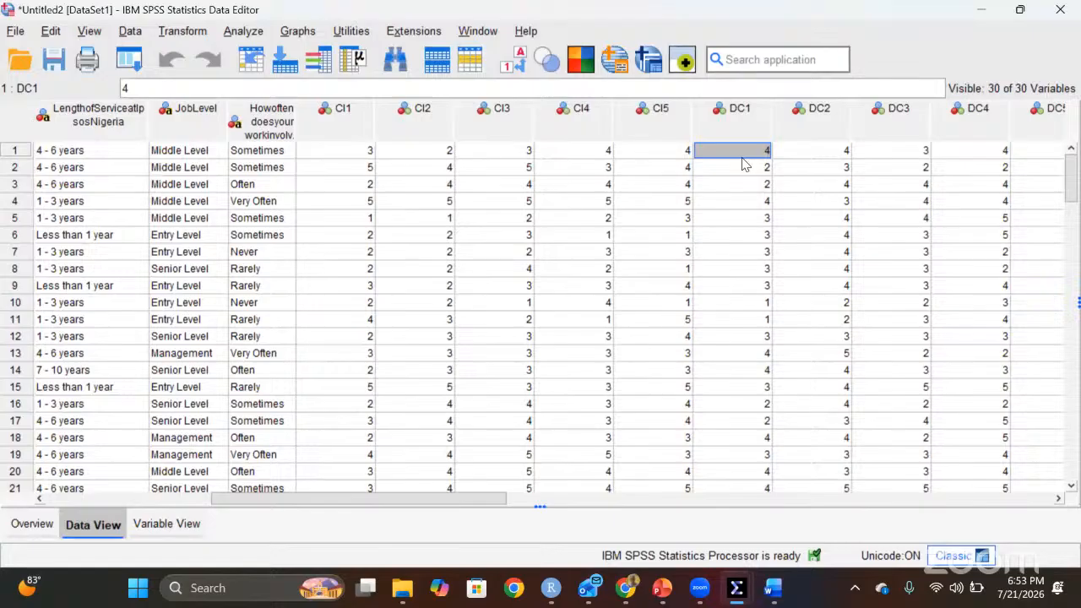
# - Go to the end of the first case and review its computed values in the Cultural_Intelligence, Cultural_Intelligence2 and Digital_Collaboration columns
pyautogui.hotkey('ctrl', 'Right')
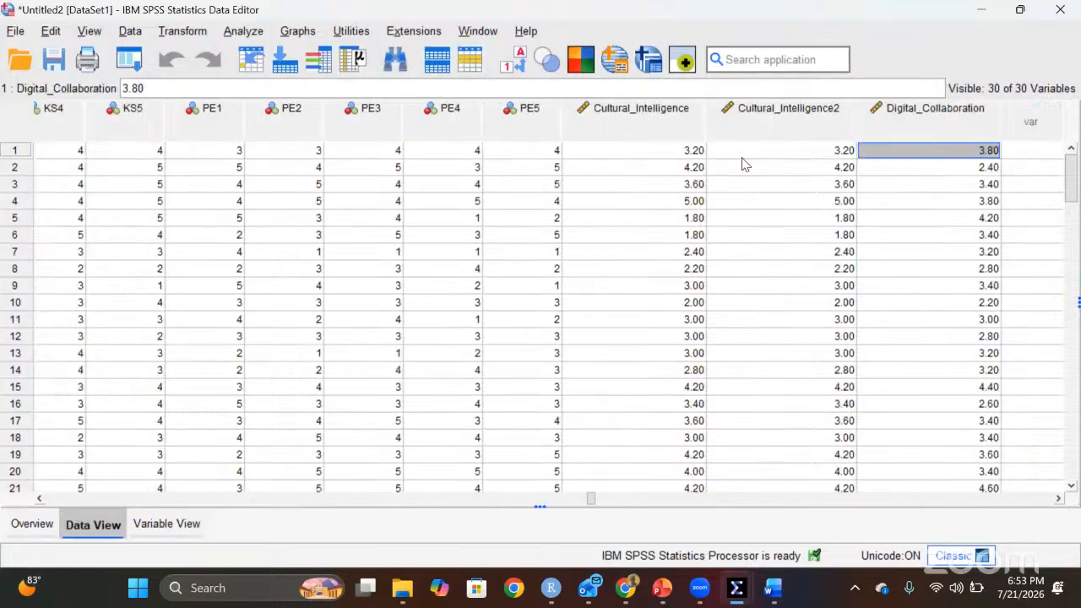
pyautogui.click(756, 150)
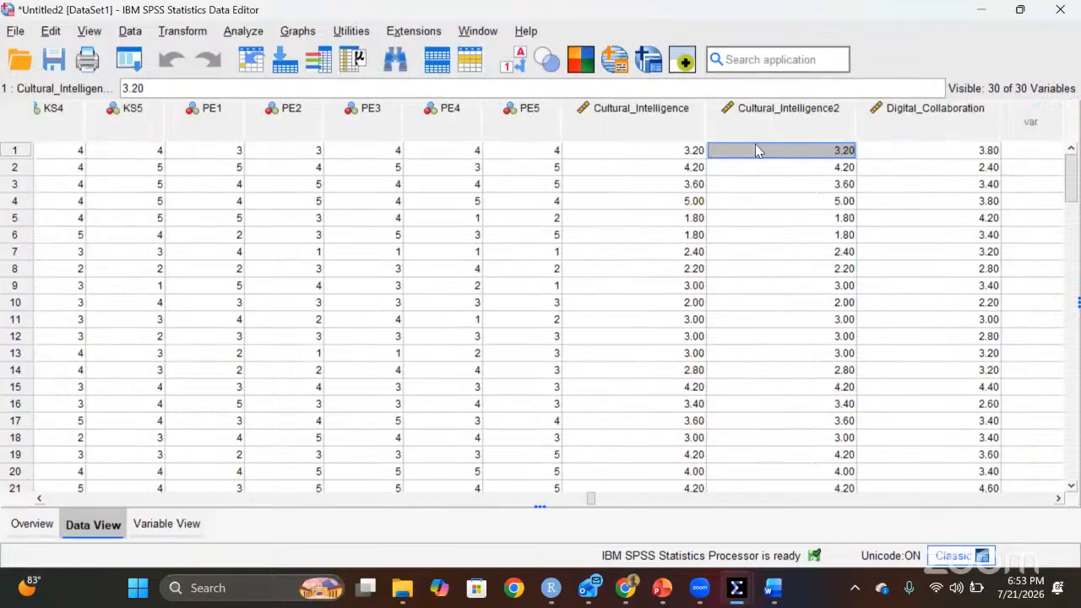
pyautogui.press('Right')
pyautogui.press('Right')
pyautogui.press('Right')
pyautogui.press('Right')
pyautogui.press('Right')
pyautogui.press('Right')
pyautogui.press('Left')
pyautogui.press('Left')
pyautogui.press('Left')
pyautogui.press('Left')
pyautogui.press('Left')
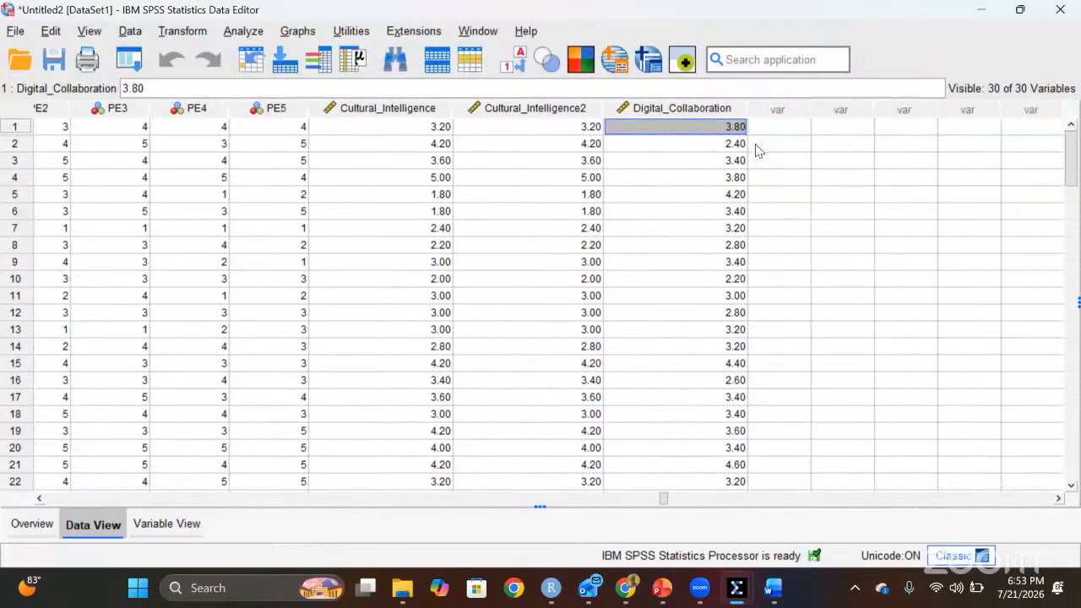
pyautogui.click(181, 31)
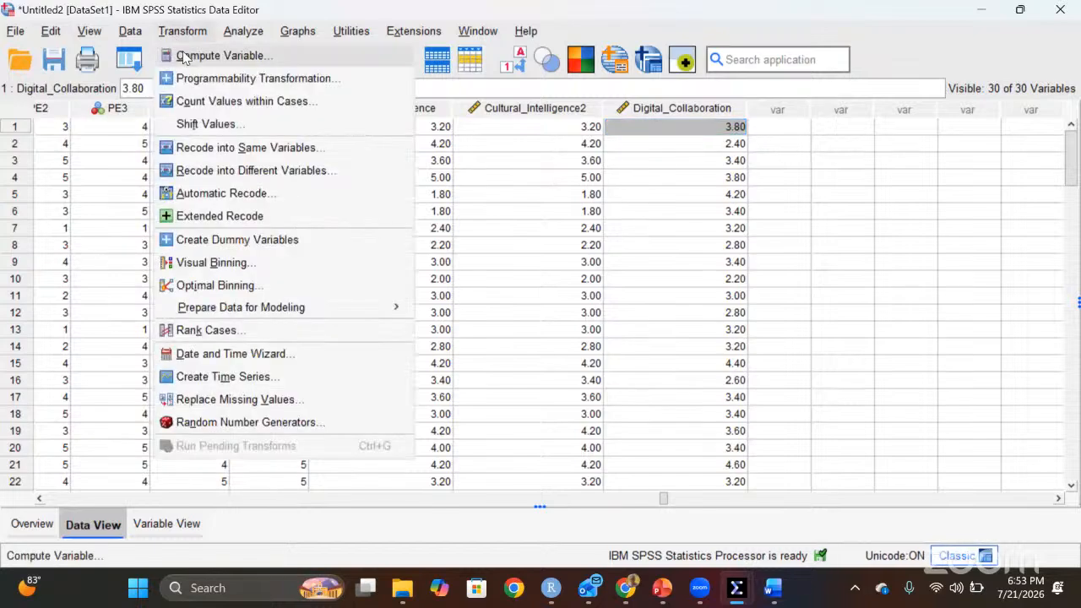
pyautogui.click(184, 56)
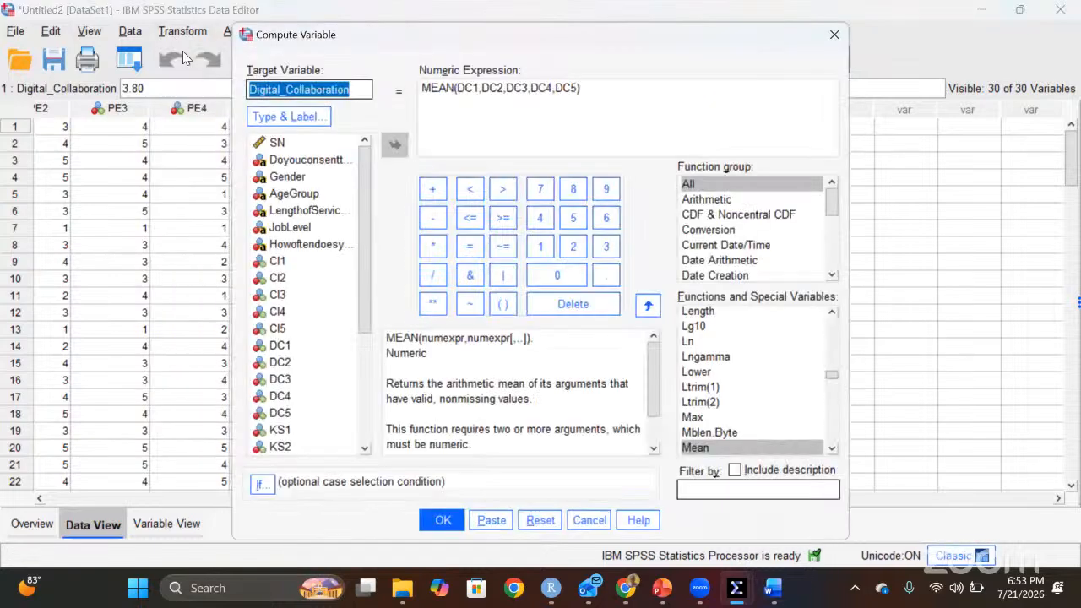
pyautogui.click(594, 95)
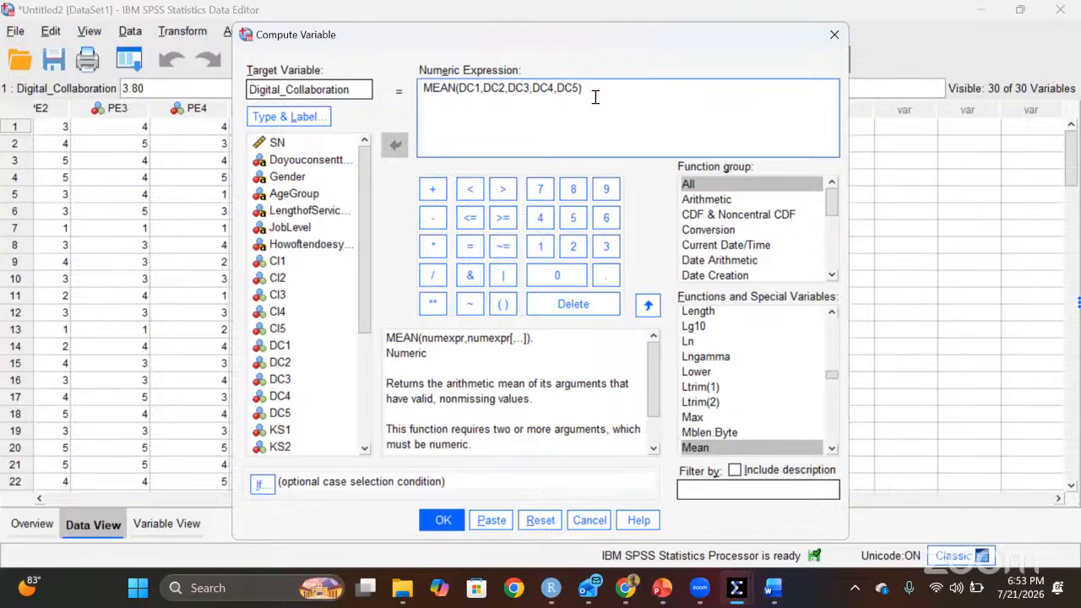
pyautogui.press('Left')
pyautogui.press('Left')
pyautogui.press('Left')
pyautogui.press('Left')
pyautogui.press('Left')
pyautogui.press('Left')
pyautogui.press('Left')
pyautogui.press('Left')
pyautogui.press('Left')
pyautogui.hotkey('ctrl', 'a')
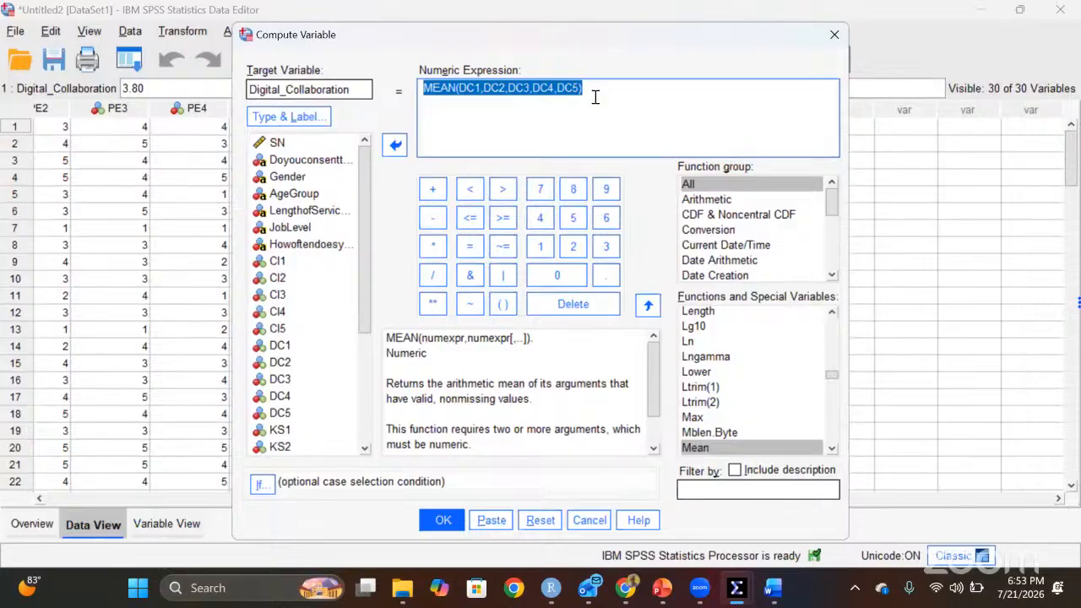
pyautogui.click(834, 33)
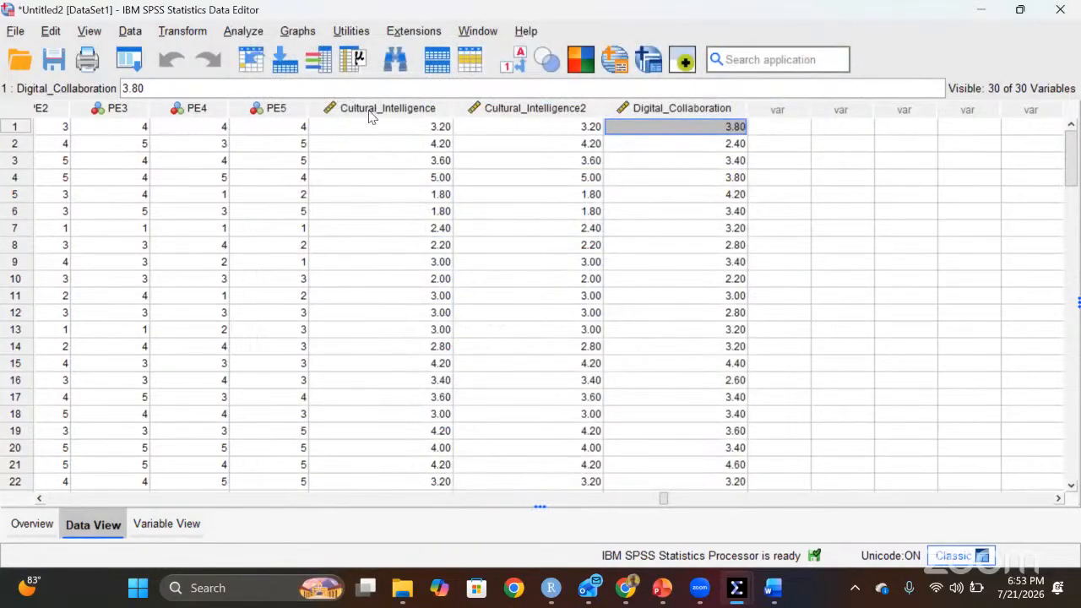
# - Locate the Cultural_Intelligence variable, select its entire data column and copy it
pyautogui.click(369, 113)
pyautogui.click(533, 110)
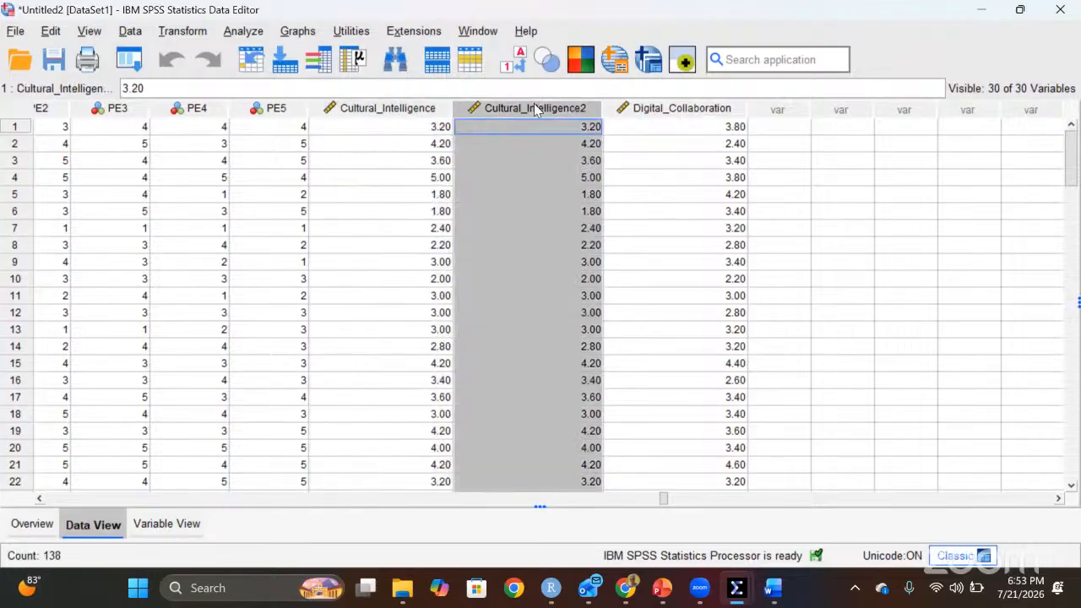
pyautogui.click(179, 522)
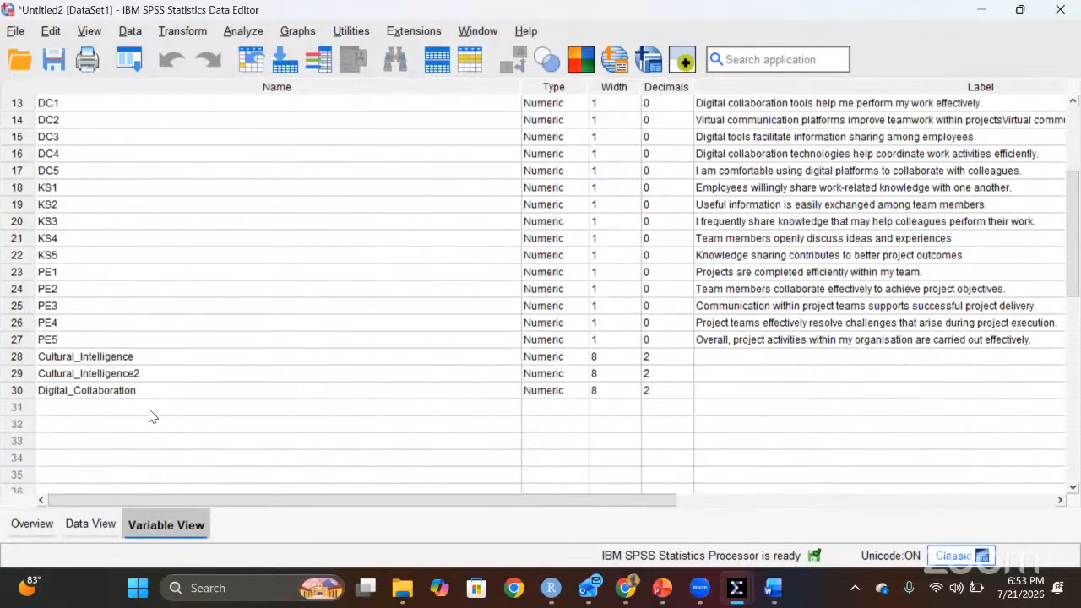
pyautogui.click(107, 358)
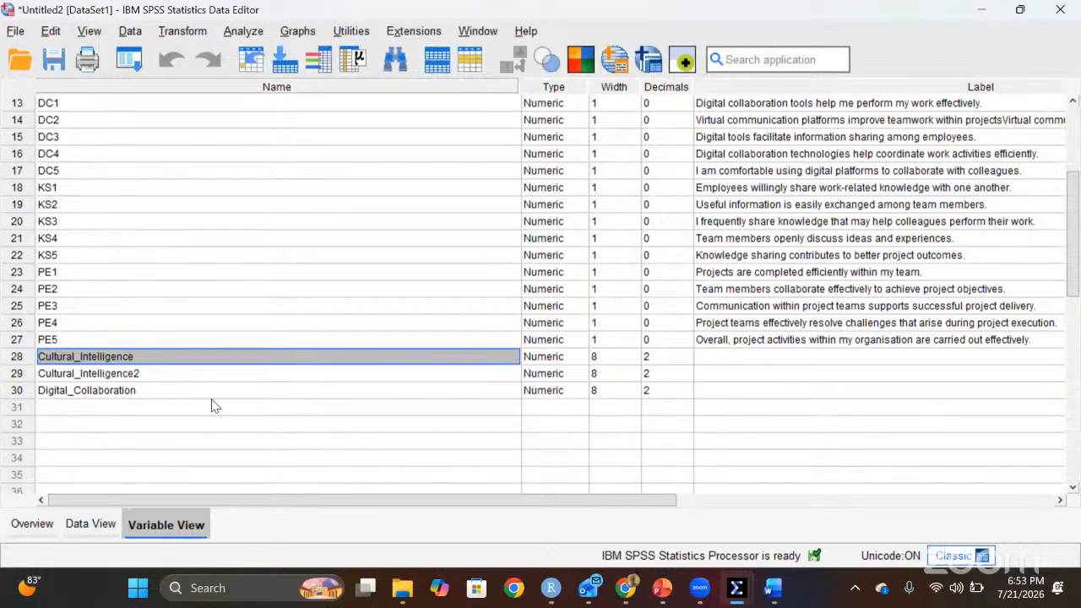
pyautogui.click(91, 524)
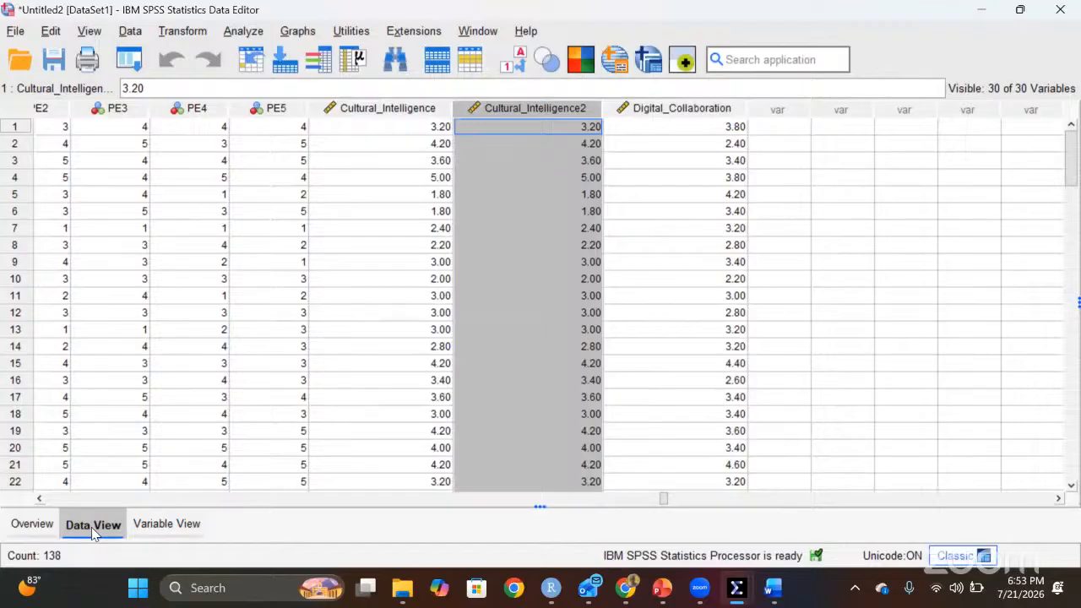
pyautogui.click(353, 110)
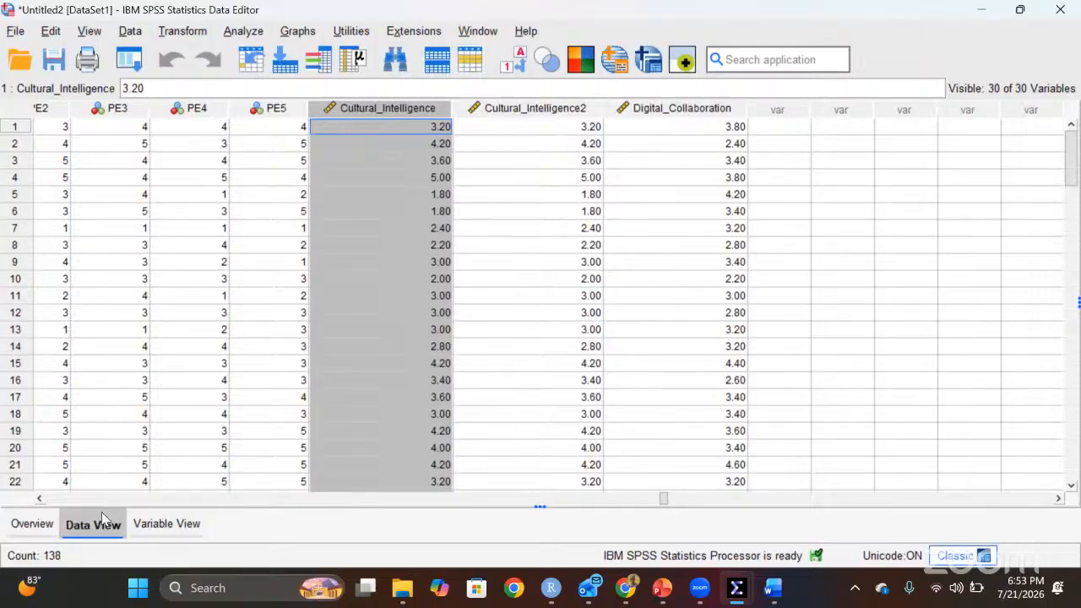
pyautogui.doubleClick(382, 108)
pyautogui.click(12, 105)
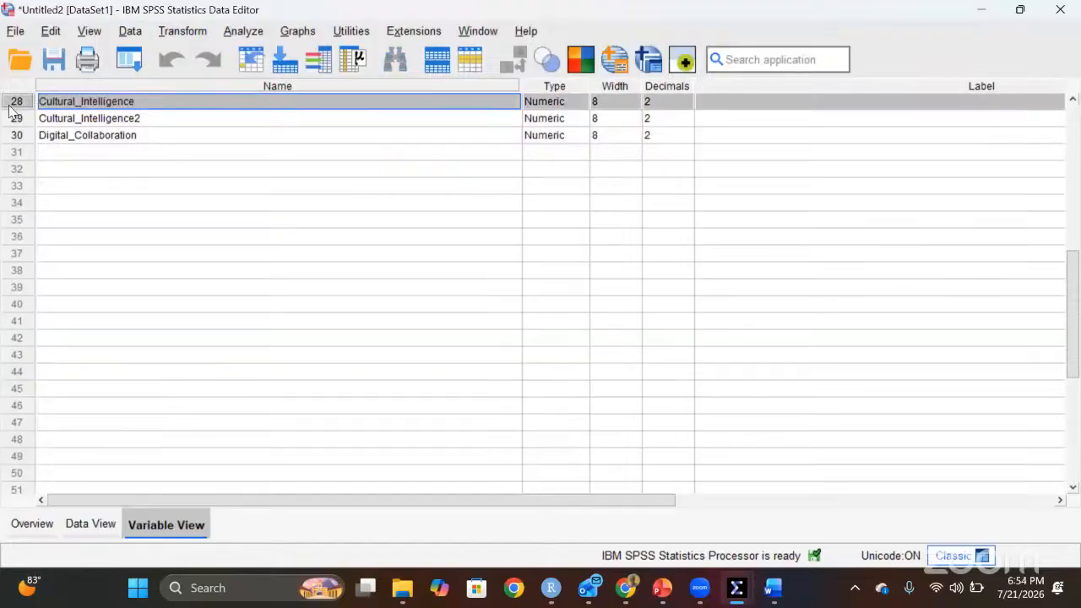
pyautogui.doubleClick(11, 105)
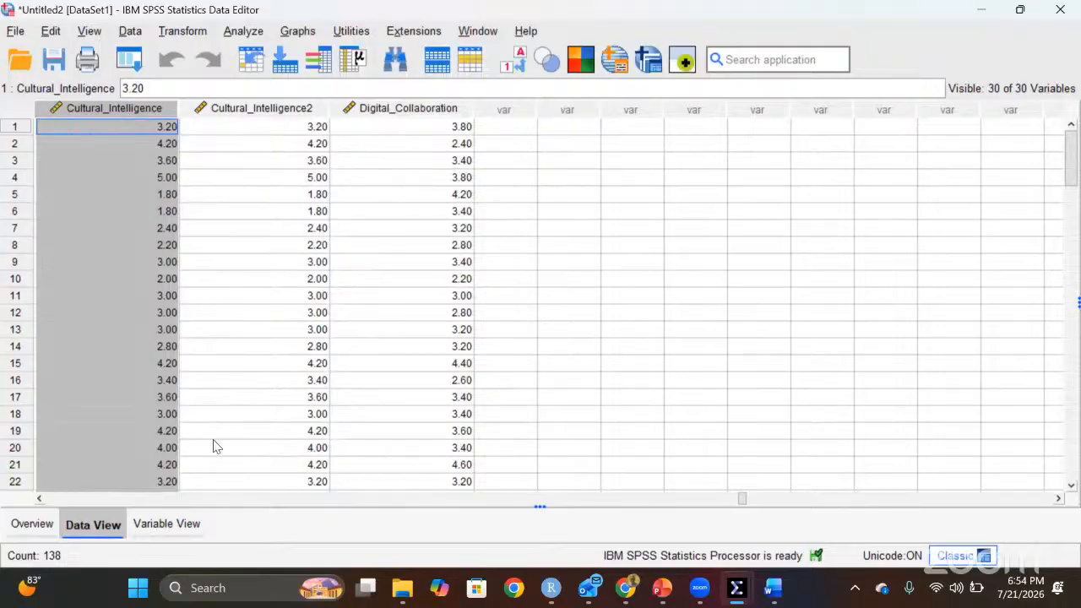
# - Insert a new variable between CI5 and DC1
pyautogui.press('Left')
pyautogui.press('Left')
pyautogui.press('Left')
pyautogui.press('Left')
pyautogui.press('Left')
pyautogui.press('Left')
pyautogui.press('Left')
pyautogui.press('Left')
pyautogui.press('Left')
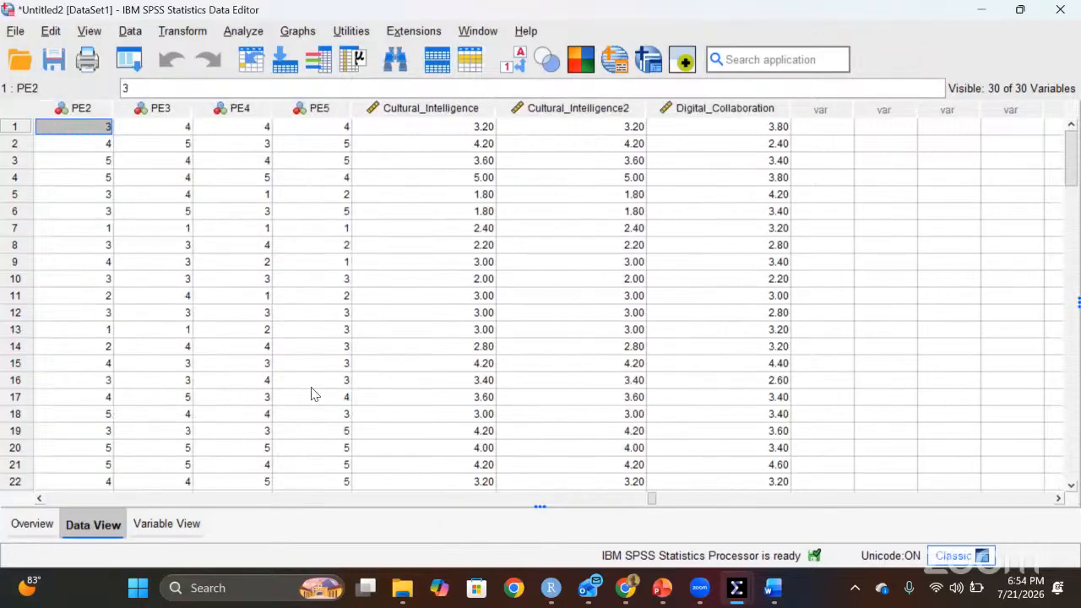
pyautogui.press('Left')
pyautogui.press('Left')
pyautogui.press('Left')
pyautogui.press('Left')
pyautogui.press('Left')
pyautogui.press('Left')
pyautogui.press('Left')
pyautogui.press('Left')
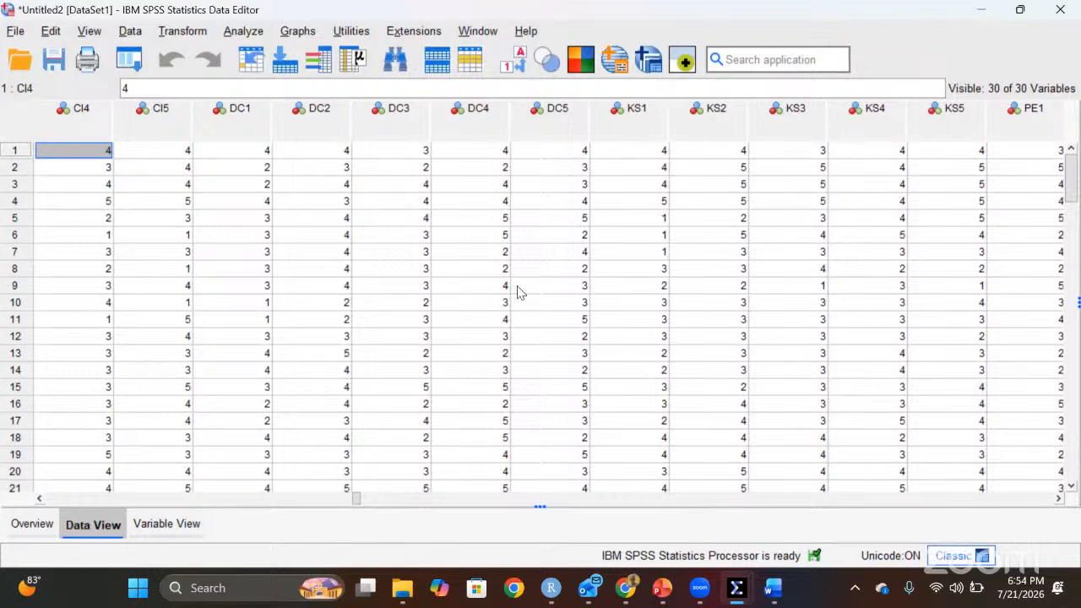
pyautogui.click(233, 122)
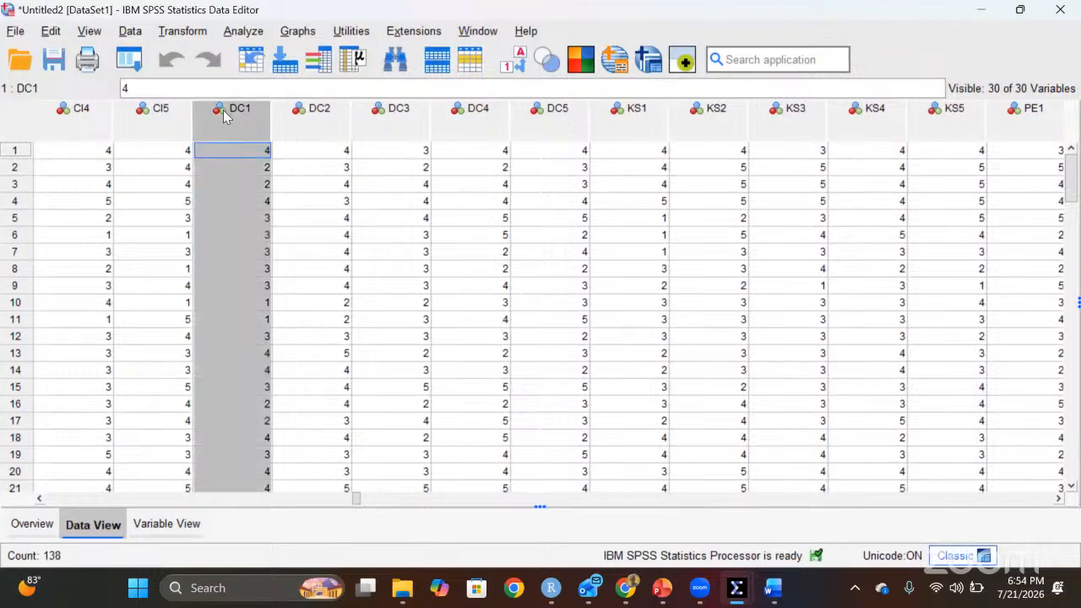
pyautogui.rightClick(225, 117)
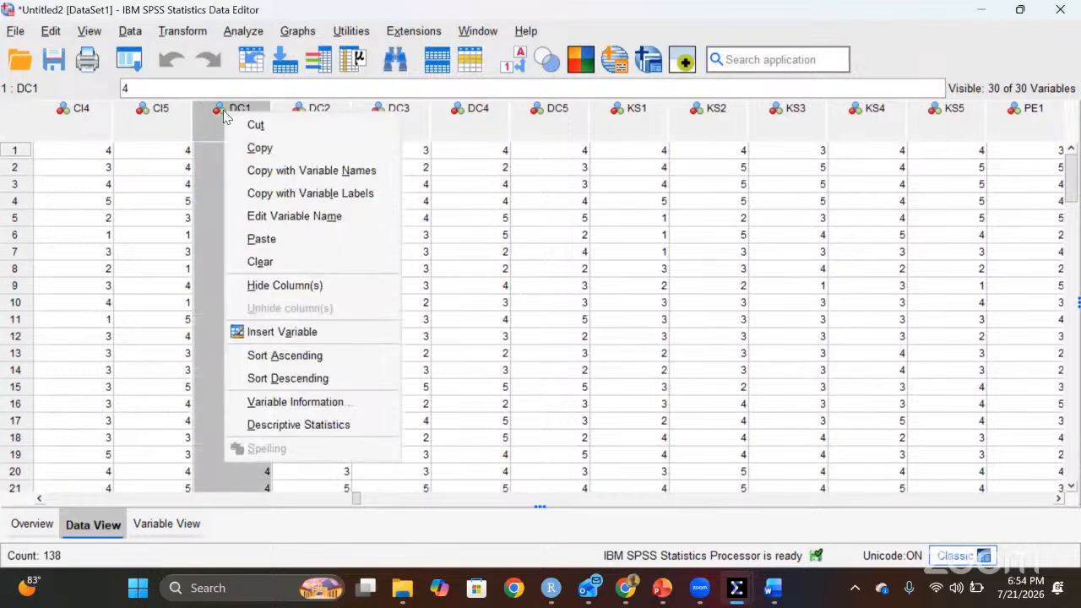
pyautogui.click(281, 332)
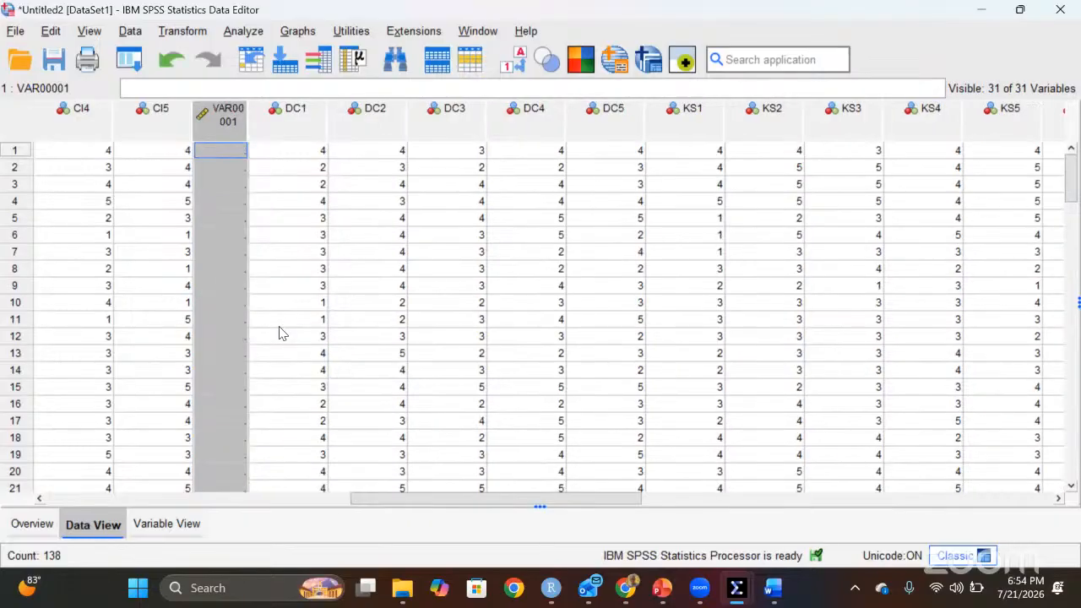
# - Paste the copied Cultural_Intelligence values into the new VAR00001 column
pyautogui.doubleClick(225, 125)
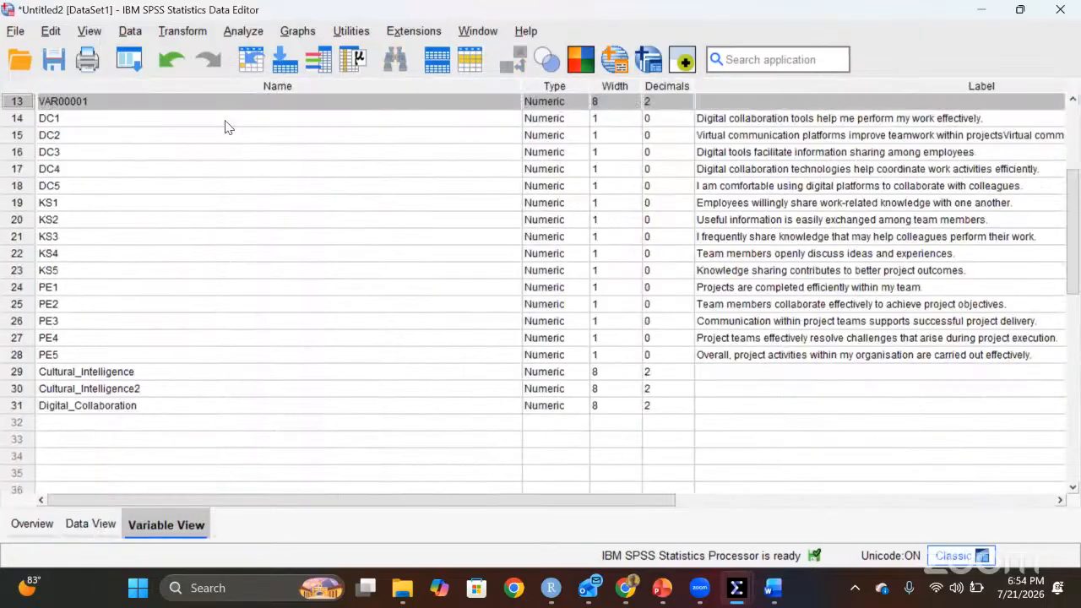
pyautogui.doubleClick(30, 103)
pyautogui.hotkey('ctrl', 'v')
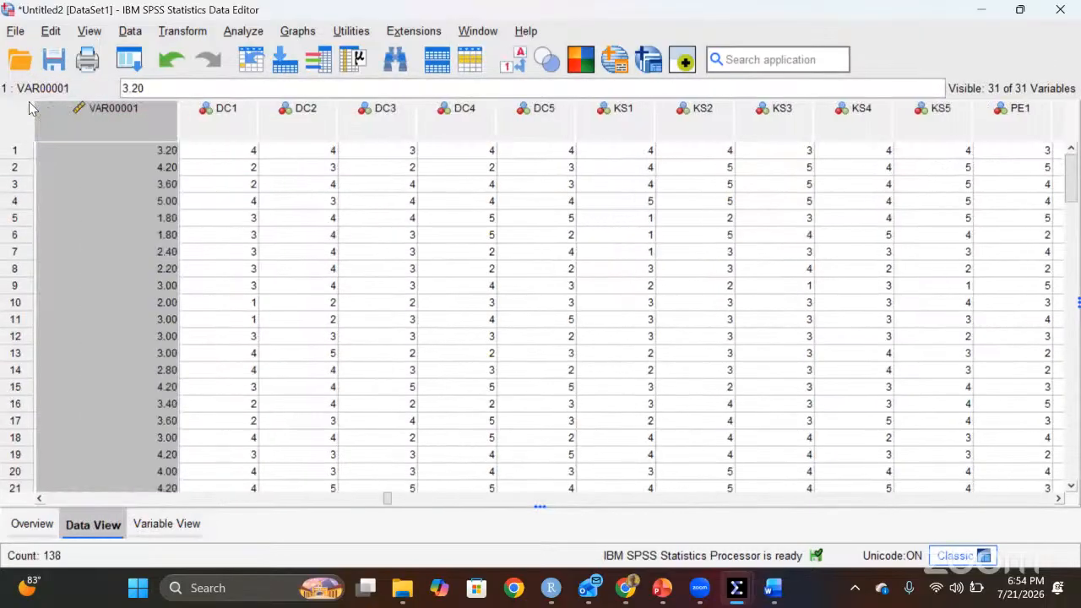
pyautogui.click(108, 152)
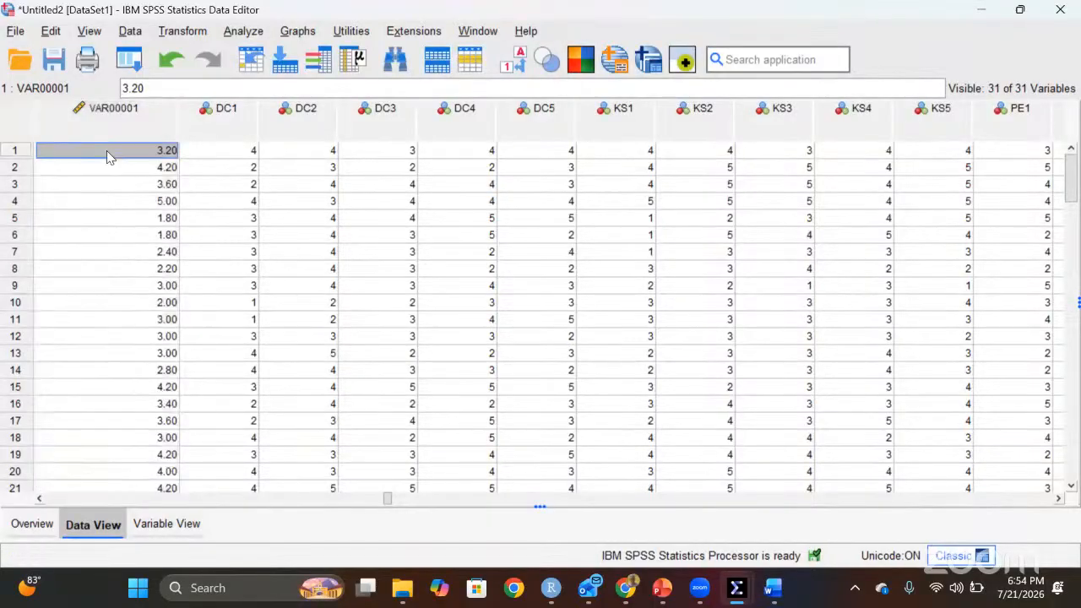
# - Delete the original Cultural_Intelligence variable located after PE5
pyautogui.doubleClick(120, 122)
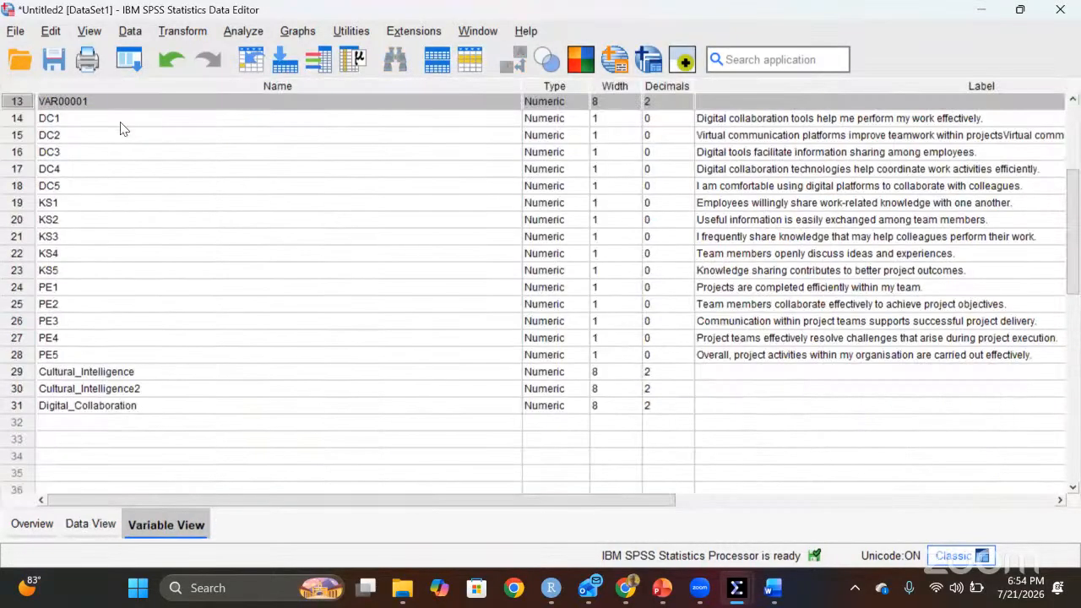
pyautogui.click(15, 377)
pyautogui.doubleClick(16, 374)
pyautogui.press('Delete')
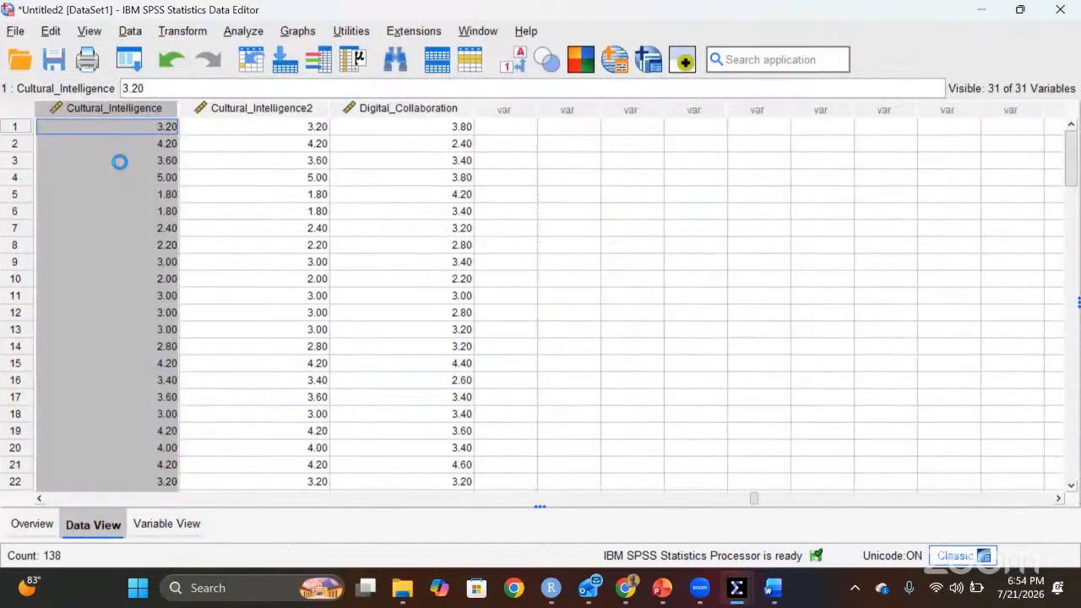
# - Rename the VAR00001 variable between CI5 and DC1 as Cultural_Intelligence
pyautogui.press('Left')
pyautogui.press('Left')
pyautogui.press('Left')
pyautogui.press('Left')
pyautogui.press('Left')
pyautogui.press('Left')
pyautogui.press('Left')
pyautogui.press('Left')
pyautogui.press('Left')
pyautogui.press('Left')
pyautogui.press('Left')
pyautogui.press('Left')
pyautogui.press('Left')
pyautogui.press('Left')
pyautogui.press('Left')
pyautogui.press('Left')
pyautogui.press('Left')
pyautogui.press('Left')
pyautogui.press('Left')
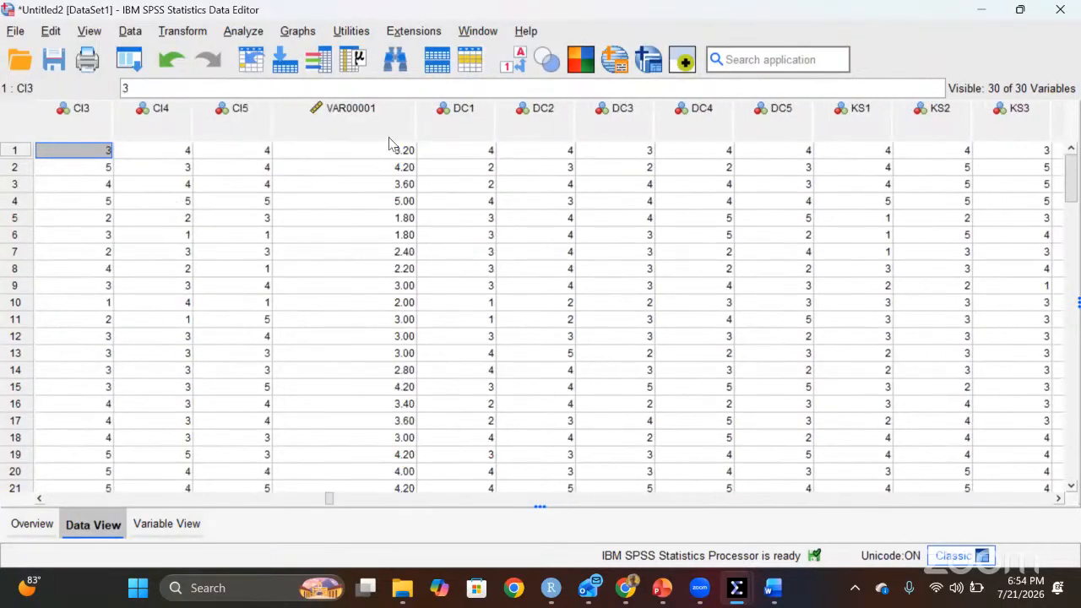
pyautogui.doubleClick(355, 117)
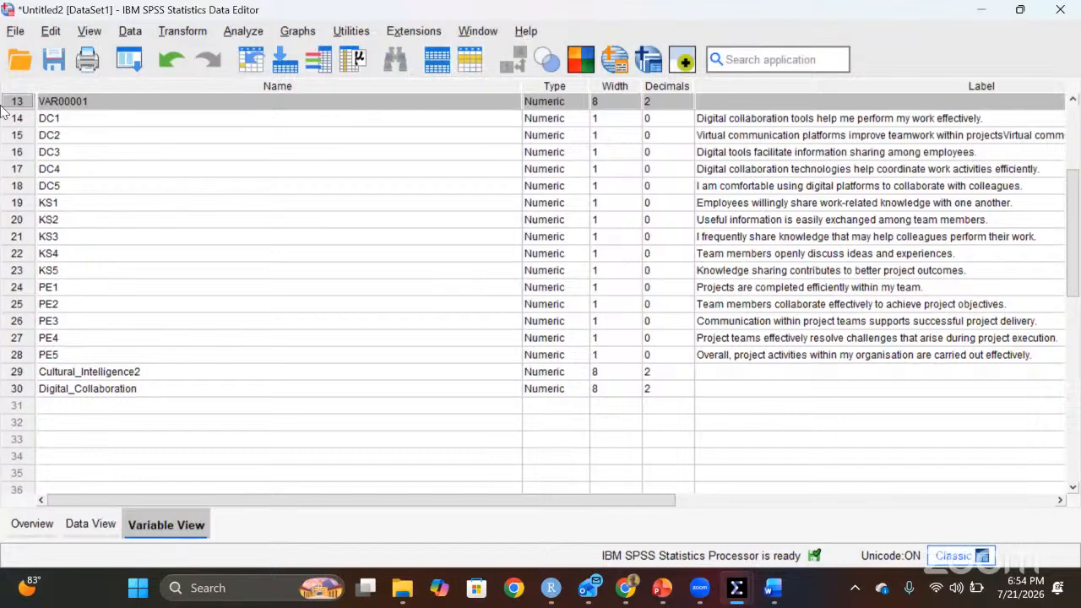
pyautogui.doubleClick(8, 102)
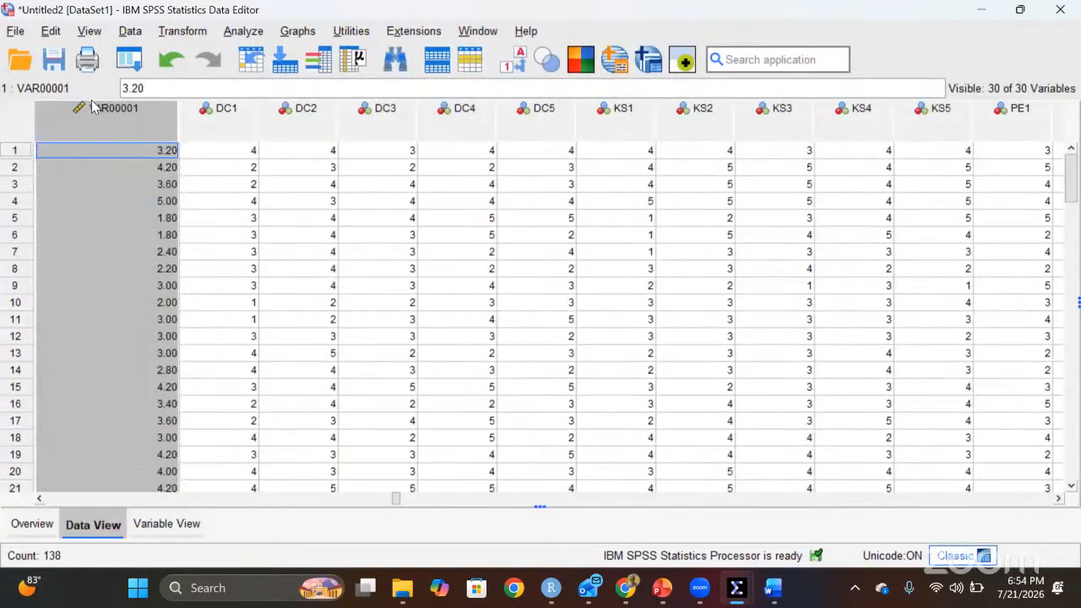
pyautogui.click(124, 217)
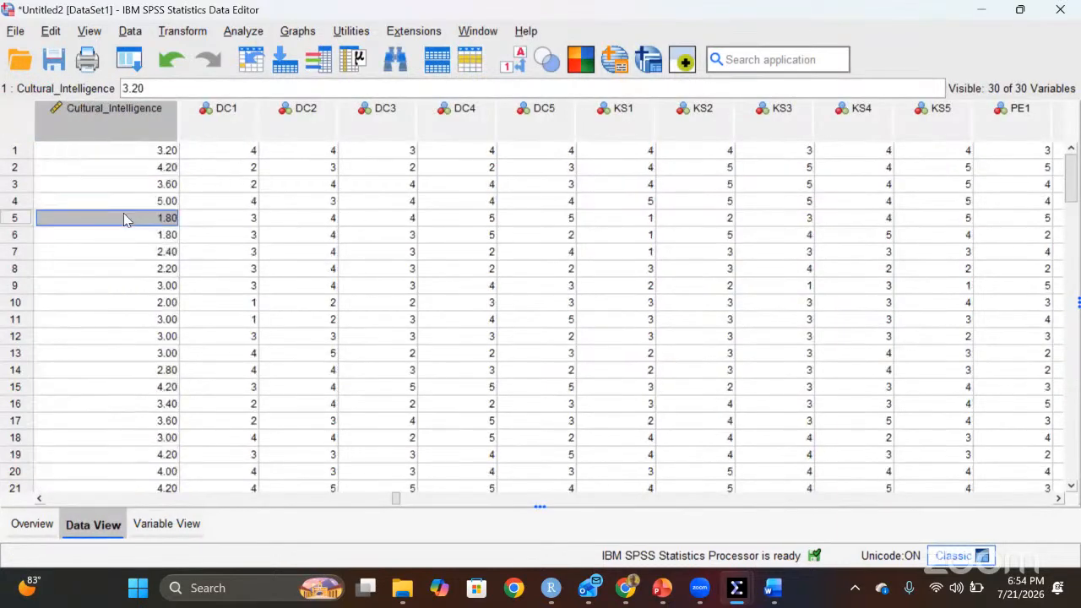
# - Check the Cultural_Intelligence column's placement after CI5 and go through the first case's values up to DC5
pyautogui.click(123, 151)
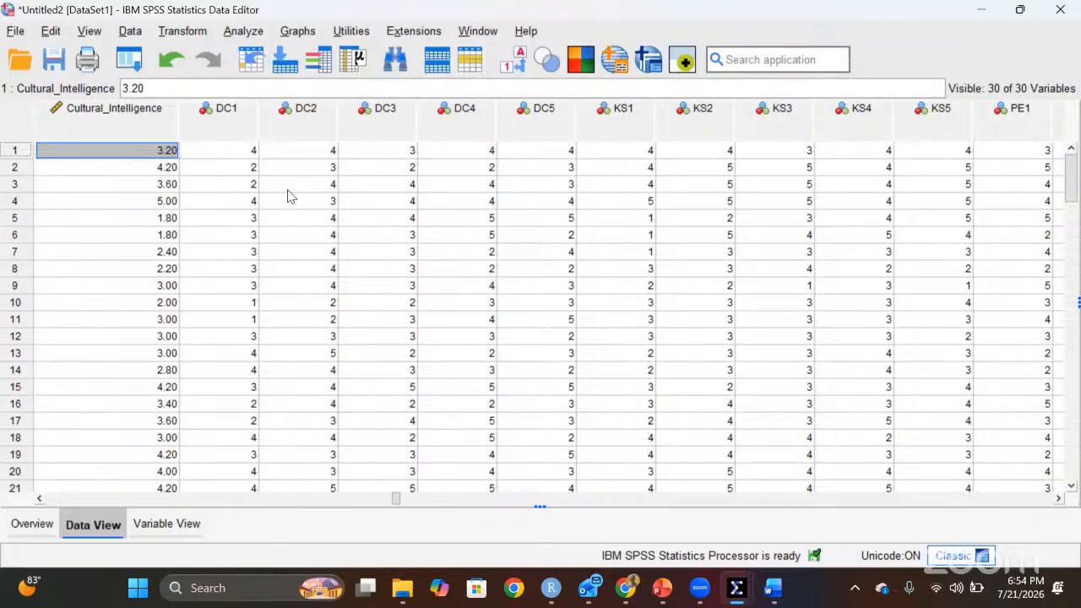
pyautogui.click(214, 158)
pyautogui.press('Left')
pyautogui.press('Left')
pyautogui.press('Left')
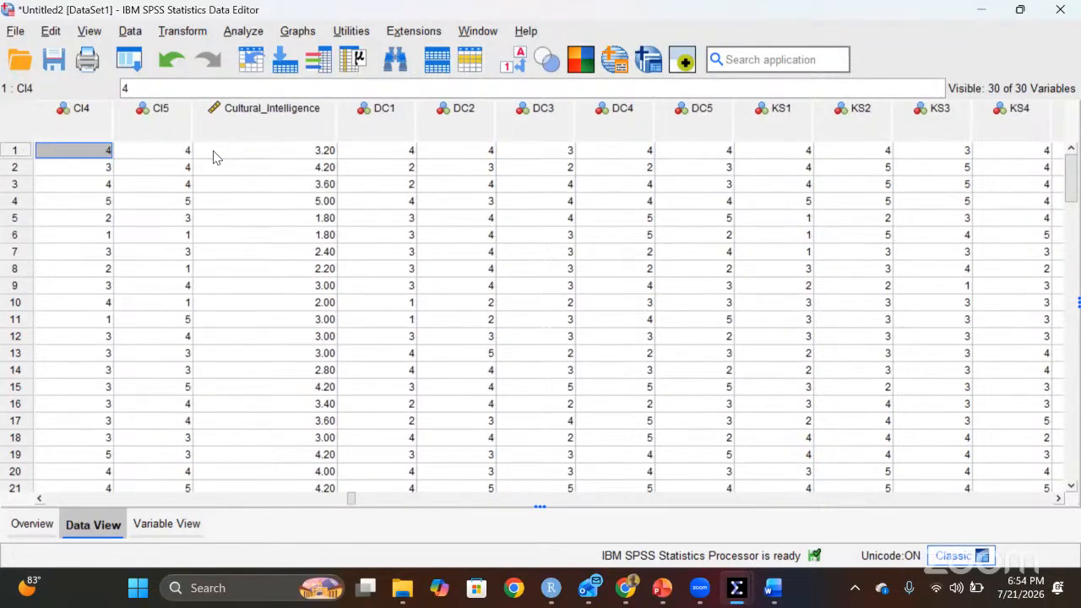
pyautogui.press('Right')
pyautogui.press('Right')
pyautogui.press('Right')
pyautogui.press('Right')
pyautogui.press('Right')
pyautogui.press('Right')
pyautogui.press('Right')
pyautogui.press('Right')
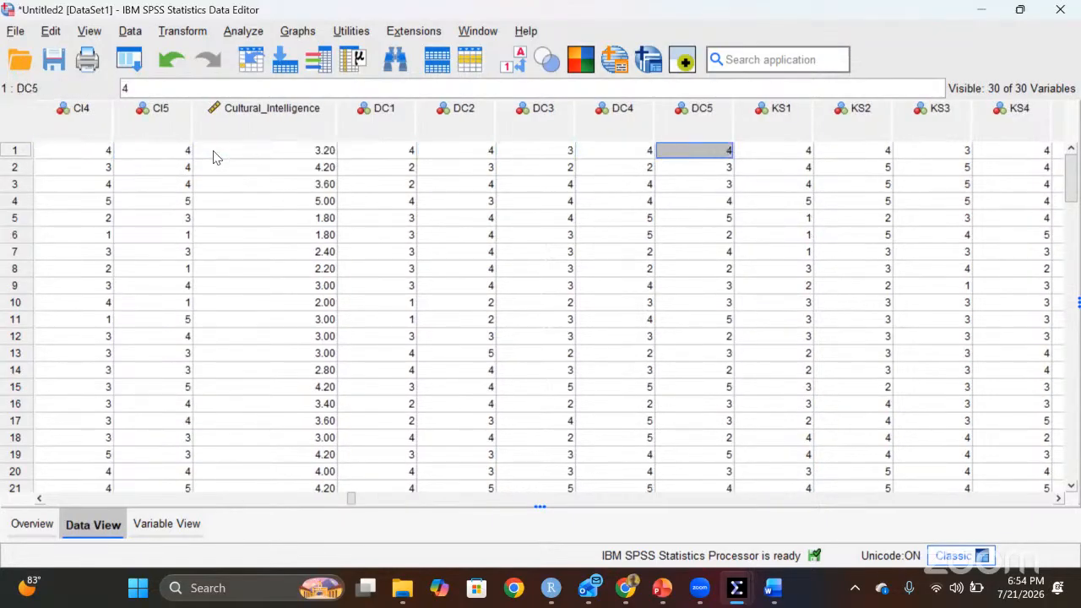
# - Insert a new variable between DC5 and KS1 in the variable list
pyautogui.click(748, 120)
pyautogui.doubleClick(749, 120)
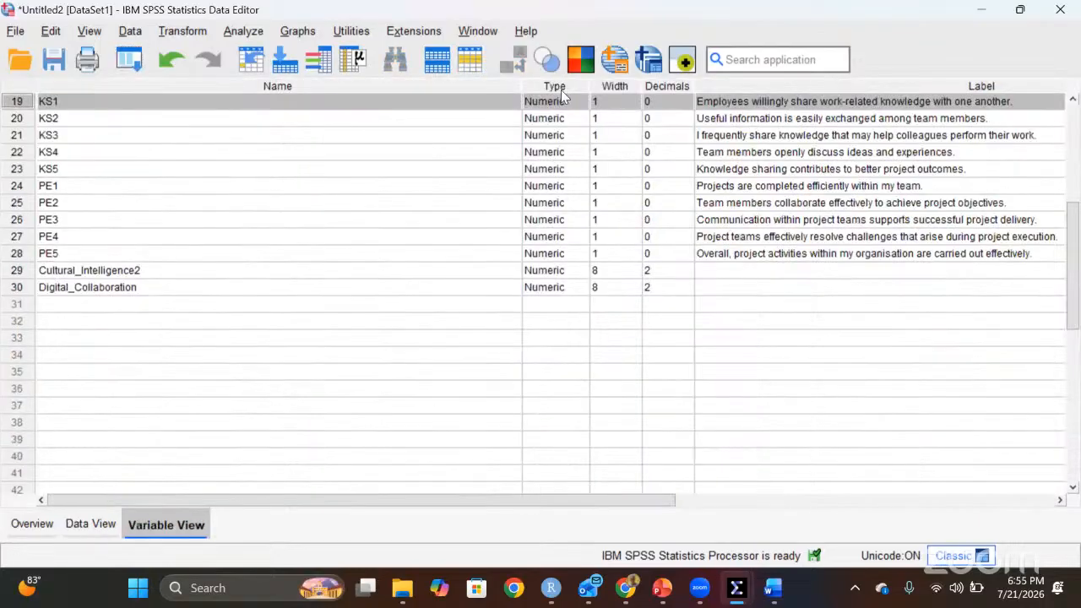
pyautogui.click(18, 288)
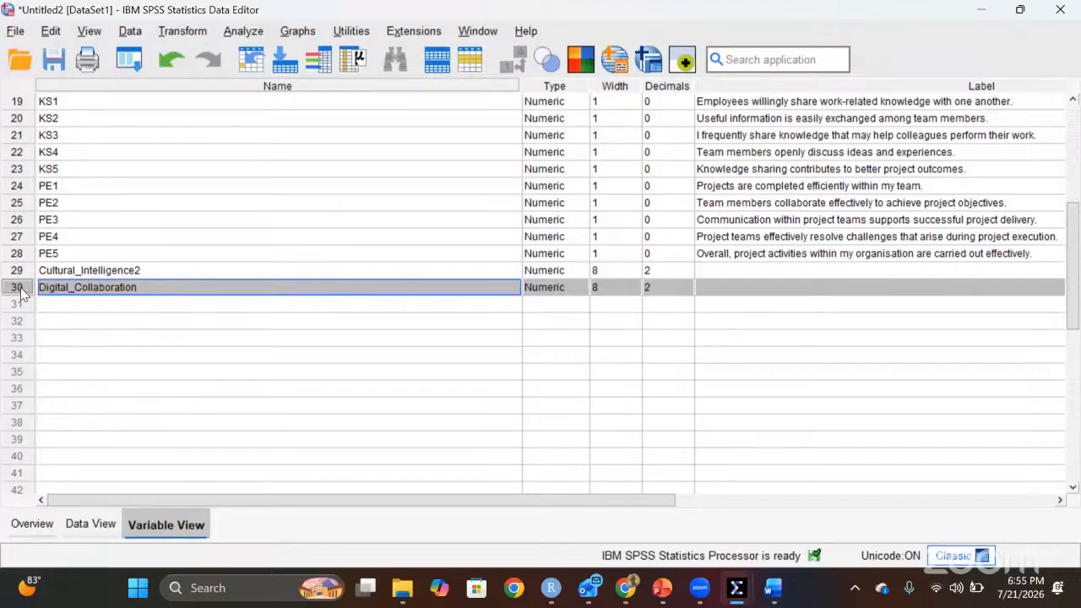
pyautogui.scroll(3, 60, 237)
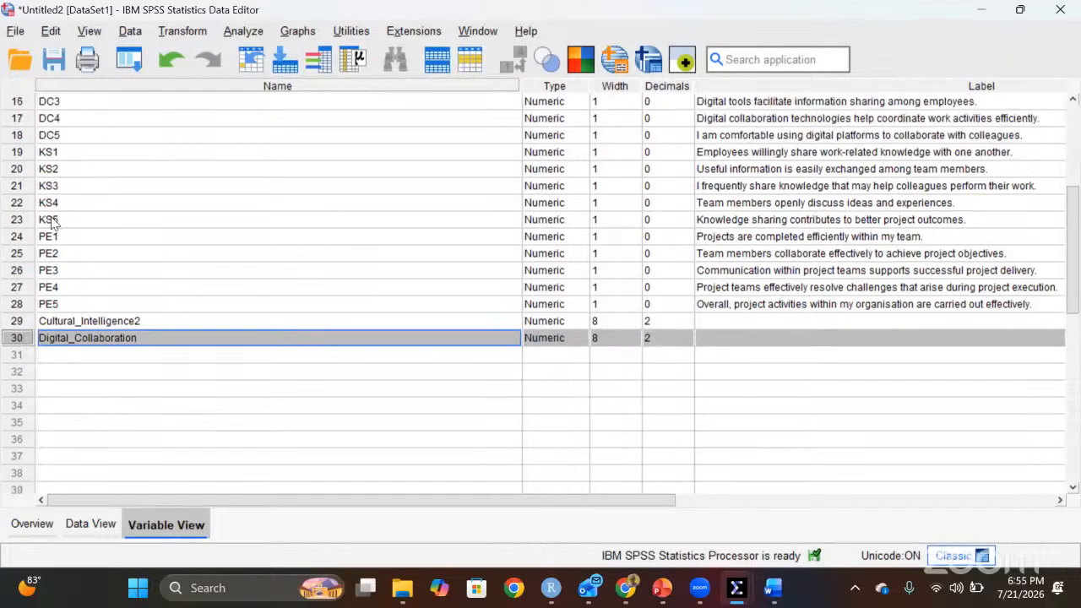
pyautogui.click(21, 157)
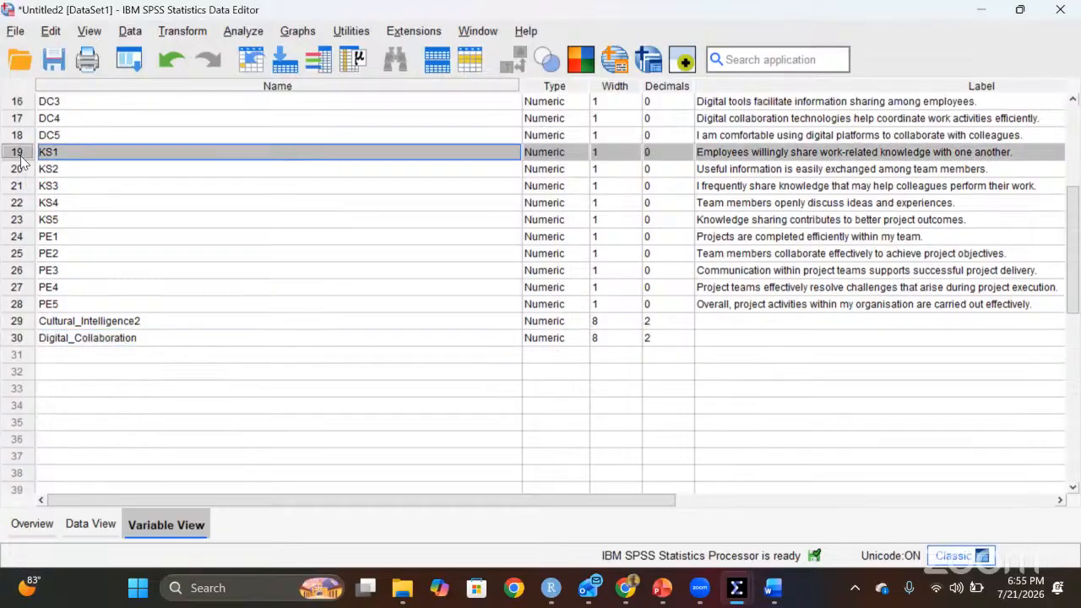
pyautogui.rightClick(21, 157)
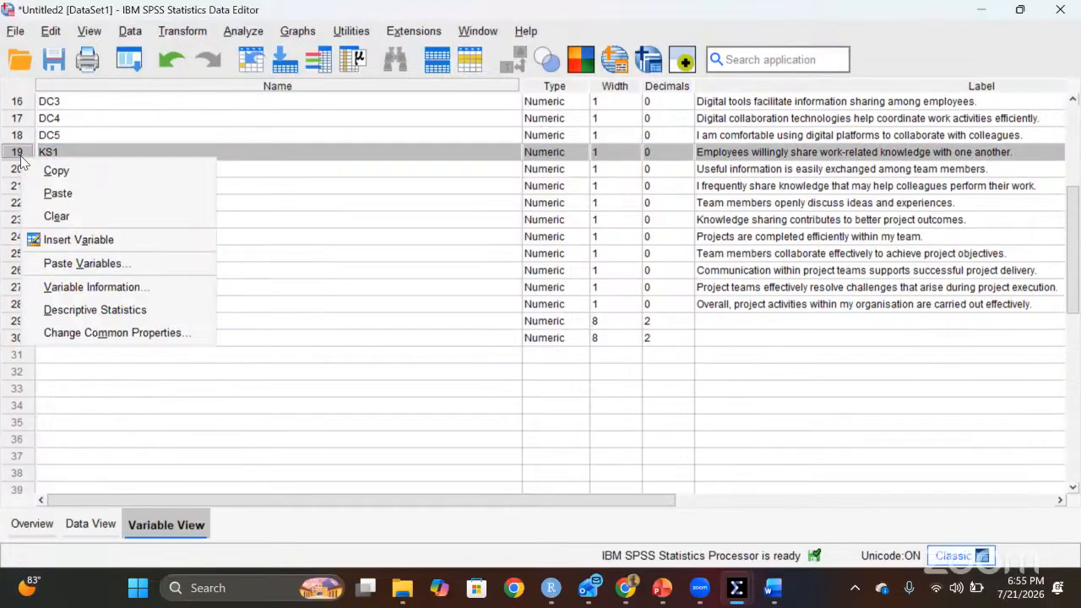
pyautogui.click(101, 238)
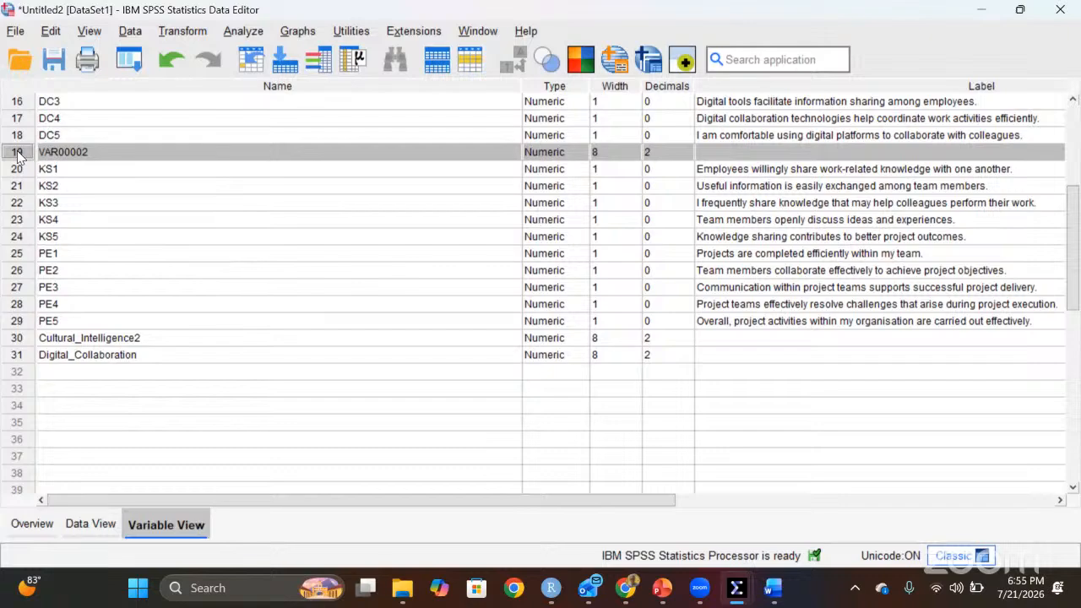
# - Locate the empty VAR00002 column in the data grid, just before KS1
pyautogui.click(14, 358)
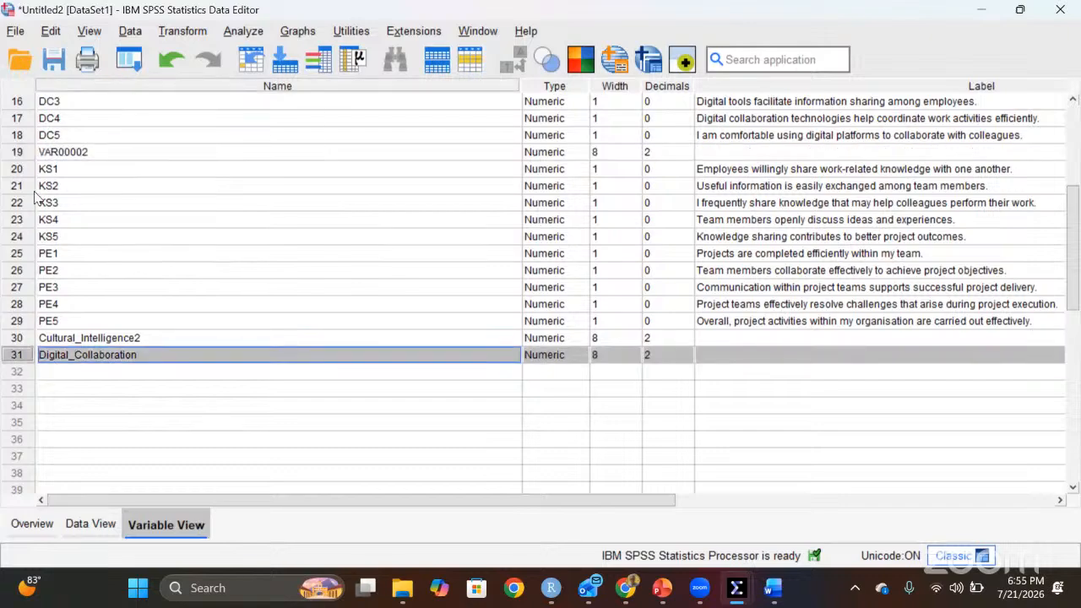
pyautogui.click(20, 155)
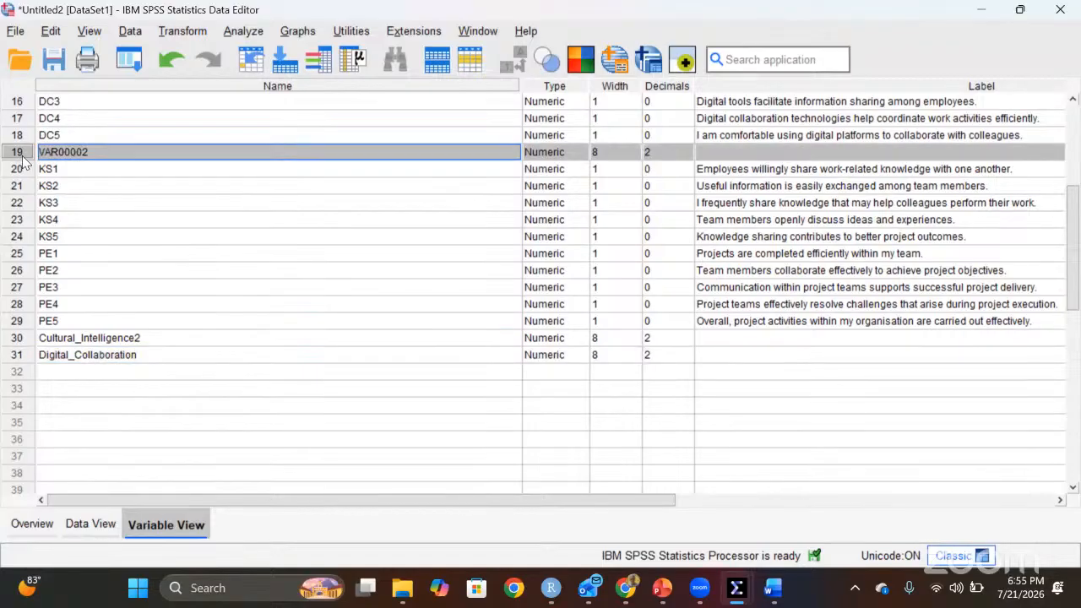
pyautogui.doubleClick(32, 358)
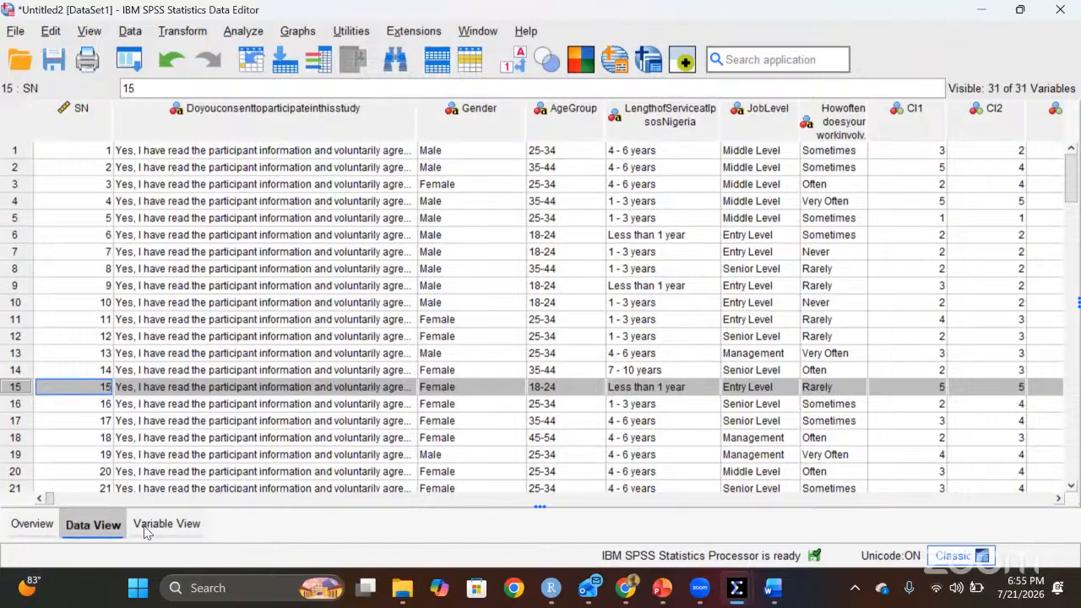
pyautogui.click(146, 530)
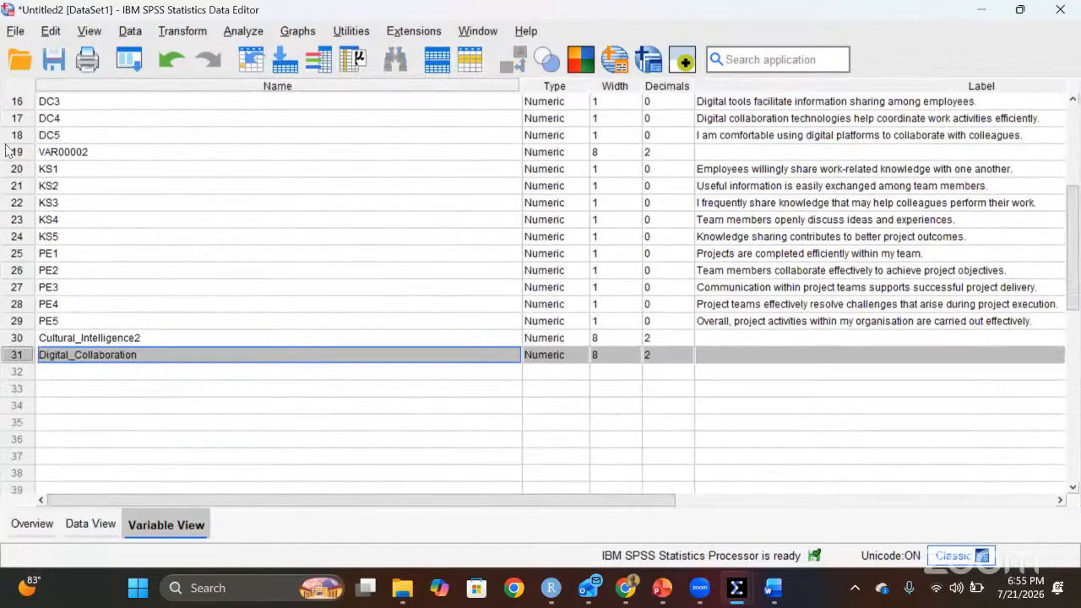
pyautogui.moveTo(16, 136); pyautogui.dragTo(7, 150)
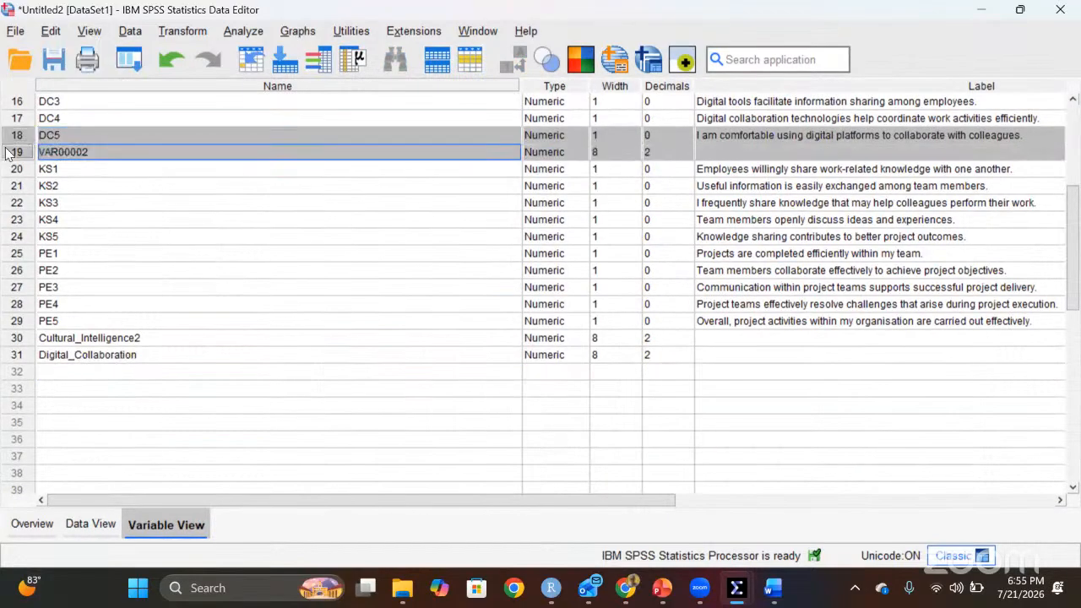
pyautogui.doubleClick(15, 152)
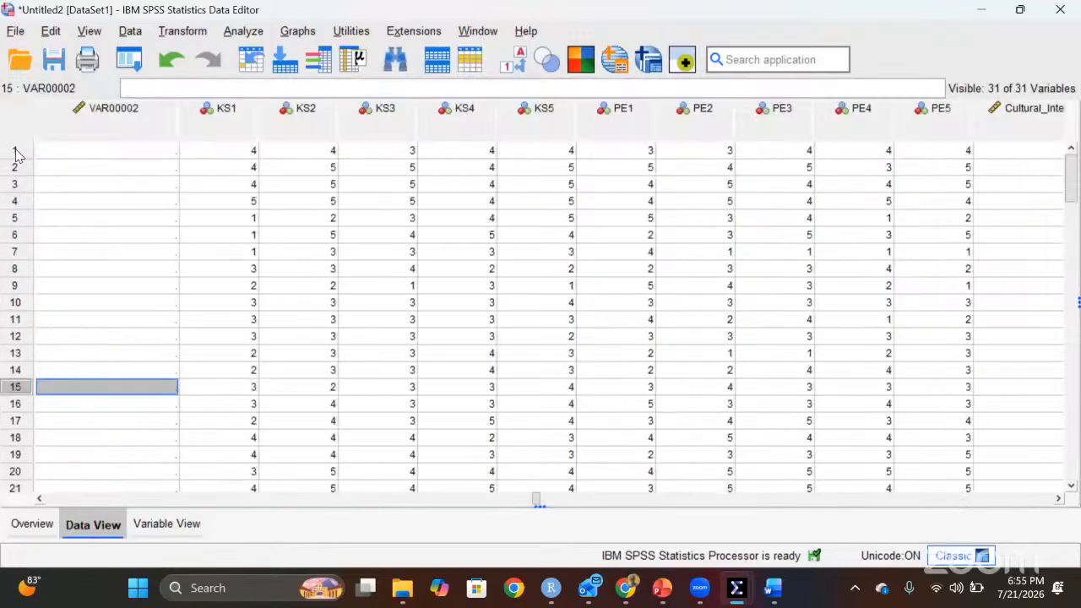
pyautogui.click(80, 126)
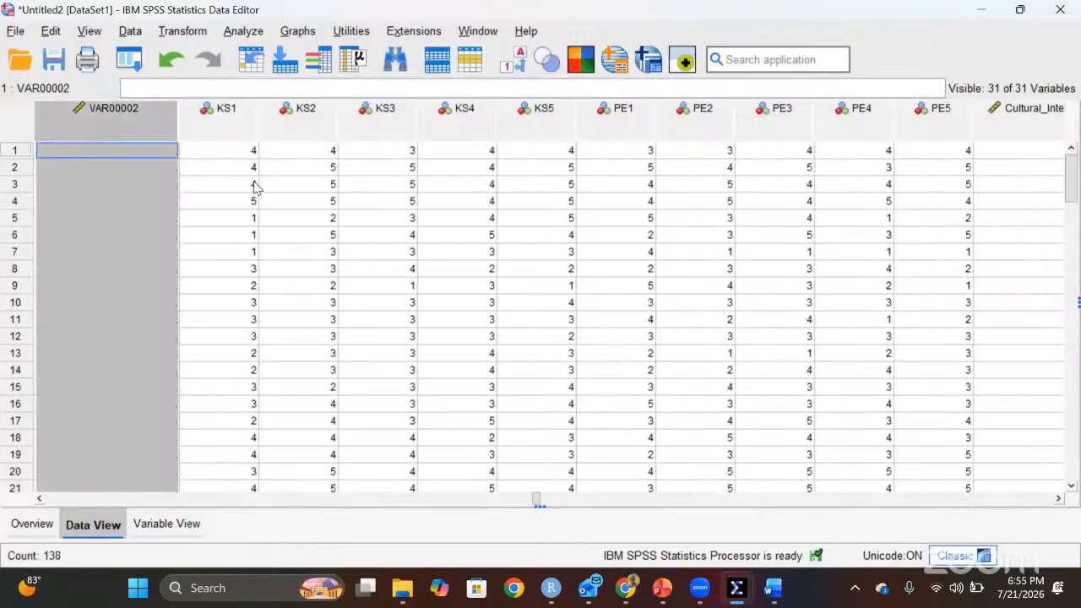
# - Cut the Digital_Collaboration variable from the end of the dataset, after Cultural_Intelligence2
pyautogui.press('Right')
pyautogui.press('Right')
pyautogui.press('Right')
pyautogui.press('Right')
pyautogui.press('Right')
pyautogui.press('Right')
pyautogui.press('Right')
pyautogui.press('Right')
pyautogui.press('Right')
pyautogui.press('Right')
pyautogui.press('Right')
pyautogui.press('Right')
pyautogui.press('Right')
pyautogui.press('Right')
pyautogui.press('Right')
pyautogui.press('Right')
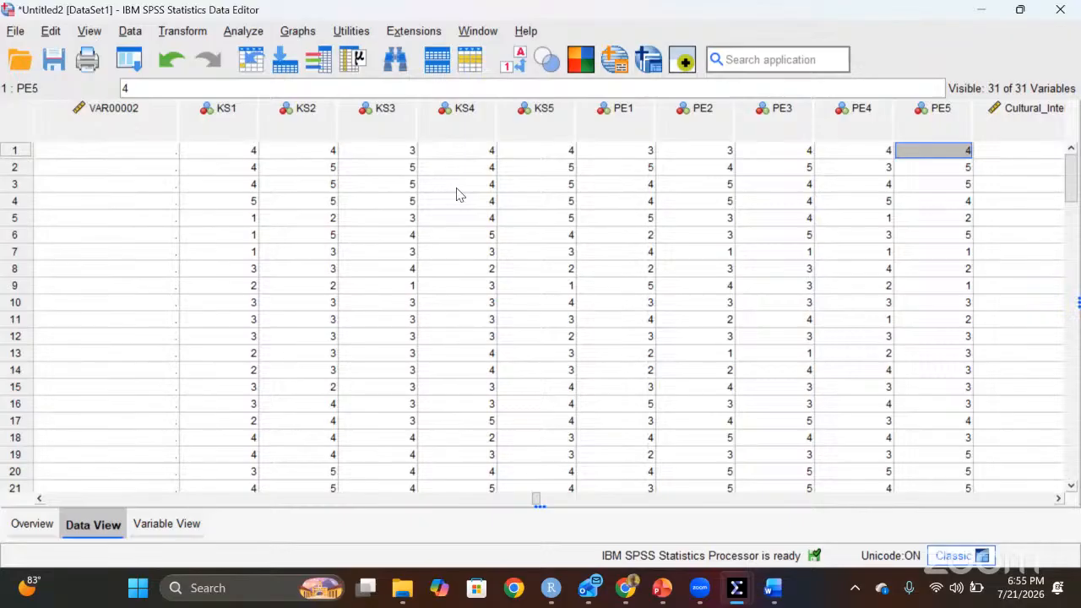
pyautogui.doubleClick(432, 114)
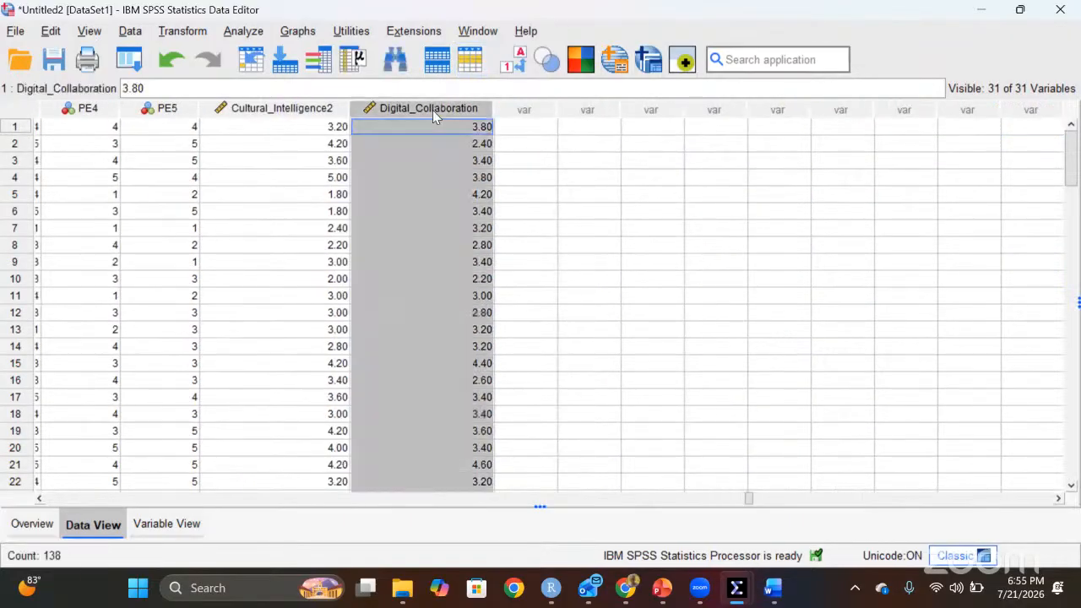
pyautogui.doubleClick(19, 103)
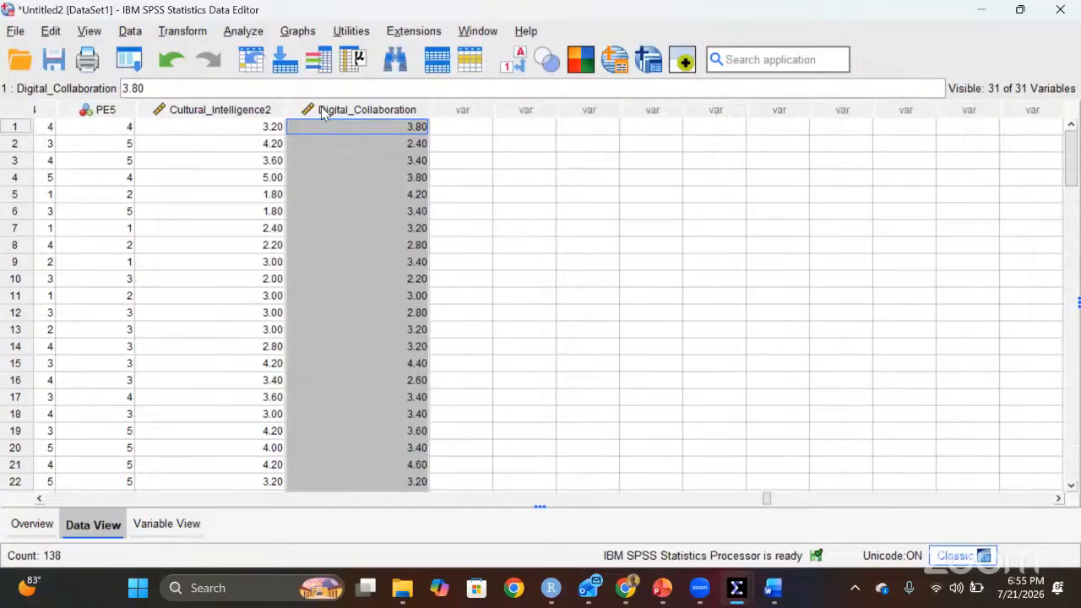
pyautogui.press('Delete')
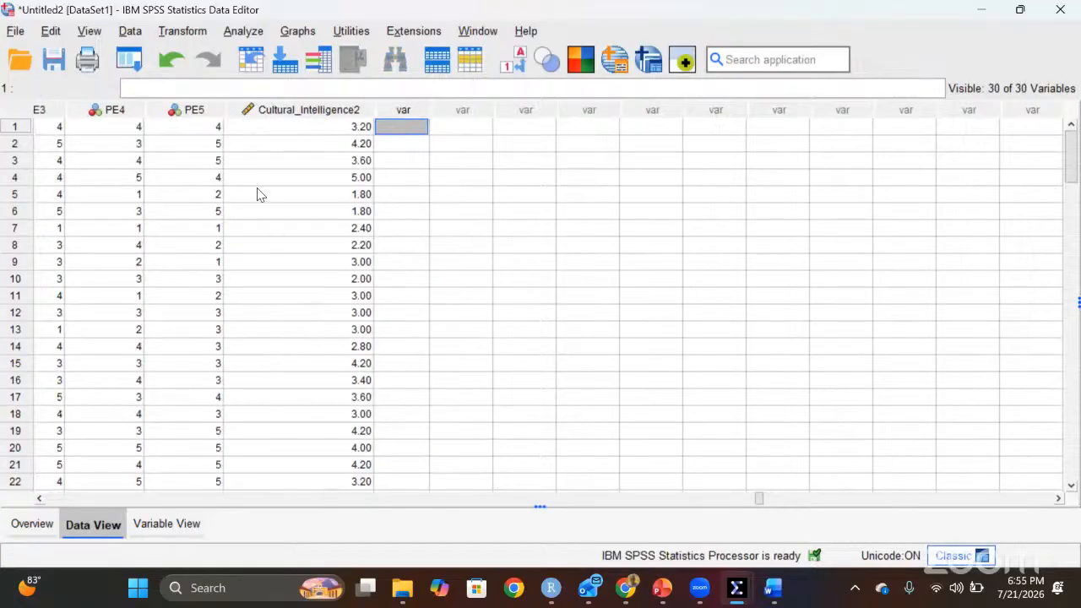
# - Paste the cut Digital_Collaboration variable over the empty VAR00002 column between DC5 and KS1
pyautogui.hotkey('ctrl', 'Home')
pyautogui.press('Left')
pyautogui.press('Left')
pyautogui.press('Left')
pyautogui.press('Left')
pyautogui.press('Left')
pyautogui.press('Left')
pyautogui.press('Left')
pyautogui.press('Left')
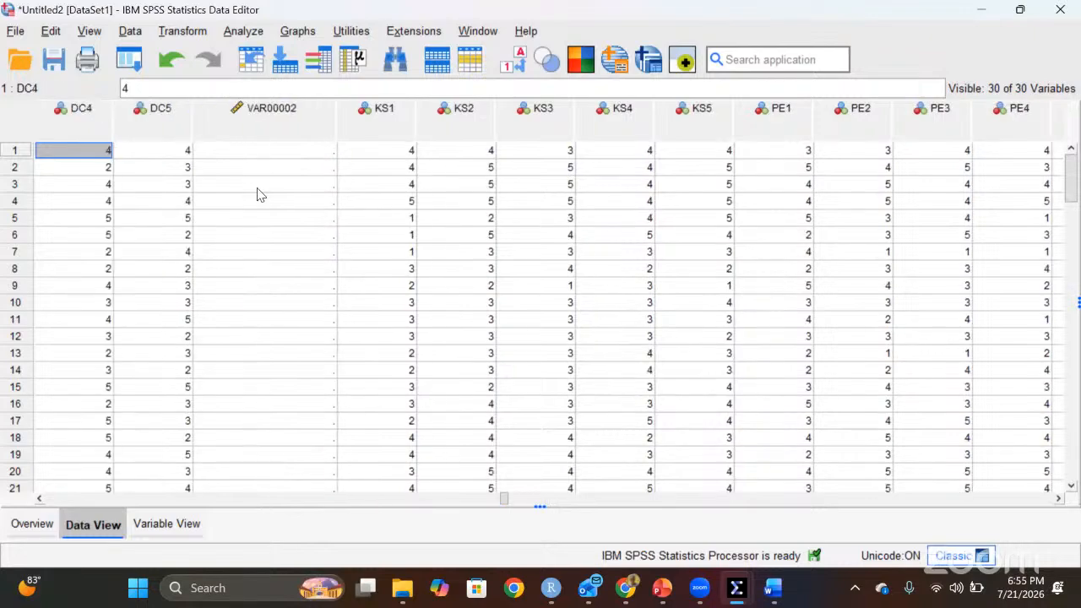
pyautogui.click(265, 113)
pyautogui.hotkey('ctrl', 'v')
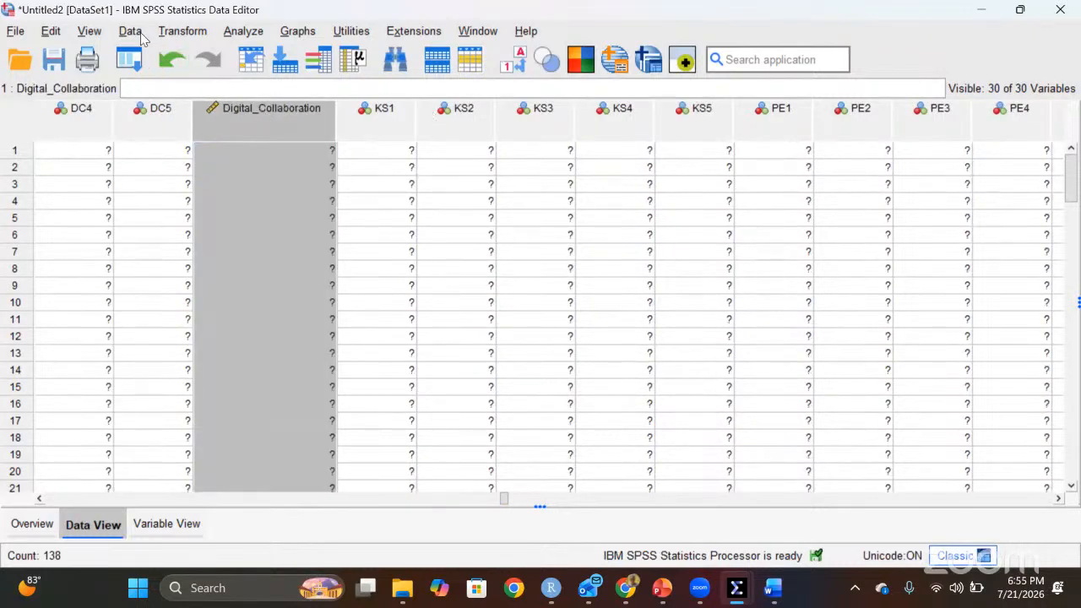
# - Change the Compute Variable expression to MEAN(KS1,KS2,KS3,KS4,KS5)
pyautogui.click(172, 34)
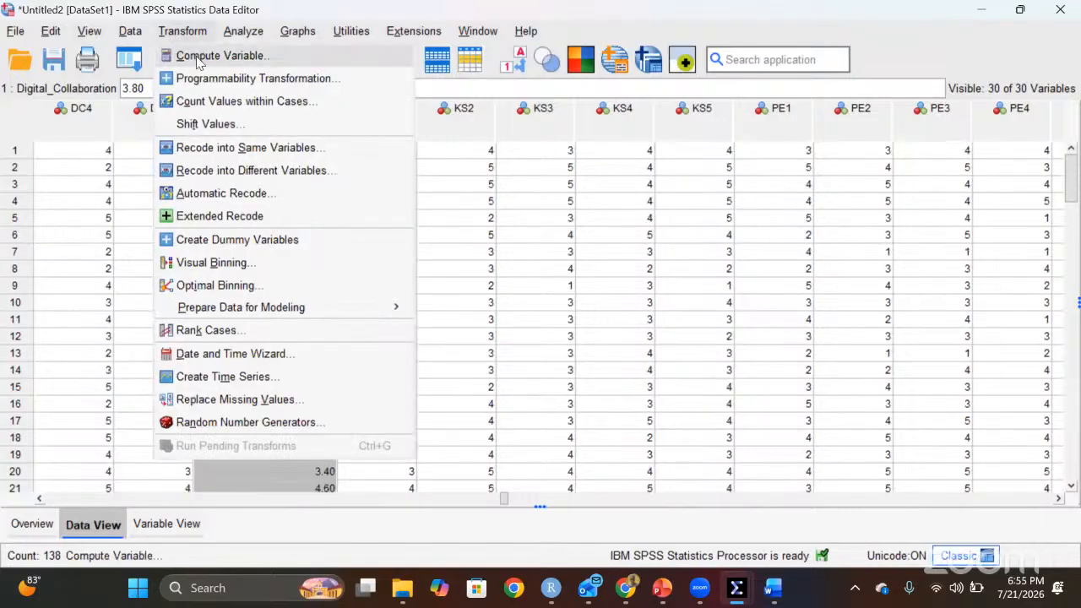
pyautogui.click(196, 54)
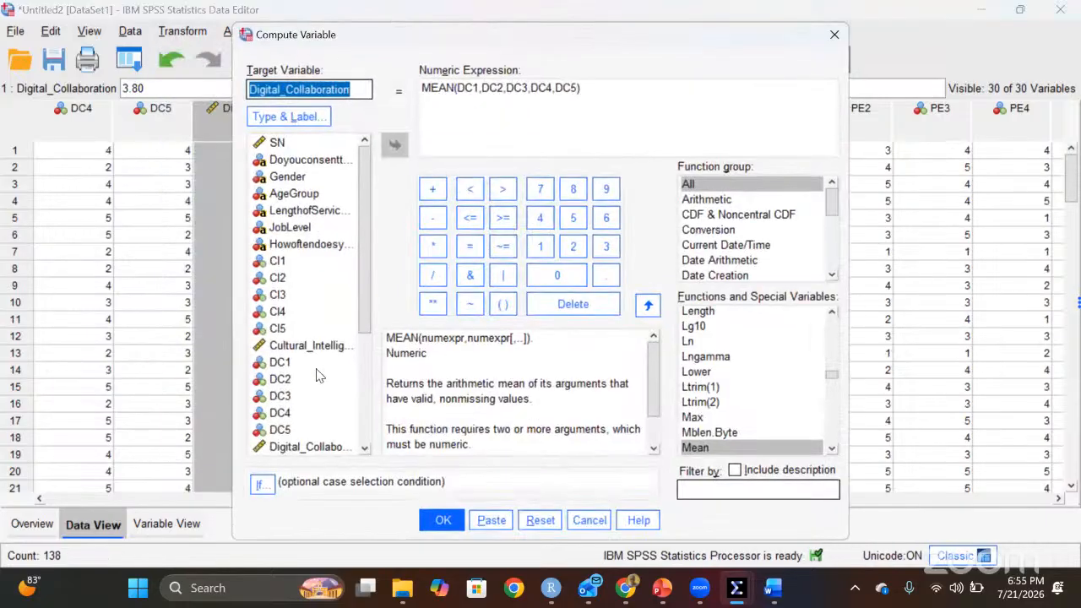
pyautogui.scroll(-3, 317, 375)
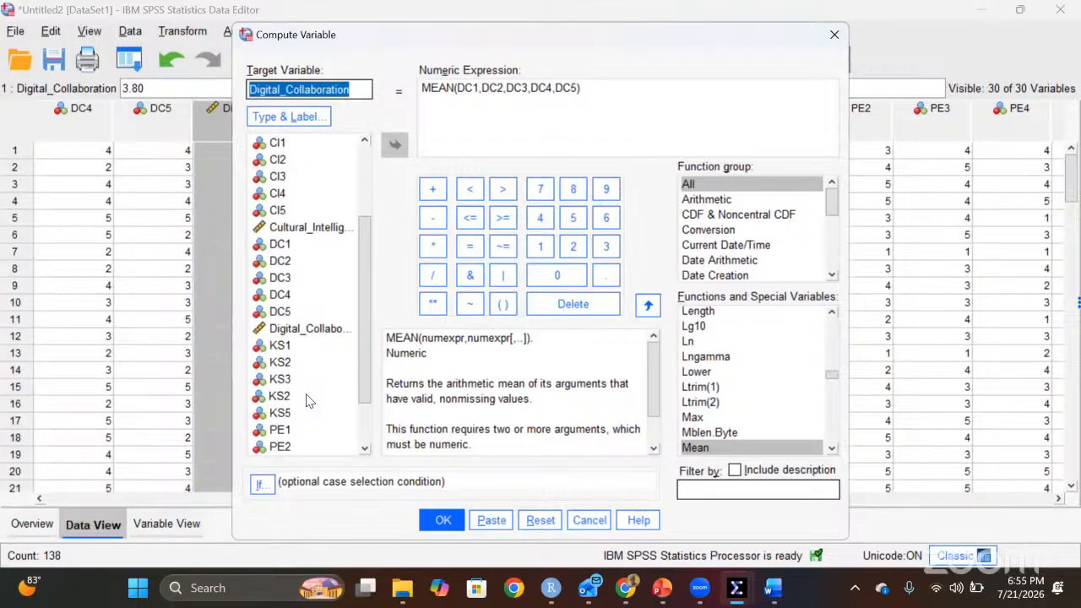
pyautogui.click(474, 88)
pyautogui.press('BackSpace')
pyautogui.press('BackSpace')
pyautogui.write('KS')
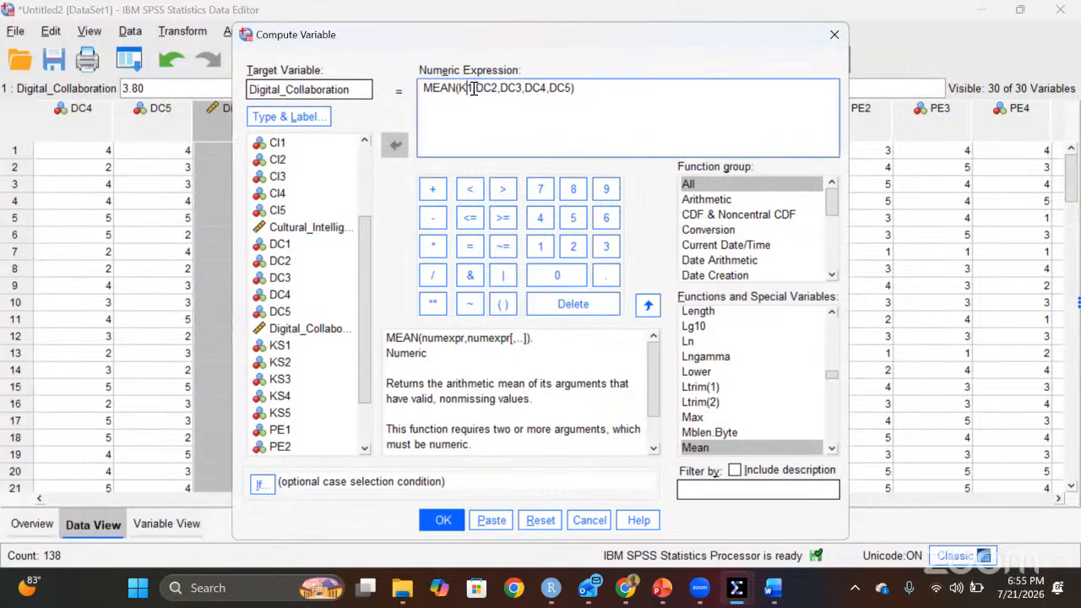
pyautogui.press('Right')
pyautogui.press('Right')
pyautogui.press('Delete')
pyautogui.press('Delete')
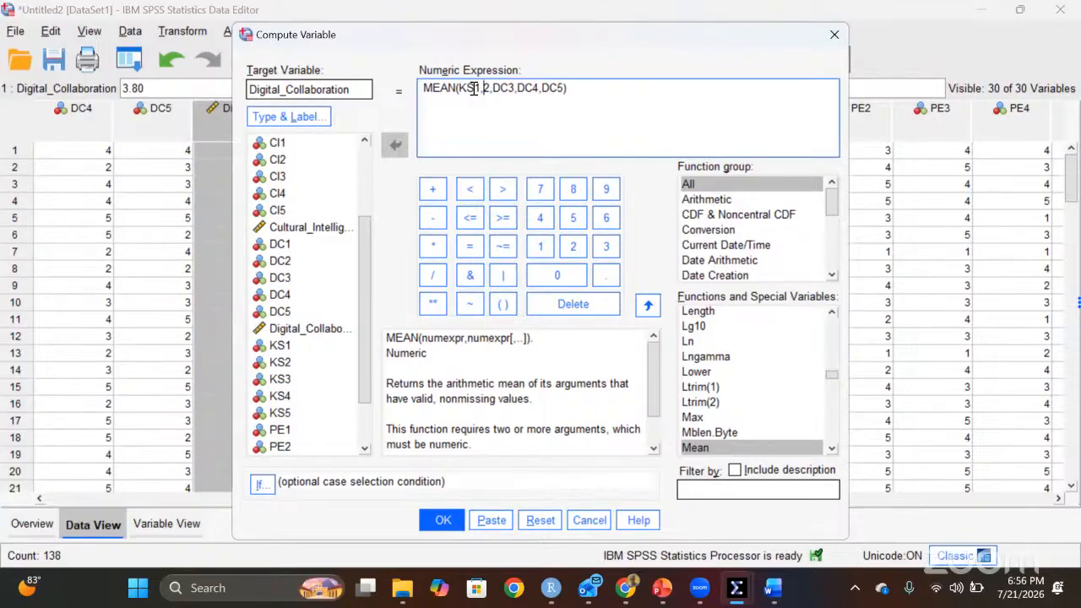
pyautogui.write('KS')
pyautogui.press('Right')
pyautogui.press('Right')
pyautogui.press('Delete')
pyautogui.press('Delete')
pyautogui.write('KS')
pyautogui.press('Right')
pyautogui.press('Right')
pyautogui.press('Delete')
pyautogui.press('Delete')
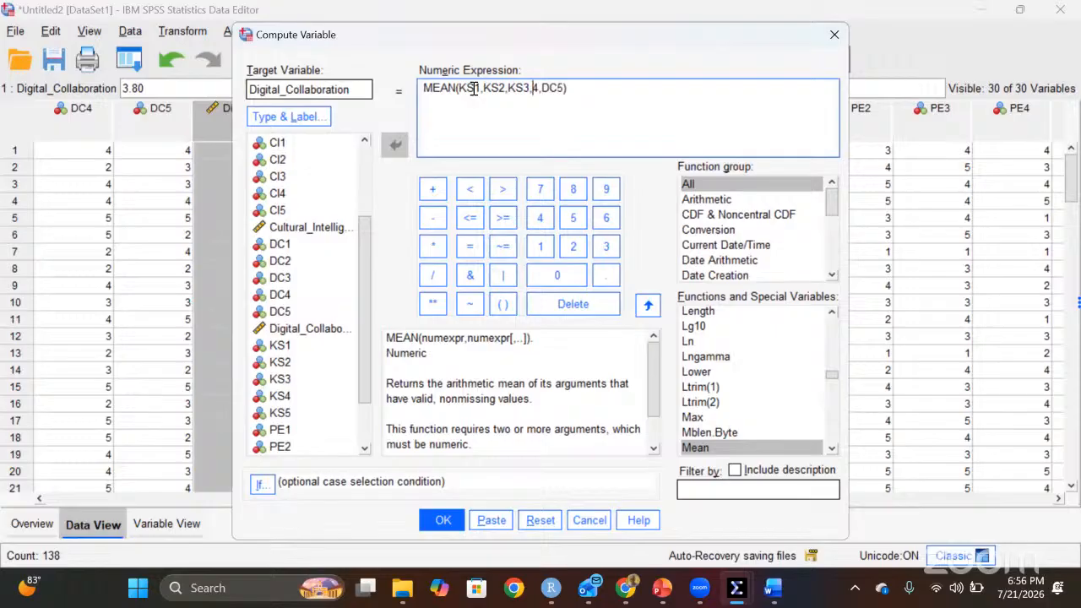
pyautogui.write('KS')
pyautogui.press('Right')
pyautogui.press('Right')
pyautogui.press('Delete')
pyautogui.press('BackSpace')
pyautogui.write('KS')
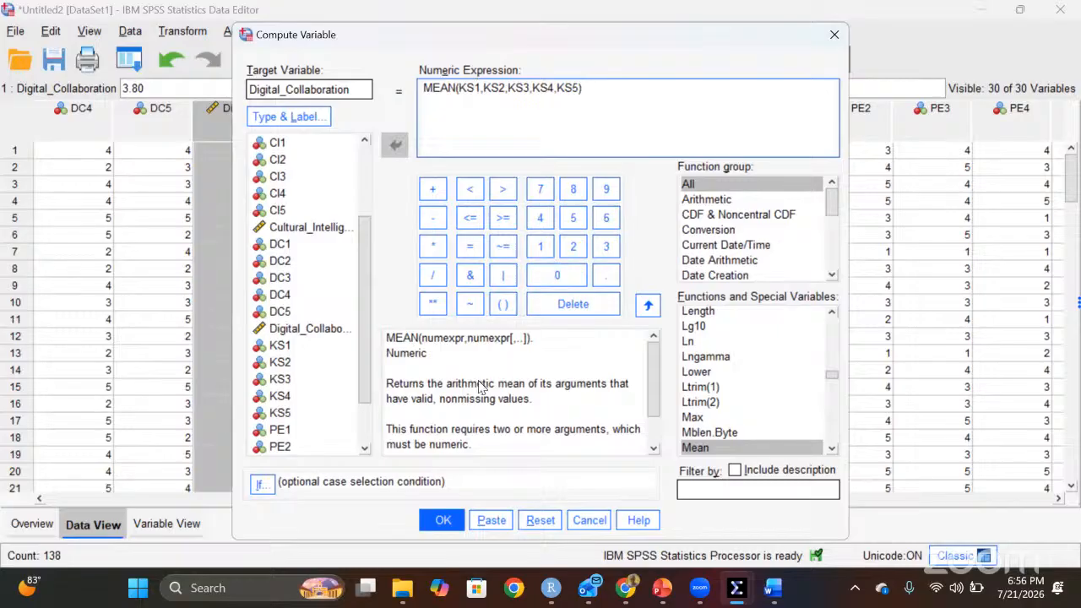
# - Decline overwriting Digital_Collaboration, set the target variable to Knowledge_sharing, and run the computation
pyautogui.click(442, 521)
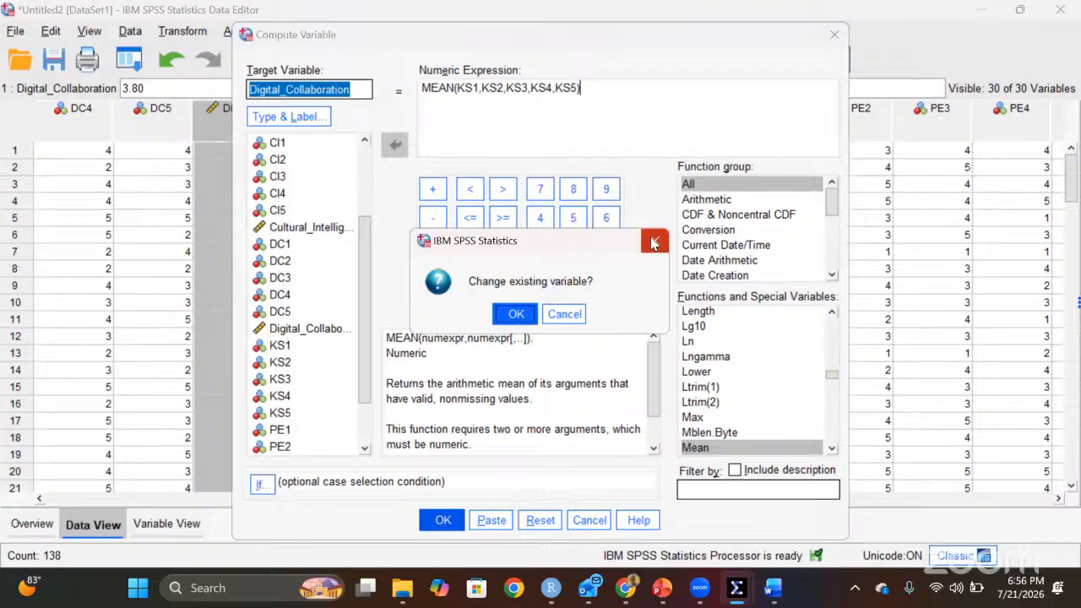
pyautogui.click(653, 243)
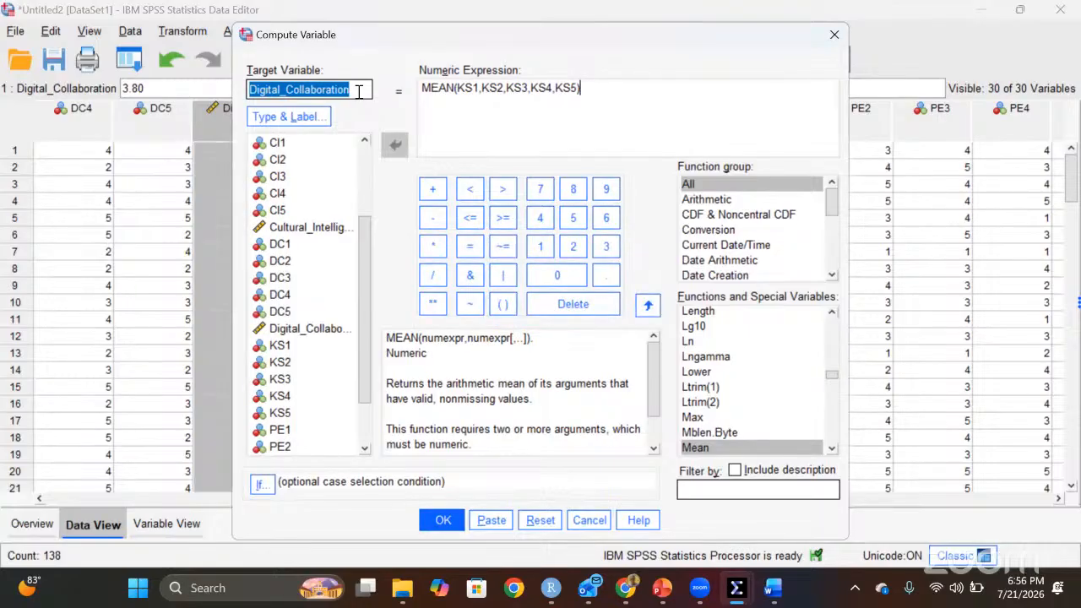
pyautogui.press('BackSpace')
pyautogui.write('Knowle')
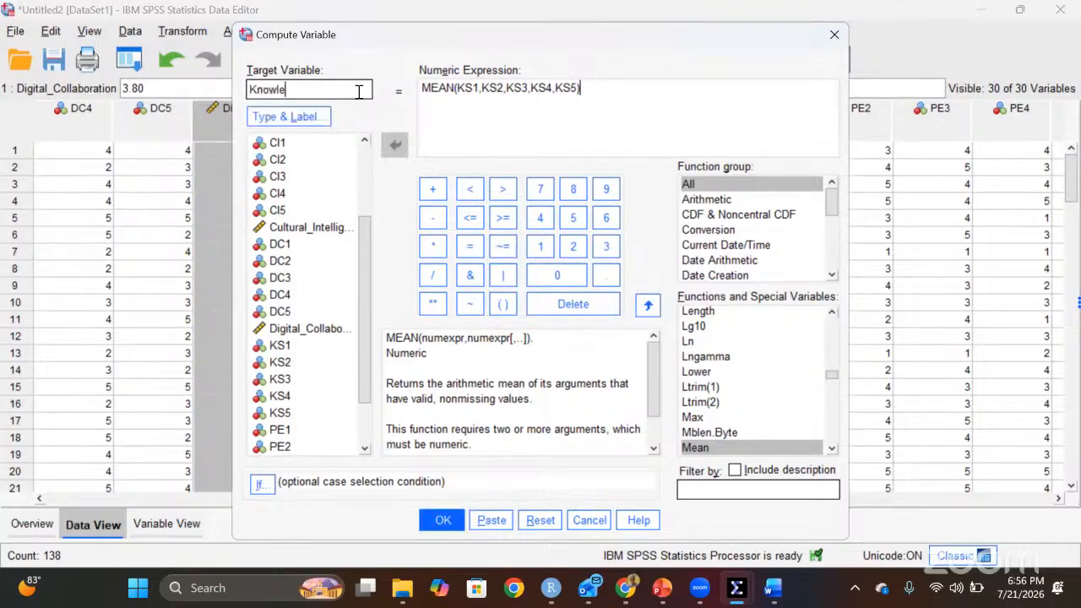
pyautogui.write('dge_sharing')
pyautogui.click(441, 521)
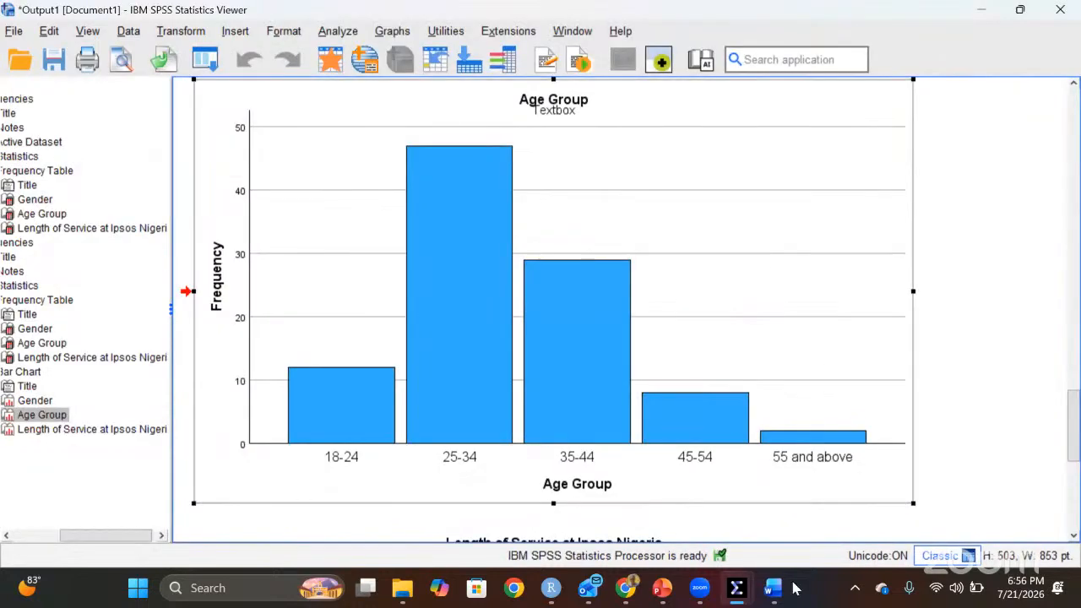
# - Return from the output to the Untitled2 dataset and locate the computed Knowledge_sharing variable after Cultural_Intelligence2
pyautogui.moveTo(736, 587)
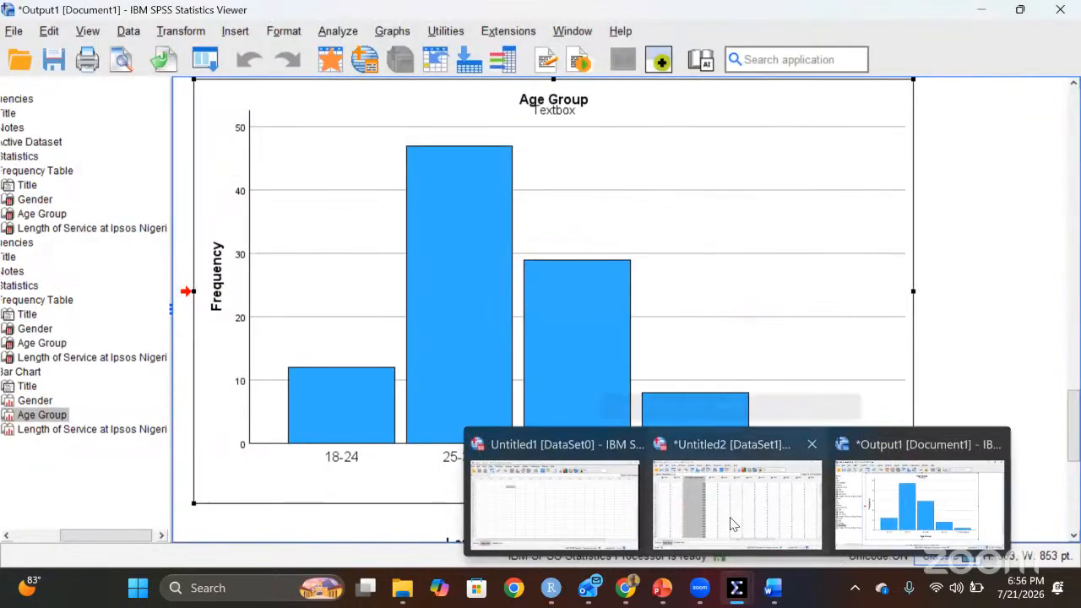
pyautogui.click(736, 524)
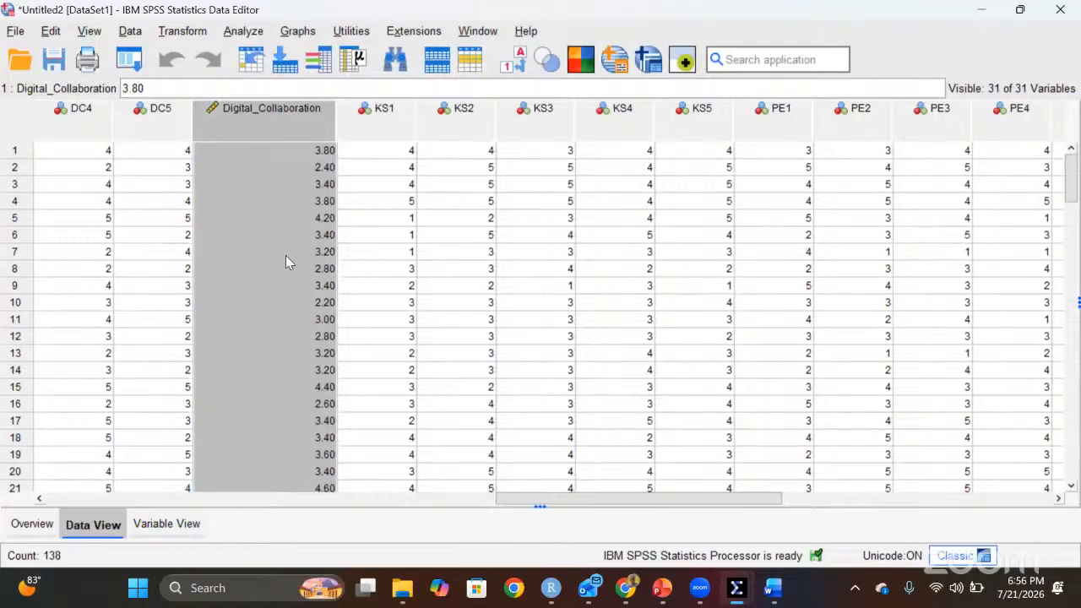
pyautogui.click(166, 525)
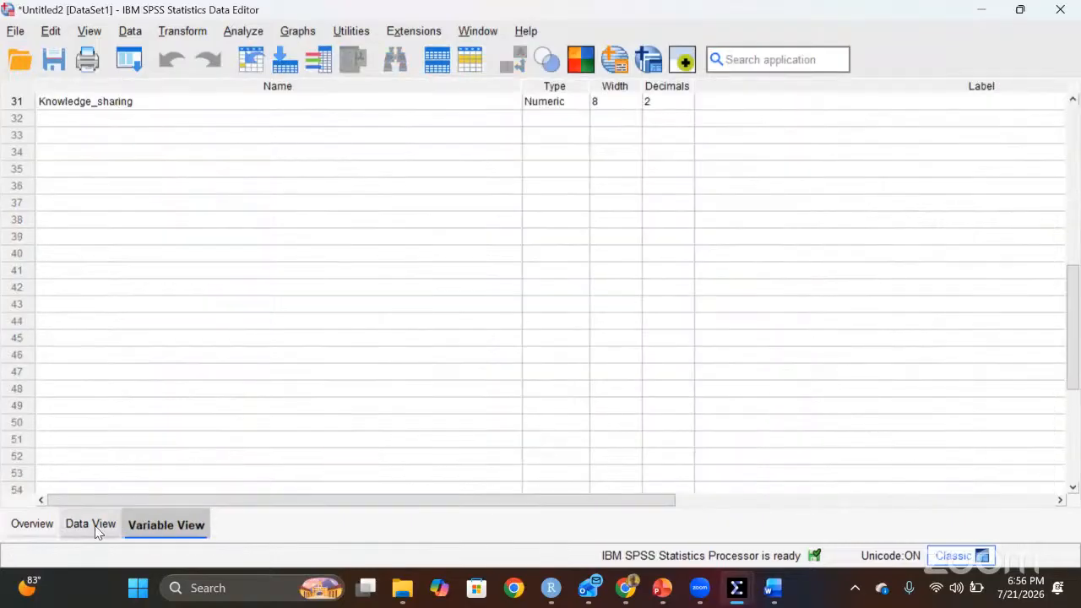
pyautogui.doubleClick(16, 102)
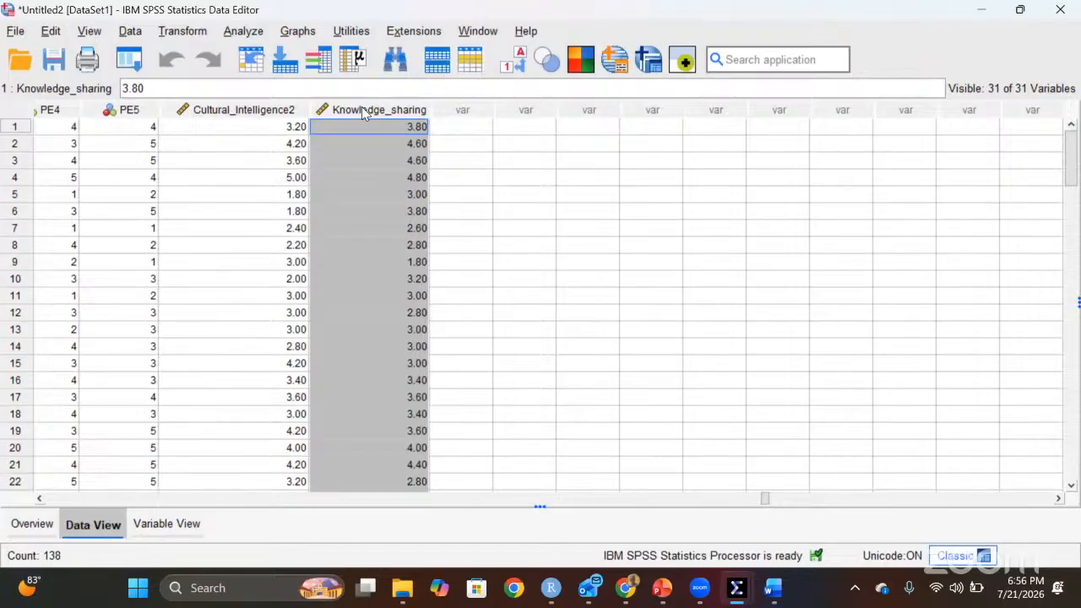
pyautogui.doubleClick(361, 110)
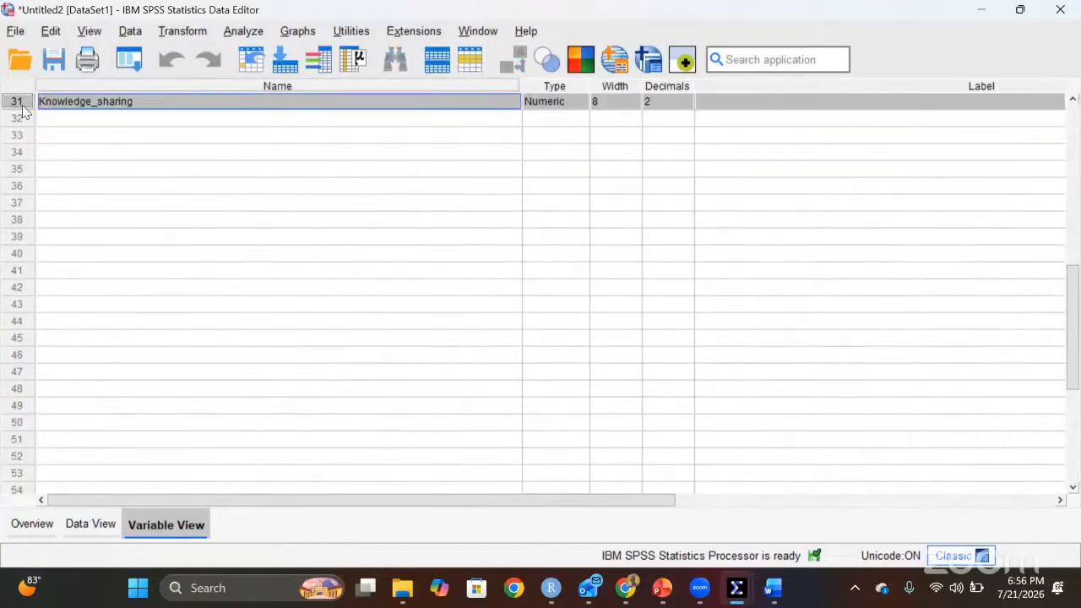
# - Cut the Knowledge_sharing variable from the end of the dataset and paste it into a new column inserted between KS5 and PE1
pyautogui.doubleClick(20, 106)
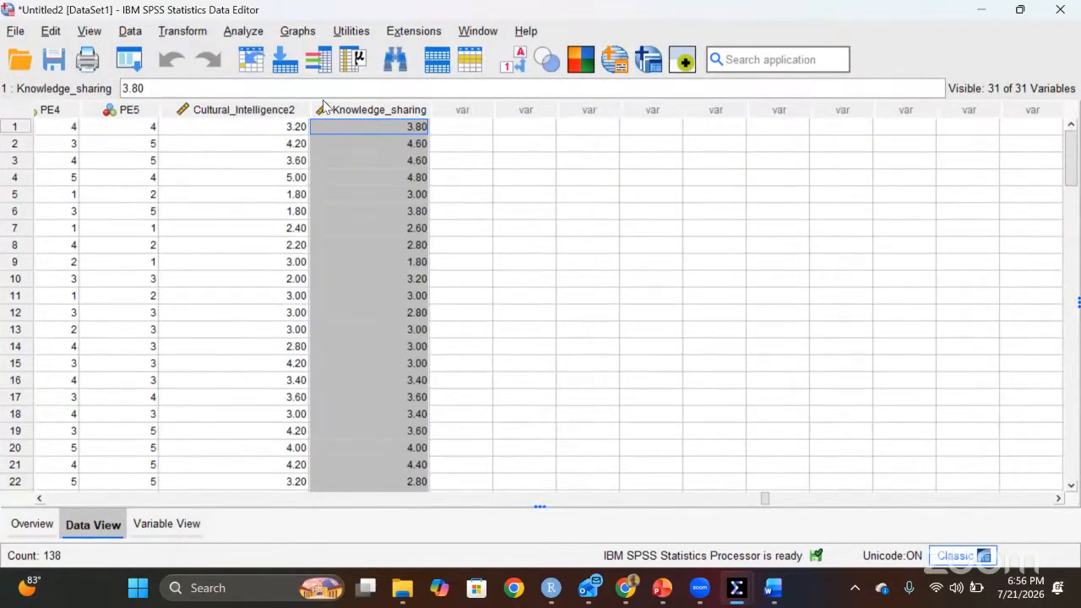
pyautogui.press('Delete')
pyautogui.press('Left')
pyautogui.press('Left')
pyautogui.press('Left')
pyautogui.press('Left')
pyautogui.press('Left')
pyautogui.press('Left')
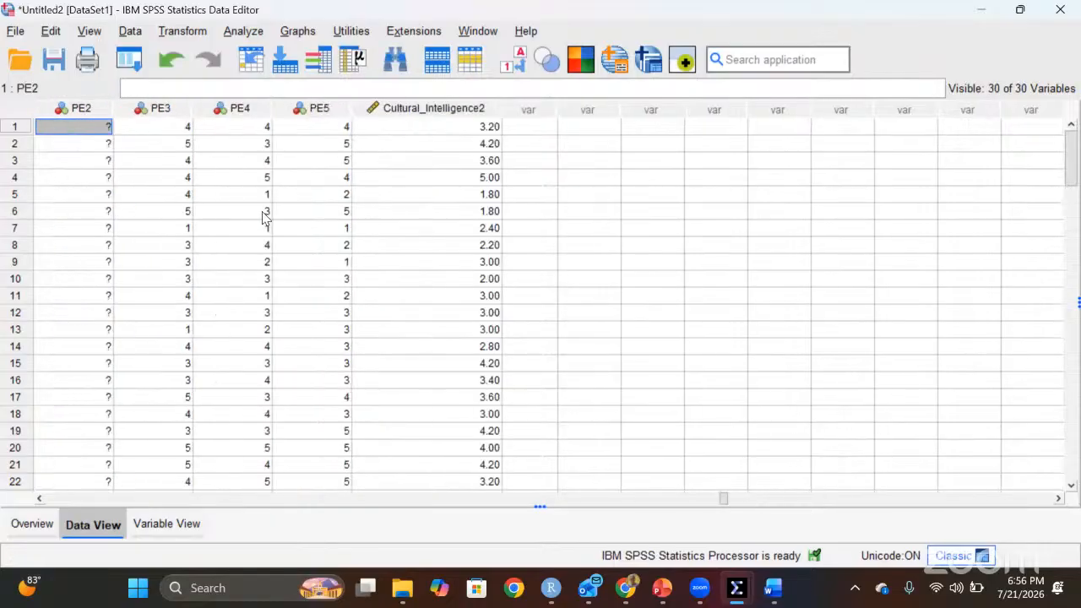
pyautogui.press('Left')
pyautogui.press('Left')
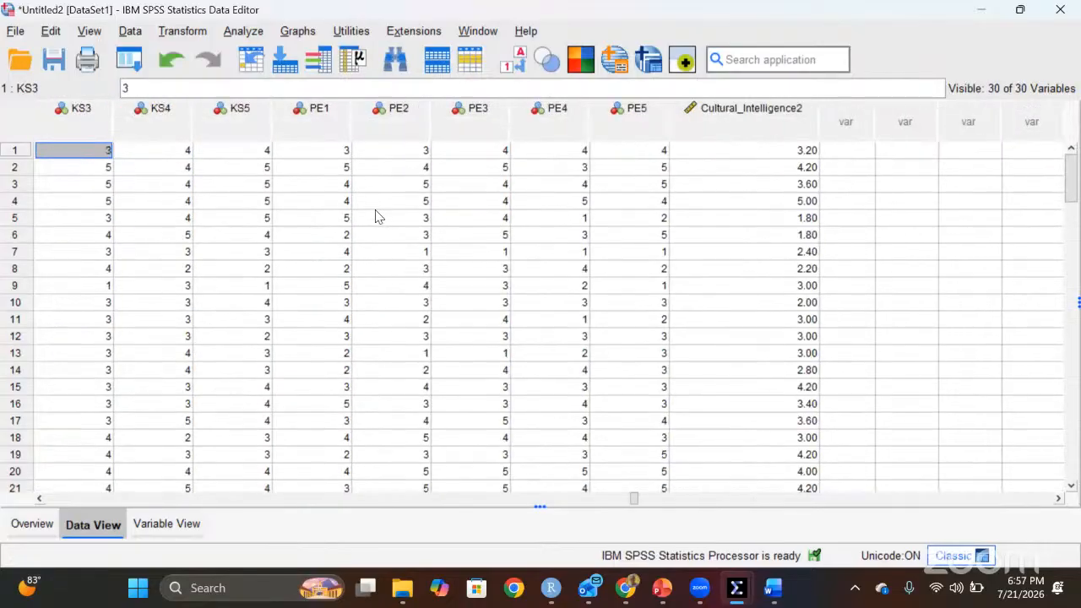
pyautogui.click(338, 127)
pyautogui.rightClick(338, 127)
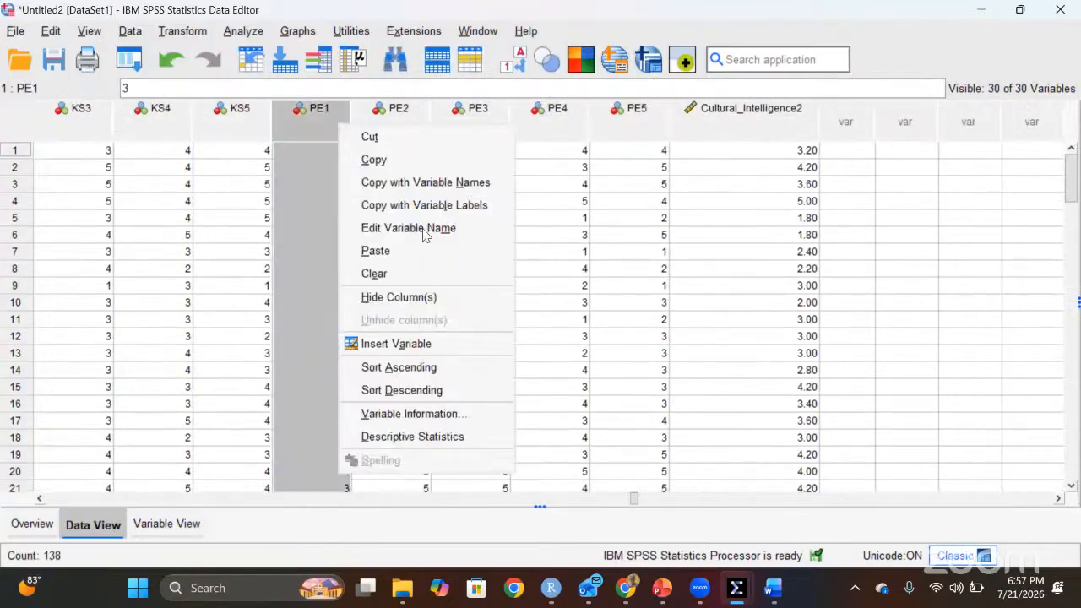
pyautogui.click(425, 343)
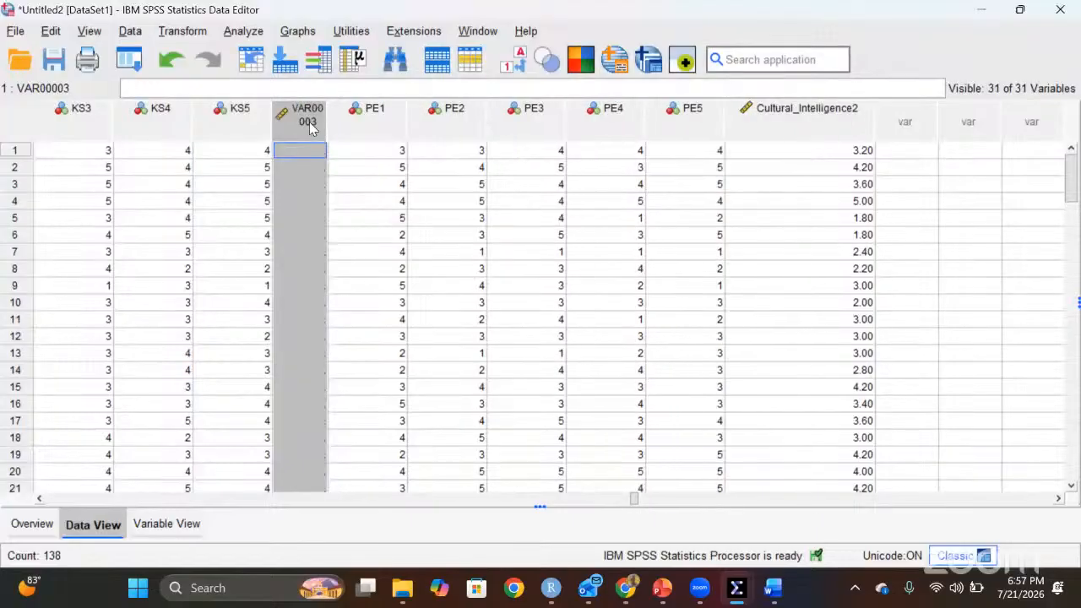
pyautogui.hotkey('ctrl', 'v')
pyautogui.click(435, 151)
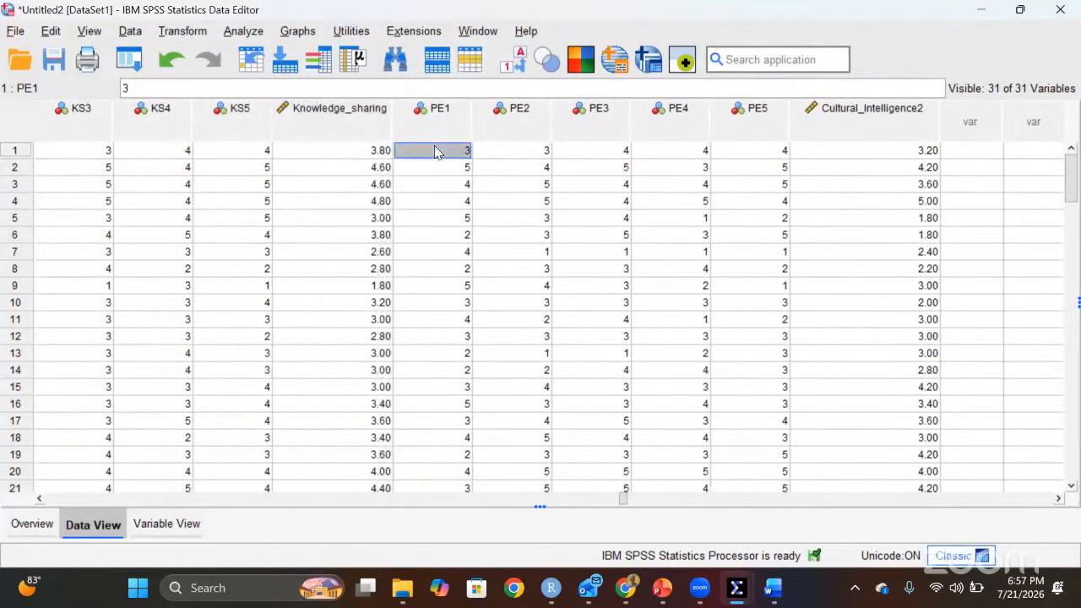
# - Start a new Compute Variable operation with Project_Effectiveness as the target variable
pyautogui.press('Right')
pyautogui.press('Right')
pyautogui.press('Right')
pyautogui.press('Right')
pyautogui.press('Right')
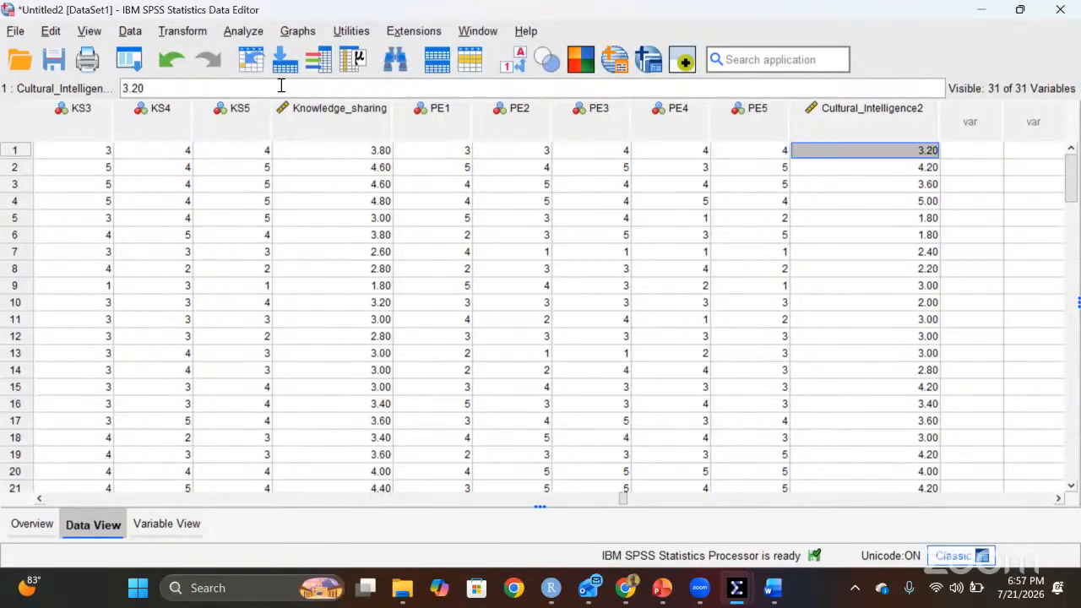
pyautogui.click(179, 33)
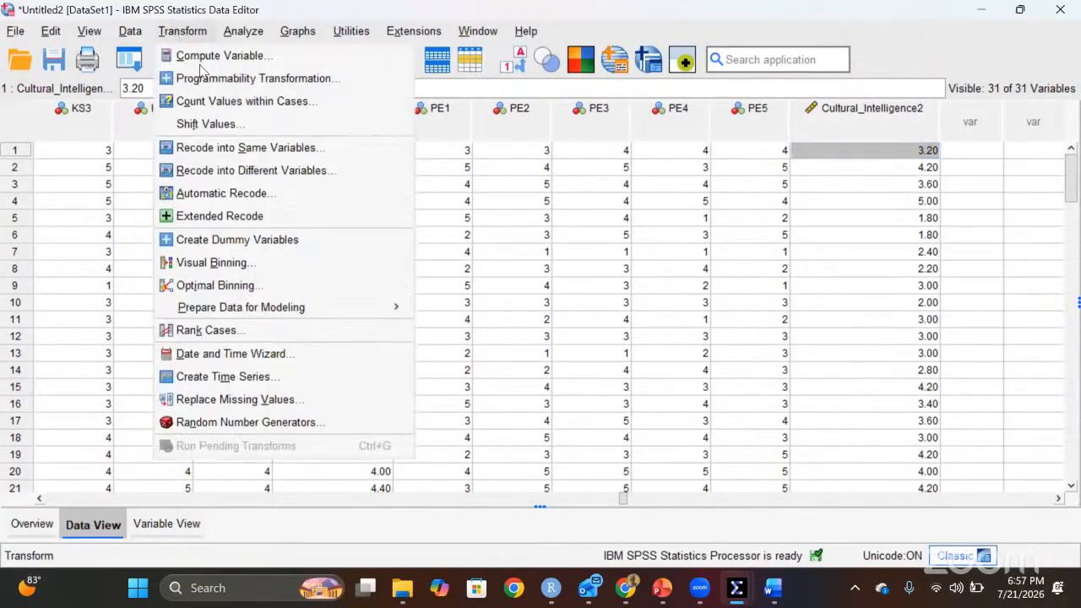
pyautogui.click(217, 53)
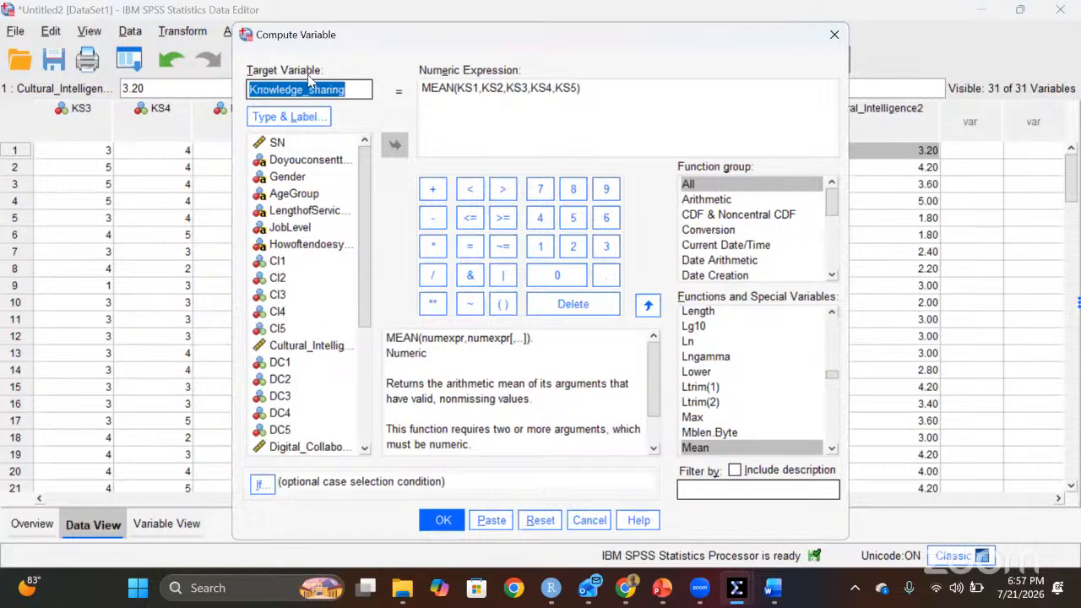
pyautogui.write('Project_Effectiveness')
# - Change the numeric expression to MEAN(PE1,PE2,PE3,PE4,PE5) and run the computation
pyautogui.doubleClick(469, 88)
pyautogui.write('PE1')
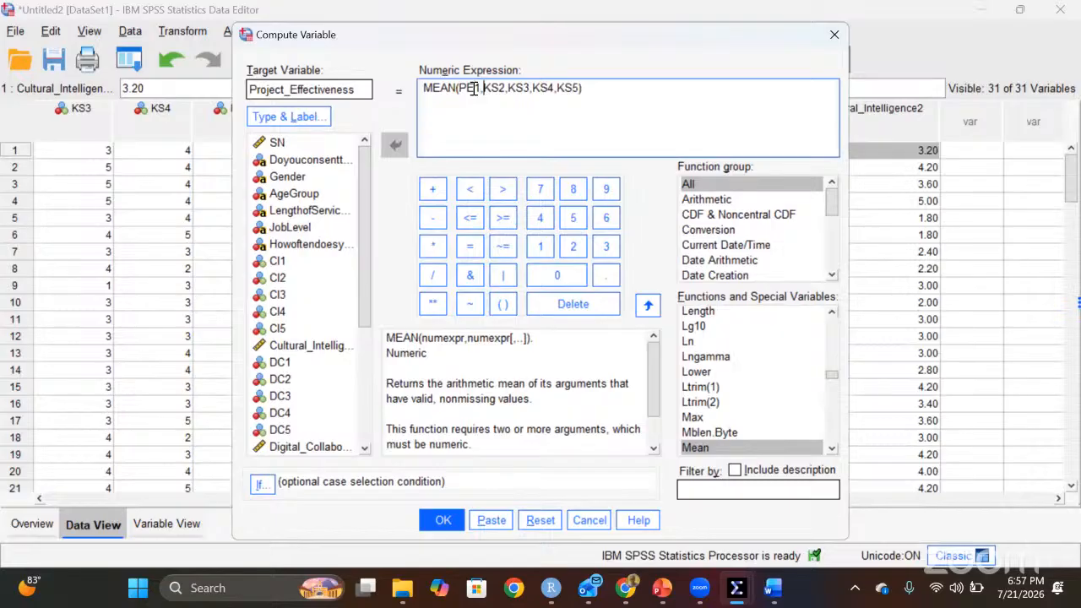
pyautogui.press('BackSpace')
pyautogui.press('BackSpace')
pyautogui.press('BackSpace')
pyautogui.write('PE2')
pyautogui.press('Delete')
pyautogui.press('Delete')
pyautogui.press('Delete')
pyautogui.write('PE3')
pyautogui.press('BackSpace')
pyautogui.press('BackSpace')
pyautogui.press('BackSpace')
pyautogui.write('PE4')
pyautogui.press('BackSpace')
pyautogui.press('BackSpace')
pyautogui.write('PE')
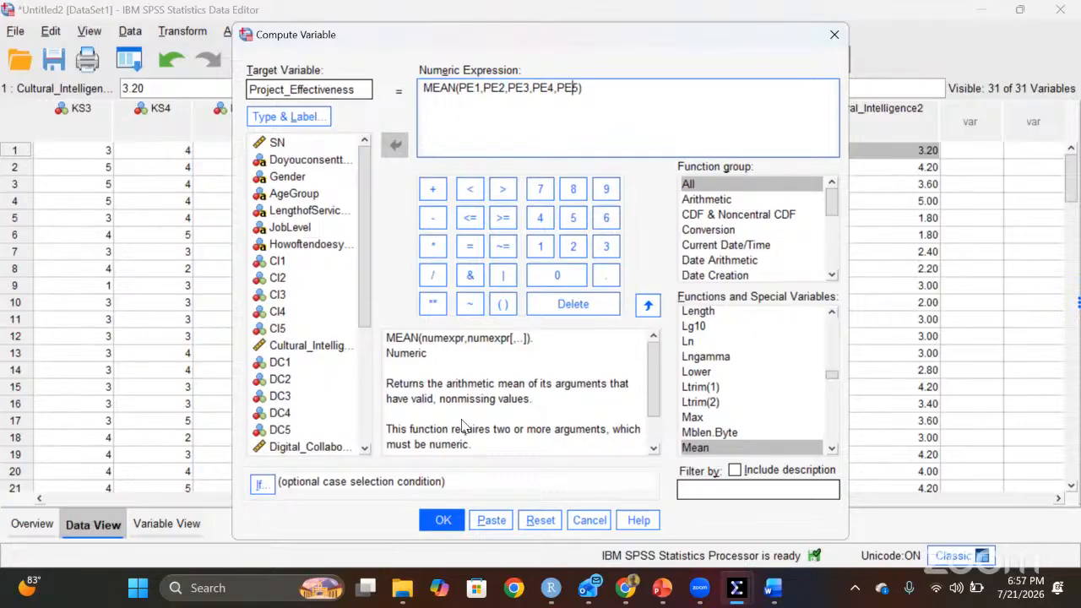
pyautogui.click(439, 521)
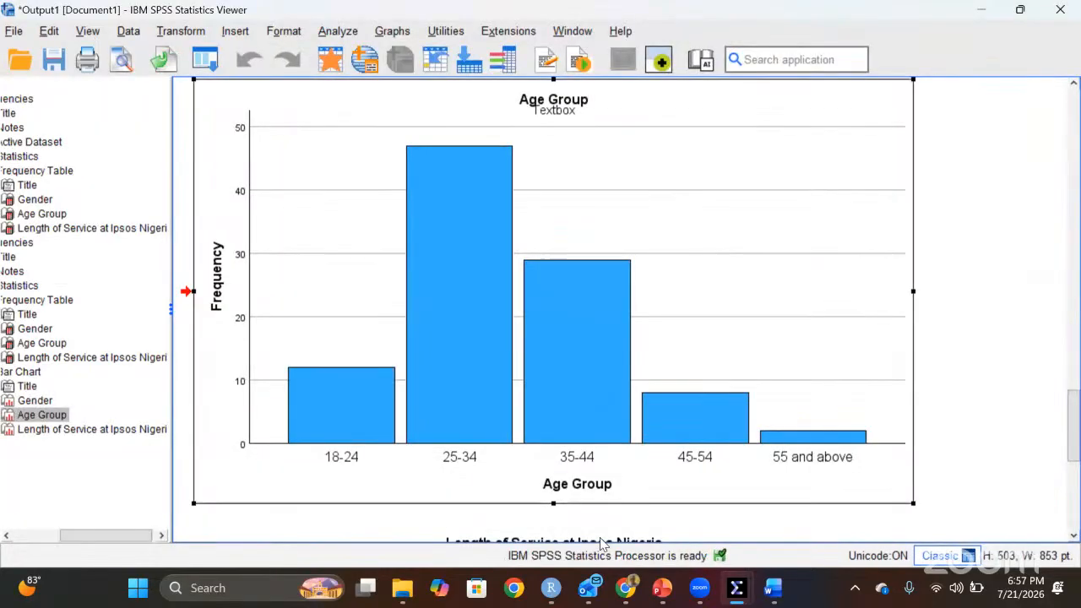
# - Return from the output to the Untitled2 dataset and go to the computed Project_Effectiveness column in the data
pyautogui.moveTo(740, 595)
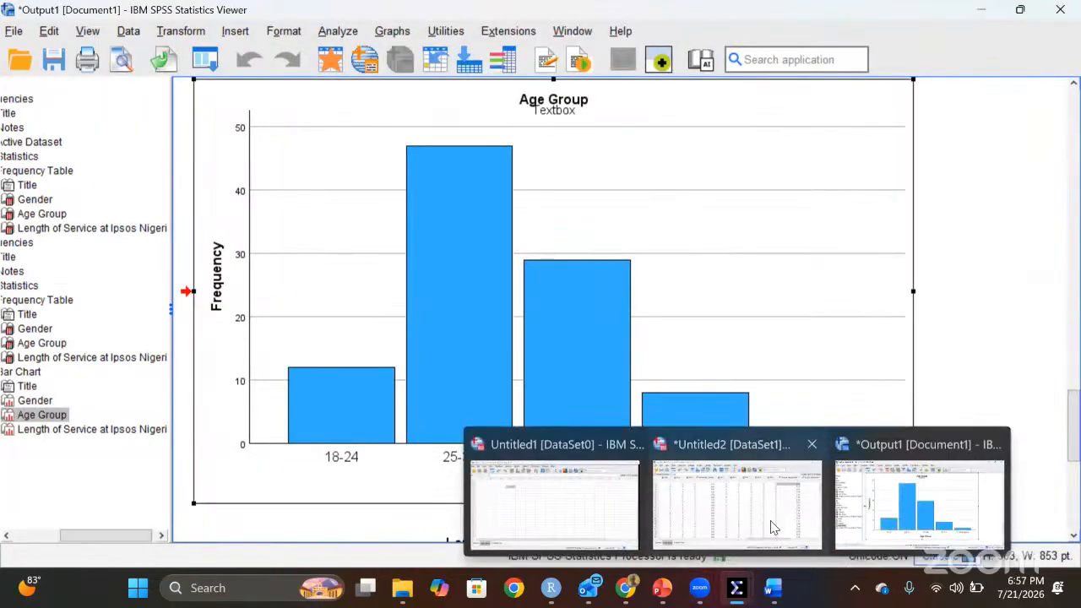
pyautogui.click(720, 521)
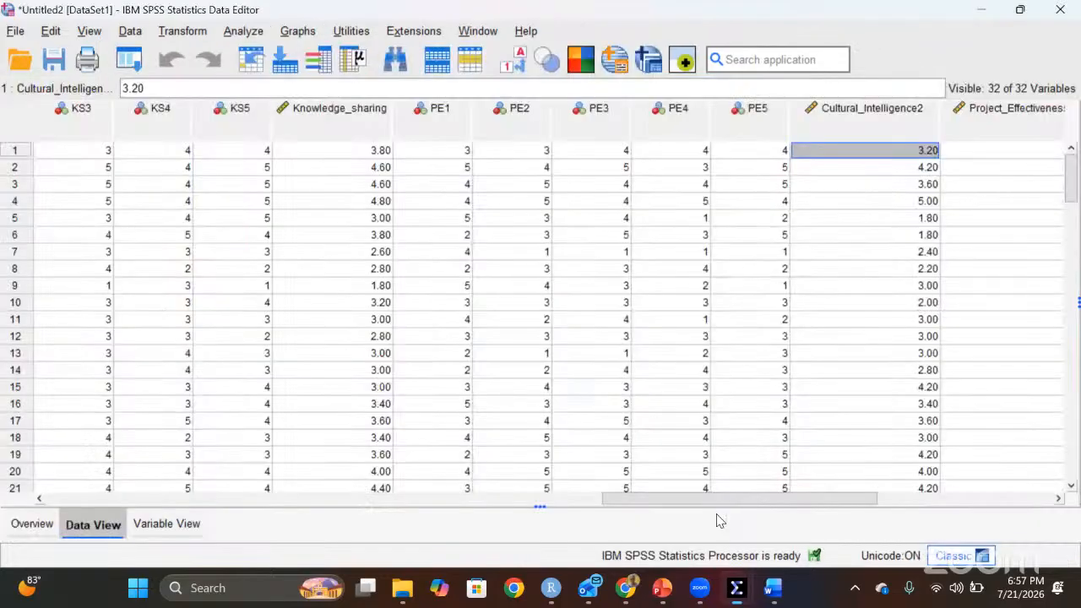
pyautogui.click(166, 523)
pyautogui.click(17, 119)
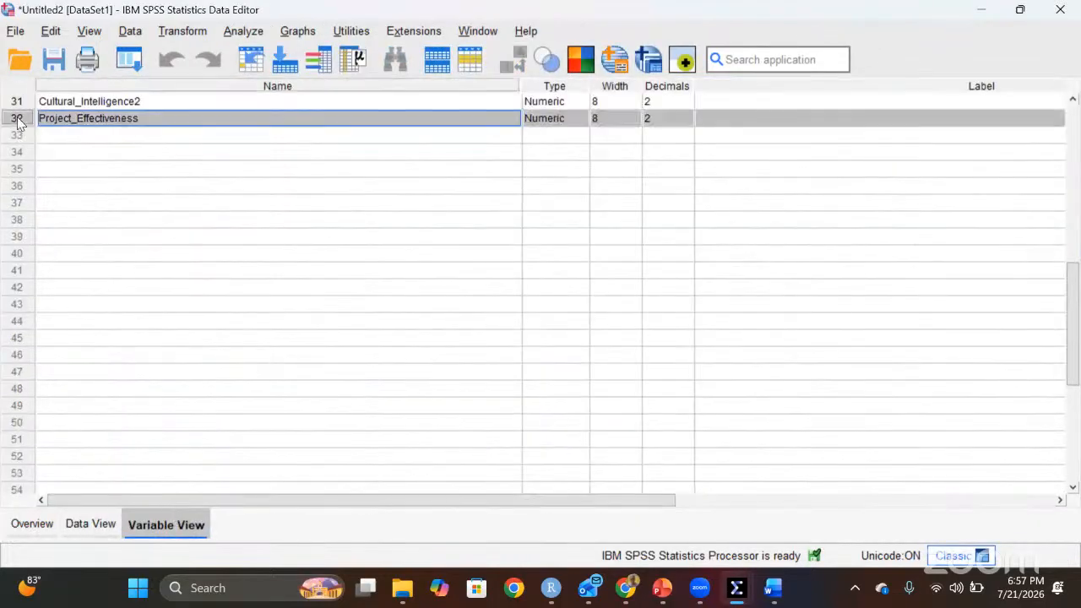
pyautogui.doubleClick(17, 118)
# - Delete the redundant Cultural_Intelligence2 variable so that Project_Effectiveness directly follows PE5
pyautogui.click(219, 110)
pyautogui.rightClick(240, 115)
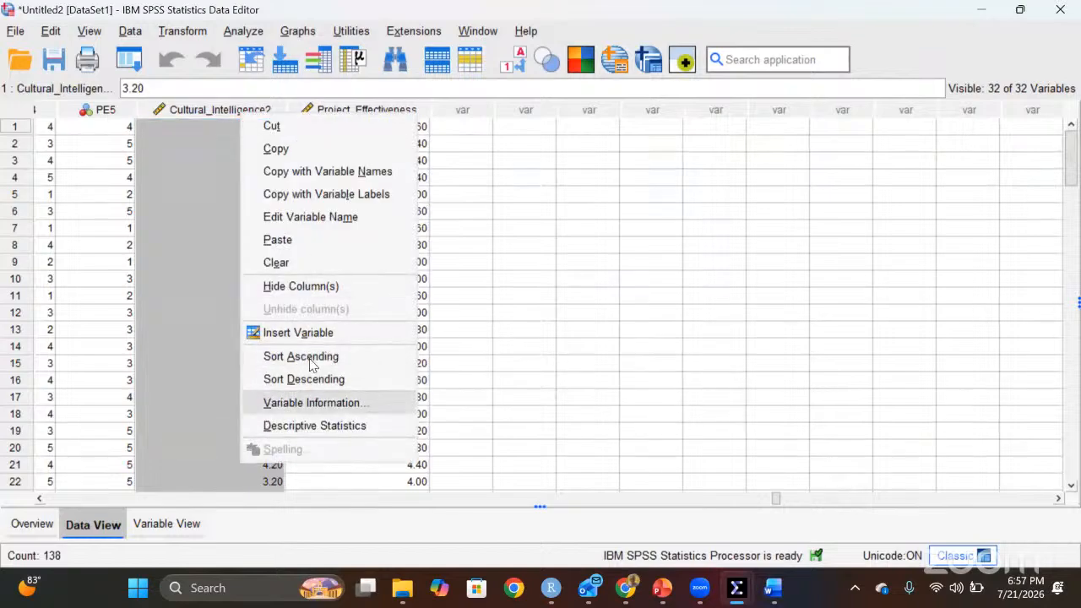
pyautogui.click(297, 267)
pyautogui.click(304, 186)
pyautogui.press('Up')
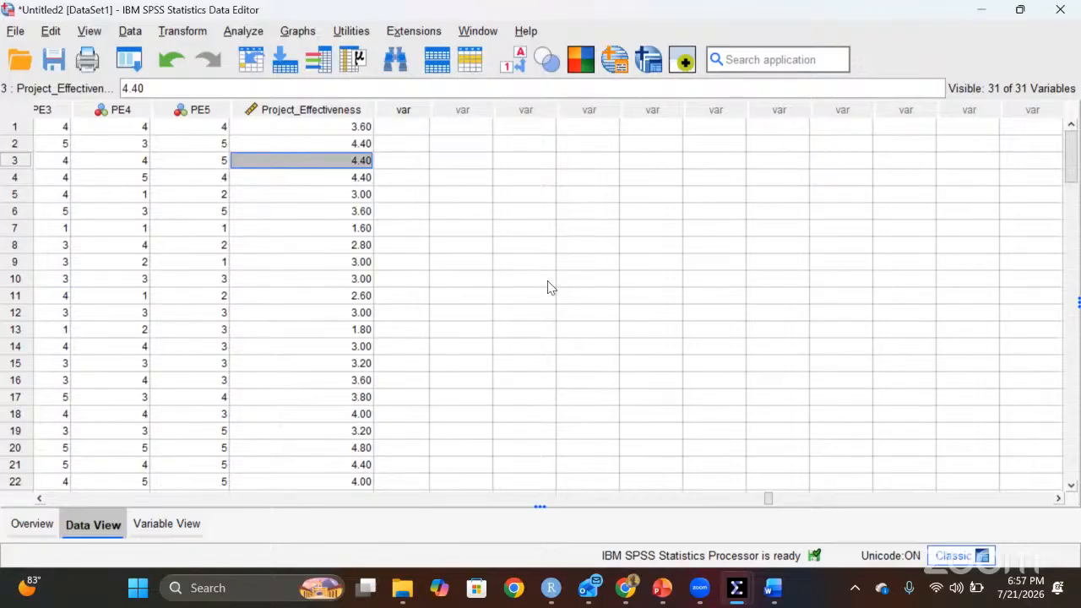
# - Review the columns from Cultural_Intelligence through Project_Effectiveness, checking that each composite sits directly after its construct's items
pyautogui.press('Left')
pyautogui.press('Left')
pyautogui.press('Left')
pyautogui.press('Left')
pyautogui.press('Left')
pyautogui.press('Left')
pyautogui.press('Left')
pyautogui.press('Left')
pyautogui.press('Left')
pyautogui.press('Left')
pyautogui.press('Left')
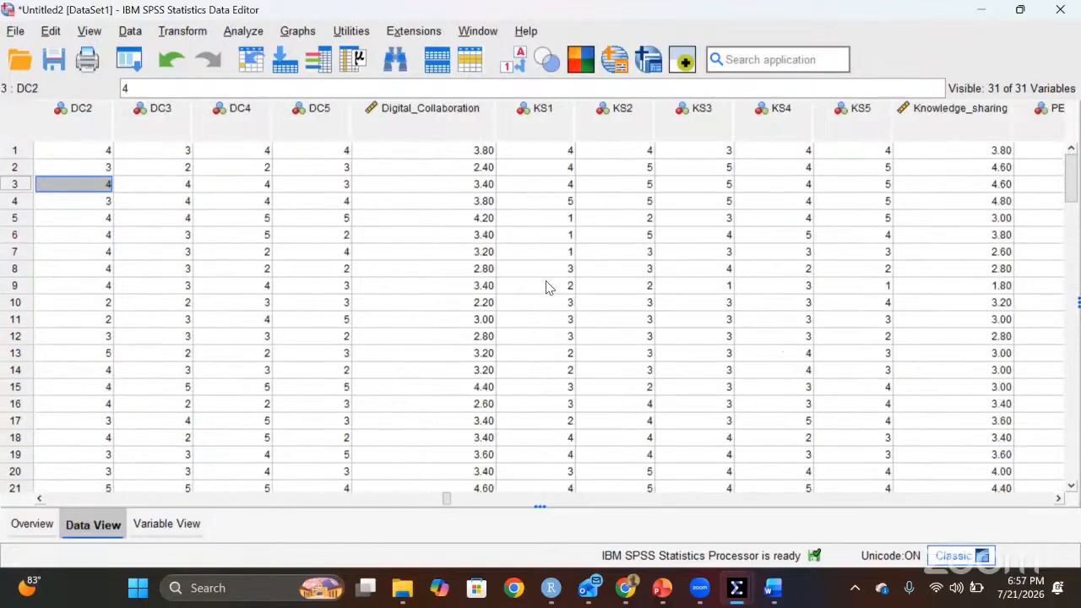
pyautogui.press('Left')
pyautogui.press('Left')
pyautogui.press('Left')
pyautogui.press('Left')
pyautogui.press('Left')
pyautogui.press('Left')
pyautogui.press('Left')
pyautogui.press('Right')
pyautogui.press('Right')
pyautogui.press('Right')
pyautogui.press('Right')
pyautogui.press('Right')
pyautogui.press('Right')
pyautogui.press('Right')
pyautogui.press('Right')
pyautogui.press('Right')
pyautogui.press('Right')
pyautogui.press('Right')
pyautogui.press('Right')
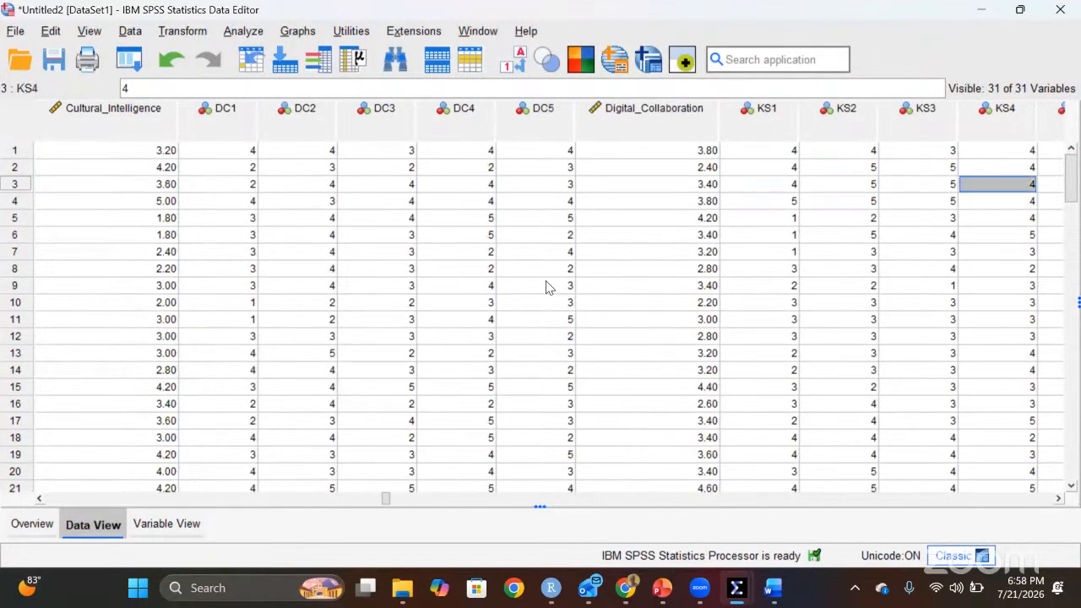
pyautogui.press('Right')
pyautogui.press('Right')
pyautogui.press('Right')
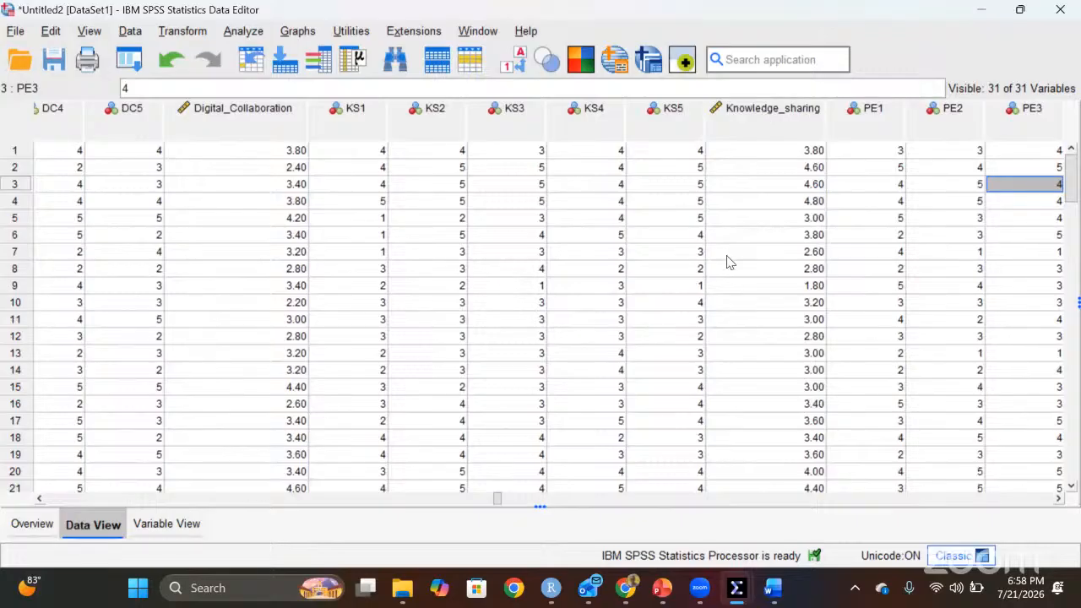
pyautogui.press('Right')
pyautogui.press('Right')
pyautogui.press('Right')
pyautogui.press('Right')
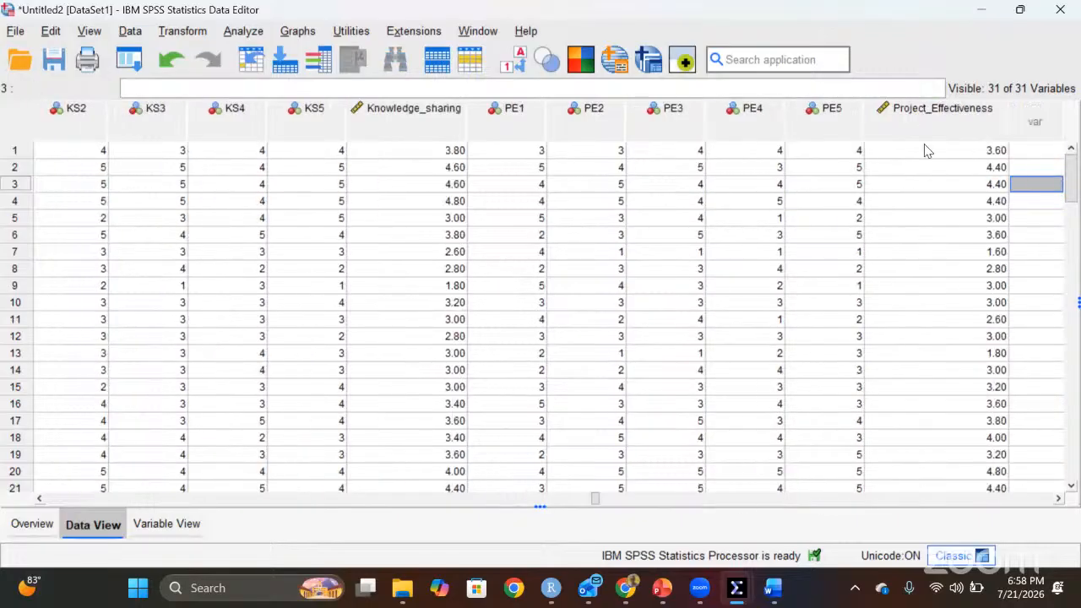
# - Examine the computed Project_Effectiveness and Knowledge_sharing scores alongside their item responses for the first few cases
pyautogui.click(929, 150)
pyautogui.click(915, 167)
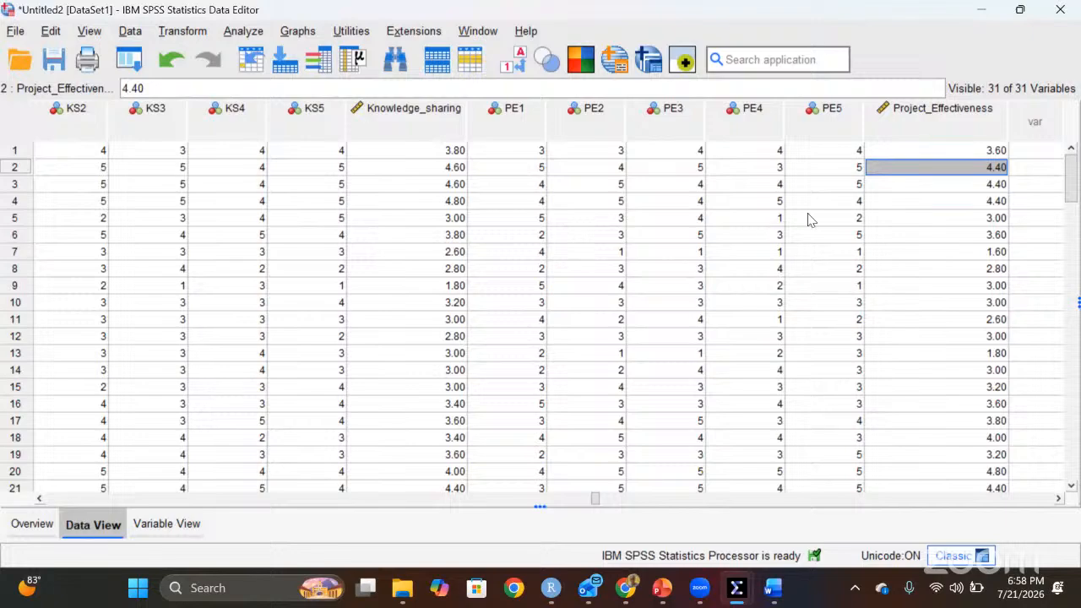
pyautogui.click(896, 188)
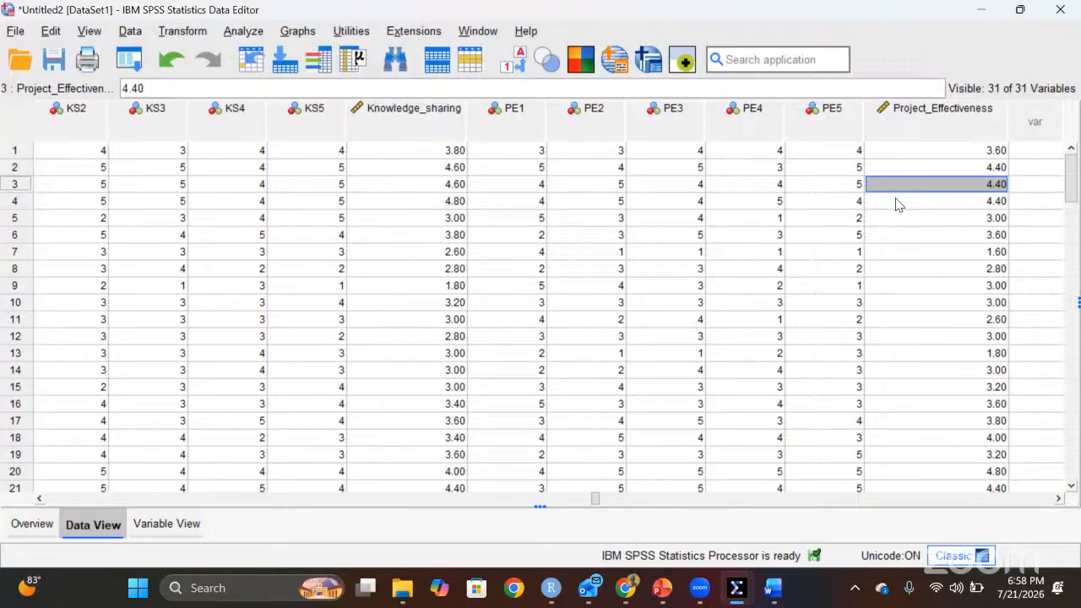
pyautogui.click(897, 204)
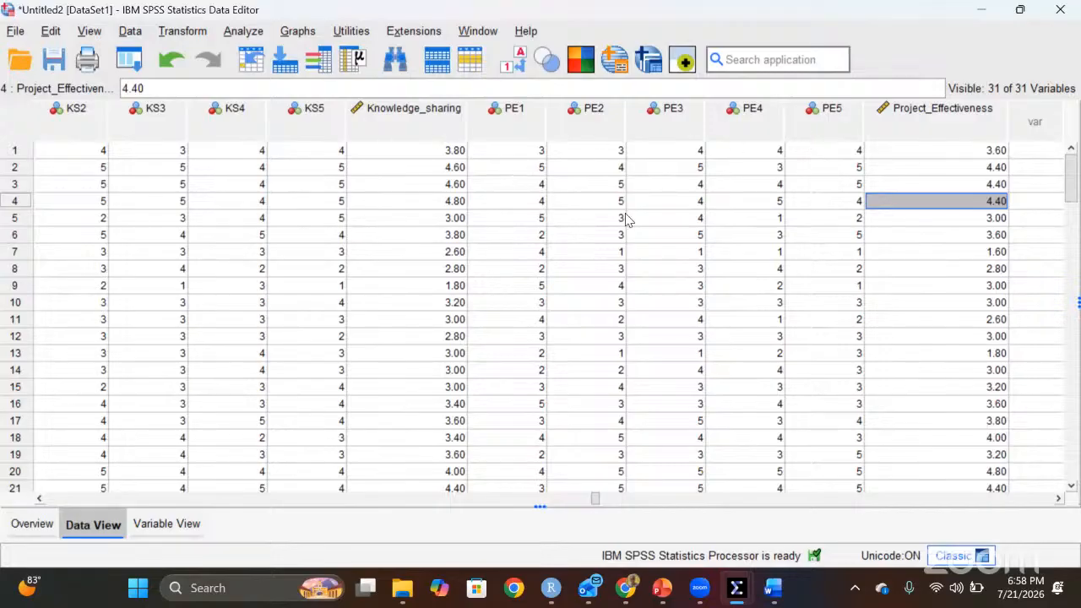
pyautogui.click(241, 31)
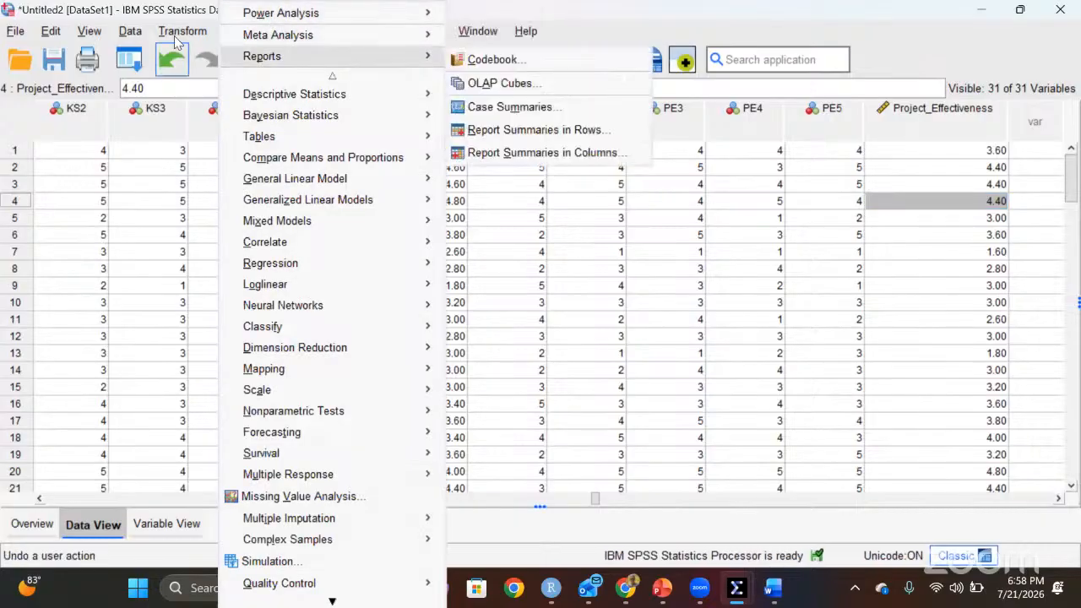
pyautogui.click(152, 169)
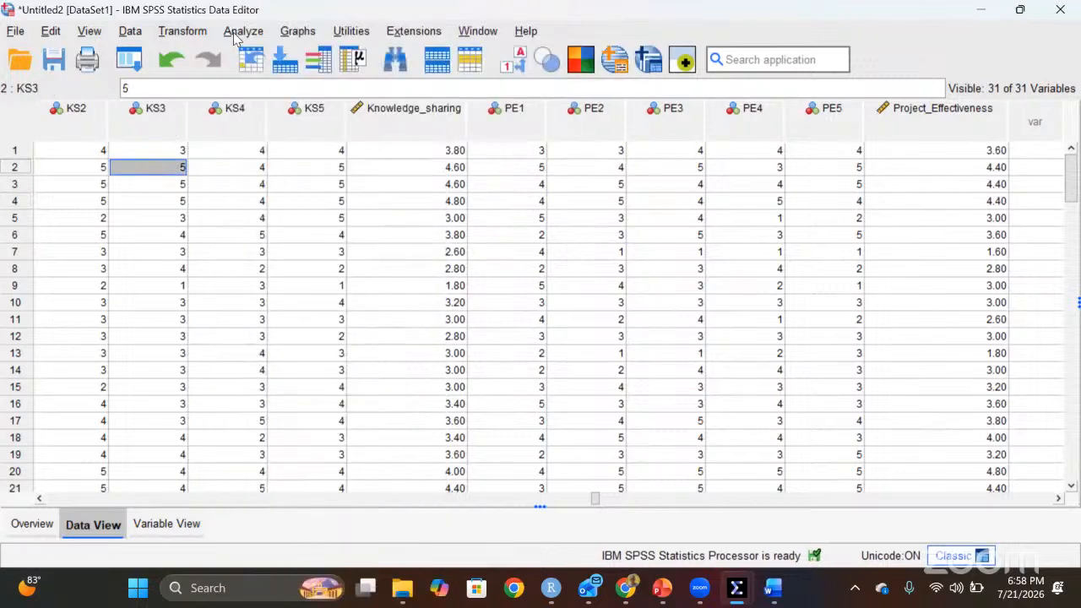
pyautogui.click(351, 169)
pyautogui.press('Right')
pyautogui.press('Left')
pyautogui.press('Up')
pyautogui.press('Down')
pyautogui.press('Up')
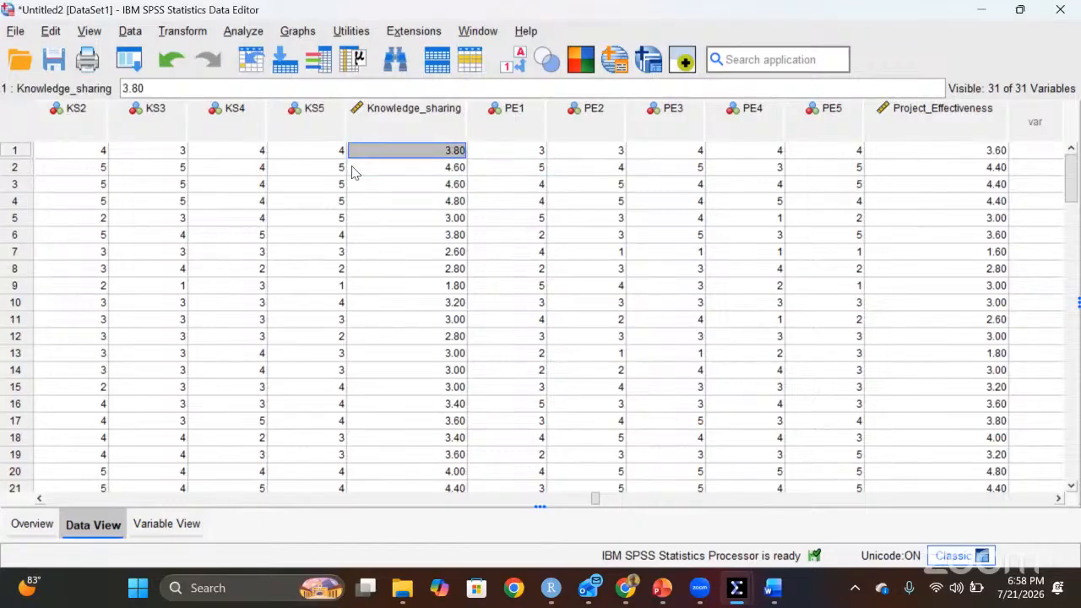
pyautogui.press('Left')
pyautogui.press('Left')
pyautogui.press('Left')
pyautogui.press('Left')
pyautogui.press('Left')
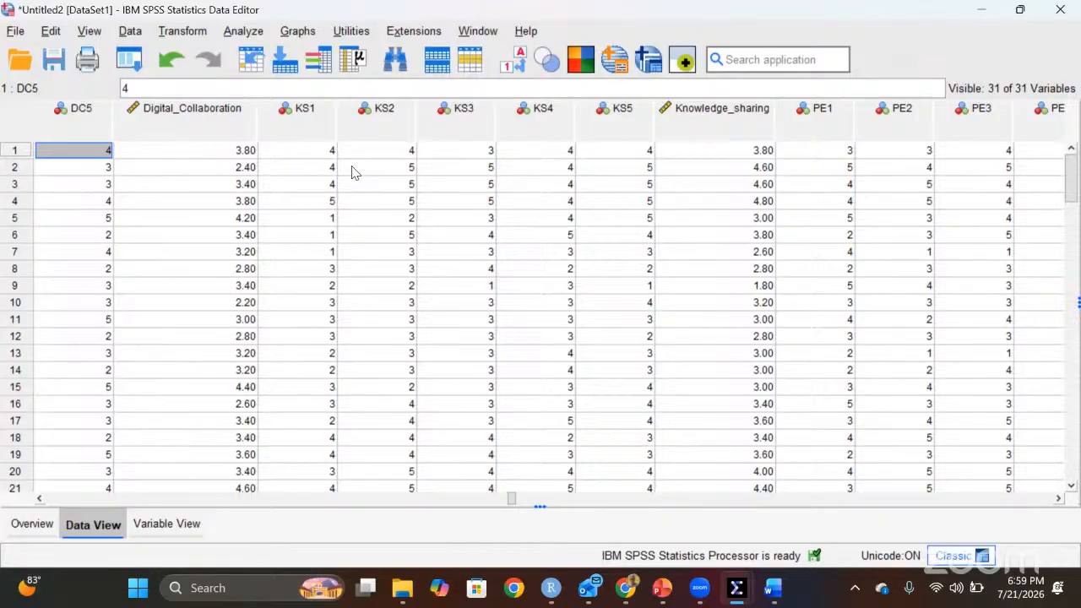
# - Examine the computed Digital_Collaboration scores of the first twelve cases in the dataset
pyautogui.click(236, 154)
pyautogui.click(218, 126)
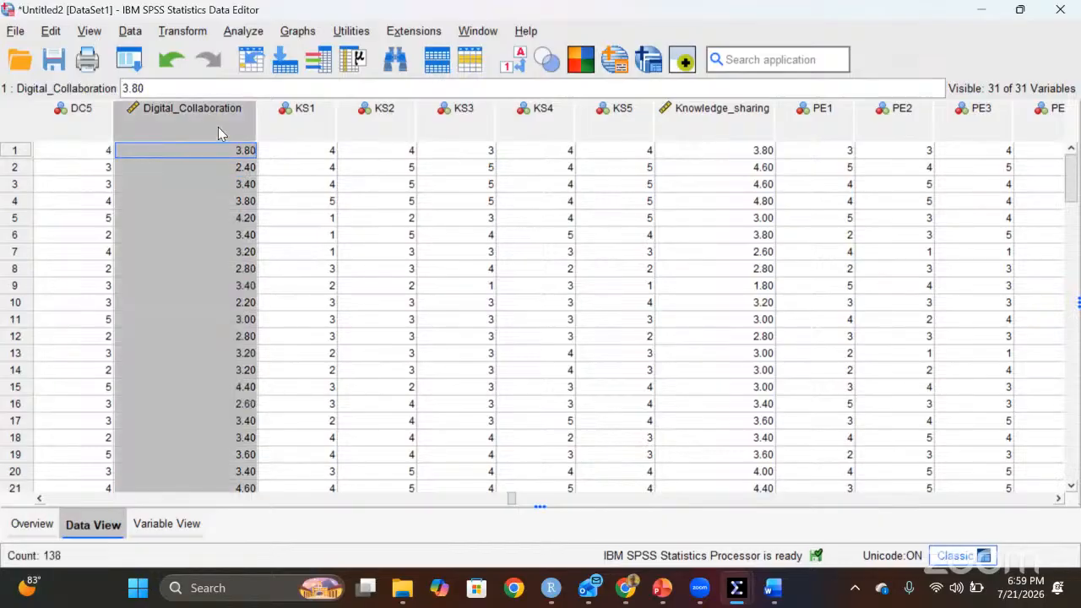
pyautogui.click(201, 180)
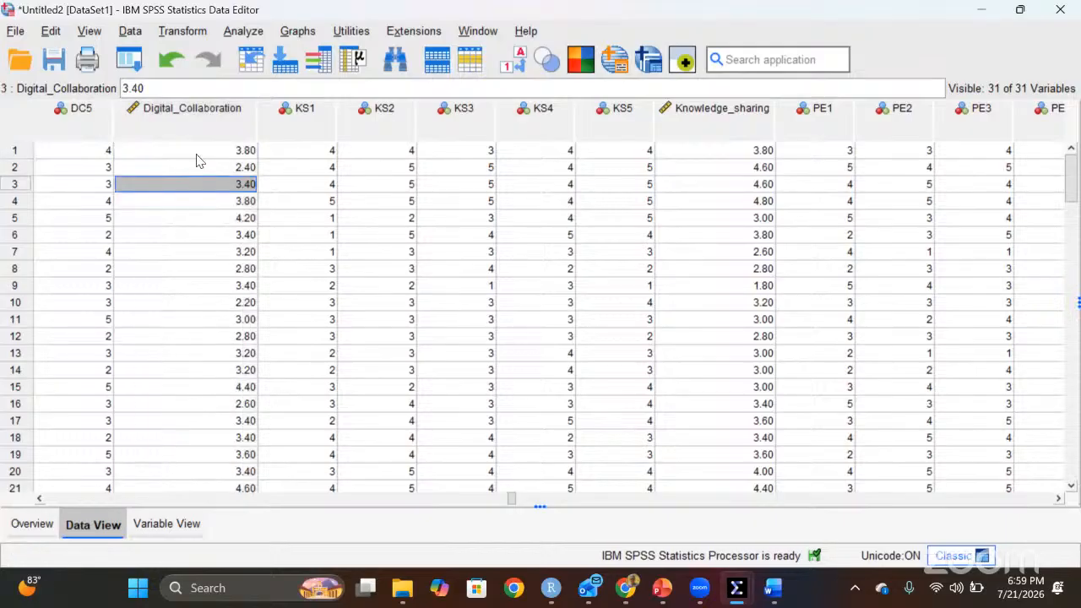
pyautogui.click(197, 156)
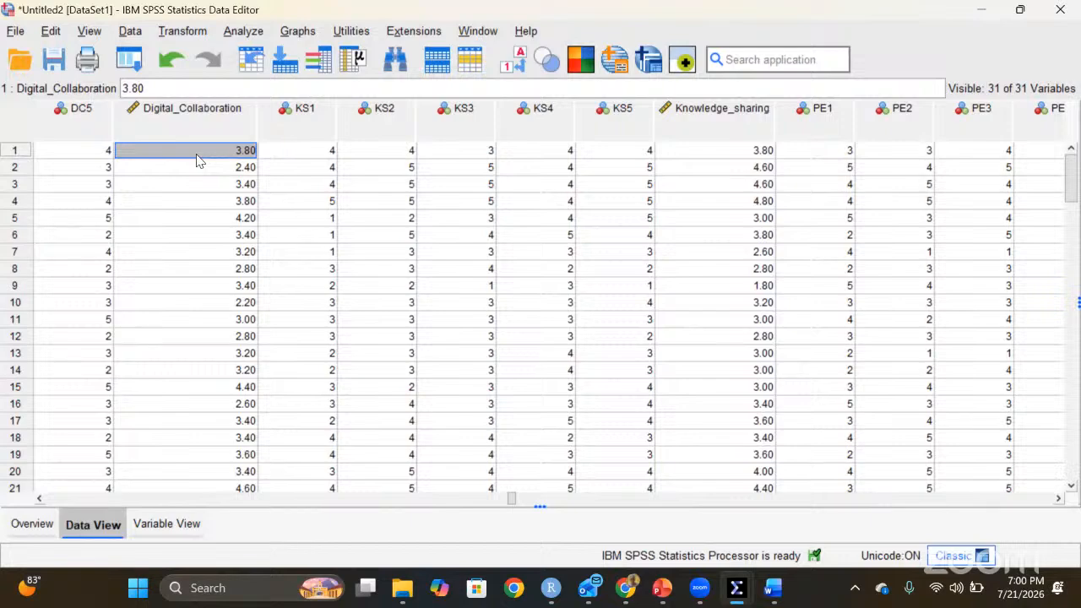
pyautogui.click(320, 152)
pyautogui.click(364, 156)
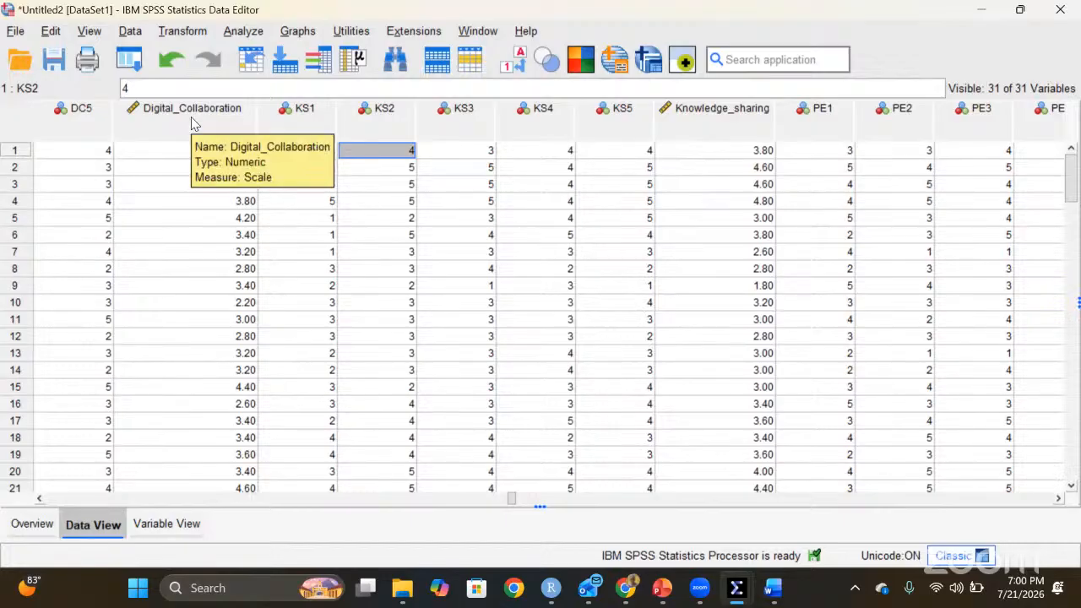
pyautogui.click(194, 286)
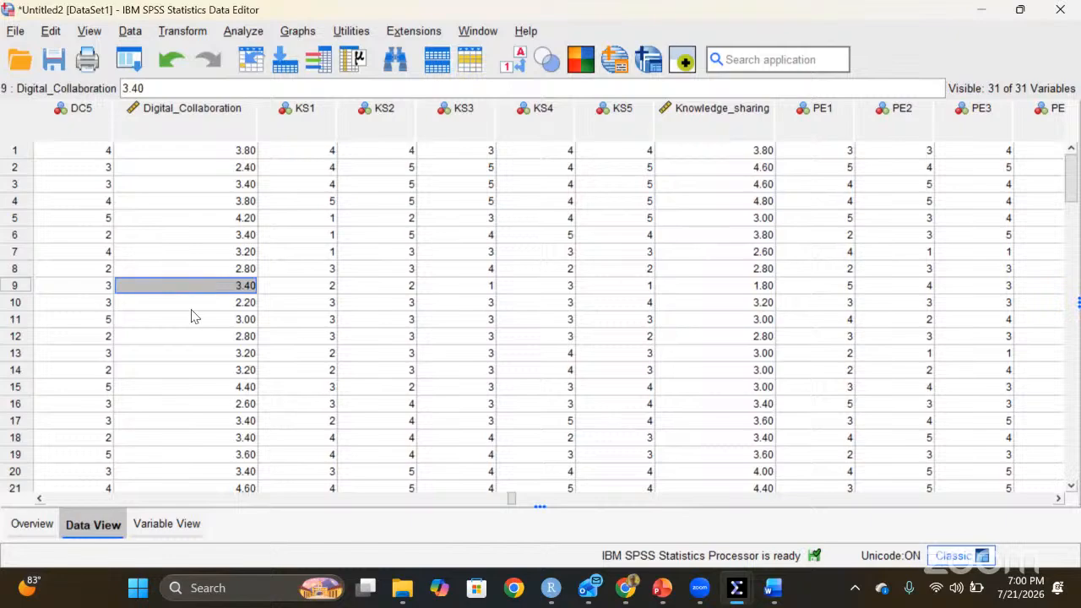
pyautogui.click(192, 309)
pyautogui.click(193, 335)
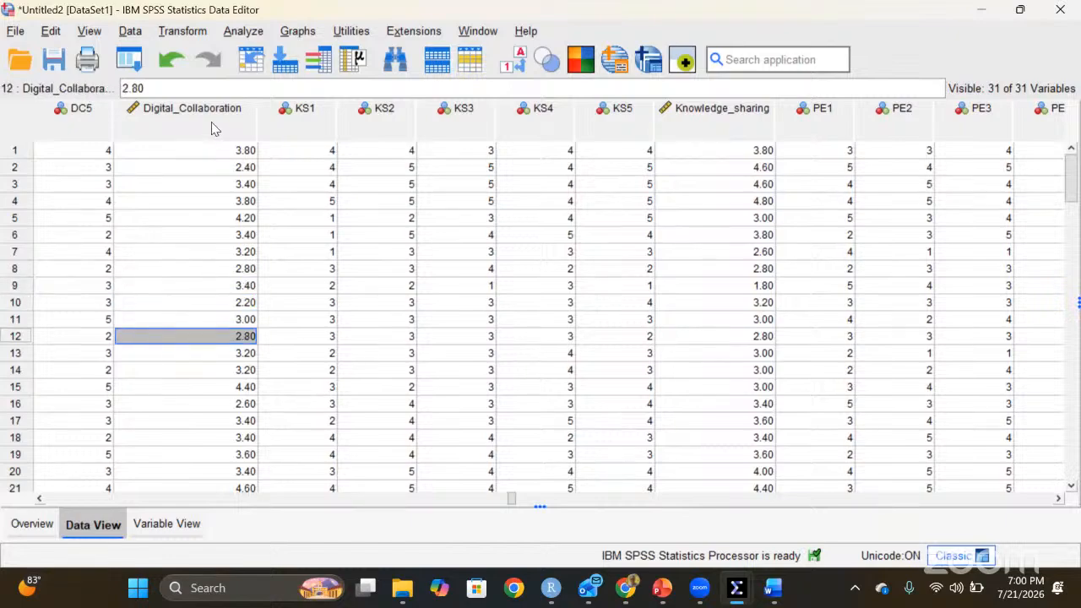
pyautogui.click(211, 121)
pyautogui.click(205, 168)
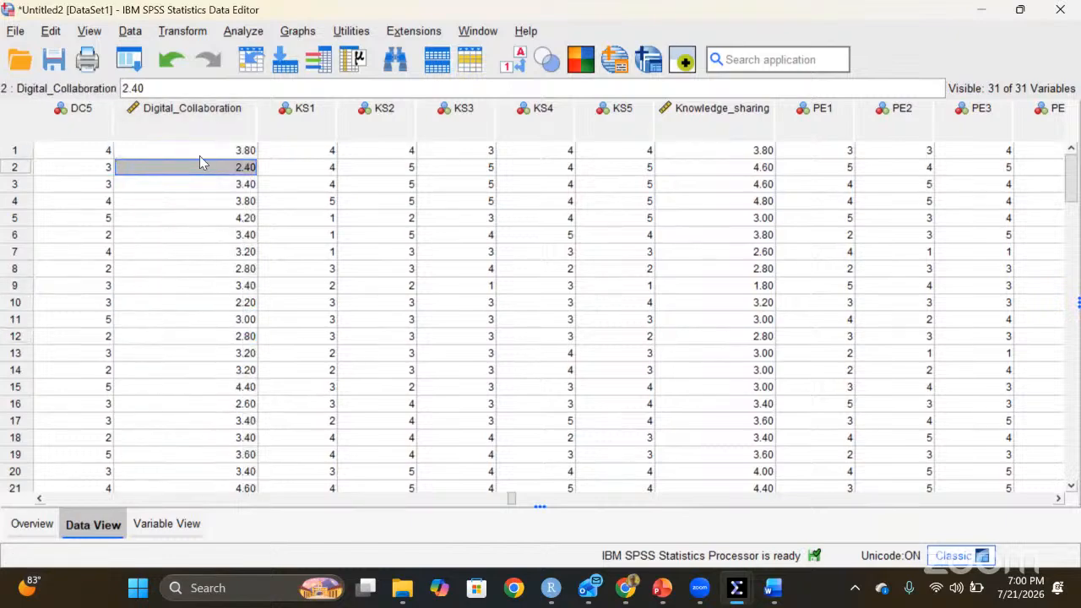
pyautogui.click(200, 157)
pyautogui.click(201, 188)
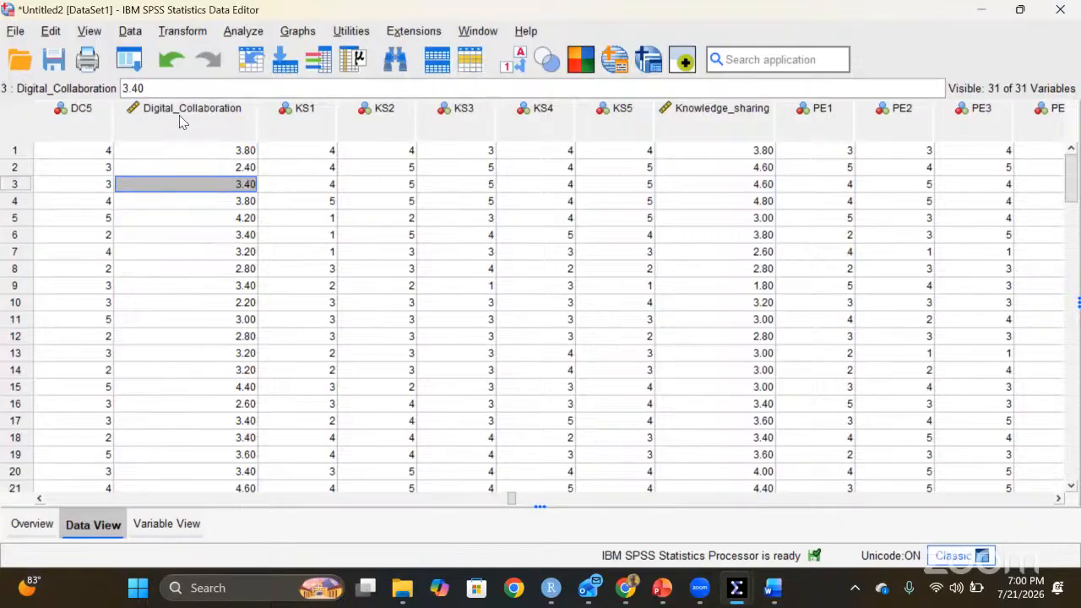
pyautogui.click(179, 115)
pyautogui.click(186, 165)
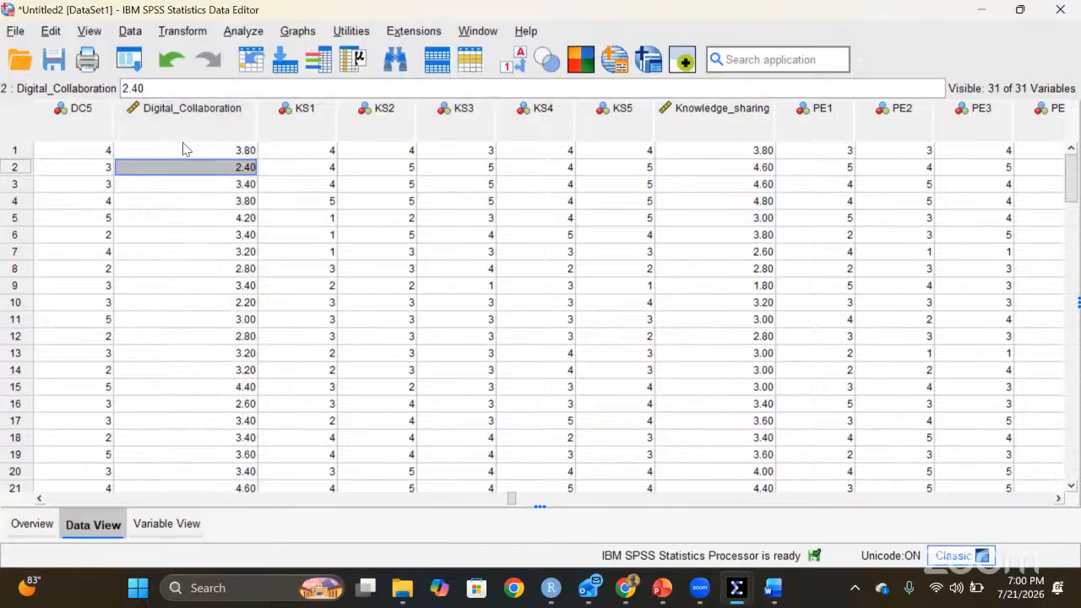
pyautogui.click(184, 152)
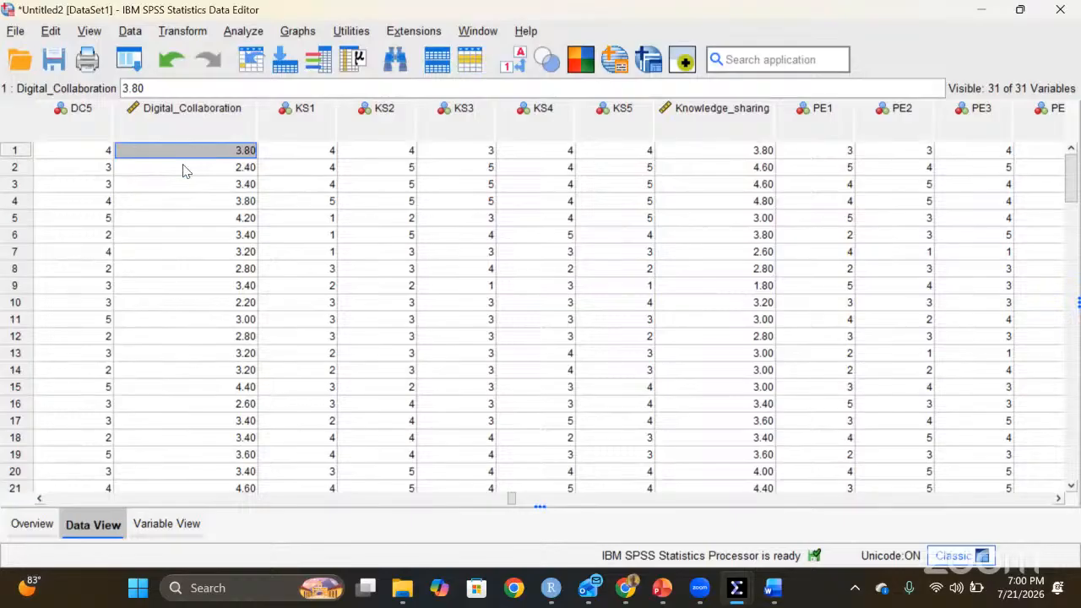
pyautogui.click(184, 169)
pyautogui.click(183, 206)
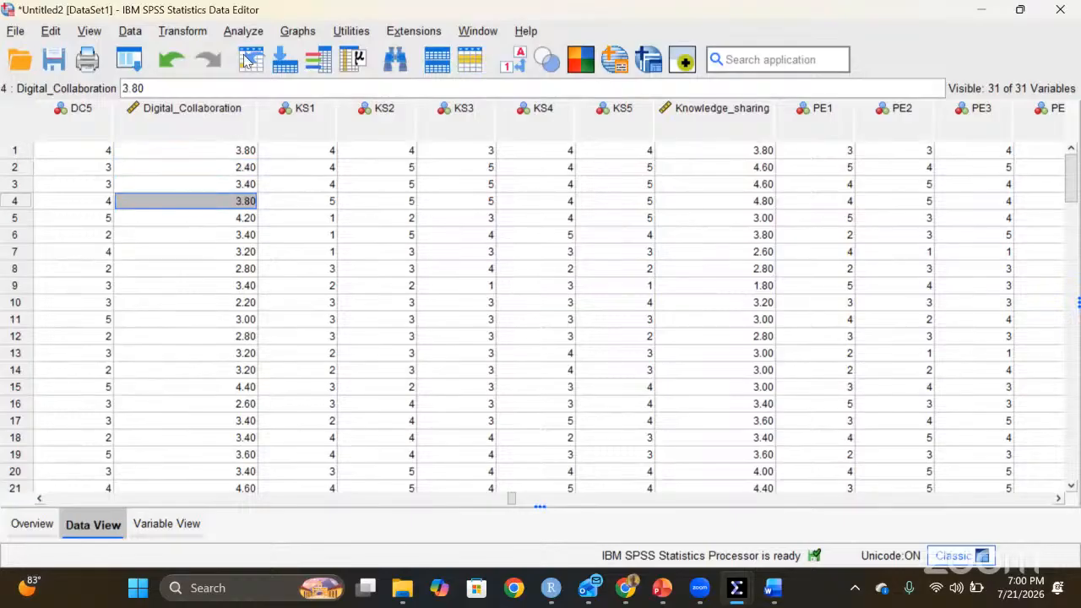
# - Set up a Descriptives analysis with Cultural_Intelligence and Digital_Collaboration as the variables
pyautogui.click(246, 32)
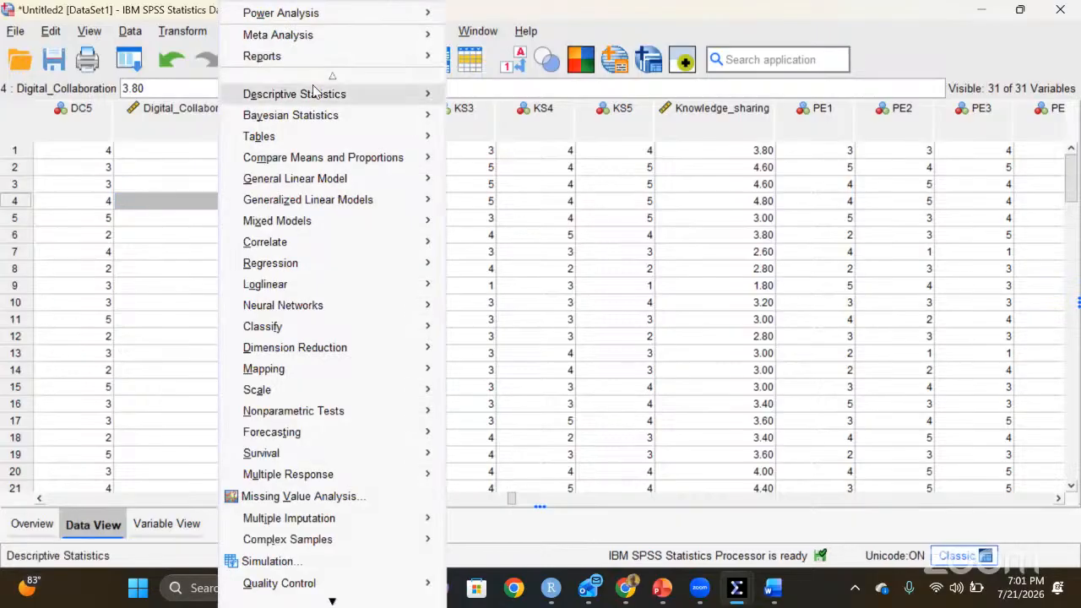
pyautogui.moveTo(314, 91)
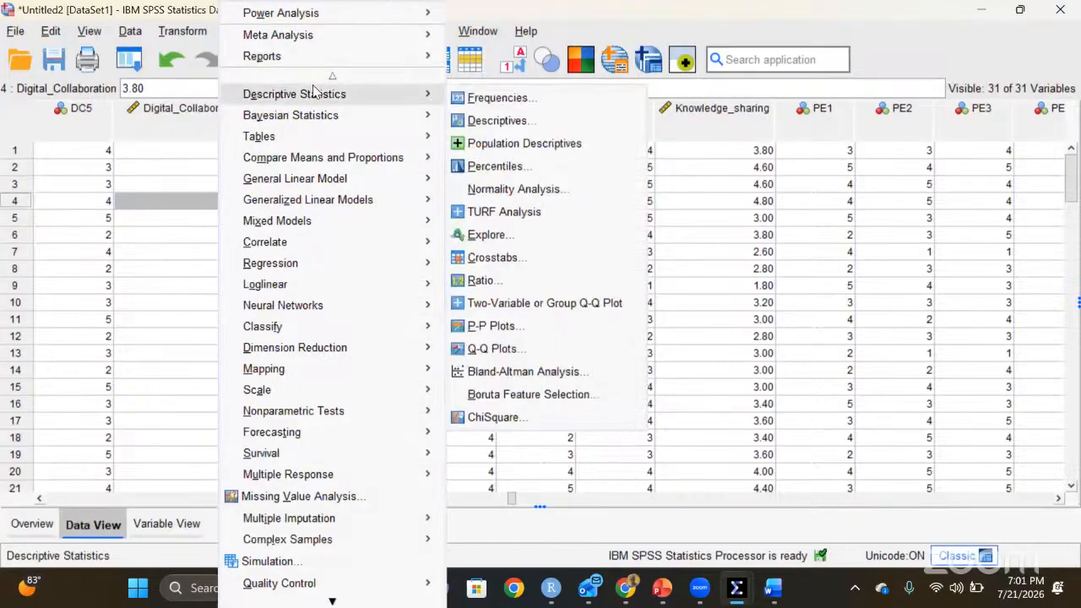
pyautogui.click(502, 121)
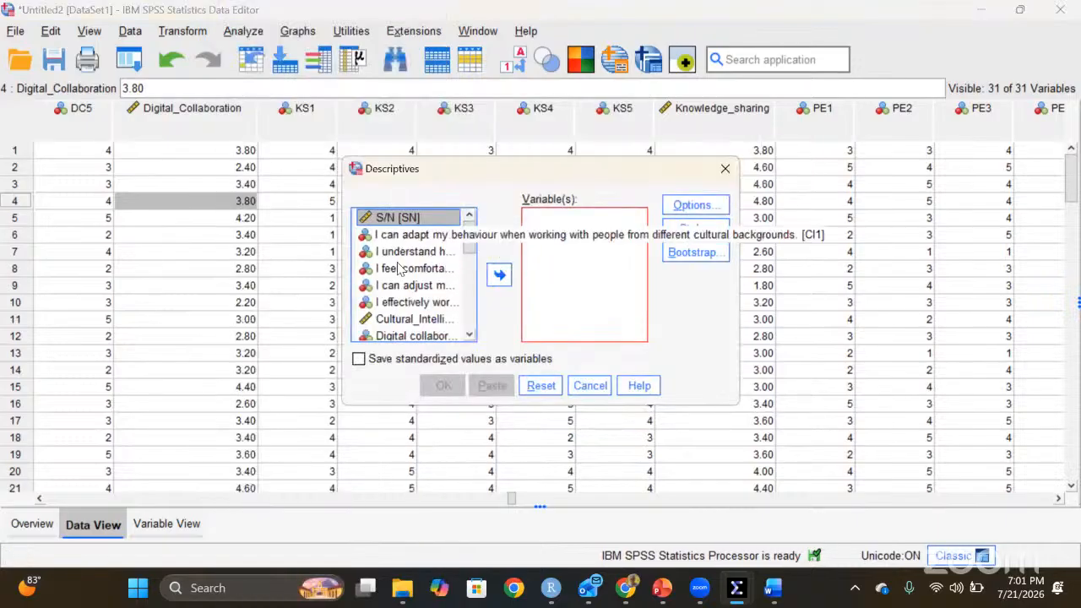
pyautogui.click(410, 318)
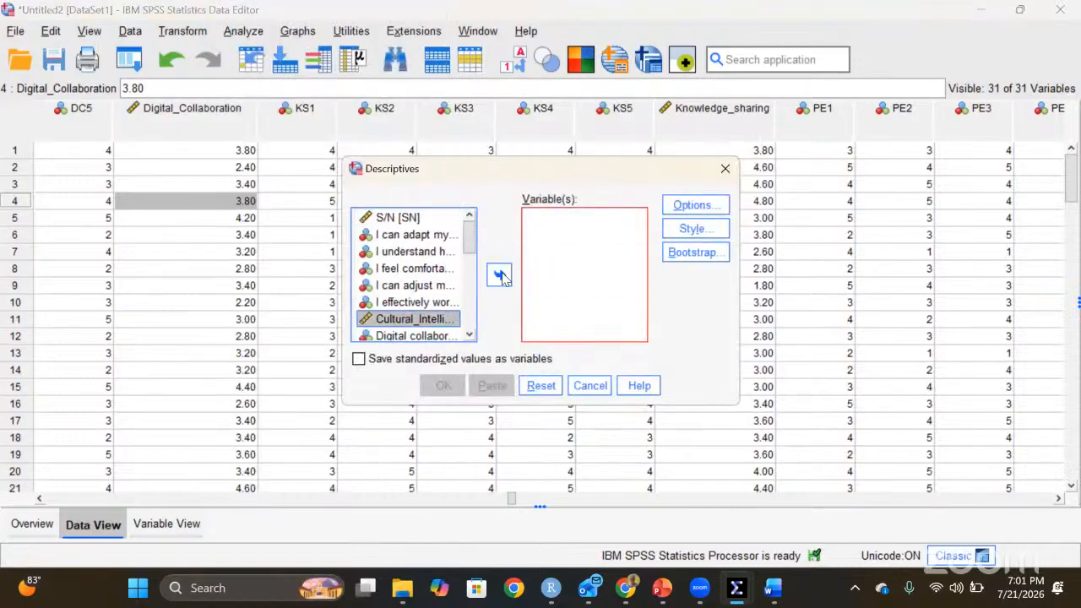
pyautogui.click(499, 275)
pyautogui.scroll(-5, 391, 304)
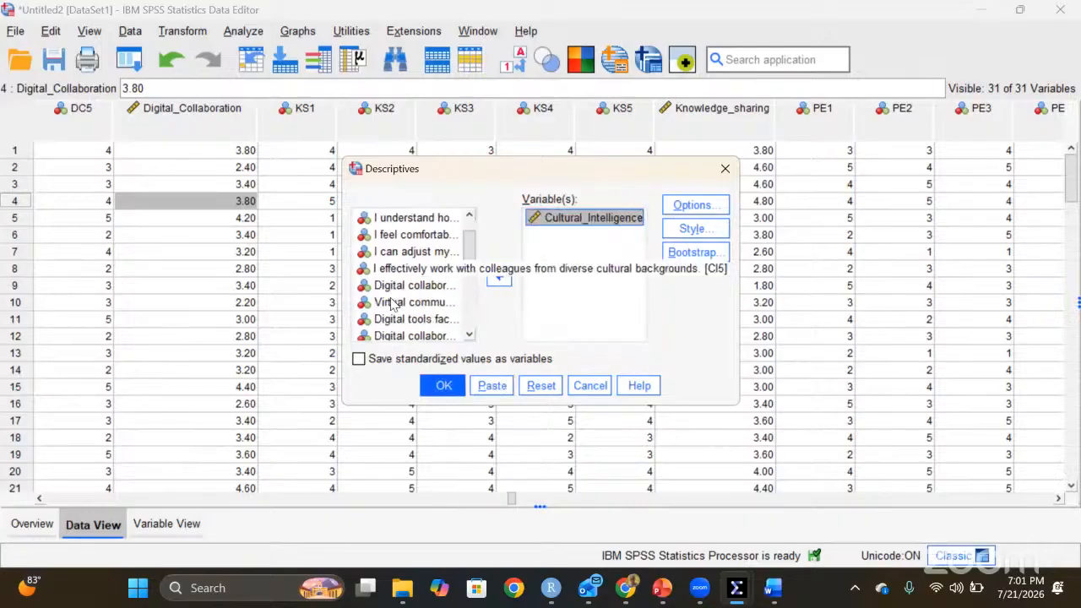
pyautogui.click(391, 304)
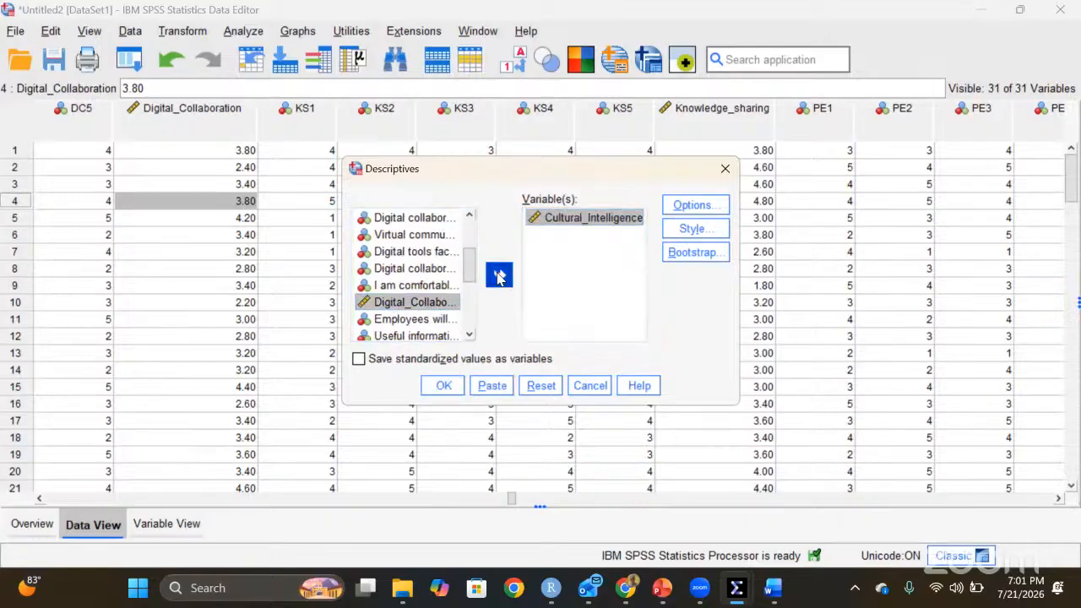
pyautogui.click(498, 274)
# - Add Knowledge_sharing and Project_Effectiveness to the Descriptives variables and run the analysis
pyautogui.scroll(-5, 391, 291)
pyautogui.click(414, 331)
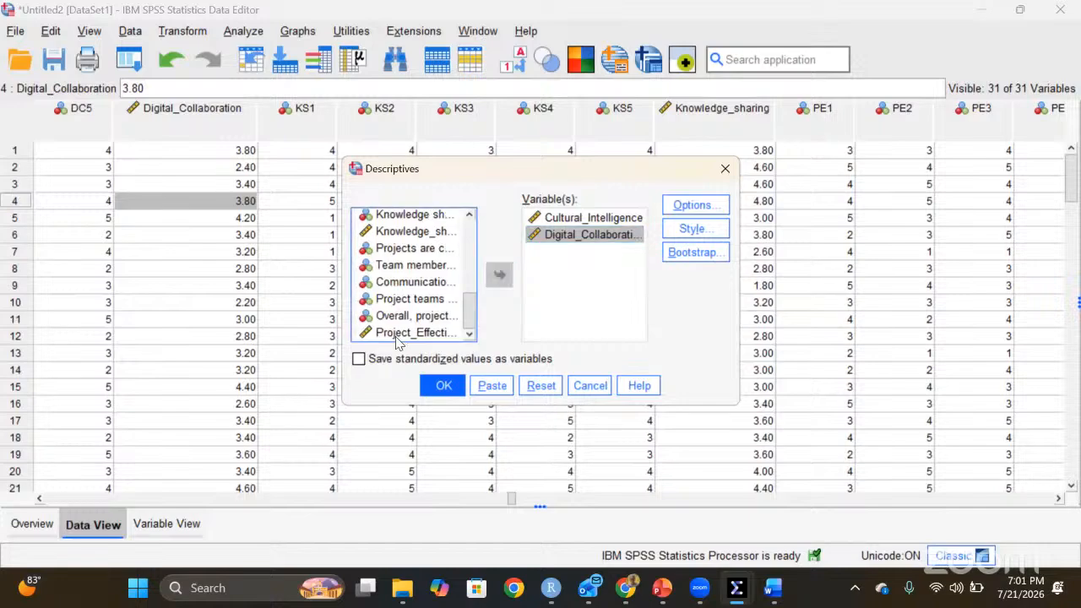
pyautogui.click(405, 231)
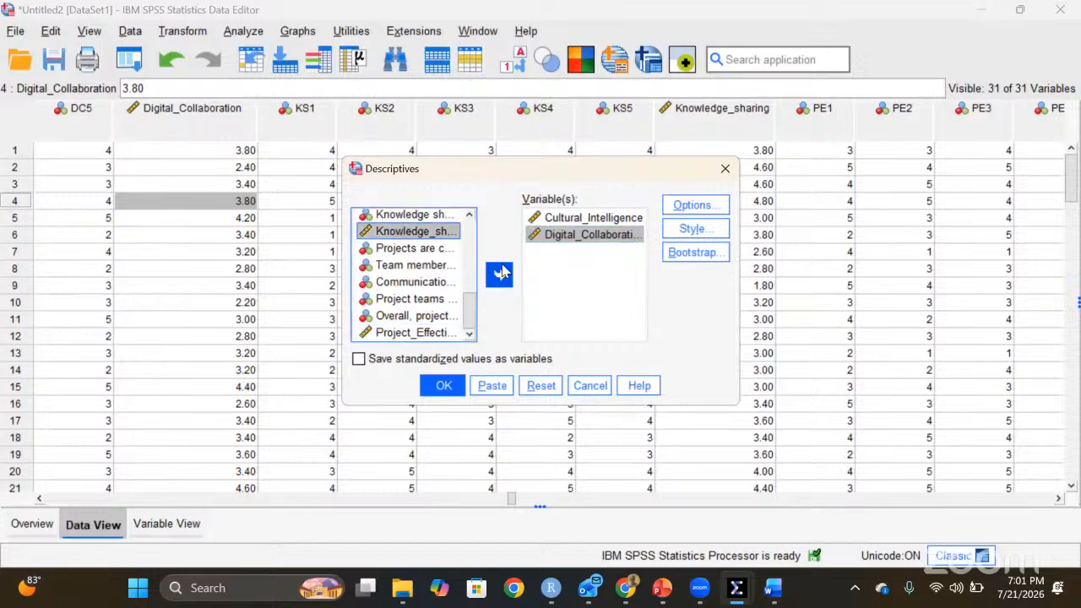
pyautogui.click(502, 272)
pyautogui.click(414, 332)
pyautogui.click(502, 276)
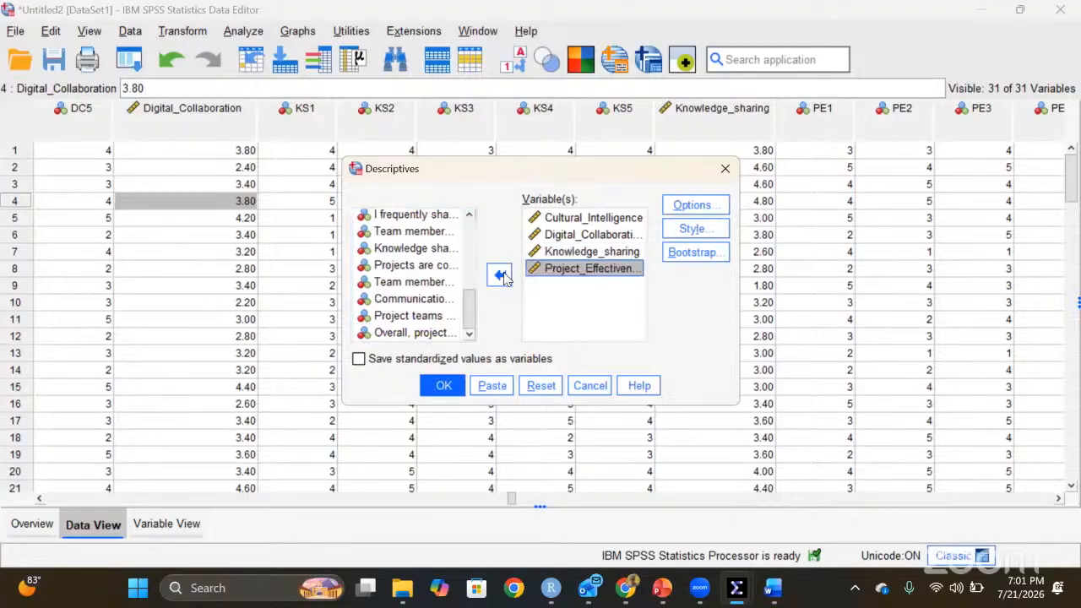
pyautogui.click(446, 393)
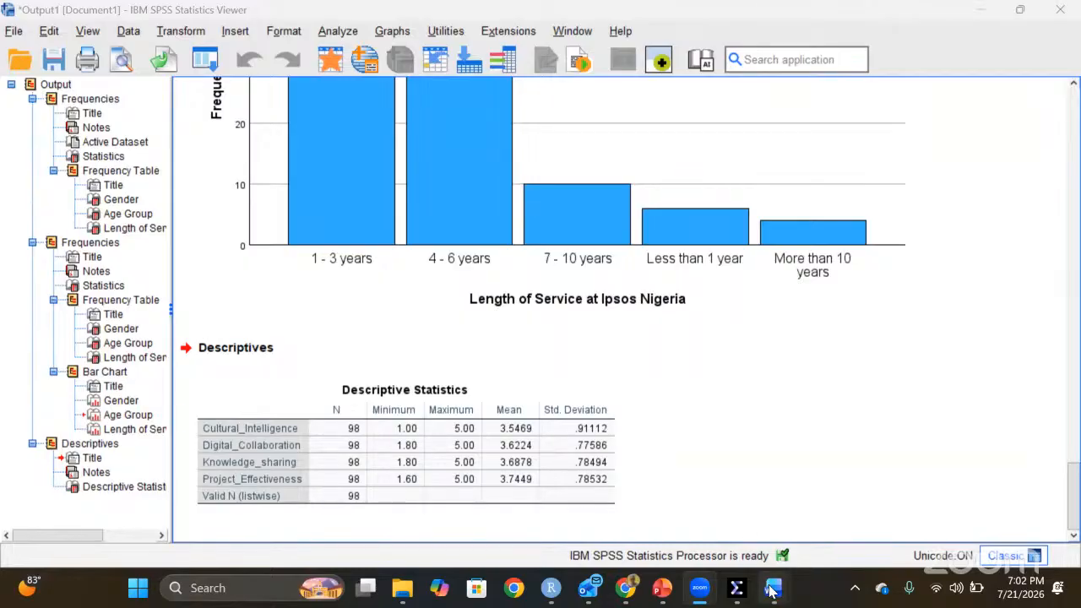
# - Switch to the Word notes to review the example Digital Collaboration averages, and return to the SPSS descriptive statistics output
pyautogui.moveTo(772, 588)
pyautogui.click(814, 535)
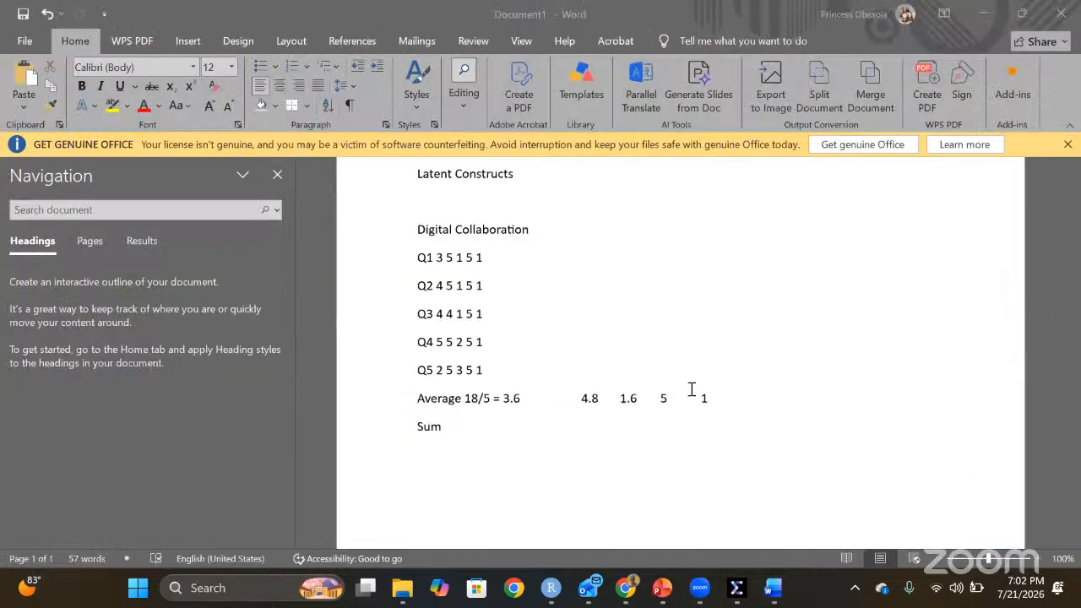
pyautogui.doubleClick(686, 393)
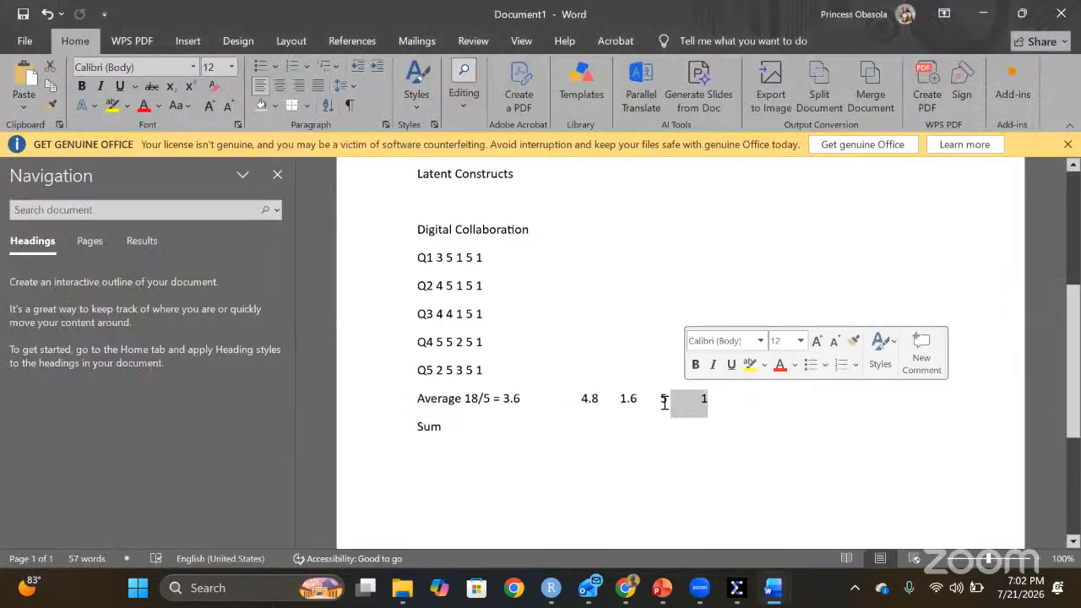
pyautogui.click(664, 400)
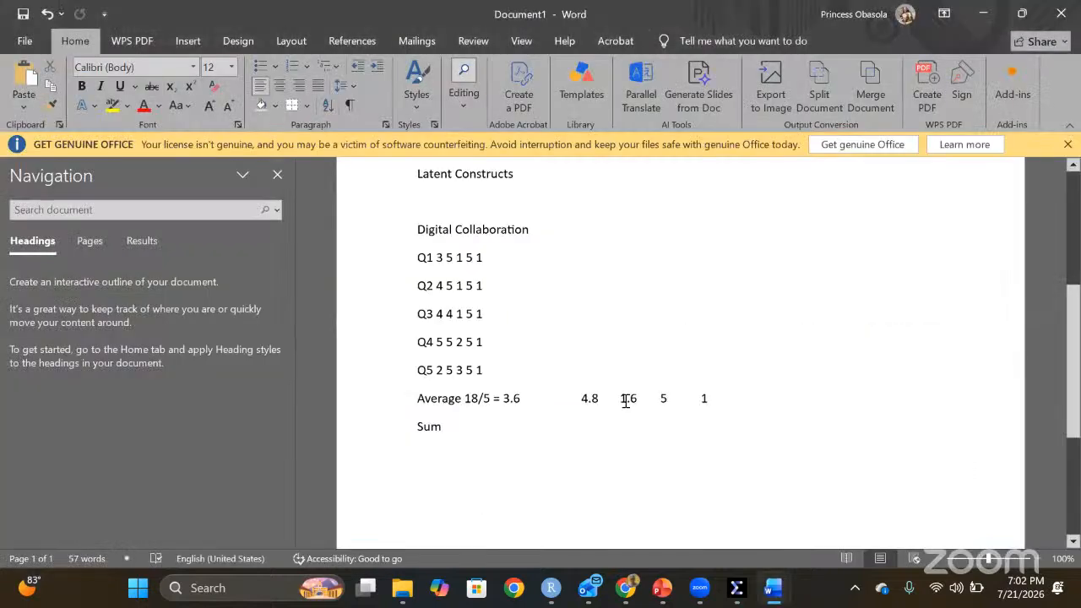
pyautogui.doubleClick(624, 399)
pyautogui.doubleClick(703, 398)
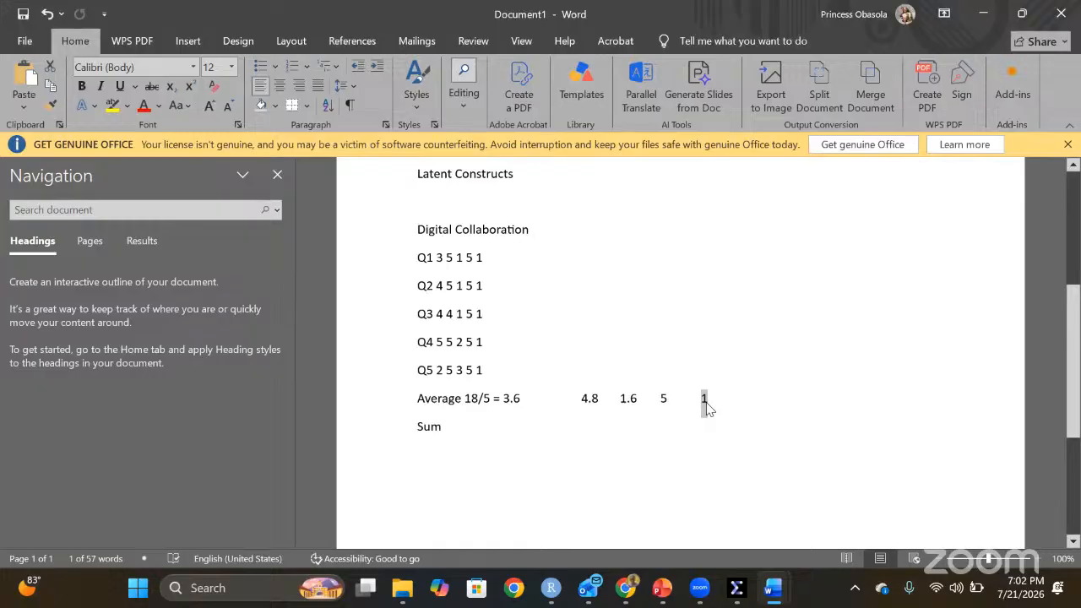
pyautogui.doubleClick(664, 398)
pyautogui.moveTo(734, 577)
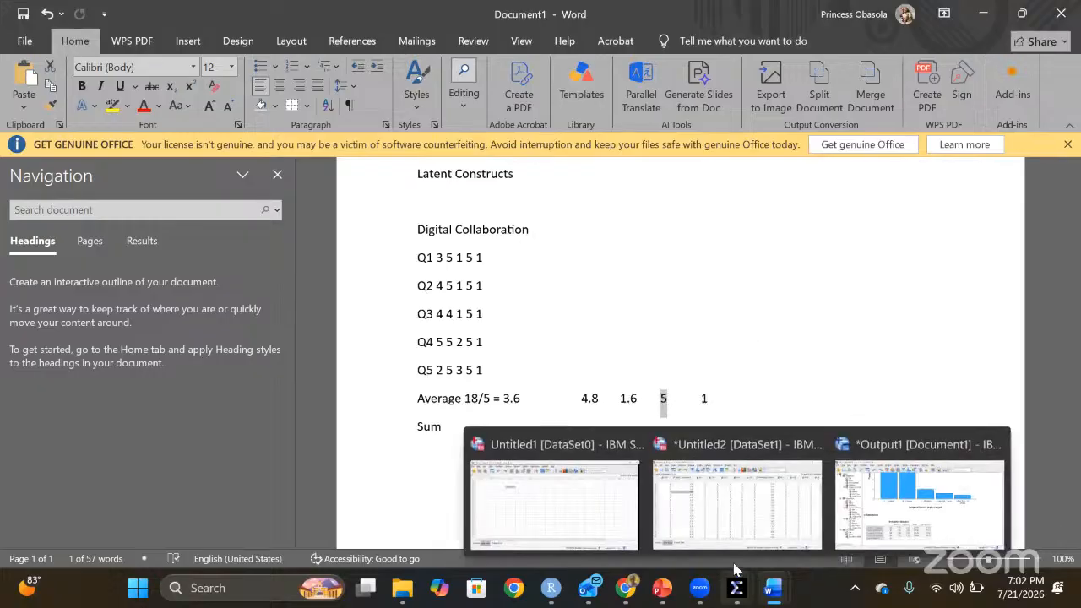
pyautogui.click(908, 510)
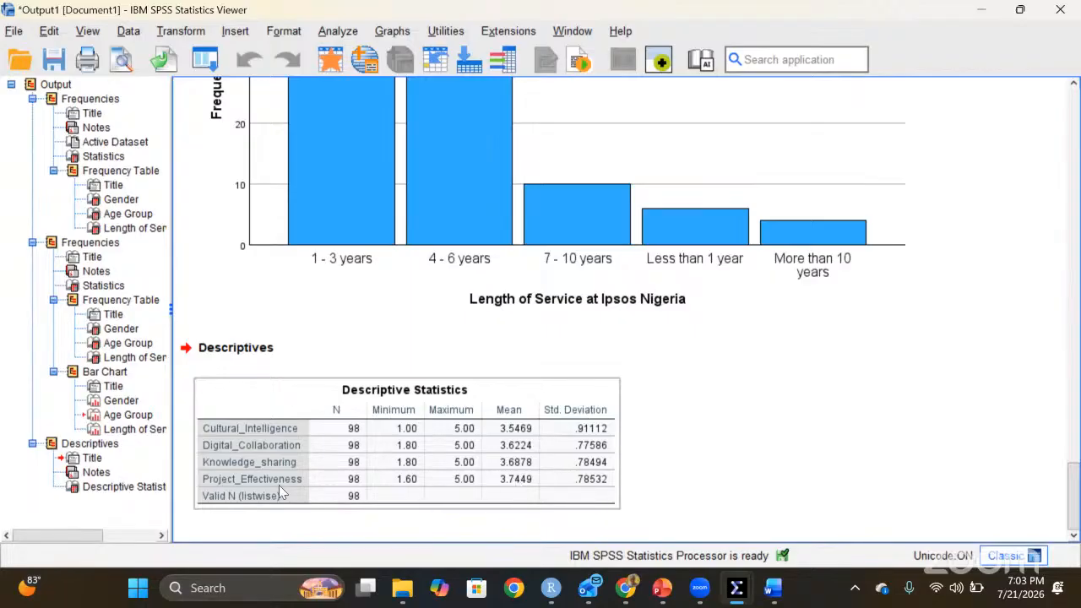
# - Start a Frequencies analysis and remove Gender, Age Group and Length of Service from its variables
pyautogui.click(337, 34)
pyautogui.moveTo(521, 94)
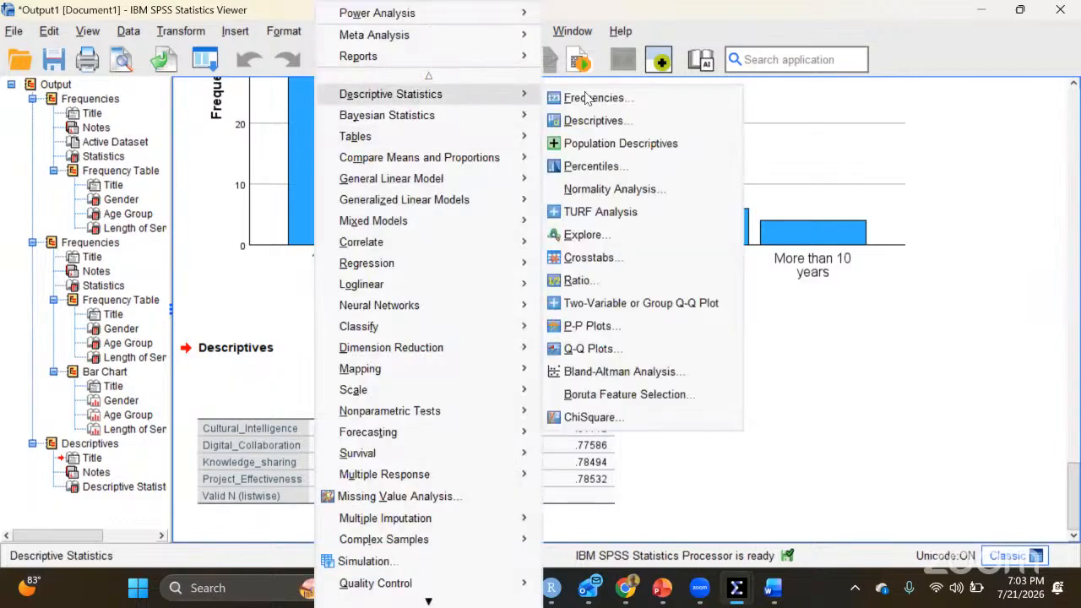
pyautogui.click(588, 98)
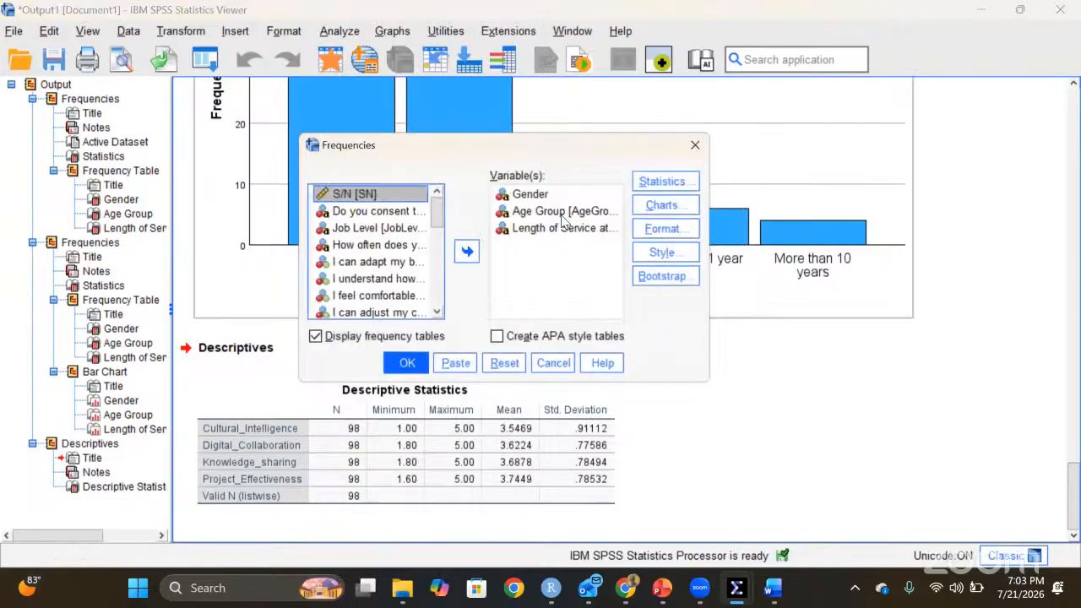
pyautogui.click(533, 196)
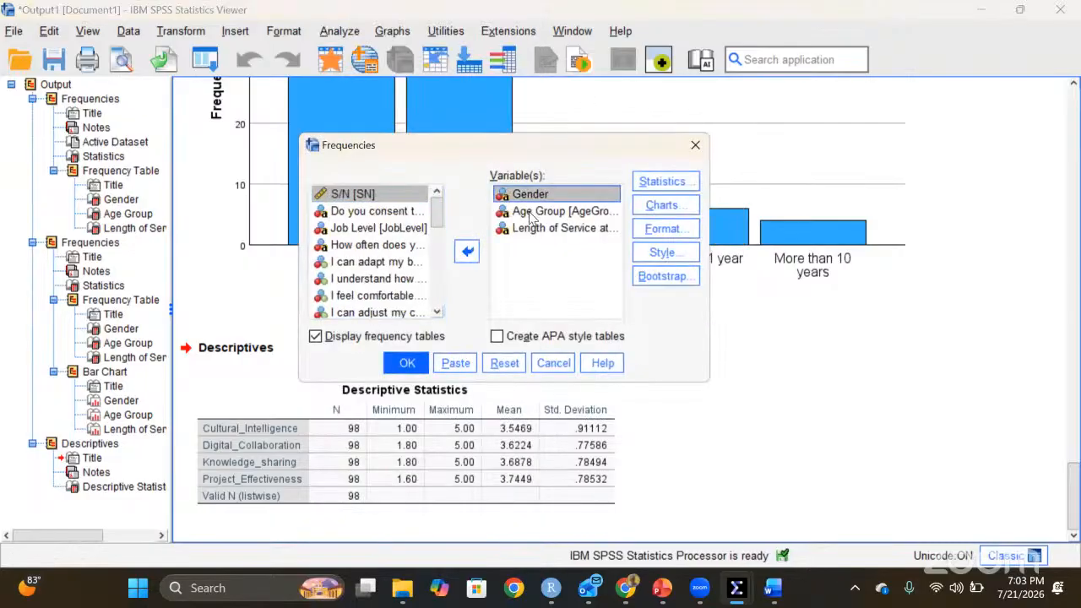
pyautogui.keyDown('shift'); pyautogui.click(533, 213); pyautogui.keyUp('shift')
pyautogui.keyDown('shift'); pyautogui.click(541, 229); pyautogui.keyUp('shift')
pyautogui.click(469, 252)
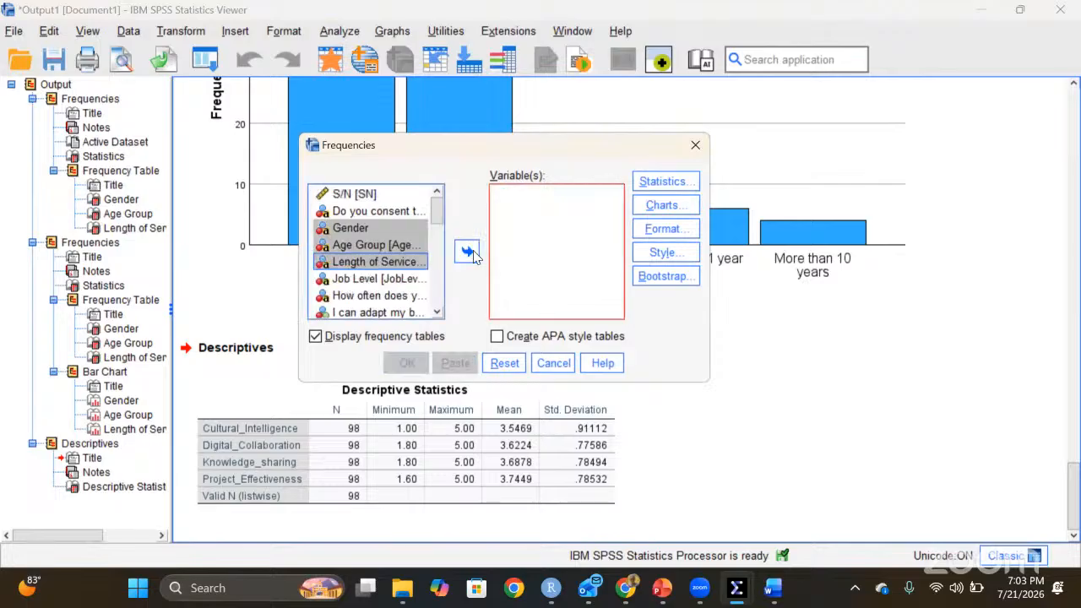
# - Turn off the frequency tables and set the chart type to histograms for the Frequencies analysis
pyautogui.scroll(-2, 375, 297)
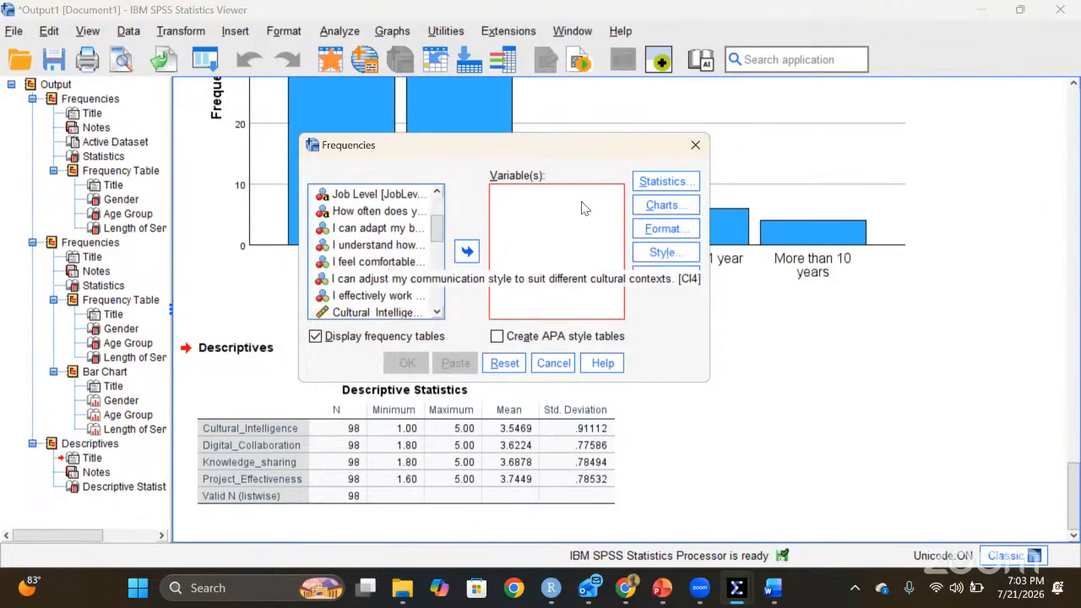
pyautogui.click(338, 342)
pyautogui.click(662, 205)
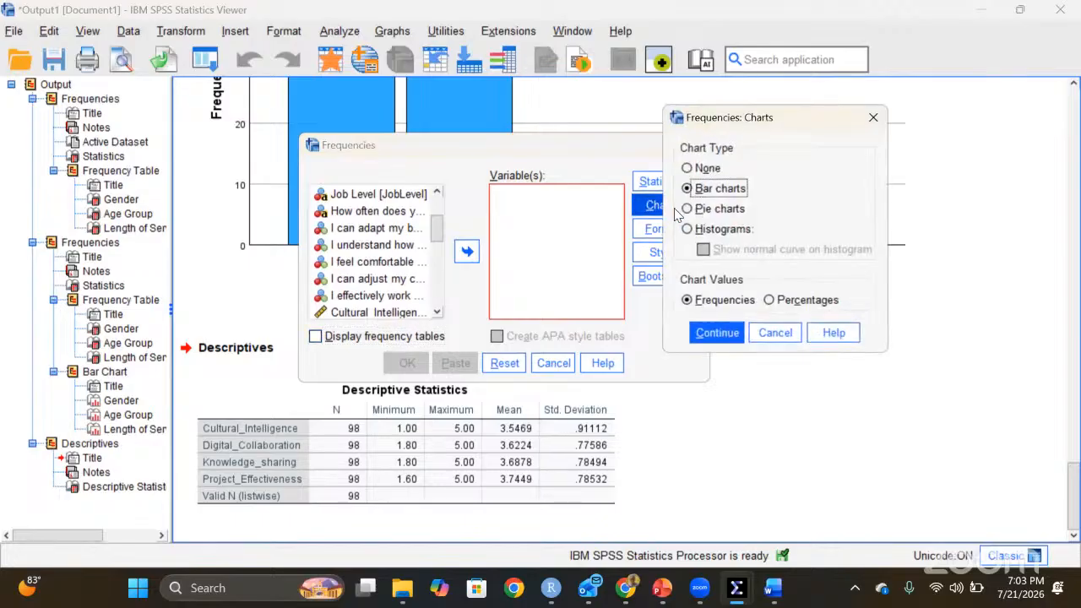
pyautogui.click(688, 229)
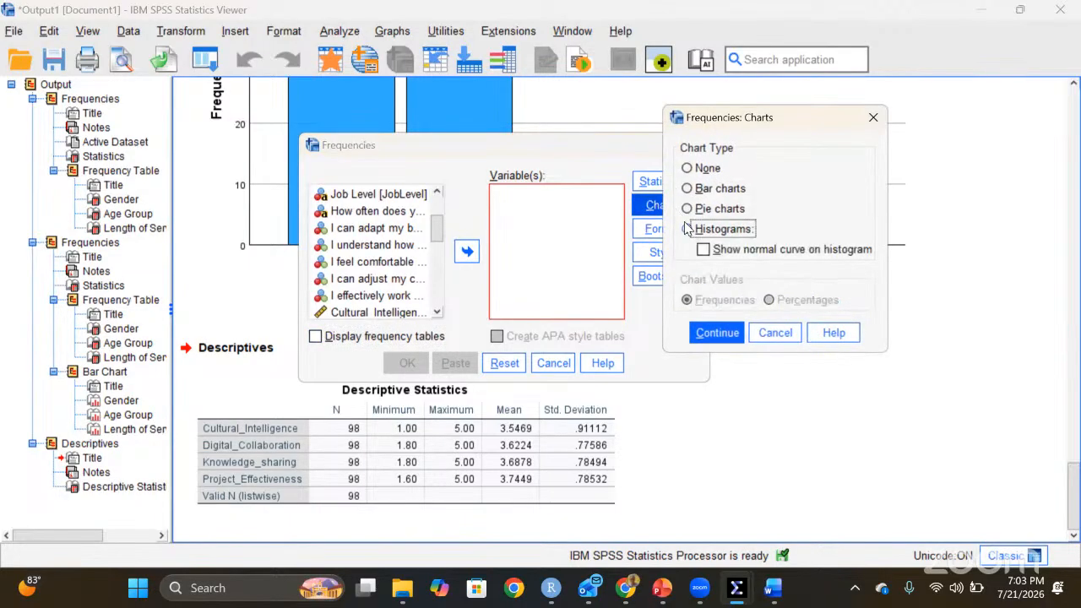
pyautogui.click(724, 335)
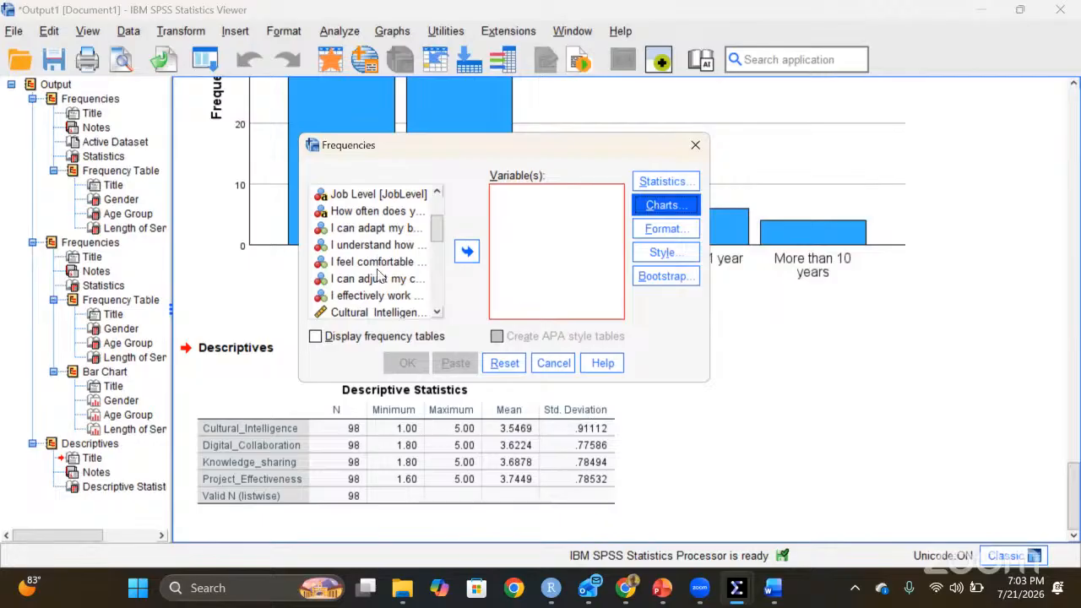
# - Add Cultural_Intelligence and Digital_Collaboration to the Frequencies variables
pyautogui.scroll(-1, 379, 260)
pyautogui.scroll(2, 380, 253)
pyautogui.scroll(-3, 379, 250)
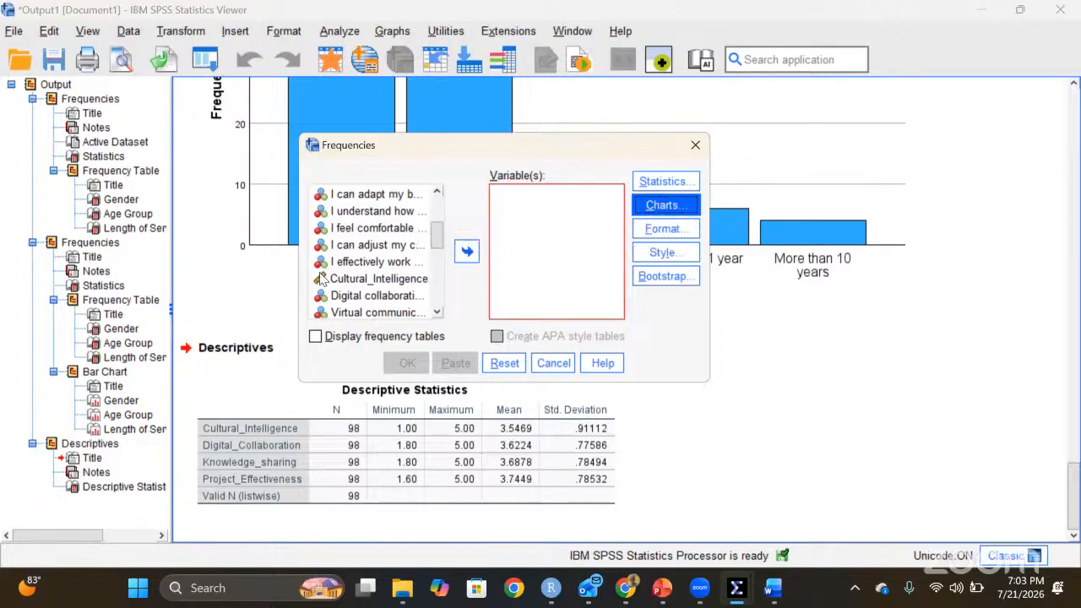
pyautogui.click(366, 279)
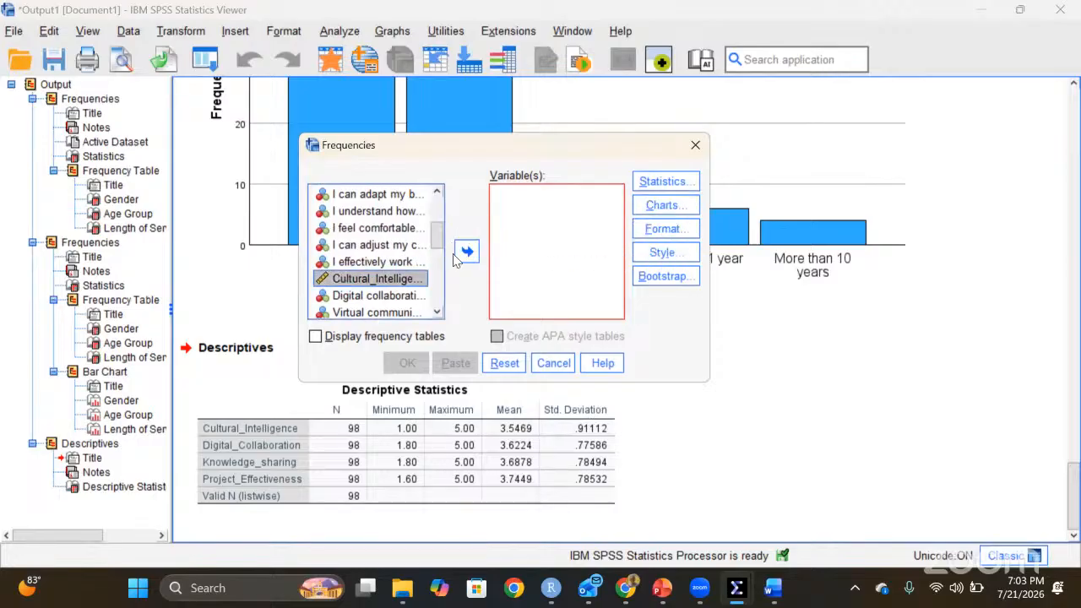
pyautogui.scroll(3, 387, 262)
pyautogui.scroll(-1, 384, 261)
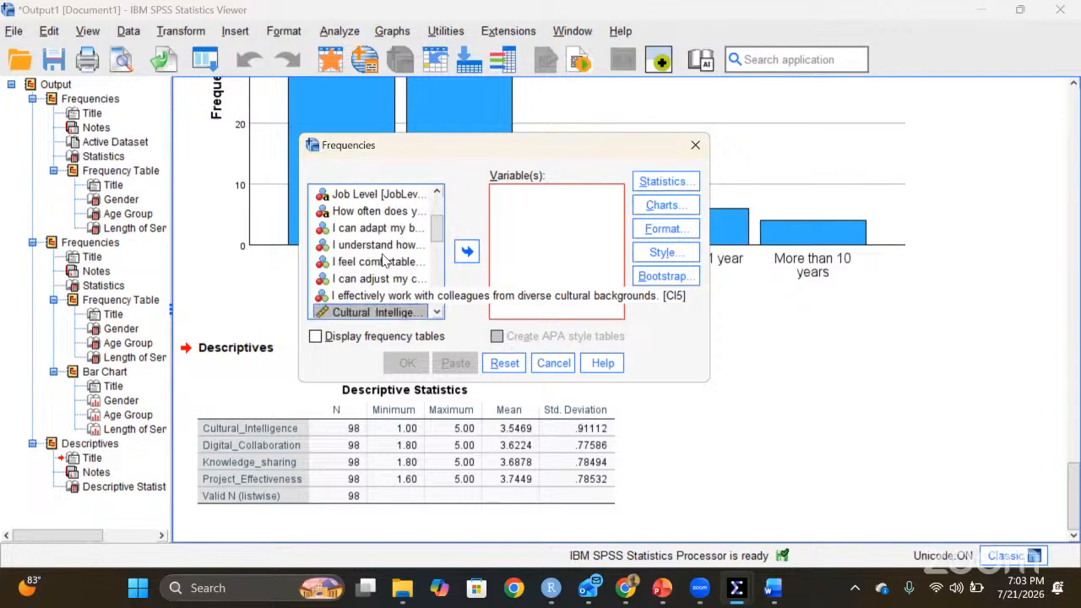
pyautogui.scroll(-2, 384, 262)
pyautogui.click(467, 251)
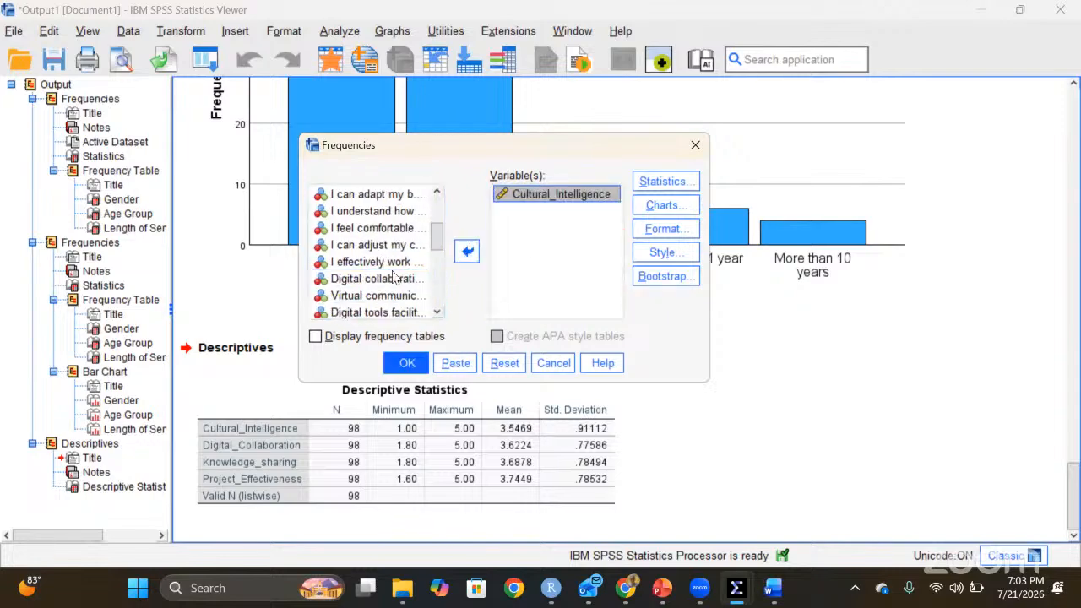
pyautogui.scroll(-3, 393, 277)
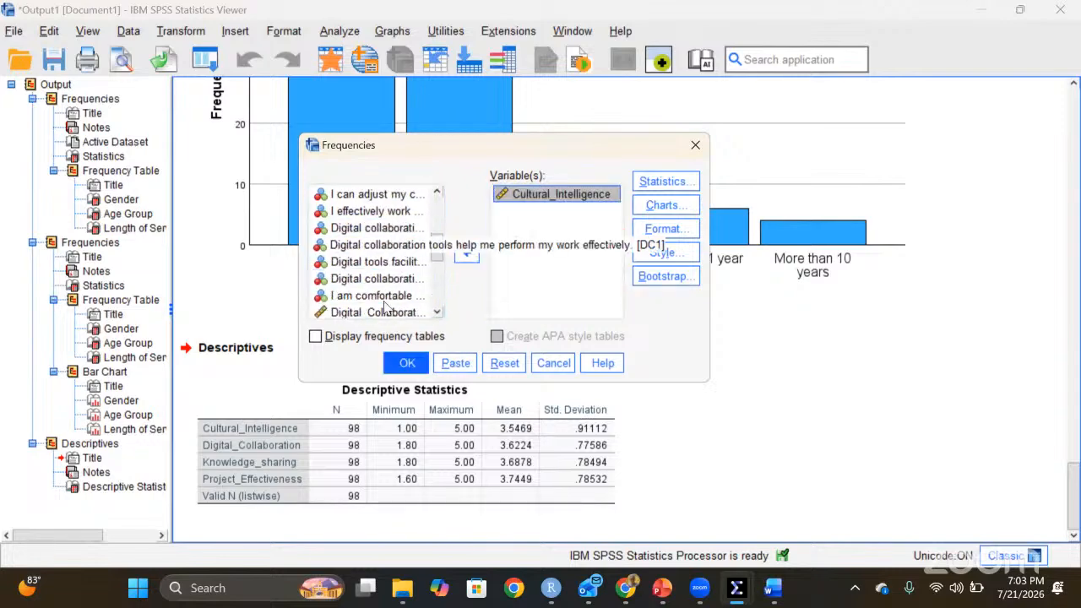
pyautogui.click(380, 312)
pyautogui.click(467, 251)
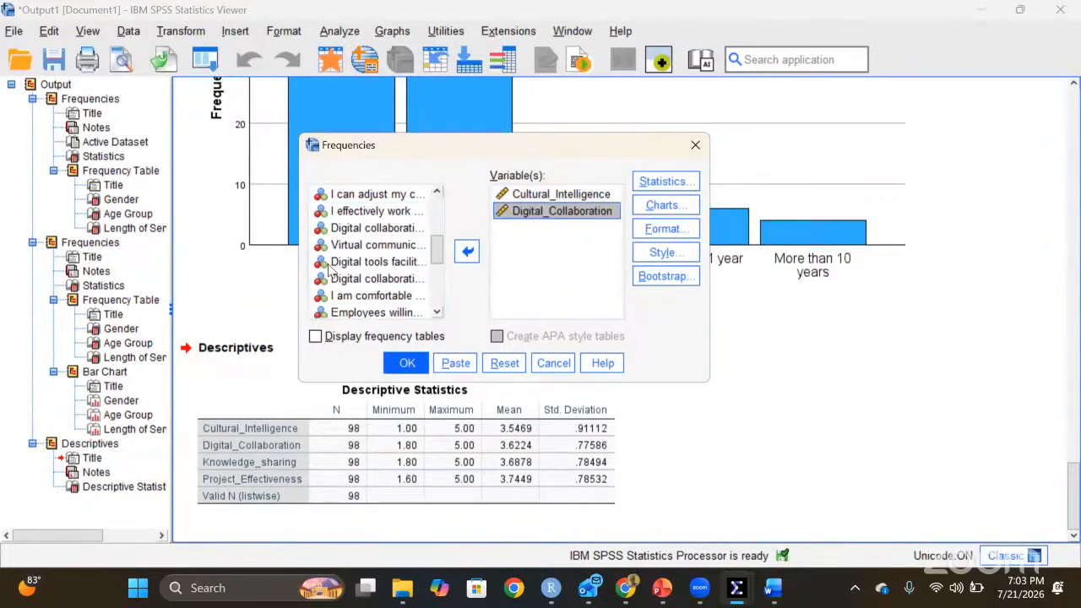
# - Add Knowledge_sharing and Project_Effectiveness to the Frequencies variables and run the analysis
pyautogui.scroll(-6, 338, 279)
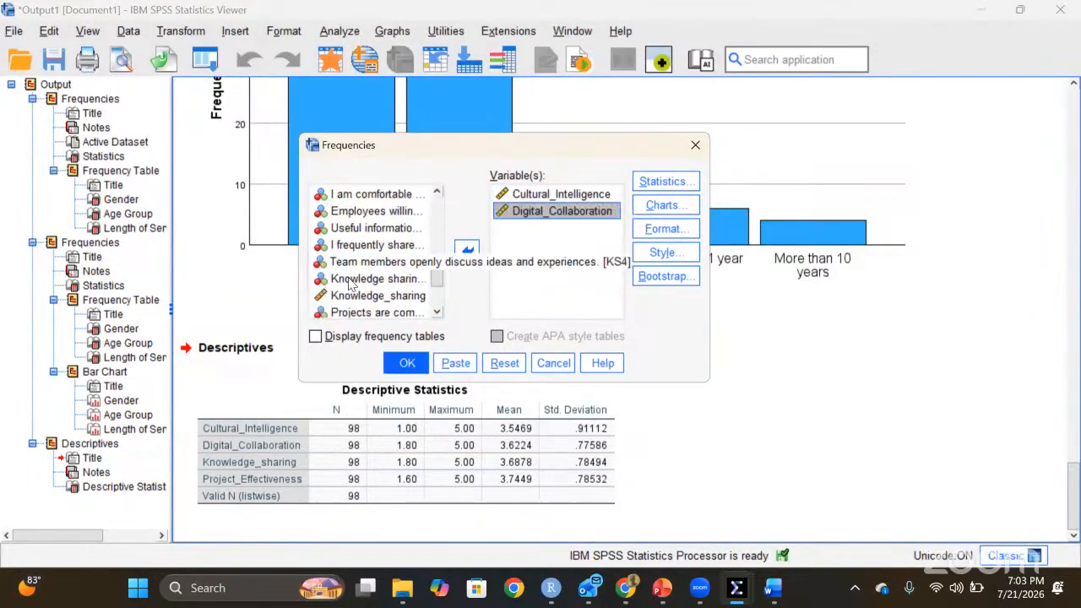
pyautogui.click(355, 295)
pyautogui.click(467, 251)
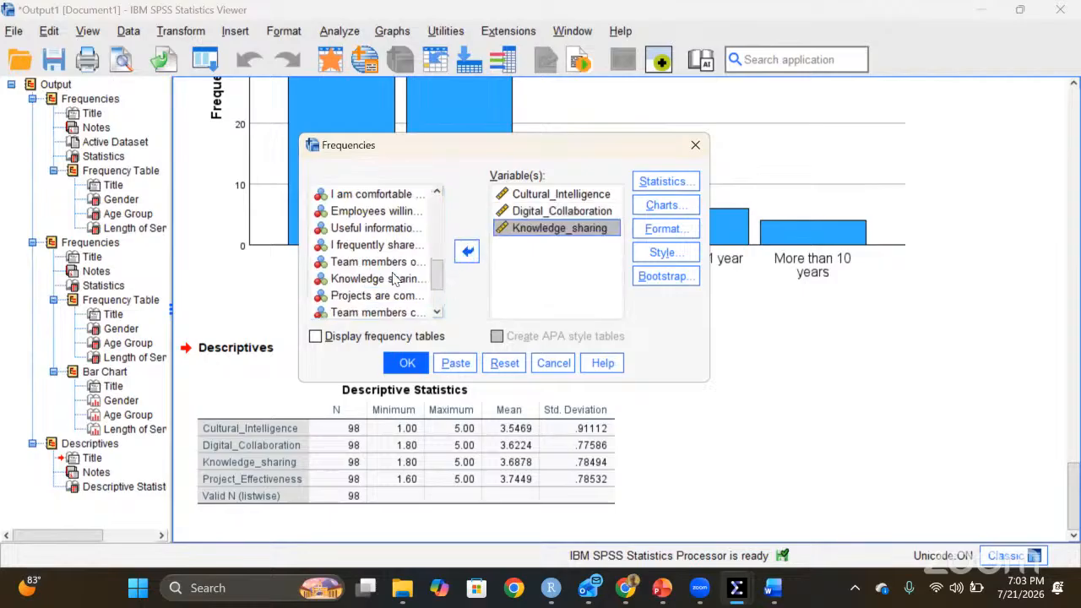
pyautogui.scroll(-4, 393, 279)
pyautogui.click(371, 309)
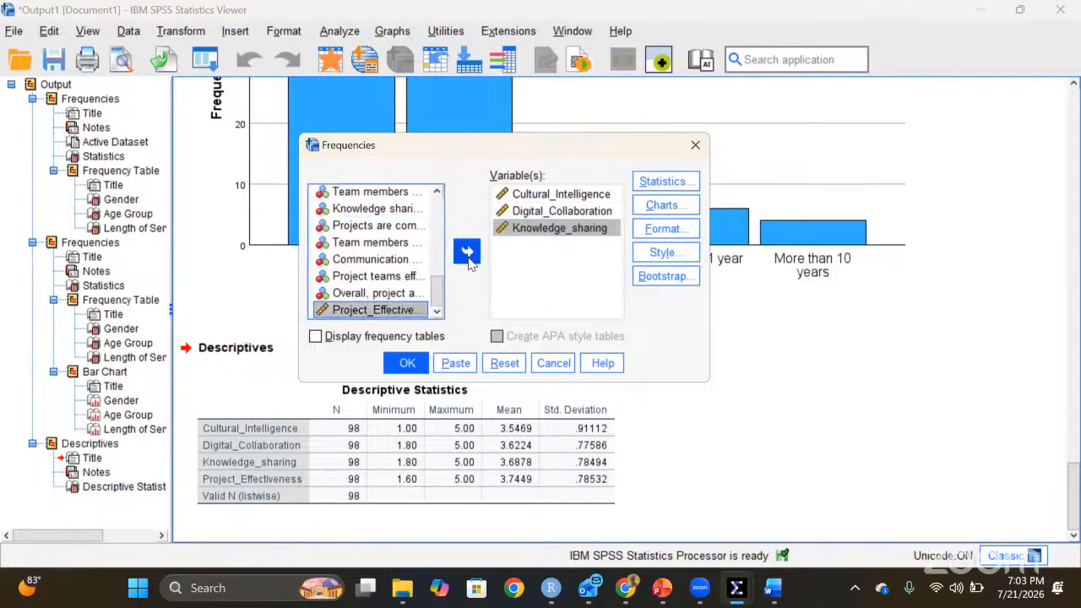
pyautogui.click(467, 251)
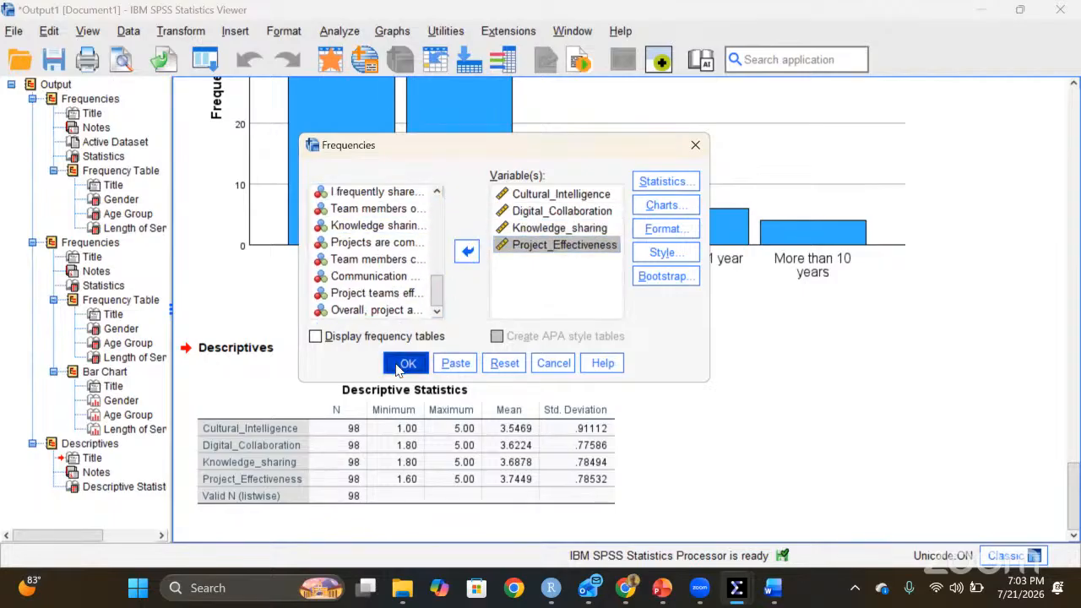
pyautogui.click(407, 363)
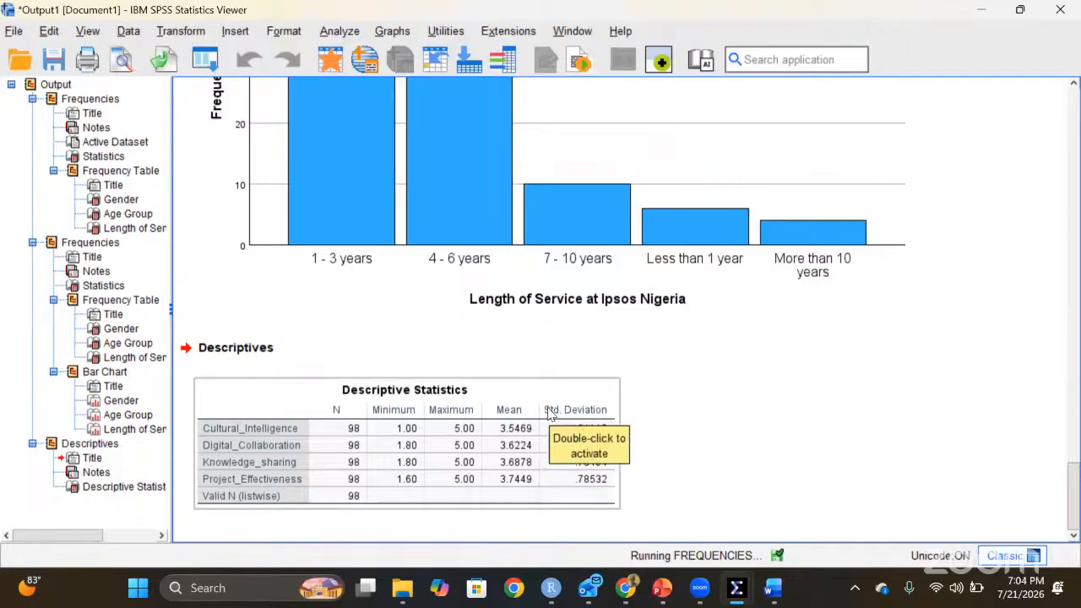
# - Examine the new histograms of the composite variables, focusing on the shape of the Project_Effectiveness distribution
pyautogui.scroll(-10, 586, 333)
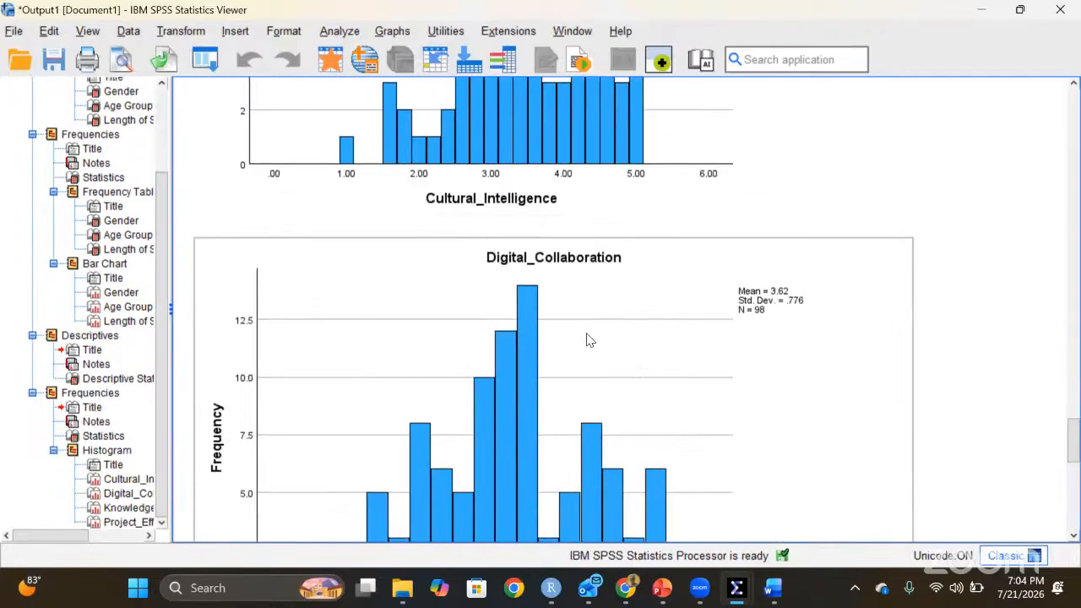
pyautogui.scroll(-10, 586, 335)
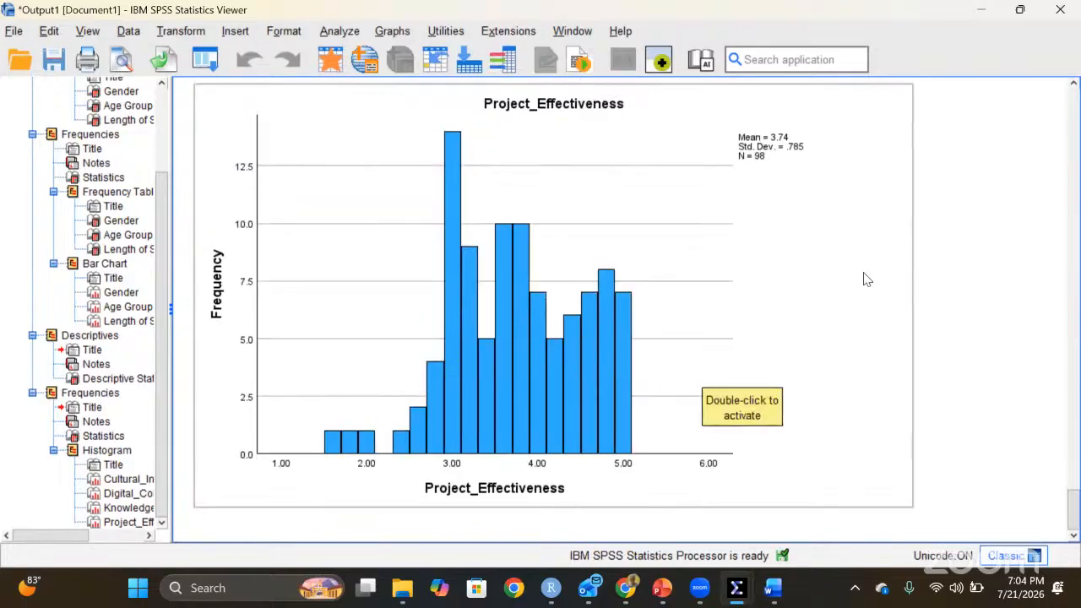
pyautogui.click(614, 273)
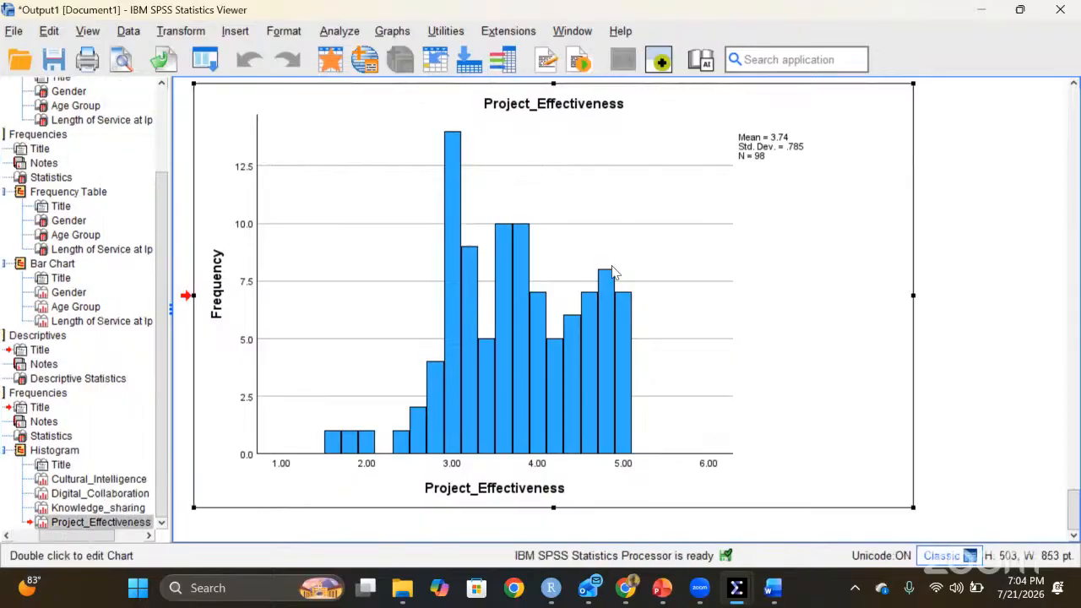
pyautogui.scroll(8, 676, 340)
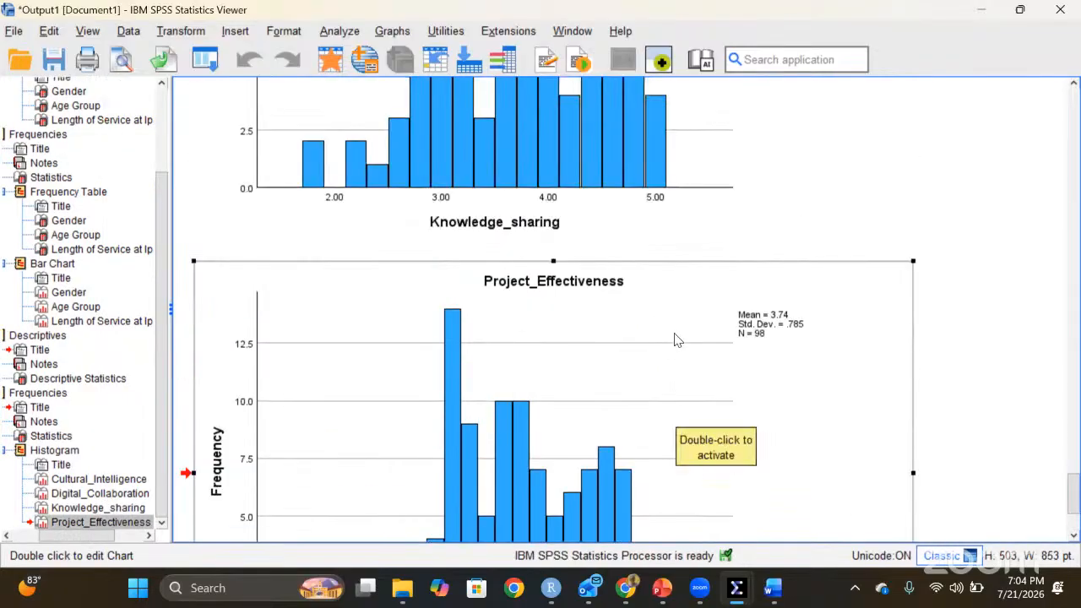
pyautogui.scroll(3, 675, 339)
pyautogui.scroll(-3, 678, 338)
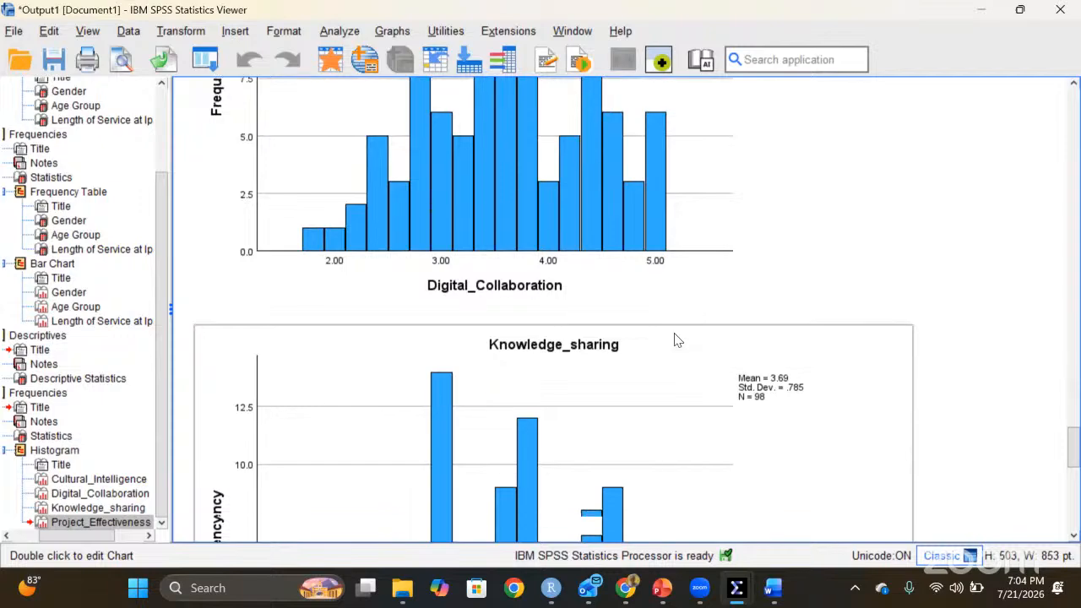
pyautogui.scroll(-8, 533, 353)
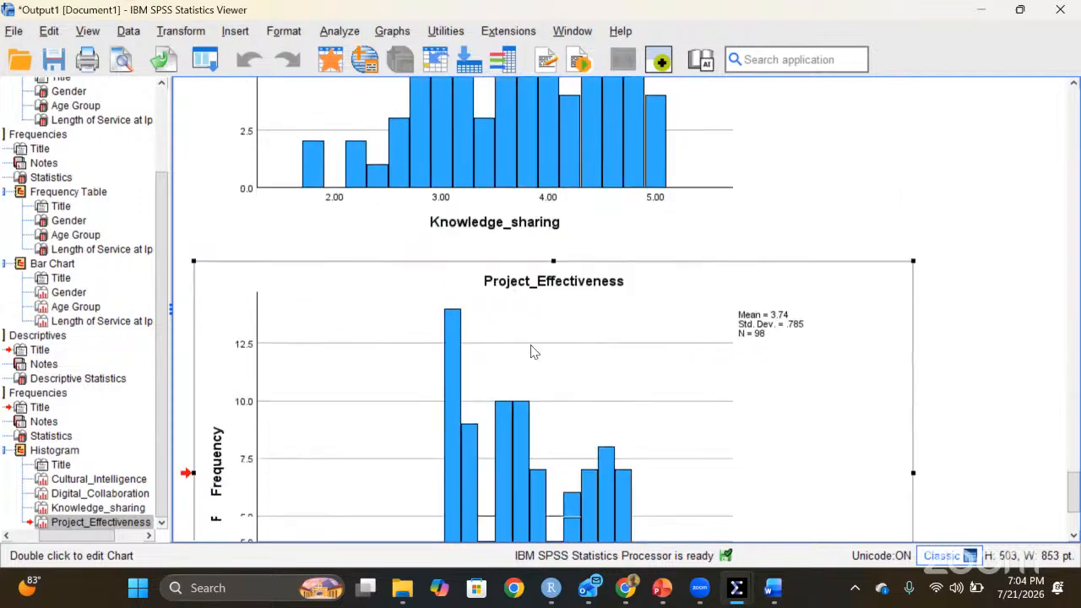
pyautogui.scroll(-5, 532, 353)
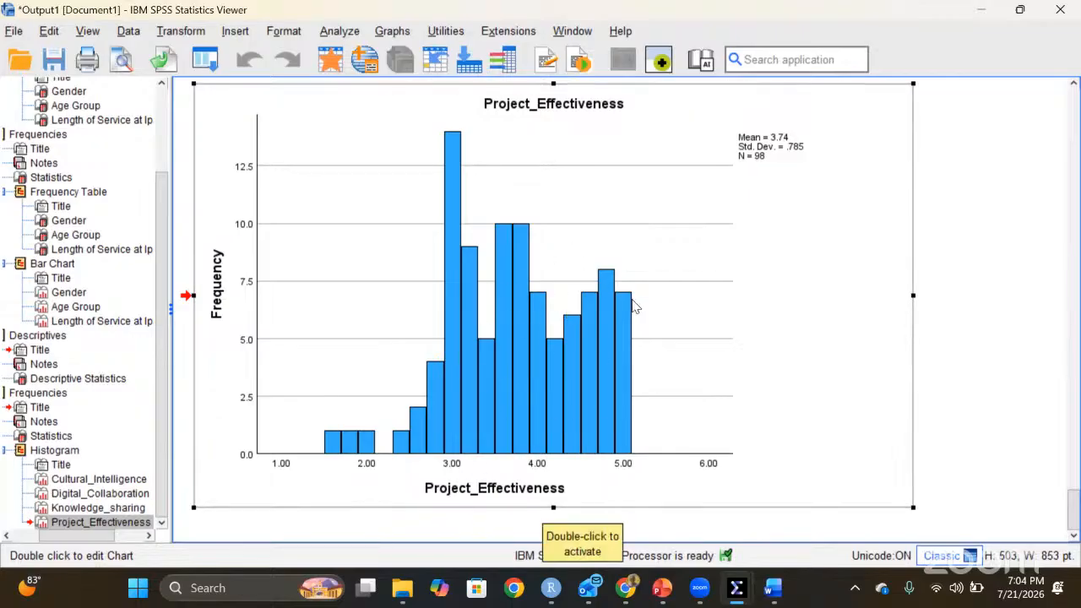
# - Compare the Knowledge_sharing, Digital_Collaboration and Cultural_Intelligence histograms, and return to the Project_Effectiveness histogram
pyautogui.scroll(1, 635, 306)
pyautogui.scroll(2, 635, 307)
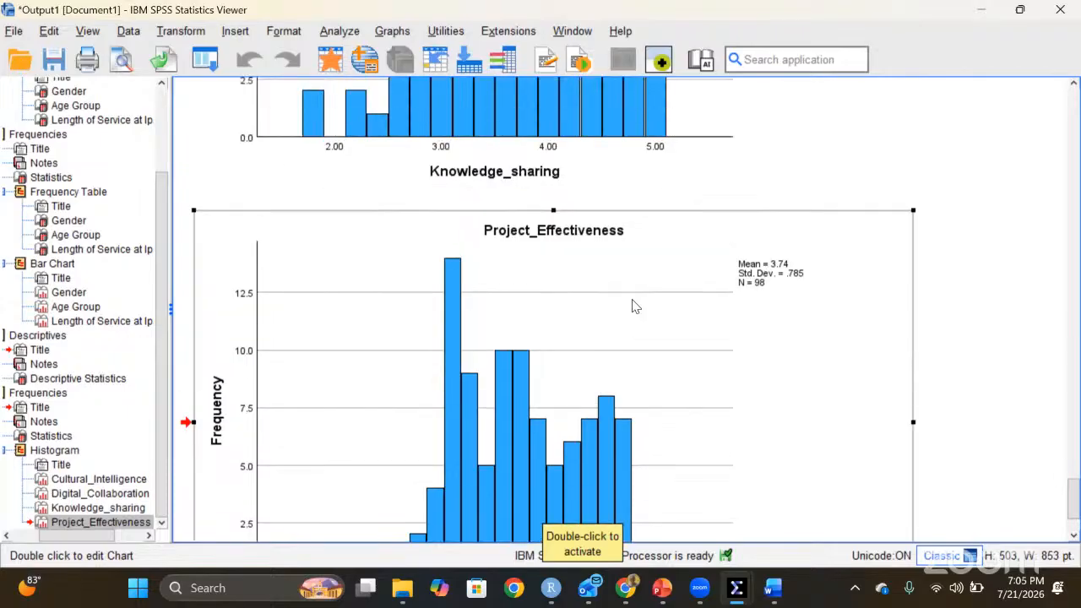
pyautogui.rightClick(633, 306)
pyautogui.scroll(8, 585, 340)
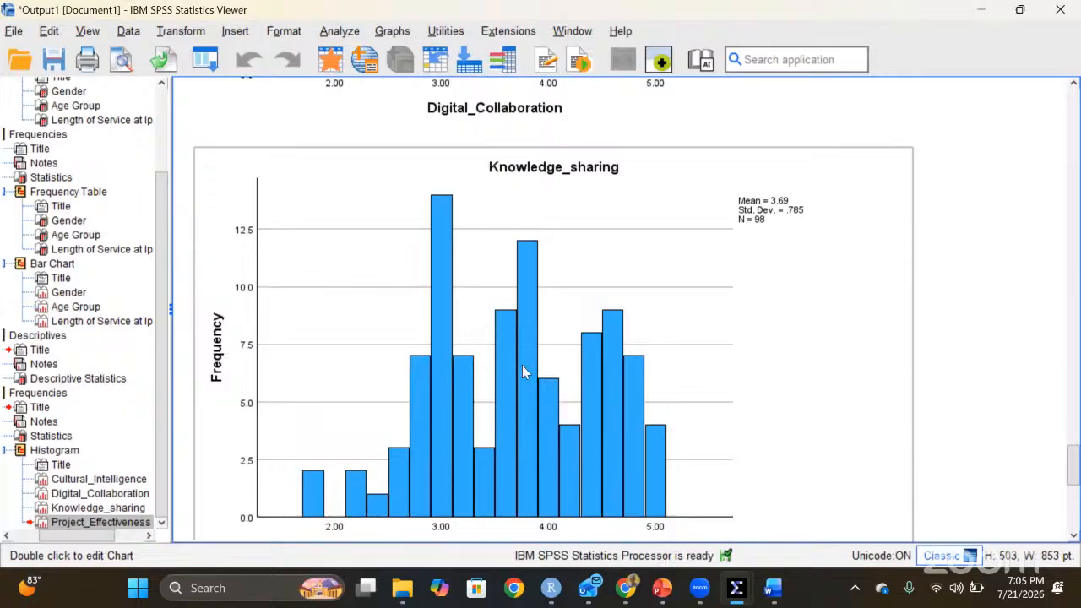
pyautogui.scroll(-1, 664, 413)
pyautogui.scroll(9, 664, 413)
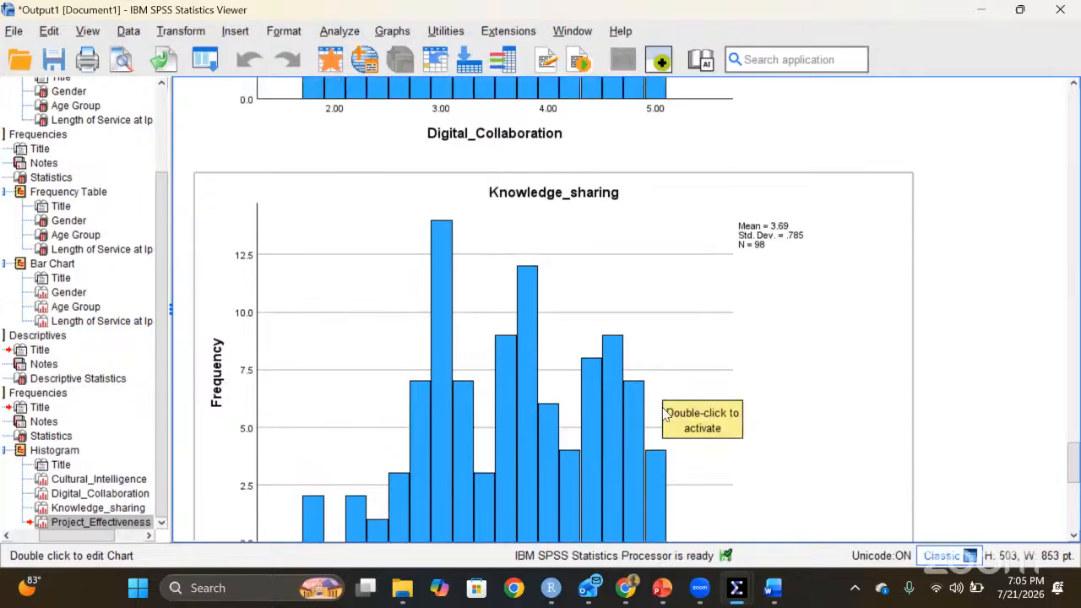
pyautogui.scroll(1, 613, 292)
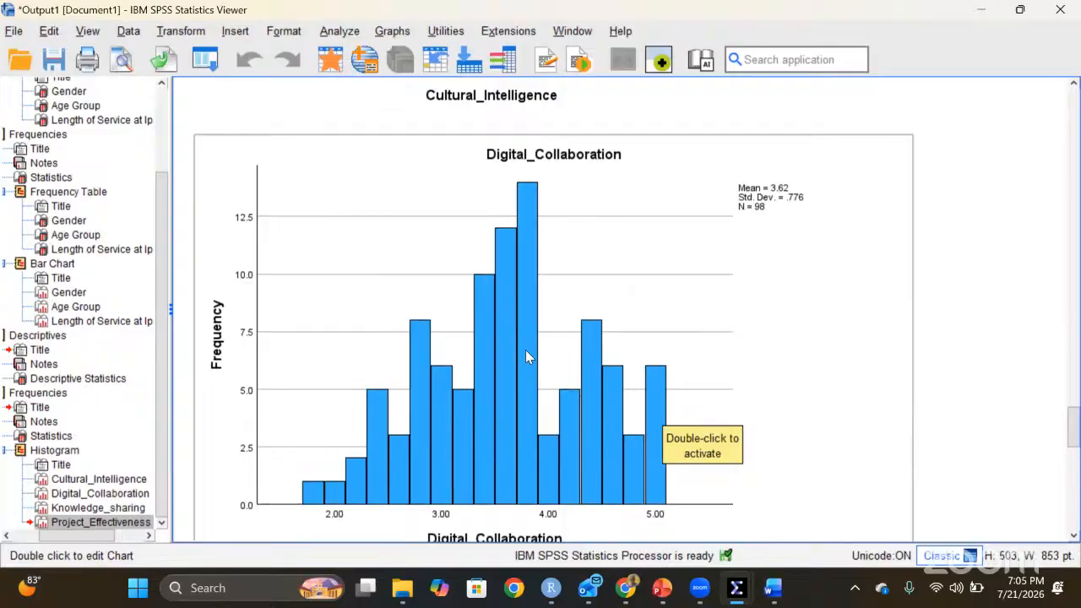
pyautogui.scroll(8, 553, 389)
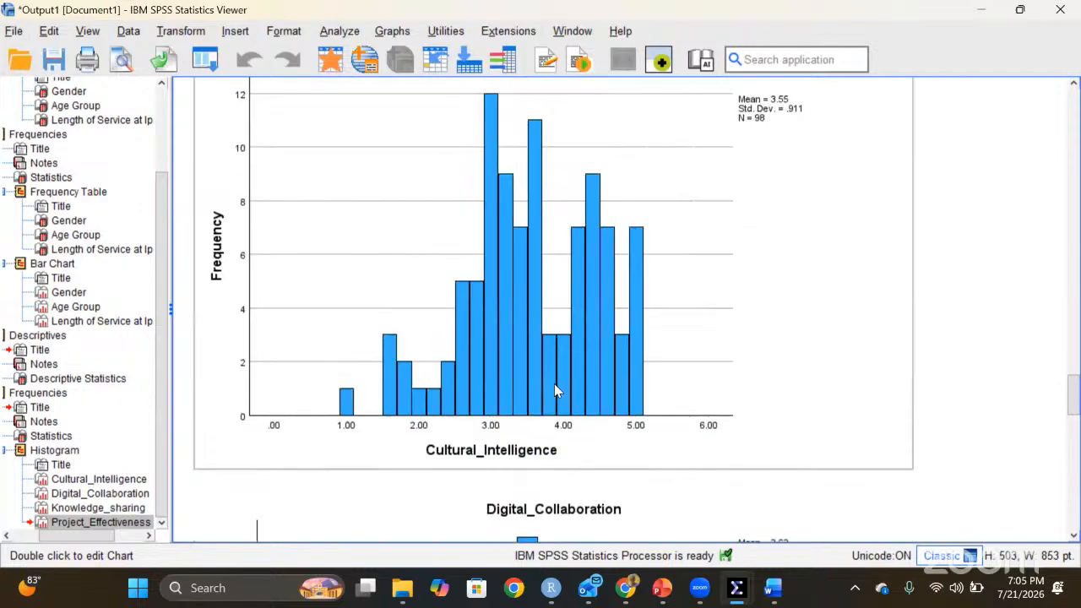
pyautogui.scroll(-3, 575, 253)
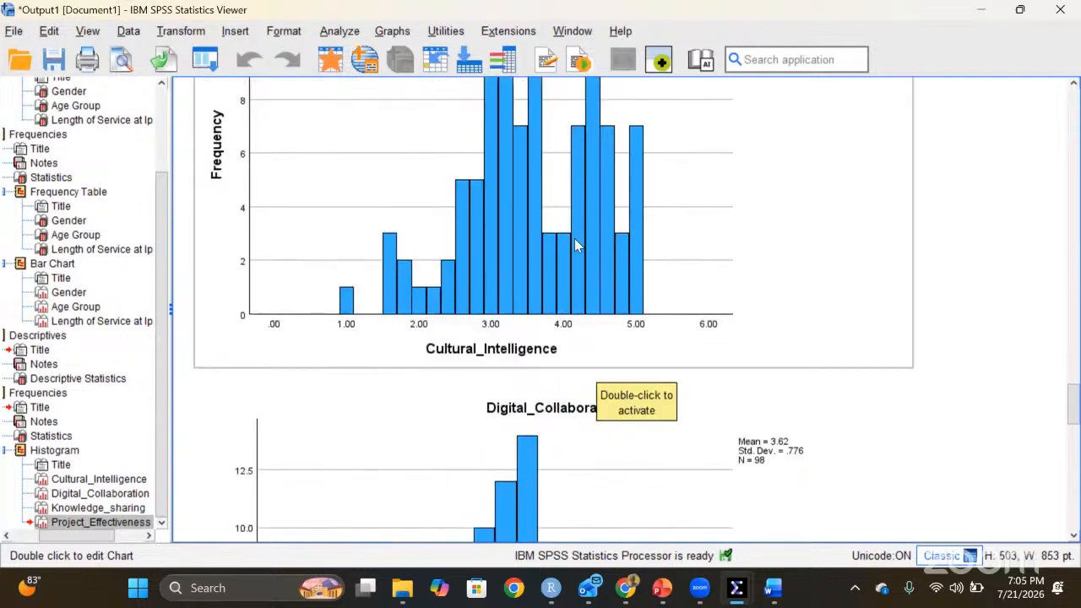
pyautogui.scroll(-15, 568, 284)
pyautogui.click(627, 272)
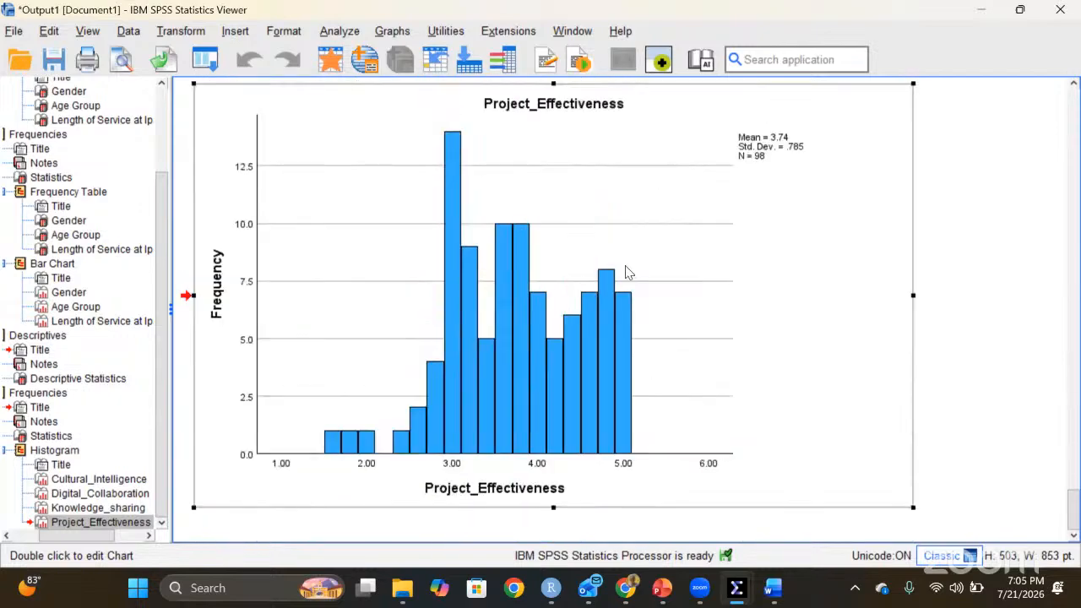
pyautogui.moveTo(735, 594)
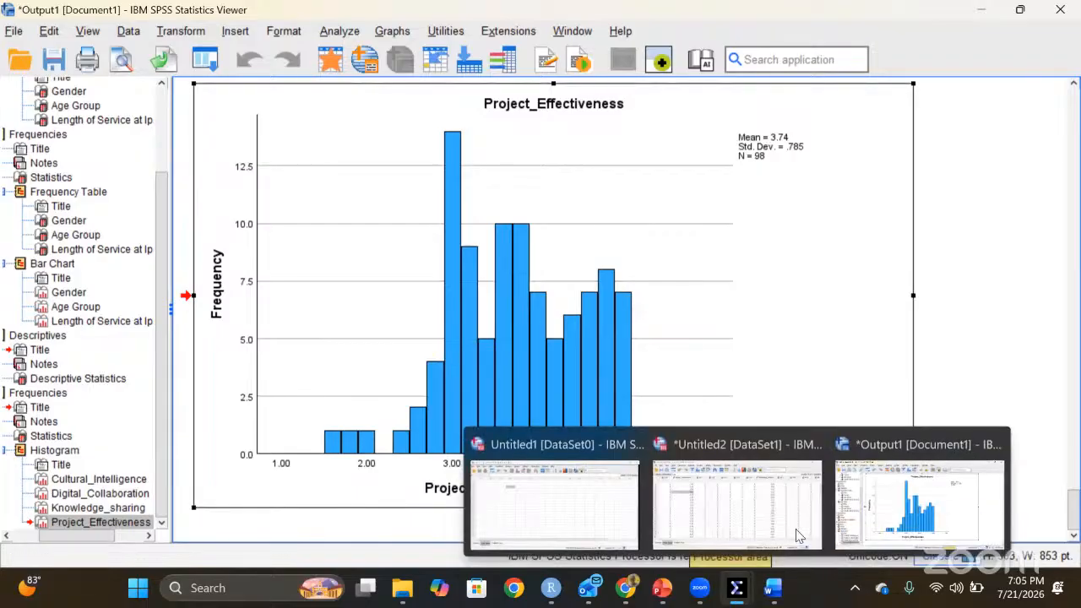
pyautogui.click(896, 490)
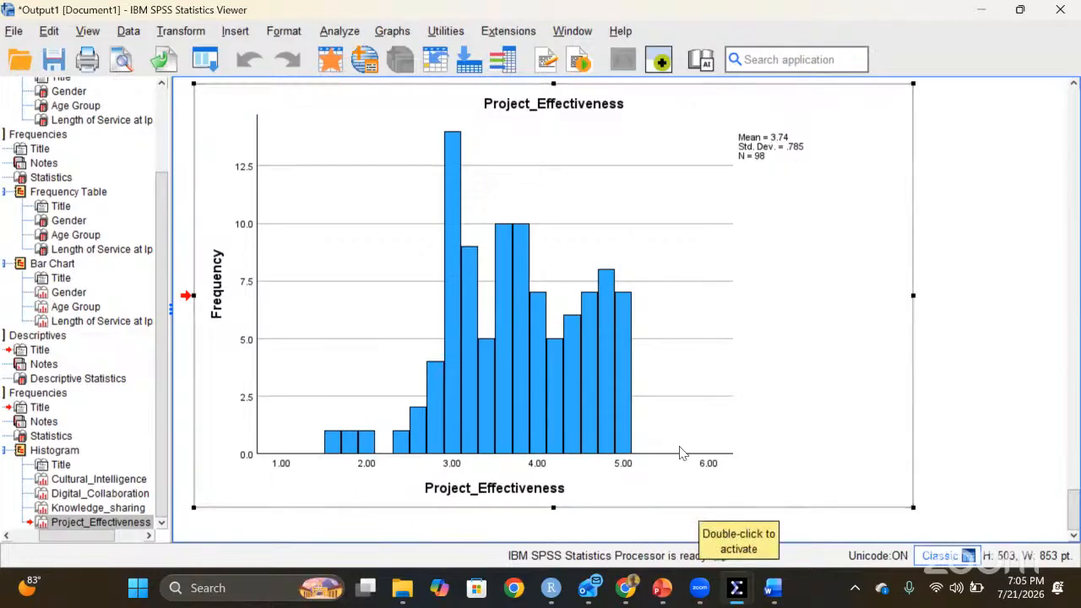
# - Switch to the Untitled2 data set in the SPSS Data Editor and look over the item and composite score columns
pyautogui.moveTo(729, 598)
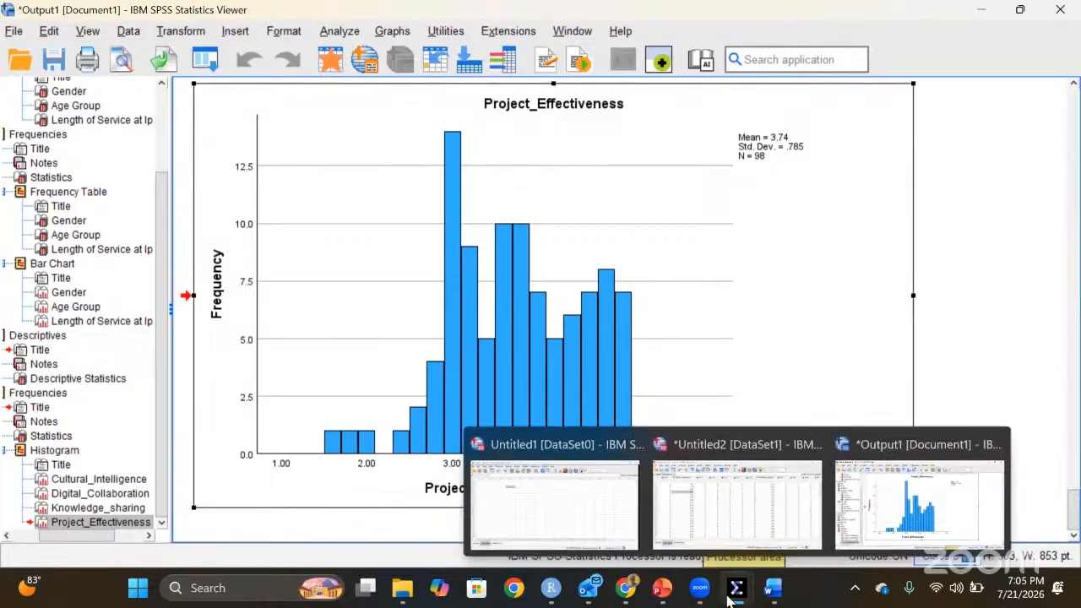
pyautogui.click(691, 512)
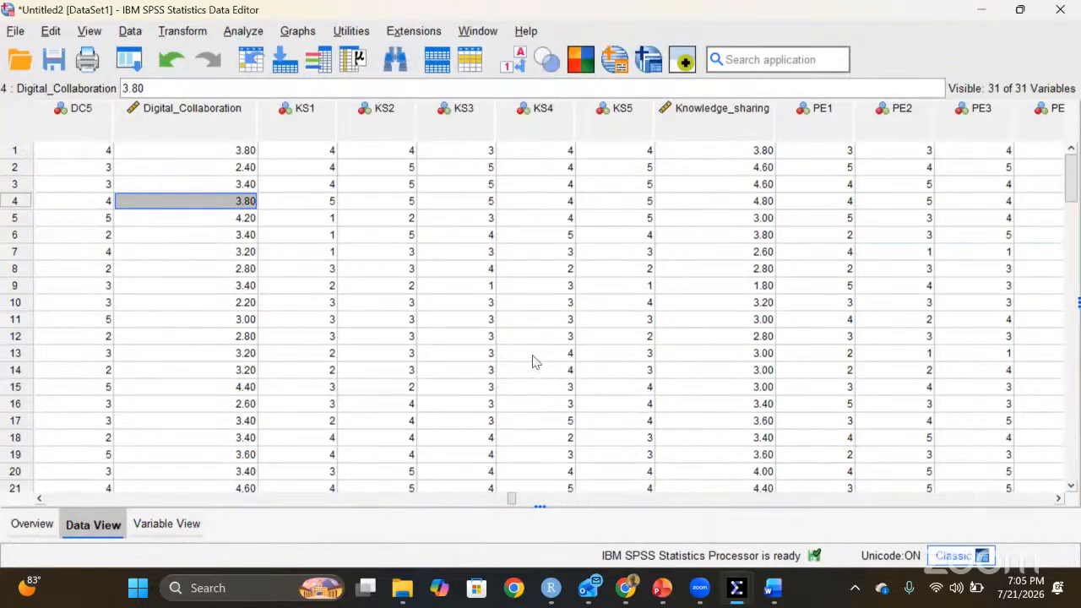
pyautogui.click(404, 302)
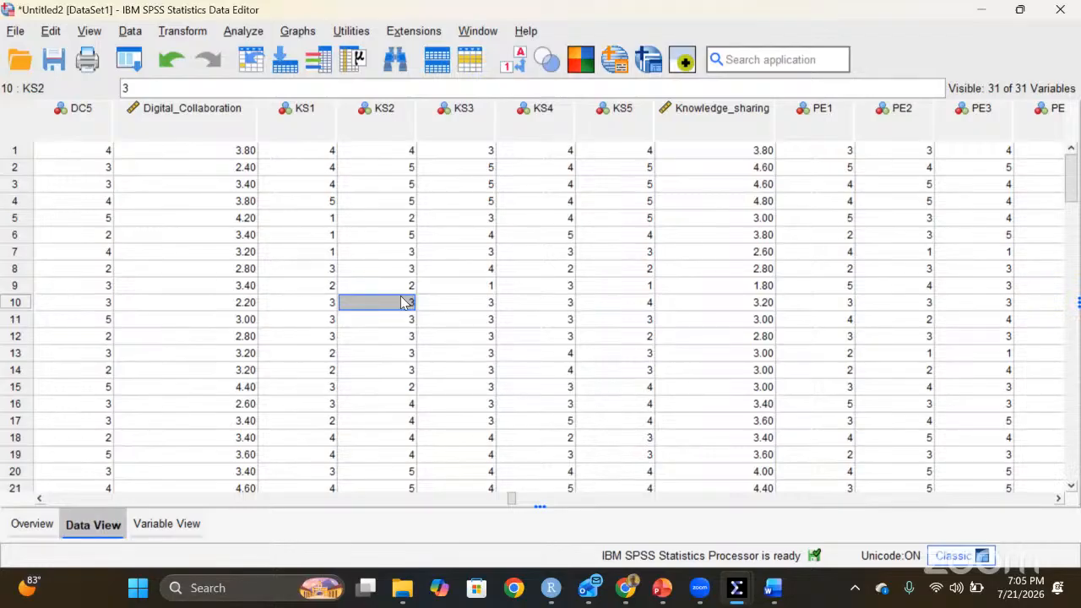
# - Switch to the Project Effectiveness document in Google Docs and browse it to find the study's aim and objectives
pyautogui.click(625, 588)
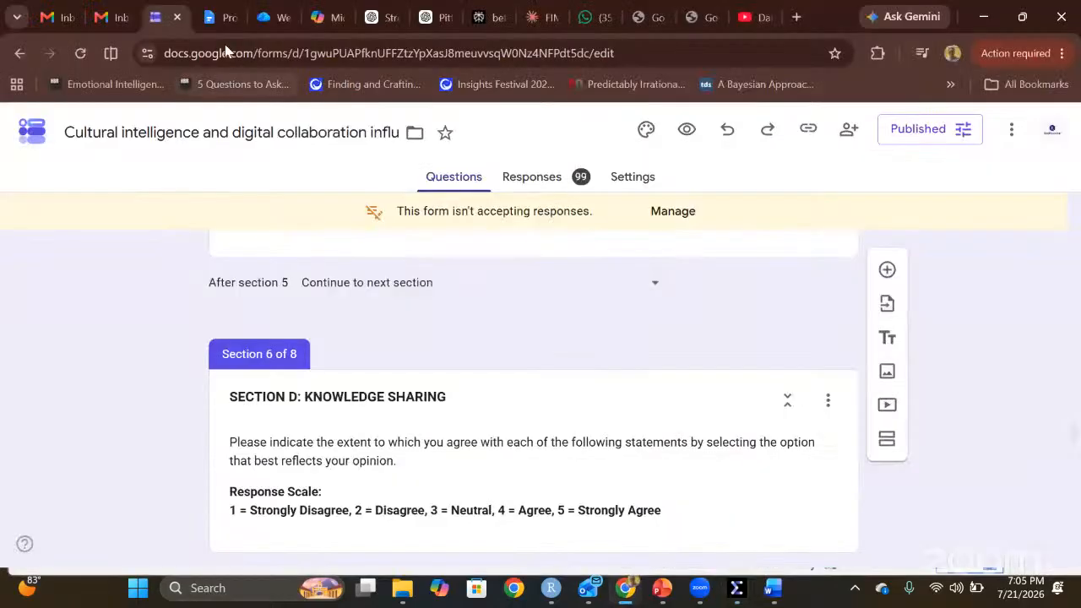
pyautogui.click(218, 17)
pyautogui.scroll(-20, 477, 450)
pyautogui.scroll(-20, 476, 454)
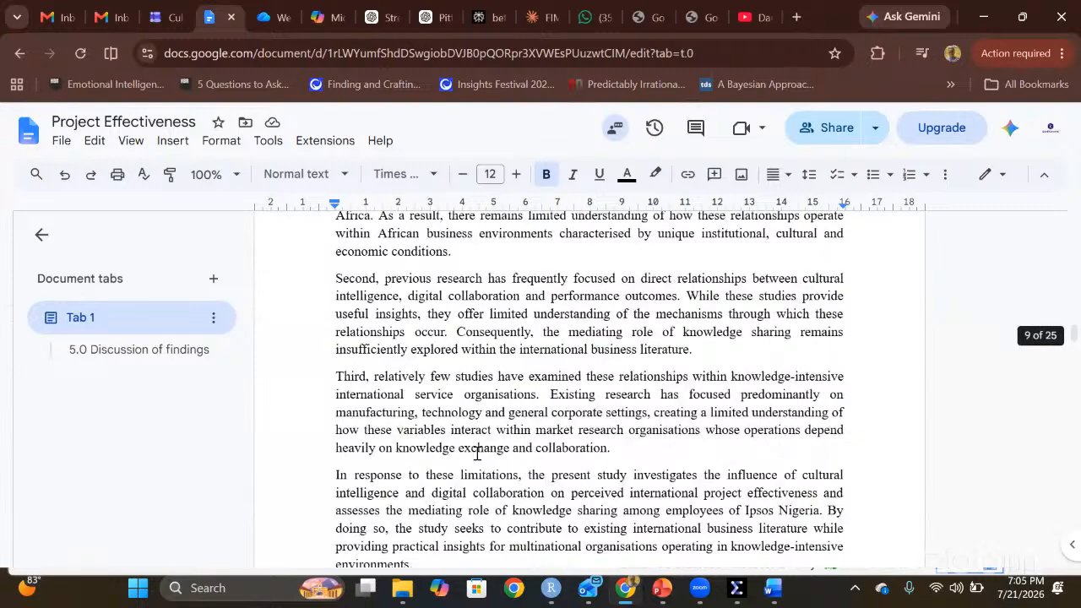
pyautogui.scroll(15, 476, 452)
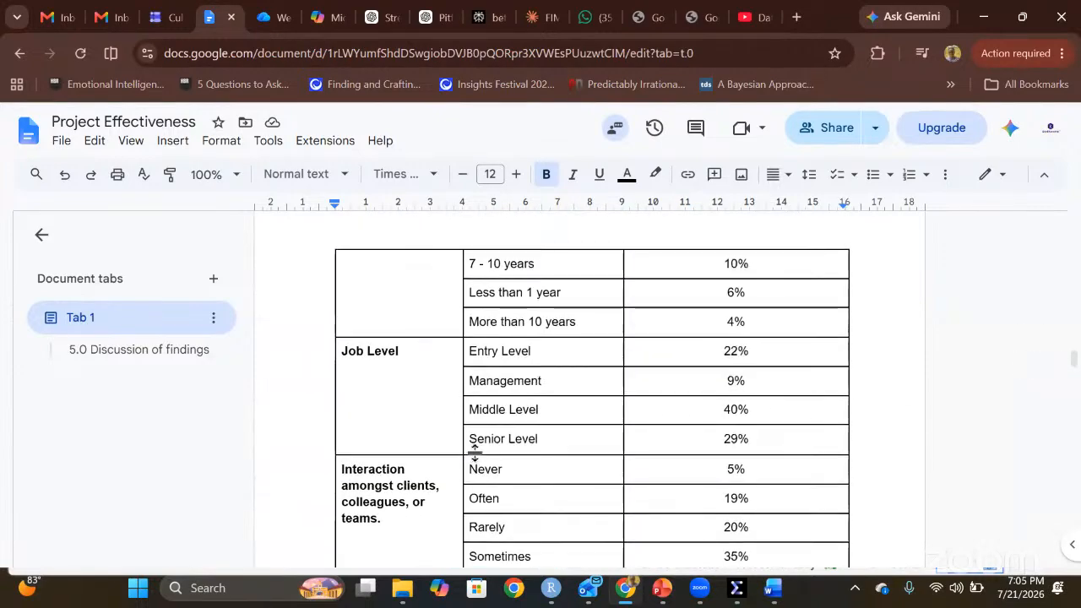
pyautogui.click(509, 351)
pyautogui.click(511, 380)
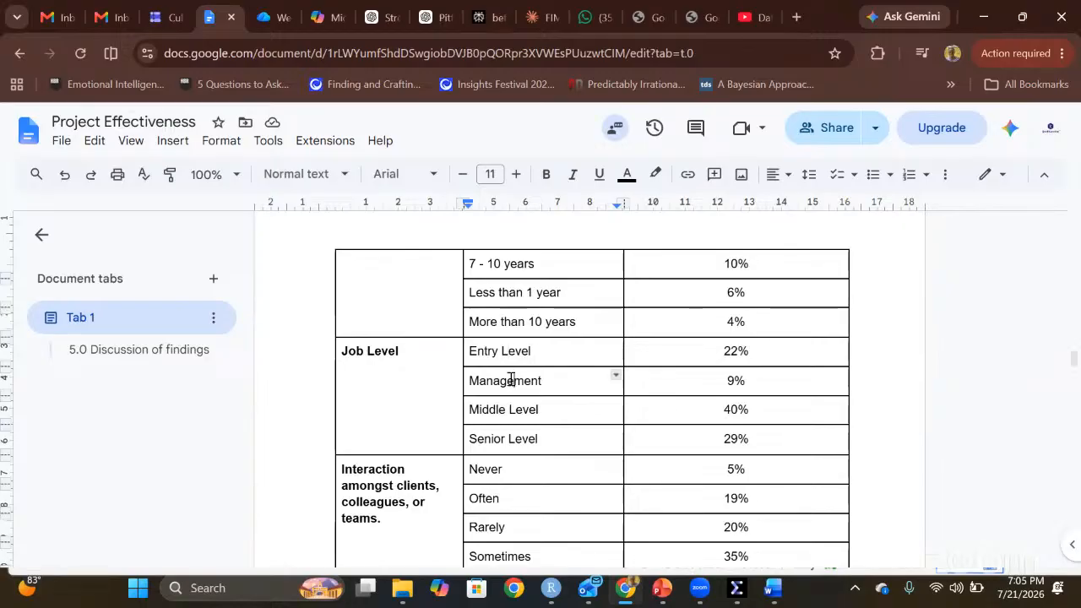
pyautogui.scroll(20, 511, 379)
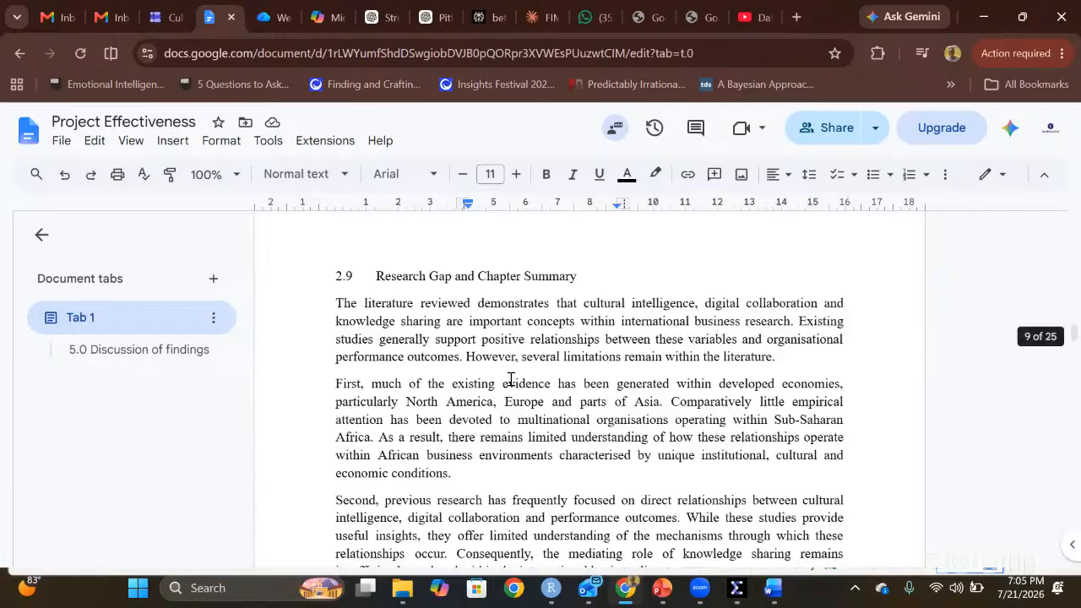
pyautogui.scroll(8, 511, 380)
pyautogui.scroll(-20, 511, 379)
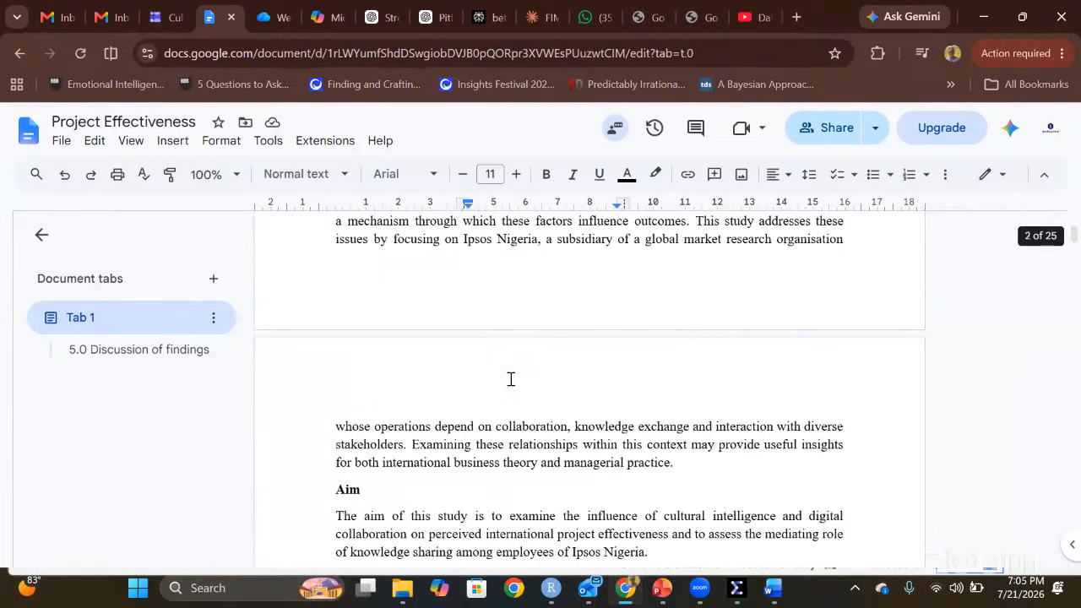
# - Review objectives 2 to 4, highlighting "cultural intelligence" and "perceived international project effectiveness" in objective 2
pyautogui.moveTo(657, 487); pyautogui.dragTo(357, 342)
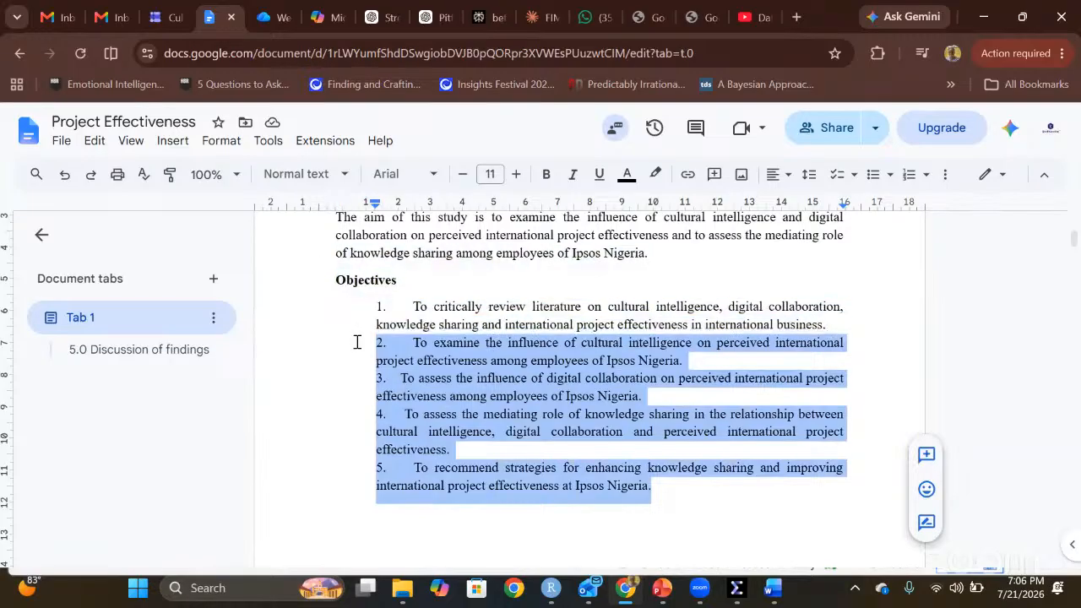
pyautogui.click(394, 347)
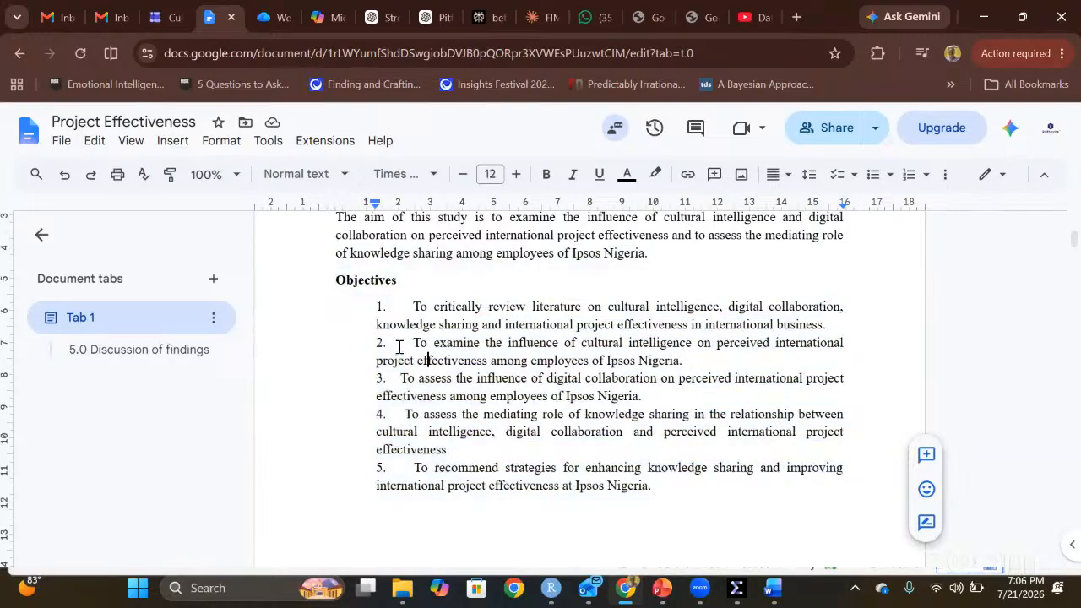
pyautogui.moveTo(380, 343); pyautogui.dragTo(524, 448)
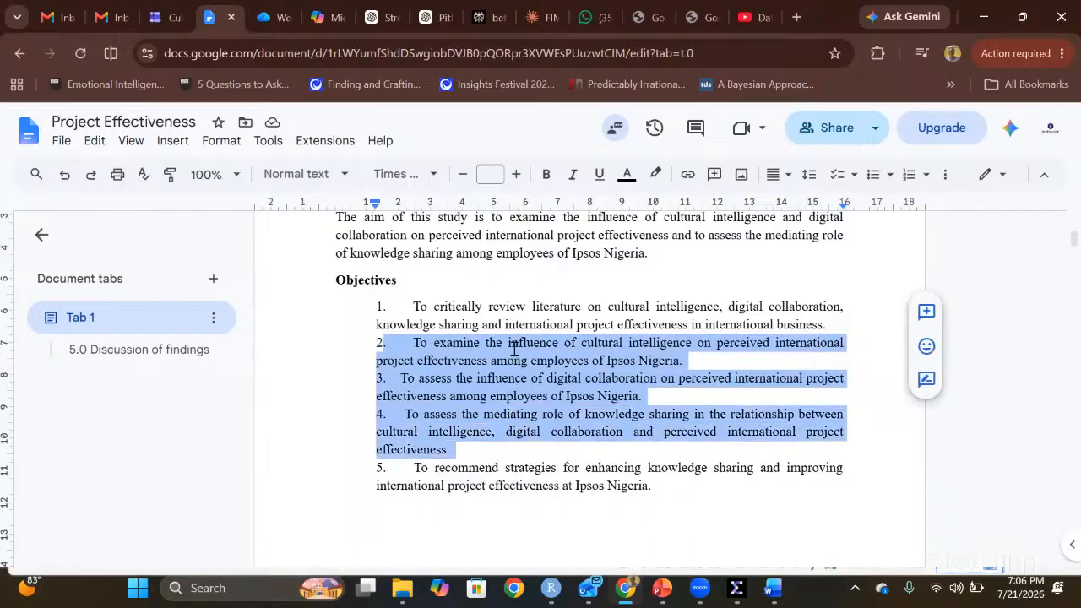
pyautogui.click(630, 342)
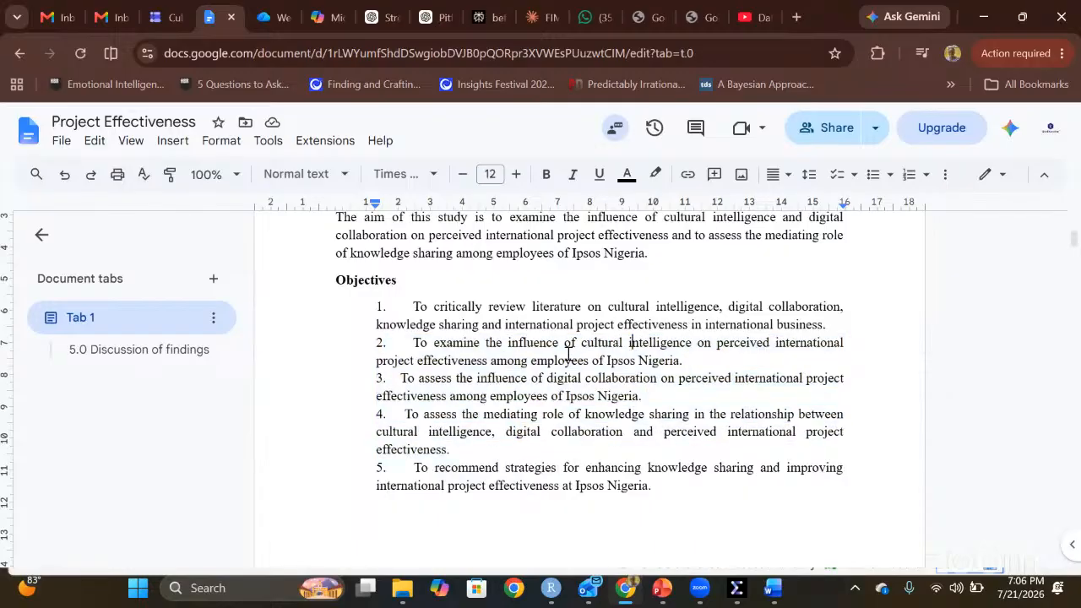
pyautogui.moveTo(581, 342); pyautogui.dragTo(491, 361)
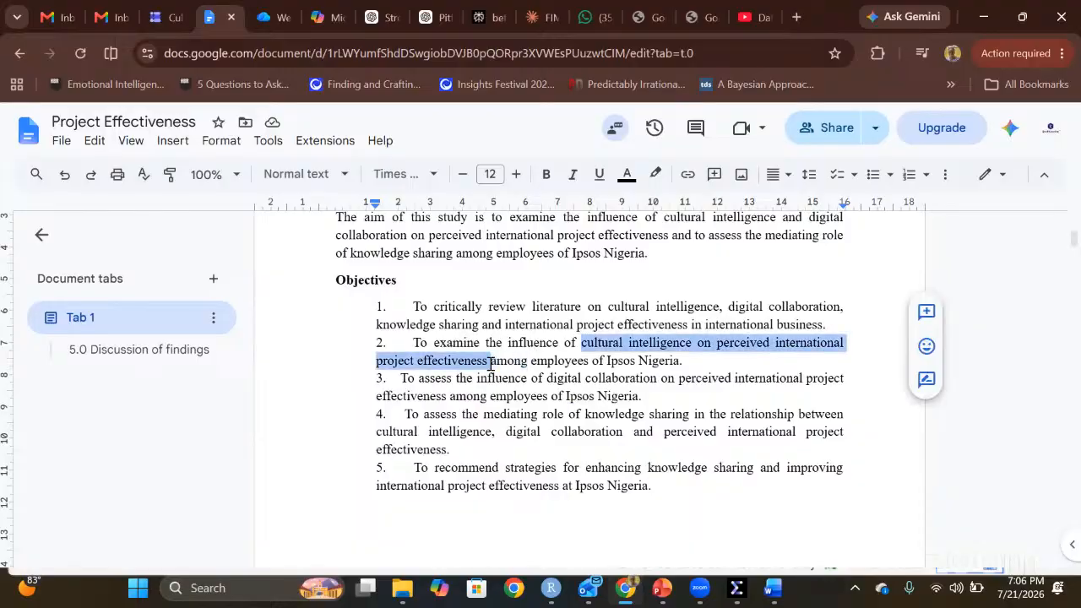
pyautogui.click(691, 360)
pyautogui.moveTo(691, 342); pyautogui.dragTo(582, 342)
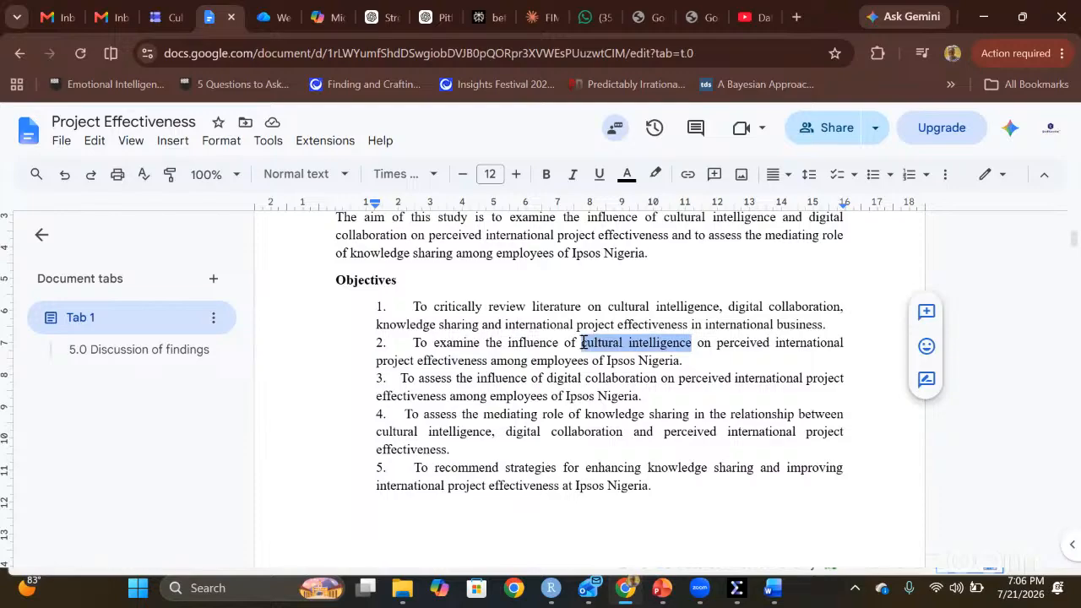
pyautogui.moveTo(716, 342); pyautogui.dragTo(486, 362)
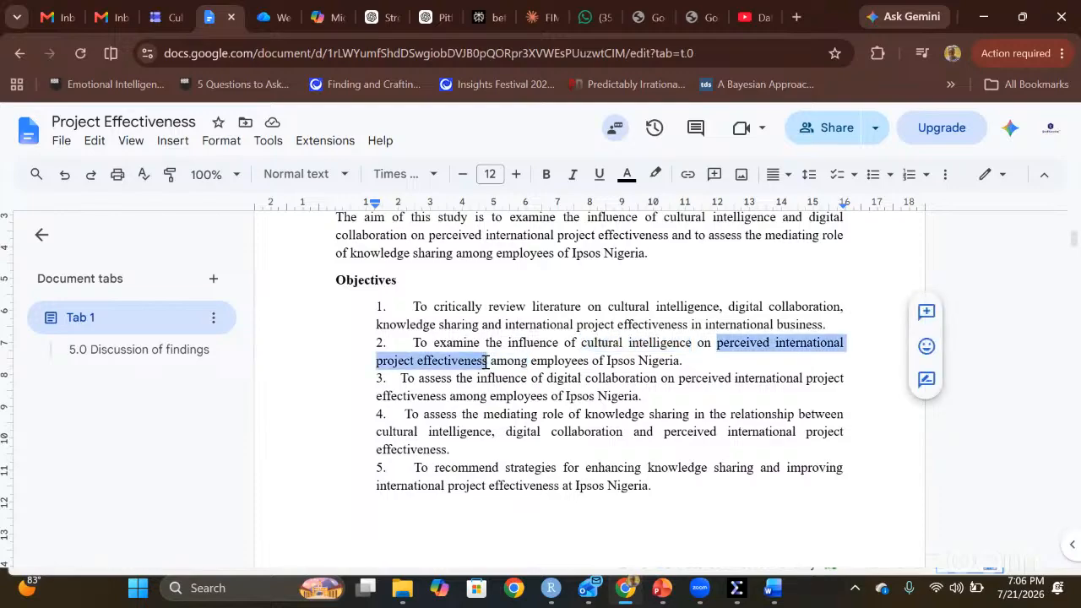
# - Look through the demographic tables and charts, and examine section 4.2.1 Cultural Intelligence with its first response table and chart
pyautogui.scroll(-20, 591, 393)
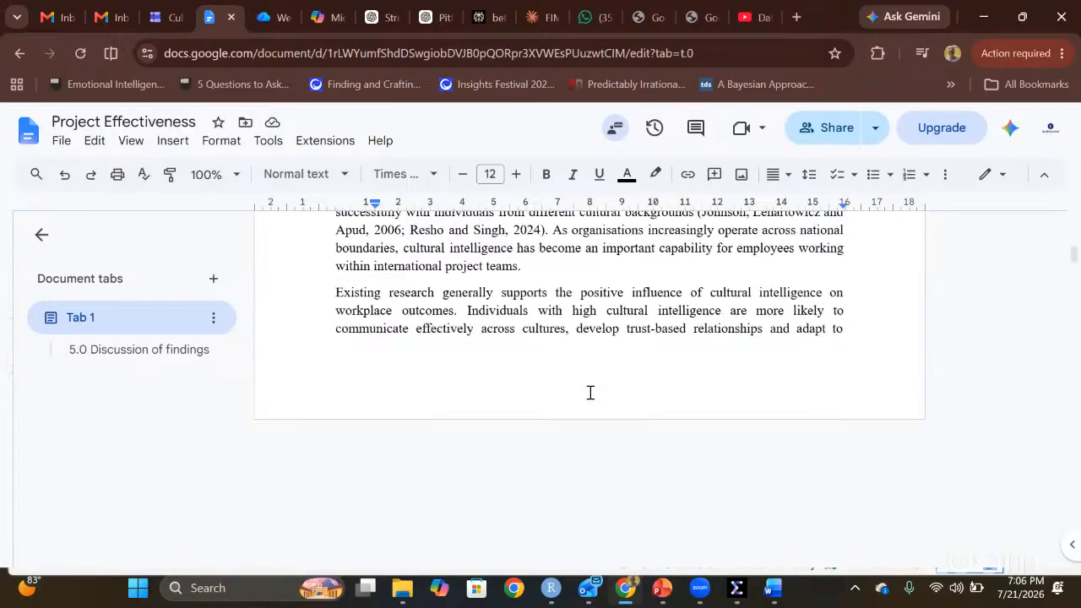
pyautogui.scroll(-20, 591, 393)
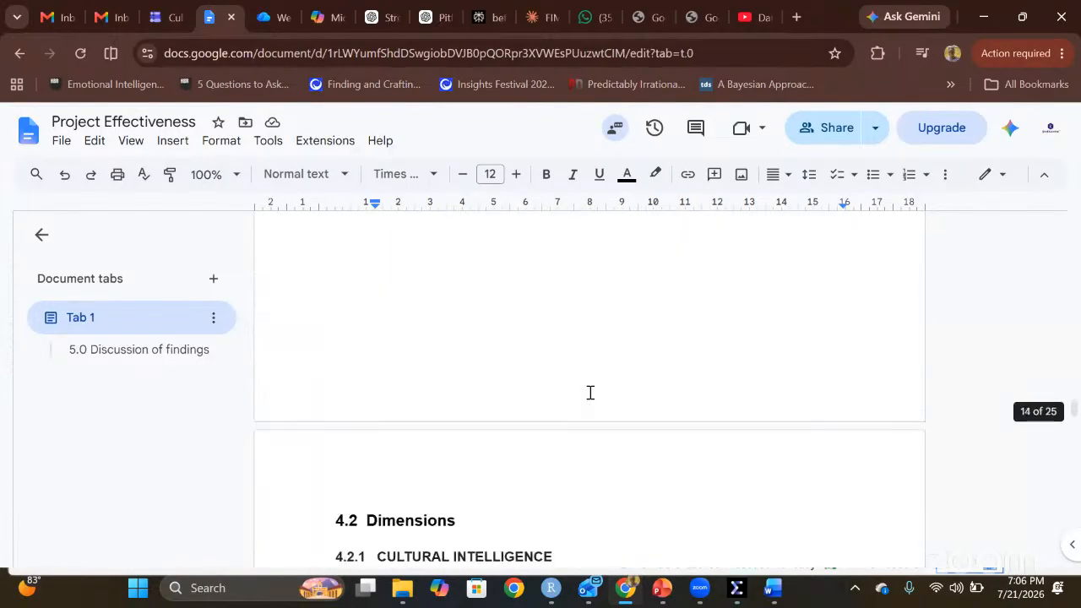
pyautogui.scroll(20, 591, 393)
pyautogui.scroll(15, 591, 393)
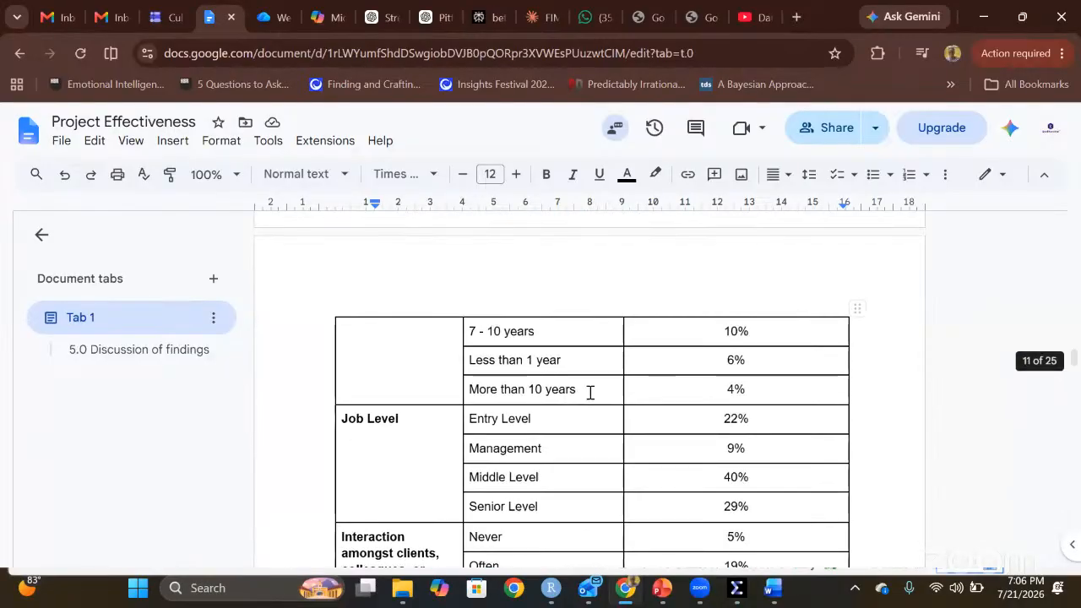
pyautogui.scroll(-18, 590, 392)
pyautogui.scroll(-12, 590, 393)
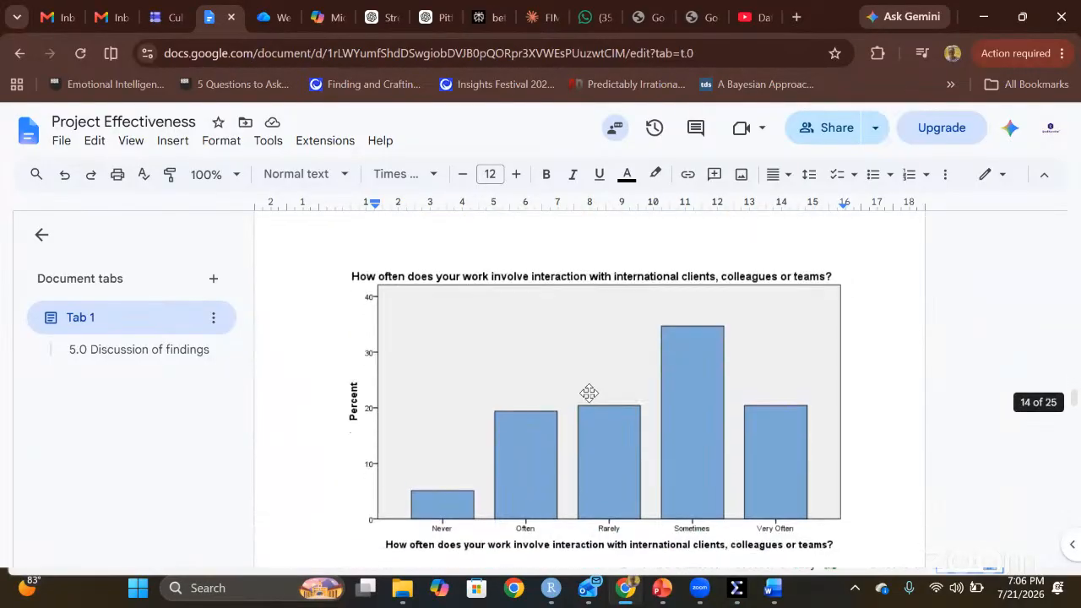
pyautogui.scroll(-1, 574, 376)
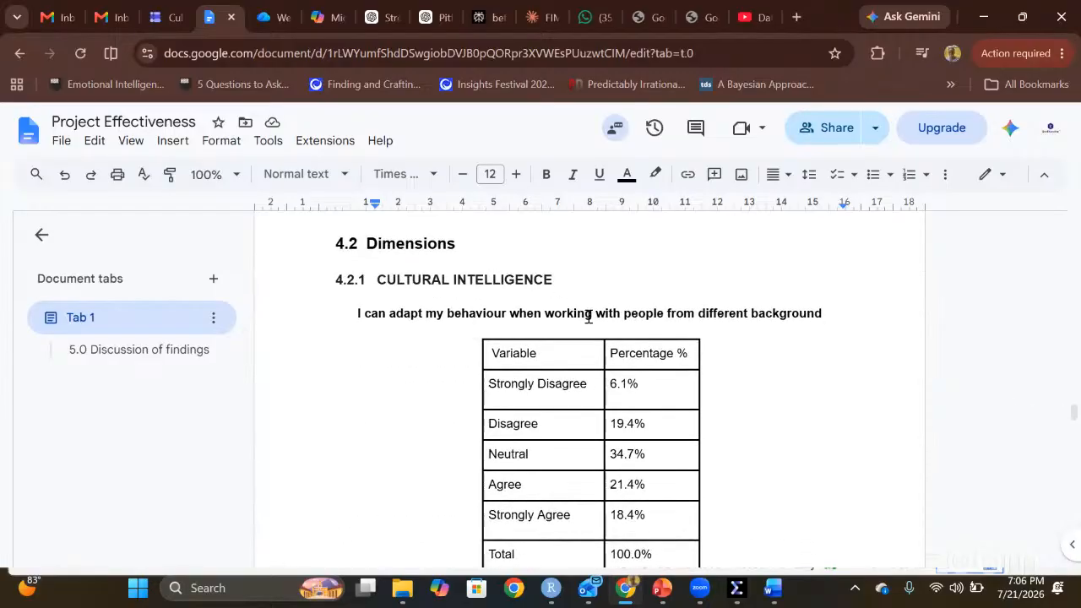
pyautogui.scroll(-6, 588, 316)
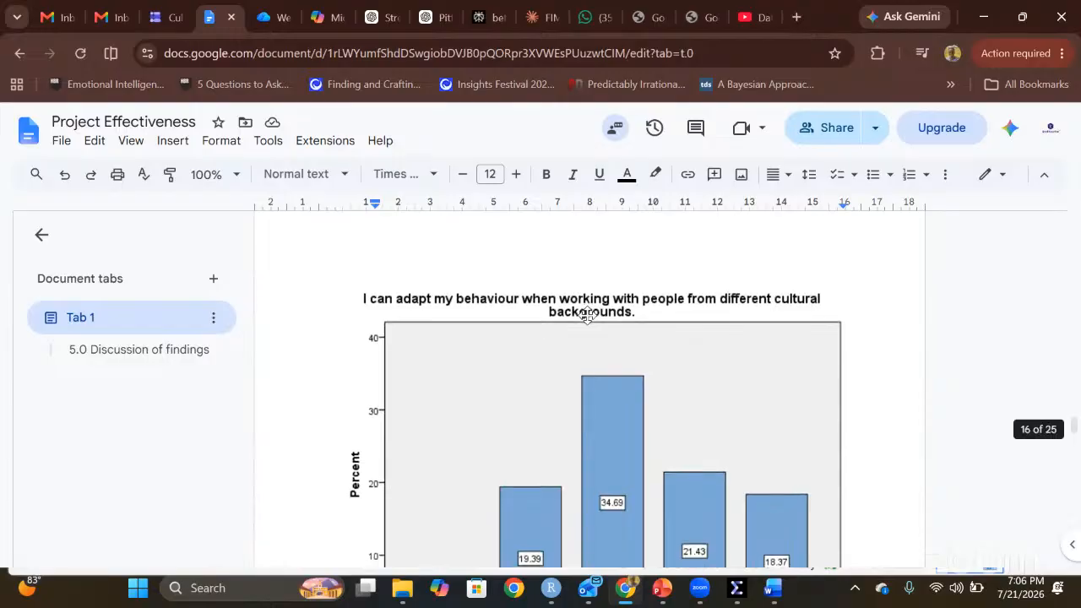
pyautogui.scroll(6, 633, 413)
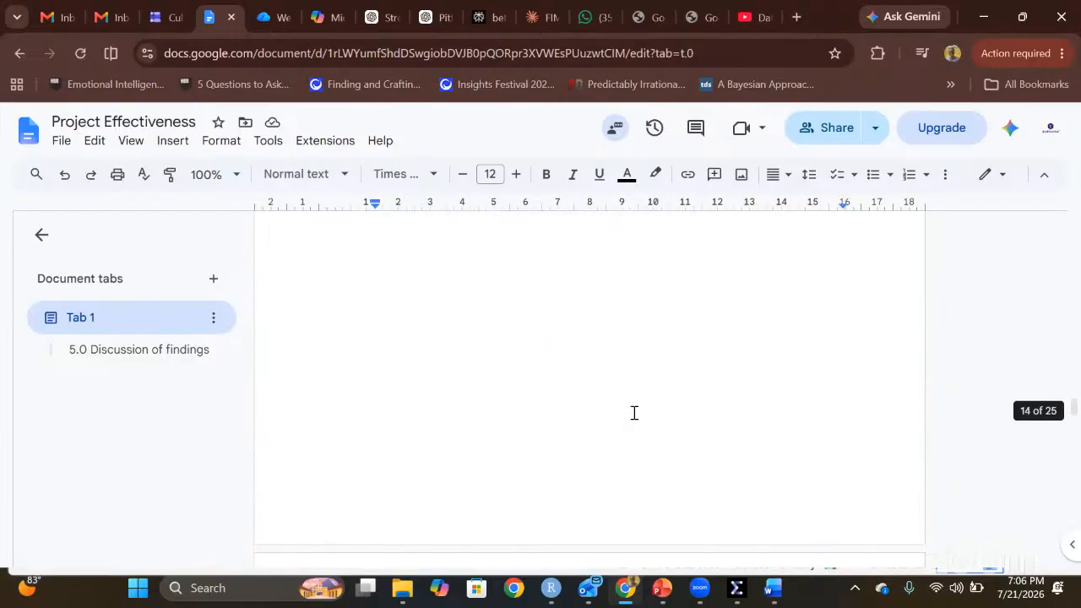
pyautogui.scroll(1, 632, 412)
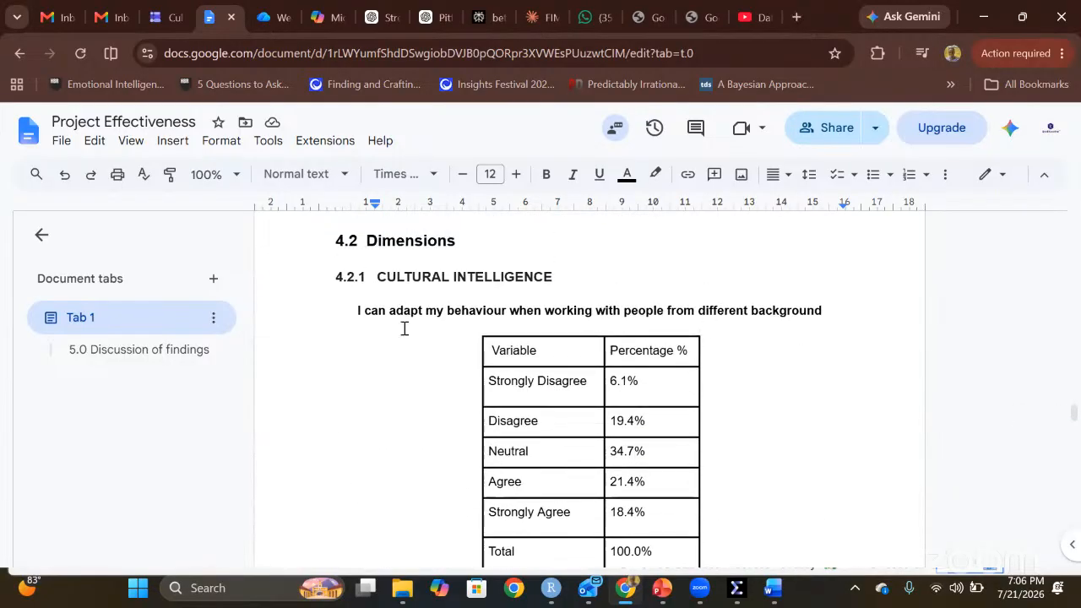
# - Insert blank lines between the 4.2.1 Cultural Intelligence heading and the title of its first response table
pyautogui.click(356, 317)
pyautogui.press('Return')
pyautogui.press('Return')
pyautogui.press('Return')
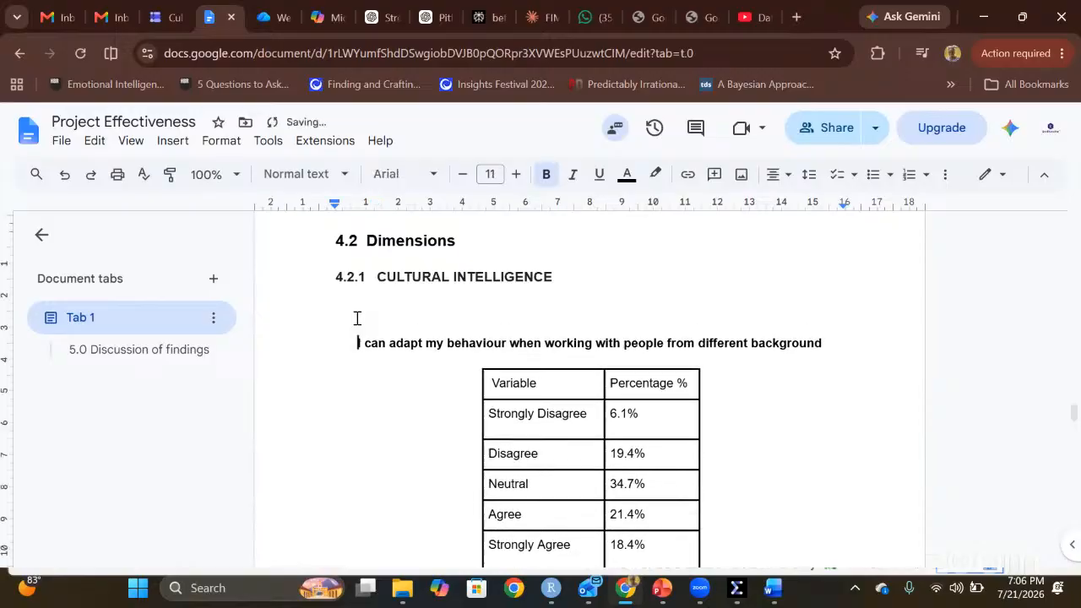
pyautogui.press('Up')
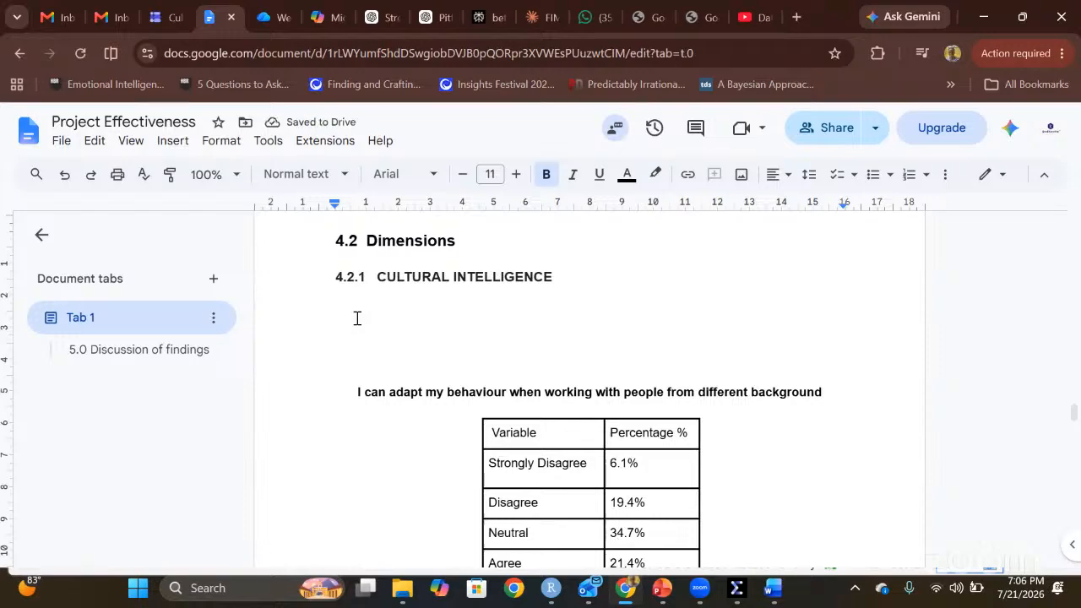
# - Write under heading 4.2.1: "We computed cultural intelligence as a variable from a set of questions highlighted in the questionnaire (Appendix 1)."
pyautogui.write('We')
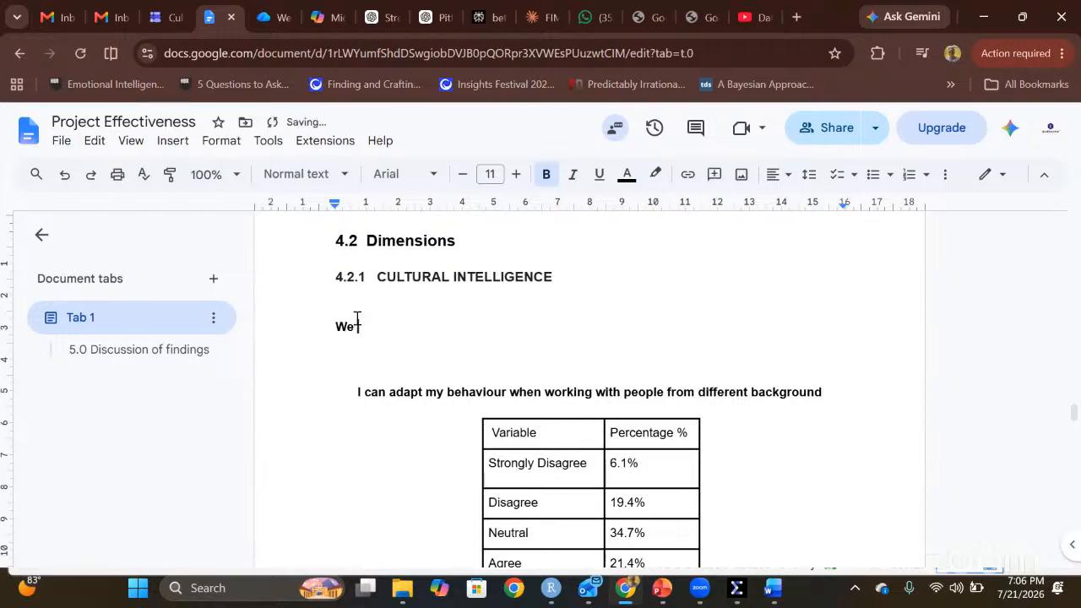
pyautogui.write(' computed cultural intelligence as a variabl')
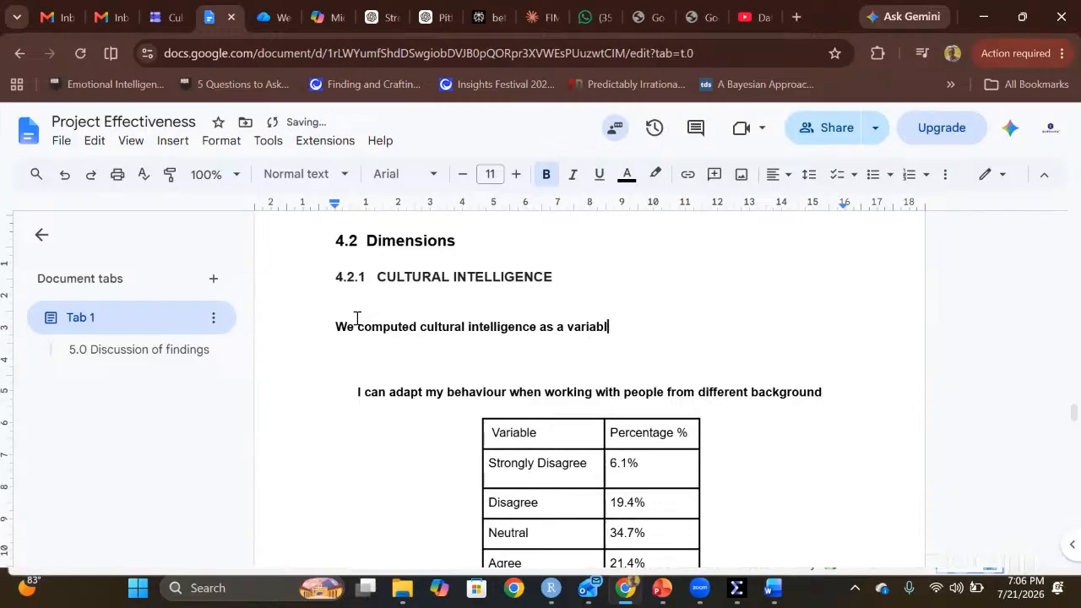
pyautogui.write('e from a set of questions highlighted in the questionnaire (App')
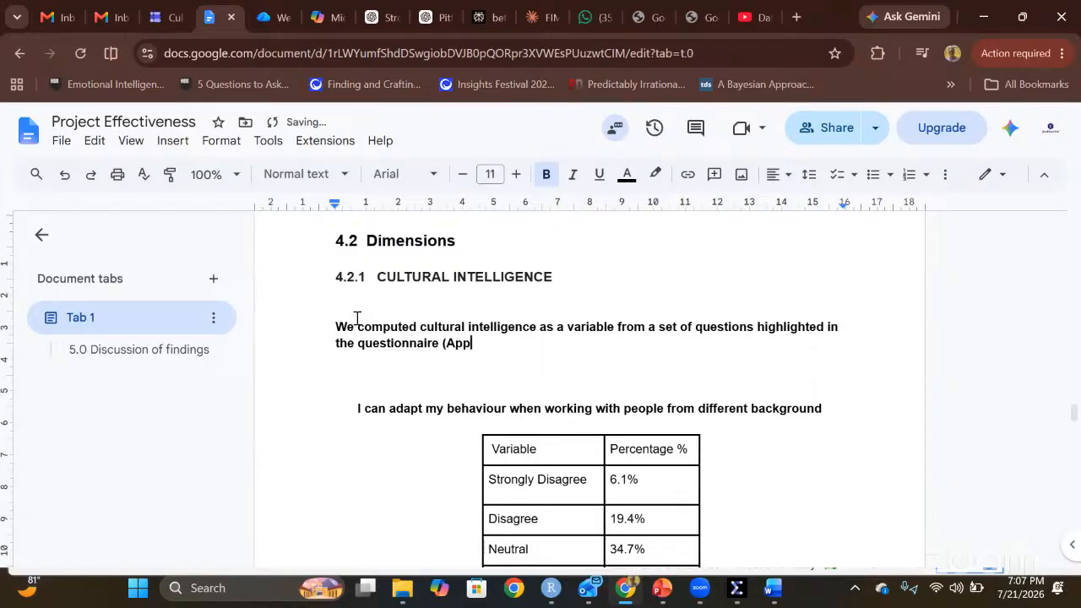
pyautogui.write('endix 1). After com')
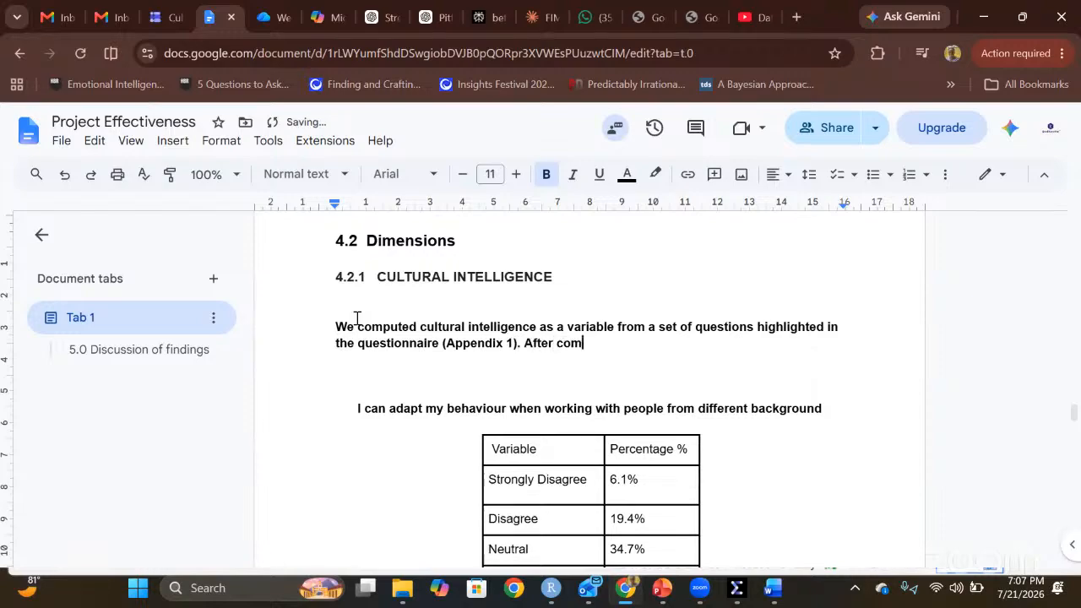
# - Continue the paragraph with "After computation it was found that the respondents endorsed a high level of"
pyautogui.write('pute')
pyautogui.write('tion')
pyautogui.write(' it was')
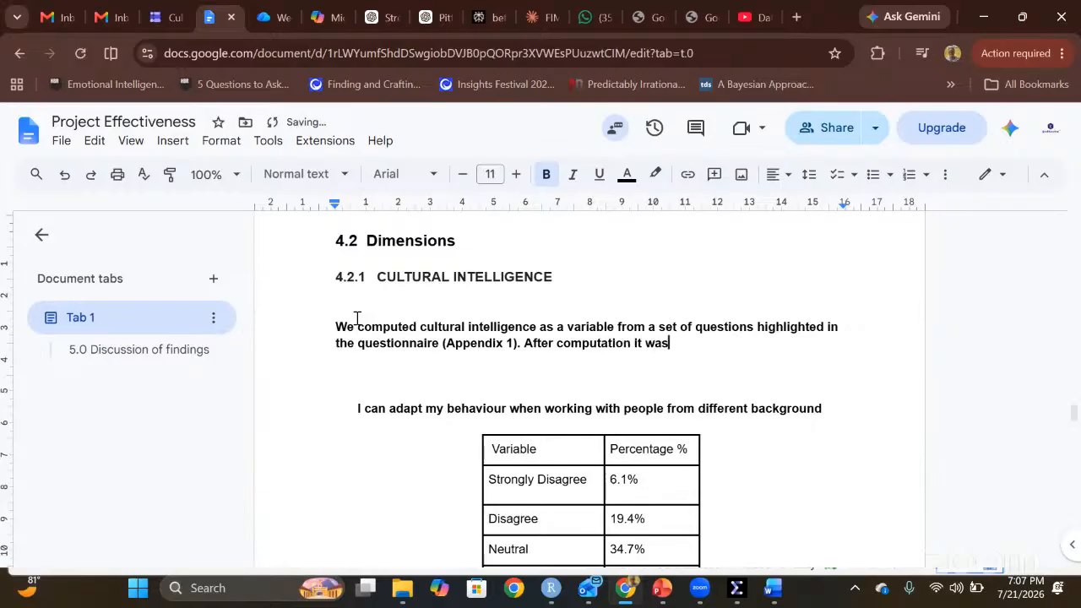
pyautogui.write(' found that ')
pyautogui.write('the')
pyautogui.write(' responden')
pyautogui.write('ts ')
pyautogui.write('endo')
pyautogui.write('rsed a hig')
pyautogui.write('h level of pr')
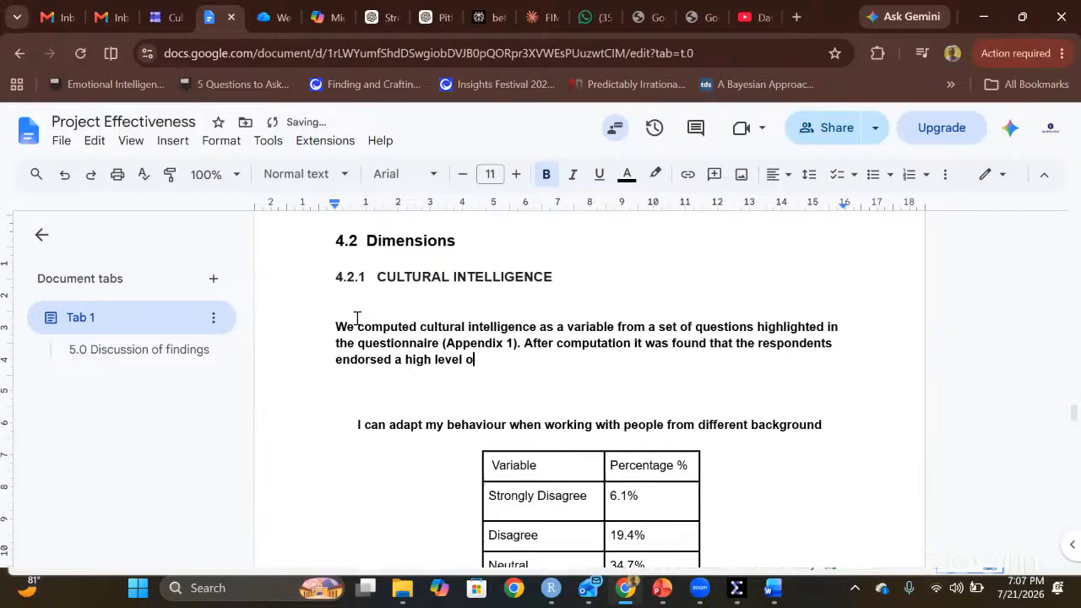
pyautogui.press('BackSpace')
pyautogui.press('BackSpace')
pyautogui.write('ohe')
pyautogui.press('Home')
pyautogui.press('BackSpace')
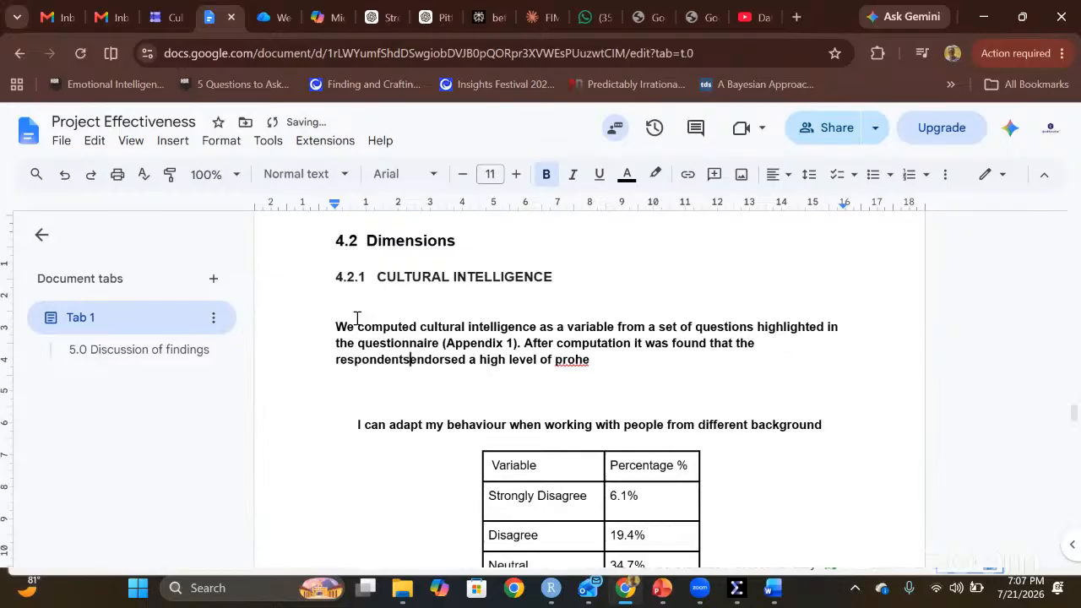
pyautogui.press('End')
pyautogui.press('BackSpace')
pyautogui.press('BackSpace')
pyautogui.write('ject effectiven')
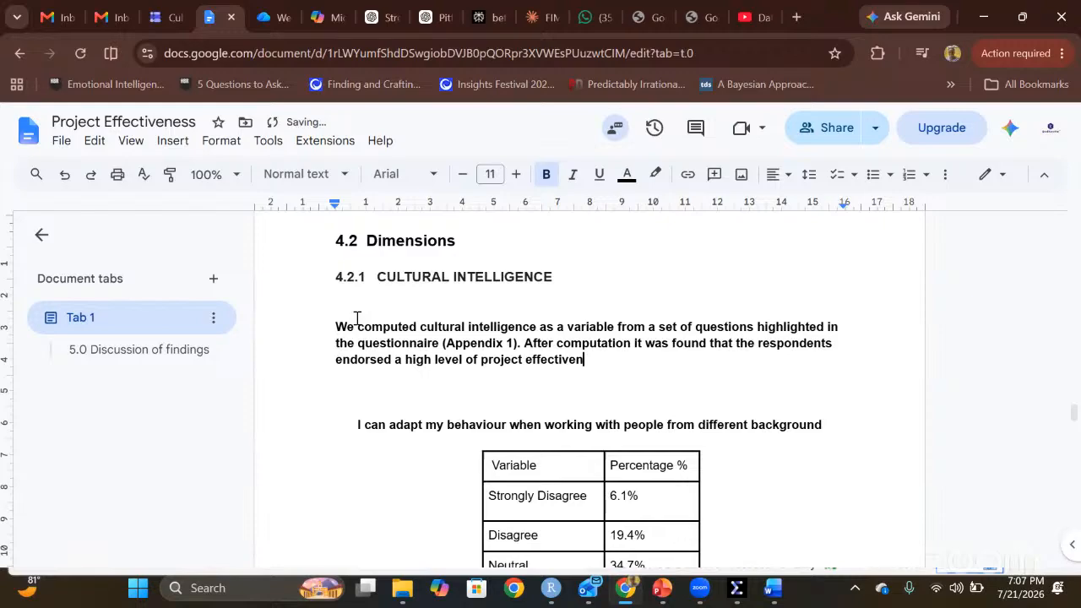
# - Replace the mistaken words "project effectiven" at the paragraph's end with "cultural intelligence in Ipsos Nigeria"
pyautogui.hotkey('ctrl', 'shift', 'Left')
pyautogui.hotkey('ctrl', 'shift', 'Left')
pyautogui.write('cult')
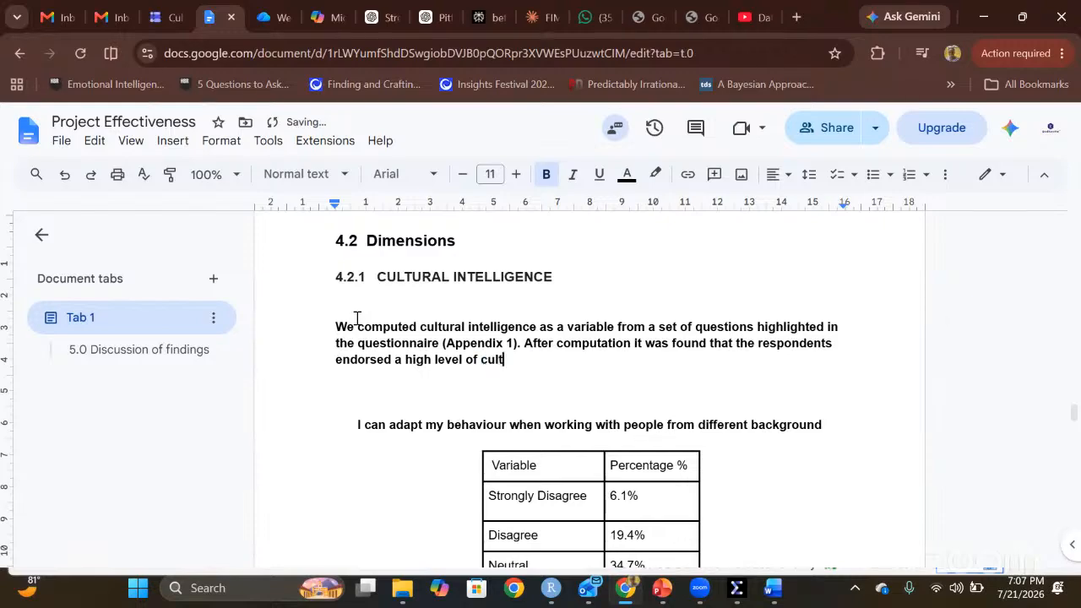
pyautogui.write('ural intelligence in Ipsos Nigeria')
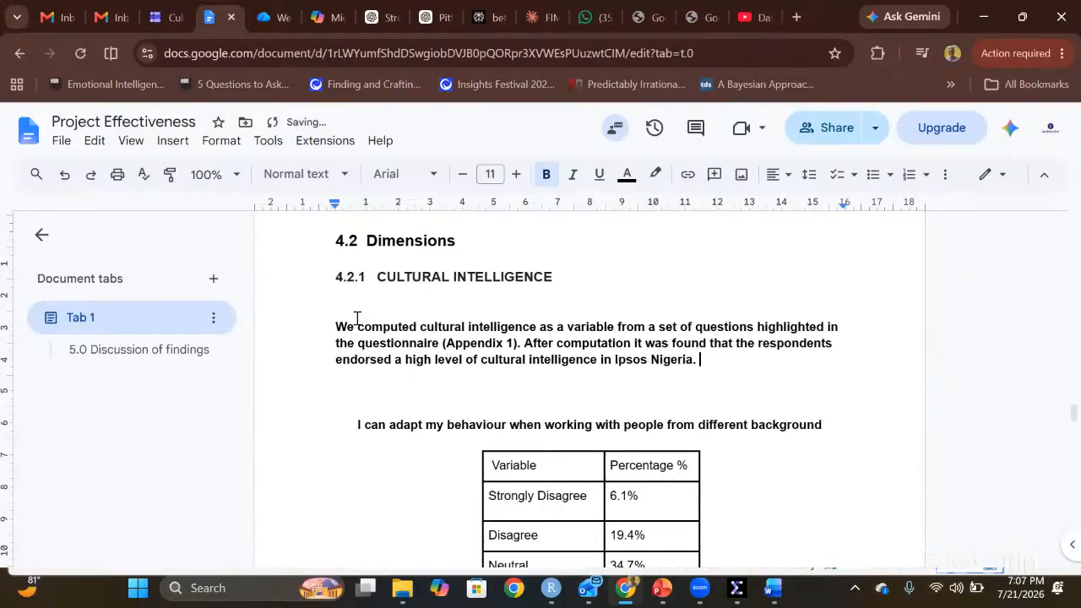
# - Extend the sentence with ", because the average response is 3.77*** (see table 1)"
pyautogui.write('.')
pyautogui.press('BackSpace')
pyautogui.write(', because the average')
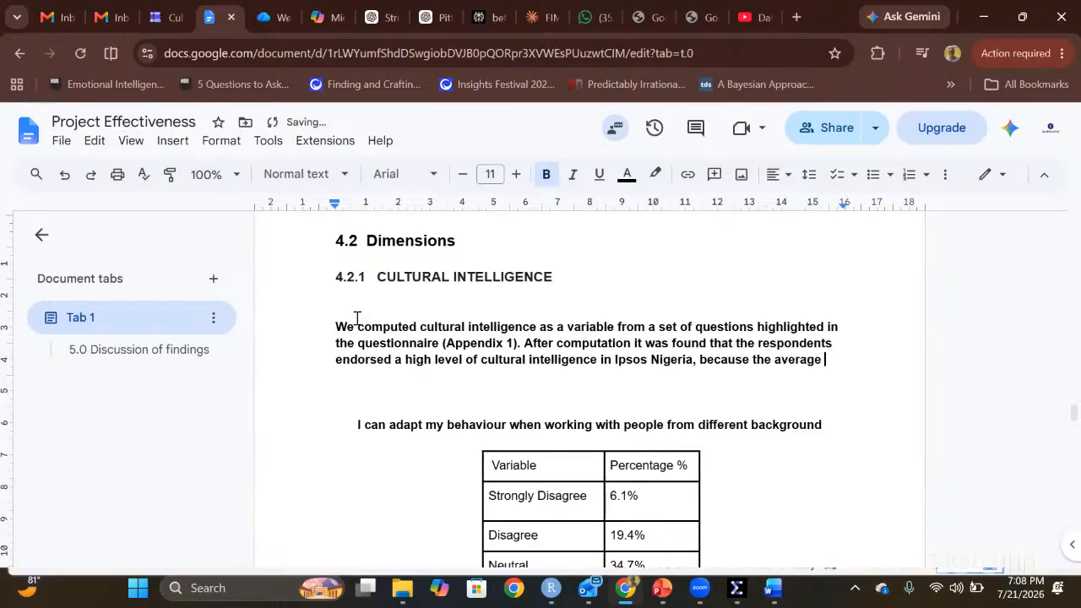
pyautogui.write(' respons')
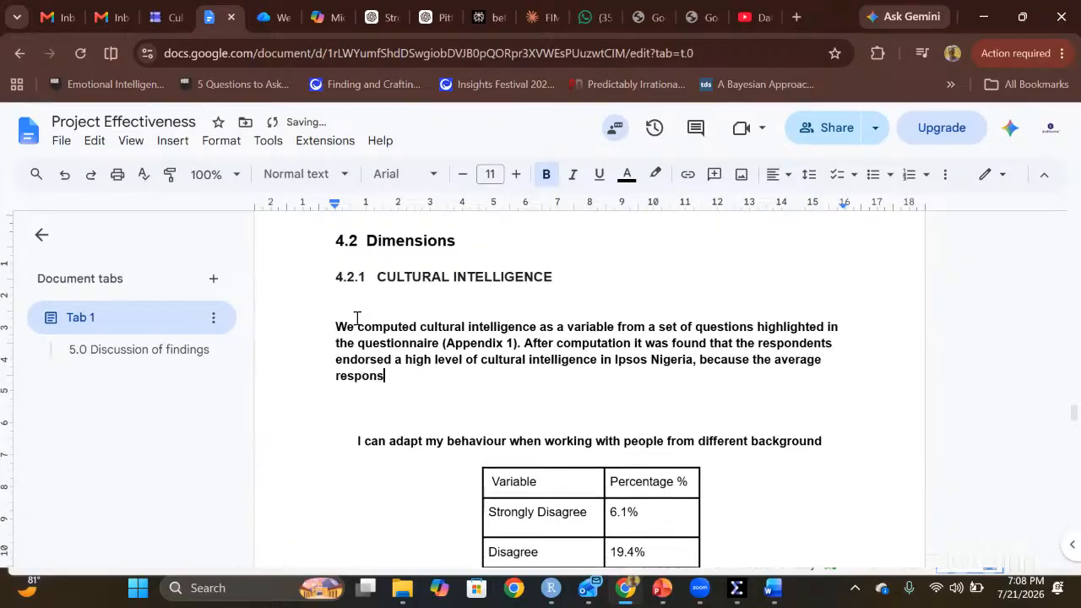
pyautogui.write('e is 3.77*** (see table 1')
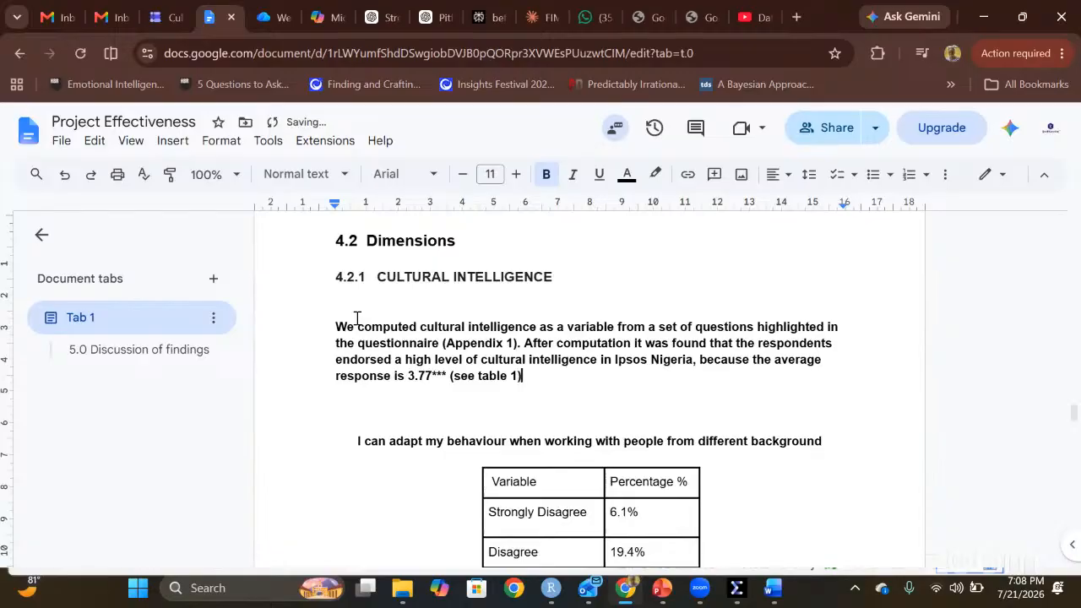
# - Change the table reference at the paragraph's end to "see table 2" and add blank lines below the paragraph
pyautogui.press('Return')
pyautogui.press('Up')
pyautogui.press('BackSpace')
pyautogui.write('2')
pyautogui.press('Down')
pyautogui.press('Return')
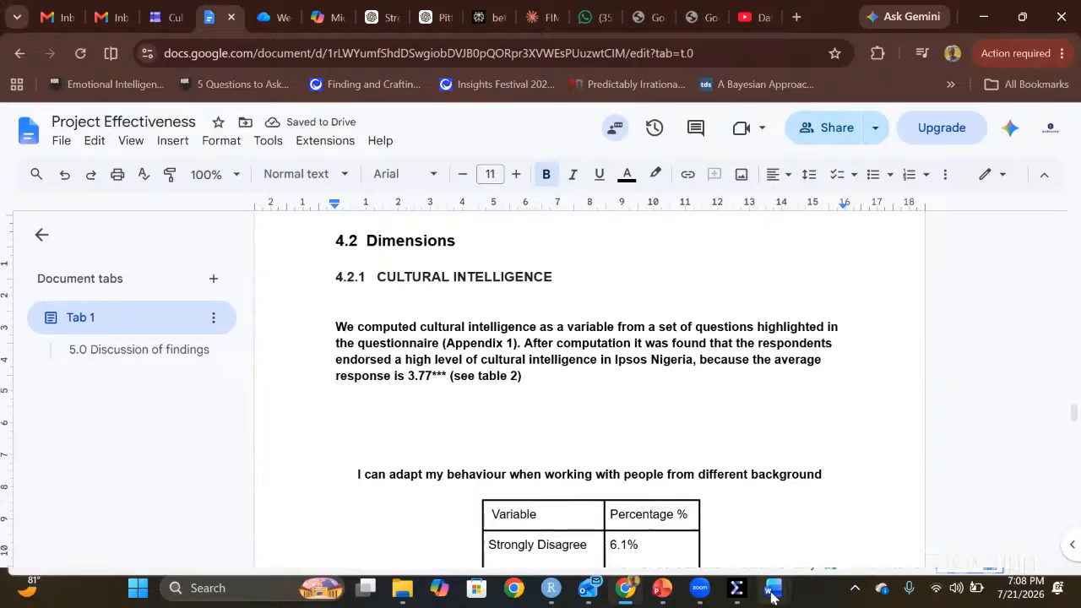
# - Switch to the SPSS output viewer and copy the Descriptive Statistics table for the four composite variables
pyautogui.moveTo(771, 589)
pyautogui.moveTo(737, 588)
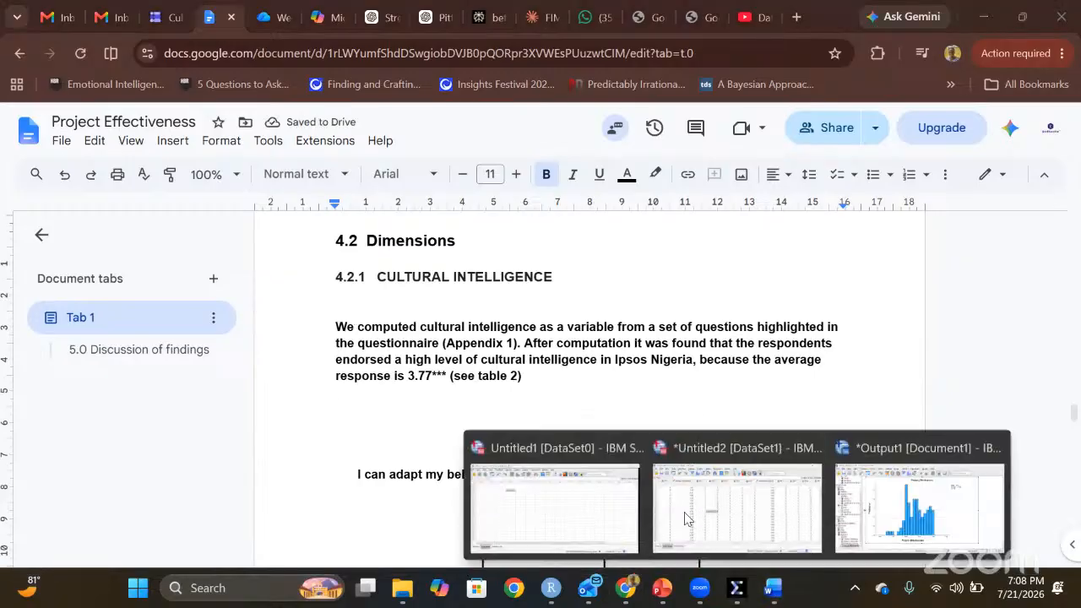
pyautogui.click(889, 523)
pyautogui.scroll(15, 636, 355)
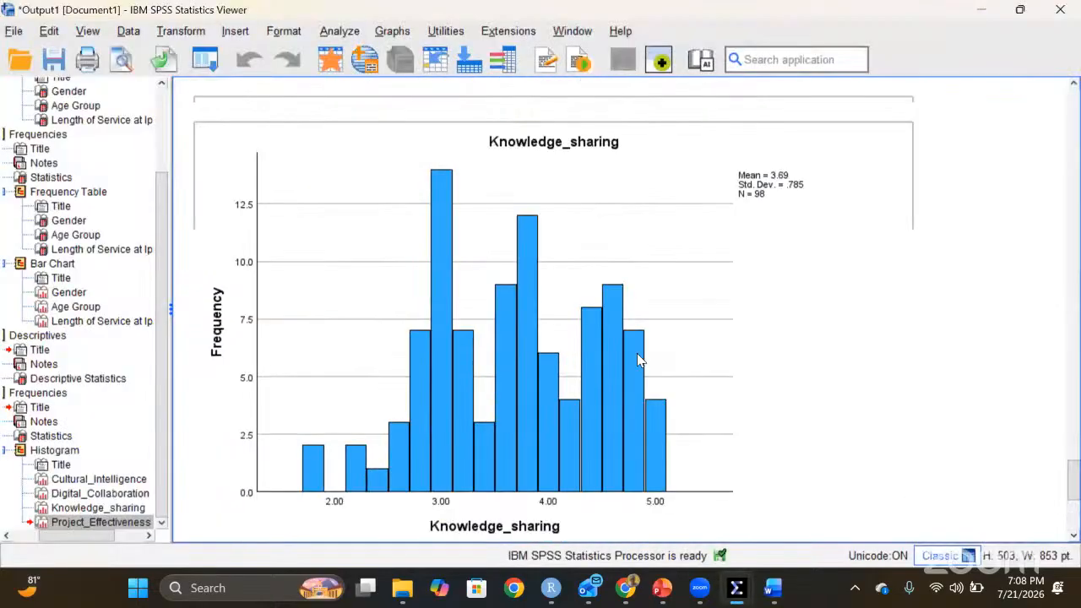
pyautogui.scroll(5, 640, 361)
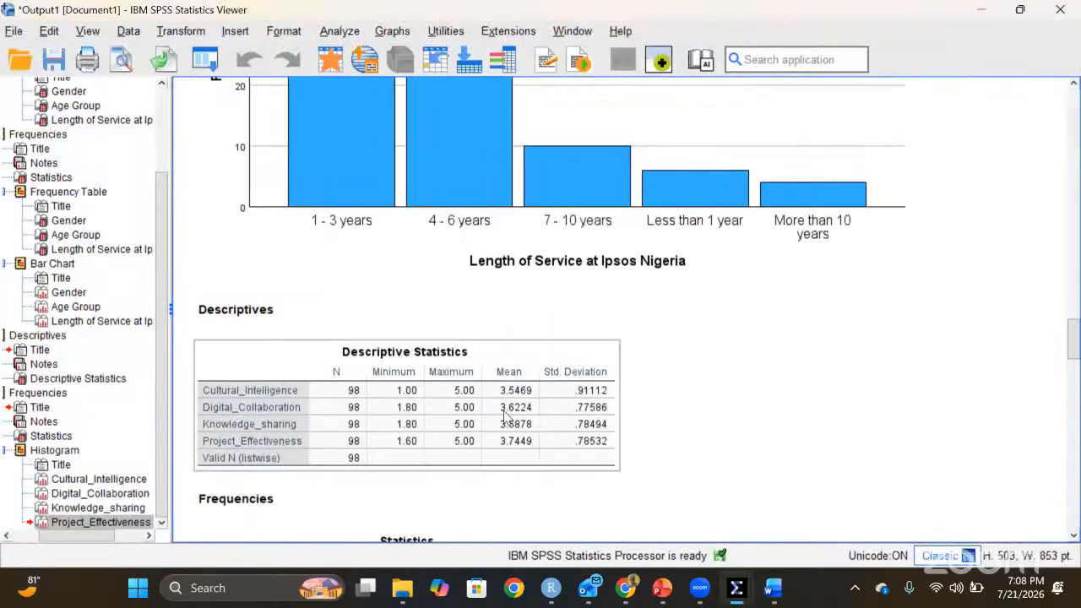
pyautogui.click(505, 412)
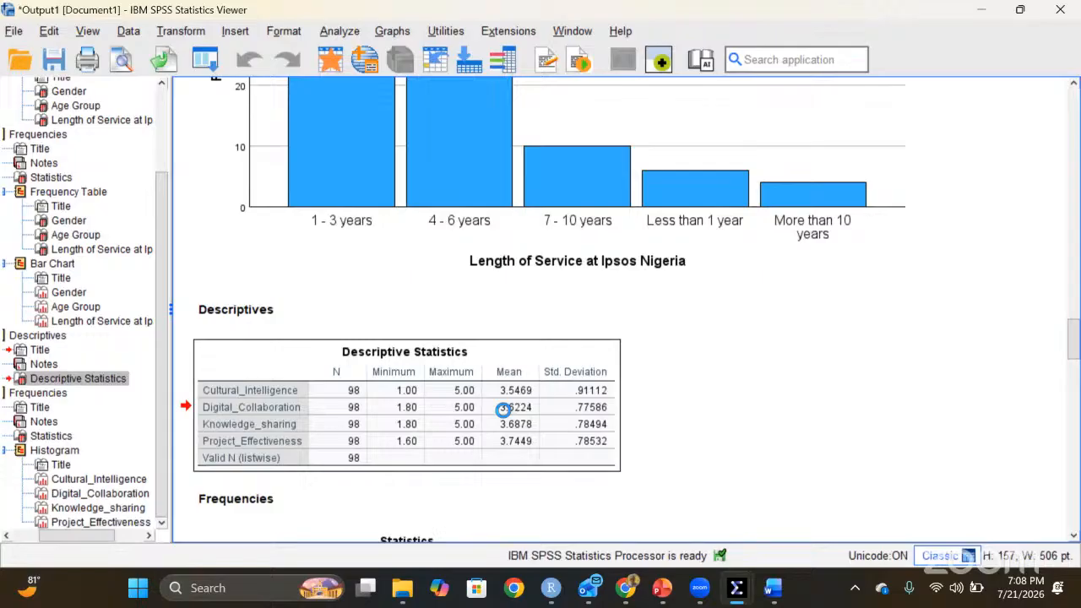
pyautogui.click(687, 514)
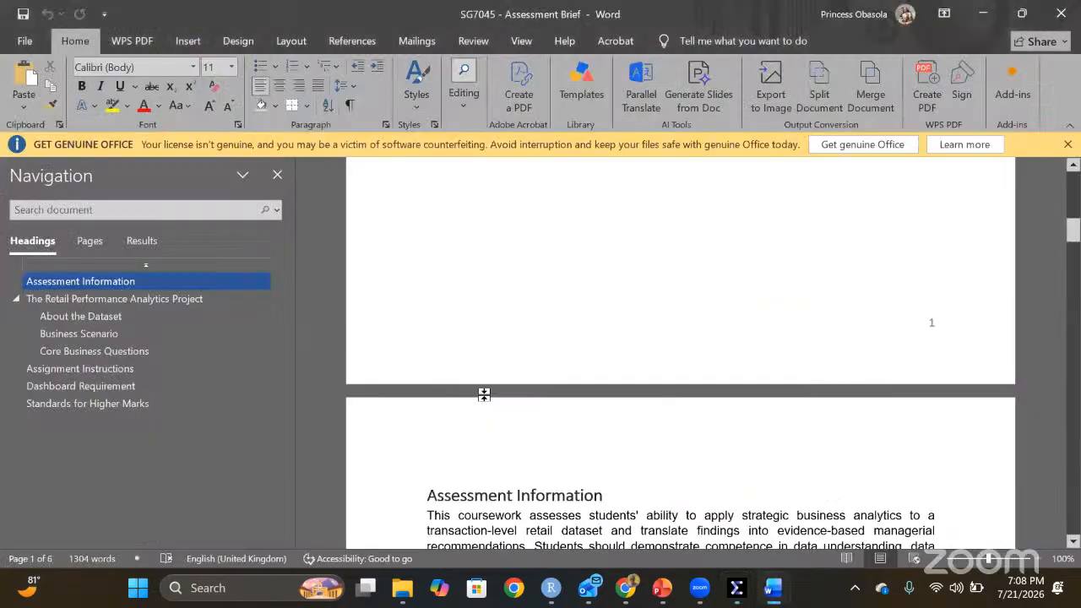
# - Switch back to the Google Docs report and paste the Descriptive Statistics table below the new 4.2.1 paragraph
pyautogui.click(626, 588)
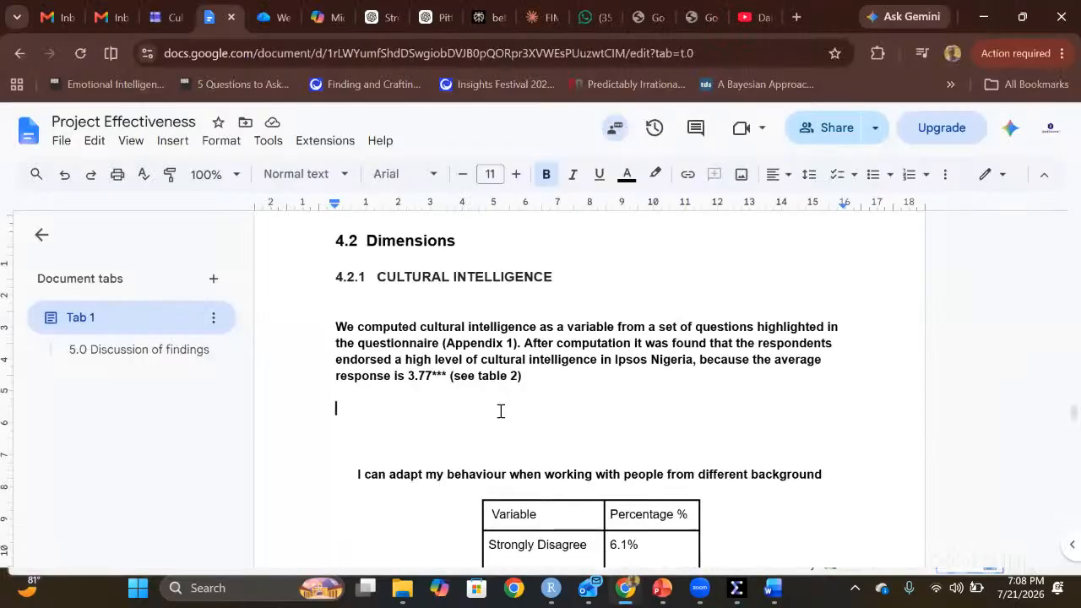
pyautogui.write('N\tMinimum\tMaximum\tMean\tStd. Deviation Cultural_Intelligence\t98\t1.00\t5.00\t3.5469\t.91112 Digital_Collaboration\t98\t1.80\t5.00\t3.6224\t.77586 Knowledge_sharing\t98\t1.80\t5.00\t3.6878\t.78494 Project_Effectiveness\t98\t1.60\t5.00\t3.7449\t.78532 Valid N (listwise)\t98')
pyautogui.scroll(1, 584, 374)
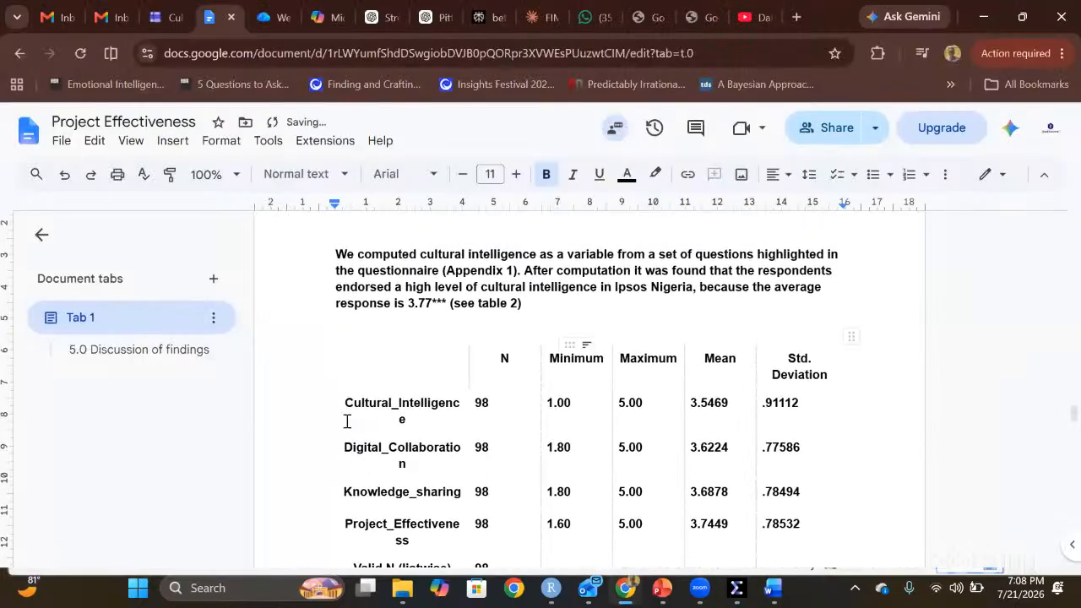
# - Delete the Digital_Collaboration, Knowledge_sharing, Project_Effectiveness and Valid N (listwise) rows from the pasted table
pyautogui.click(372, 410)
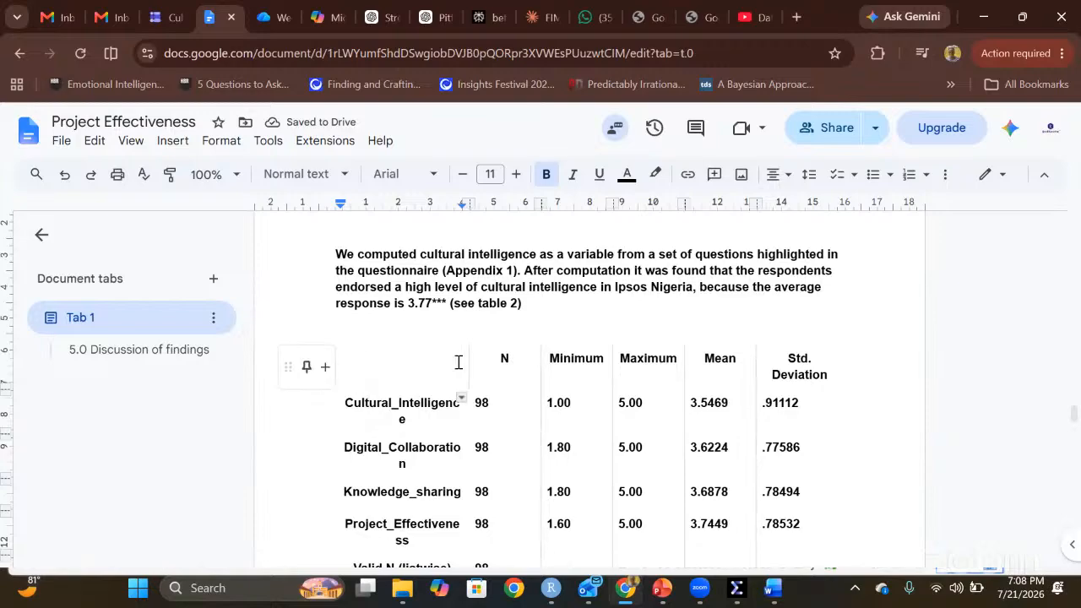
pyautogui.moveTo(447, 365); pyautogui.dragTo(802, 527)
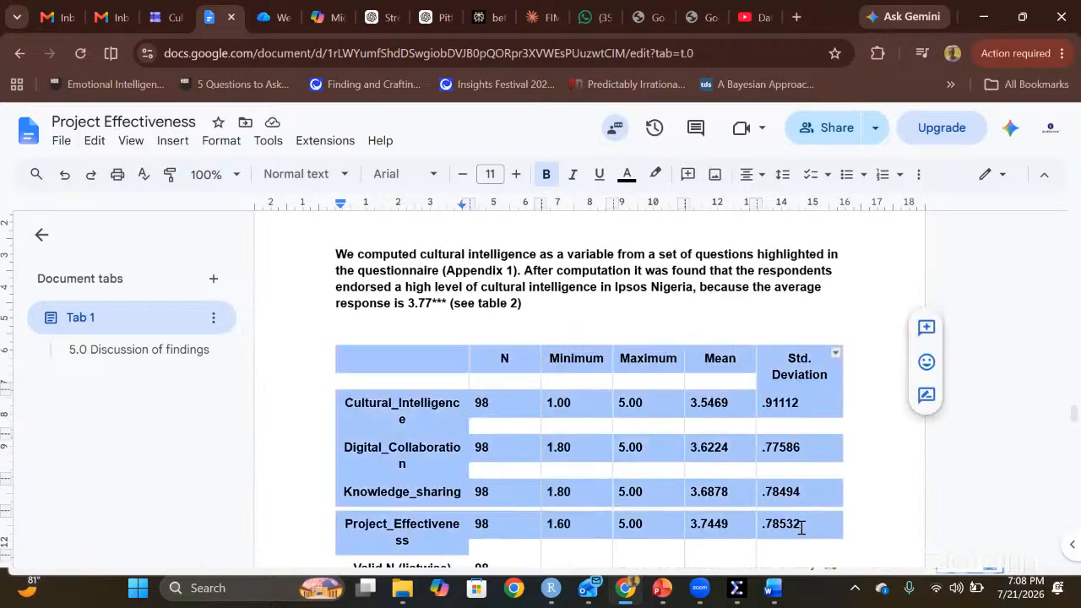
pyautogui.click(385, 448)
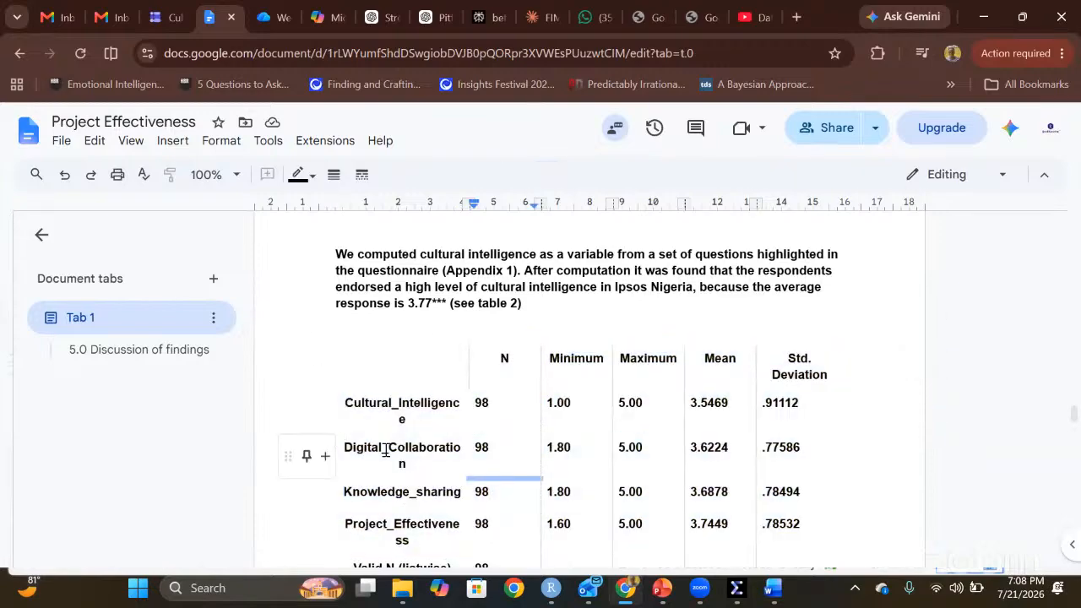
pyautogui.moveTo(642, 479); pyautogui.dragTo(824, 486)
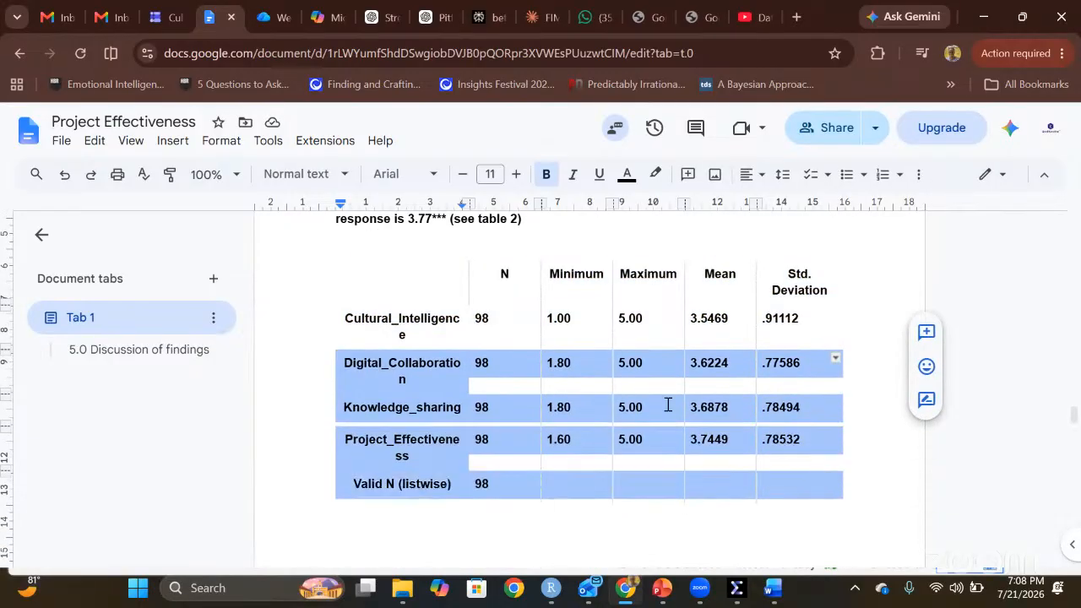
pyautogui.rightClick(628, 386)
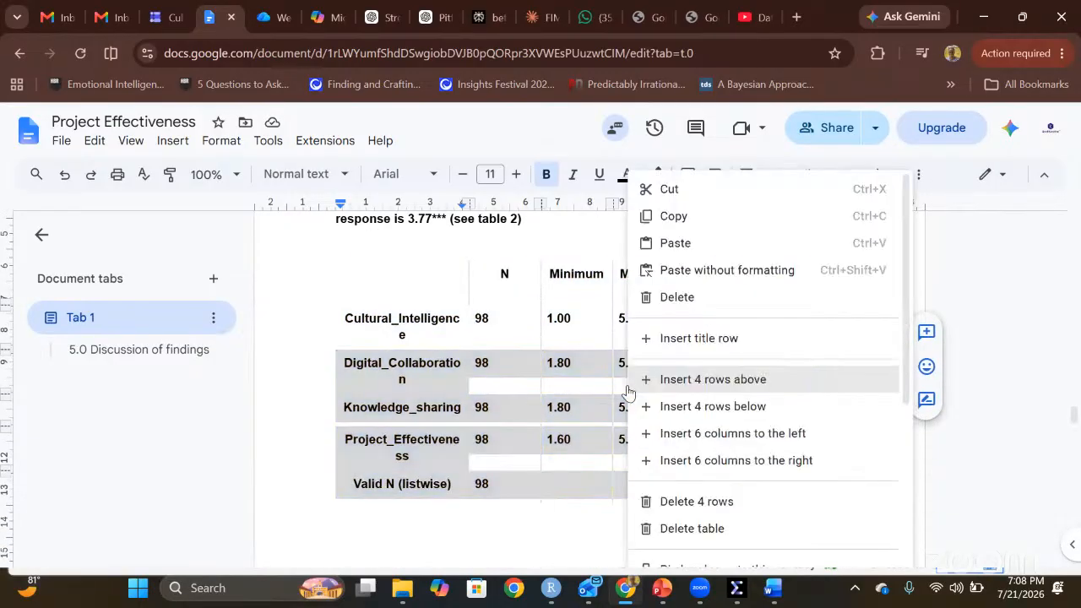
pyautogui.click(676, 298)
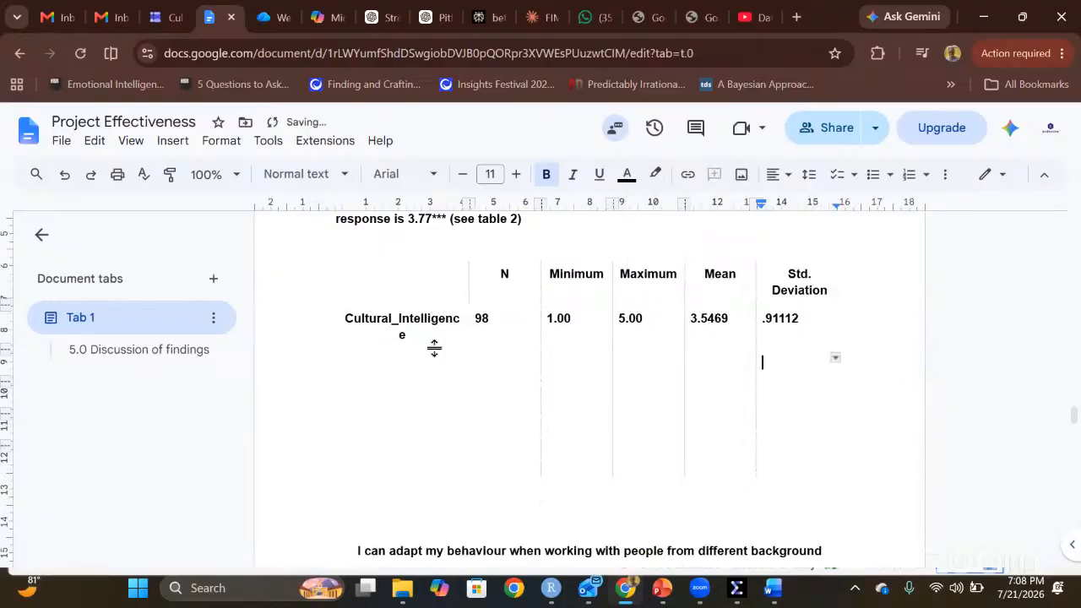
pyautogui.hotkey('ctrl', 'z')
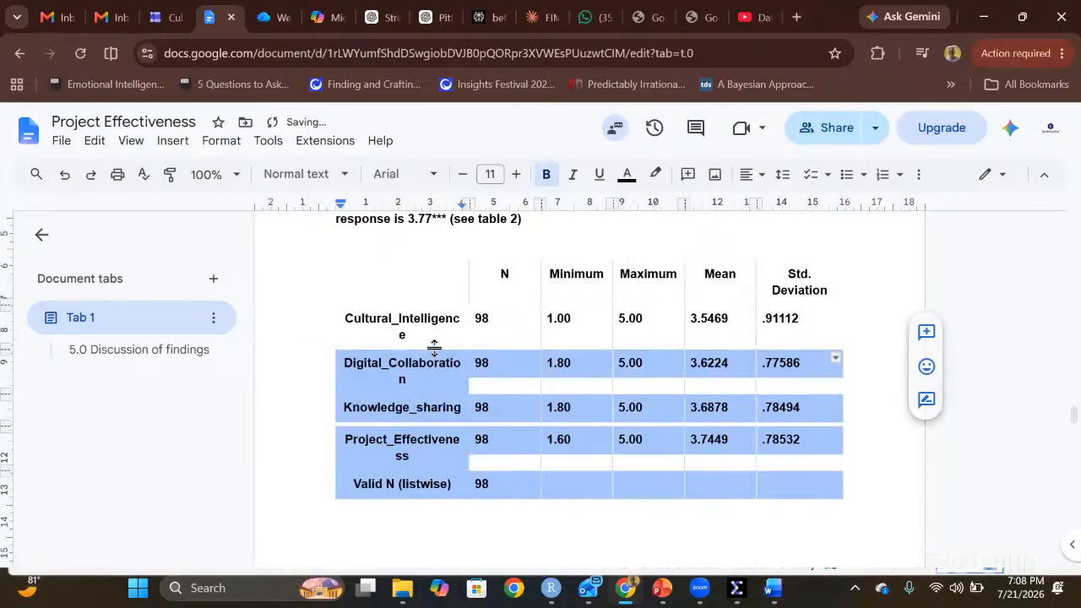
pyautogui.rightClick(362, 374)
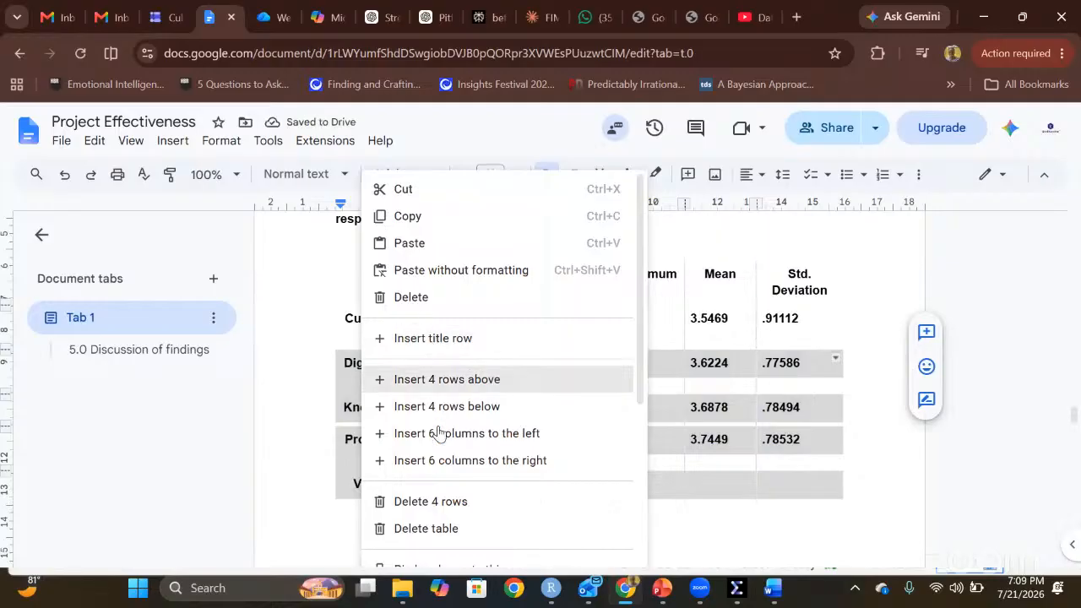
pyautogui.click(431, 502)
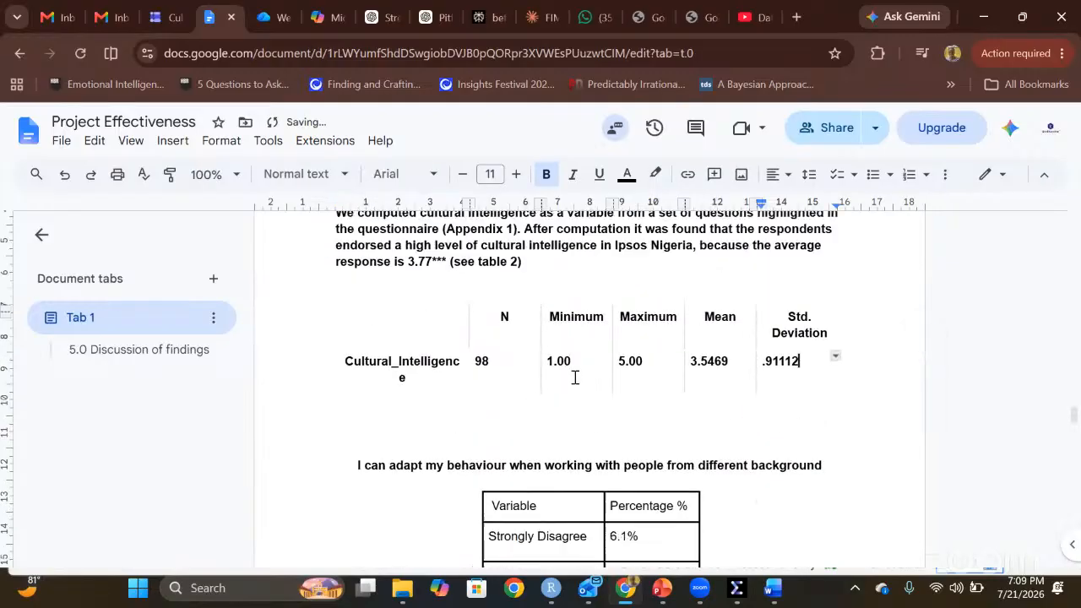
pyautogui.scroll(1, 581, 425)
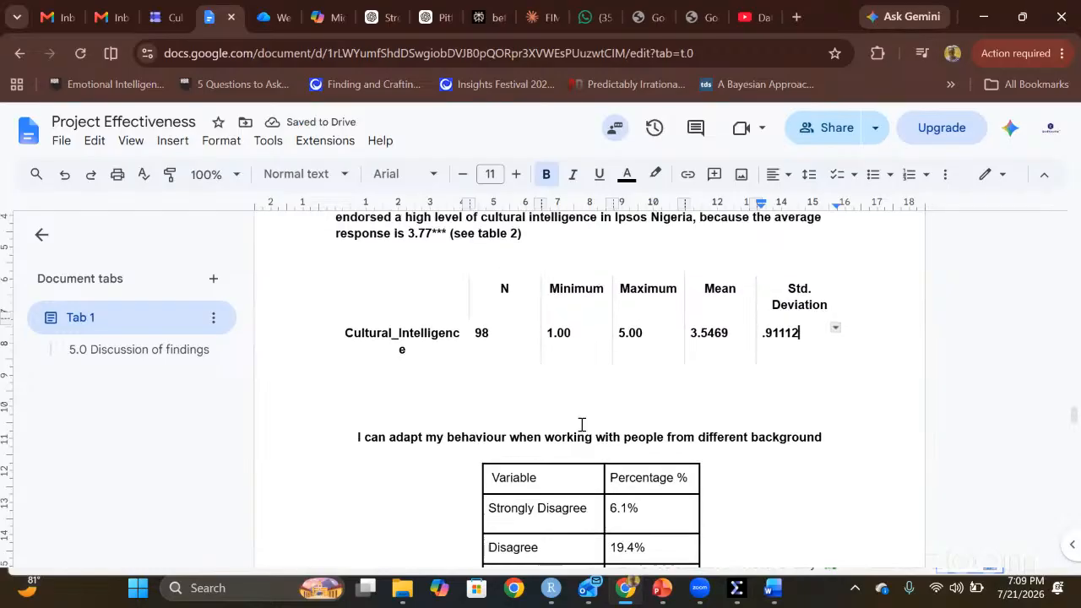
# - Place the text cursor below the table, switch to the SPSS output viewer and copy the Cultural_Intelligence histogram as an image
pyautogui.moveTo(396, 330); pyautogui.dragTo(820, 384)
pyautogui.click(641, 432)
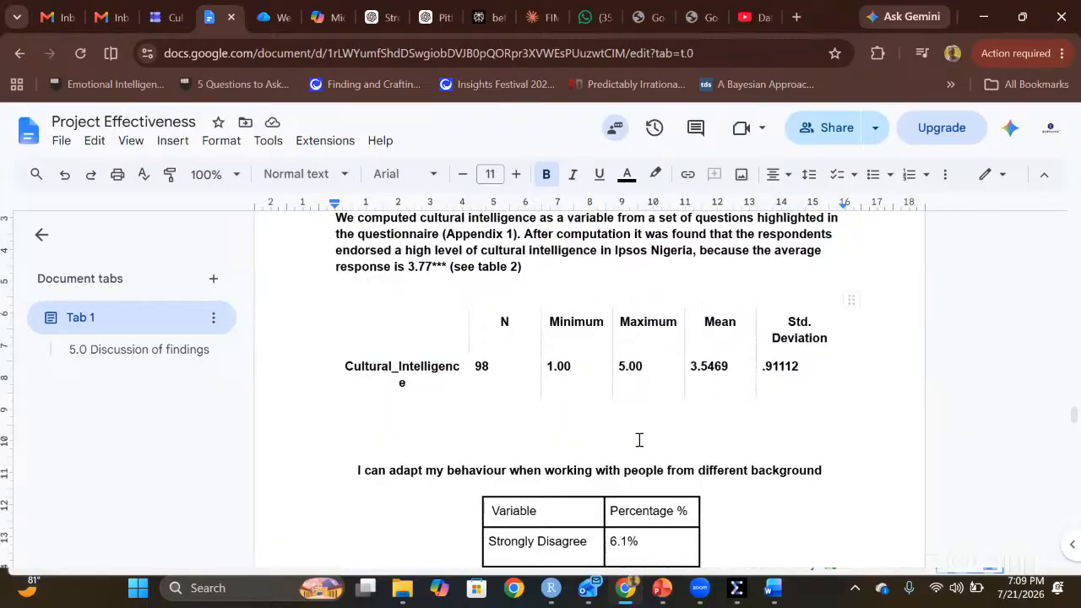
pyautogui.moveTo(739, 595)
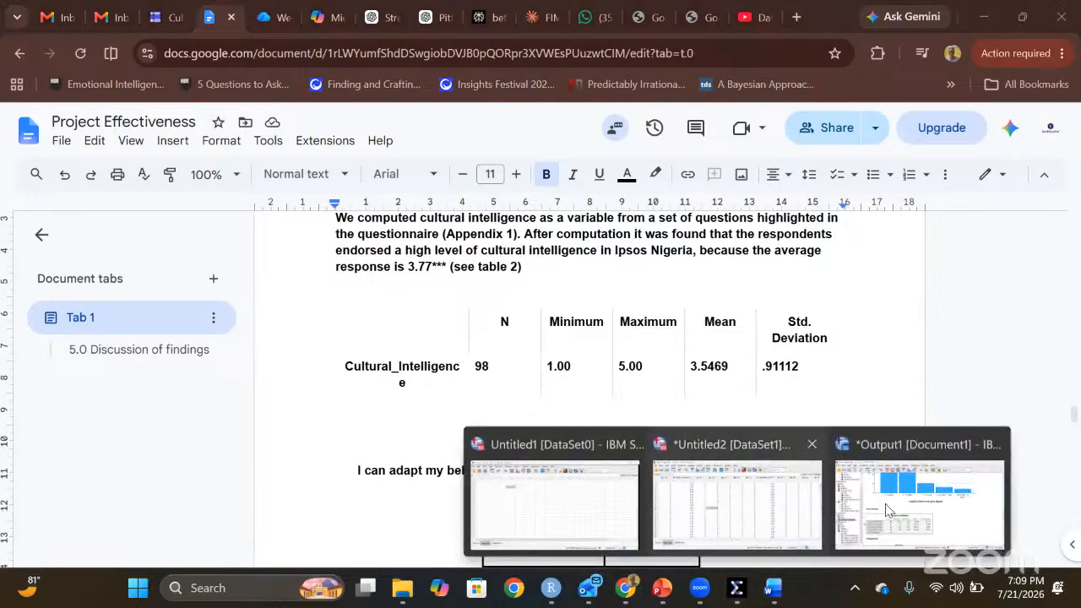
pyautogui.click(853, 492)
pyautogui.scroll(-10, 629, 350)
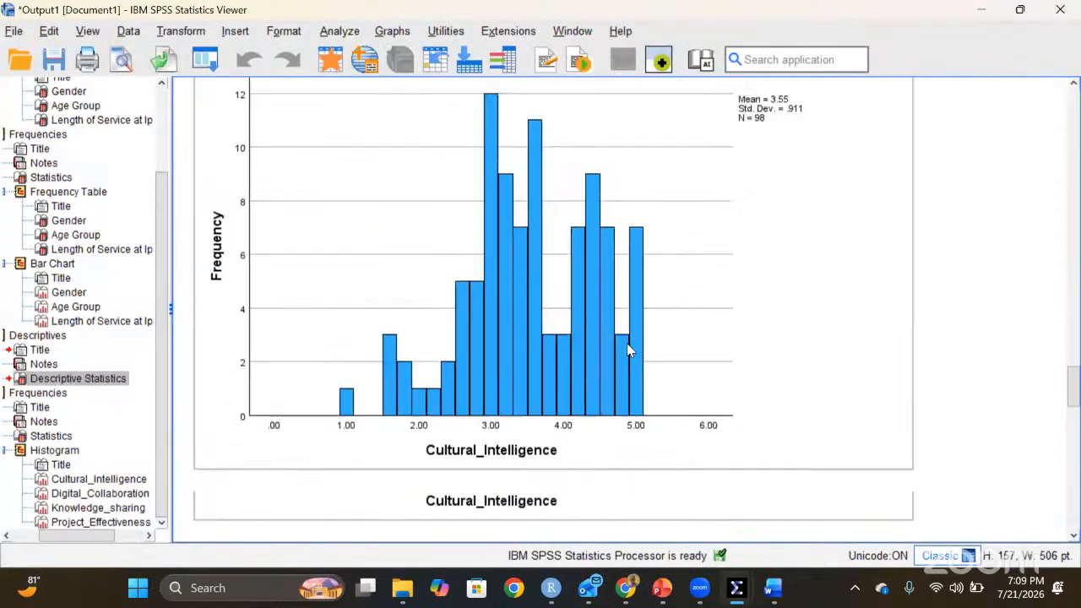
pyautogui.scroll(4, 583, 295)
pyautogui.click(556, 288)
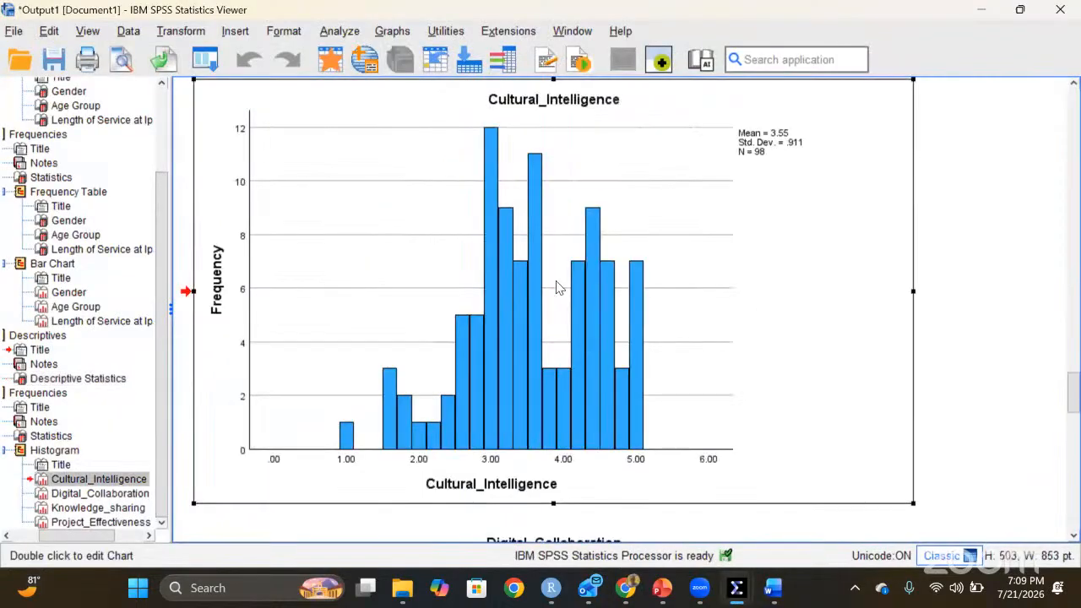
pyautogui.rightClick(556, 288)
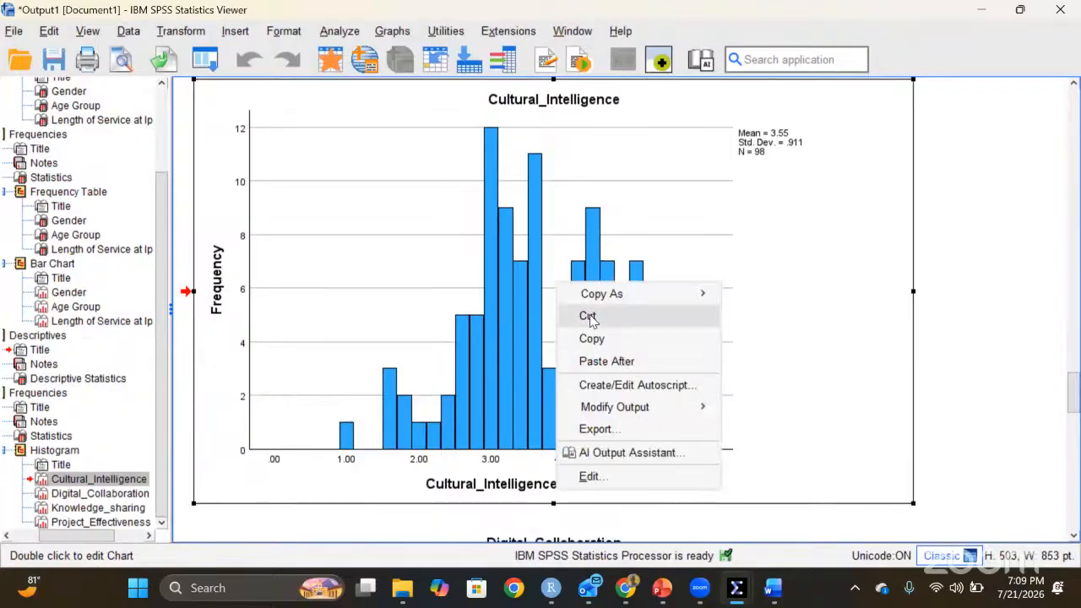
pyautogui.moveTo(574, 293)
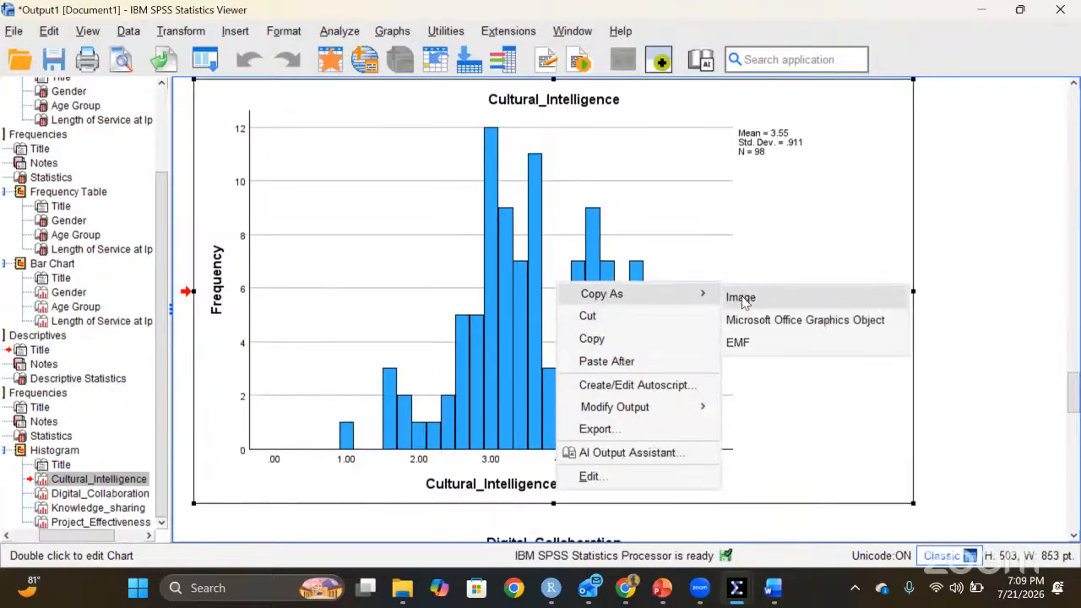
pyautogui.click(741, 297)
# - Paste the Cultural_Intelligence histogram below the descriptive statistics table in the Google Docs report and shrink it slightly
pyautogui.click(625, 588)
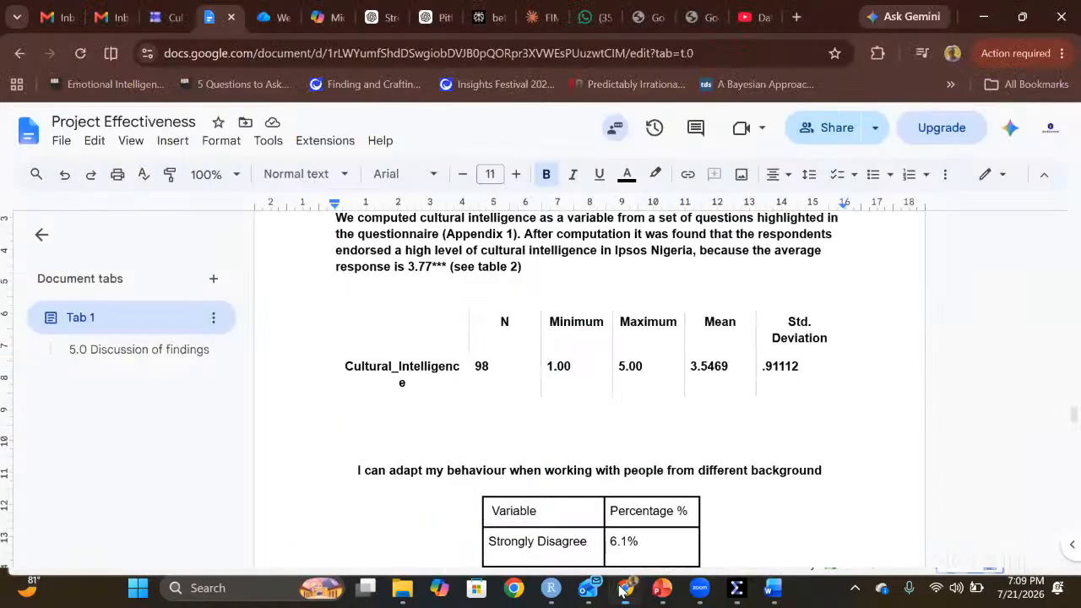
pyautogui.hotkey('ctrl', 'v')
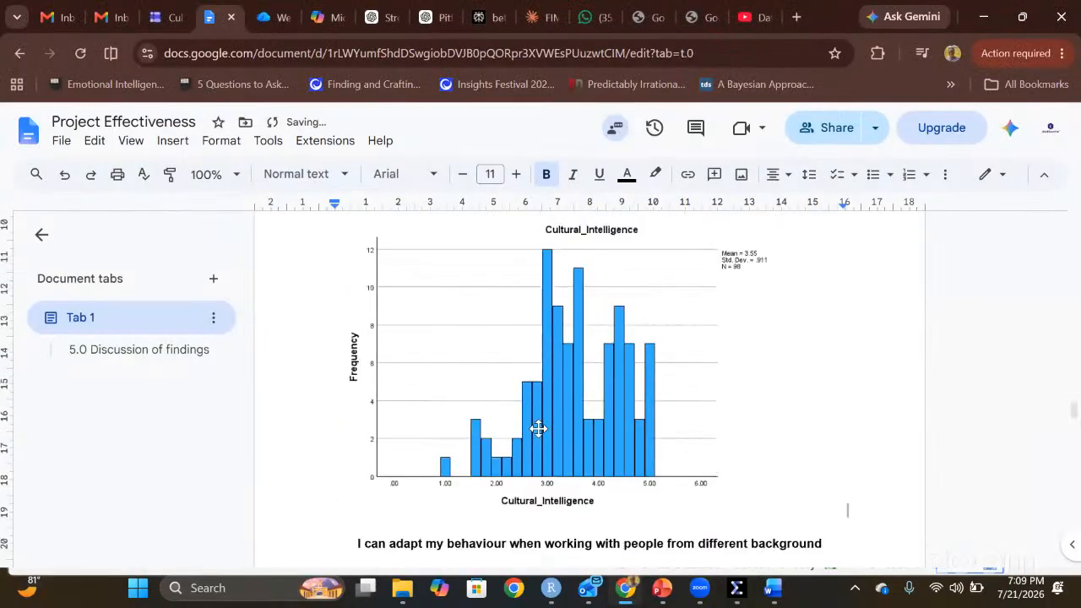
pyautogui.click(538, 429)
pyautogui.hotkey('ctrl', 'k')
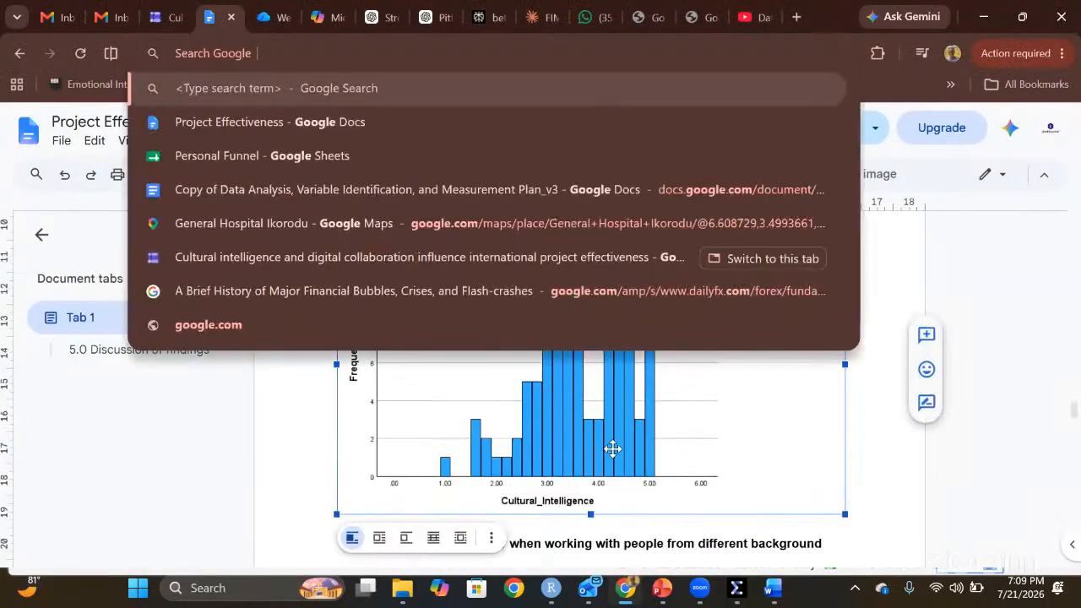
pyautogui.scroll(4, 403, 397)
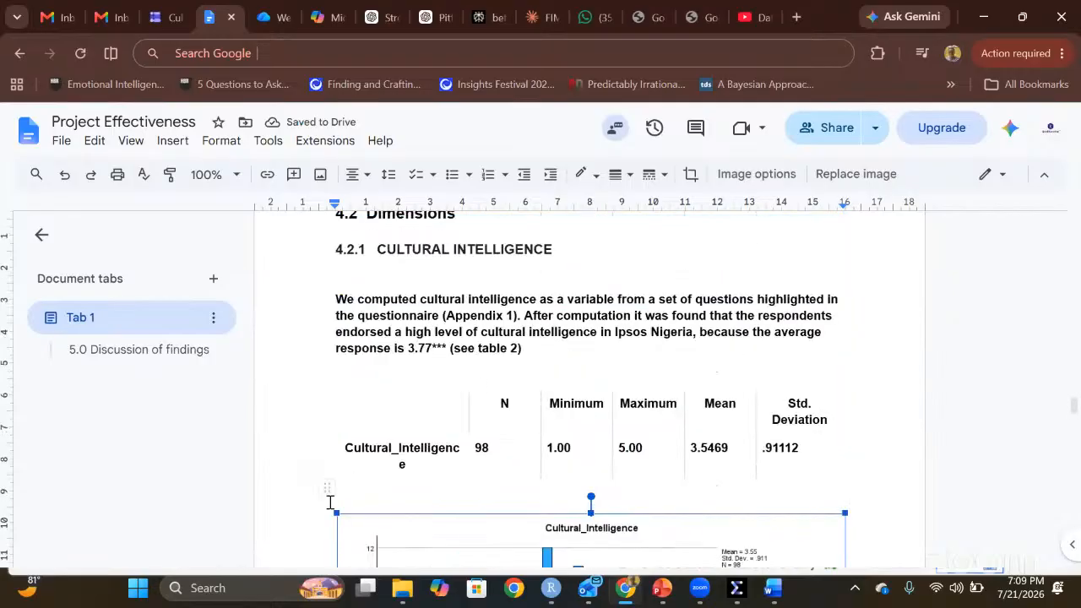
pyautogui.moveTo(334, 513); pyautogui.dragTo(620, 473)
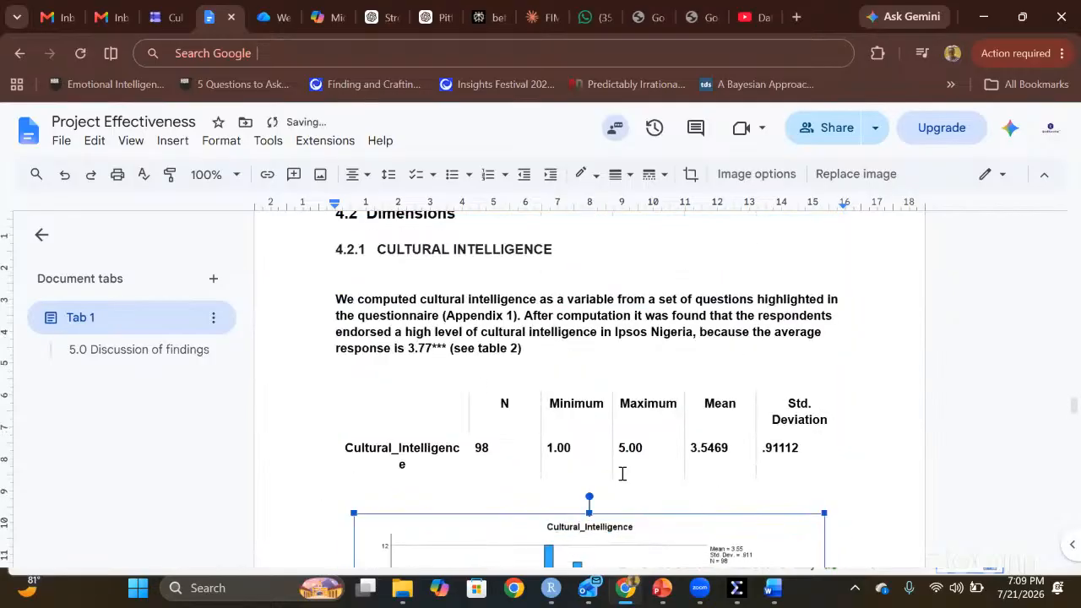
pyautogui.scroll(1, 621, 473)
pyautogui.scroll(-4, 622, 473)
pyautogui.scroll(3, 622, 473)
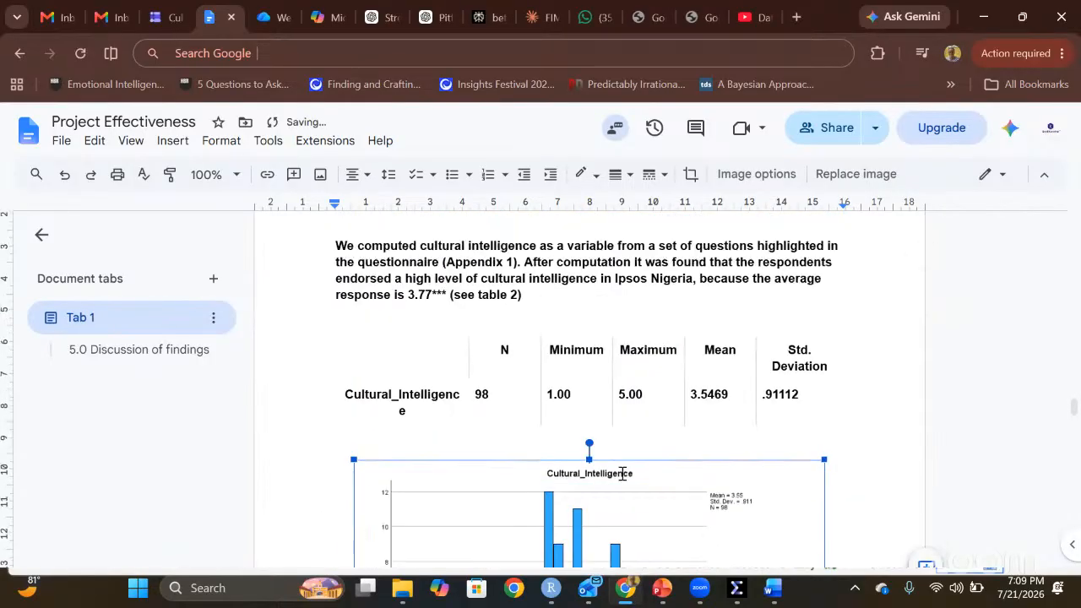
# - Extend the end of the Cultural Intelligence paragraph with ", this is also well supported by the histogram in figure 1."
pyautogui.click(543, 298)
pyautogui.write(', this ')
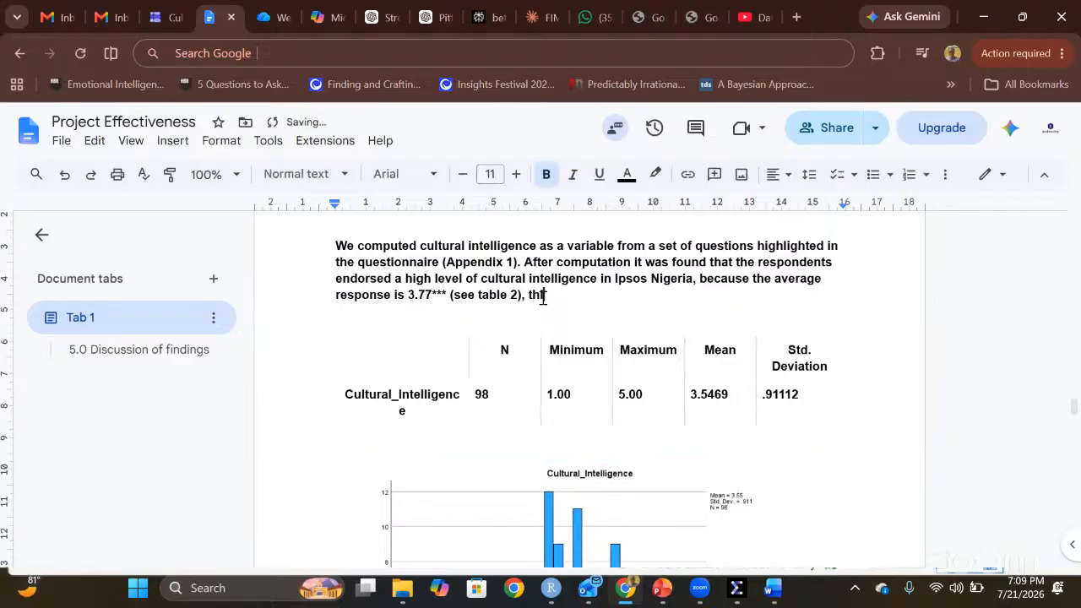
pyautogui.write('is also well supported b')
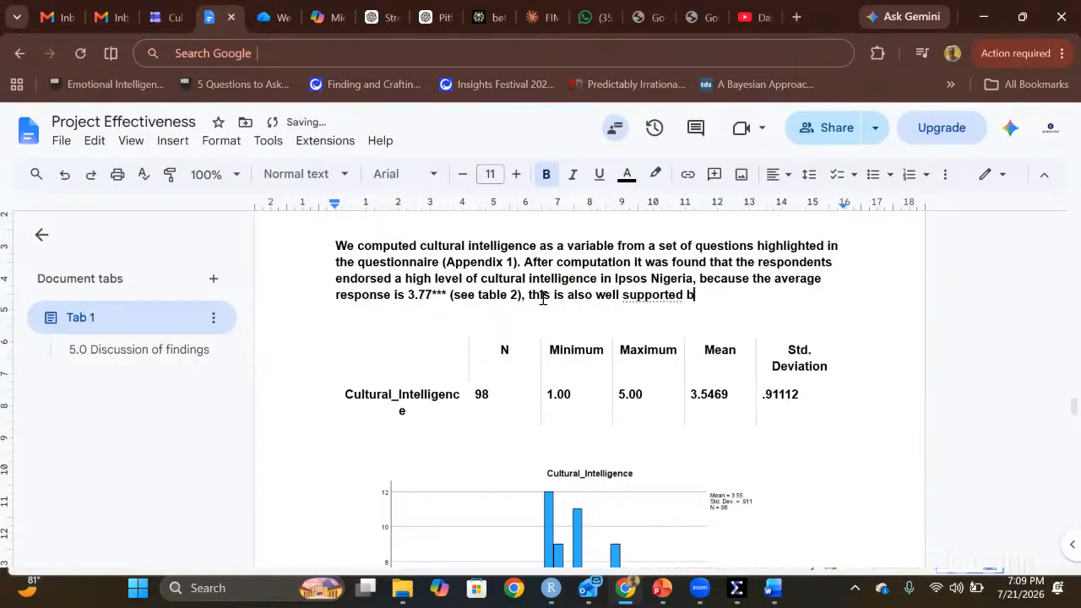
pyautogui.write('y the histogram in')
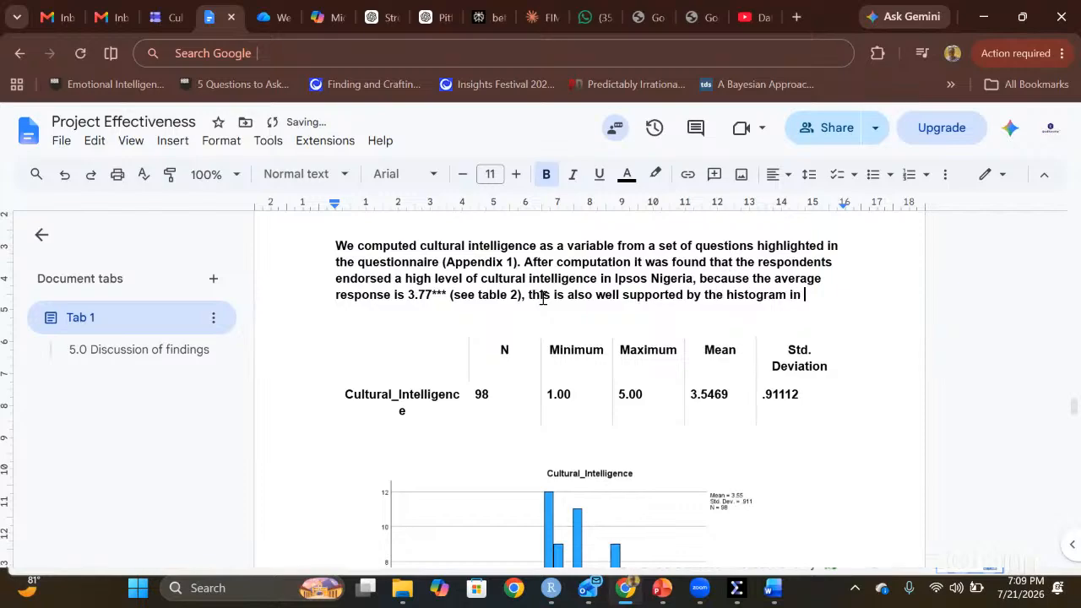
pyautogui.write(' figure 1.')
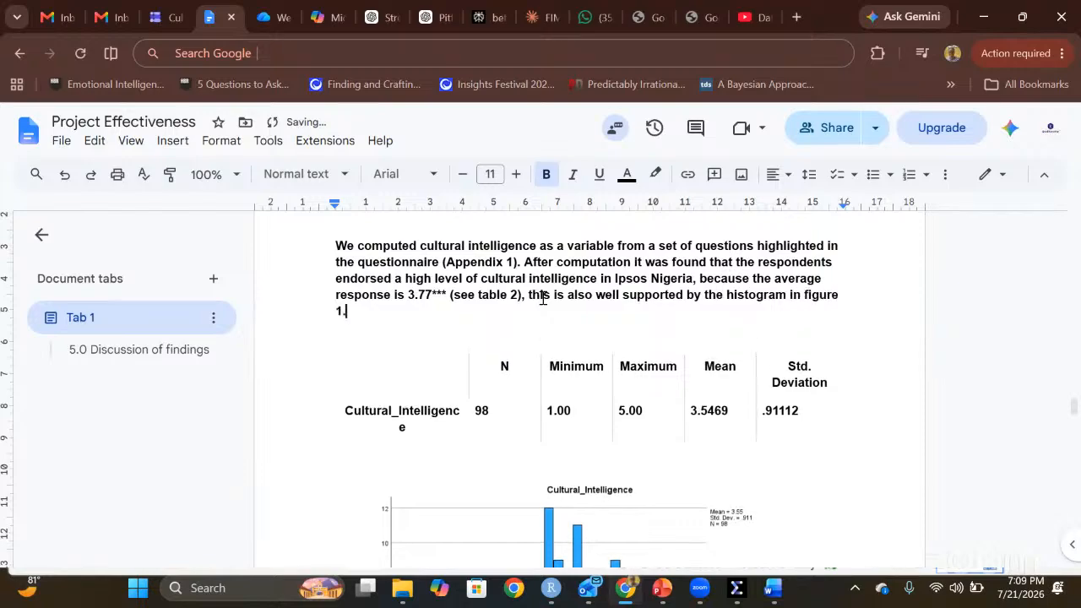
# - Shrink the Cultural_Intelligence histogram a little further below the descriptive statistics table
pyautogui.scroll(-5, 562, 357)
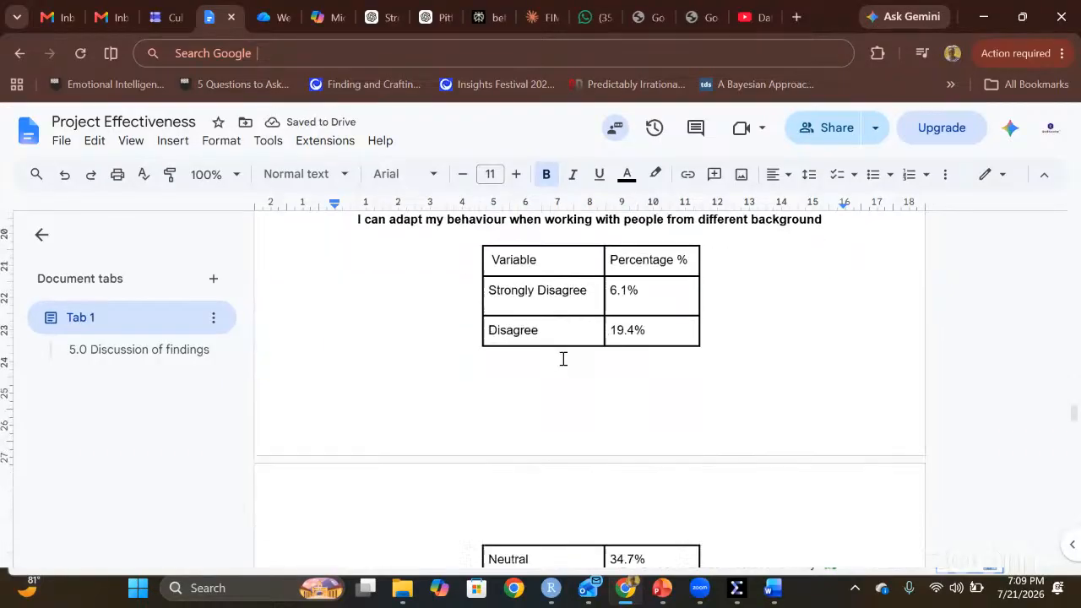
pyautogui.scroll(2, 562, 357)
pyautogui.click(560, 357)
pyautogui.scroll(-2, 561, 357)
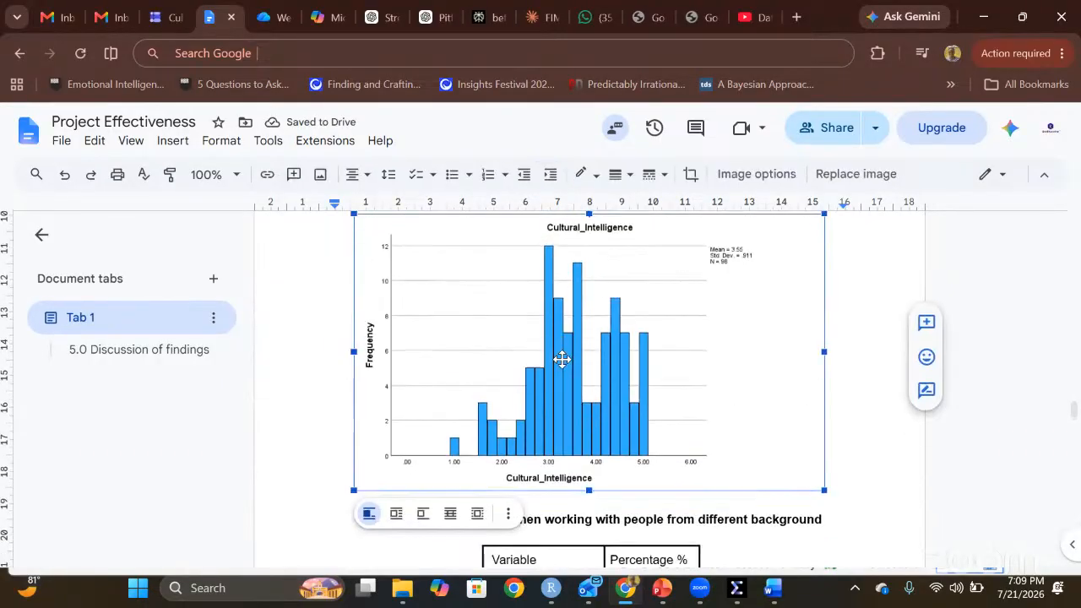
pyautogui.moveTo(354, 375); pyautogui.dragTo(408, 346)
pyautogui.scroll(6, 578, 411)
pyautogui.scroll(-3, 582, 413)
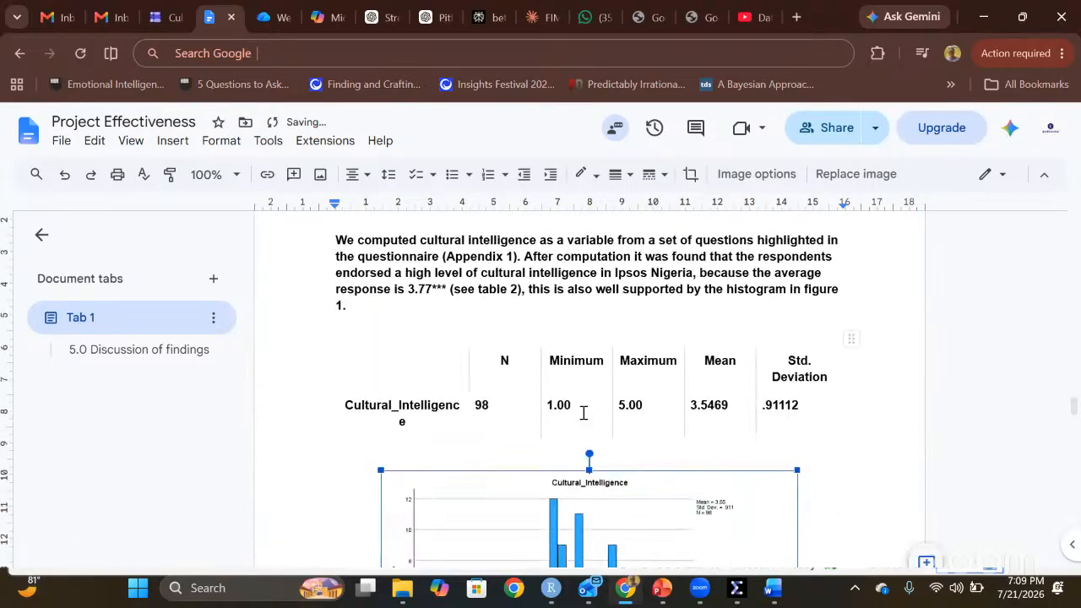
# - Add two empty lines between the Cultural_Intelligence histogram and the "I can adapt my behaviour" table title
pyautogui.scroll(-1, 583, 412)
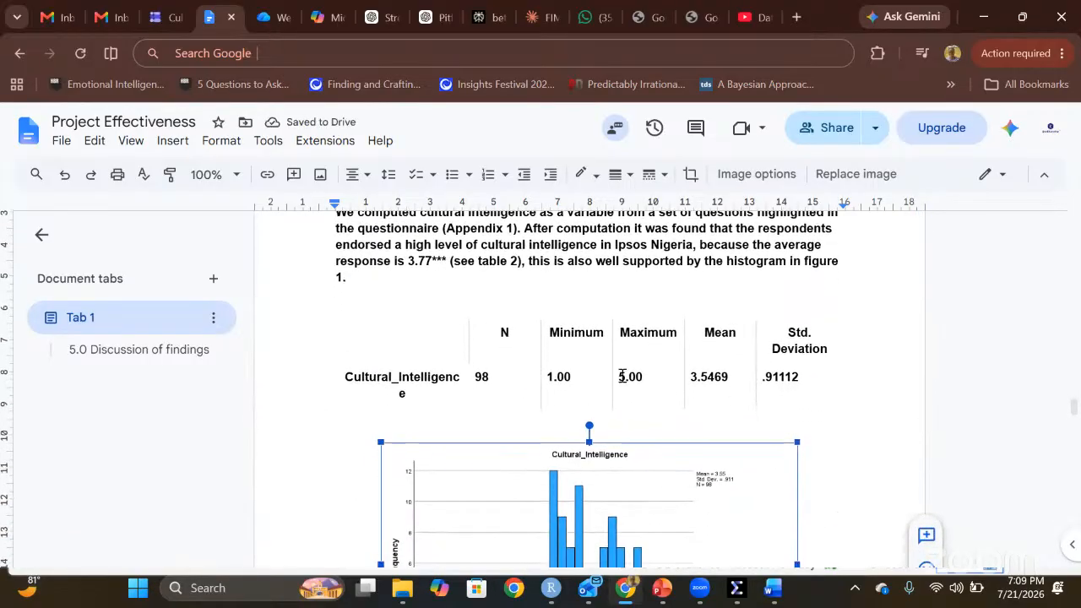
pyautogui.scroll(-5, 627, 386)
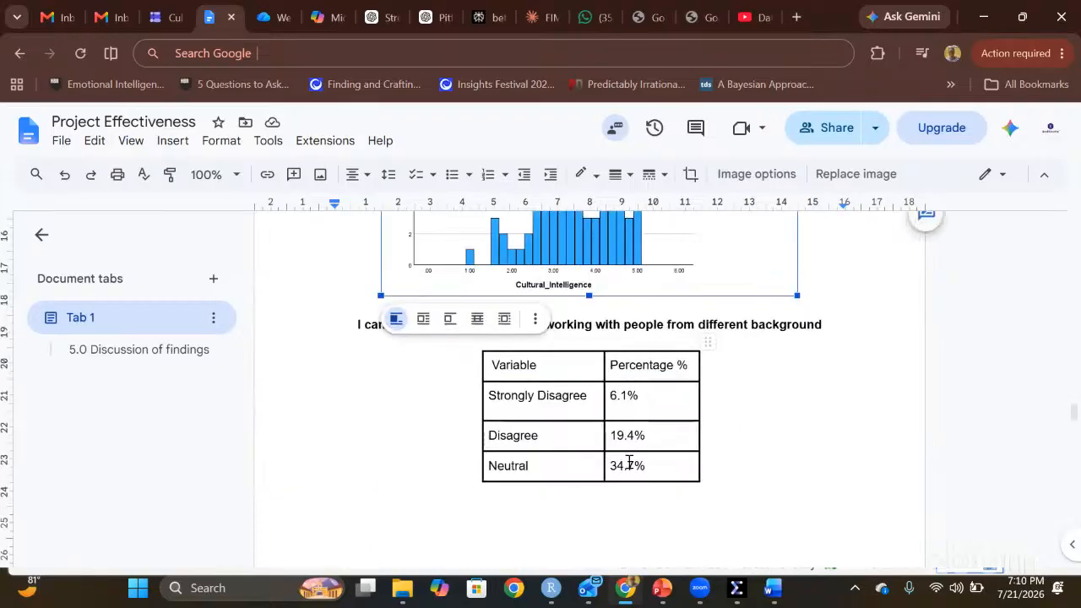
pyautogui.scroll(3, 629, 462)
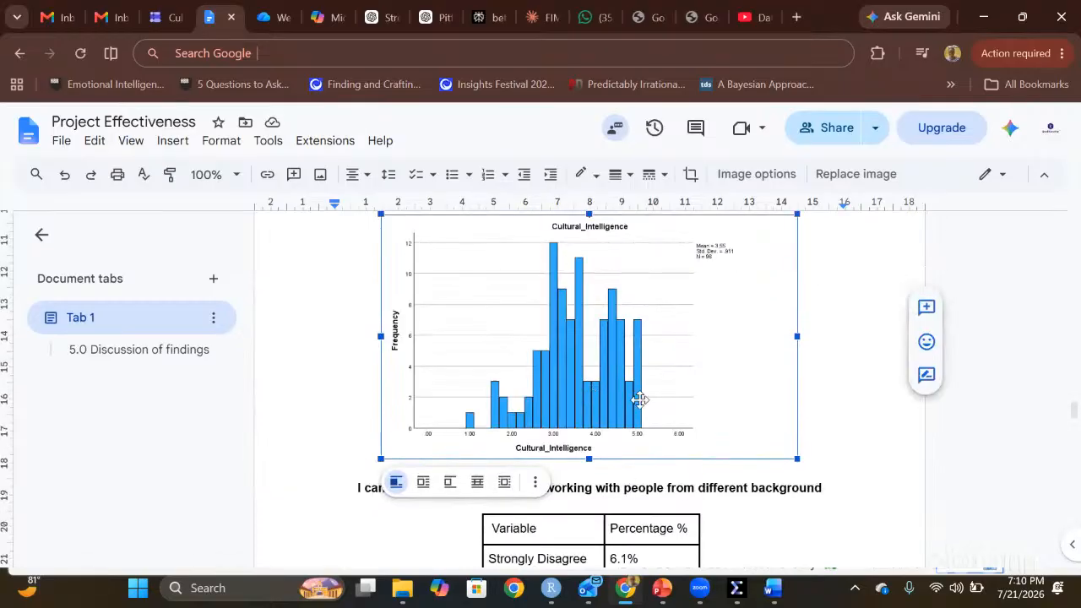
pyautogui.scroll(-1, 639, 399)
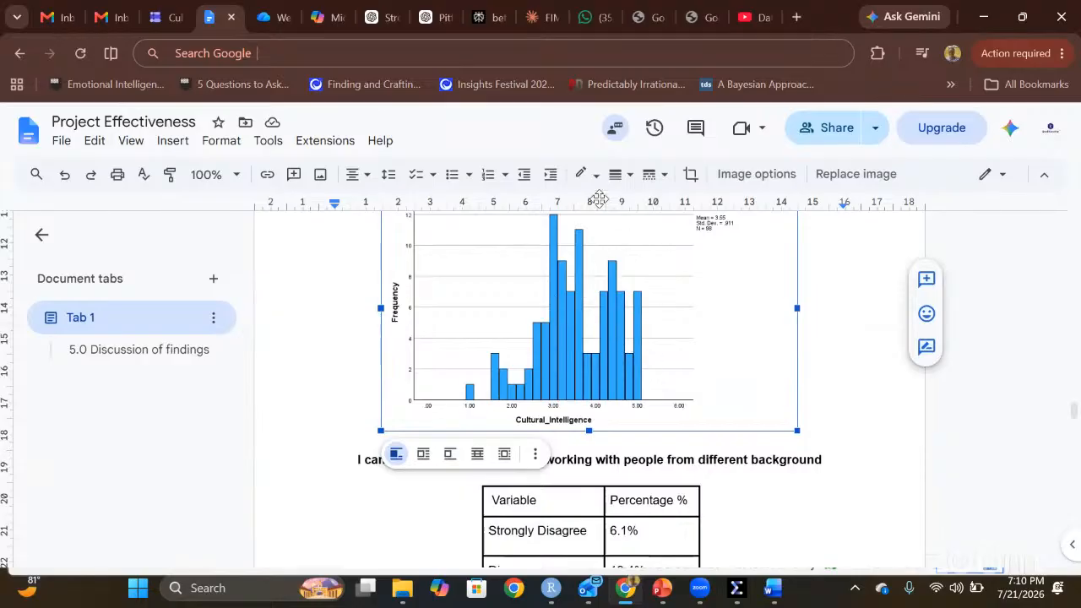
pyautogui.scroll(1, 649, 335)
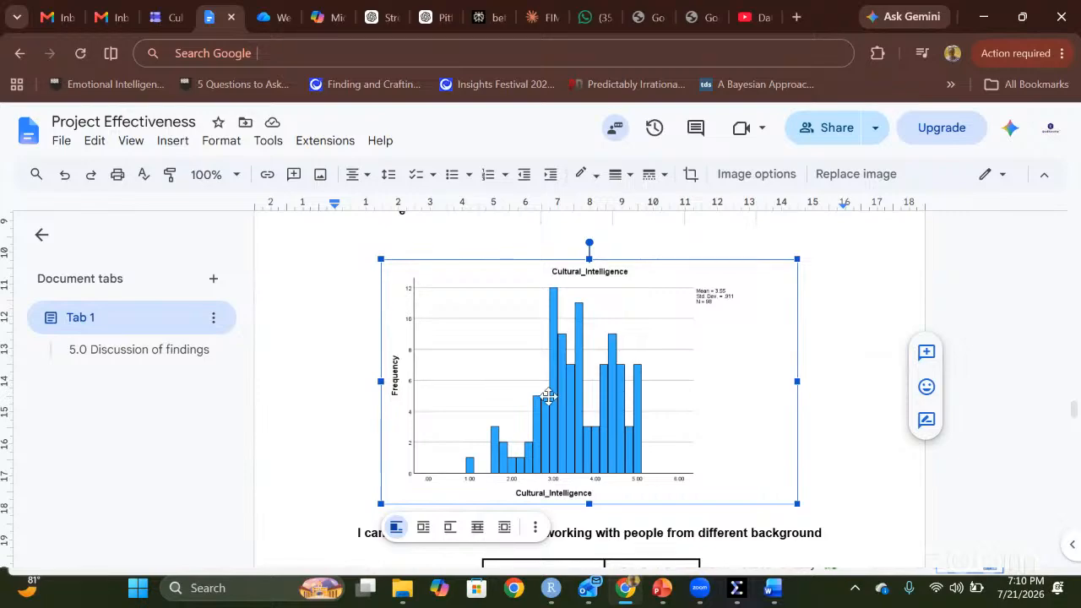
pyautogui.scroll(2, 664, 425)
pyautogui.scroll(-3, 755, 379)
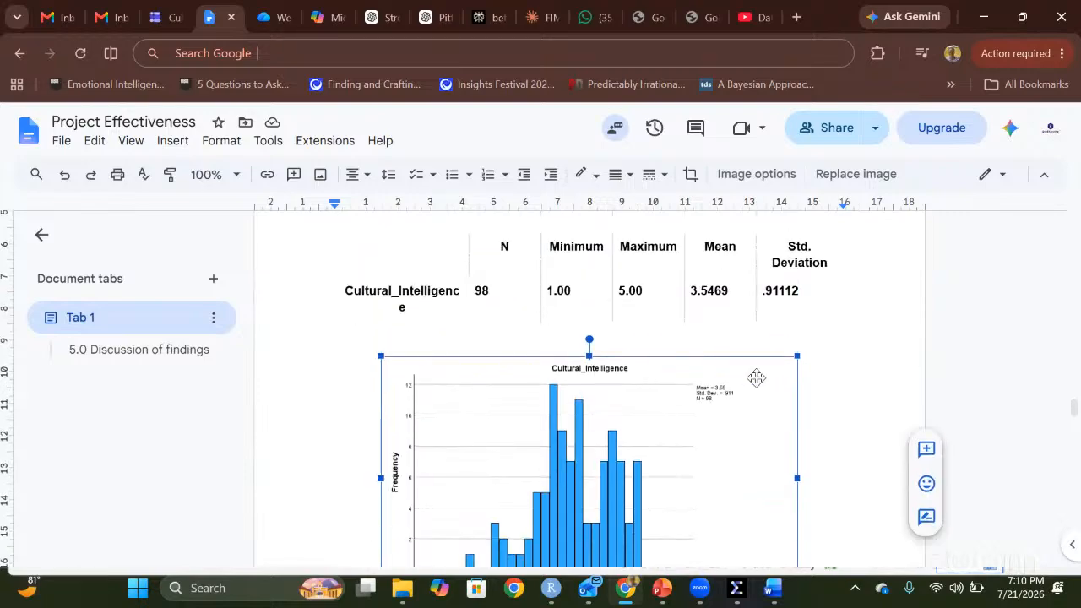
pyautogui.click(823, 386)
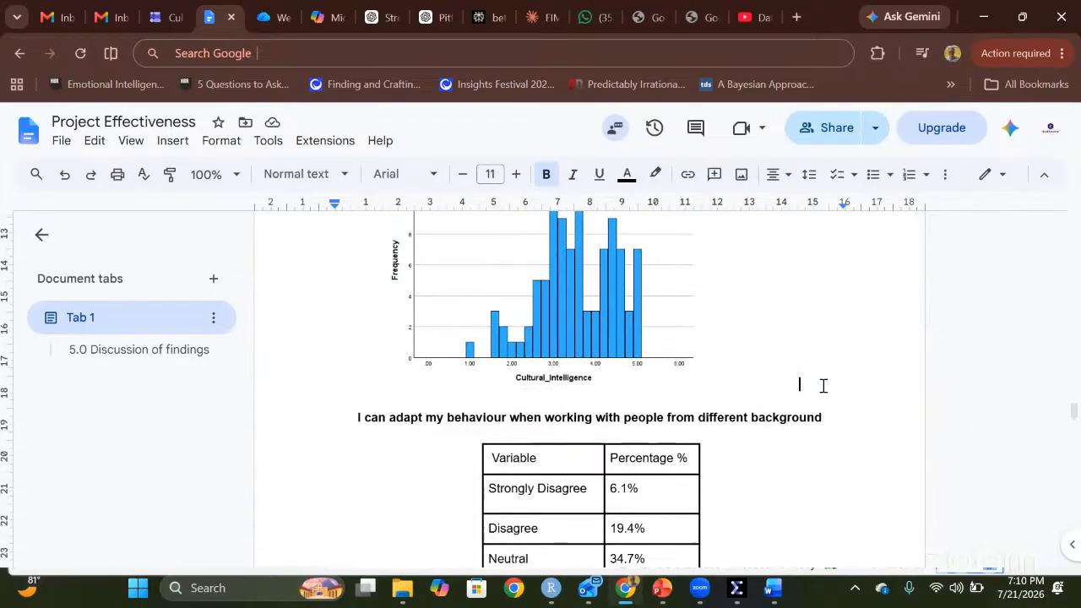
pyautogui.press('Return')
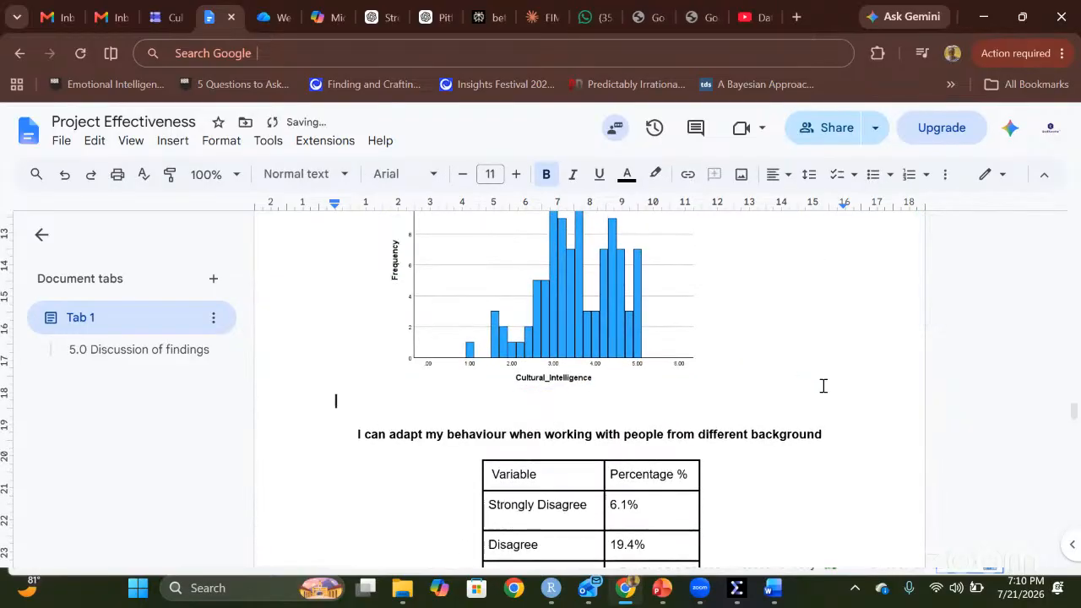
pyautogui.press('Return')
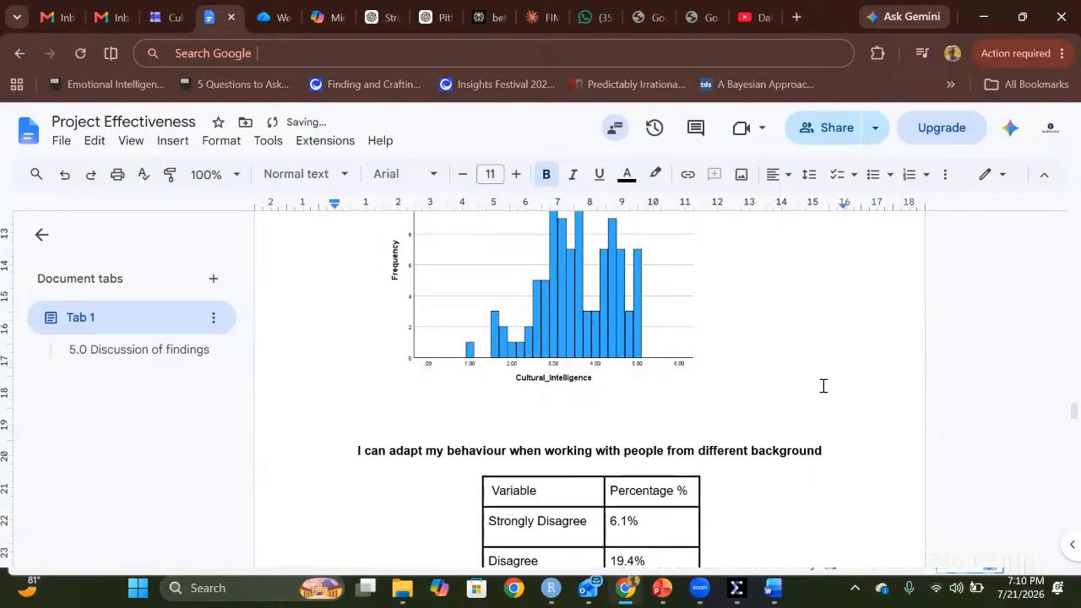
# - Remove the empty line between the 4.2.1 CULTURAL INTELLIGENCE heading and its paragraph
pyautogui.scroll(2, 824, 385)
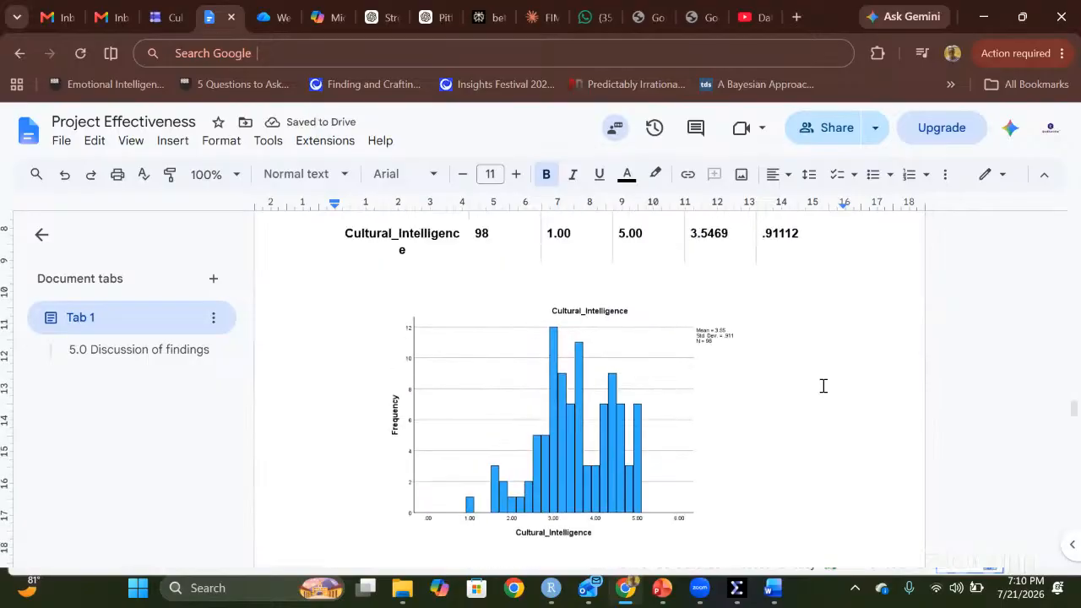
pyautogui.scroll(-10, 823, 386)
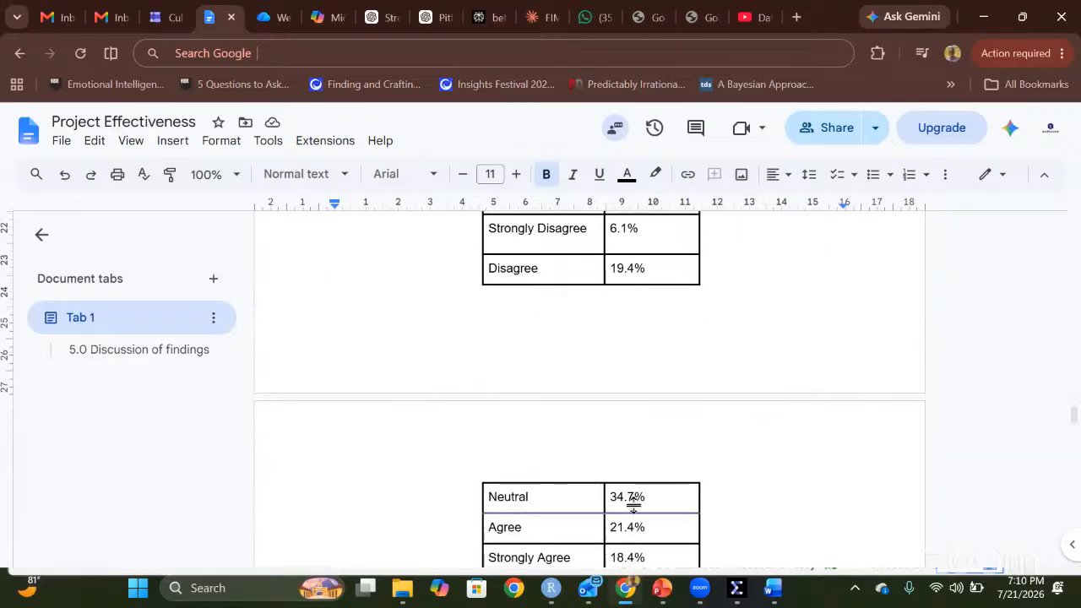
pyautogui.click(633, 502)
pyautogui.scroll(5, 636, 505)
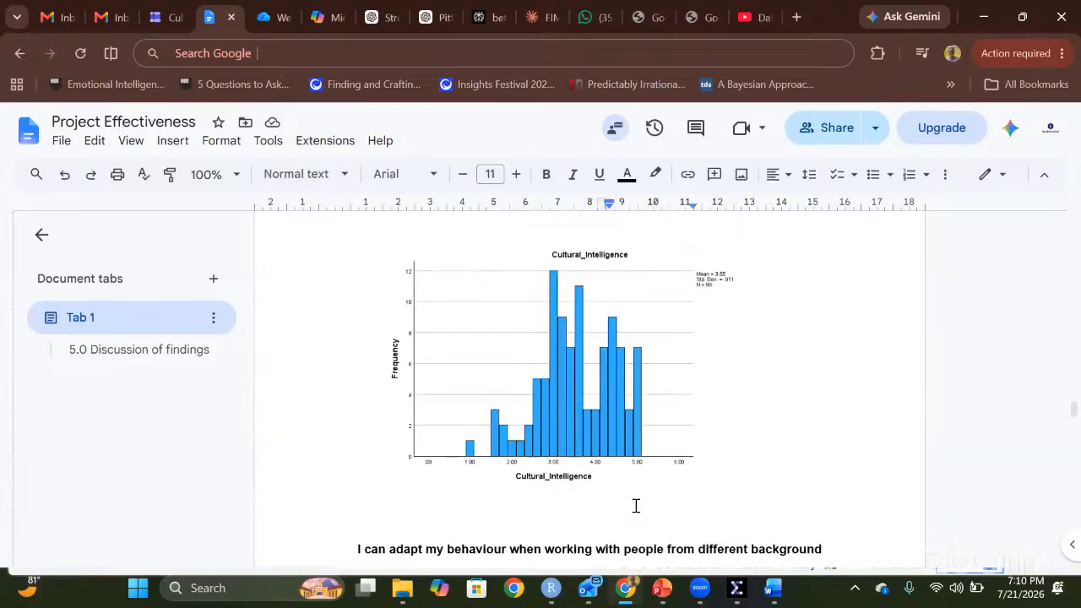
pyautogui.scroll(-5, 642, 505)
pyautogui.scroll(3, 647, 505)
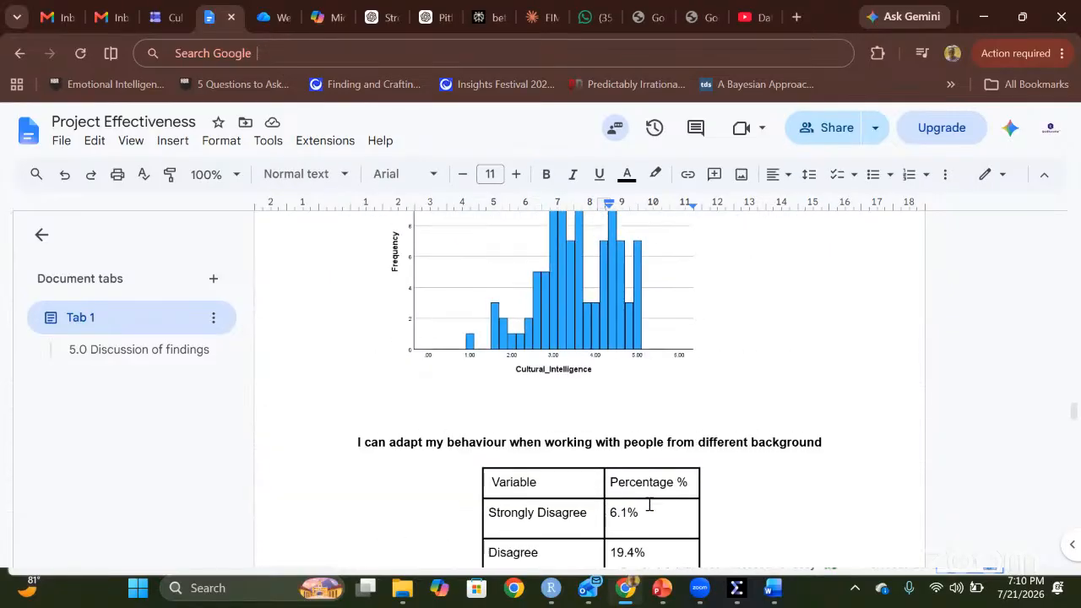
pyautogui.click(469, 409)
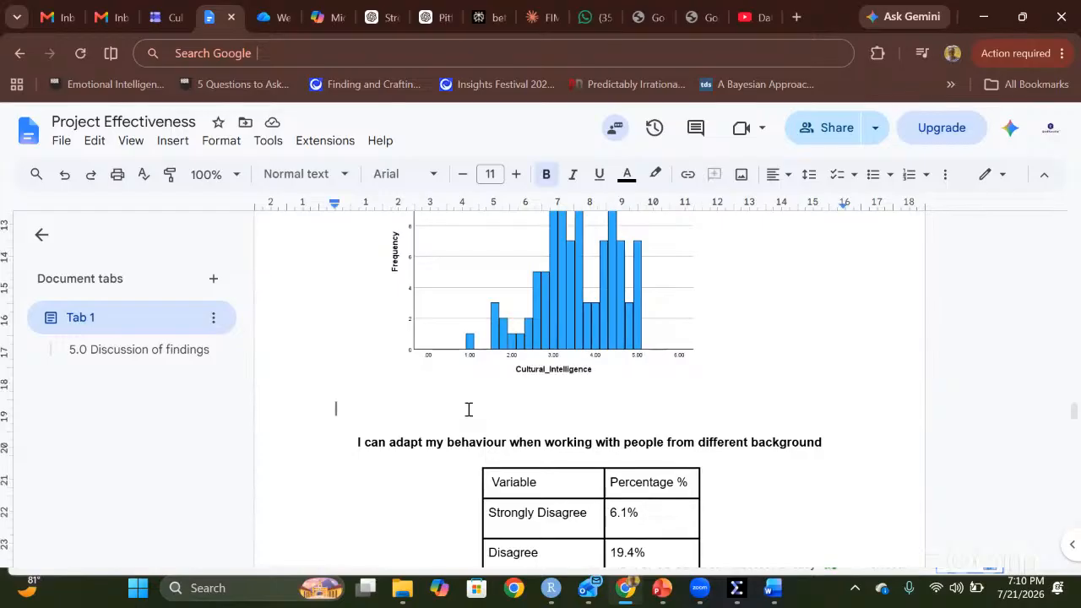
pyautogui.scroll(3, 468, 410)
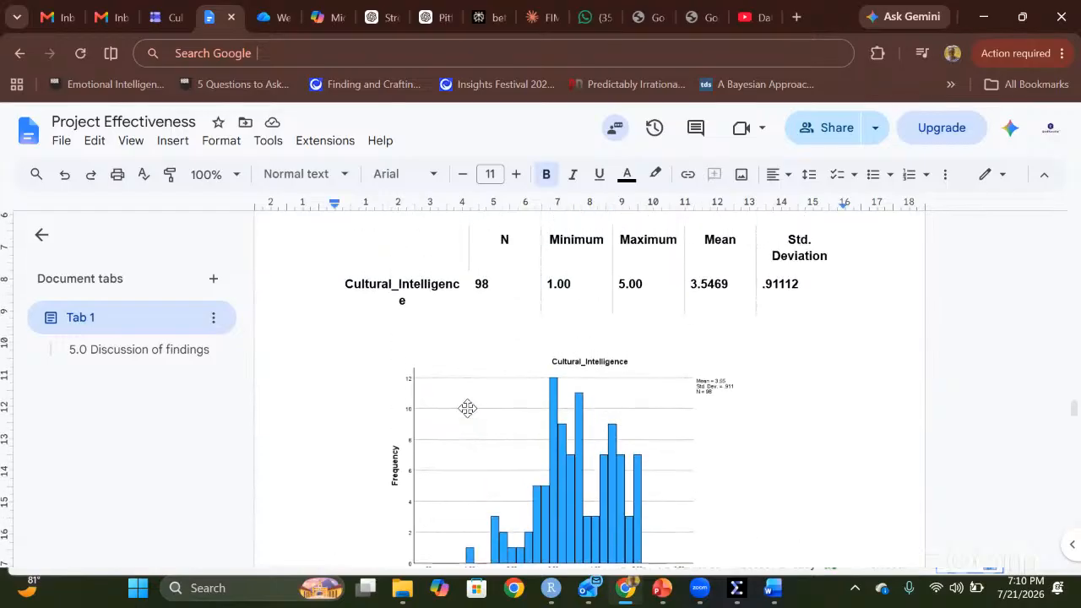
pyautogui.scroll(5, 467, 409)
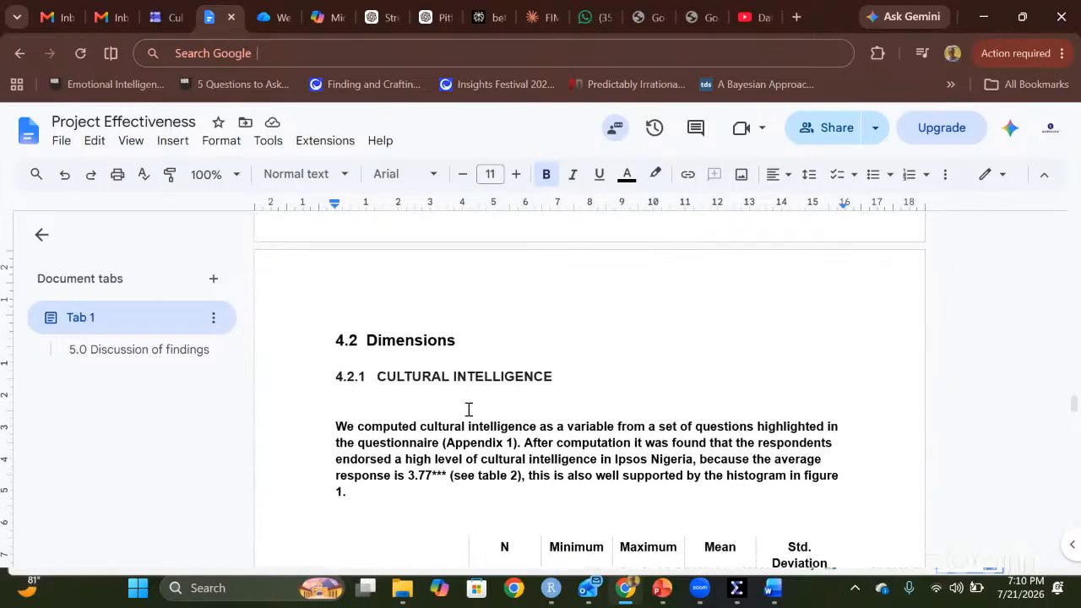
pyautogui.press('BackSpace')
pyautogui.press('Delete')
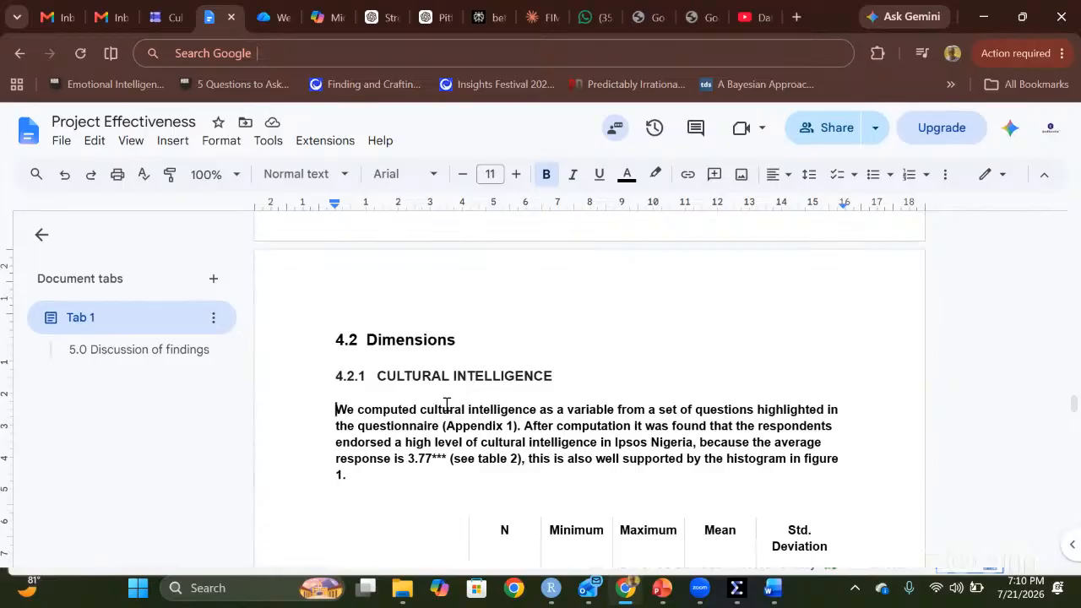
# - Write "Below, you can find the specific distribution to other questions computed for Cultural Intelligence." directly below the histogram
pyautogui.scroll(-6, 446, 405)
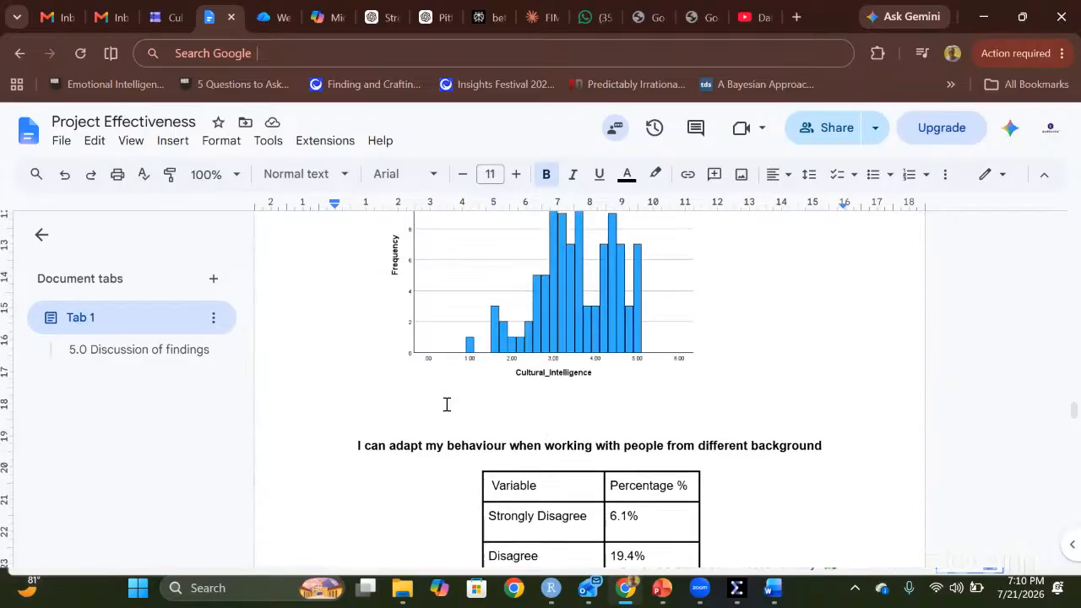
pyautogui.scroll(1, 444, 403)
pyautogui.click(574, 421)
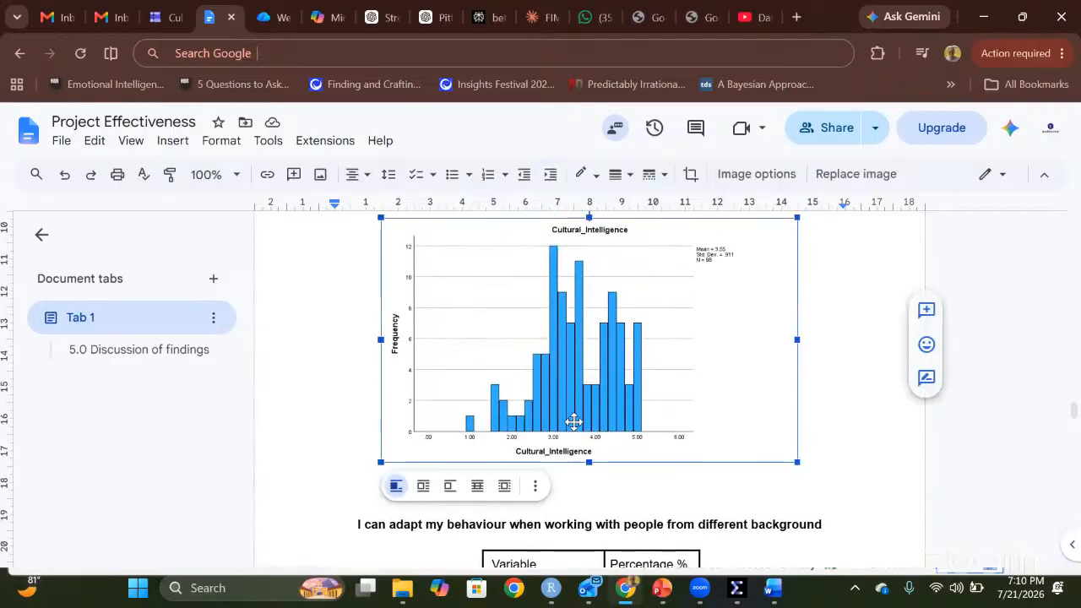
pyautogui.click(589, 499)
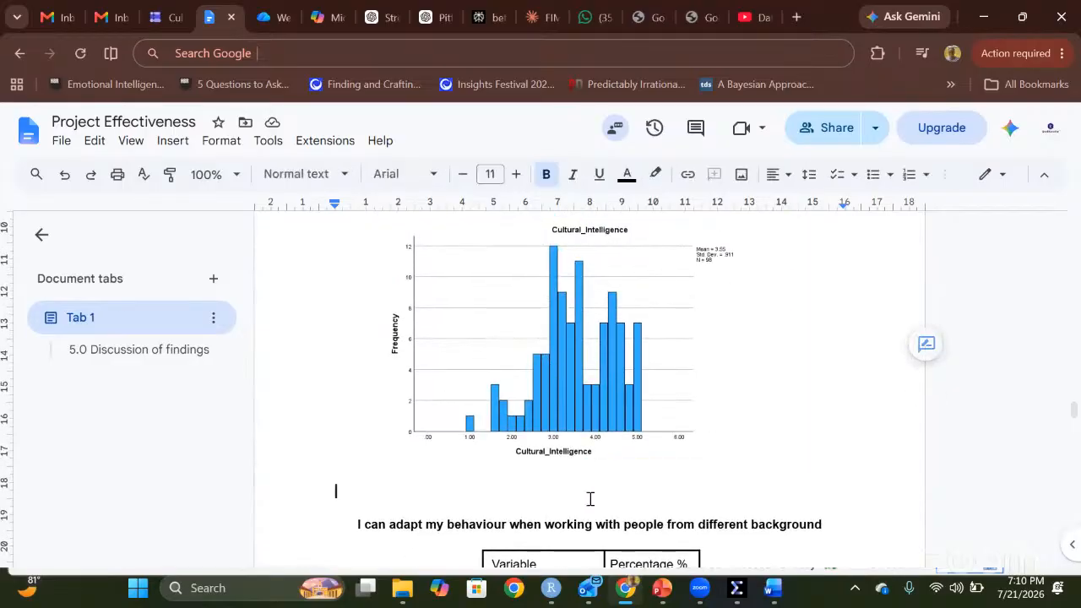
pyautogui.click(633, 406)
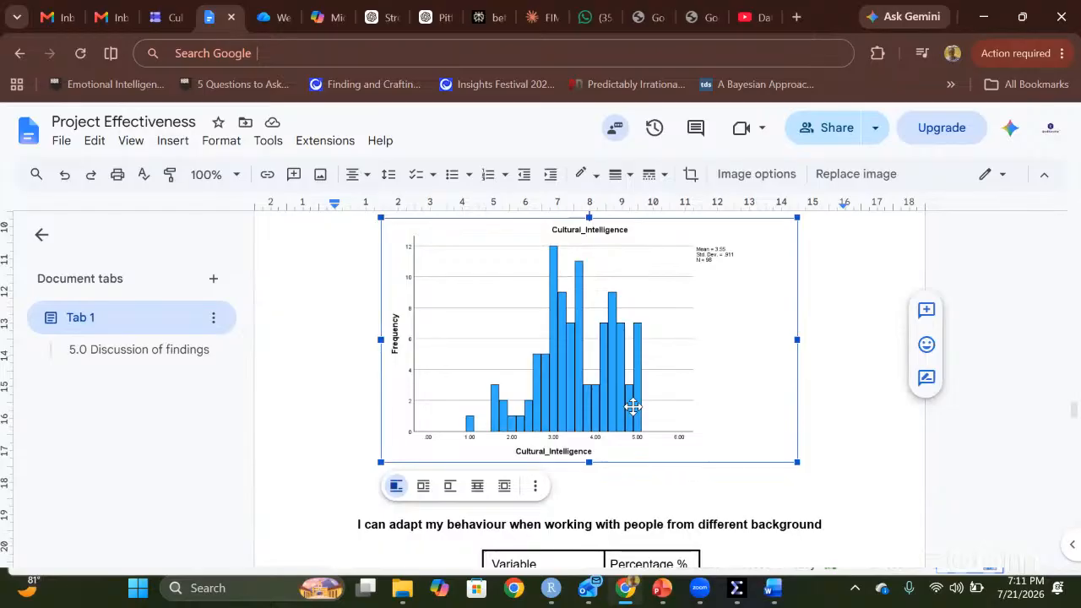
pyautogui.click(675, 479)
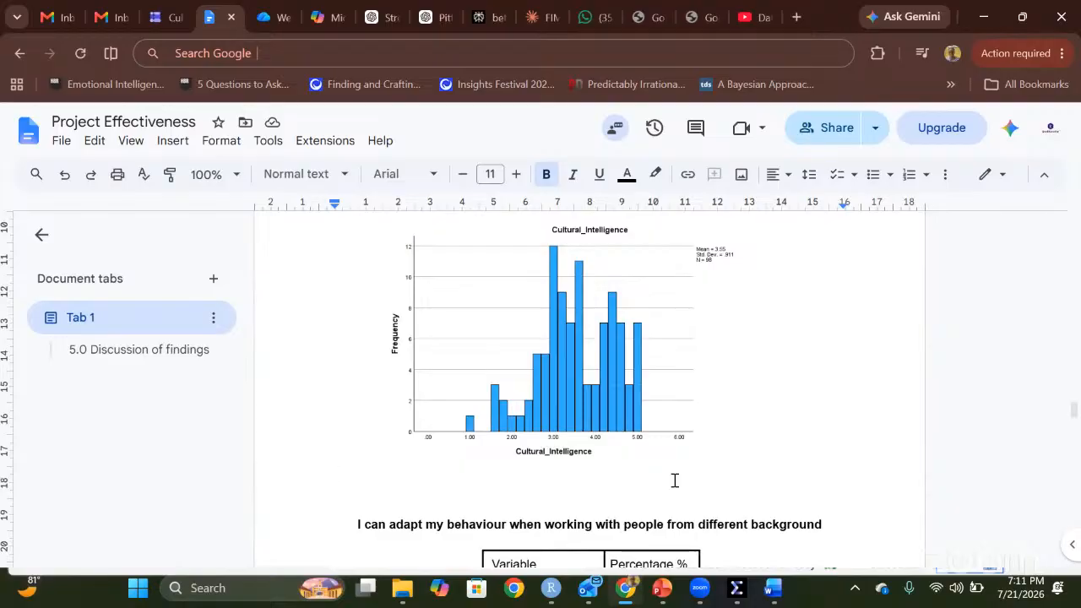
pyautogui.write('Below, you can find the specific')
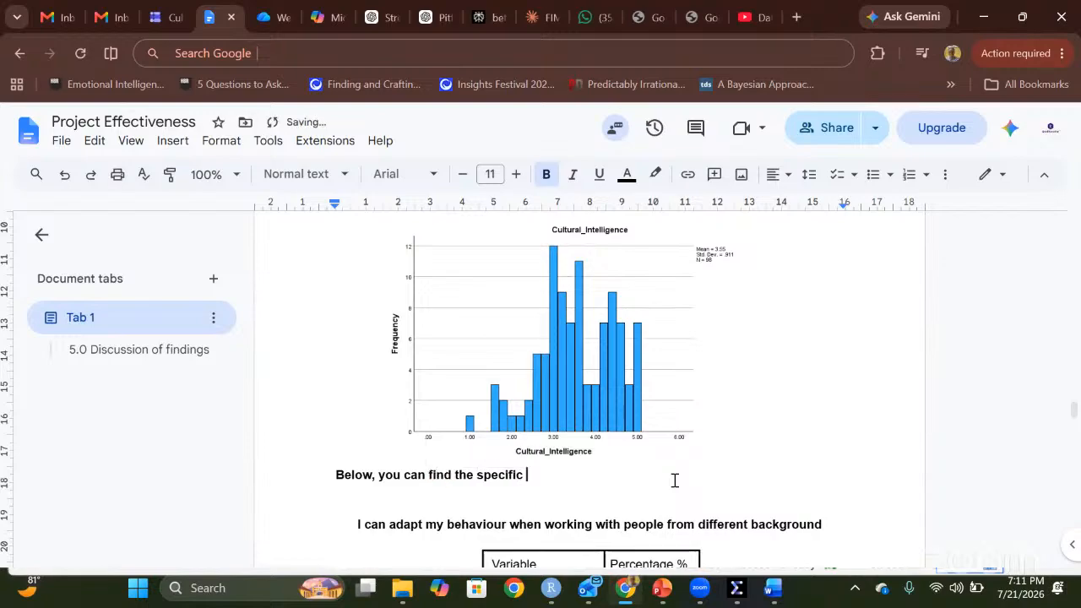
pyautogui.write(' distribution to other questions compu')
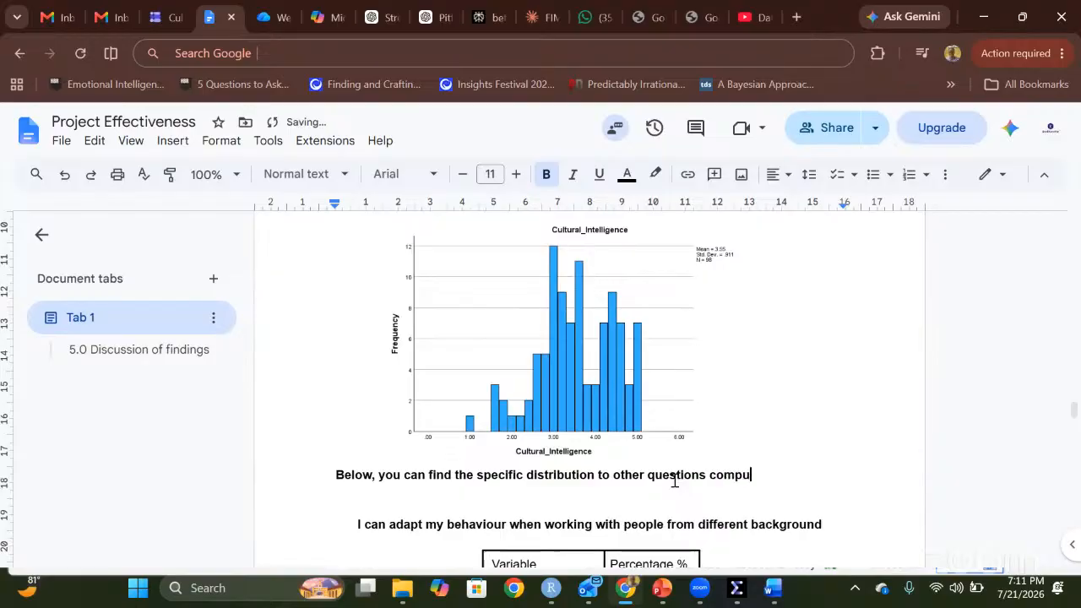
pyautogui.write('ted for Cultural I')
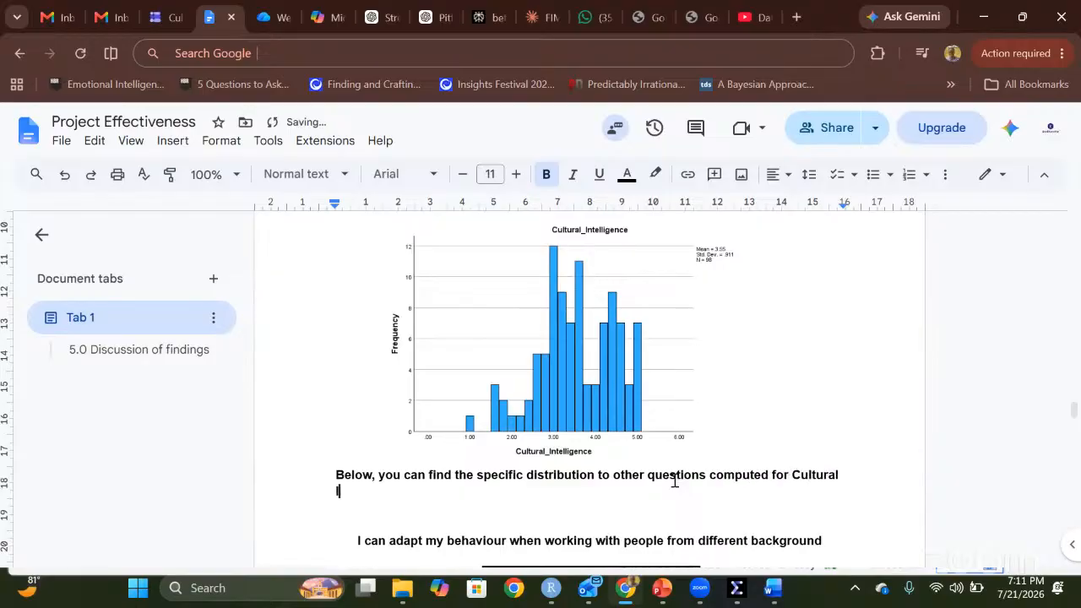
pyautogui.write('ntelligence.')
# - Shrink the "I can adapt my behaviour when working with people from different cultural backgrounds" bar chart below its percentage table
pyautogui.scroll(-10, 690, 446)
pyautogui.scroll(-6, 690, 446)
pyautogui.scroll(10, 690, 446)
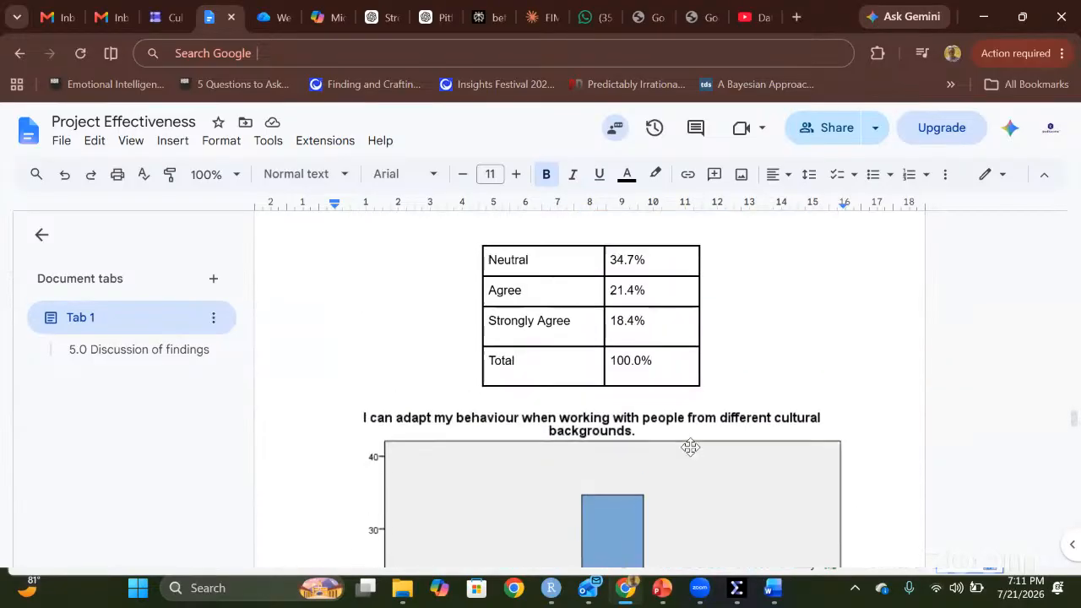
pyautogui.scroll(-5, 690, 446)
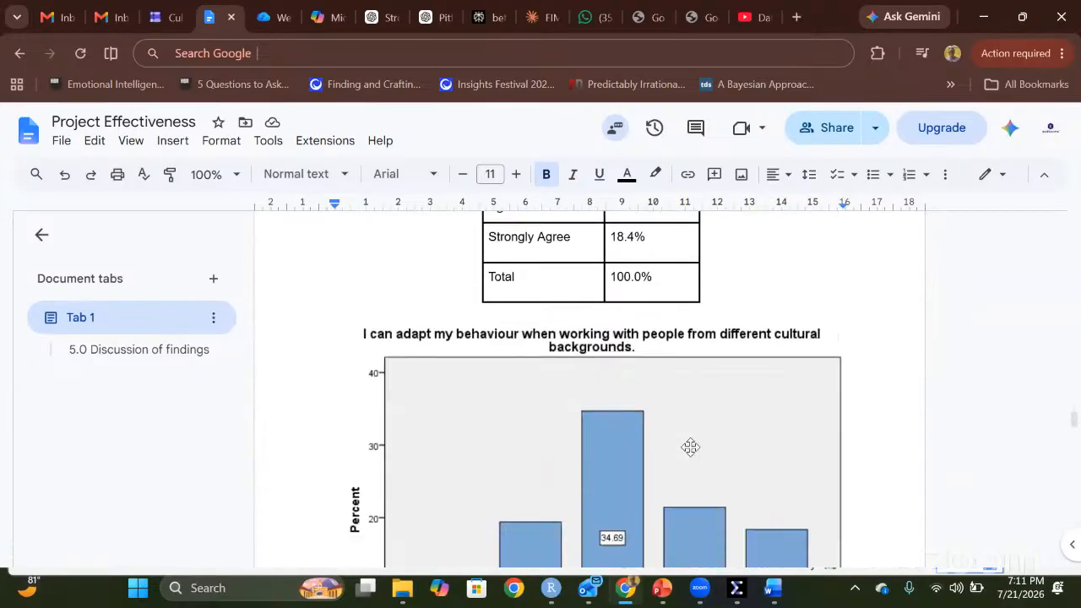
pyautogui.click(690, 446)
pyautogui.moveTo(340, 316); pyautogui.dragTo(629, 446)
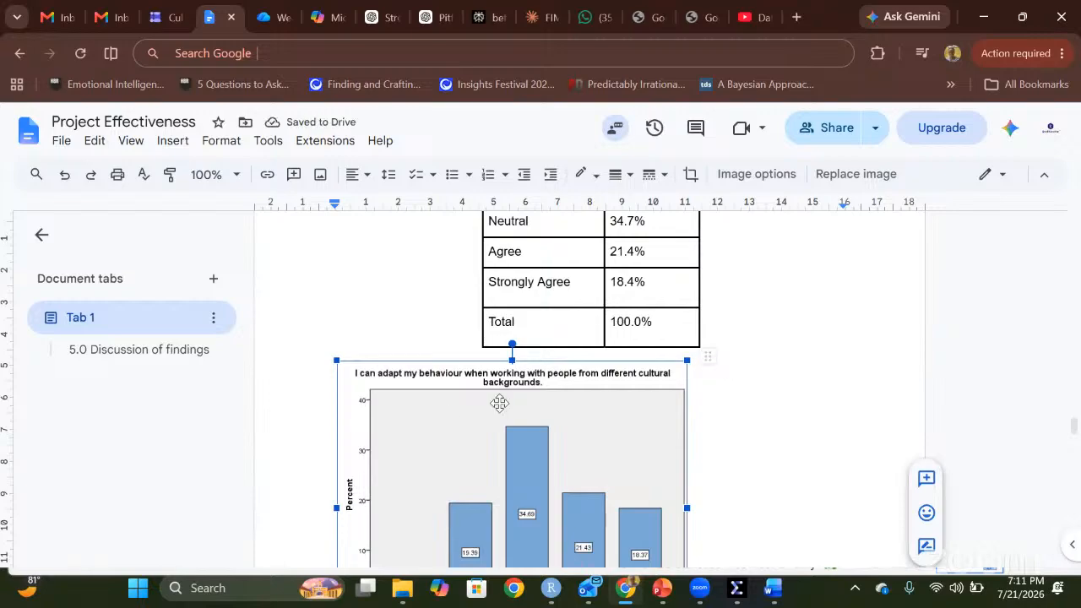
pyautogui.press('Delete')
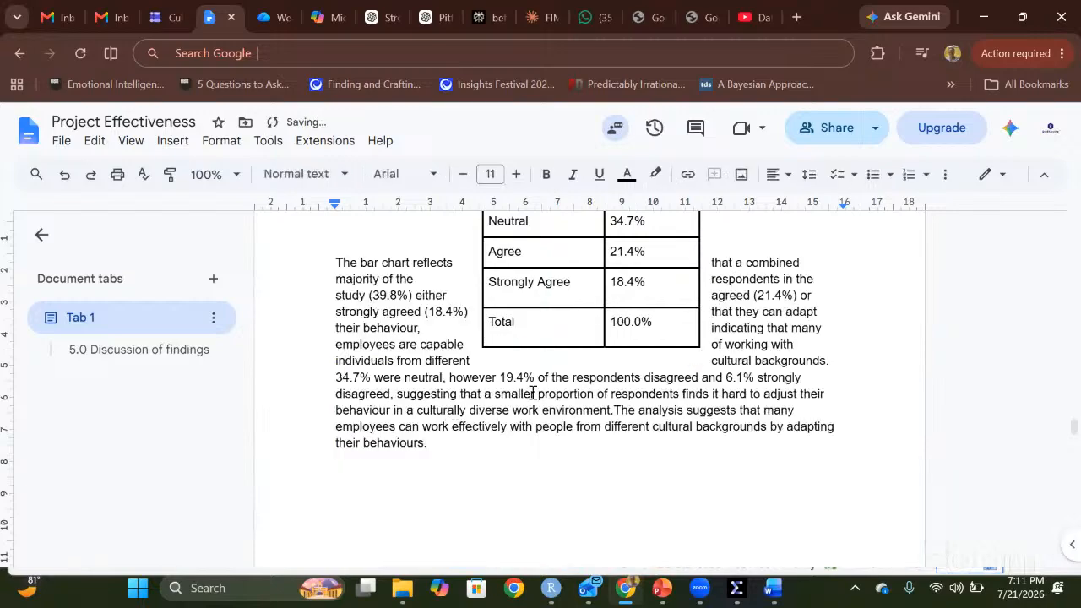
pyautogui.hotkey('ctrl', 'z')
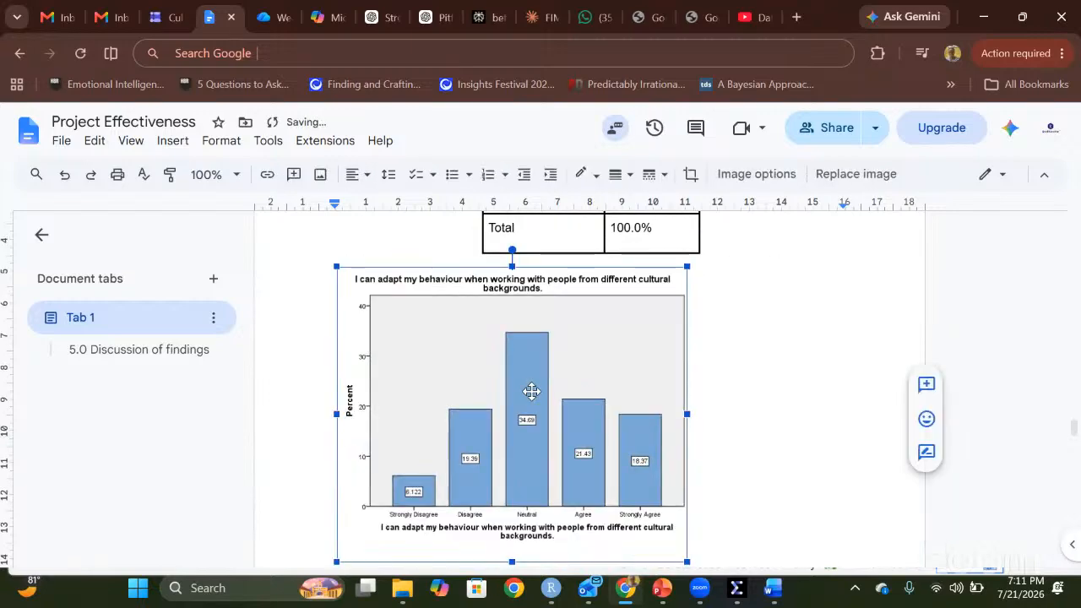
pyautogui.press('Escape')
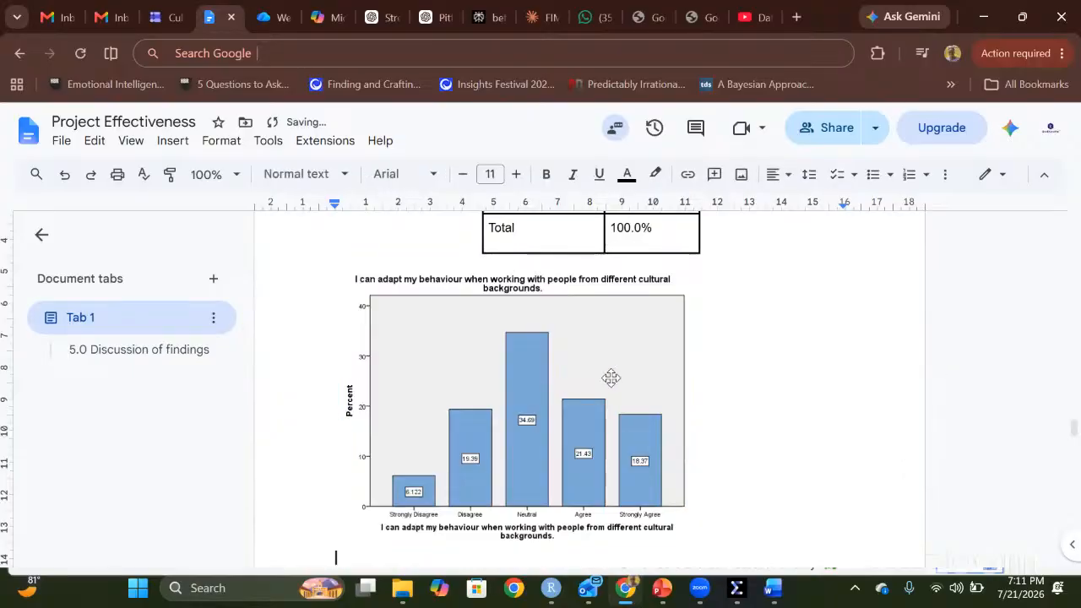
pyautogui.scroll(-5, 623, 386)
pyautogui.scroll(2, 623, 387)
pyautogui.scroll(3, 623, 386)
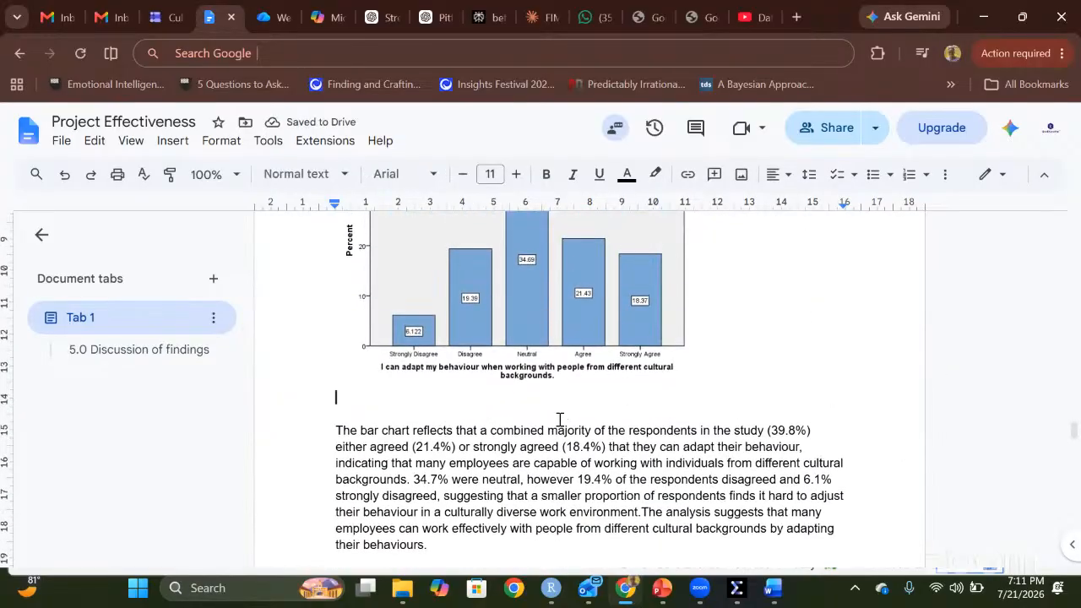
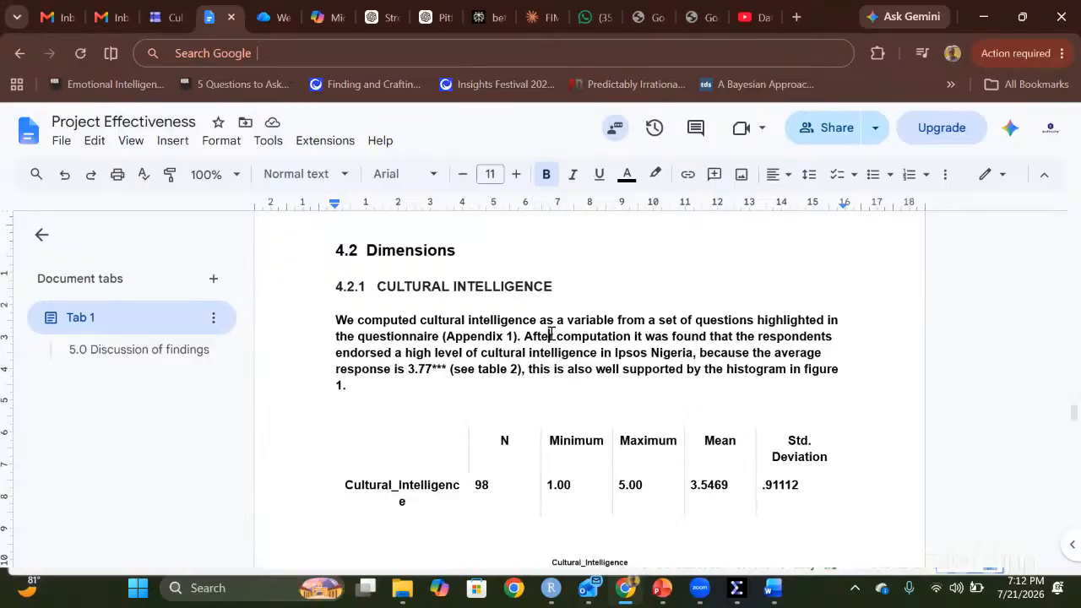
# - Switch to the SPSS Output1 document and view the Cultural_Intelligence histogram
pyautogui.scroll(-3, 549, 334)
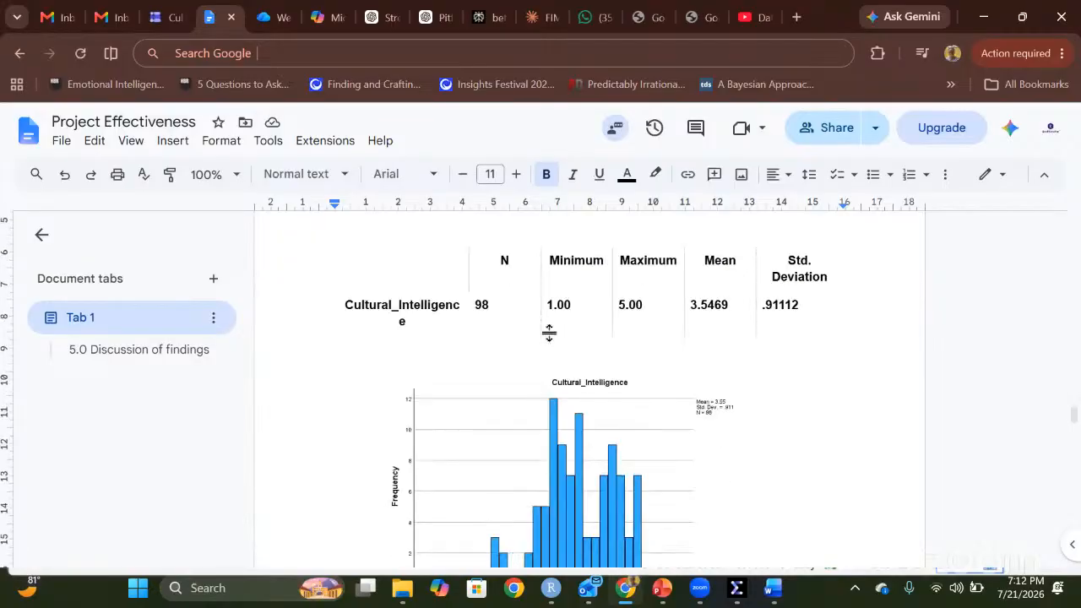
pyautogui.moveTo(748, 603)
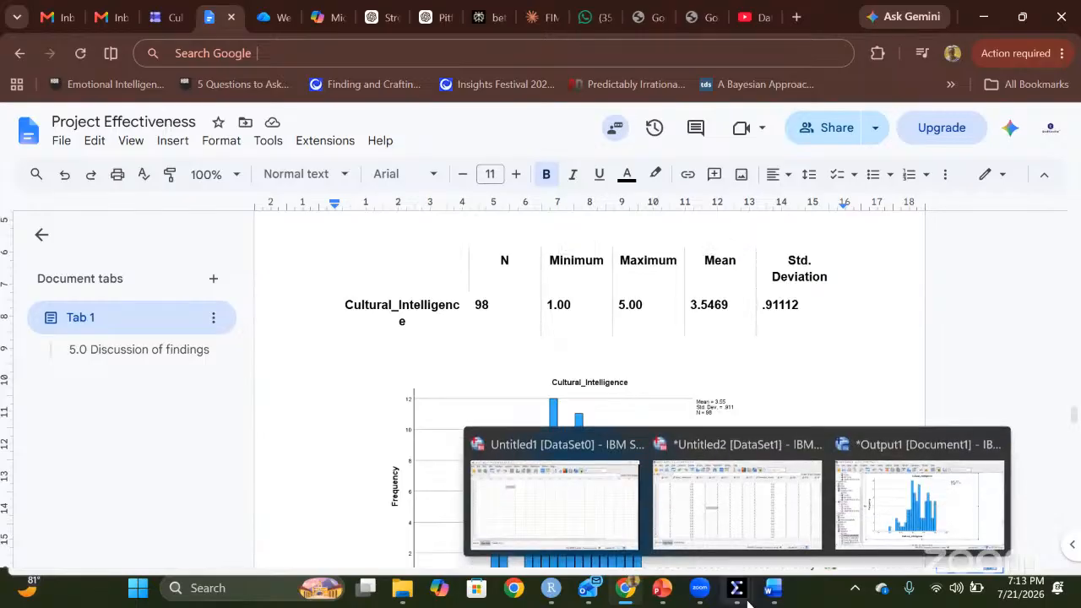
pyautogui.click(537, 511)
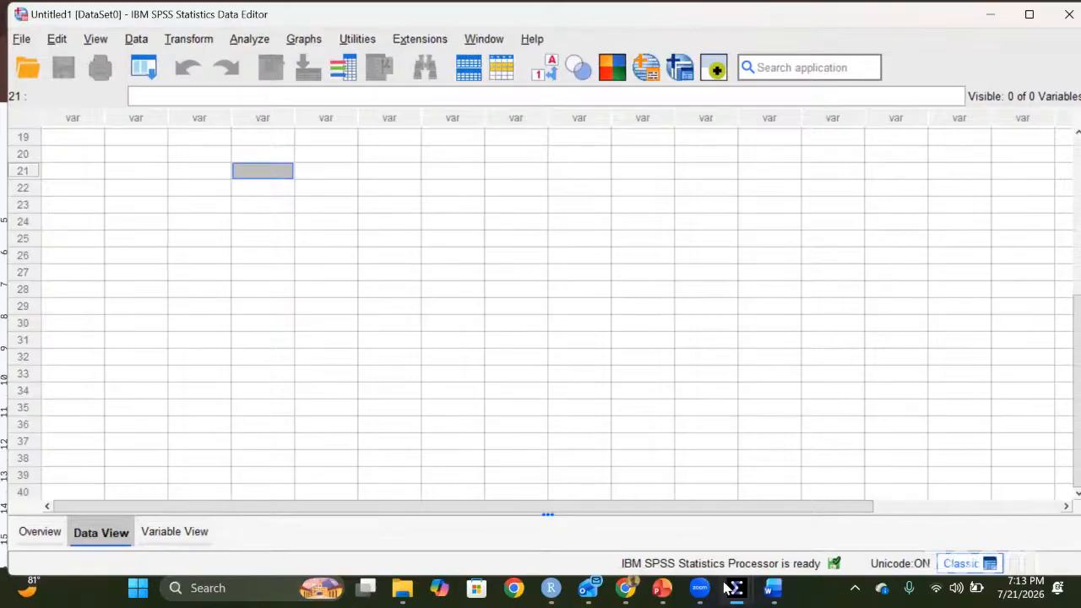
pyautogui.moveTo(738, 596)
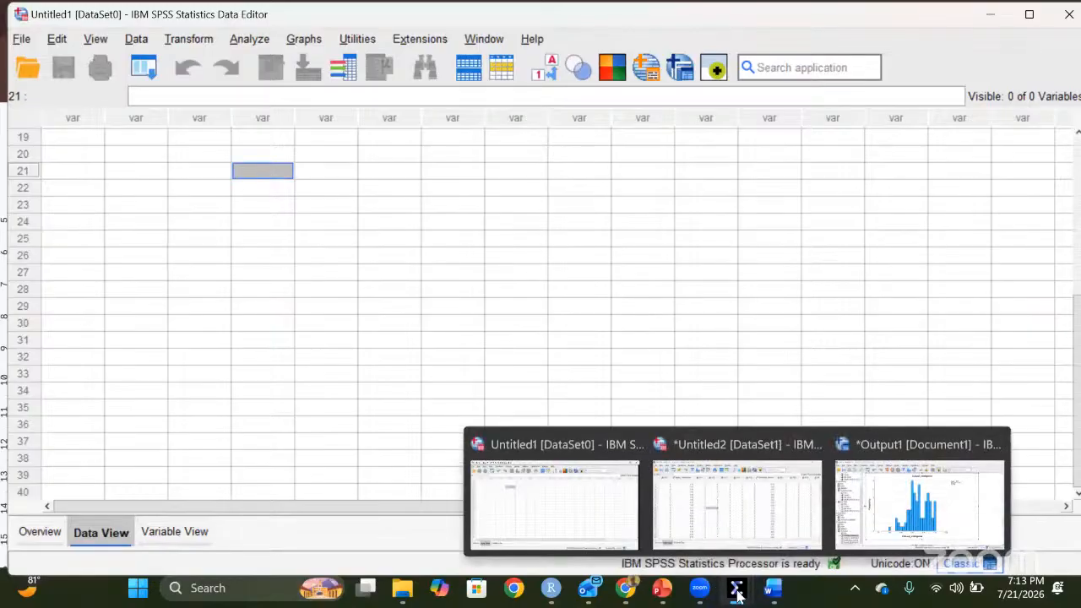
pyautogui.click(918, 521)
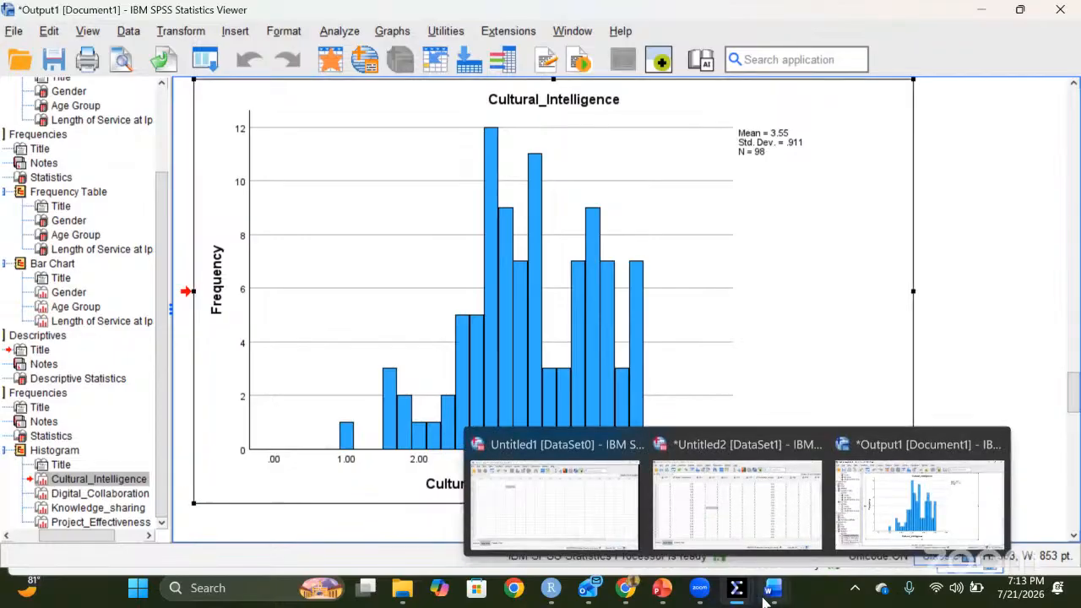
# - Bring up the Untitled2 dataset in the SPSS Data Editor and examine the CI1 to CI5 and Cultural_Intelligence columns
pyautogui.moveTo(781, 589)
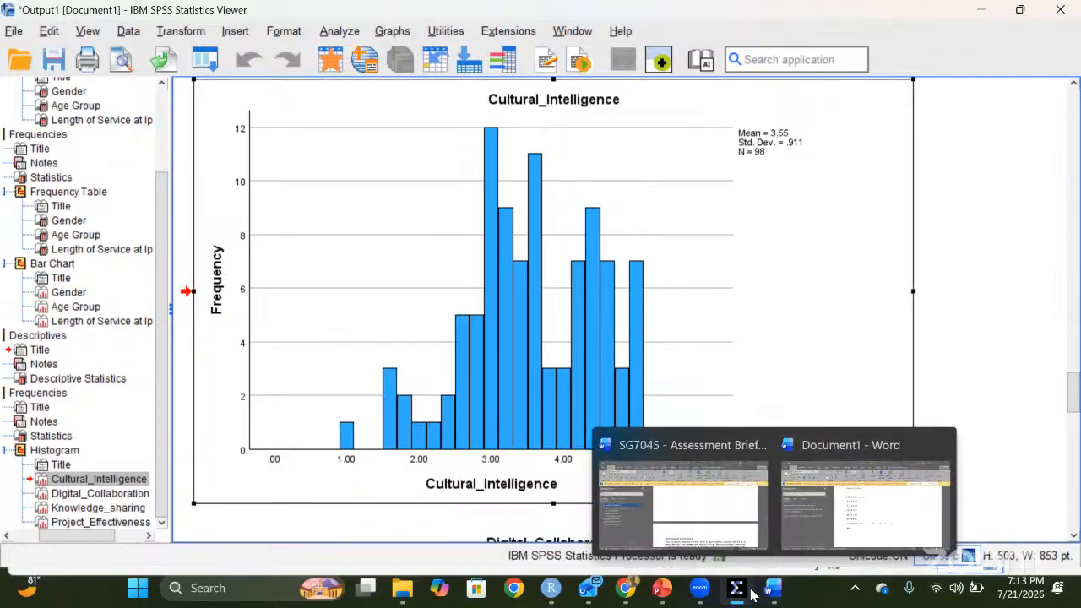
pyautogui.click(736, 502)
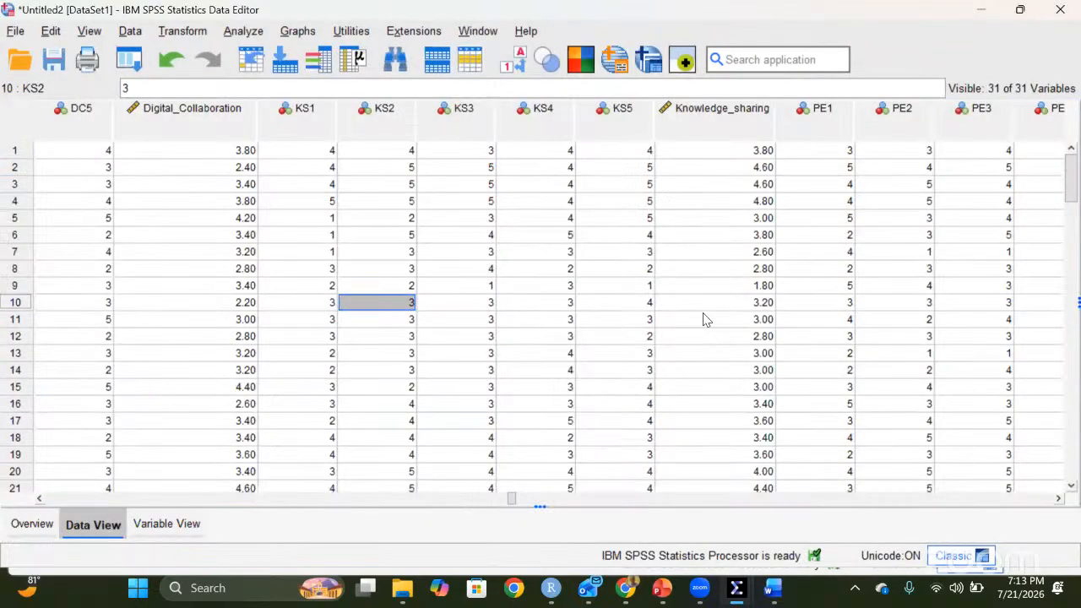
pyautogui.click(706, 318)
pyautogui.press('Left')
pyautogui.press('Left')
pyautogui.press('Left')
pyautogui.press('Left')
pyautogui.press('Left')
pyautogui.press('Left')
pyautogui.press('Left')
pyautogui.press('Left')
pyautogui.press('Left')
pyautogui.press('Left')
pyautogui.press('Left')
pyautogui.press('Left')
pyautogui.press('Left')
pyautogui.press('Left')
pyautogui.press('Left')
pyautogui.press('Left')
pyautogui.press('Left')
pyautogui.press('Left')
pyautogui.press('Left')
pyautogui.press('Left')
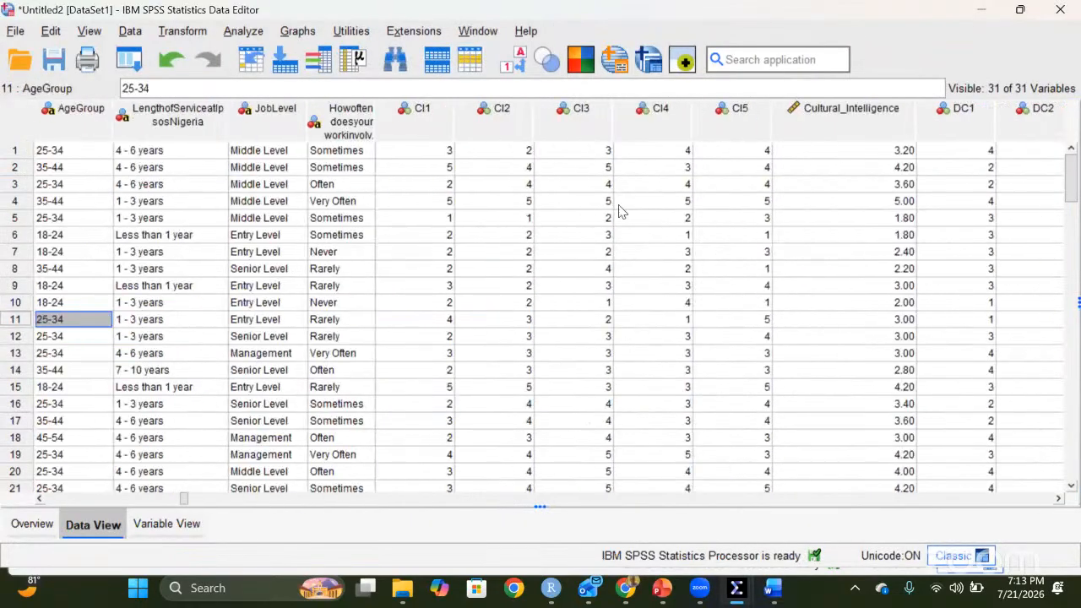
pyautogui.hotkey('ctrl', 'space')
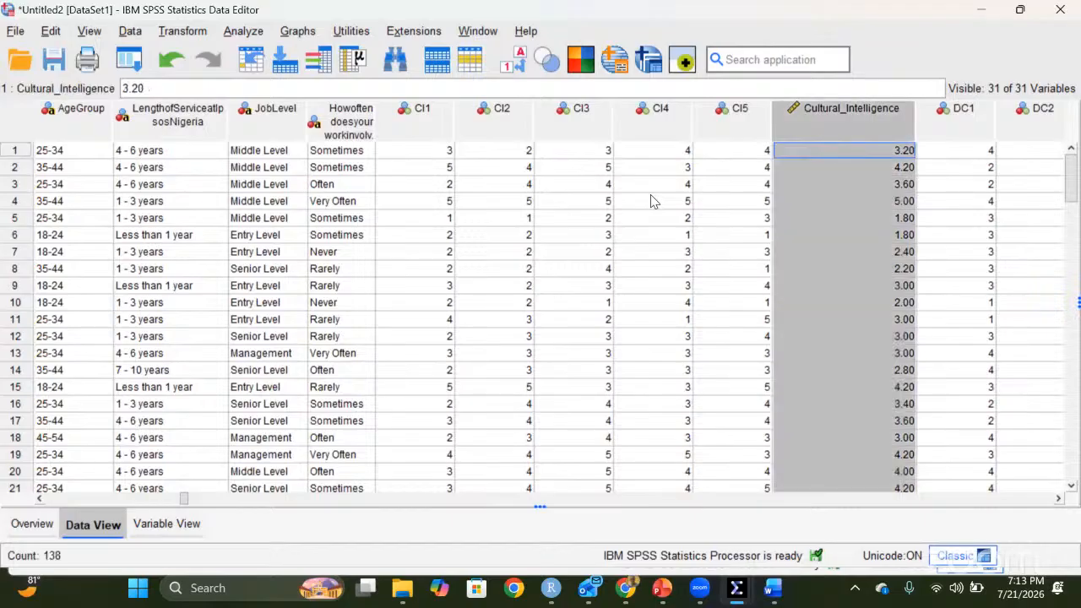
pyautogui.click(604, 234)
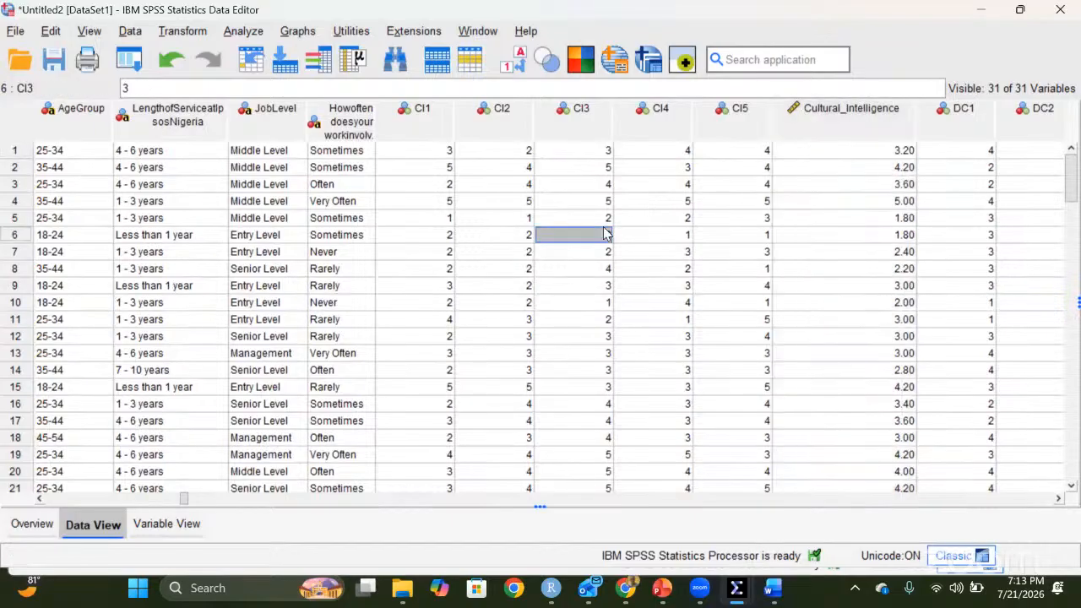
# - Walk through the first case from SN across the demographic and CI1 to CI5 variables to Cultural_Intelligence and the DC items
pyautogui.hotkey('ctrl', 'Home')
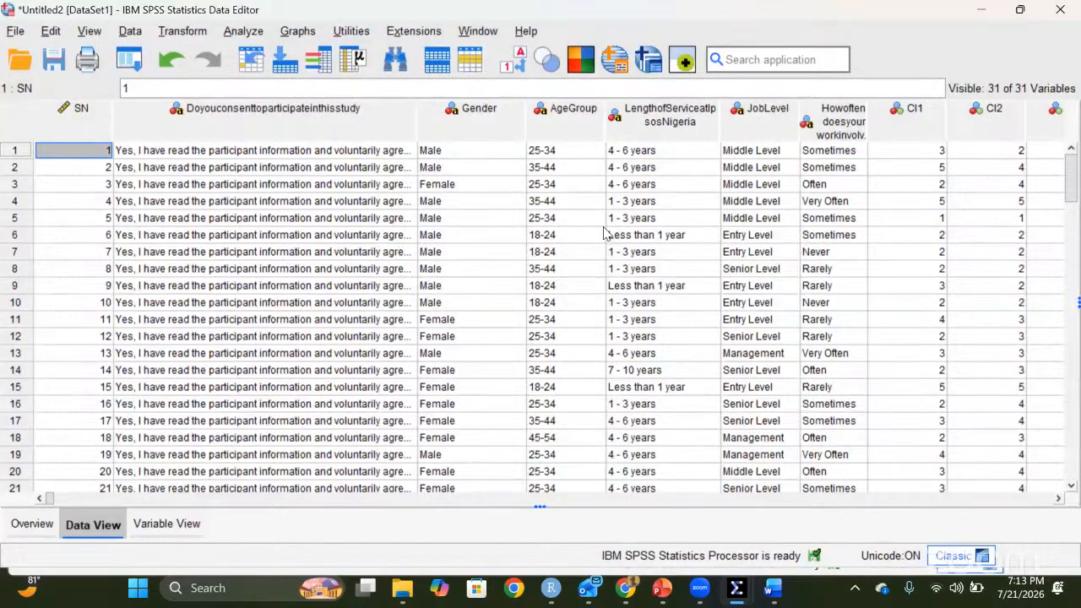
pyautogui.press('Right')
pyautogui.press('Right')
pyautogui.press('Right')
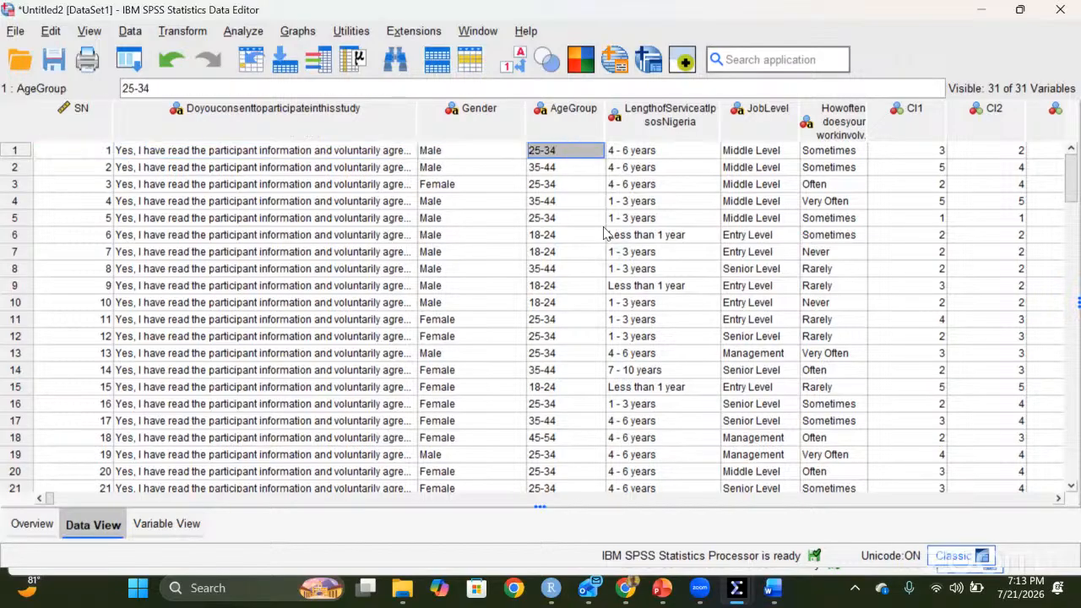
pyautogui.press('Left')
pyautogui.press('Left')
pyautogui.press('Left')
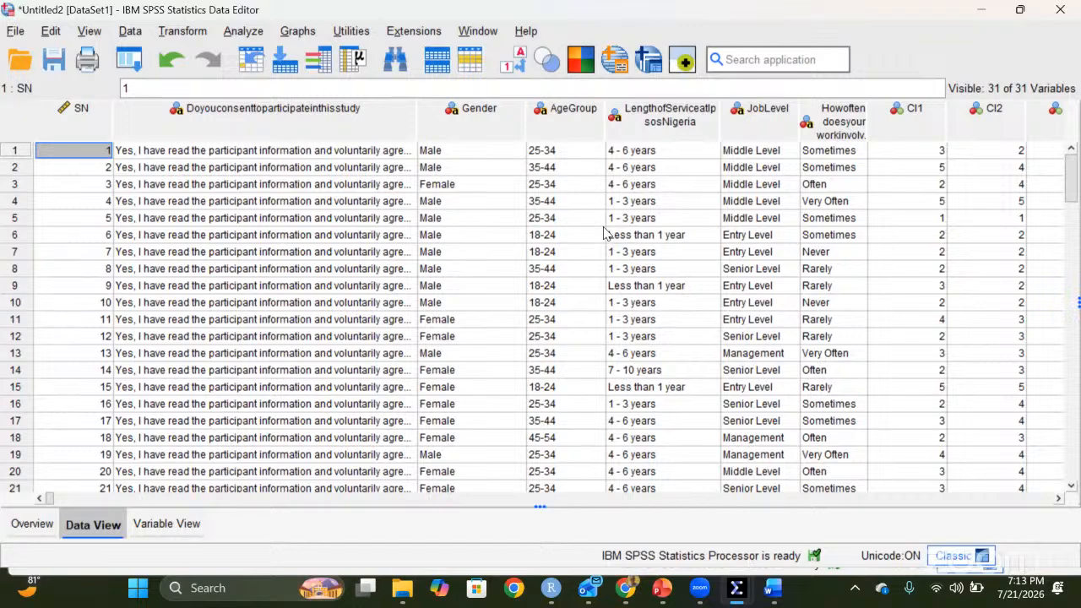
pyautogui.press('Right')
pyautogui.press('Right')
pyautogui.press('Right')
pyautogui.press('Right')
pyautogui.press('Right')
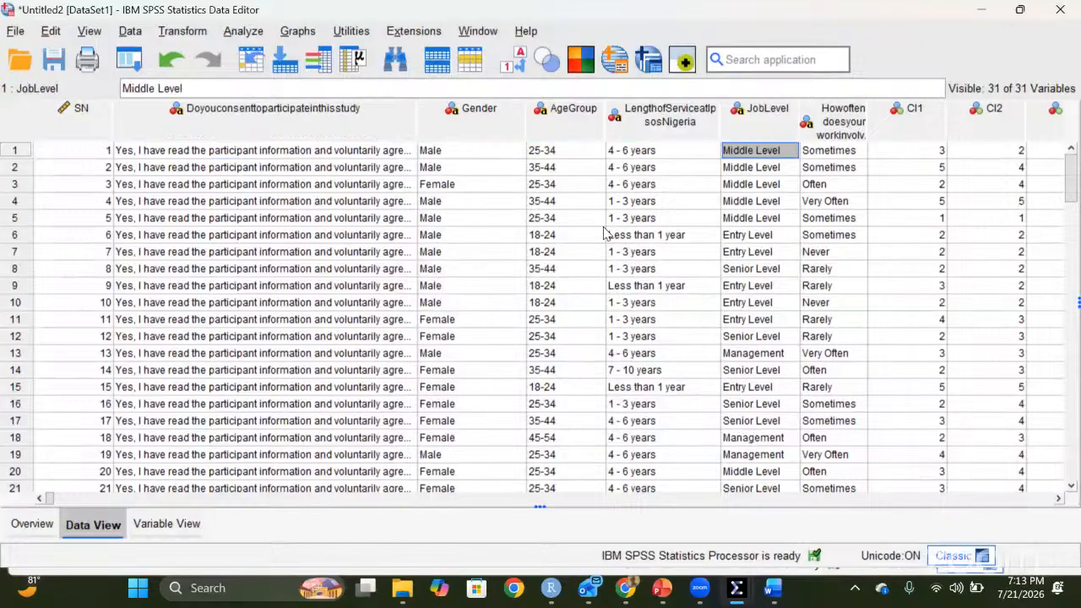
pyautogui.press('Right')
pyautogui.press('Right')
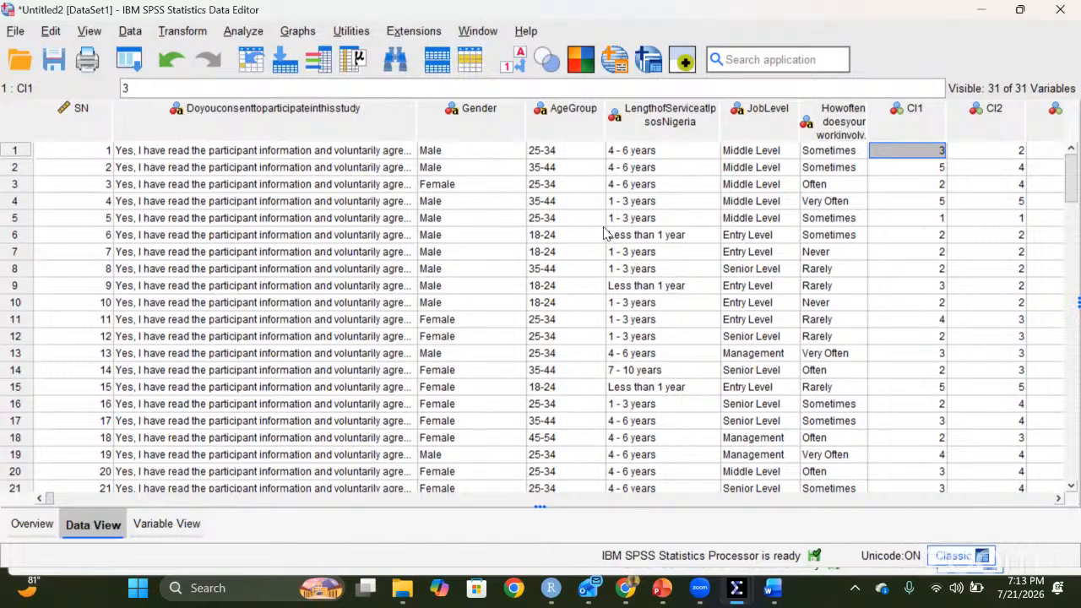
pyautogui.press('Right')
pyautogui.press('Right')
pyautogui.press('Right')
pyautogui.press('Right')
pyautogui.press('Right')
pyautogui.press('Right')
pyautogui.press('Right')
pyautogui.press('Right')
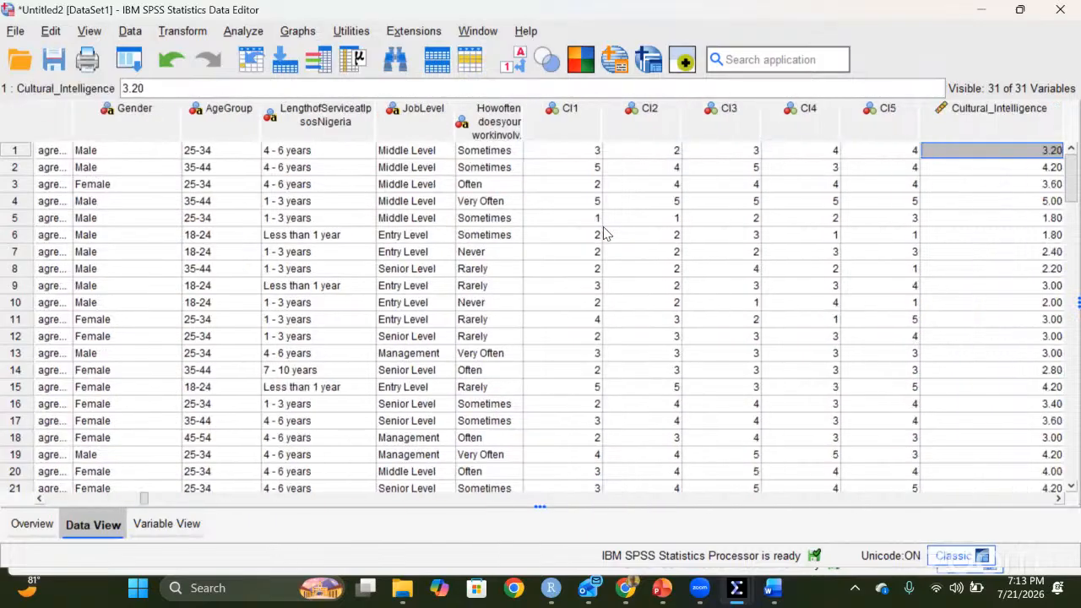
pyautogui.press('Right')
pyautogui.press('Left')
pyautogui.press('Left')
pyautogui.press('Left')
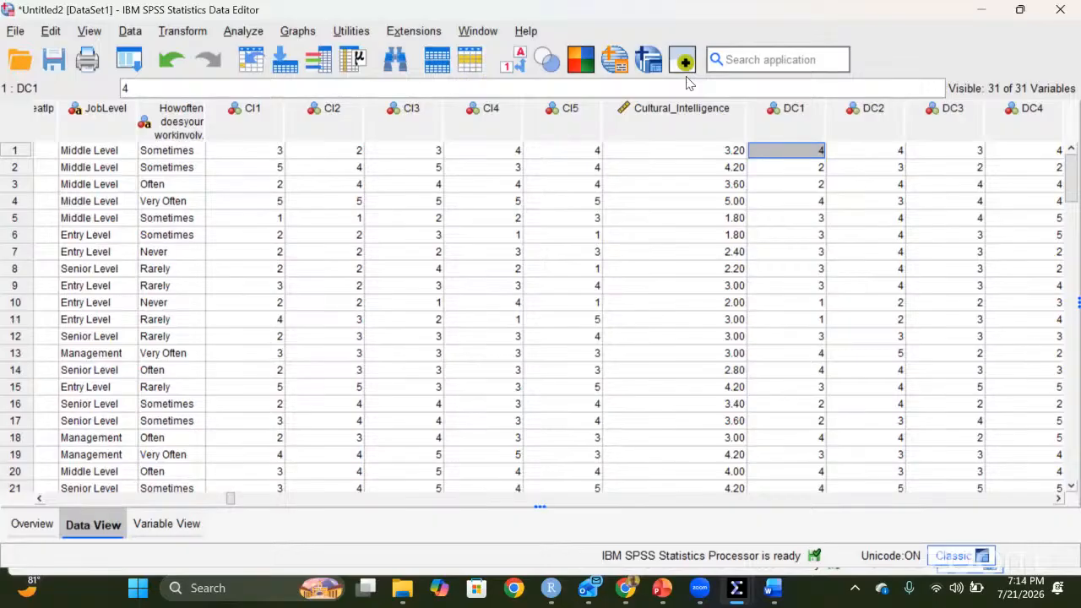
# - Sort the cases by Cultural_Intelligence in ascending order and go to the first case's score
pyautogui.click(667, 118)
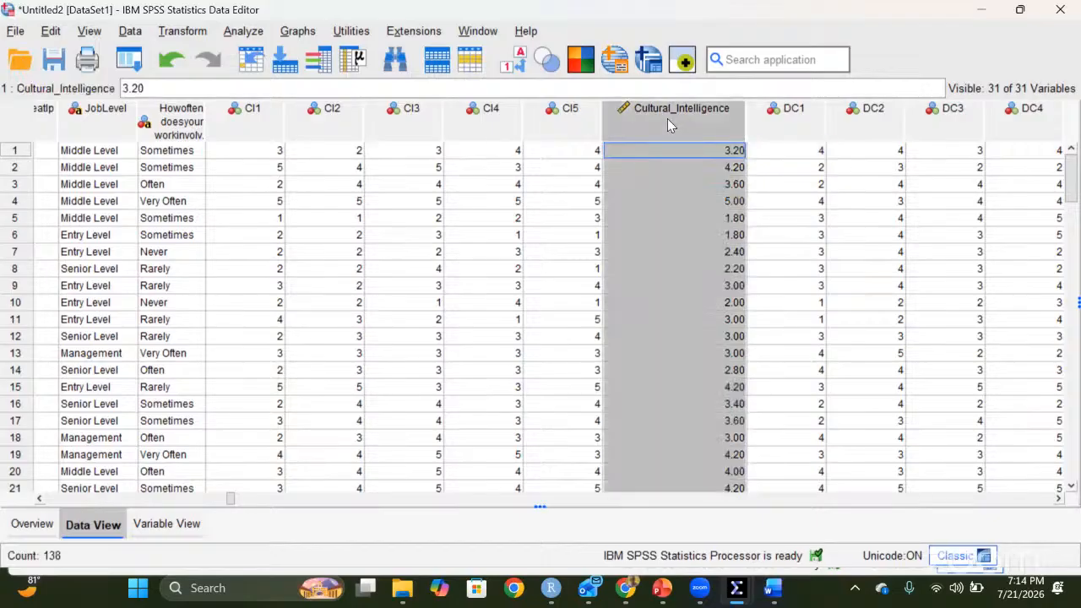
pyautogui.rightClick(667, 118)
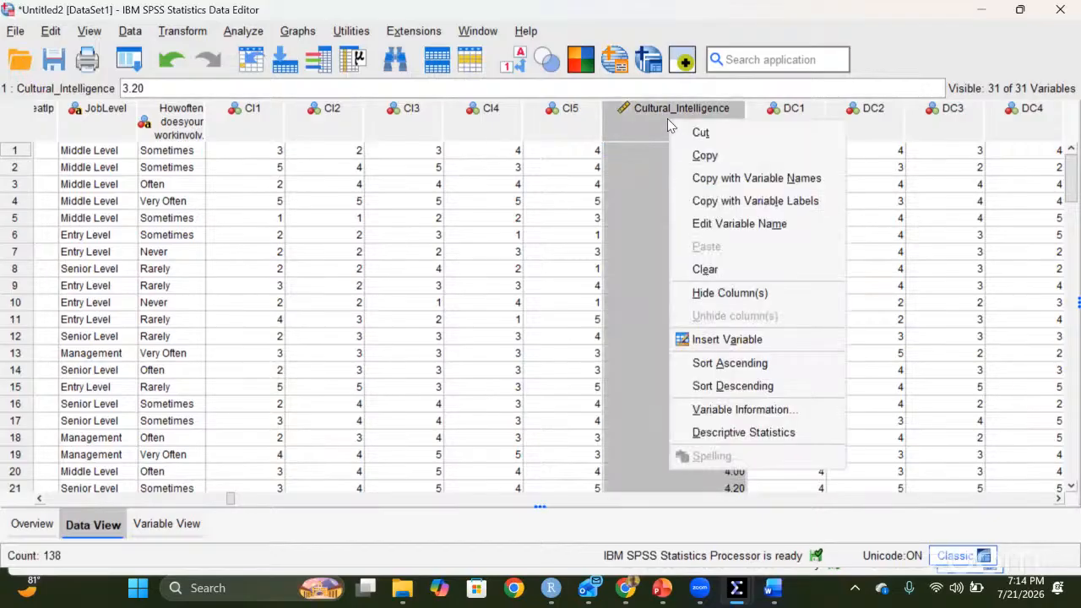
pyautogui.click(730, 364)
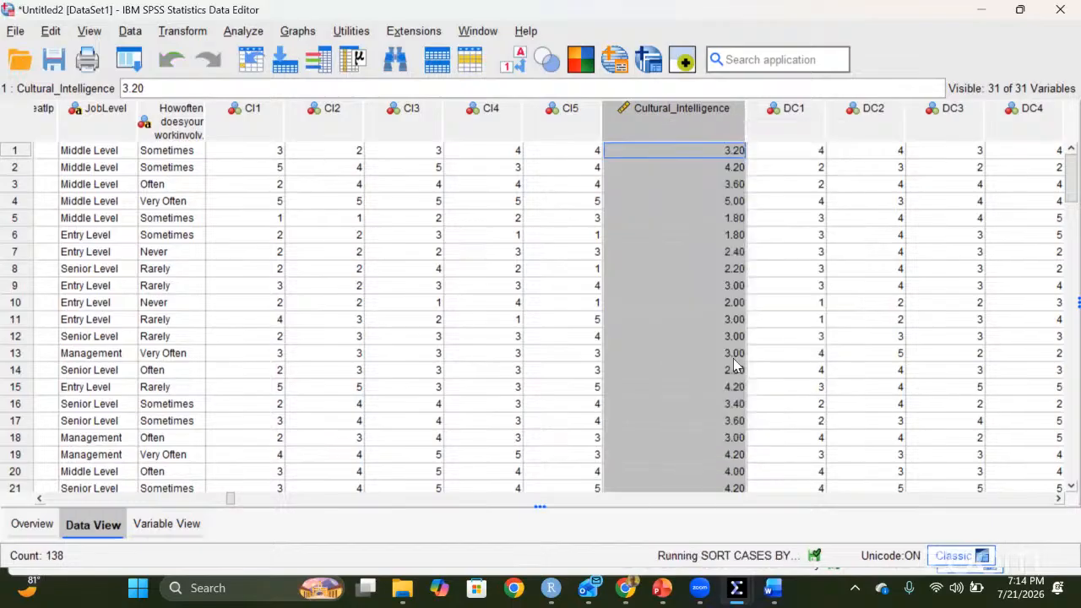
pyautogui.click(714, 217)
pyautogui.press('Up')
pyautogui.press('Up')
pyautogui.press('Up')
pyautogui.press('Up')
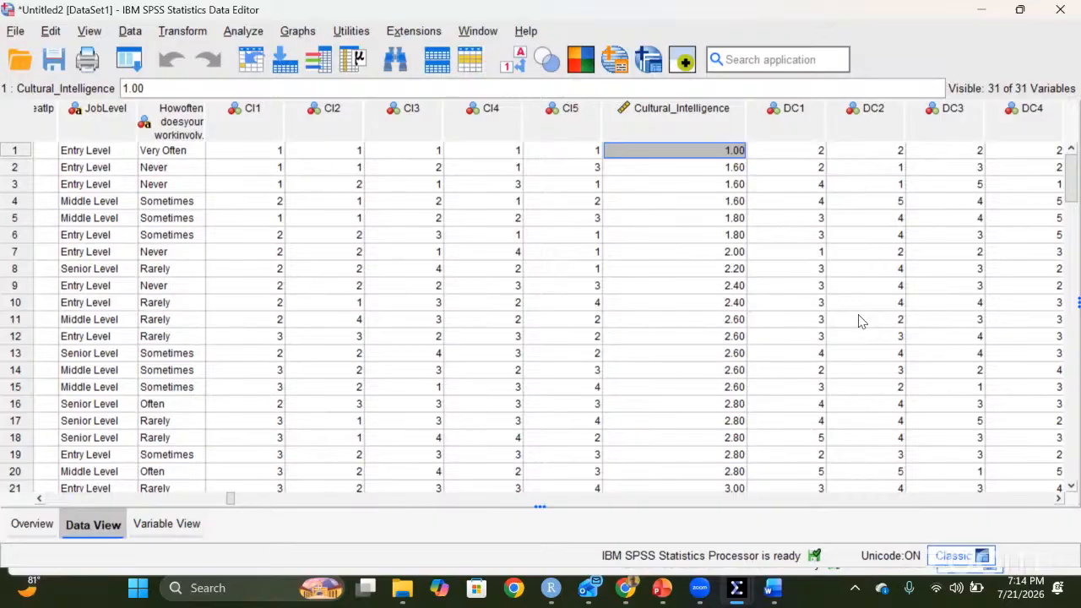
# - Examine the lowest and highest Cultural_Intelligence scores at both ends of the ascending column
pyautogui.press('Down')
pyautogui.press('Up')
pyautogui.press('Down')
pyautogui.press('Up')
pyautogui.press('Down')
pyautogui.press('Up')
pyautogui.press('Down')
pyautogui.press('Up')
pyautogui.press('Down')
pyautogui.press('Up')
pyautogui.hotkey('ctrl', 'Down')
pyautogui.hotkey('ctrl', 'Up')
pyautogui.press('Down')
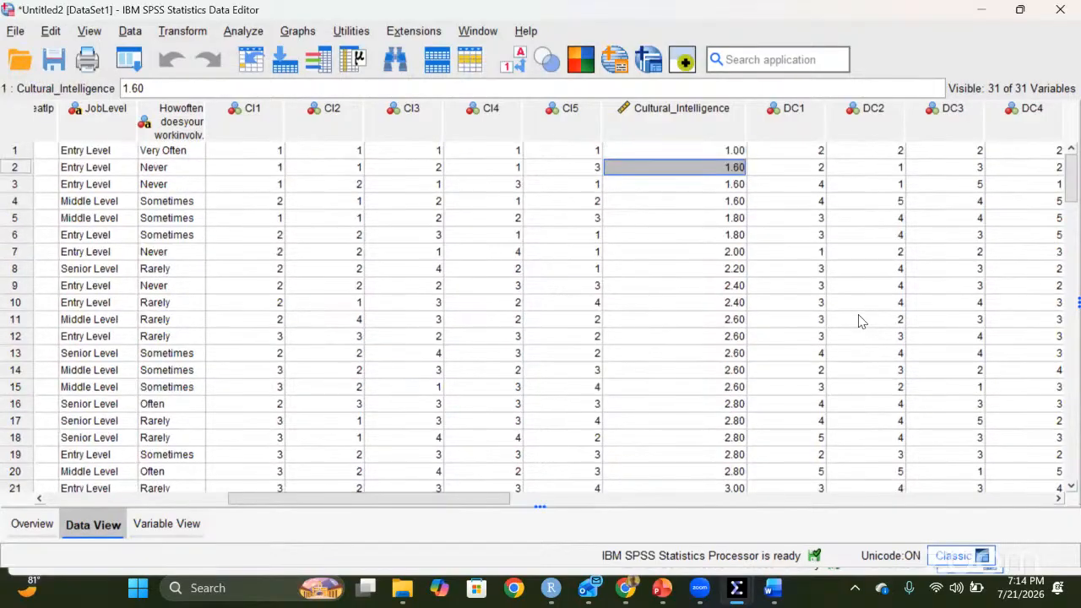
pyautogui.press('Up')
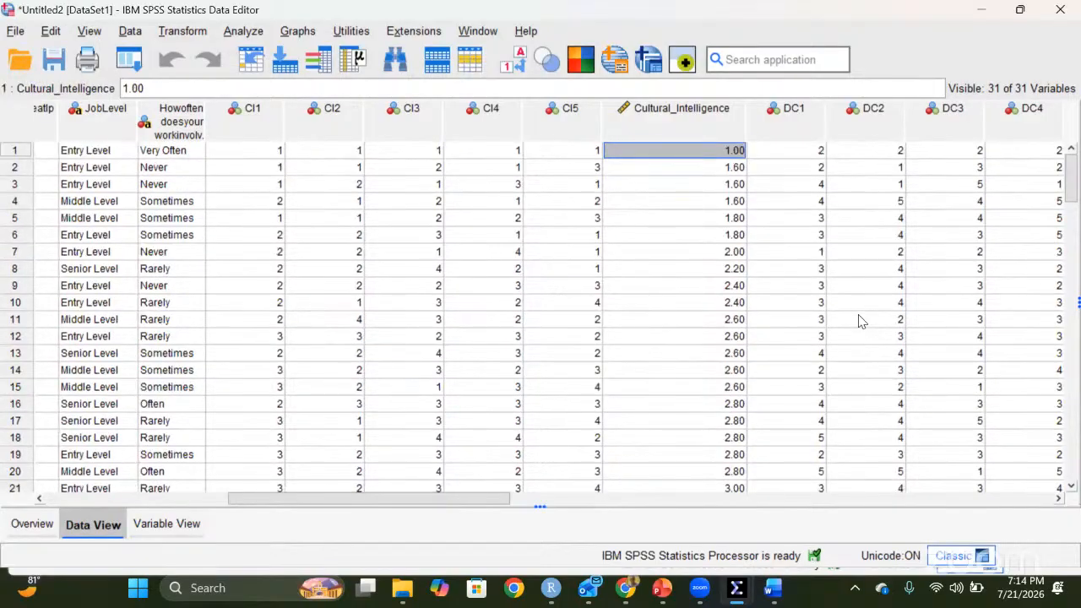
# - Sort the cases by Cultural_Intelligence in descending order and check the scores of the first and last cases
pyautogui.click(675, 108)
pyautogui.rightClick(676, 108)
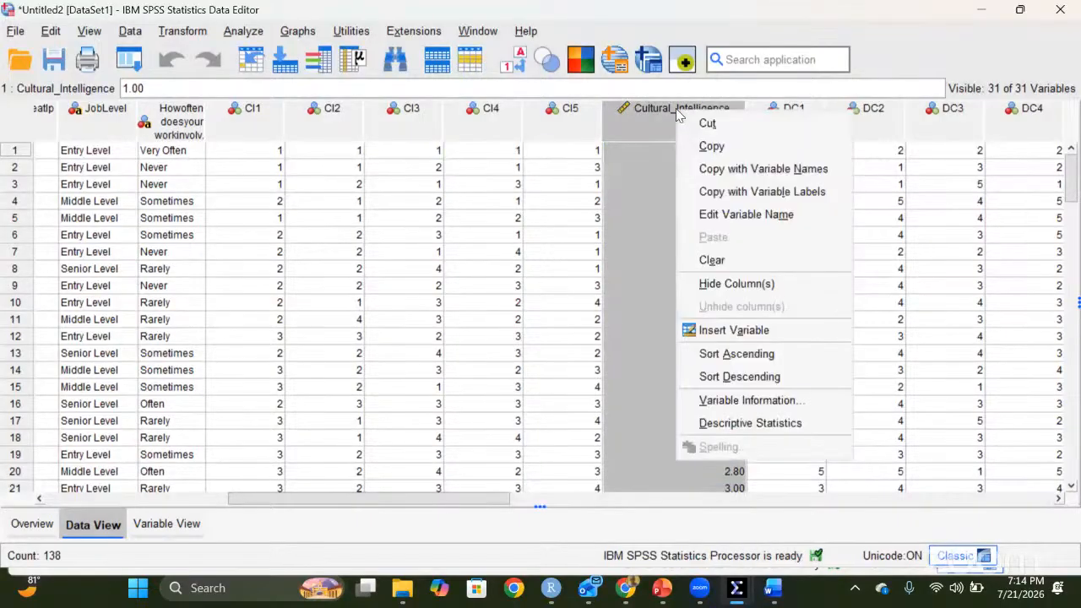
pyautogui.click(735, 376)
pyautogui.click(691, 154)
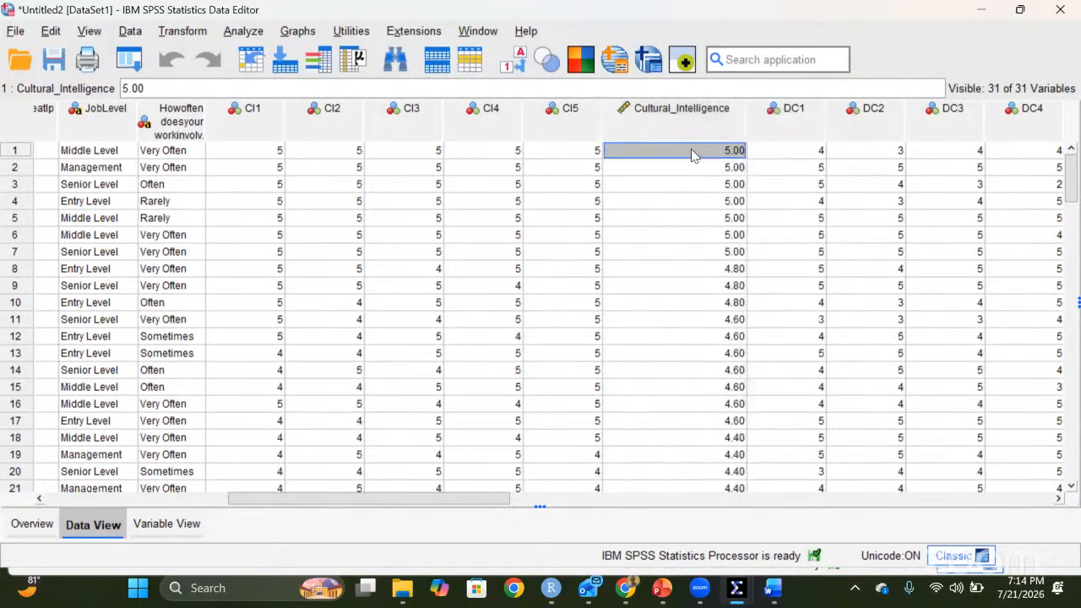
pyautogui.hotkey('ctrl', 'Down')
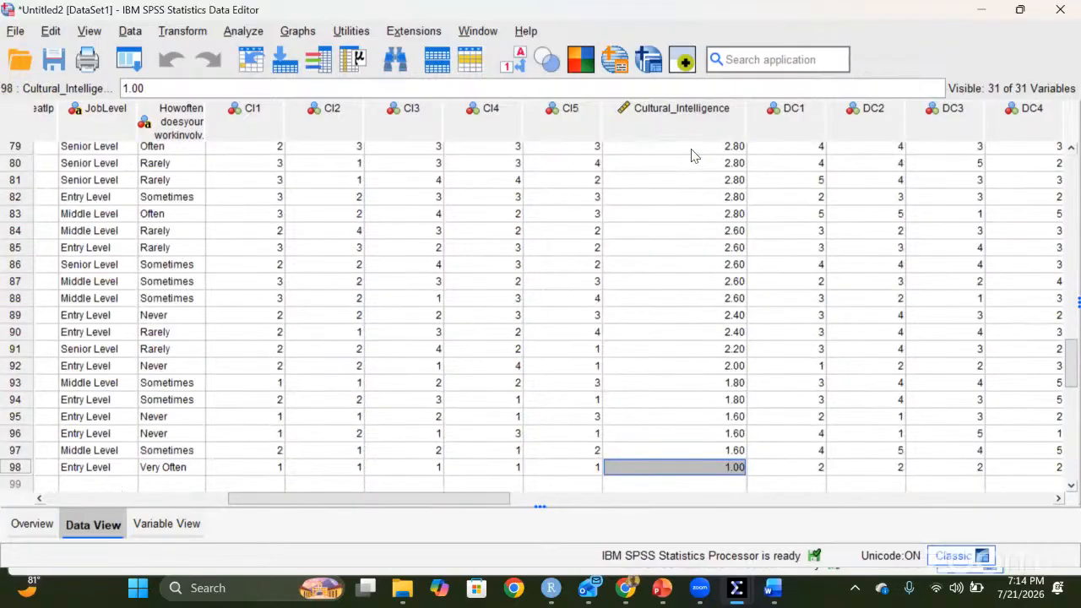
pyautogui.hotkey('ctrl', 'Up')
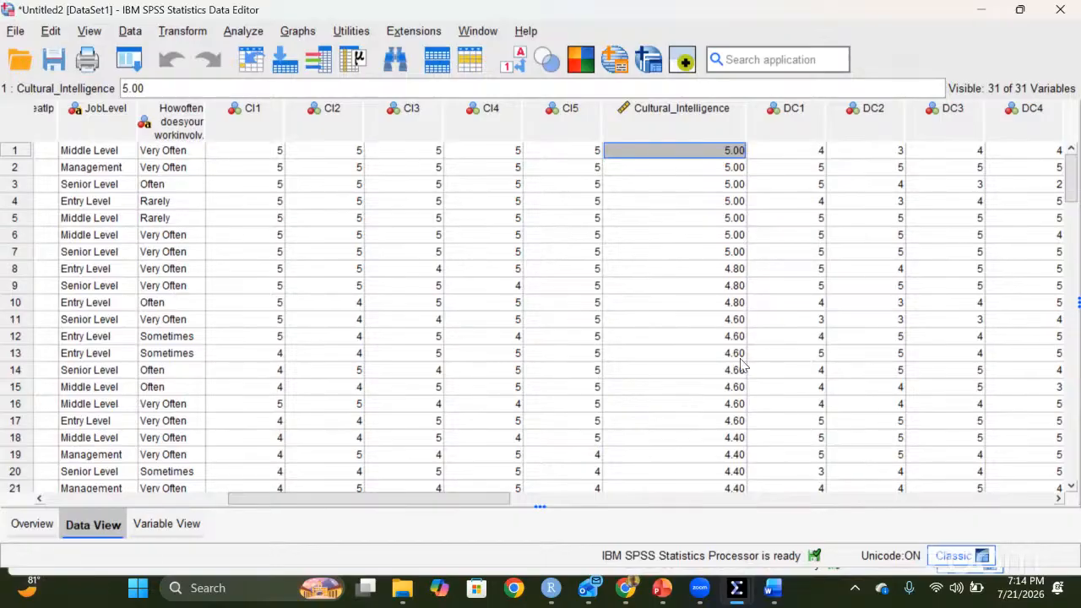
# - Return to the Output1 document and examine the Cultural_Intelligence histogram against the sorted scores
pyautogui.moveTo(733, 595)
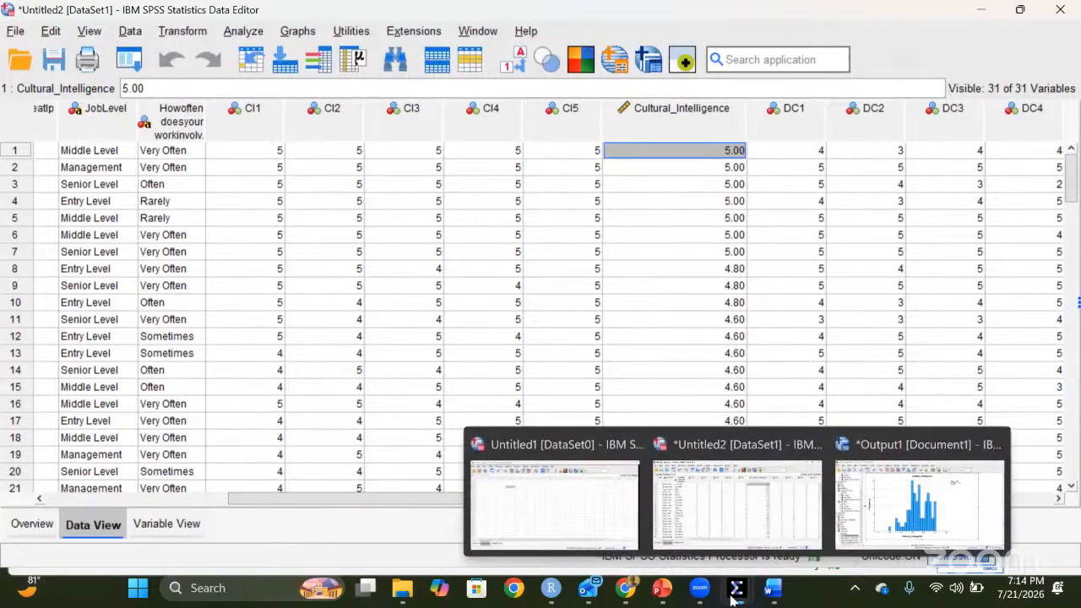
pyautogui.click(895, 507)
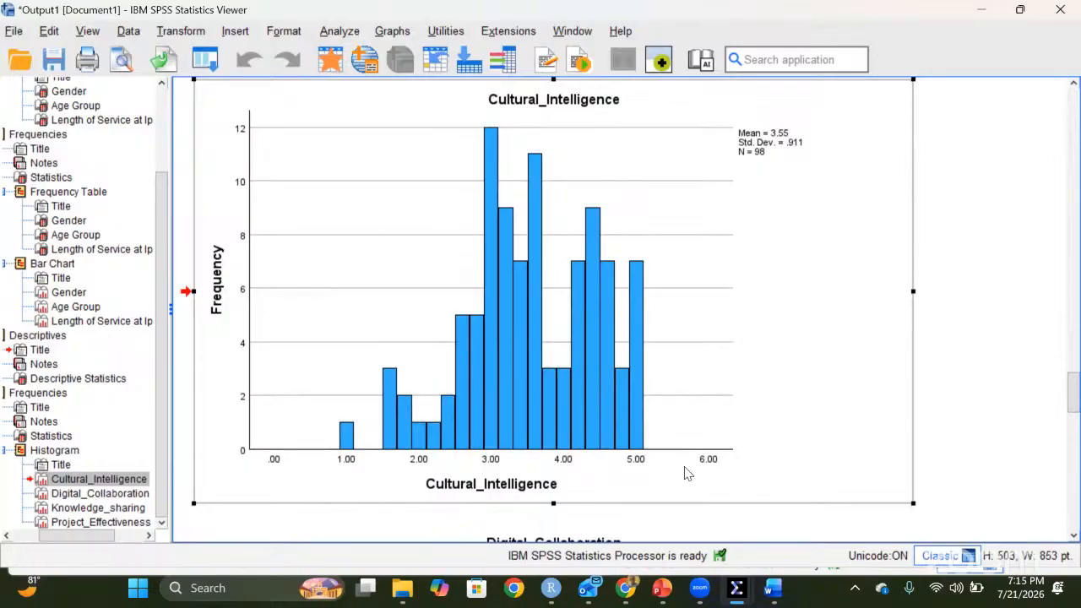
pyautogui.moveTo(736, 588)
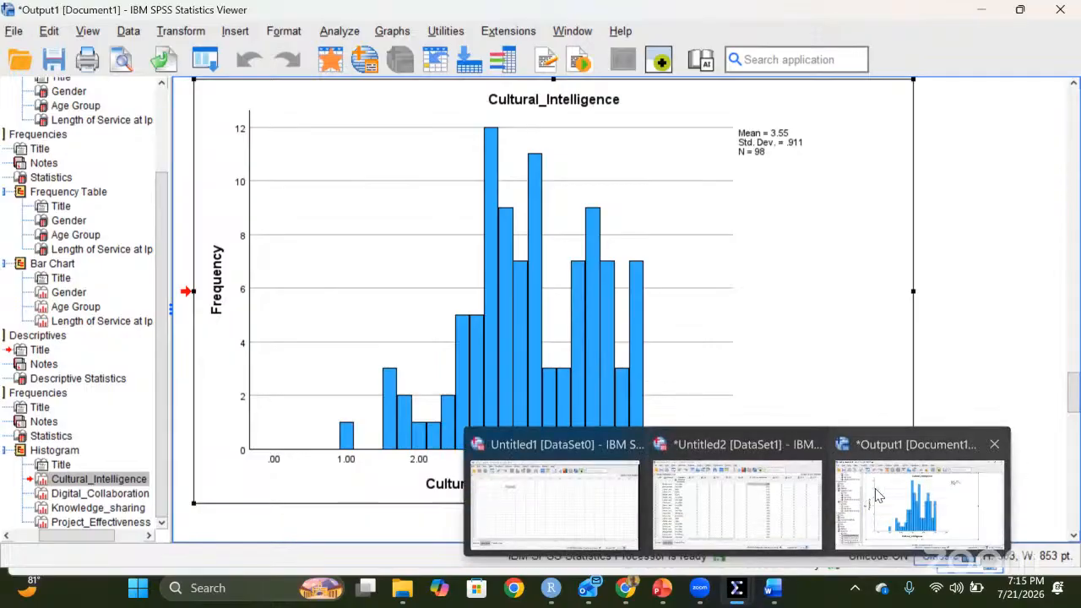
# - Switch to the Untitled2 dataset and select the Cultural_Intelligence scores of 4.80 to count those cases
pyautogui.click(743, 502)
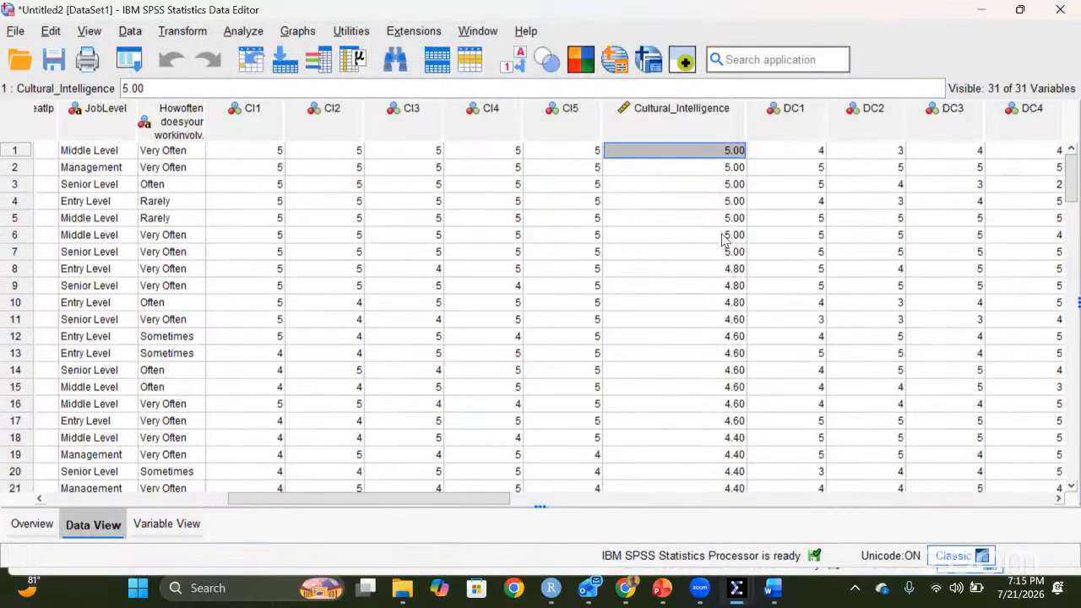
pyautogui.click(731, 270)
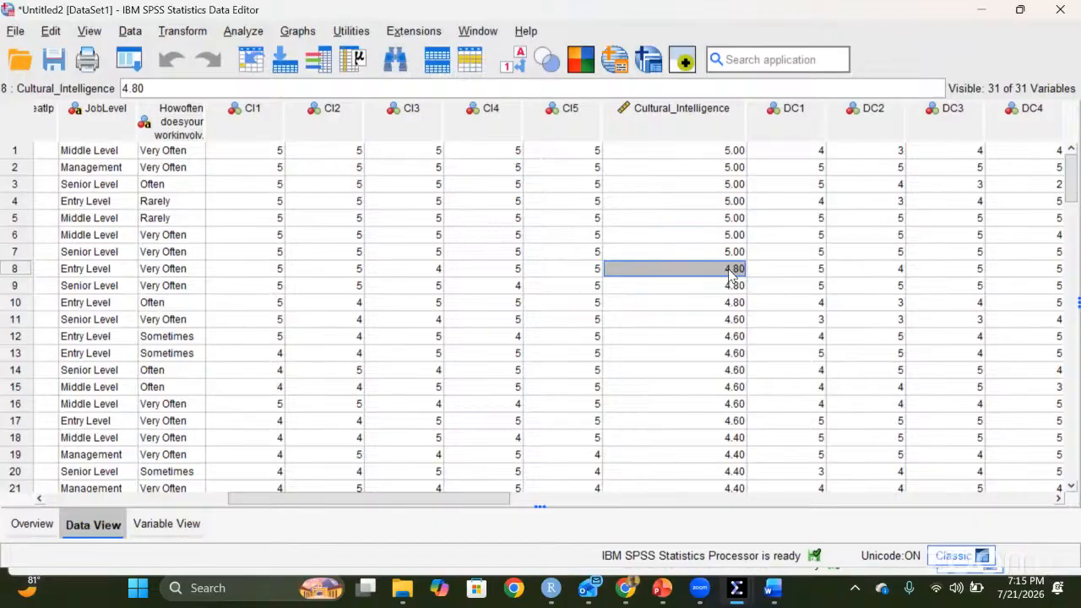
pyautogui.hotkey('shift', 'Down')
pyautogui.hotkey('shift', 'Down')
pyautogui.hotkey('shift', 'Down')
pyautogui.hotkey('shift', 'Up')
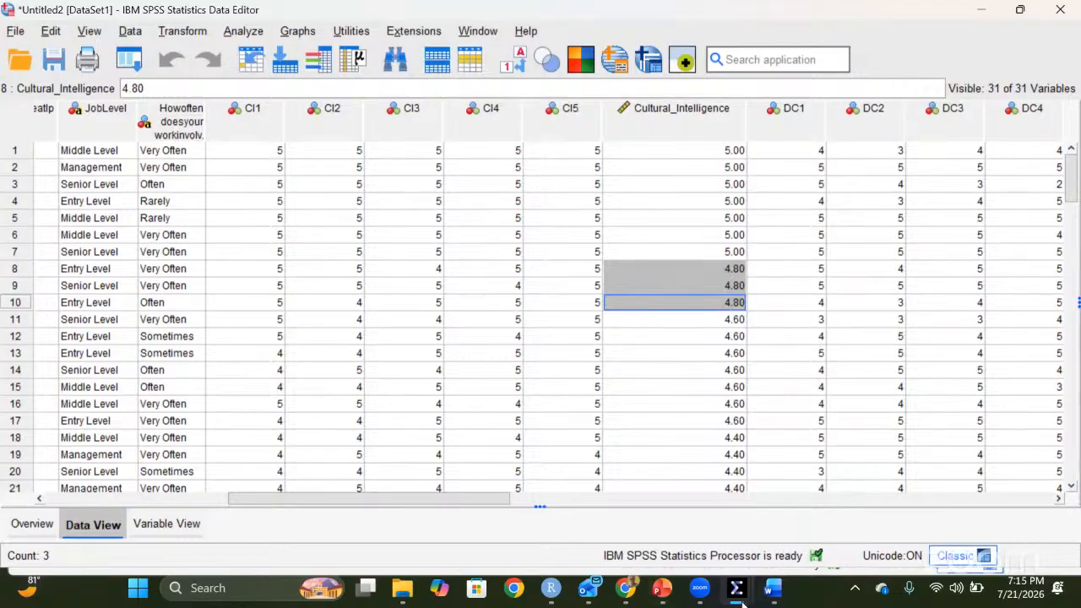
# - Compare the Cultural_Intelligence histogram in Output1 with the 4.60 and 5.00 scores in the Untitled2 dataset
pyautogui.moveTo(735, 587)
pyautogui.click(895, 527)
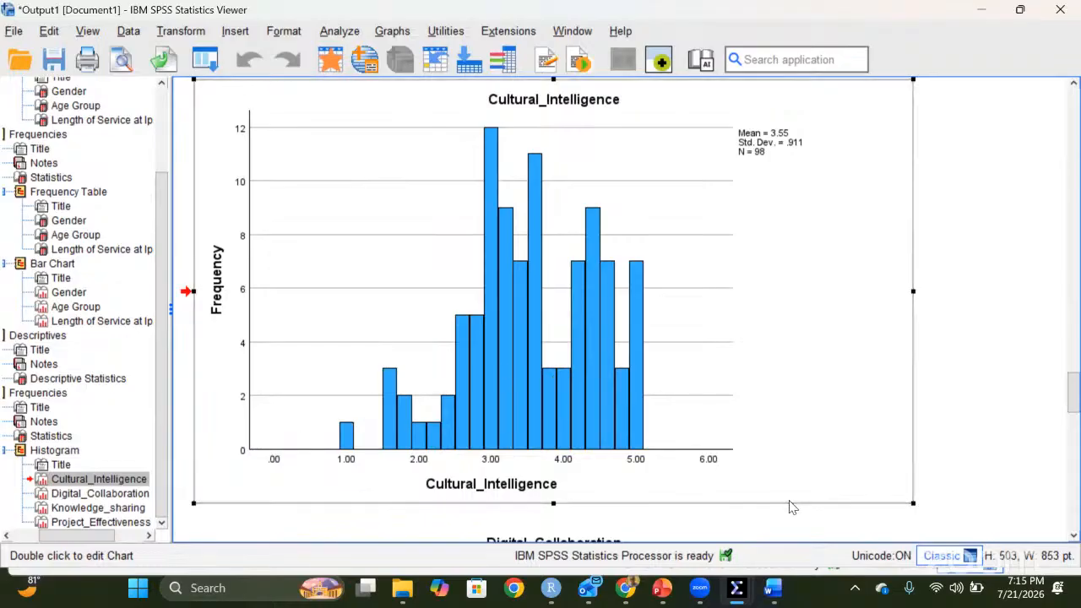
pyautogui.moveTo(735, 587)
pyautogui.click(736, 502)
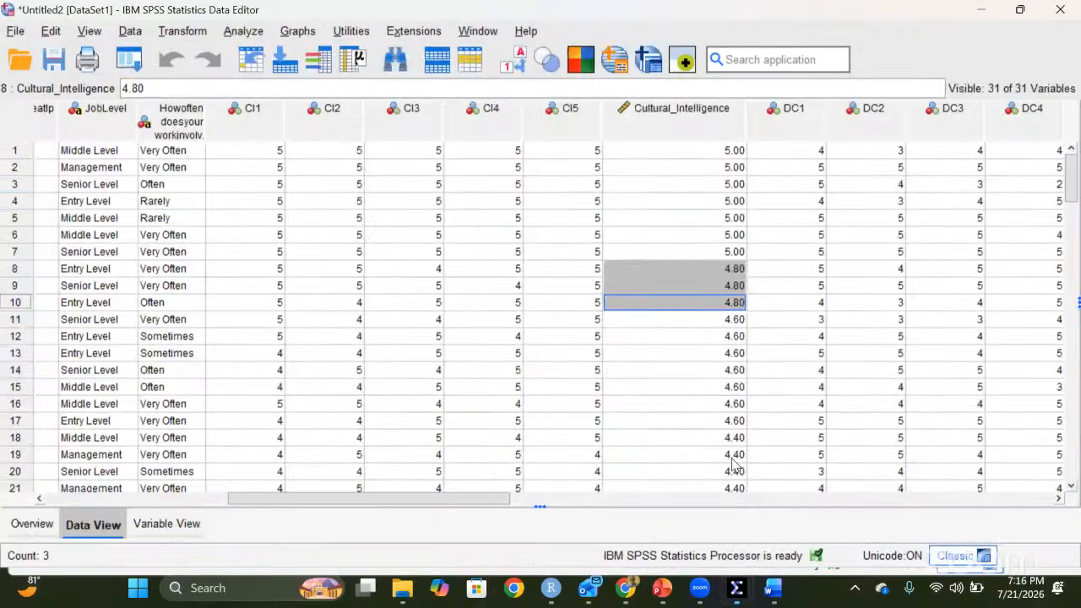
pyautogui.click(712, 353)
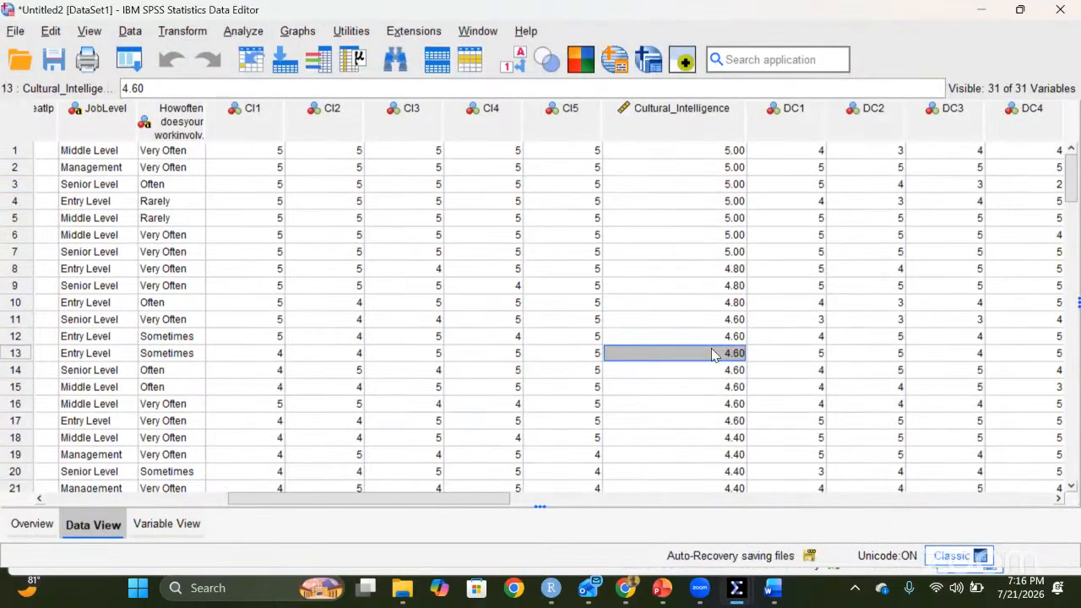
pyautogui.click(709, 167)
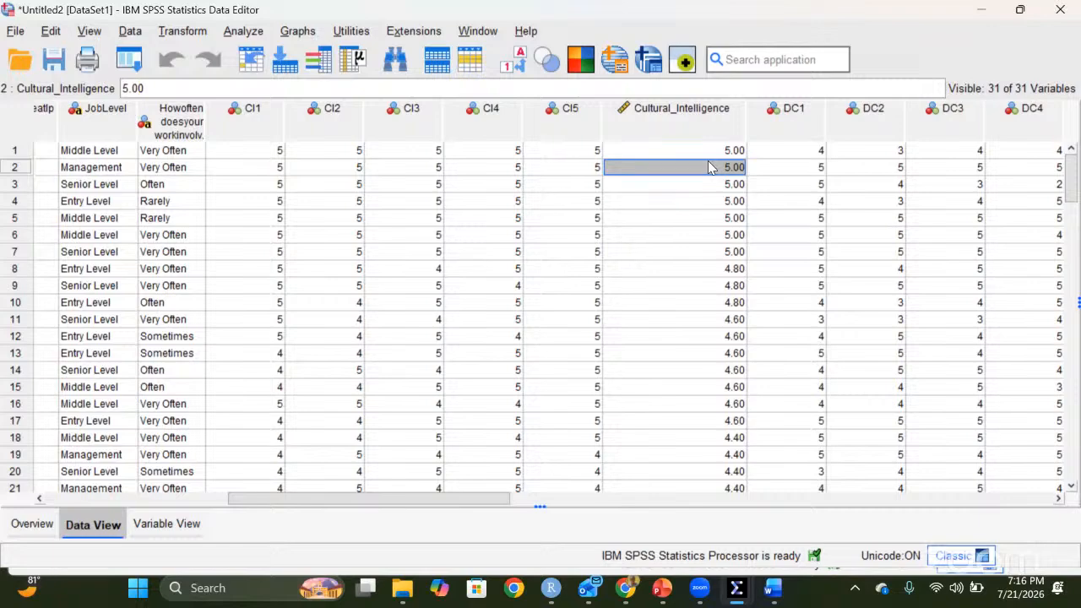
# - Sort the cases by SN in ascending order
pyautogui.hotkey('ctrl', 'Home')
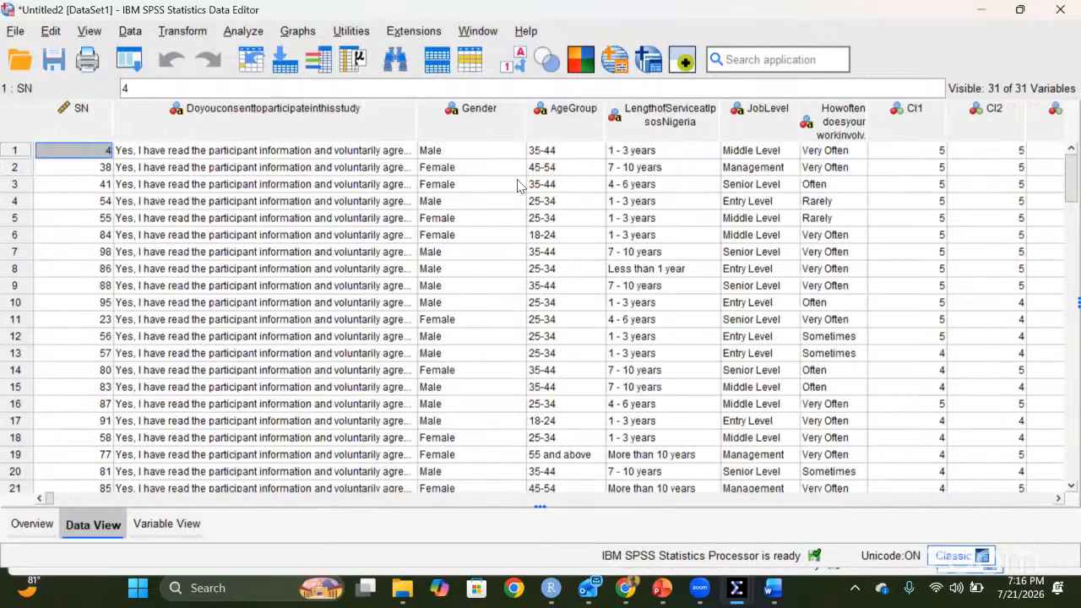
pyautogui.click(68, 121)
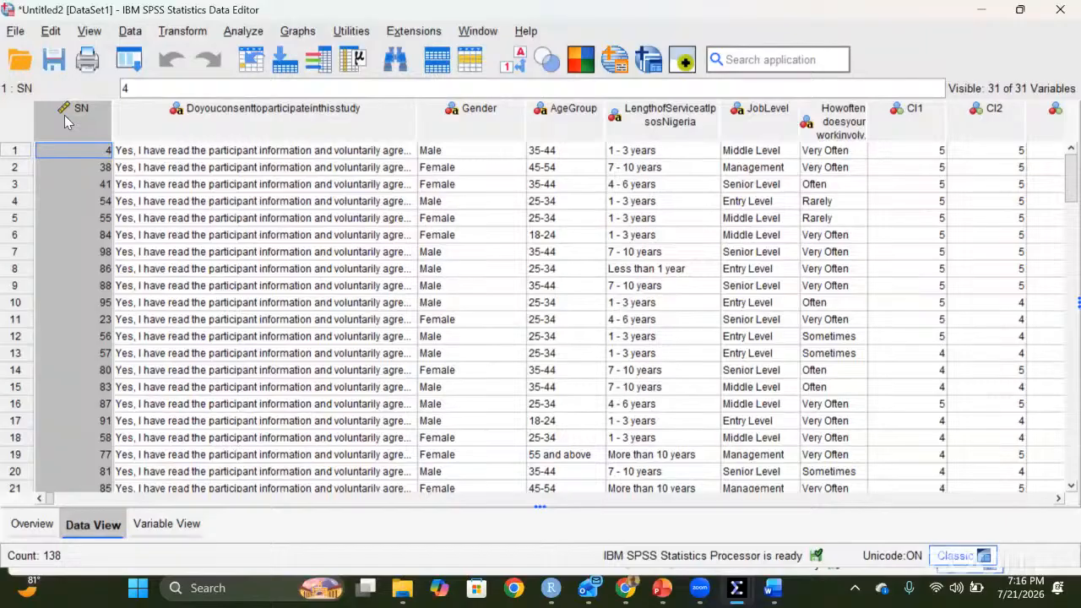
pyautogui.rightClick(67, 122)
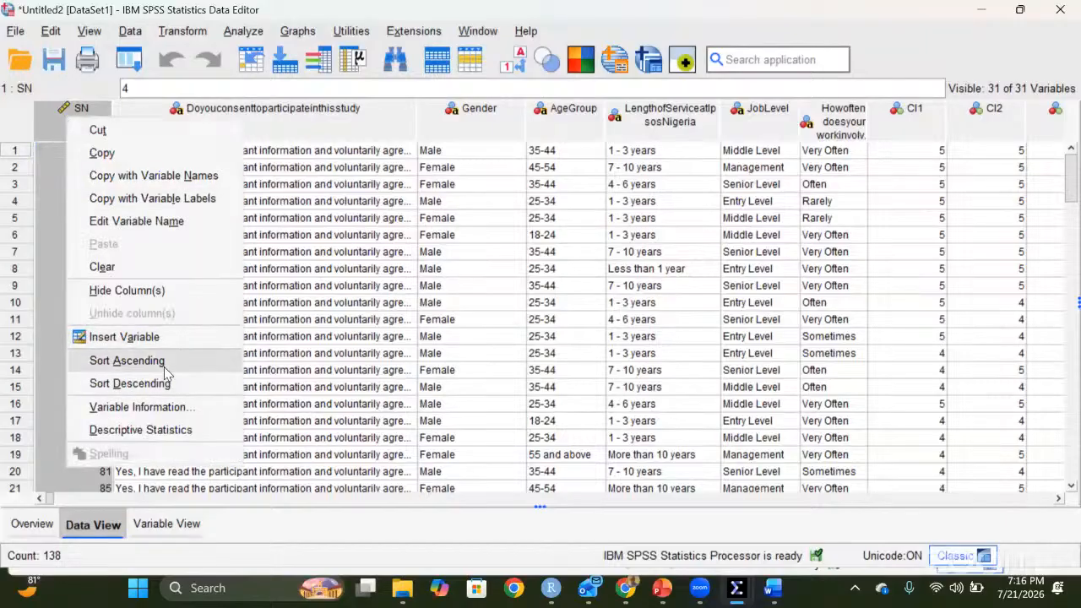
pyautogui.click(127, 360)
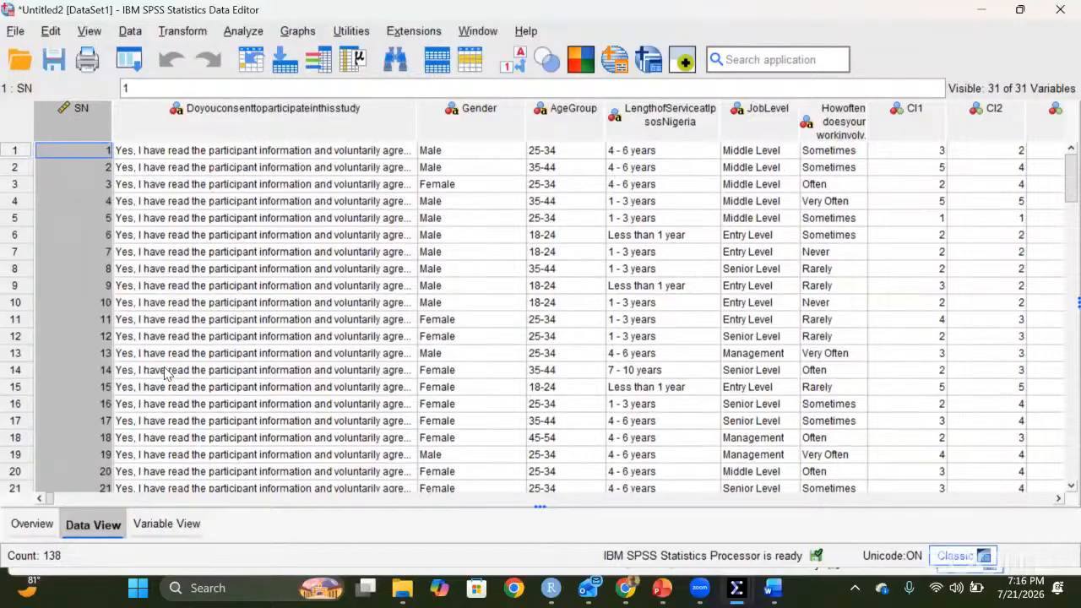
# - Examine the first case's answers from the consent question through the CI items, returning to its SN value
pyautogui.click(224, 152)
pyautogui.press('Right')
pyautogui.press('Right')
pyautogui.press('Right')
pyautogui.press('Right')
pyautogui.press('Right')
pyautogui.press('Right')
pyautogui.press('Right')
pyautogui.press('Right')
pyautogui.press('Right')
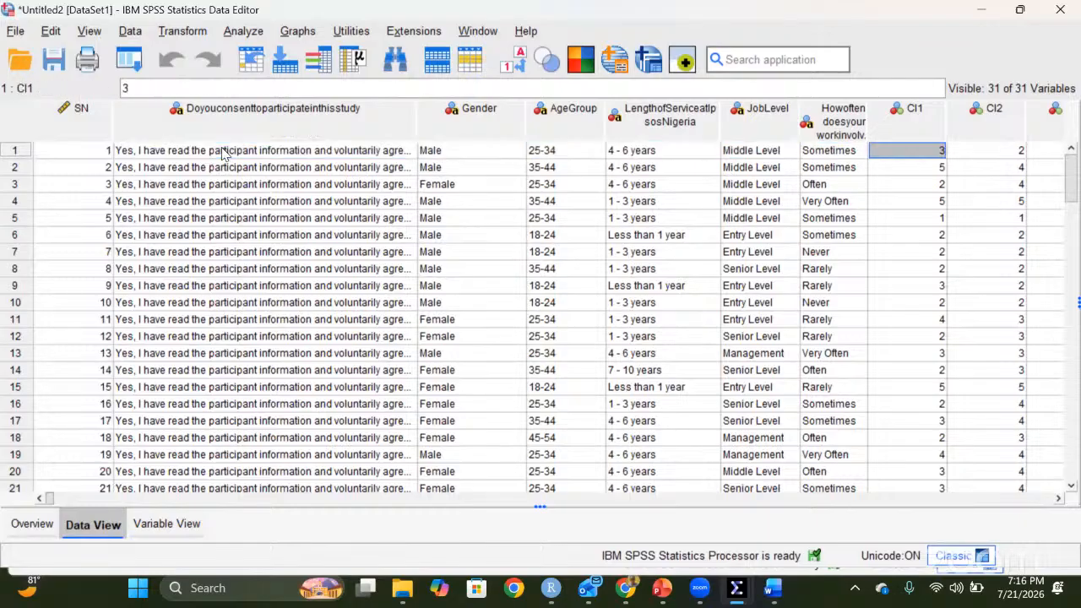
pyautogui.press('Right')
pyautogui.press('Right')
pyautogui.press('Right')
pyautogui.press('Left')
pyautogui.press('Left')
pyautogui.press('Left')
pyautogui.press('Left')
pyautogui.press('Left')
pyautogui.press('Left')
pyautogui.press('Left')
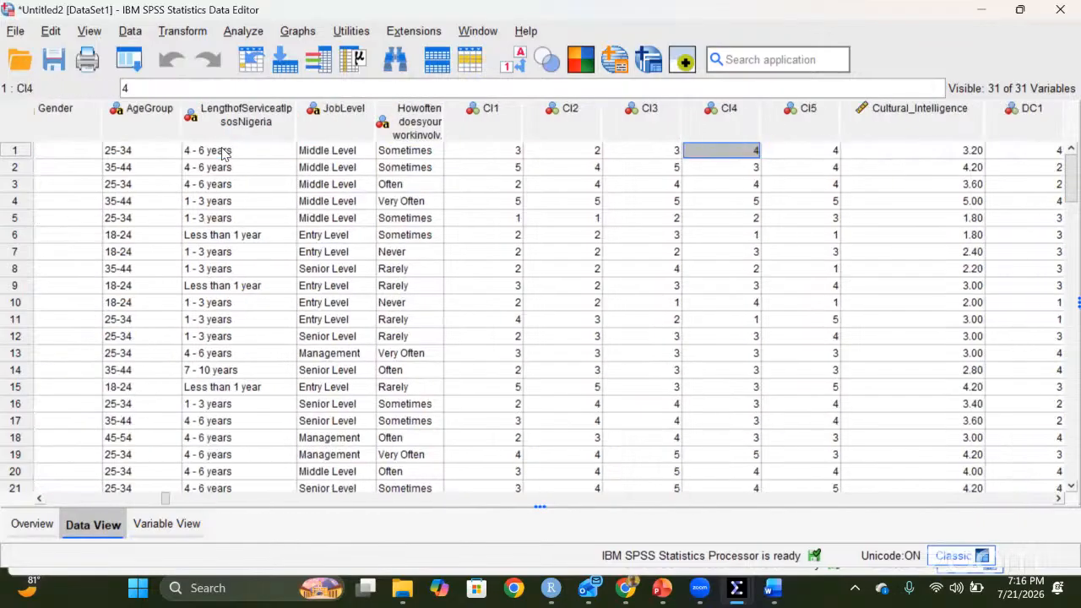
pyautogui.press('Left')
pyautogui.press('Left')
pyautogui.press('Left')
pyautogui.press('Left')
pyautogui.press('Left')
pyautogui.press('Left')
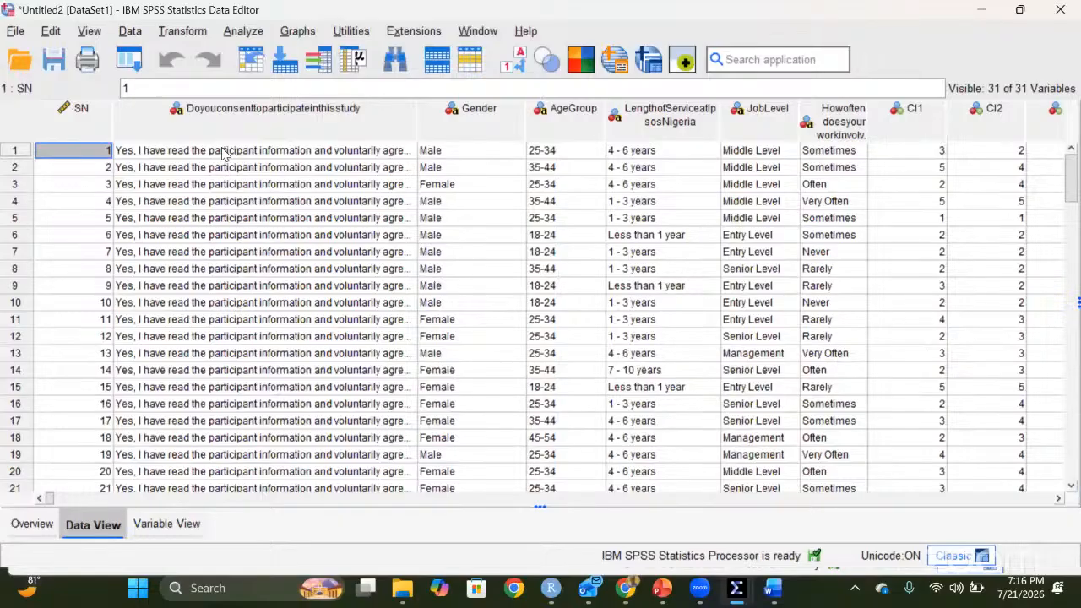
# - Examine the first case's row across the CI items, the Cultural_Intelligence score and the first DC items
pyautogui.press('Right')
pyautogui.press('Right')
pyautogui.press('Right')
pyautogui.press('Right')
pyautogui.press('Right')
pyautogui.press('Right')
pyautogui.press('Right')
pyautogui.press('Right')
pyautogui.press('Right')
pyautogui.press('Right')
pyautogui.press('Right')
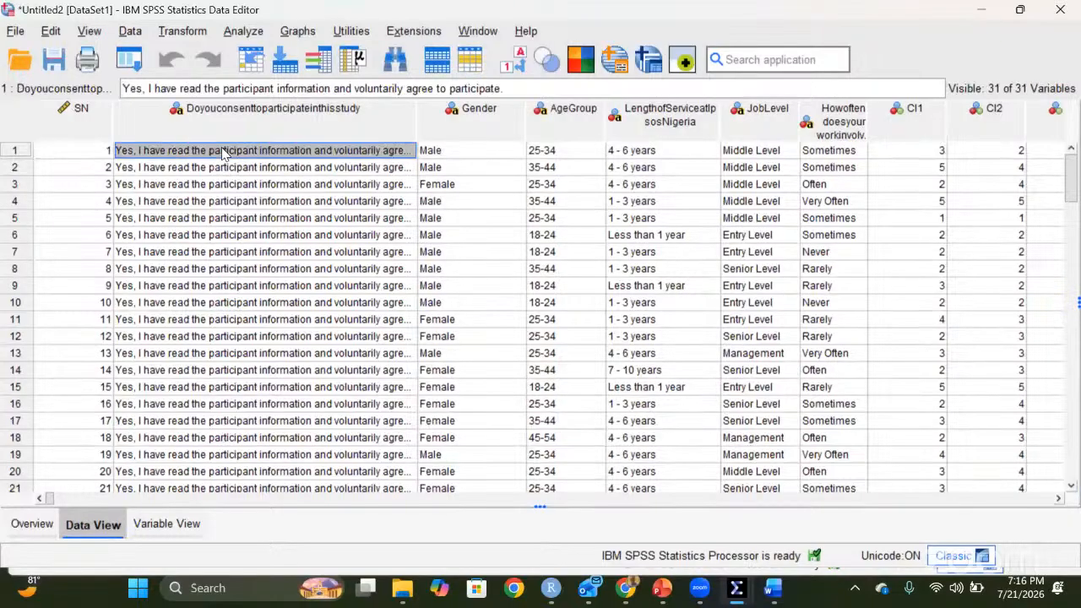
pyautogui.press('Right')
pyautogui.press('Right')
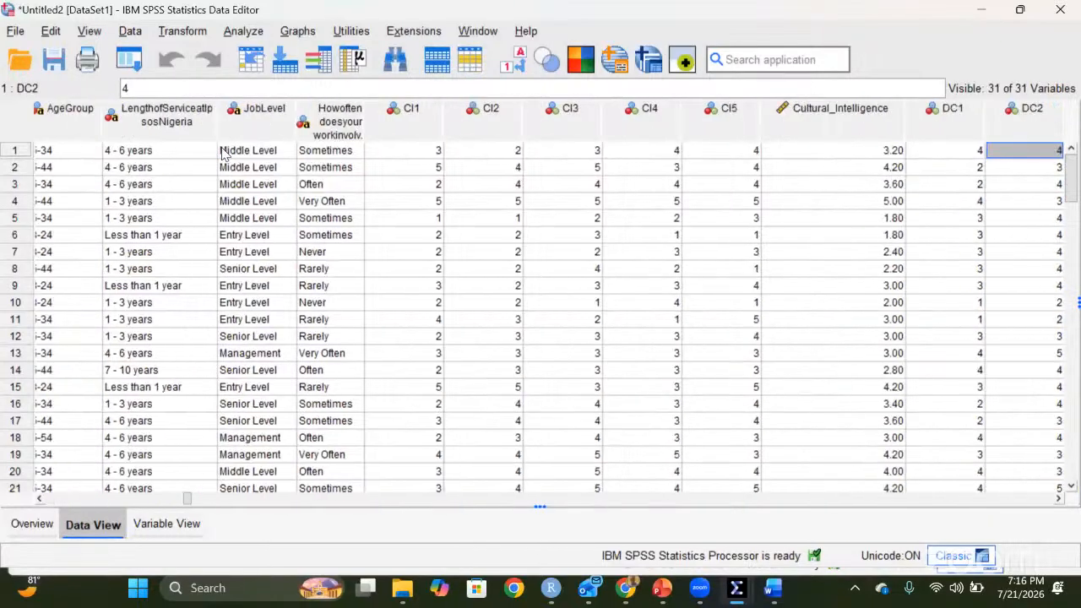
pyautogui.press('Left')
pyautogui.press('Left')
pyautogui.press('Left')
pyautogui.press('Right')
pyautogui.press('Left')
pyautogui.press('Left')
pyautogui.press('Right')
pyautogui.press('Right')
pyautogui.press('Left')
pyautogui.press('Left')
pyautogui.press('Right')
pyautogui.press('Right')
pyautogui.press('Right')
pyautogui.press('Right')
pyautogui.press('Right')
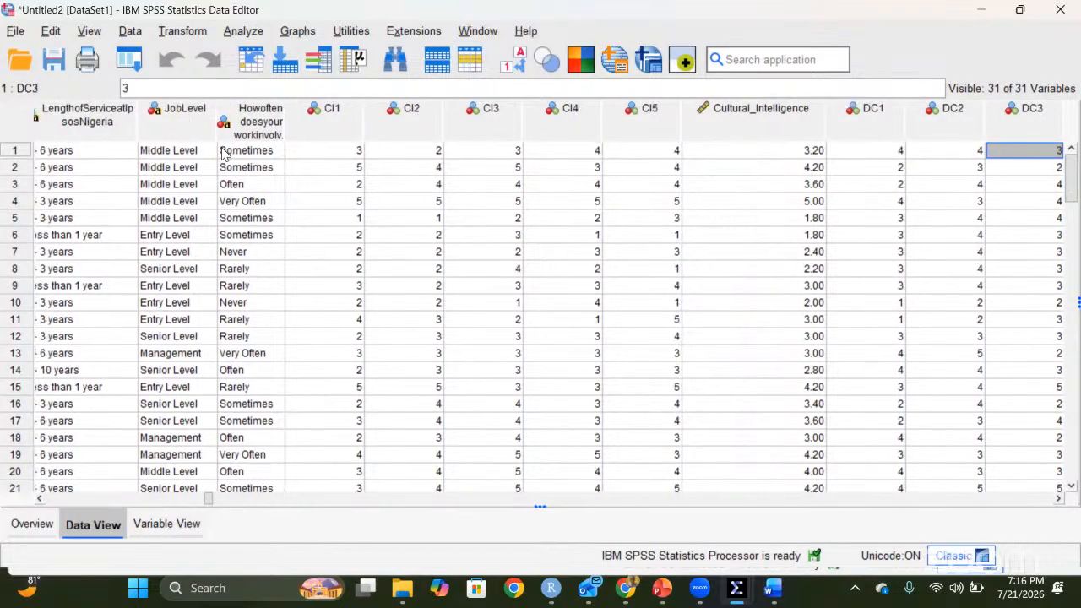
pyautogui.press('Left')
pyautogui.press('Left')
pyautogui.press('Left')
pyautogui.press('Right')
pyautogui.press('Right')
pyautogui.press('Left')
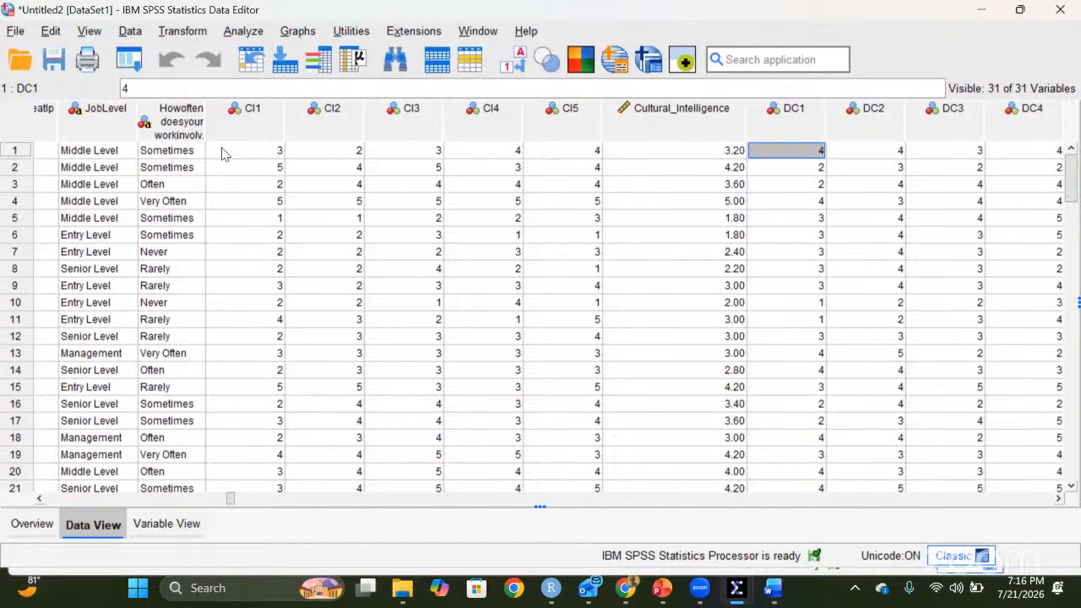
# - Compare the Cultural_Intelligence scores of the first few cases, ending on the first case
pyautogui.press('Left')
pyautogui.press('Down')
pyautogui.press('Down')
pyautogui.press('Up')
pyautogui.press('Up')
pyautogui.press('Down')
pyautogui.press('Up')
pyautogui.press('Down')
pyautogui.press('Up')
pyautogui.press('Down')
pyautogui.press('Up')
pyautogui.press('Down')
pyautogui.press('Up')
pyautogui.press('Down')
pyautogui.press('Up')
pyautogui.press('Down')
pyautogui.press('Up')
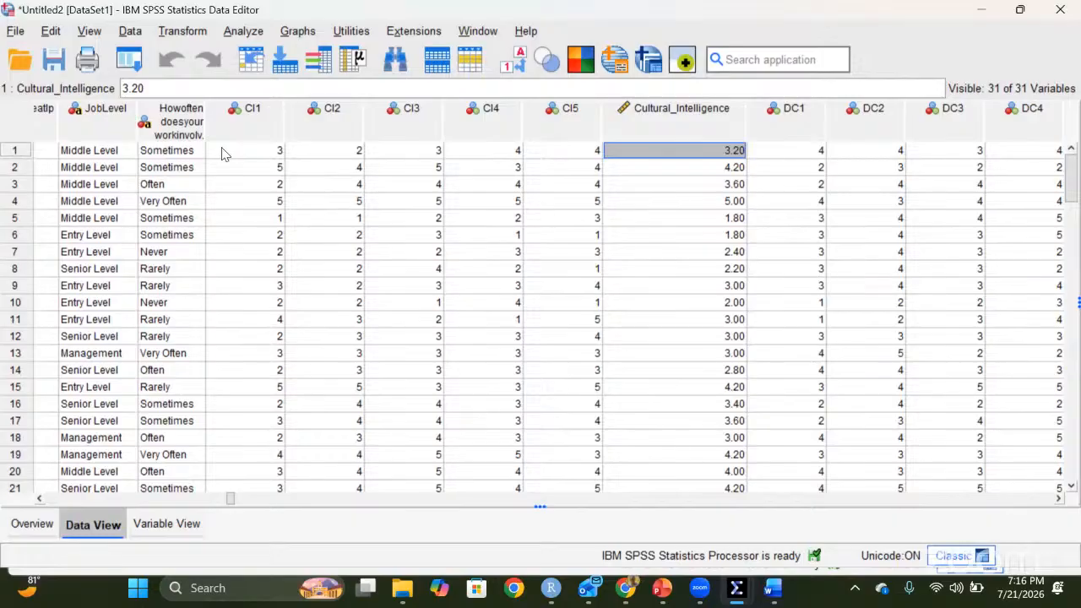
# - Examine the first case's DC items, Digital_Collaboration score and first KS items, returning to its Cultural_Intelligence score
pyautogui.press('Right')
pyautogui.press('Right')
pyautogui.press('Right')
pyautogui.press('Right')
pyautogui.press('Right')
pyautogui.press('Right')
pyautogui.press('Right')
pyautogui.press('Right')
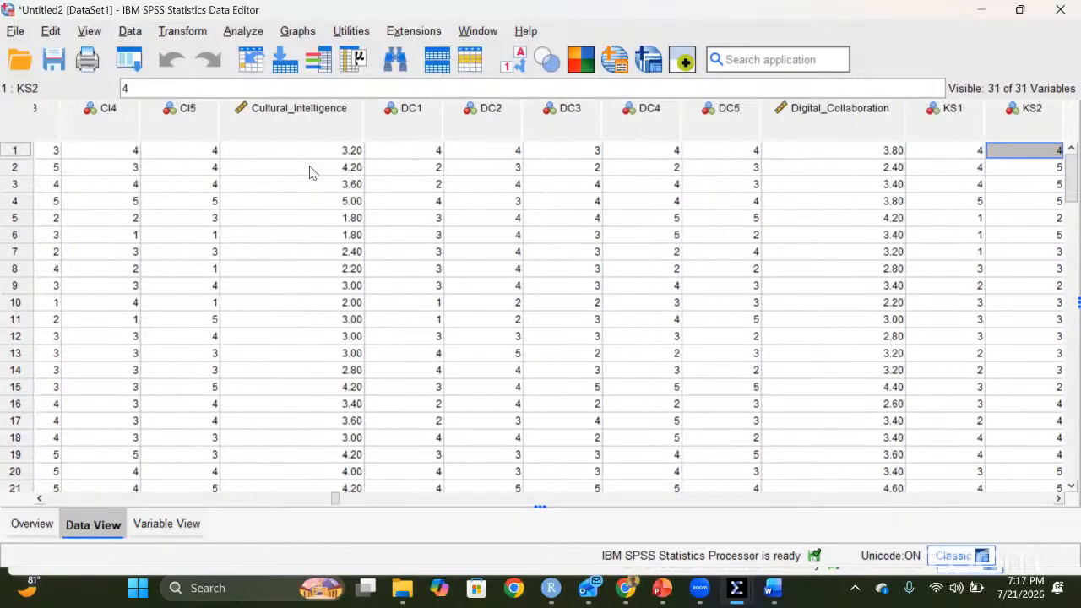
pyautogui.press('Left')
pyautogui.press('Left')
pyautogui.press('Left')
pyautogui.press('Left')
pyautogui.press('Left')
pyautogui.press('Left')
pyautogui.press('Left')
pyautogui.press('Left')
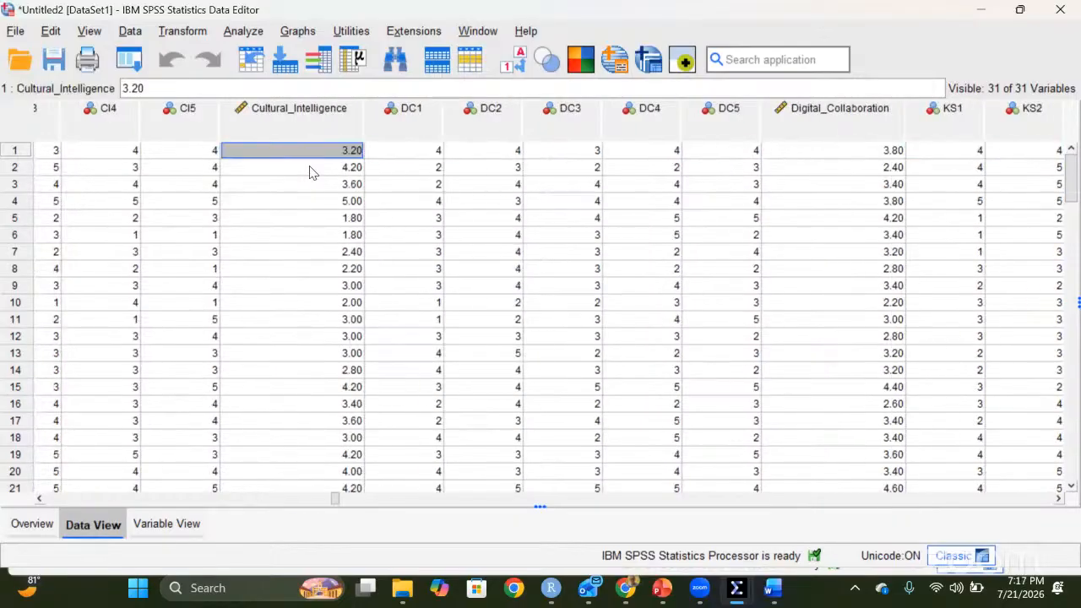
# - Switch to the Project Effectiveness report in Chrome and review the Cultural Intelligence section, including its histogram, adaptability table and bar chart
pyautogui.click(628, 594)
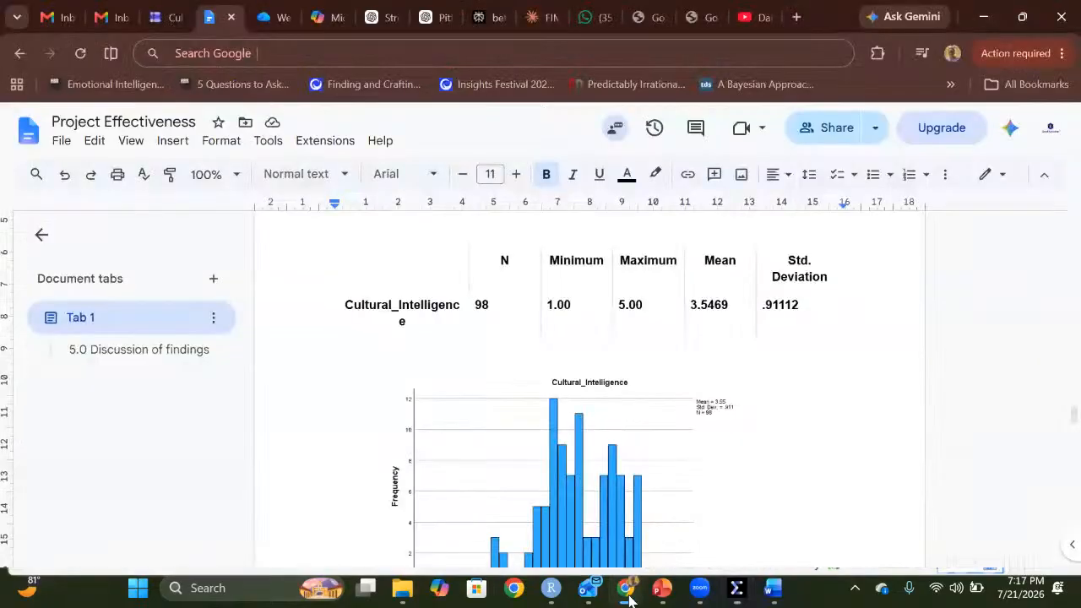
pyautogui.scroll(3, 531, 400)
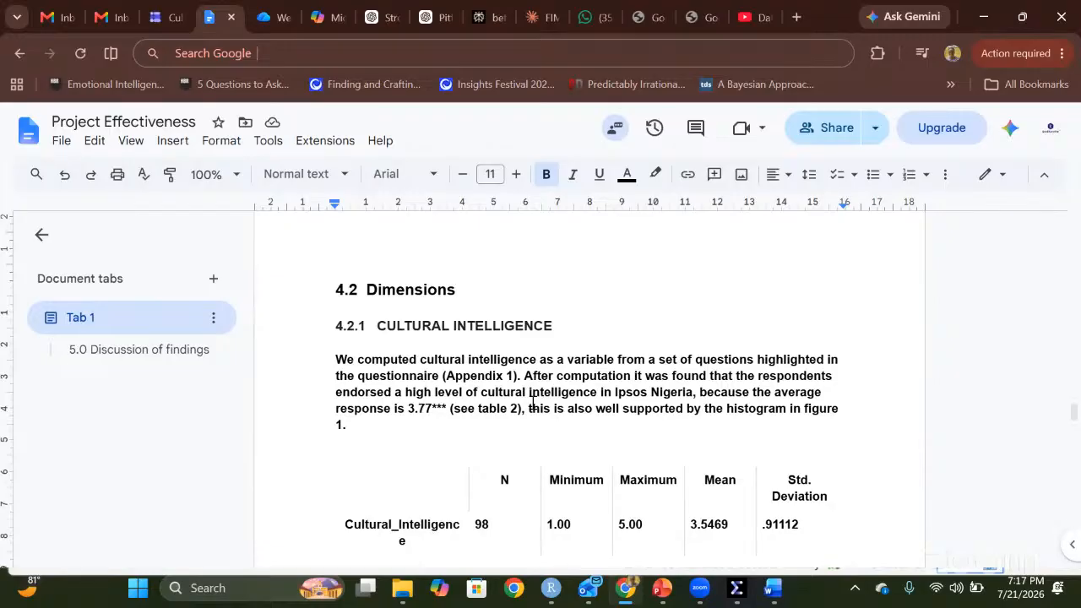
pyautogui.scroll(-10, 533, 403)
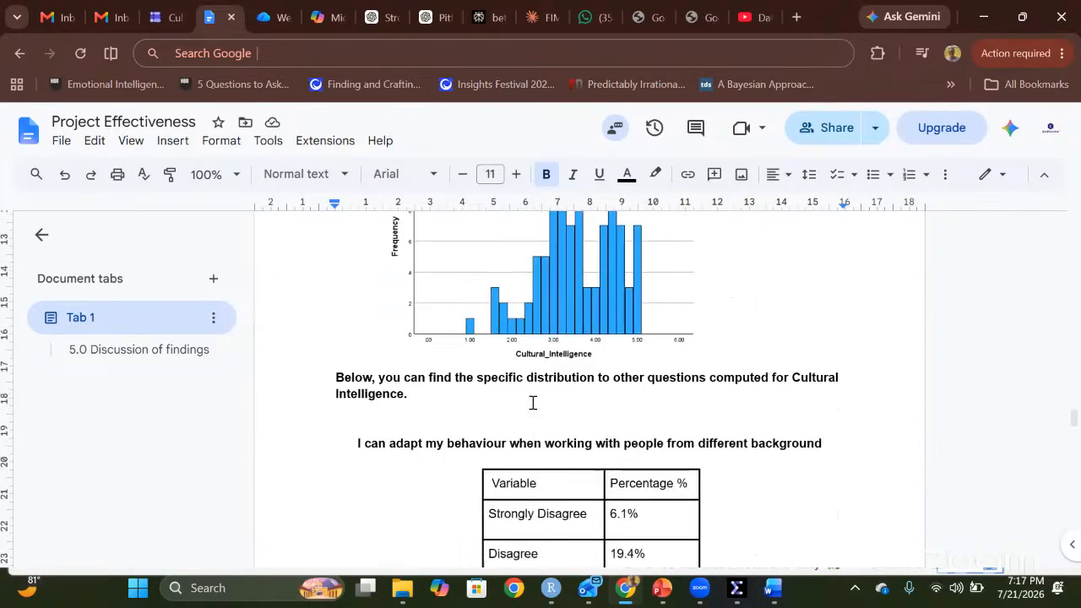
pyautogui.scroll(-8, 533, 403)
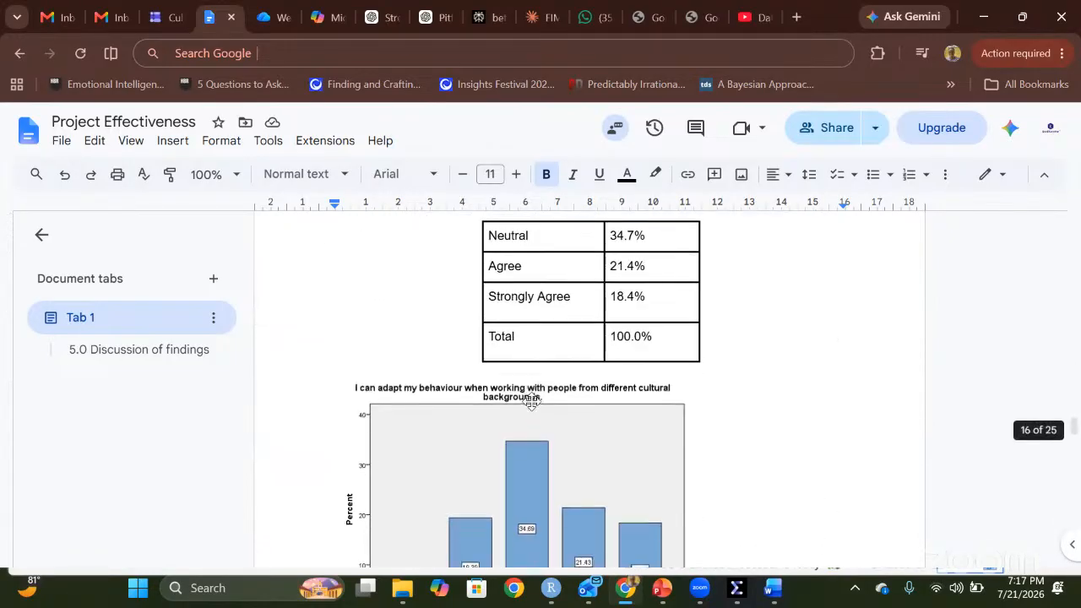
pyautogui.scroll(3, 531, 401)
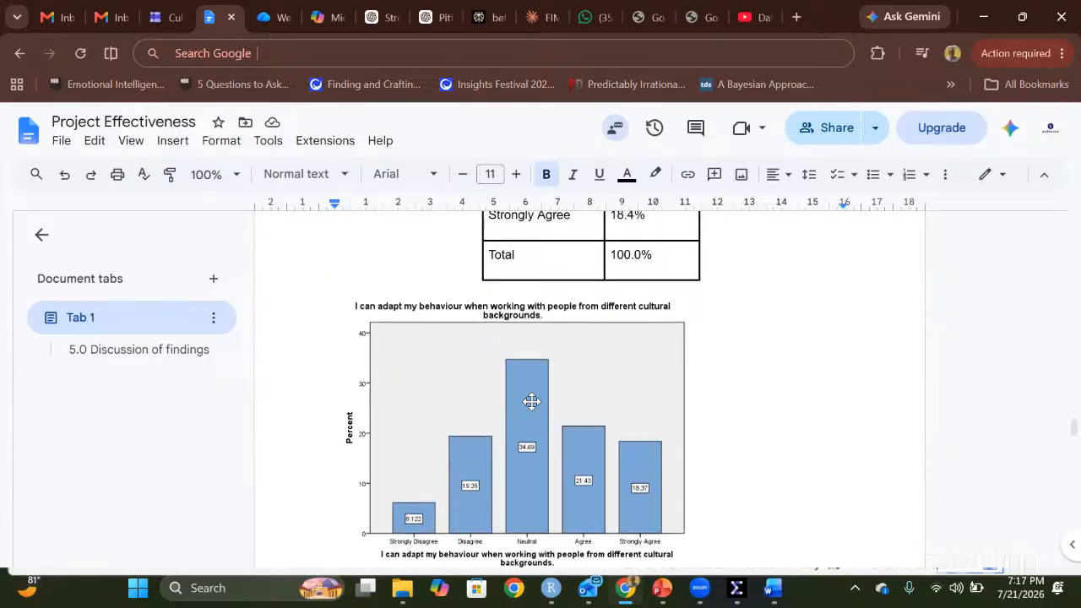
pyautogui.click(532, 401)
pyautogui.scroll(2, 532, 402)
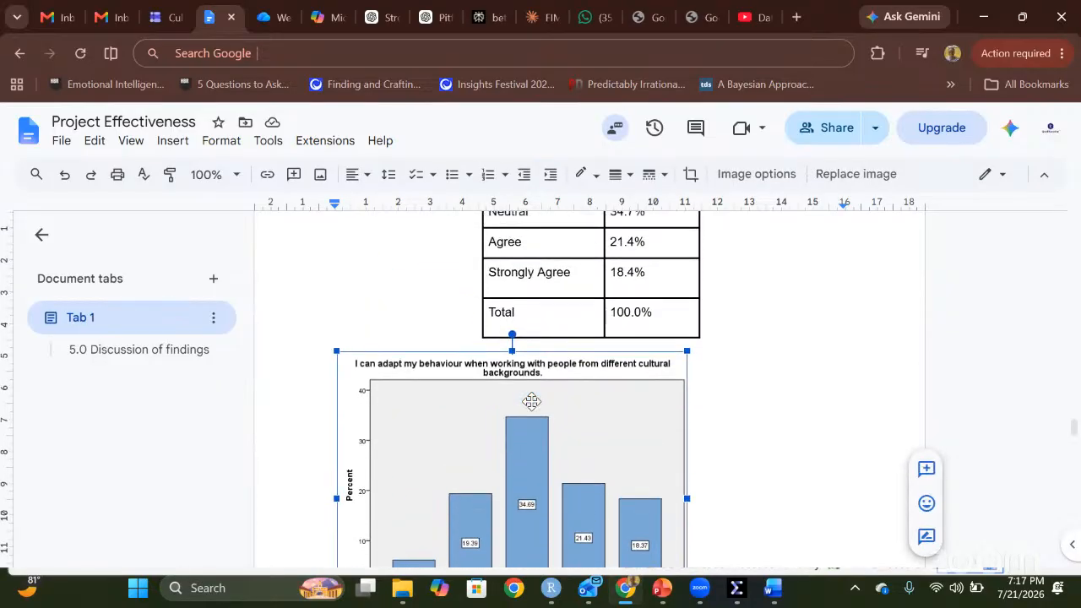
pyautogui.scroll(-2, 639, 290)
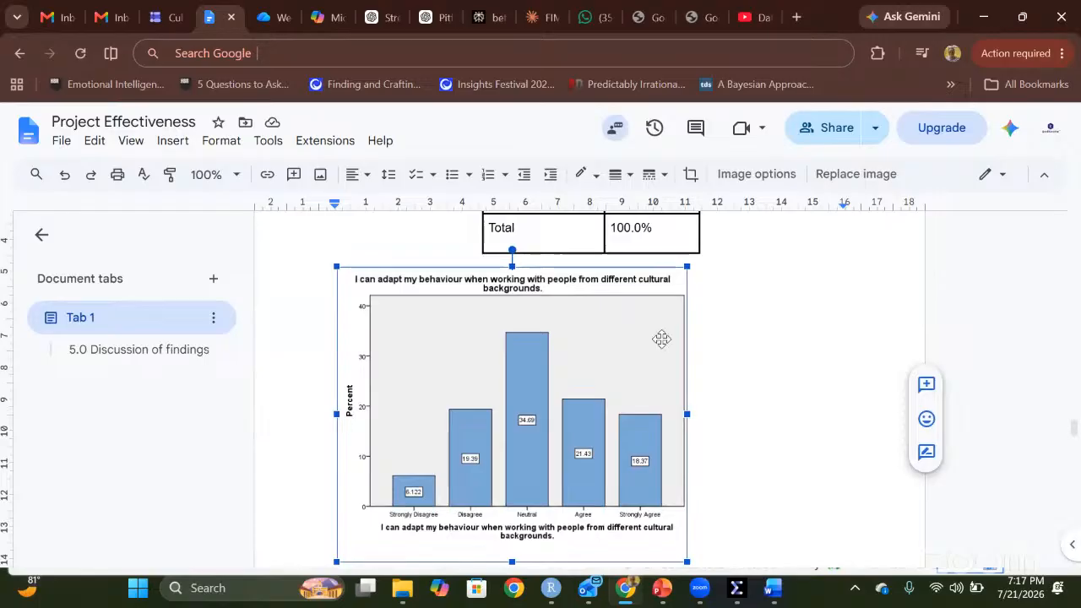
pyautogui.scroll(10, 653, 362)
pyautogui.scroll(5, 656, 361)
# - Highlight the "Appendix 1" reference in the opening paragraph of section 4.2.1 Cultural Intelligence
pyautogui.click(616, 397)
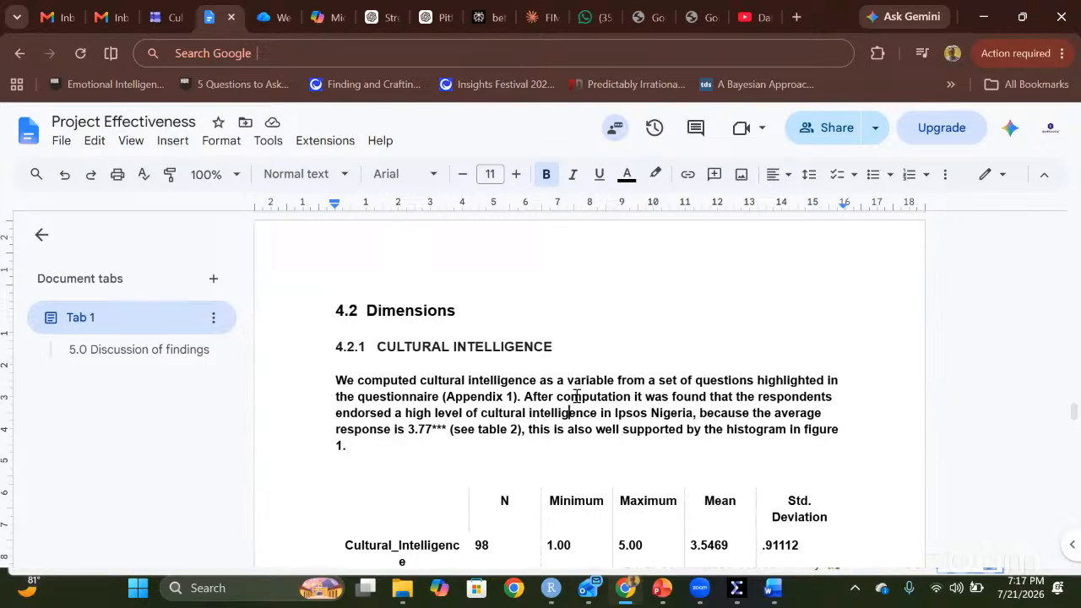
pyautogui.doubleClick(576, 396)
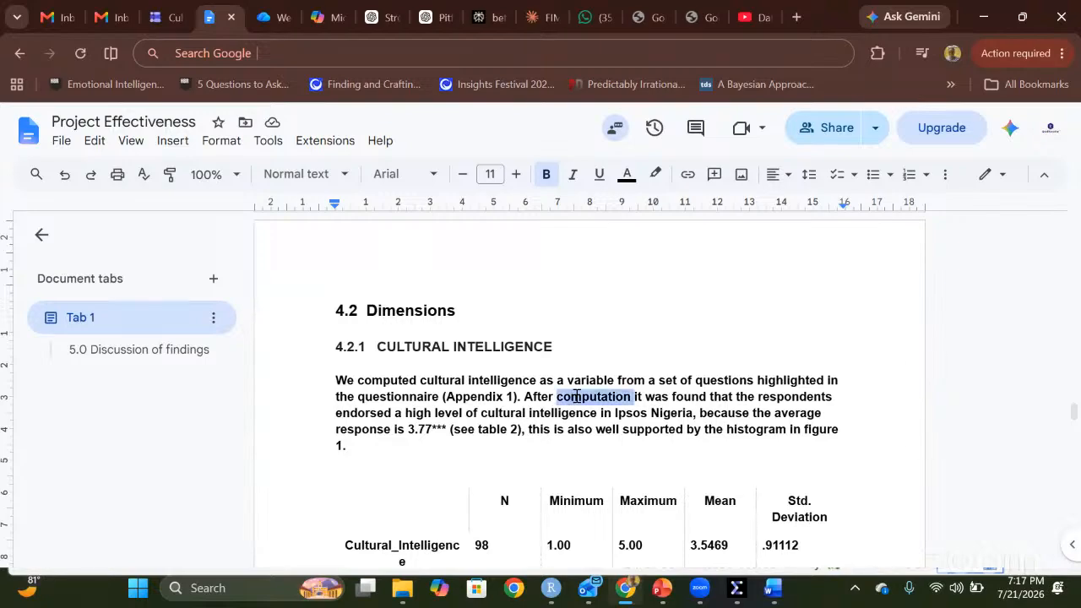
pyautogui.doubleClick(469, 395)
pyautogui.moveTo(442, 396); pyautogui.dragTo(517, 396)
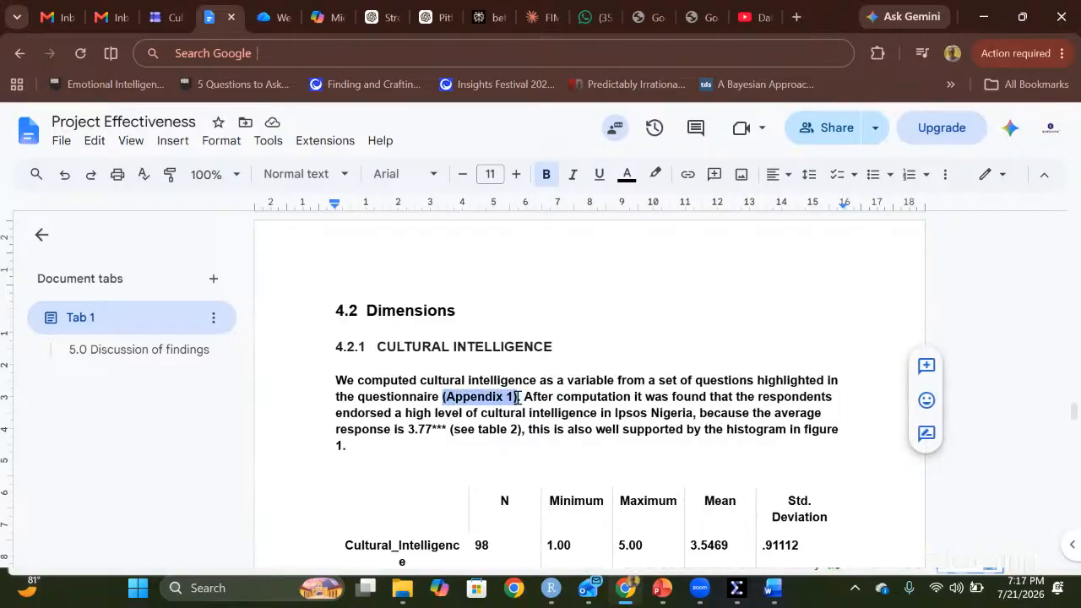
pyautogui.tripleClick(471, 397)
pyautogui.doubleClick(471, 397)
pyautogui.click(471, 400)
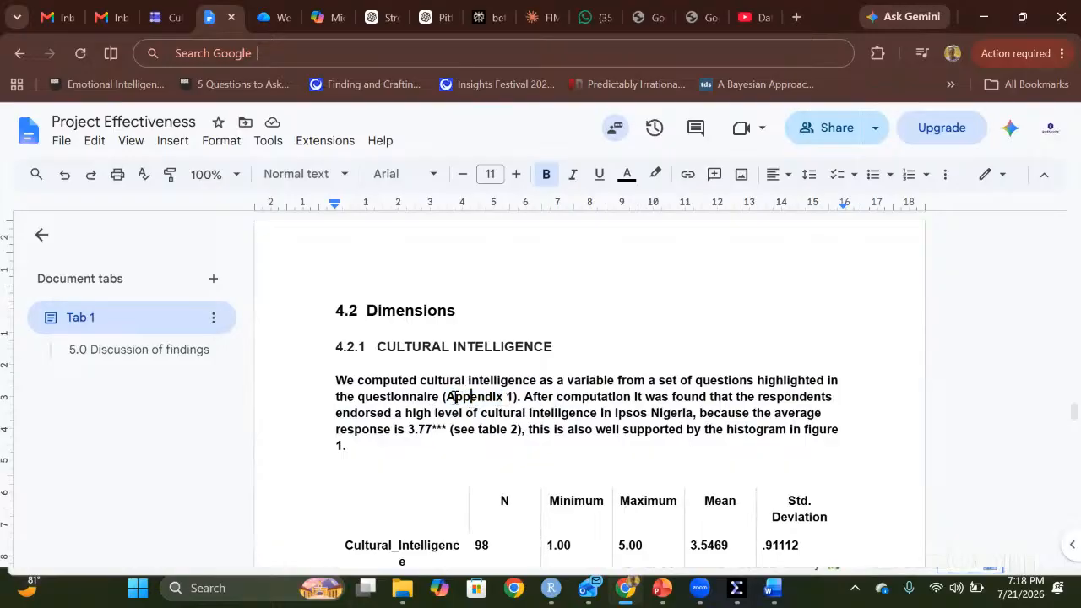
pyautogui.moveTo(447, 397); pyautogui.dragTo(512, 401)
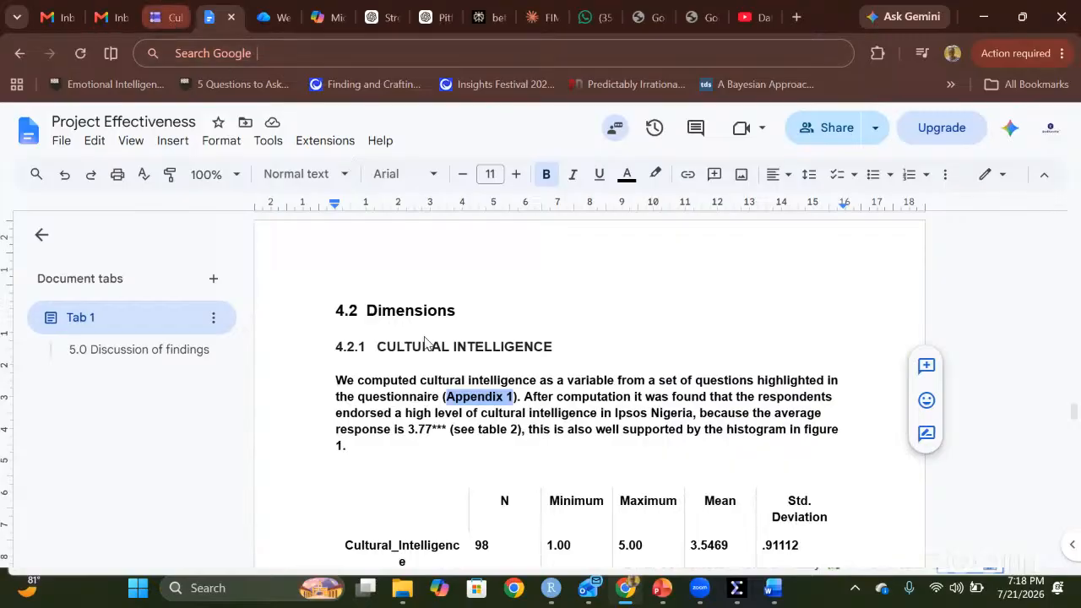
# - Switch to the Google Forms questionnaire and examine the cultural intelligence questions, from adapting behaviour to working with colleagues from diverse backgrounds
pyautogui.hotkey('ctrl', 'shift', 'Tab')
pyautogui.scroll(-7, 425, 342)
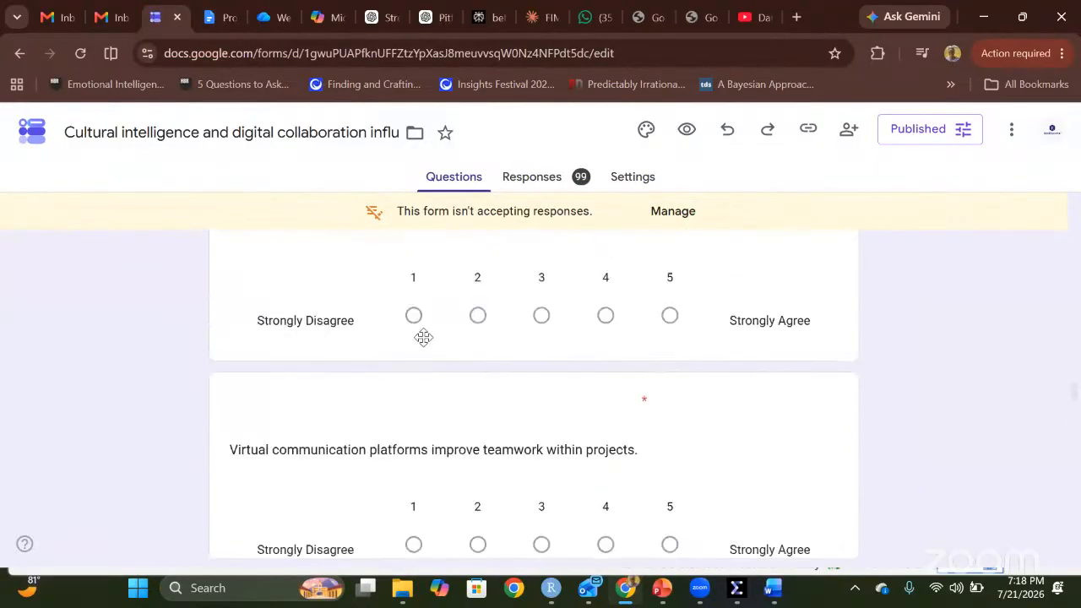
pyautogui.scroll(10, 424, 342)
pyautogui.scroll(7, 424, 342)
pyautogui.scroll(-4, 424, 342)
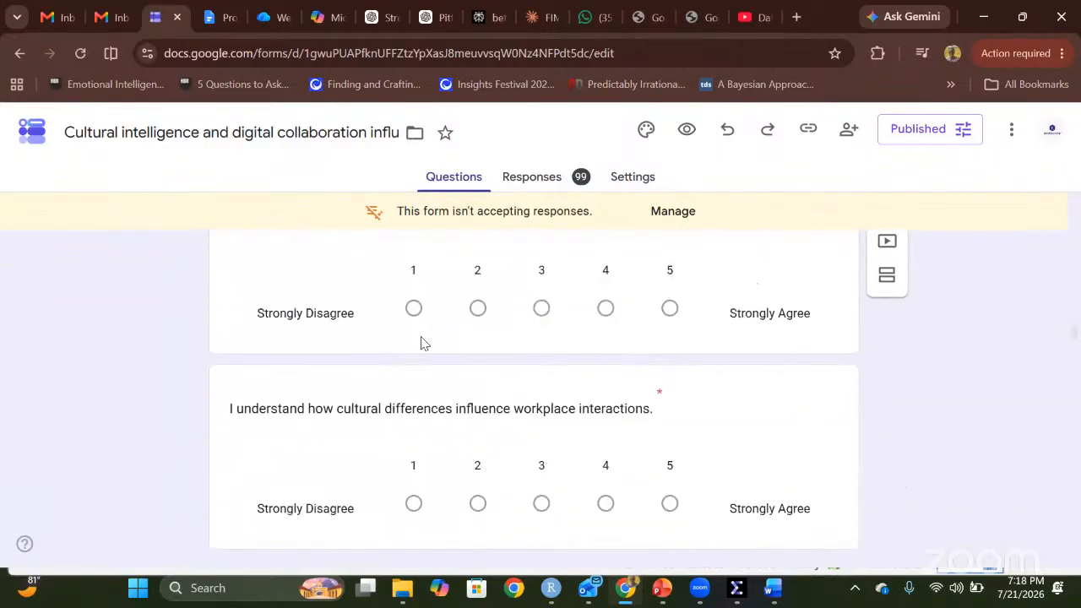
pyautogui.scroll(-1, 425, 342)
pyautogui.scroll(1, 425, 369)
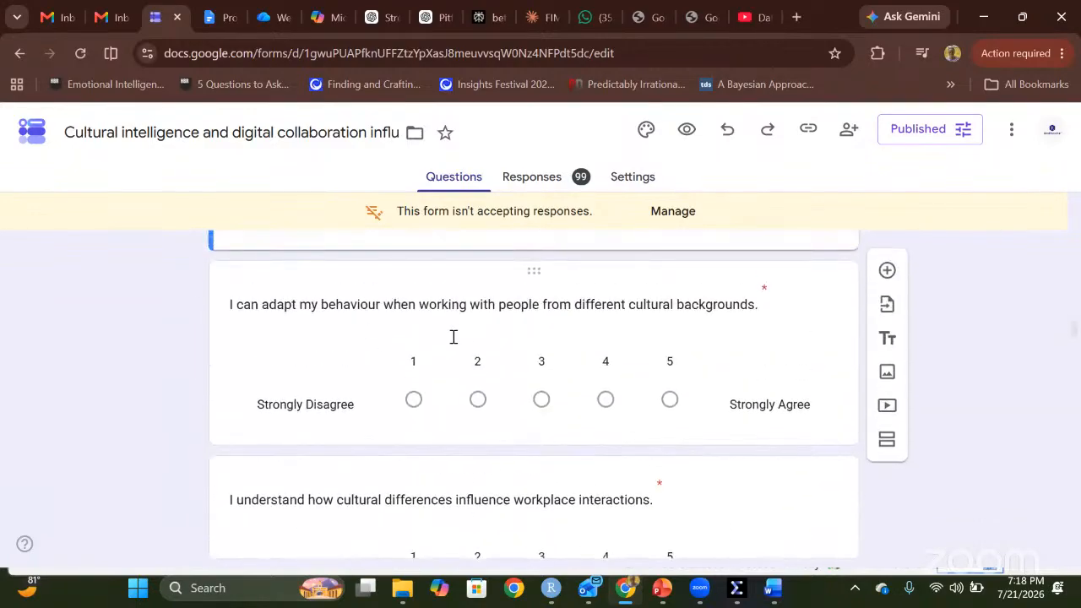
pyautogui.scroll(-4, 531, 439)
pyautogui.scroll(-3, 531, 439)
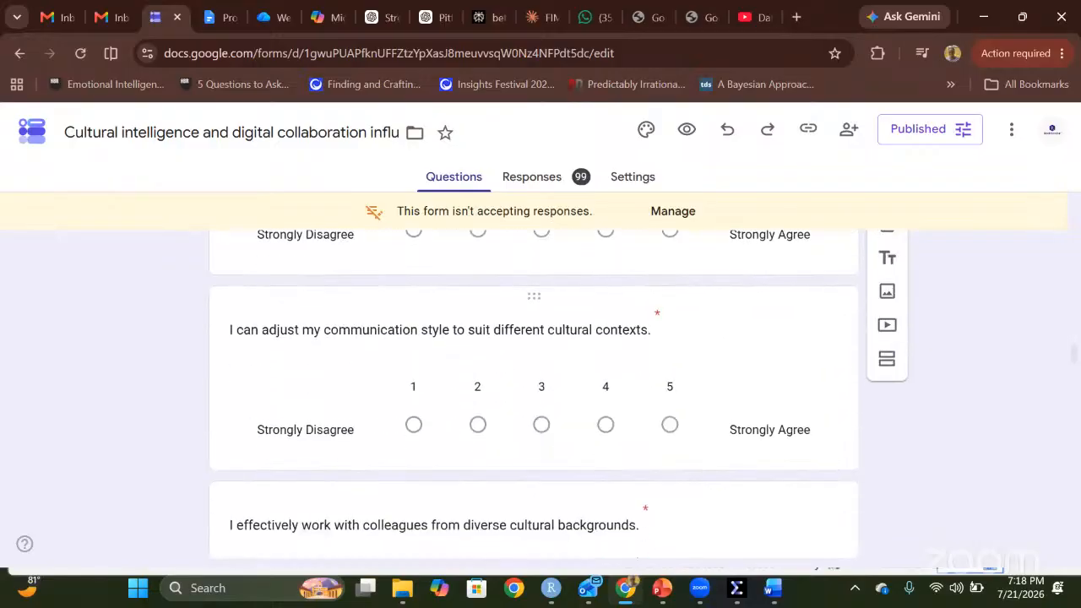
# - Return to the Project Effectiveness report and review the computation sentence in section 4.2.1, the descriptive statistics table and the Cultural_Intelligence histogram
pyautogui.click(218, 17)
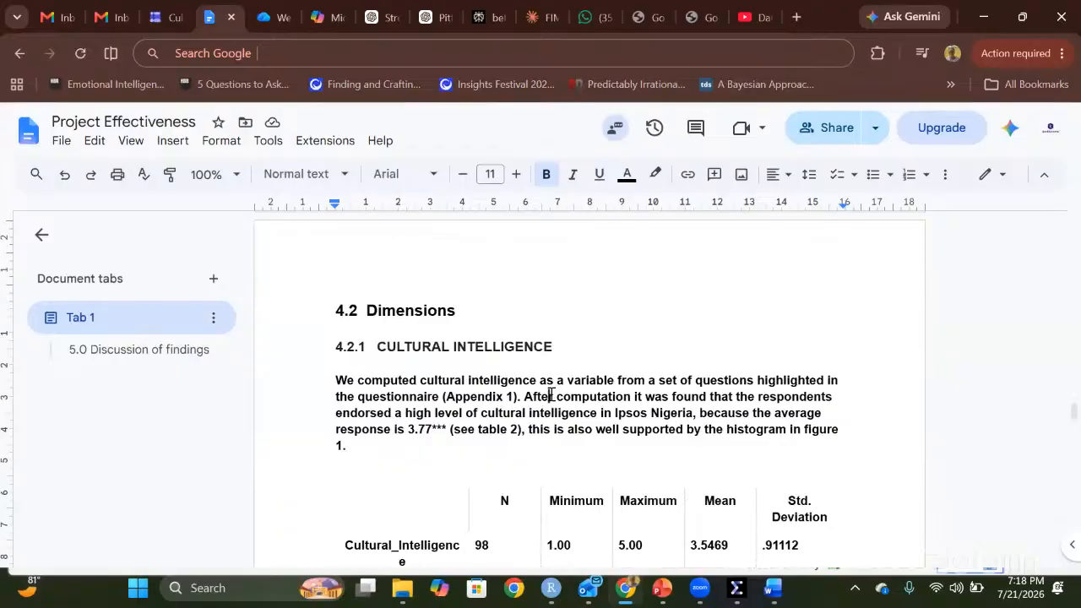
pyautogui.scroll(-1, 550, 395)
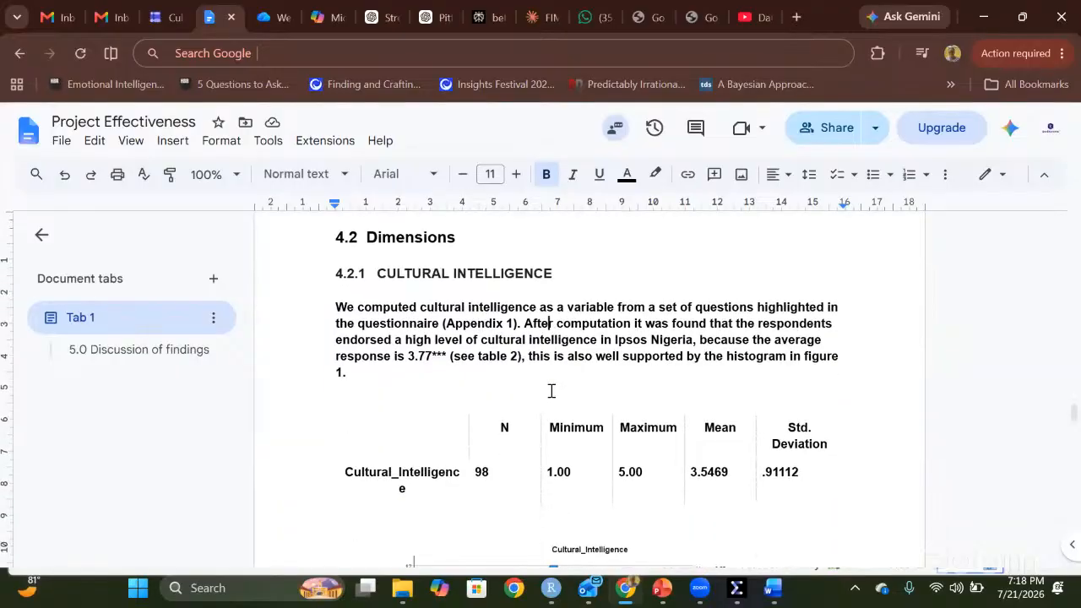
pyautogui.doubleClick(573, 328)
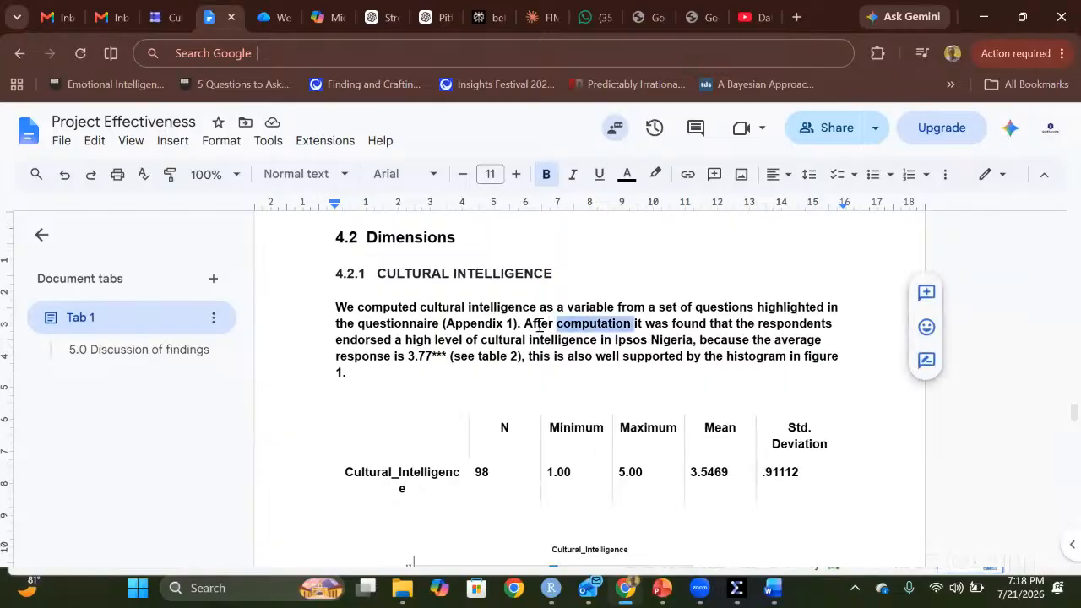
pyautogui.doubleClick(538, 326)
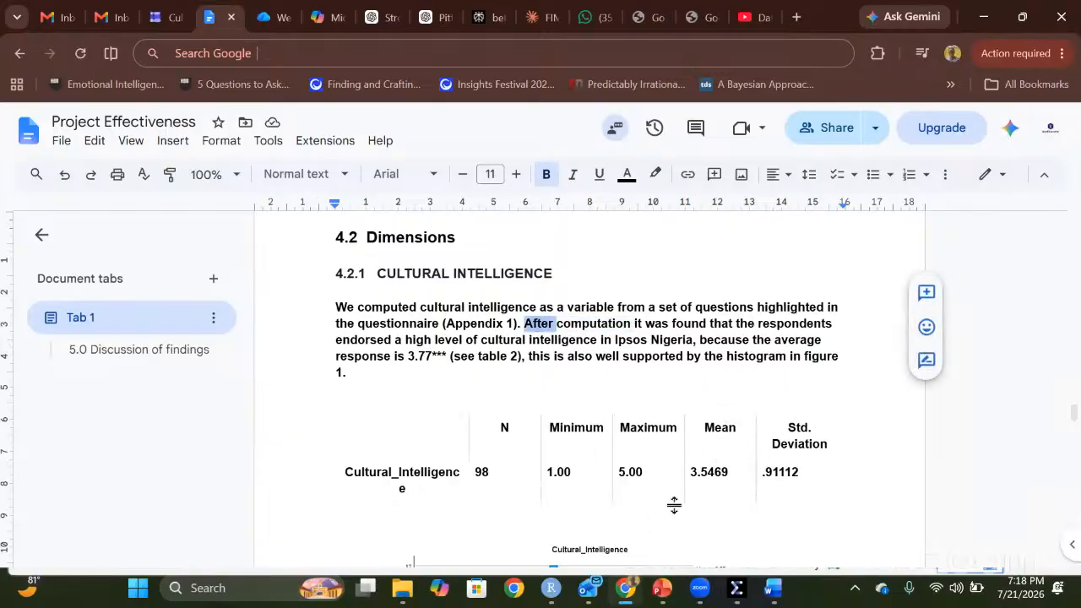
pyautogui.click(583, 323)
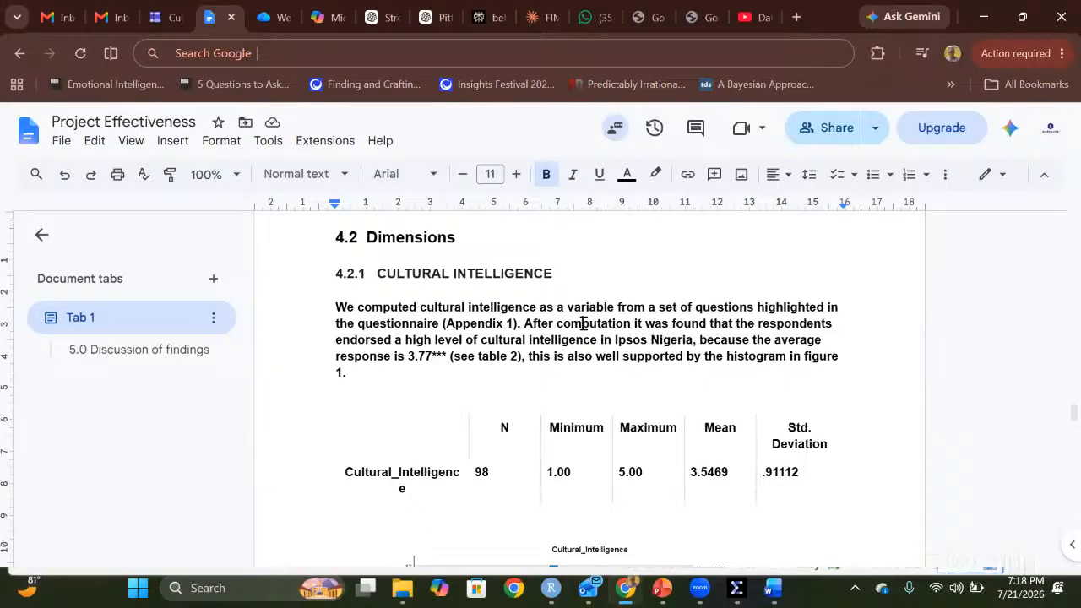
pyautogui.scroll(-3, 624, 399)
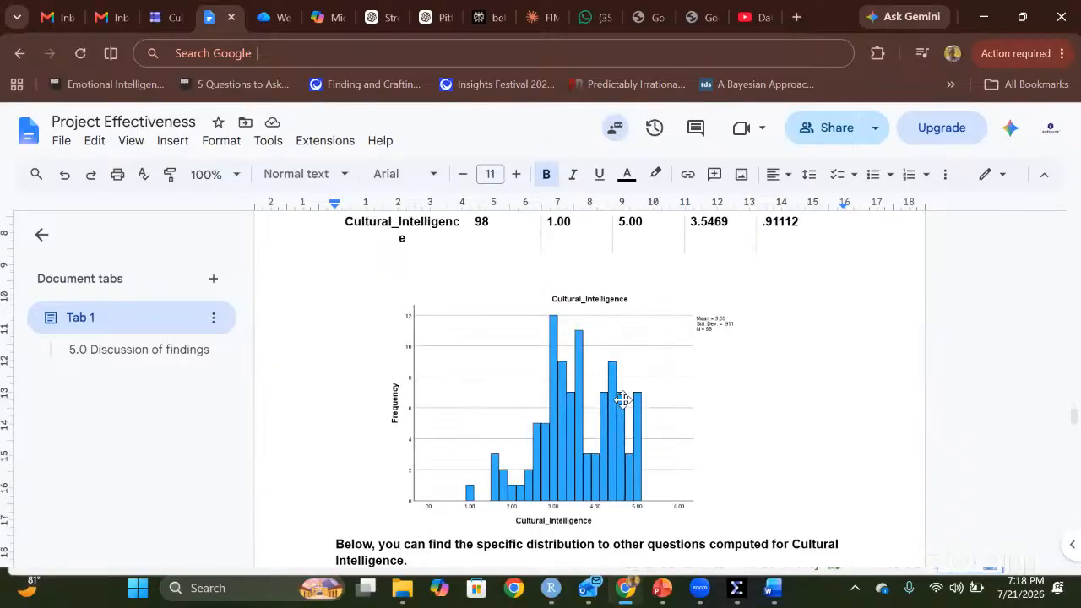
pyautogui.scroll(1, 622, 399)
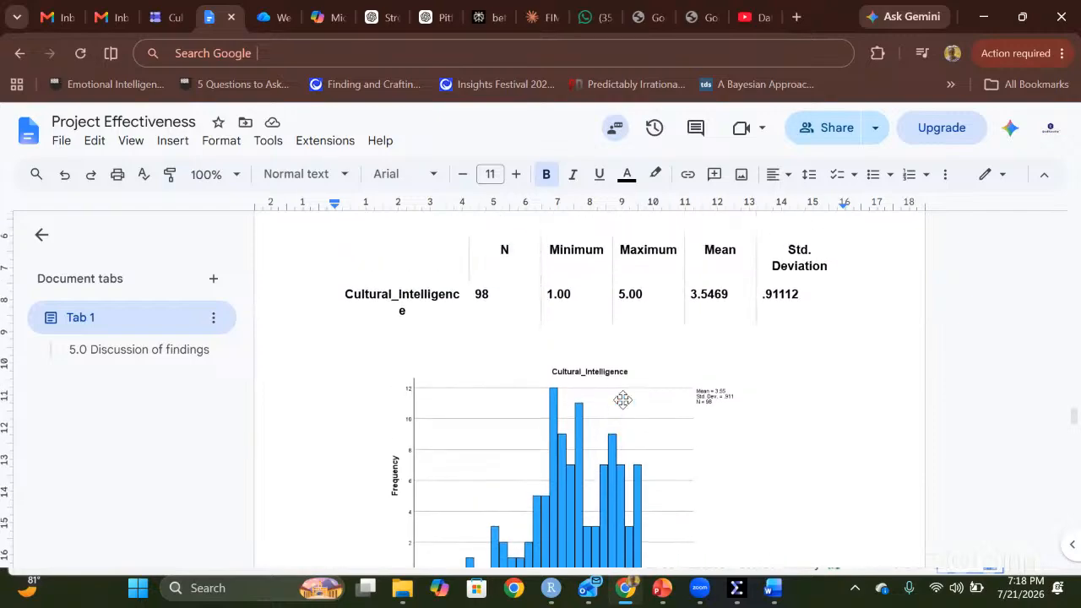
# - Find the Objectives list and highlight objective 2 on cultural intelligence, including its phrase "perceived international project effectiveness"
pyautogui.scroll(15, 679, 423)
pyautogui.scroll(20, 687, 427)
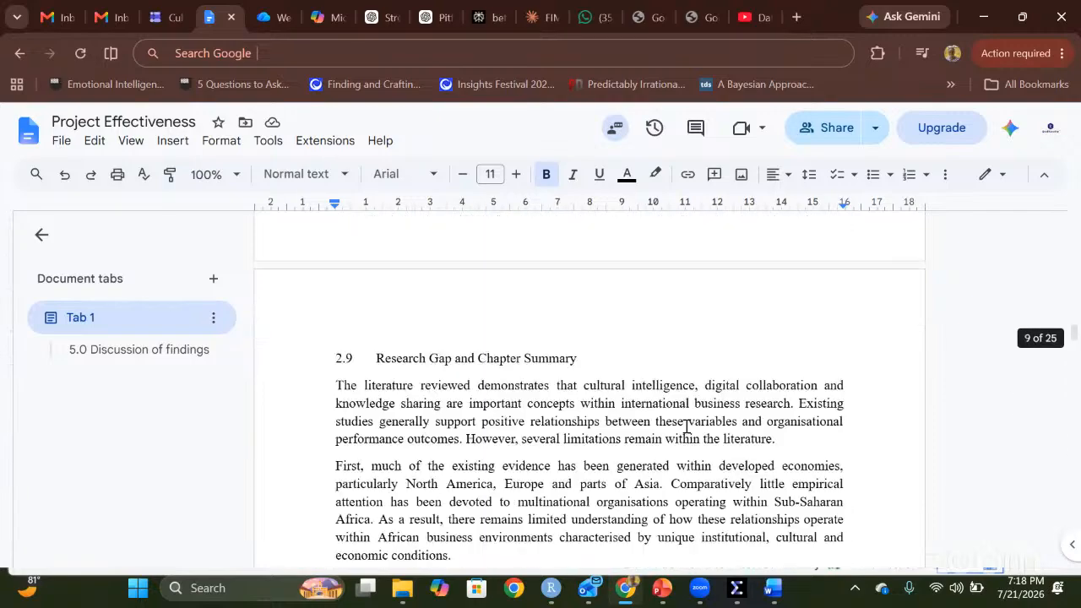
pyautogui.scroll(-15, 687, 427)
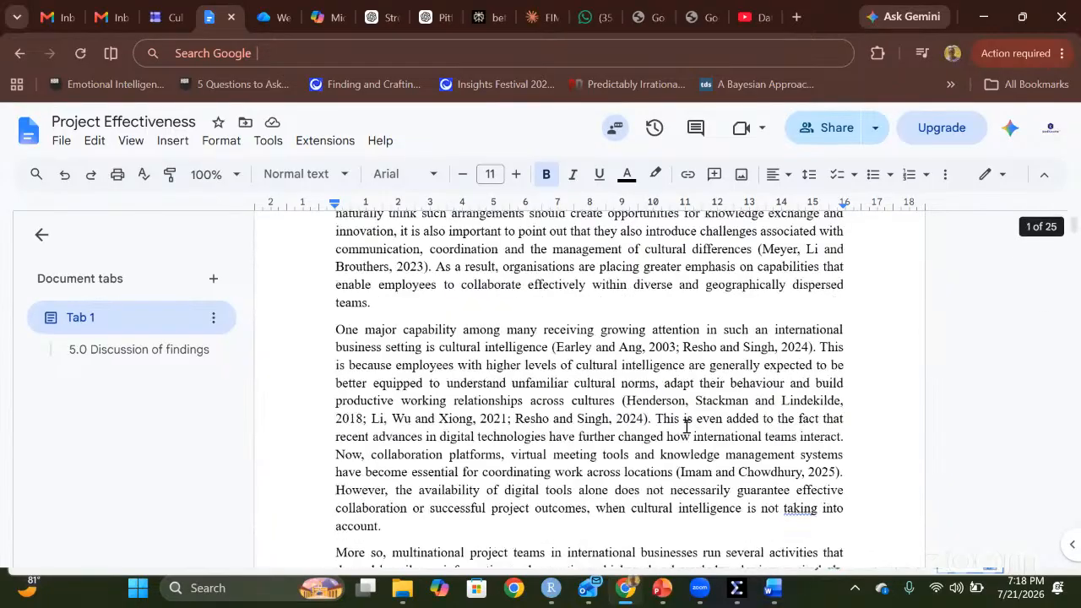
pyautogui.scroll(3, 687, 426)
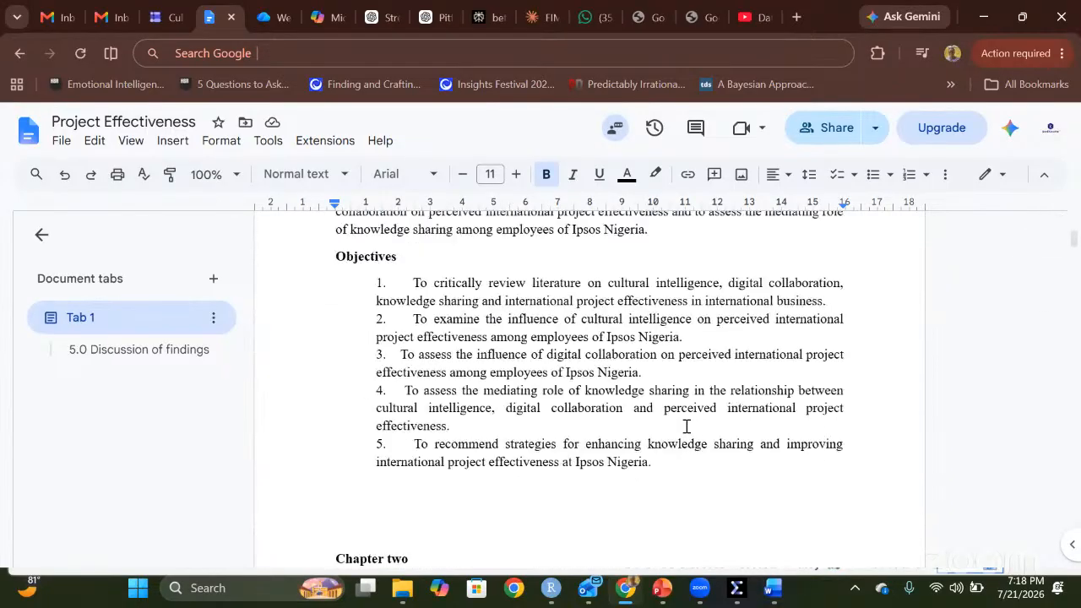
pyautogui.moveTo(683, 394)
pyautogui.mouseDown()
pyautogui.moveTo(494, 393)
pyautogui.moveTo(377, 378)
pyautogui.mouseUp()
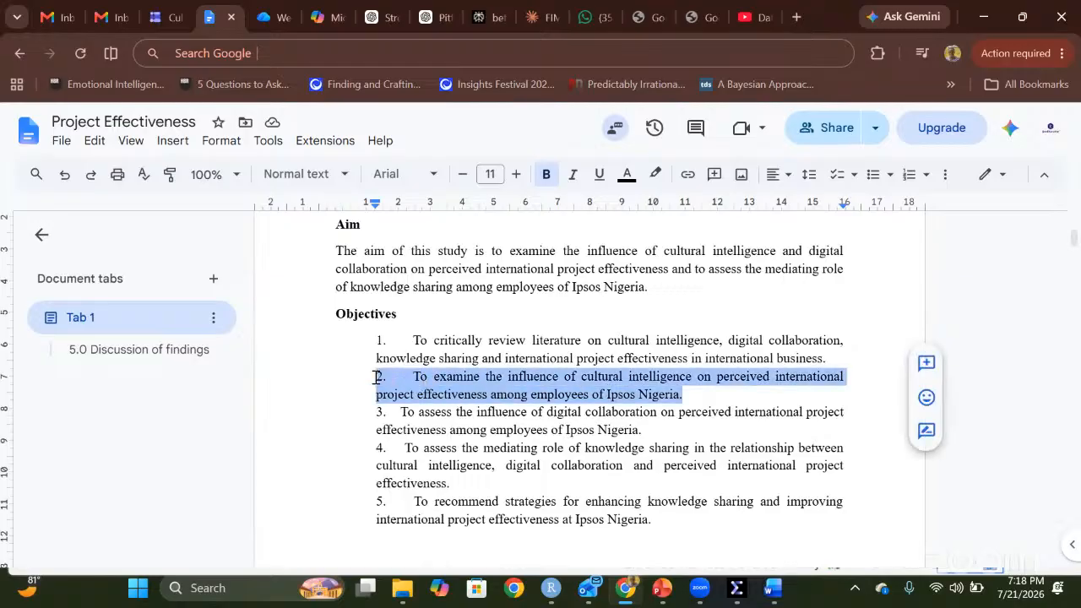
pyautogui.click(590, 394)
pyautogui.moveTo(584, 376); pyautogui.dragTo(485, 398)
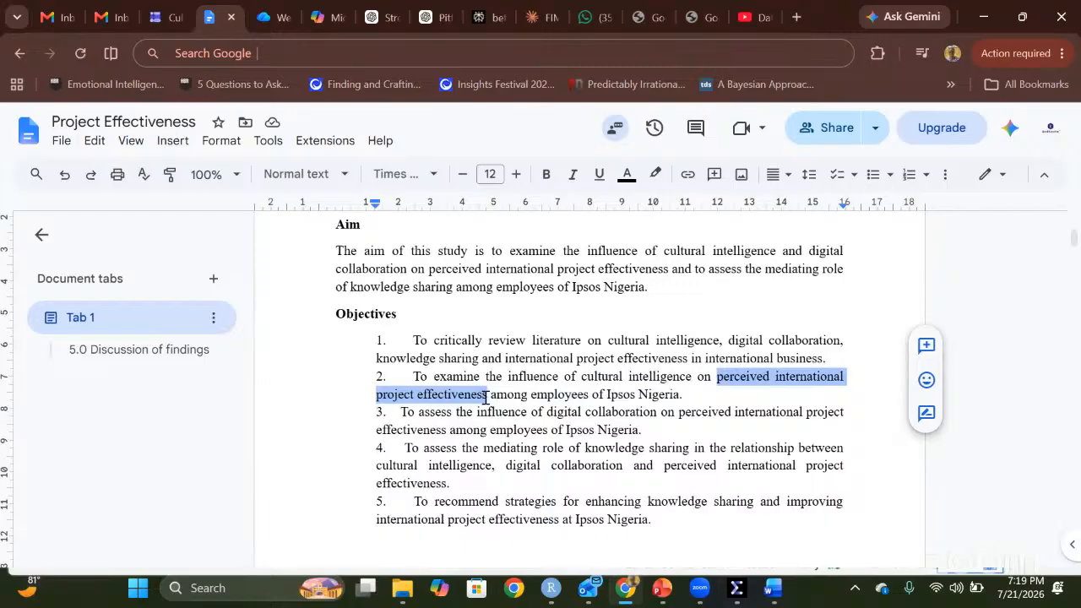
pyautogui.click(486, 397)
# - Add the line "Influence of CI on PE" between the last bar chart and the "5.0 Discussion of findings" heading
pyautogui.hotkey('ctrl', 'End')
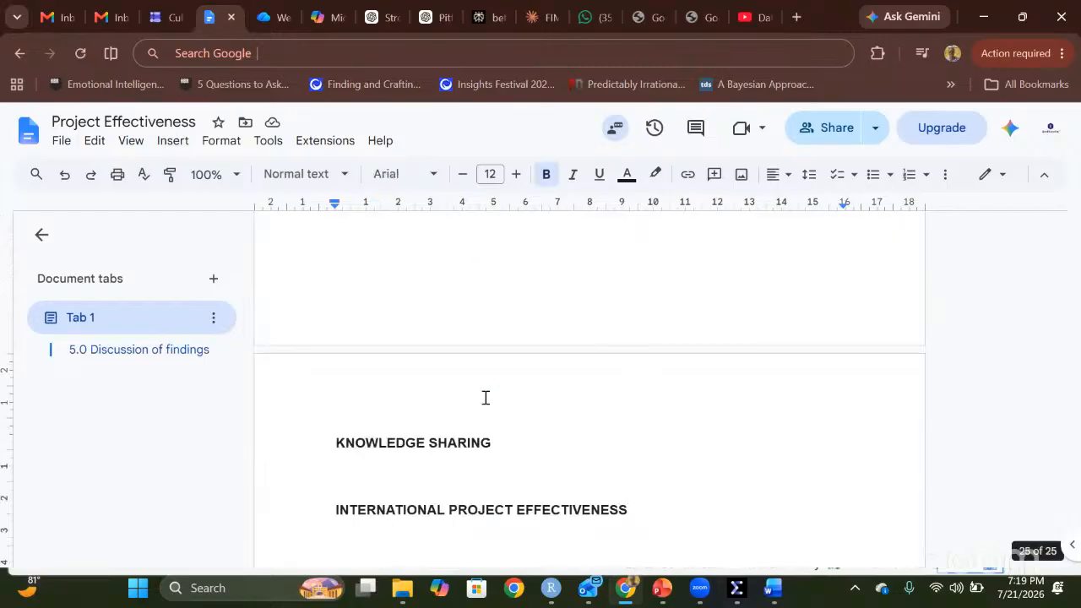
pyautogui.scroll(4, 485, 397)
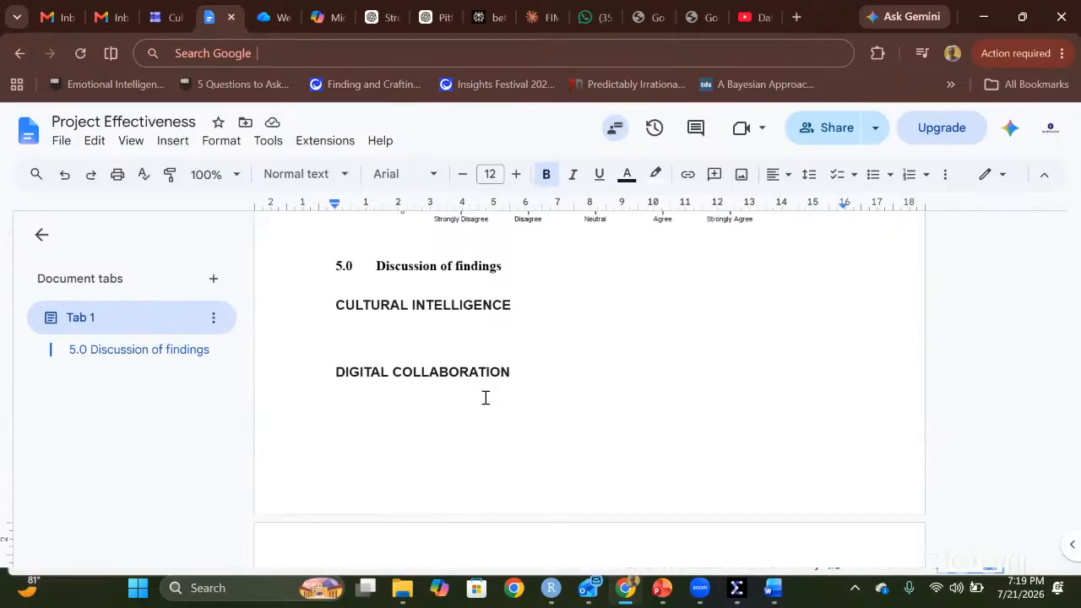
pyautogui.click(850, 335)
pyautogui.press('Return')
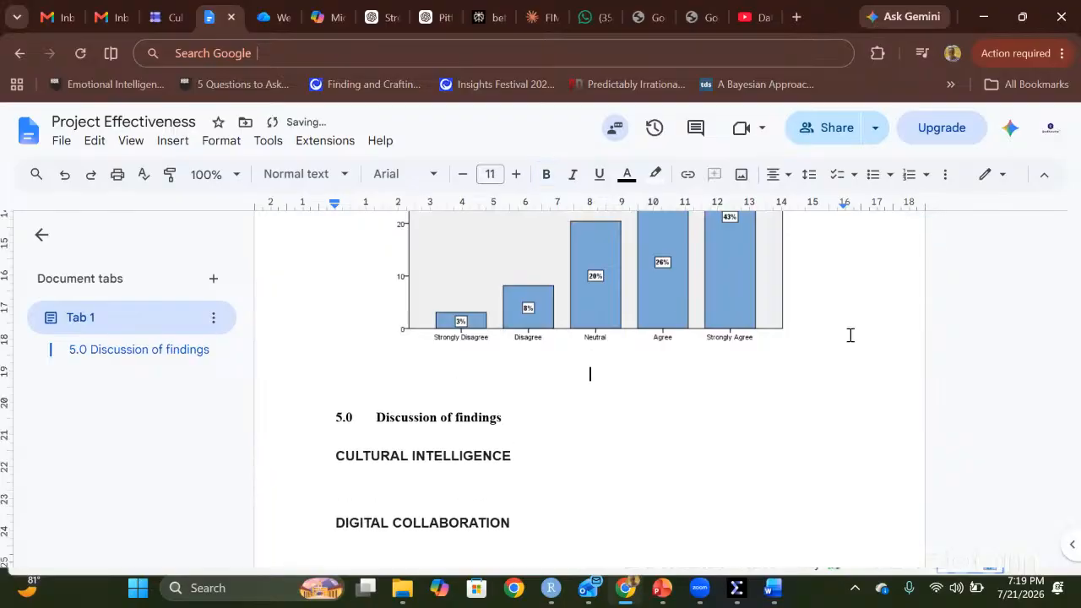
pyautogui.press('Return')
pyautogui.write('Influence of CI')
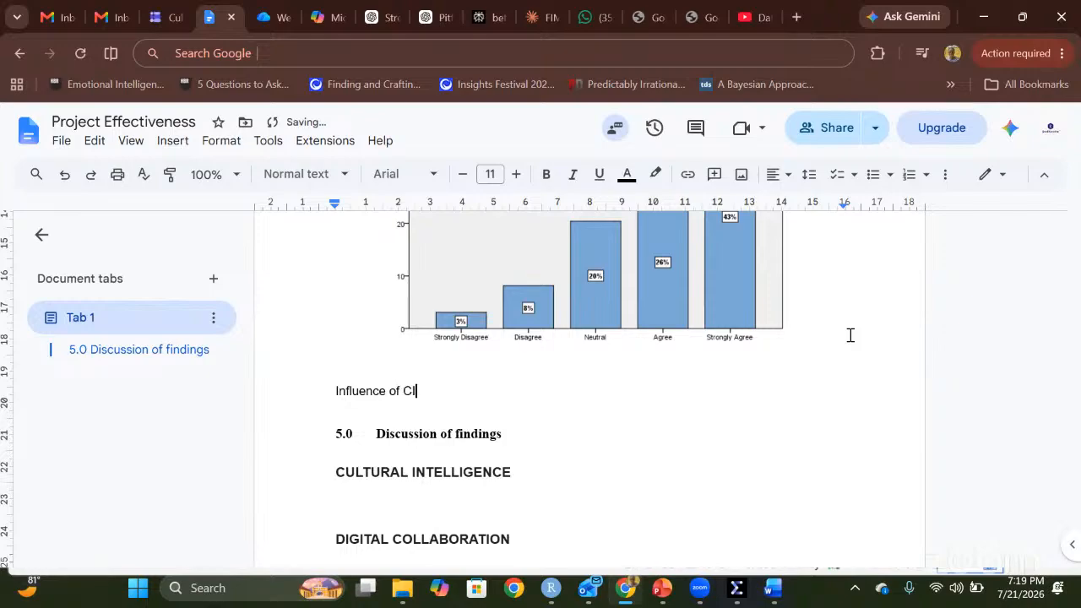
pyautogui.write(' on PE')
pyautogui.press('Return')
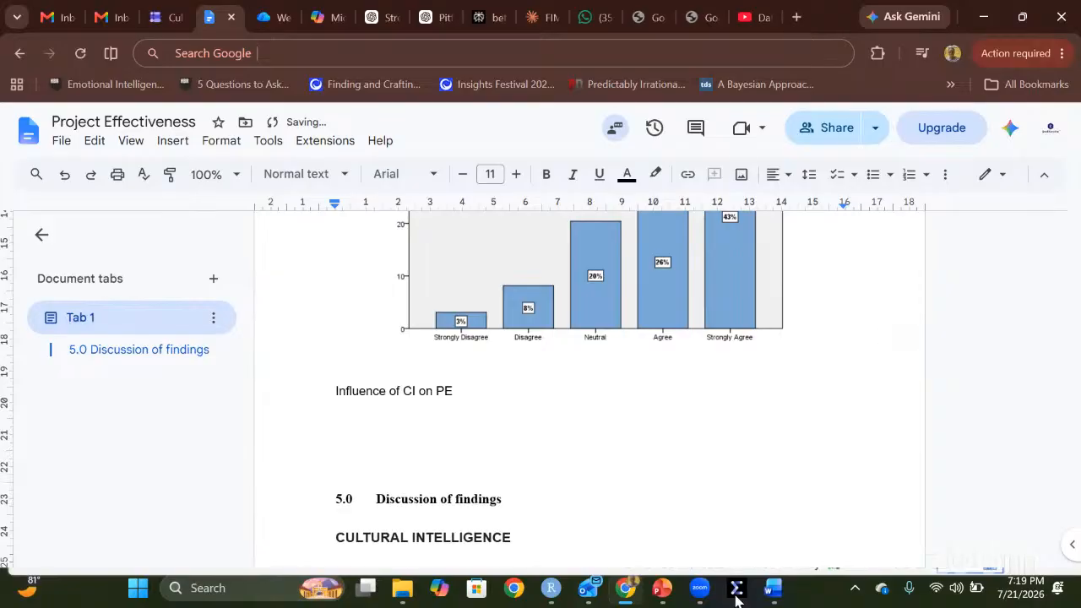
# - Switch to the SPSS Data Editor and open the Linear Regression dialog
pyautogui.moveTo(736, 597)
pyautogui.click(729, 529)
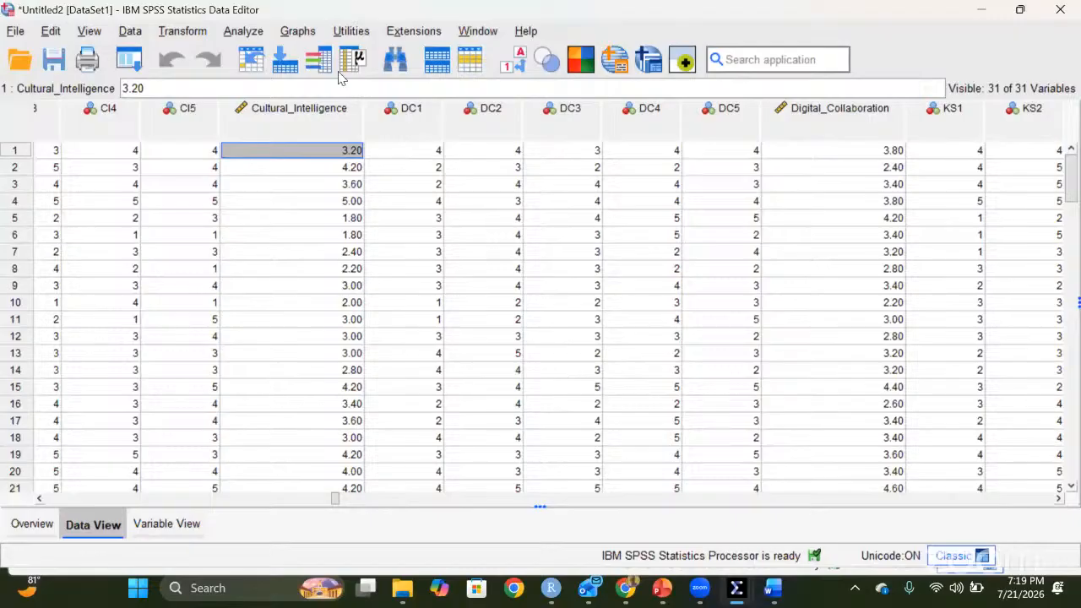
pyautogui.click(238, 37)
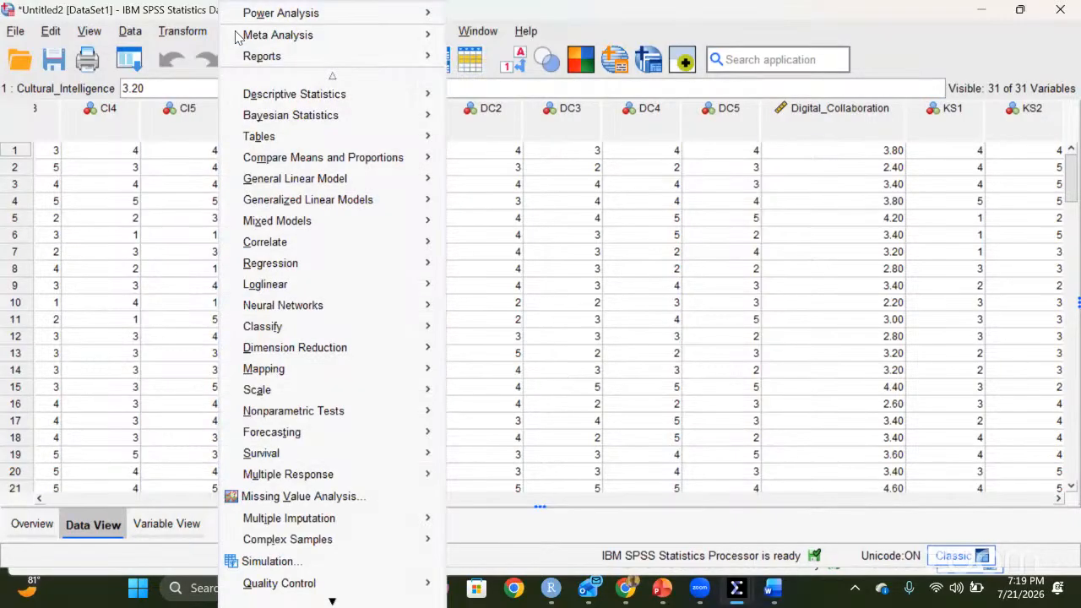
pyautogui.moveTo(294, 265)
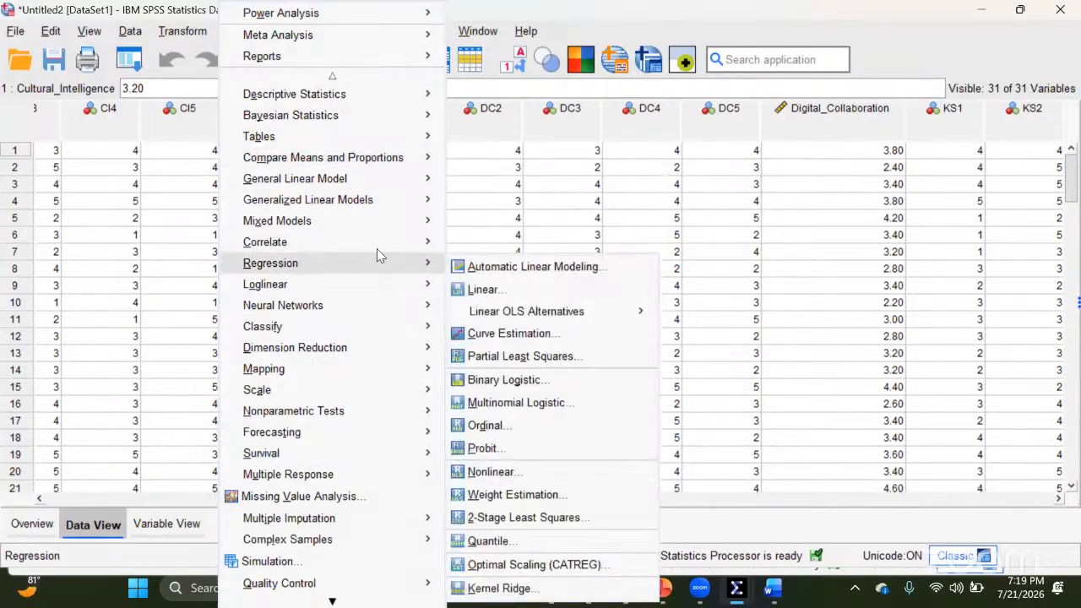
pyautogui.click(477, 289)
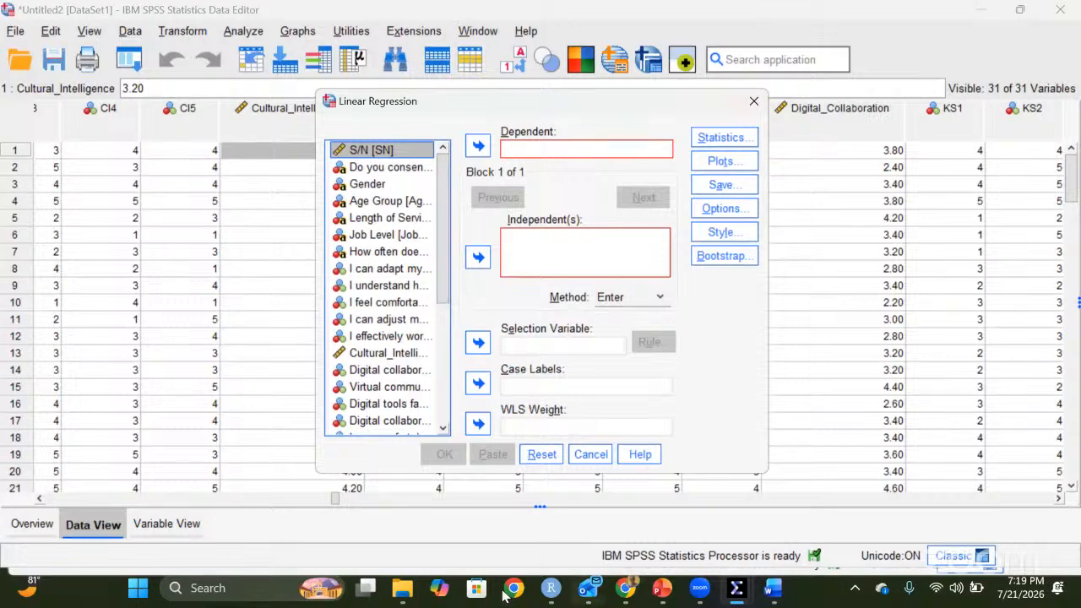
# - Switch back to the report in Chrome, highlight the terms in "Influence of CI on PE", and add a blank line beneath it
pyautogui.click(626, 588)
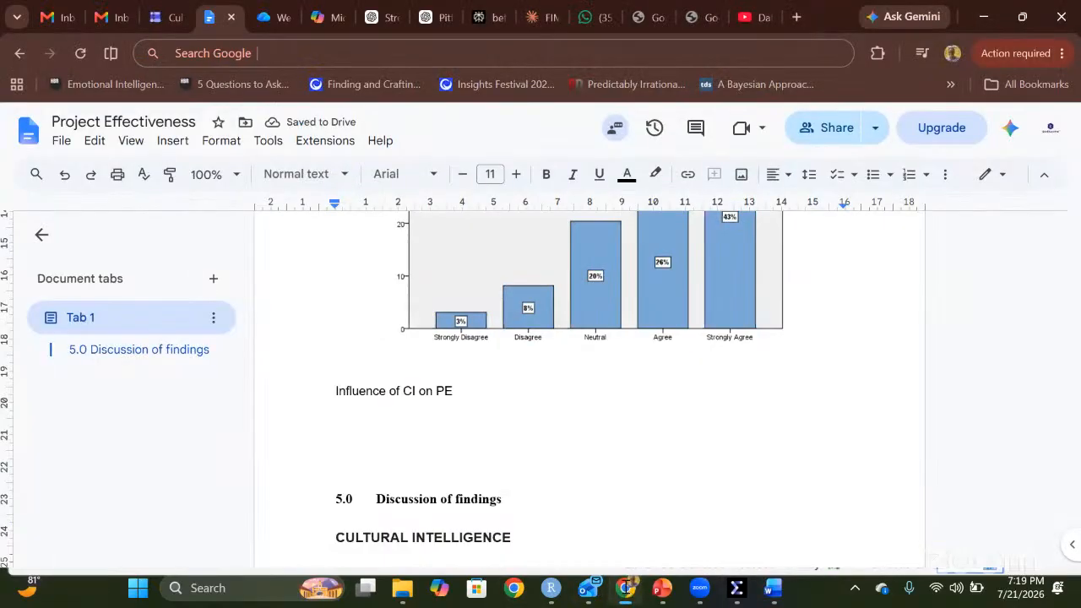
pyautogui.moveTo(345, 390); pyautogui.dragTo(413, 389)
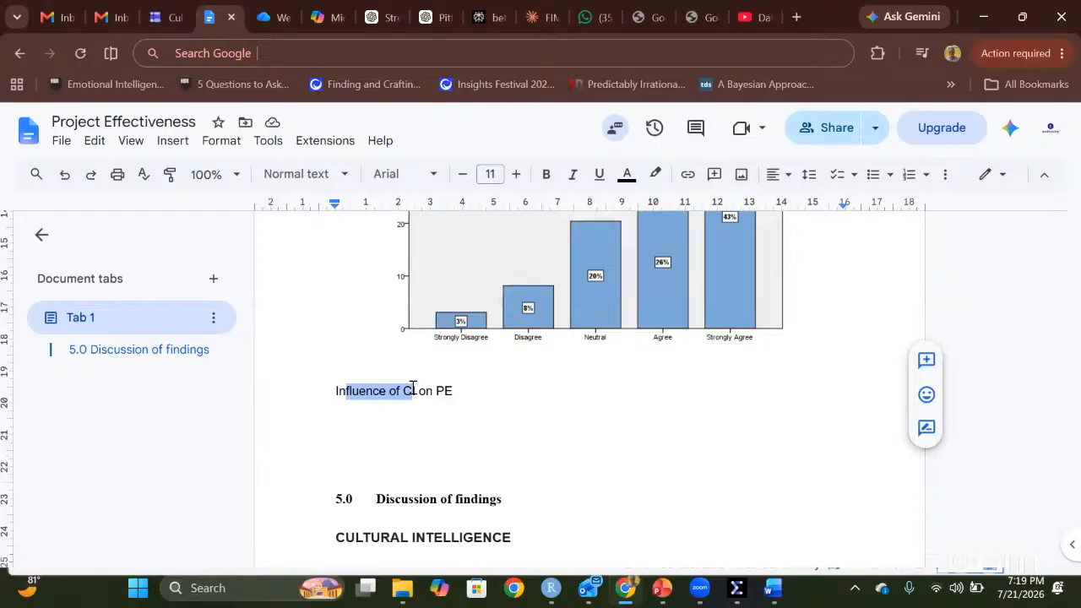
pyautogui.click(411, 389)
pyautogui.moveTo(419, 390); pyautogui.dragTo(329, 393)
pyautogui.tripleClick(411, 391)
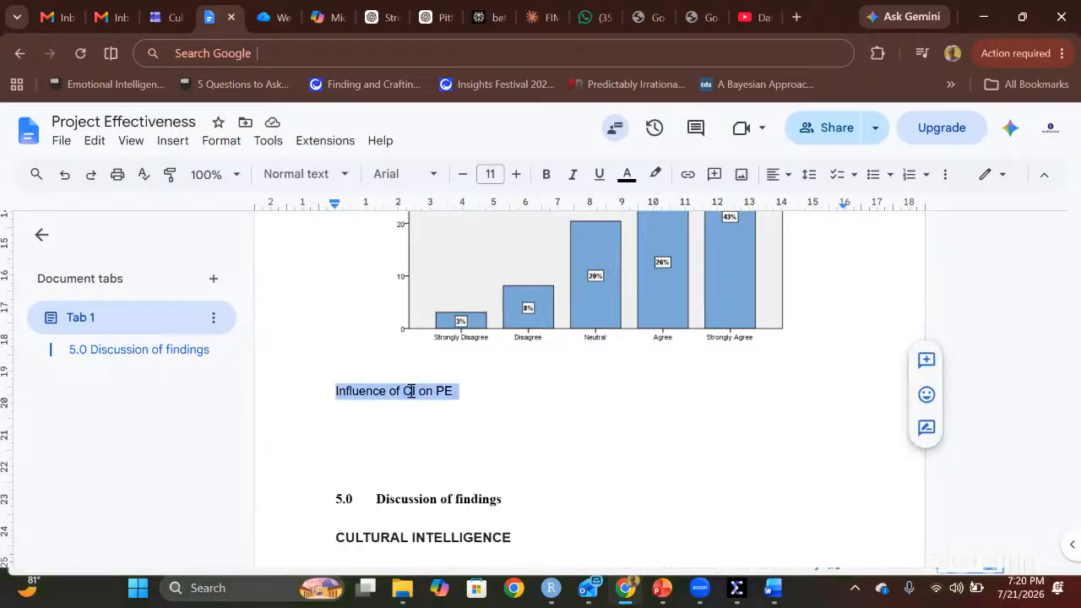
pyautogui.click(412, 391)
pyautogui.doubleClick(444, 391)
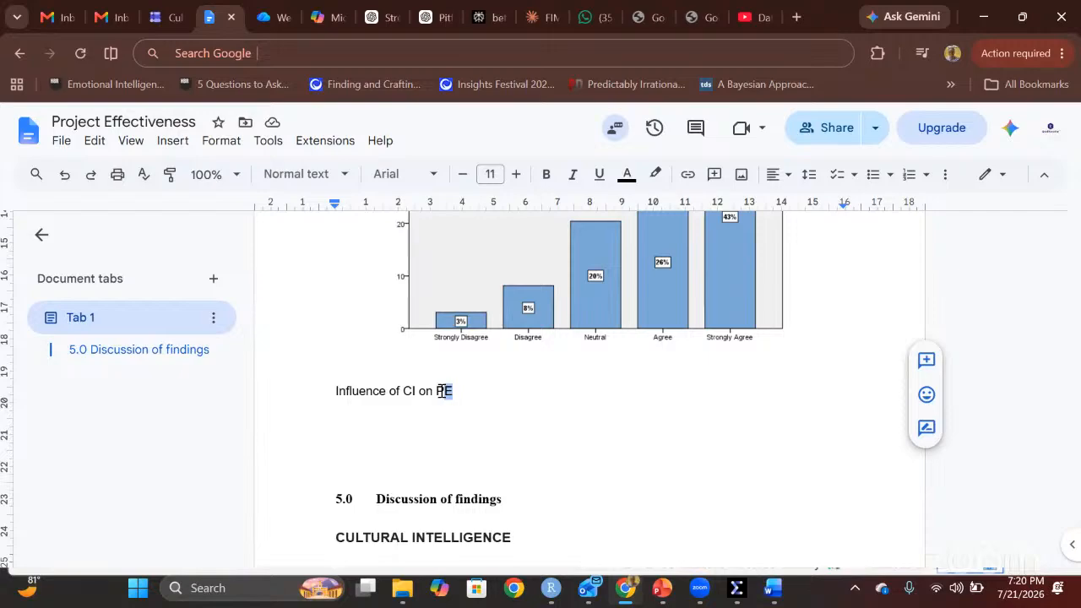
pyautogui.press('Down')
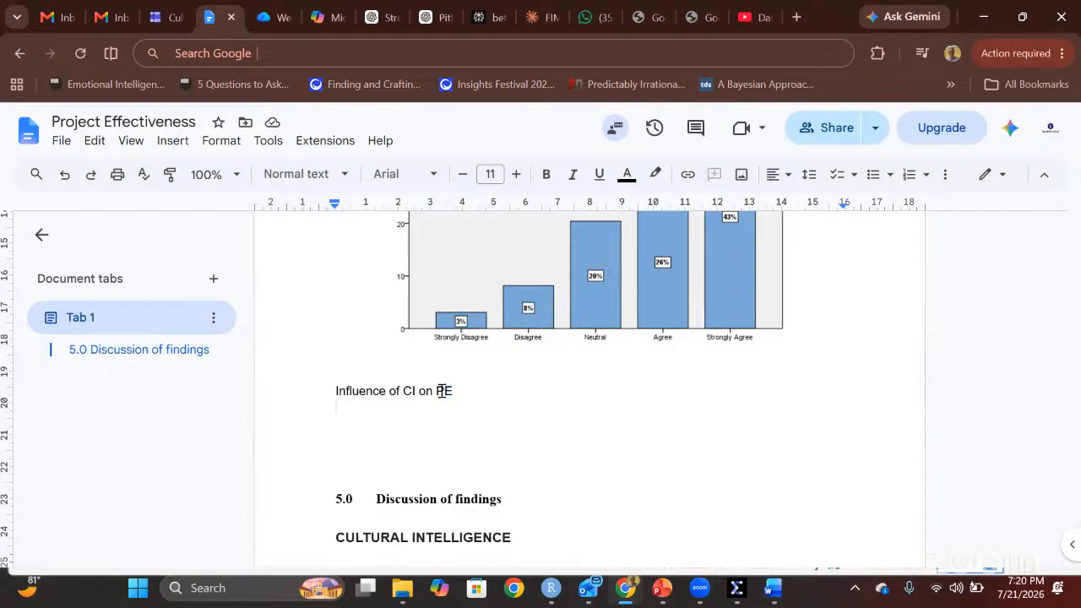
pyautogui.press('Return')
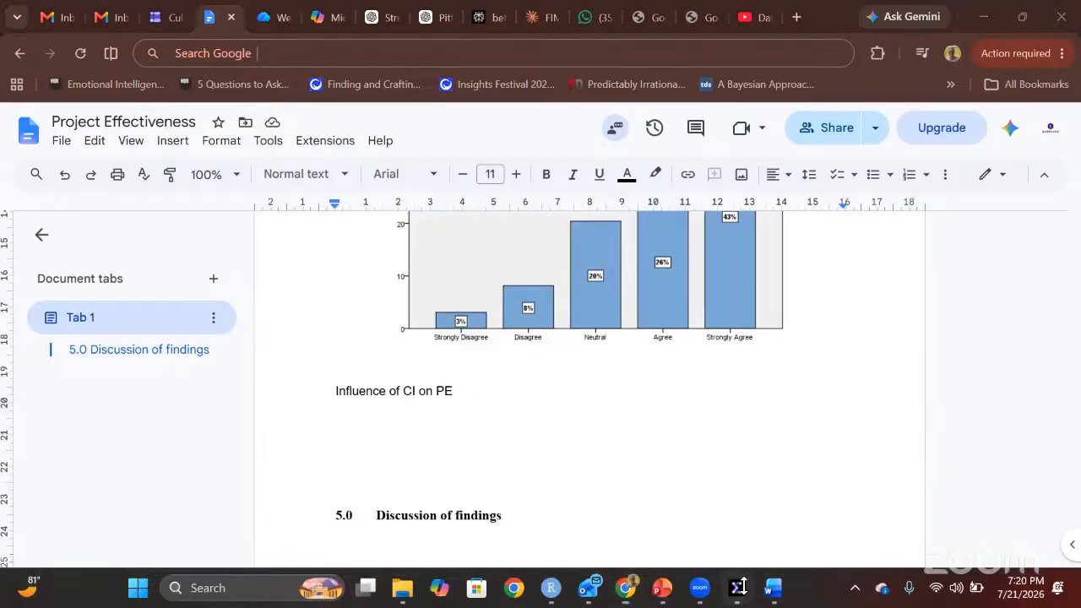
# - Switch to the SPSS Linear Regression dialog and set Project_Effectiveness as the dependent variable
pyautogui.moveTo(736, 587)
pyautogui.click(706, 505)
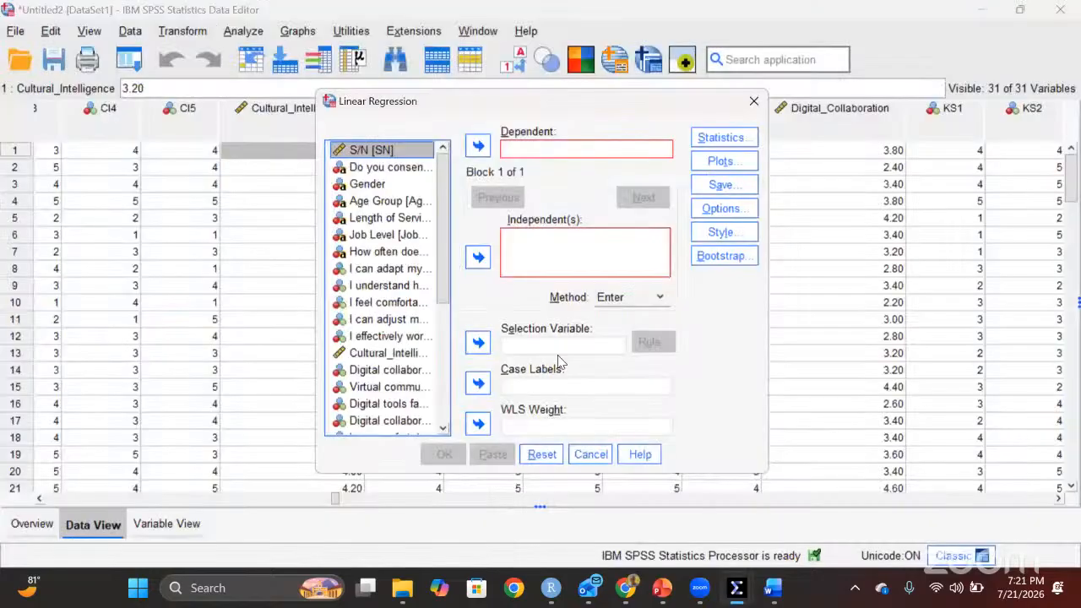
pyautogui.scroll(-1, 388, 315)
pyautogui.scroll(-4, 387, 315)
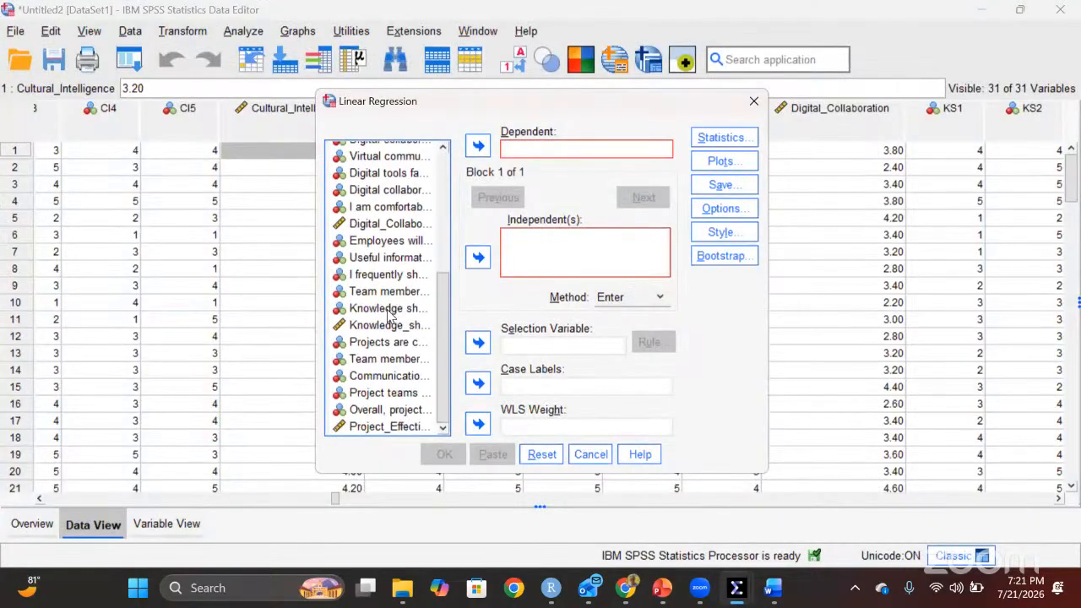
pyautogui.click(387, 426)
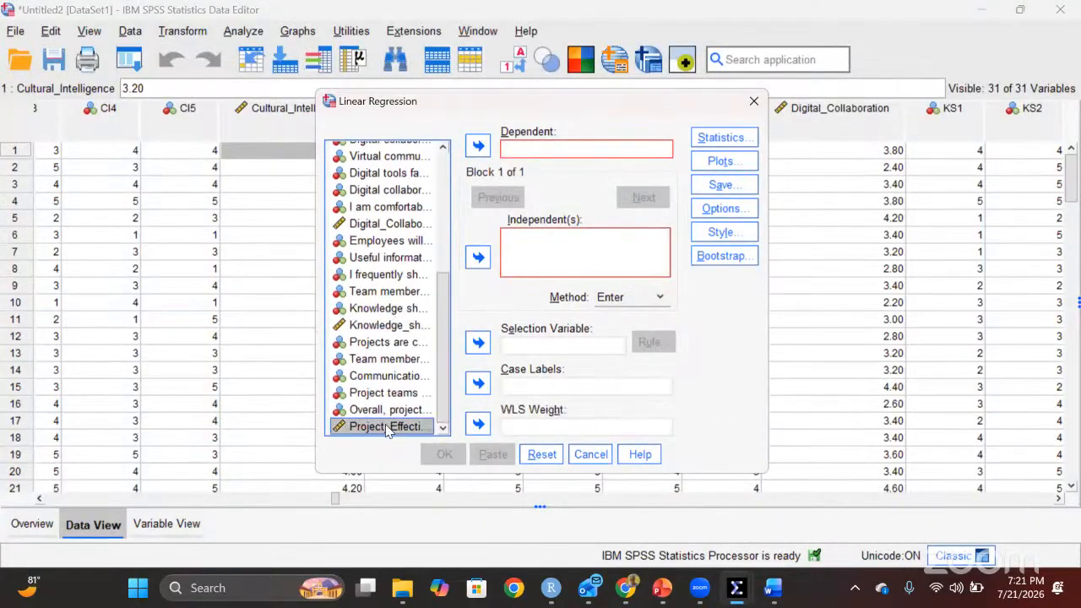
pyautogui.click(478, 146)
pyautogui.scroll(2, 411, 293)
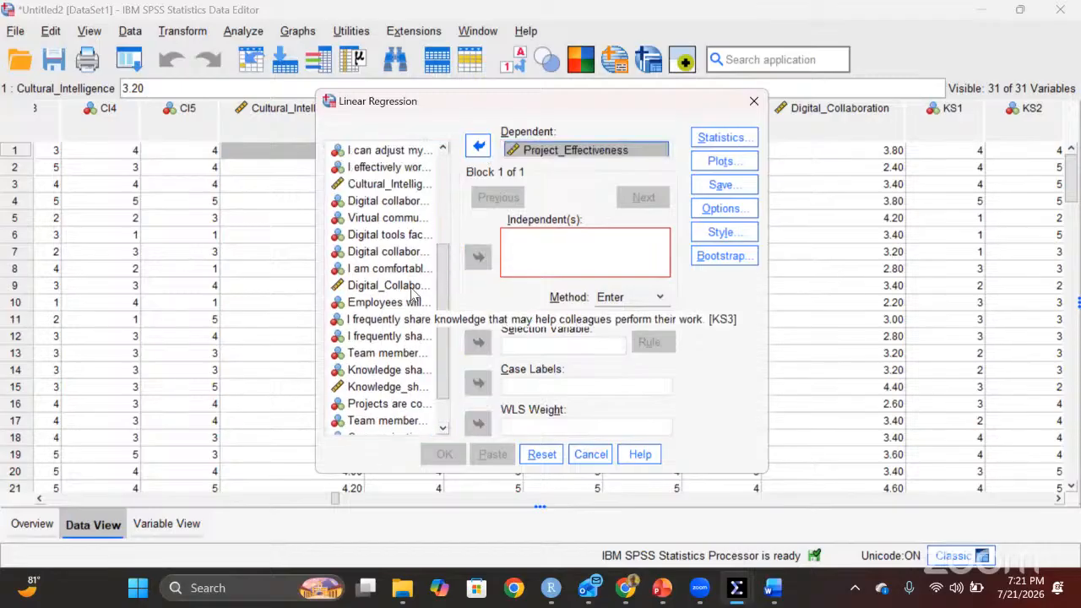
# - Add Cultural_Intelligence as the independent variable and run the linear regression with the Enter method
pyautogui.click(370, 184)
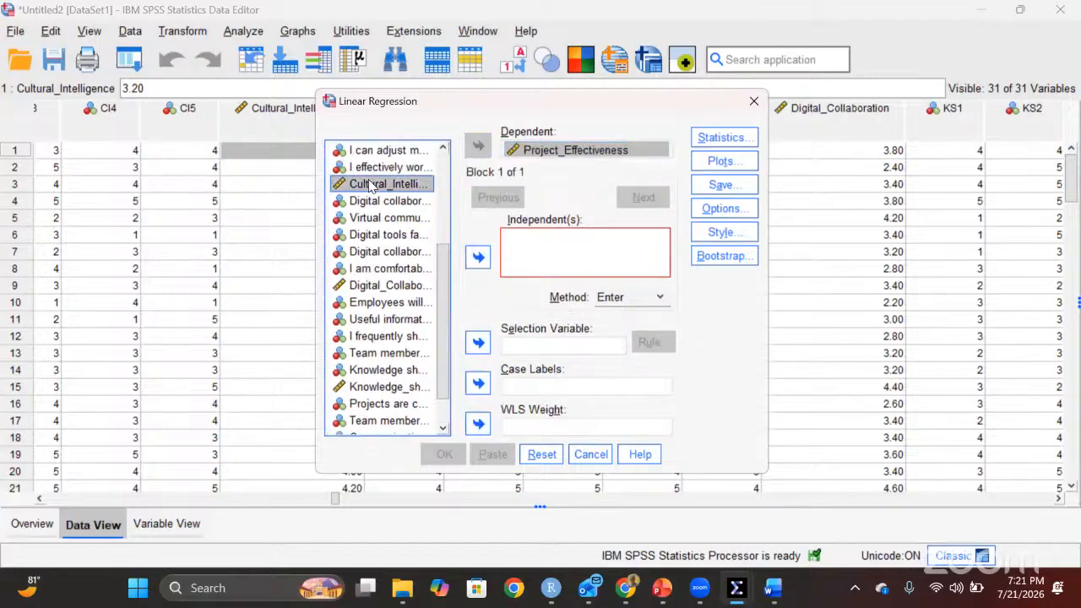
pyautogui.click(478, 258)
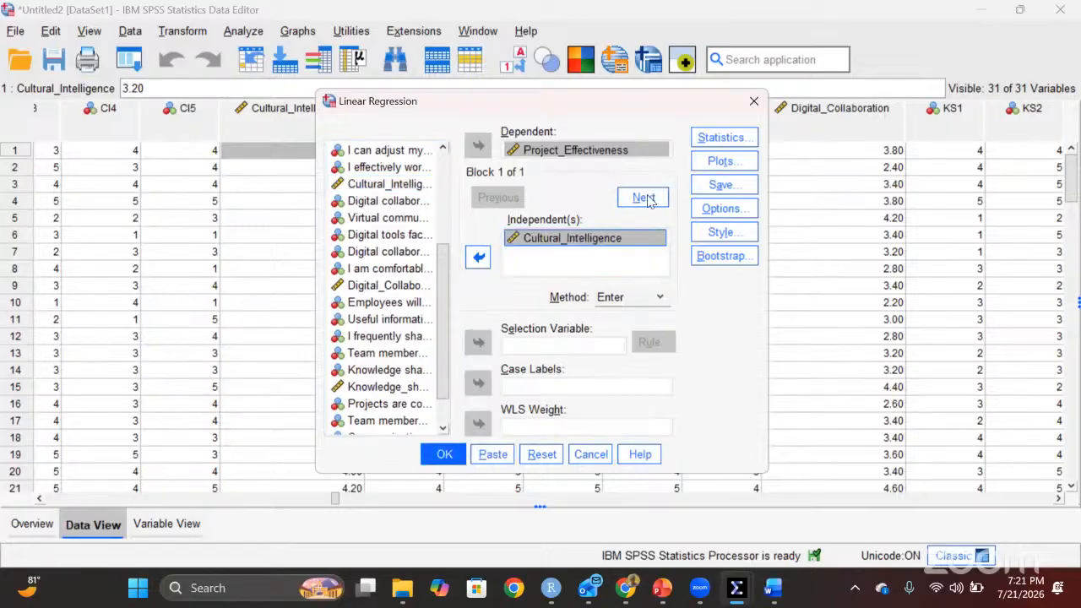
pyautogui.click(444, 457)
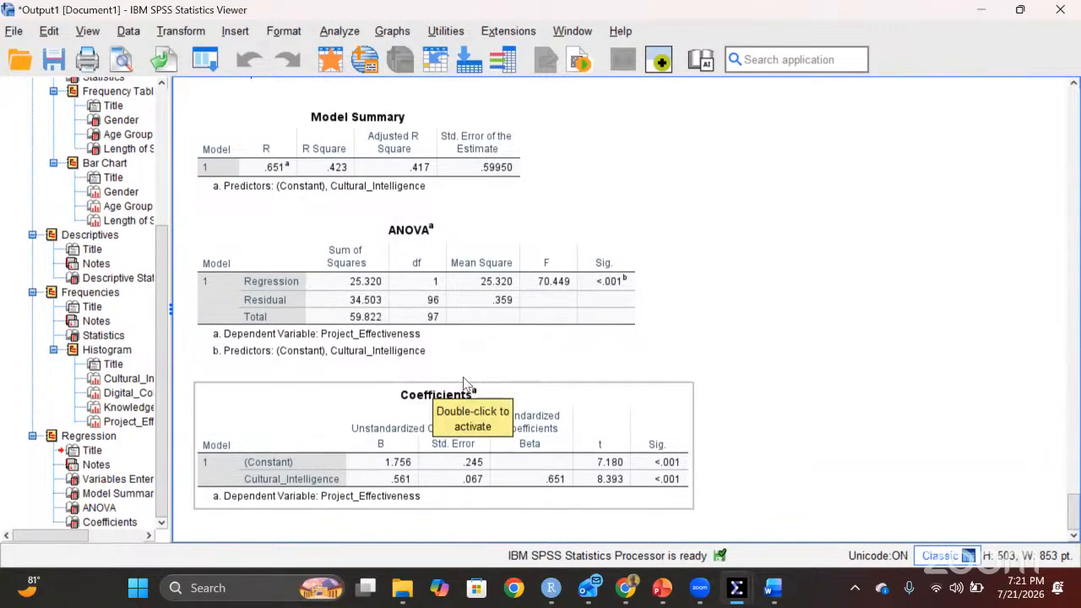
# - Copy the regression's Coefficients table from the SPSS output, switch to the report in Chrome, and paste it beneath "Influence of CI on PE"
pyautogui.click(570, 442)
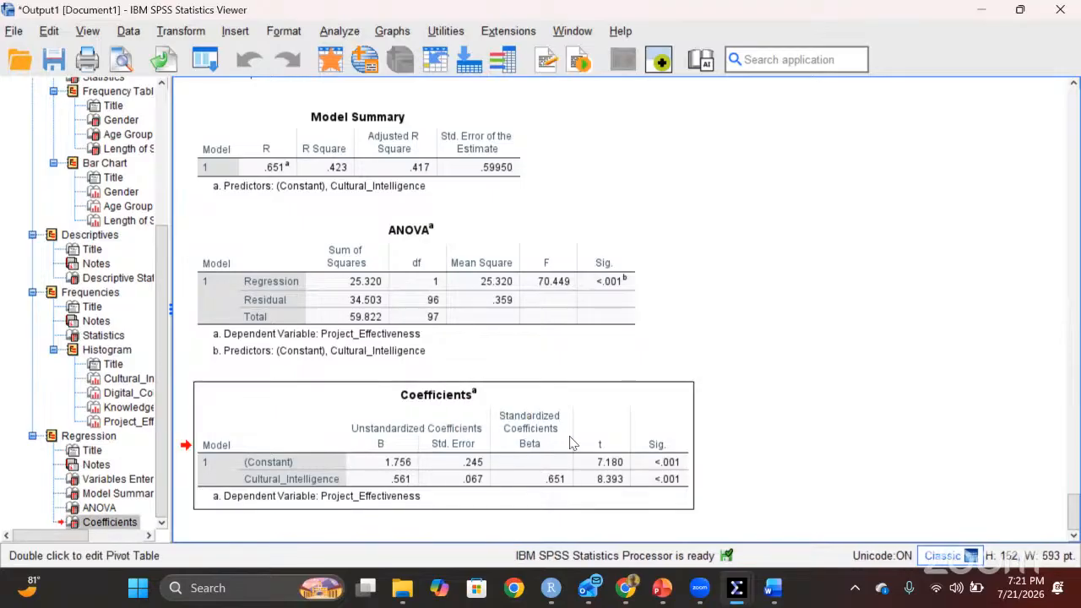
pyautogui.click(631, 601)
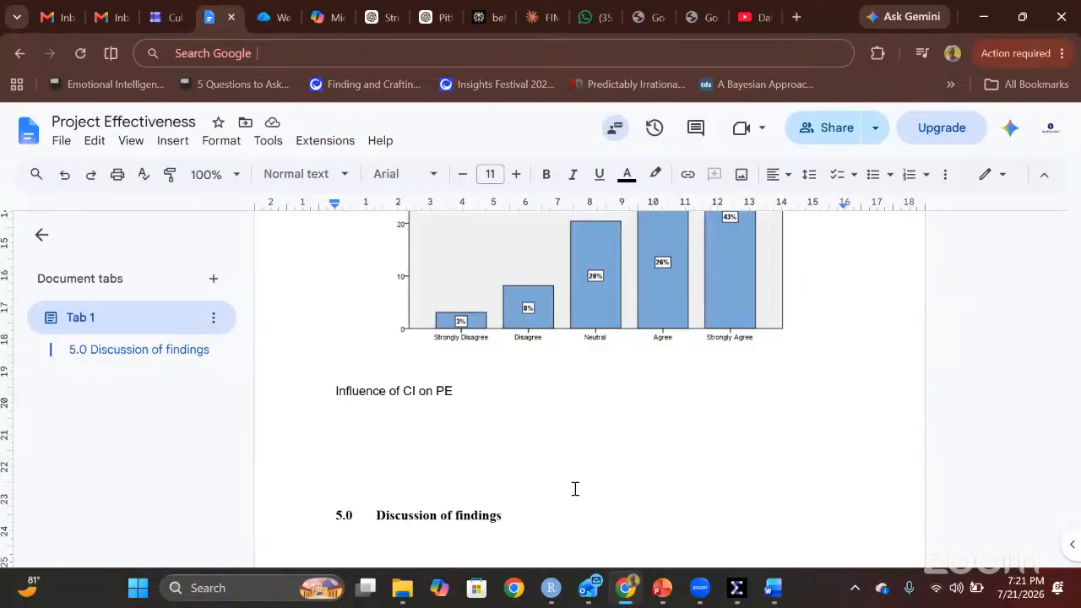
pyautogui.hotkey('ctrl', 'v')
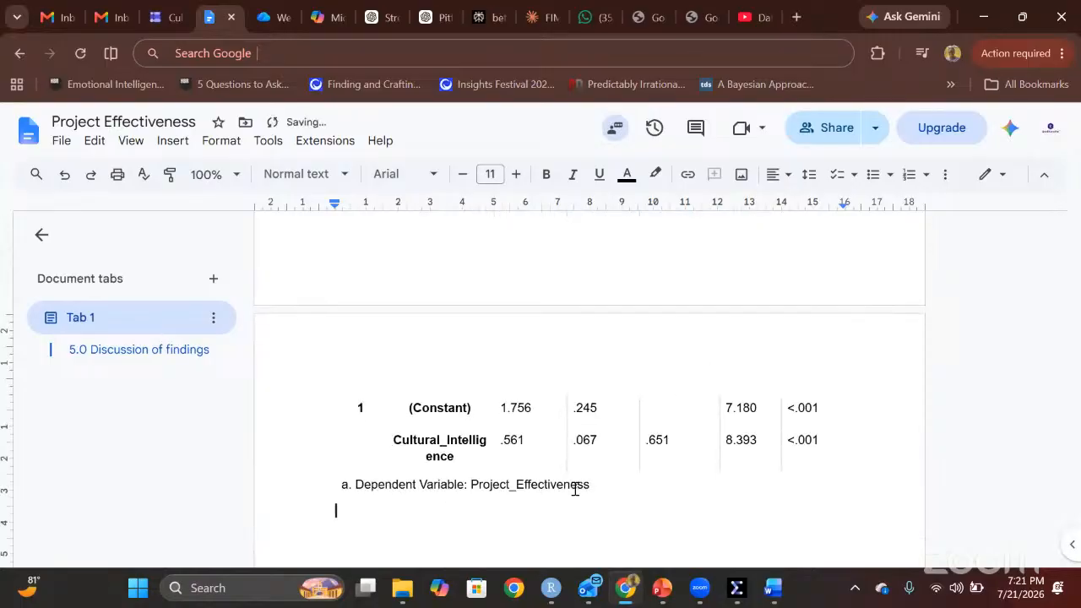
pyautogui.scroll(3, 575, 489)
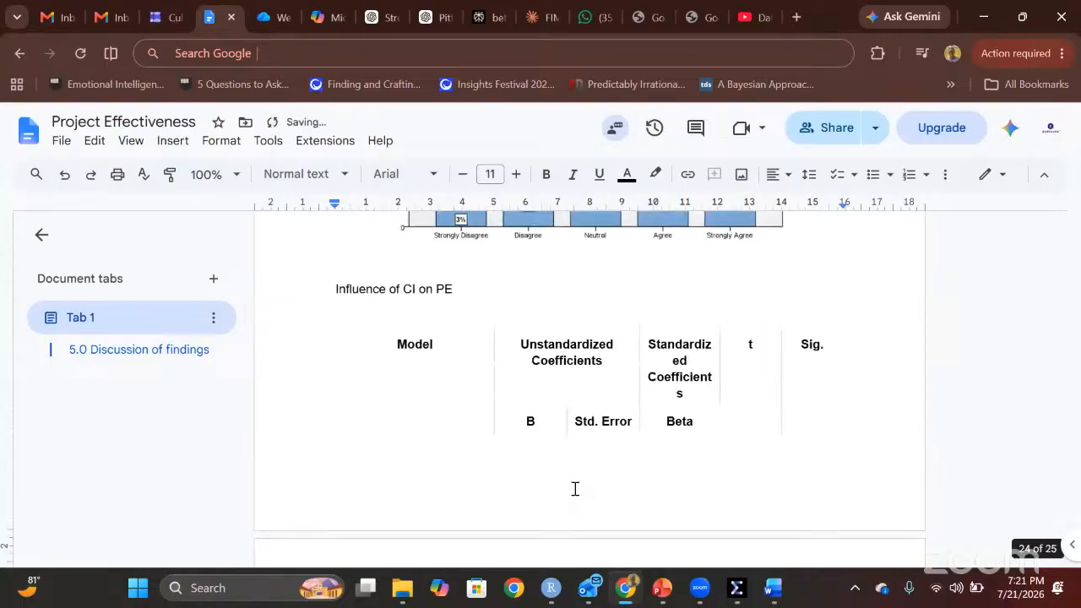
# - Adjust the blank lines between "Influence of CI on PE" and the pasted coefficients table to make room for text above it
pyautogui.click(492, 315)
pyautogui.press('Return')
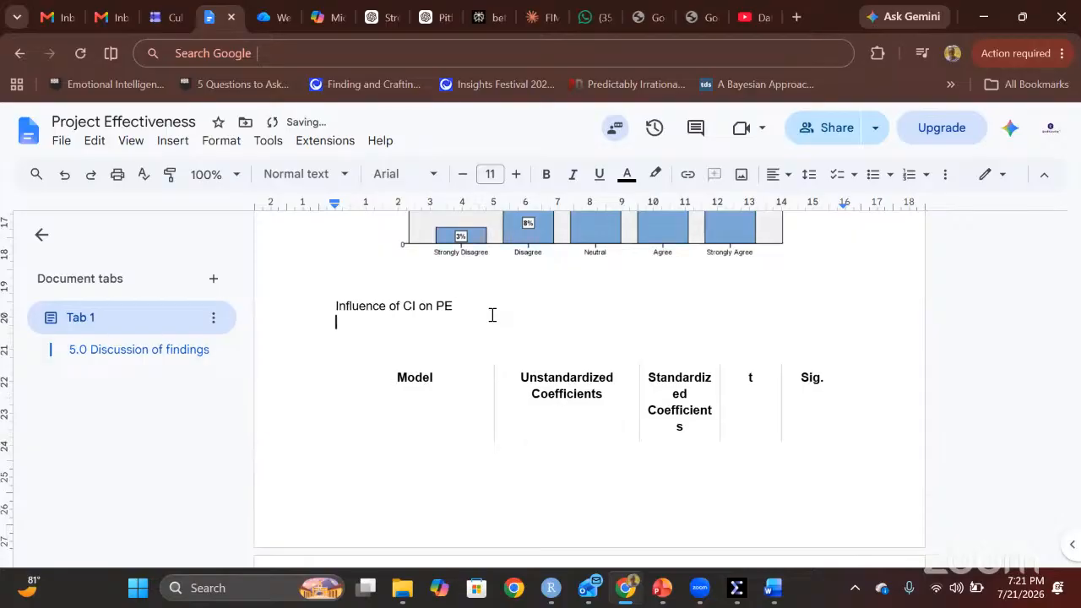
pyautogui.press('Return')
pyautogui.press('Delete')
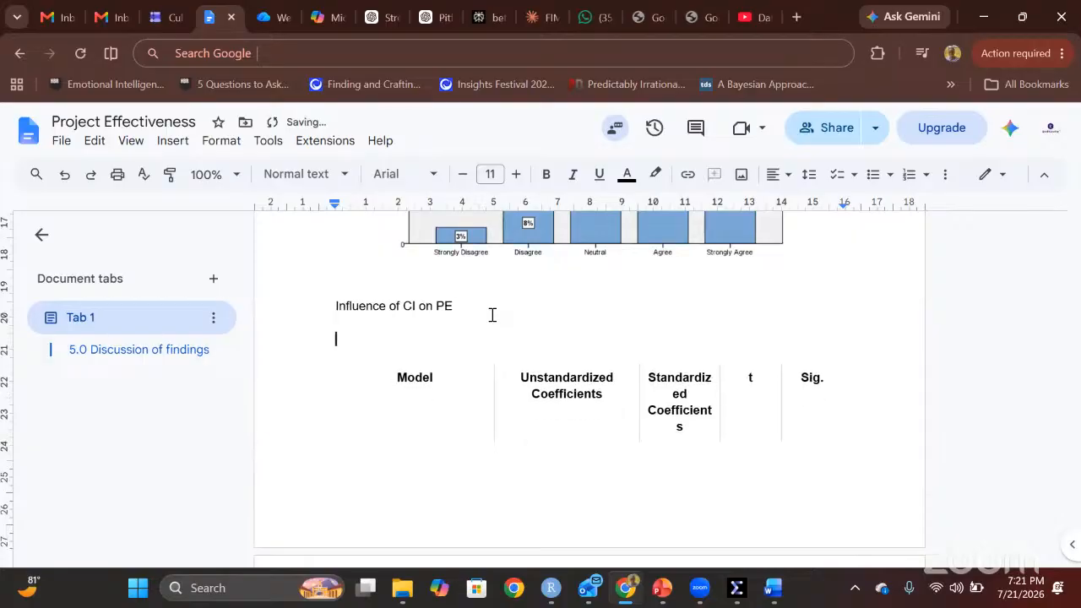